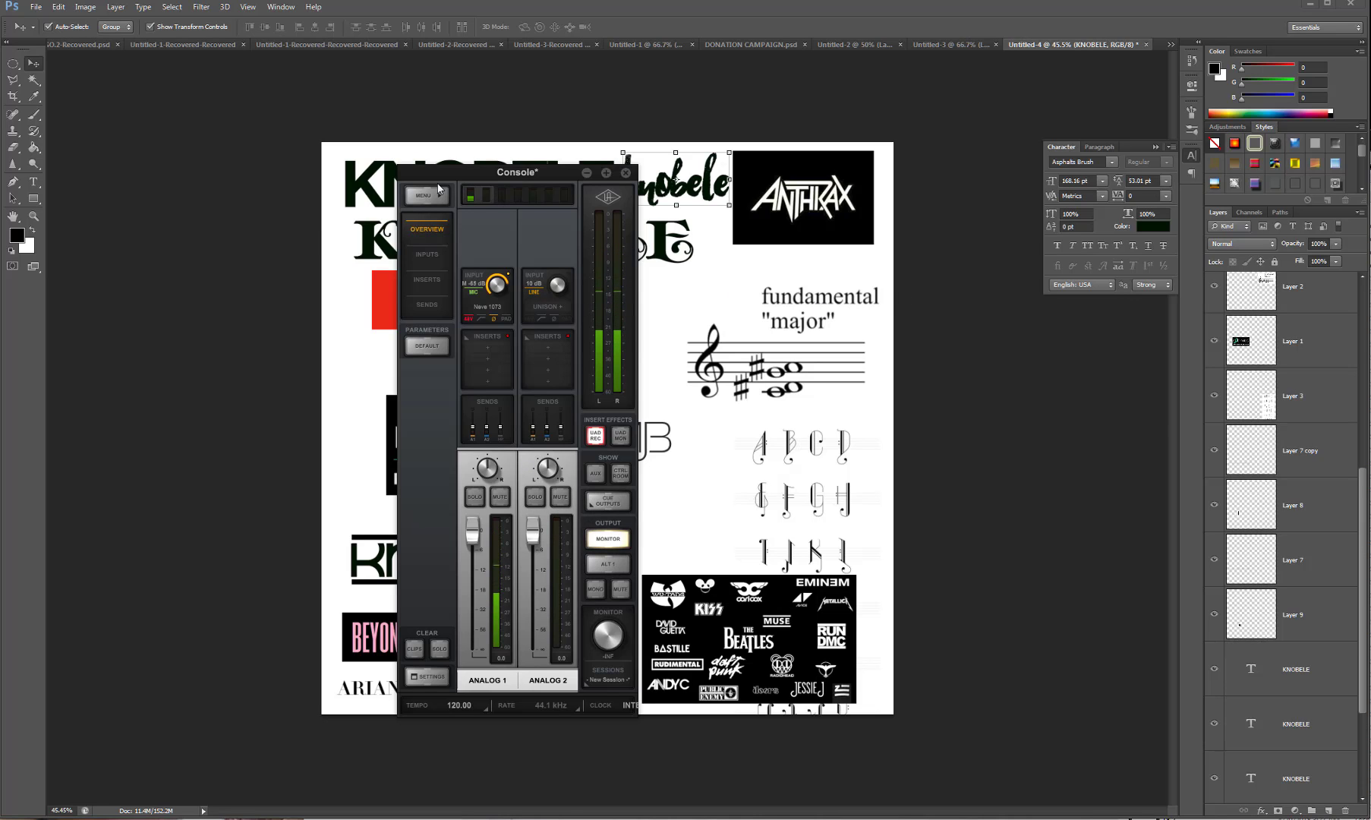
Move the Console window off the canvas, then switch to the browser and widen its window to show the todaysbeats.com donation page.
drag(501, 171, 176, 153)
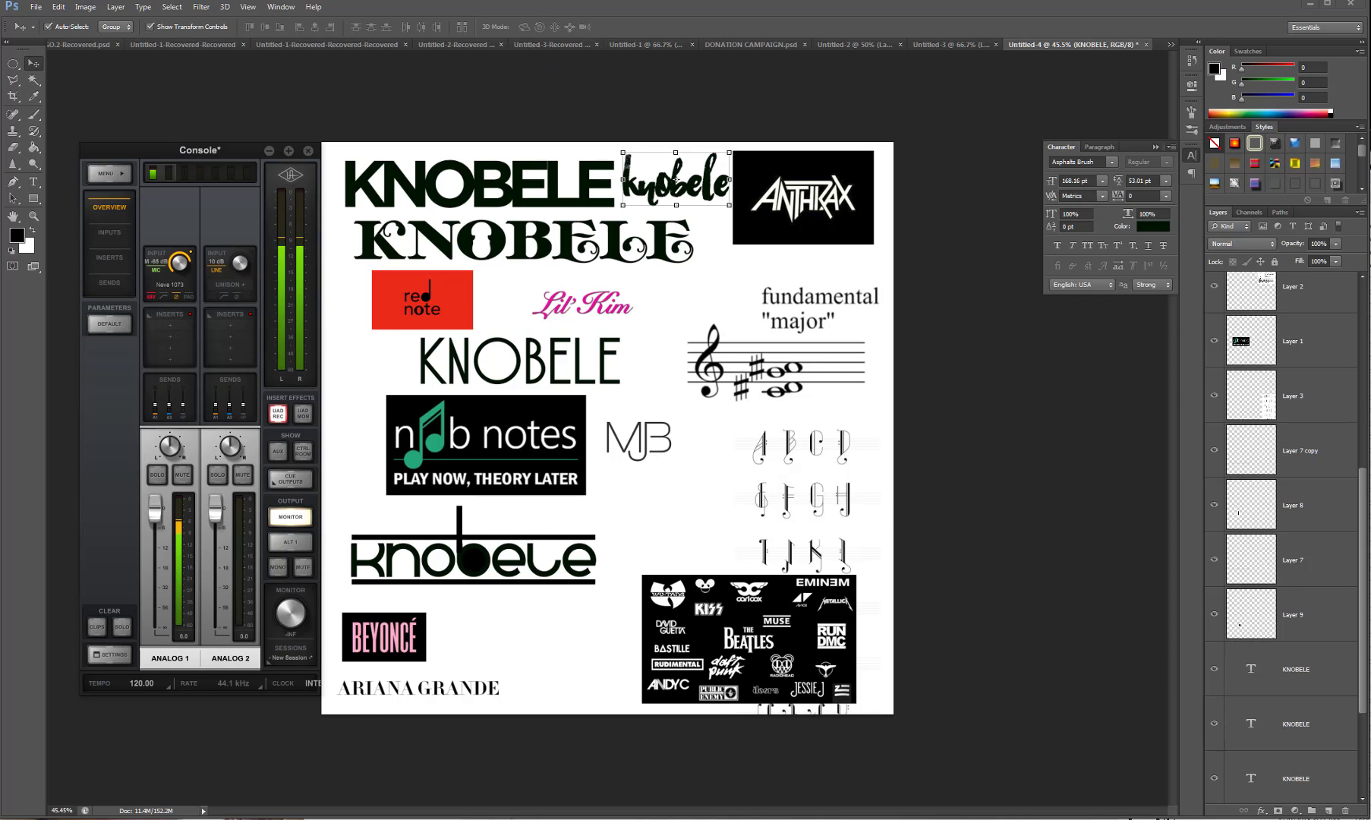
key(alt+Tab)
drag(698, 134, 547, 10)
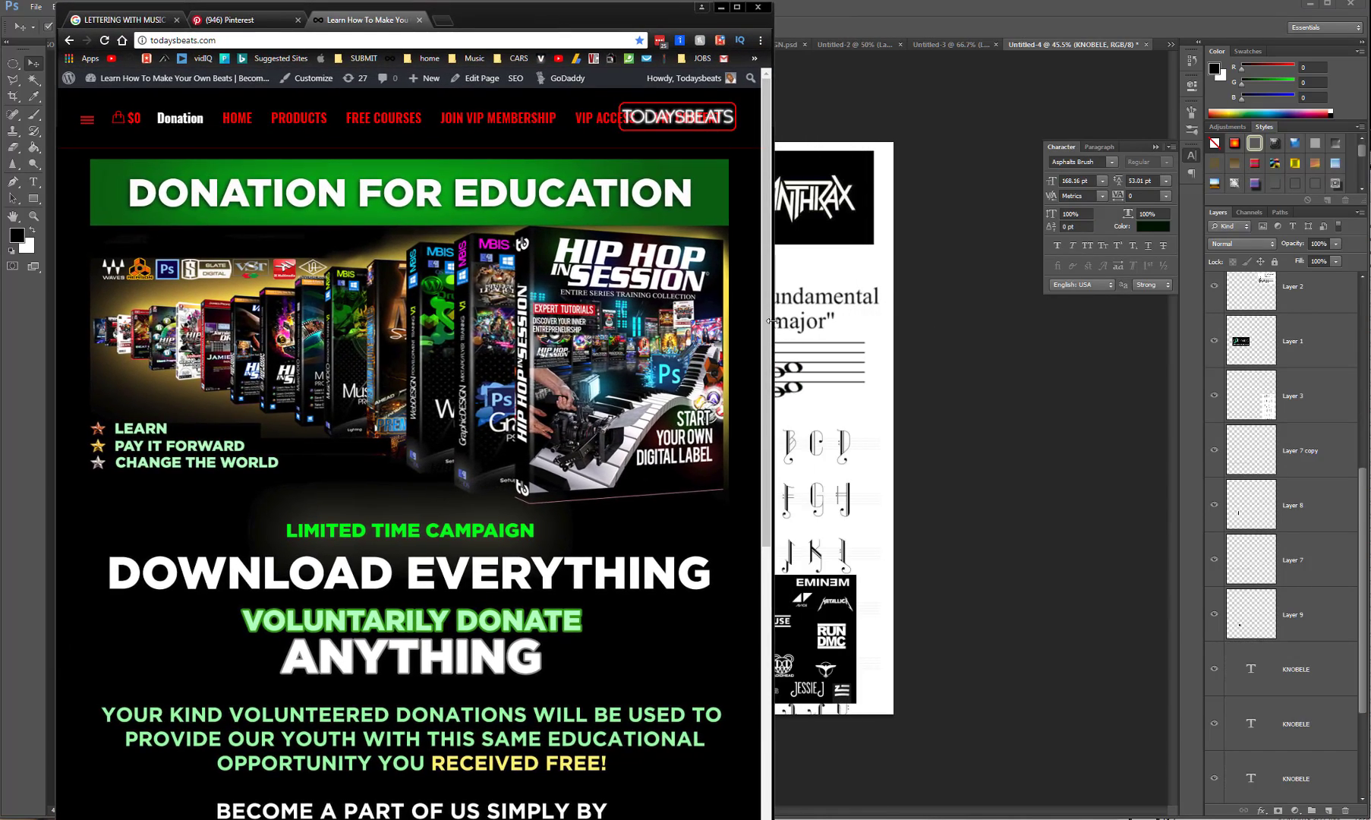
drag(770, 321, 1161, 340)
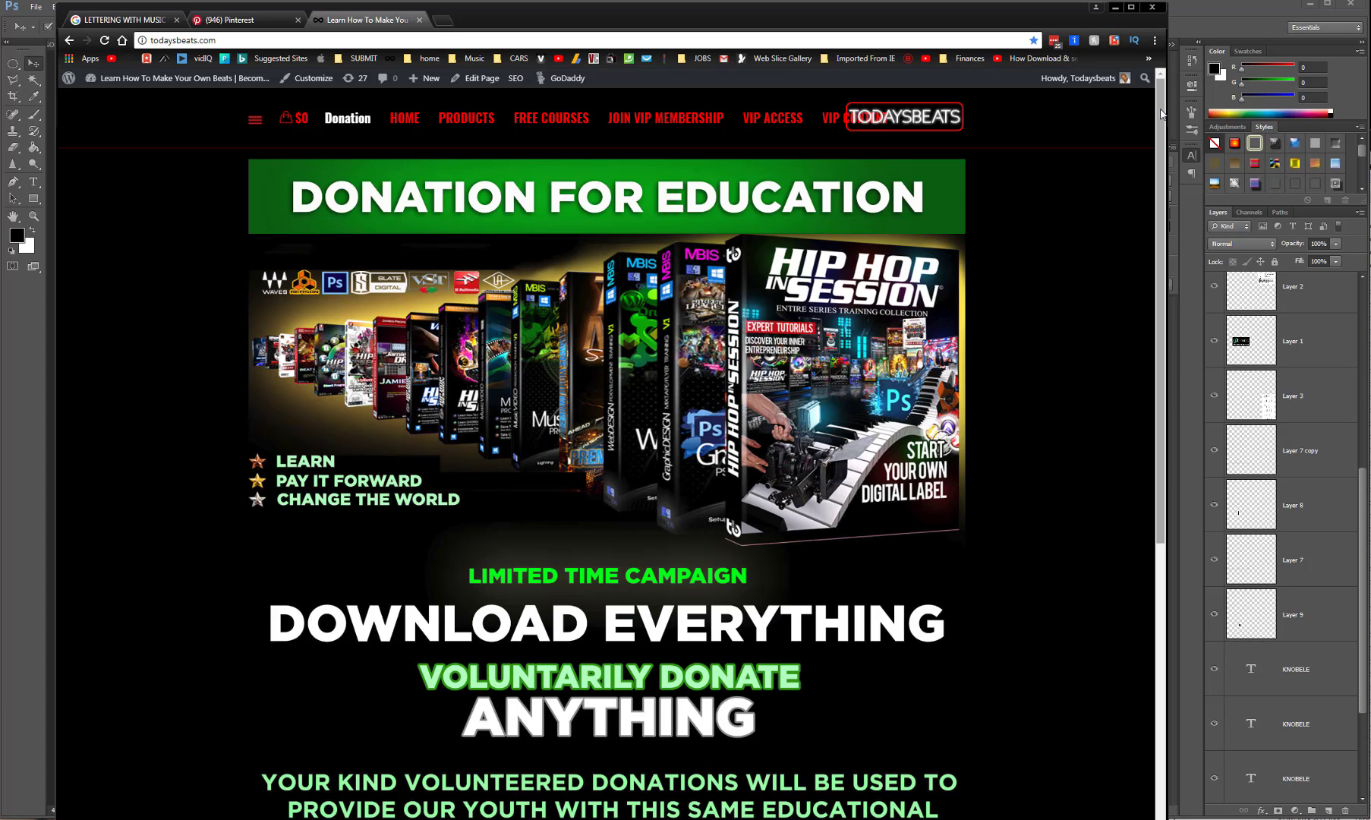
drag(1160, 114, 1188, 96)
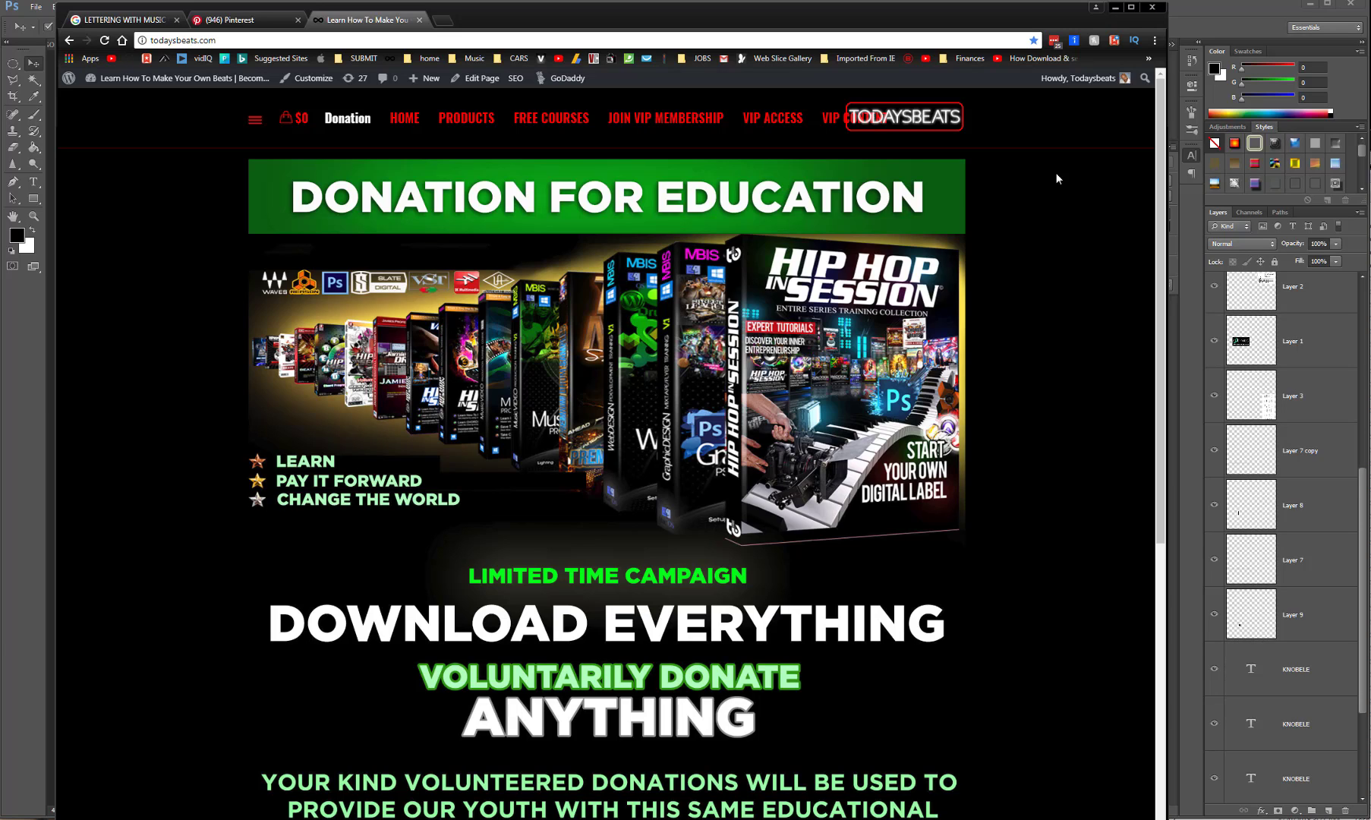
mouse_move(1162, 103)
mouse_down()
mouse_move(1152, 710)
mouse_move(1181, 91)
mouse_up()
mouse_move(1160, 131)
mouse_down()
mouse_move(1141, 472)
mouse_move(1160, 210)
mouse_move(1148, 339)
mouse_move(1165, 326)
mouse_move(1167, 146)
mouse_up()
Move the browser and Console windows off this screen so the Photoshop document is unobstructed.
drag(486, 21, 1370, 38)
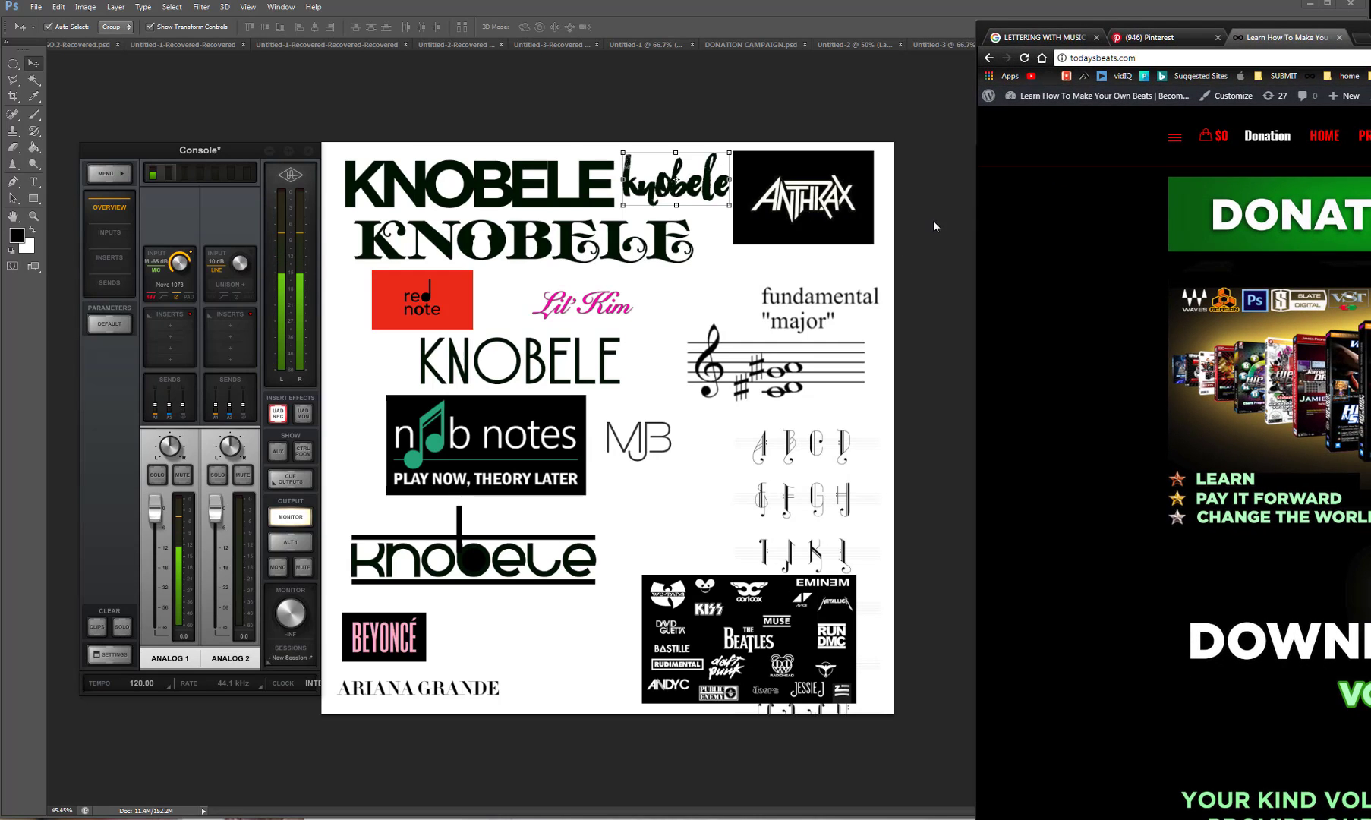
click(973, 224)
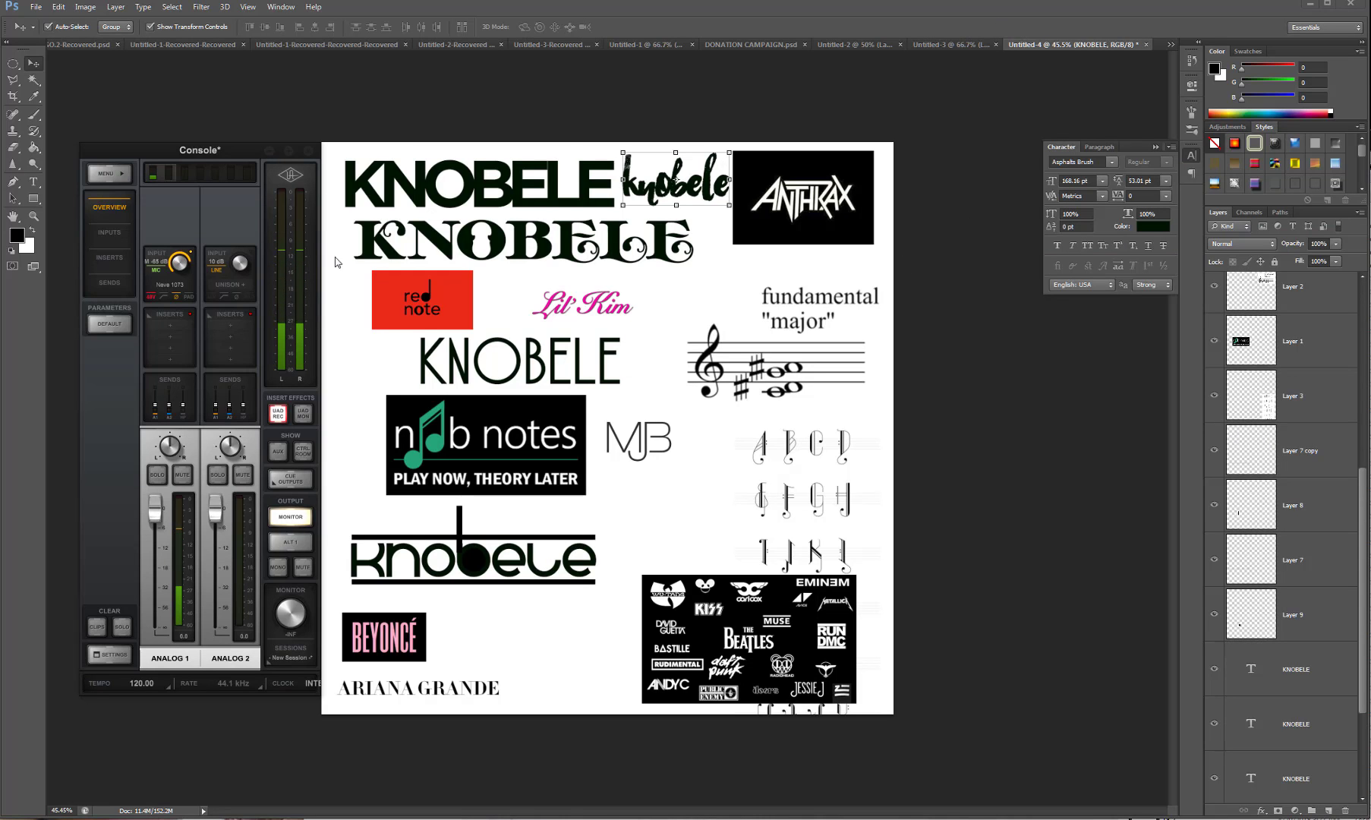
drag(229, 147, 1370, 288)
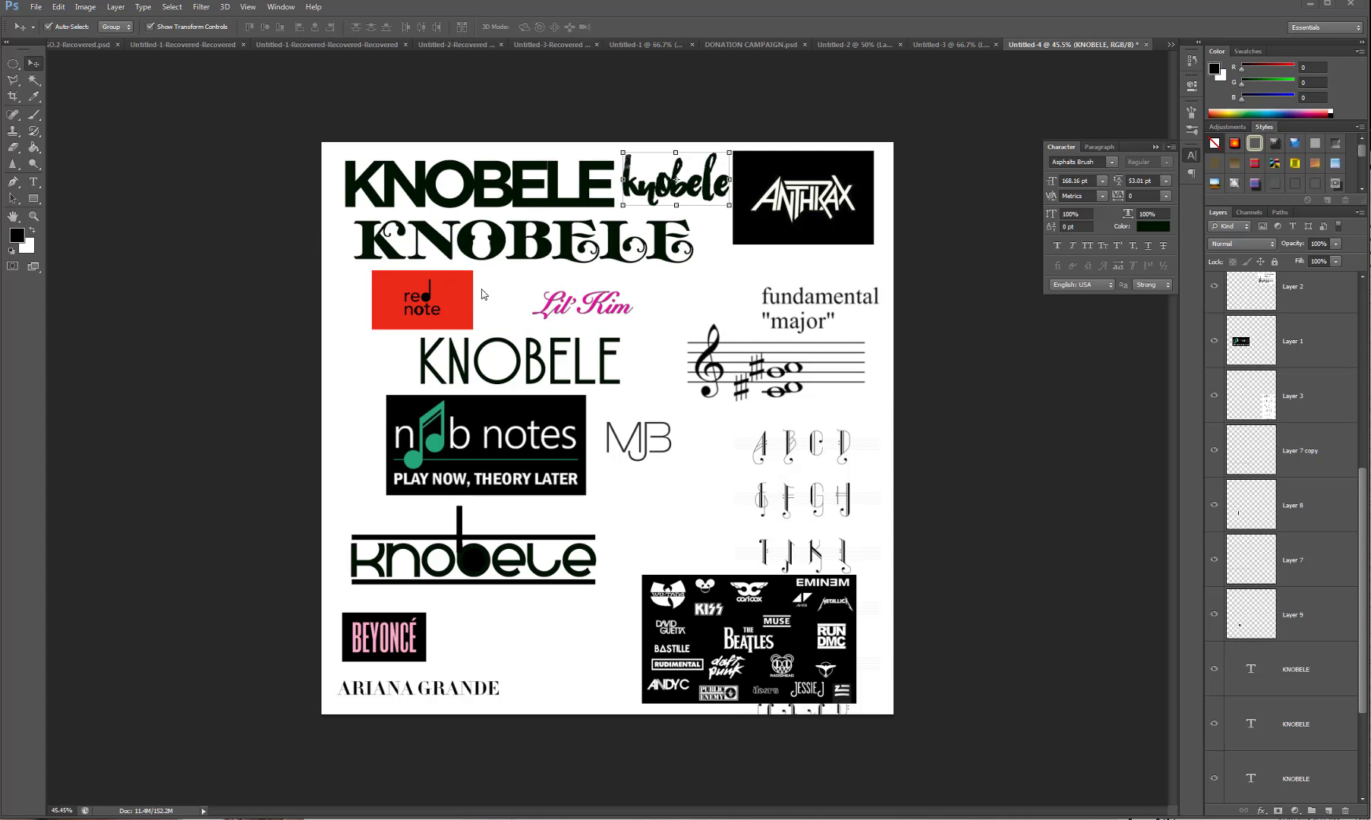
Shift the bold Gotham KNOBELE text and the ornate KNOBELE text below it toward the canvas's upper-left corner.
click(500, 186)
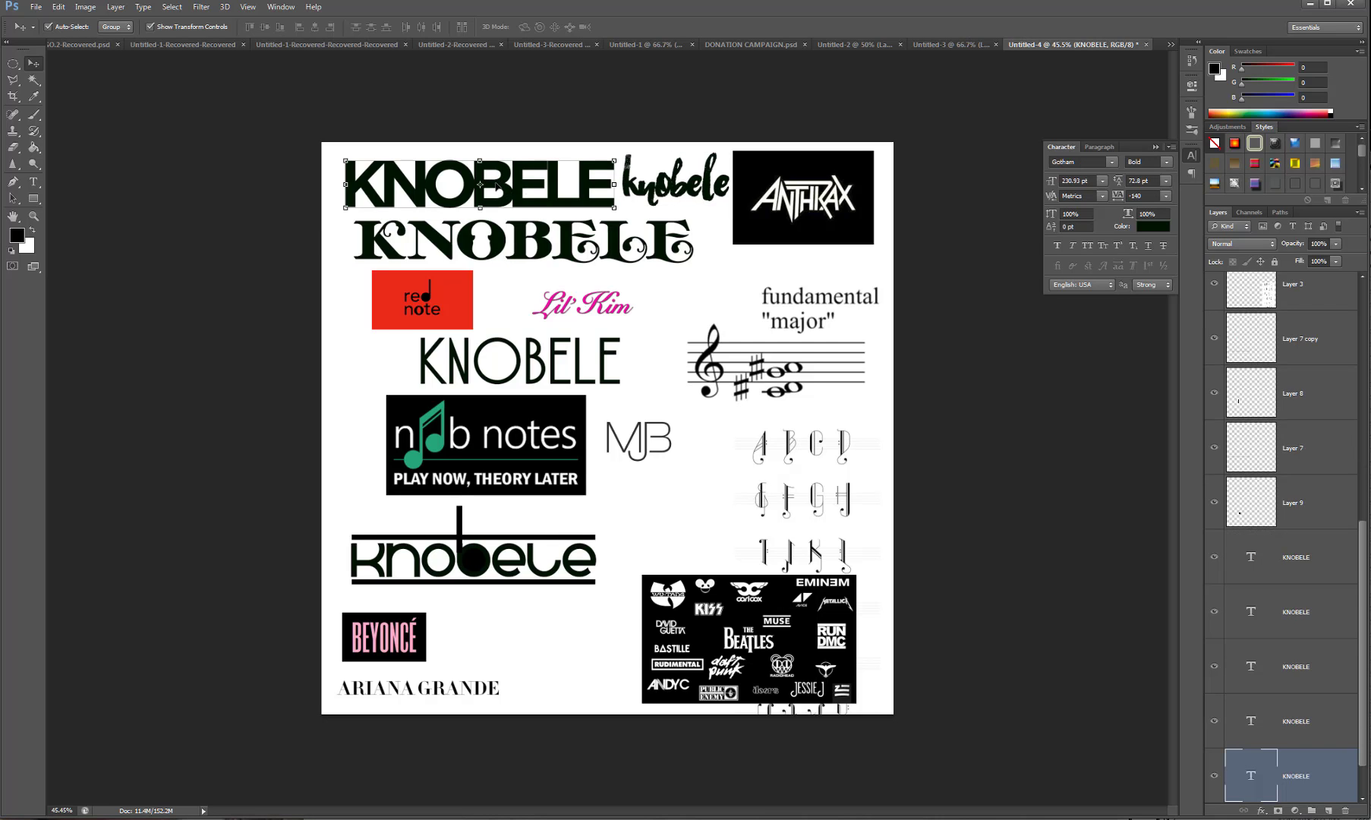
drag(518, 201, 500, 188)
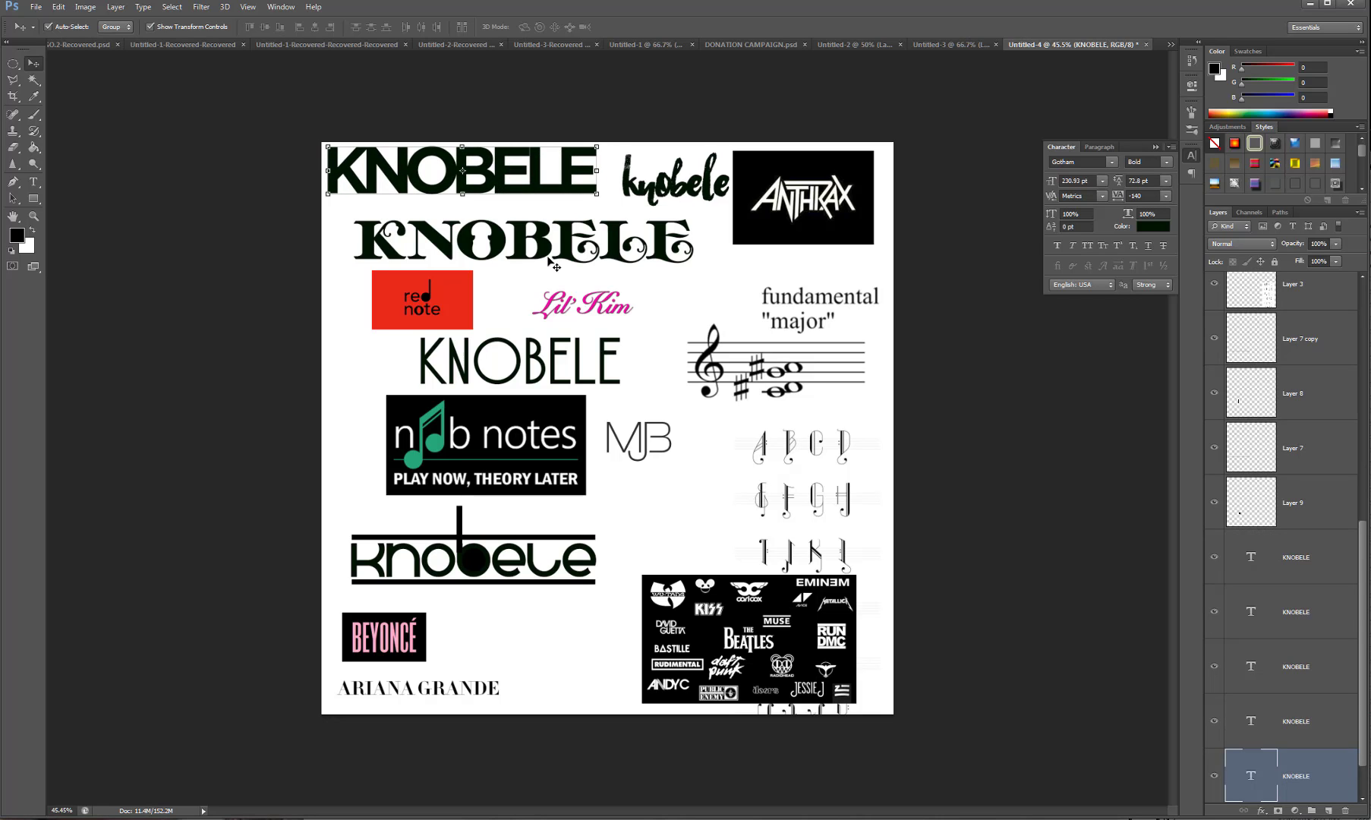
drag(544, 241, 519, 228)
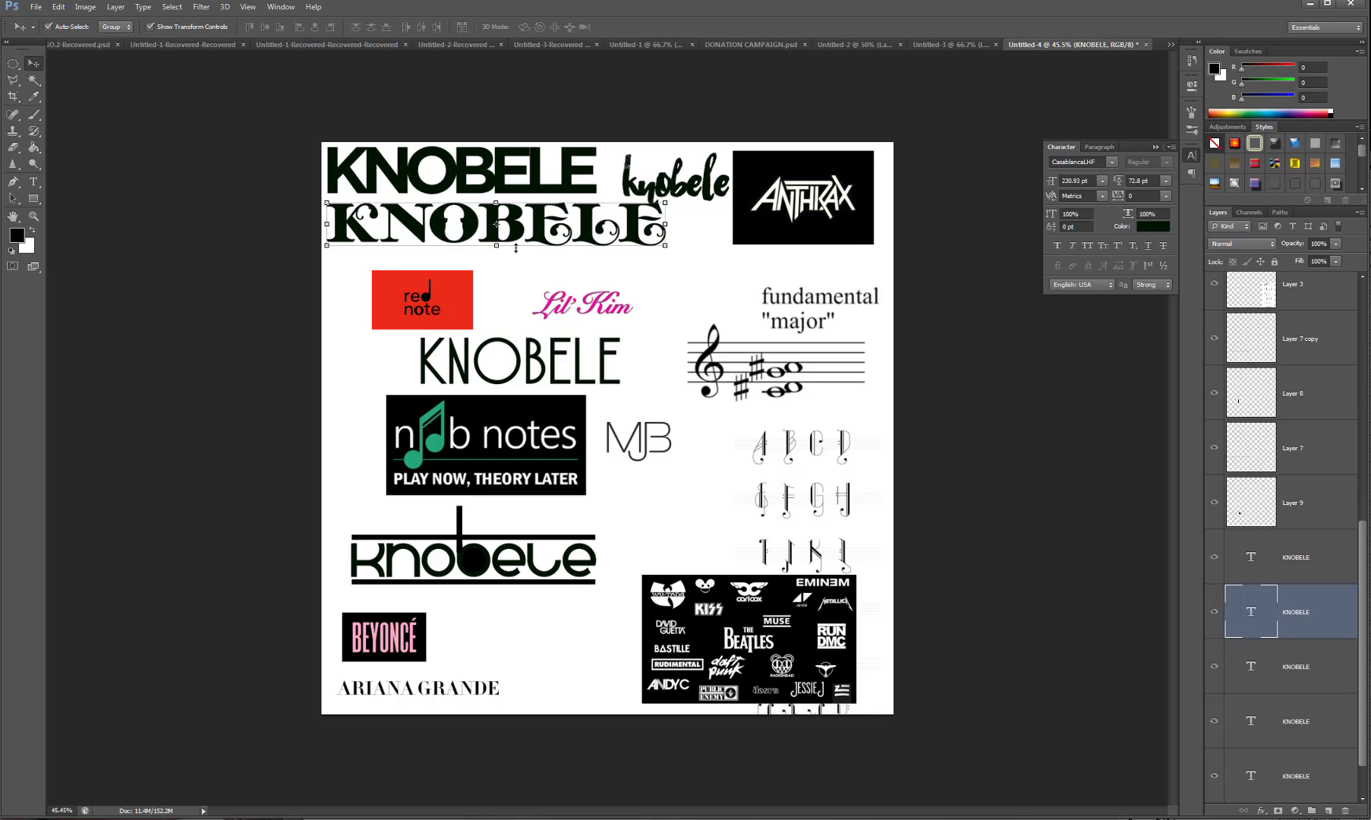
Move the black band-logo collage up and left, enlarge it with Free Transform, and collapse the Character panel covering it.
click(740, 616)
scroll(740, 616, up, 3)
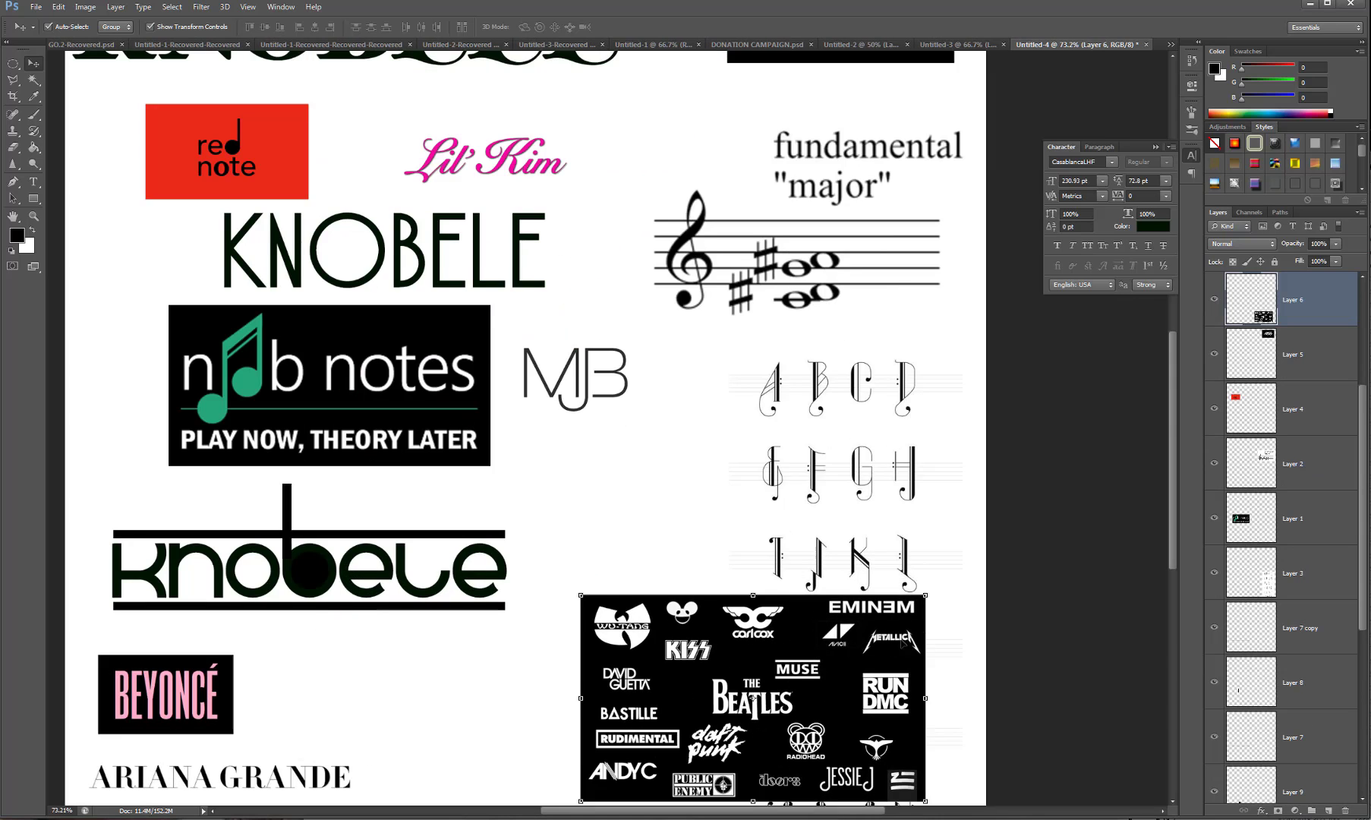
scroll(1167, 435, down, 3)
scroll(792, 509, up, 3)
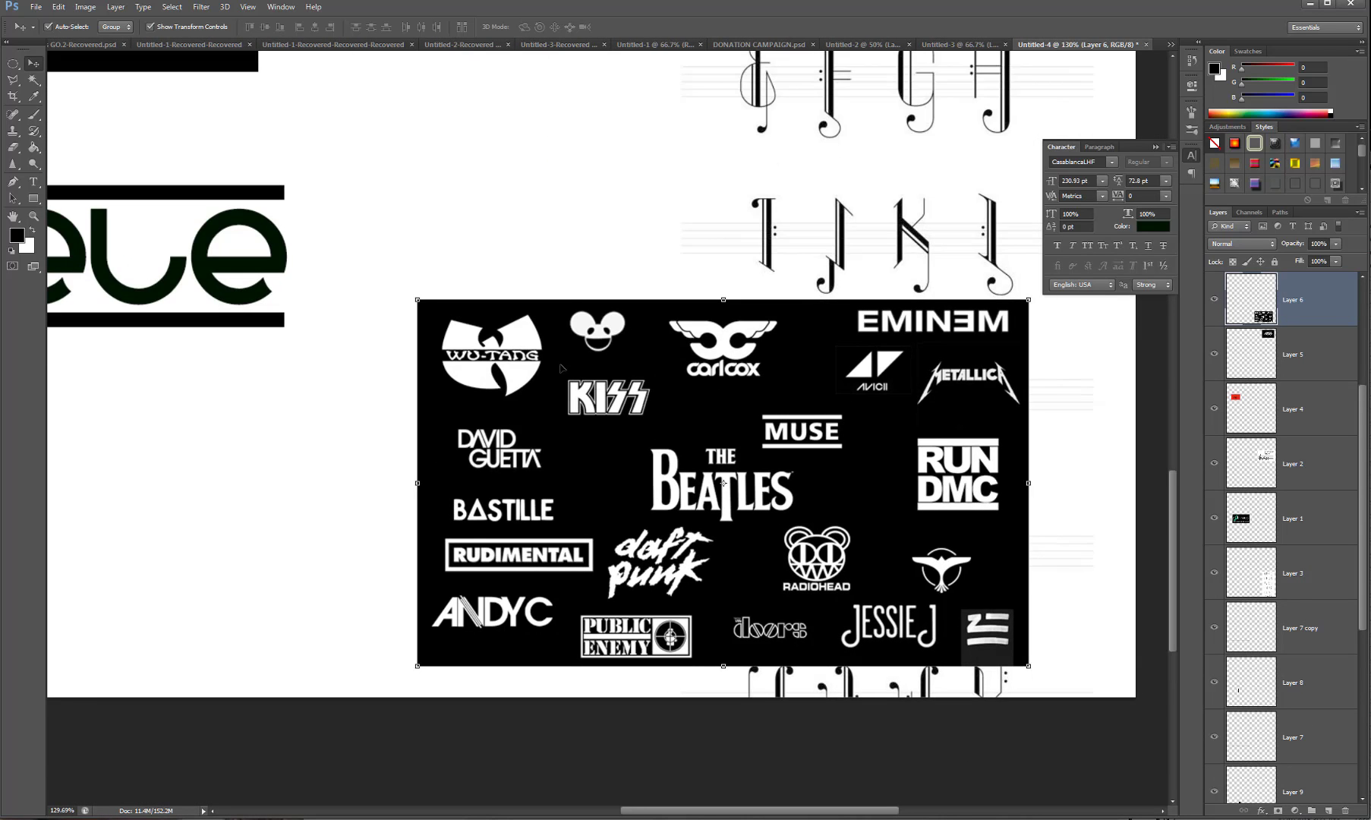
drag(548, 378, 452, 236)
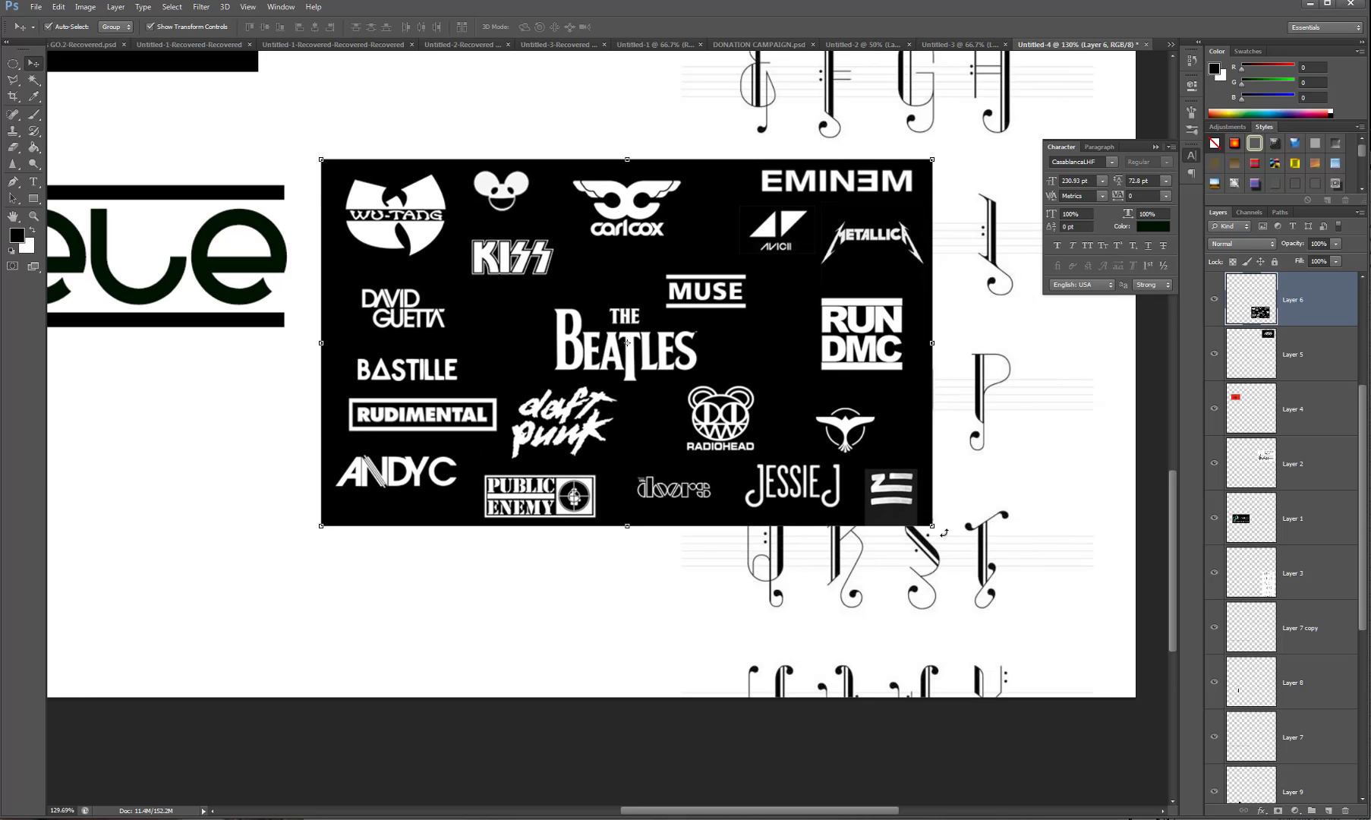
key(ctrl+t)
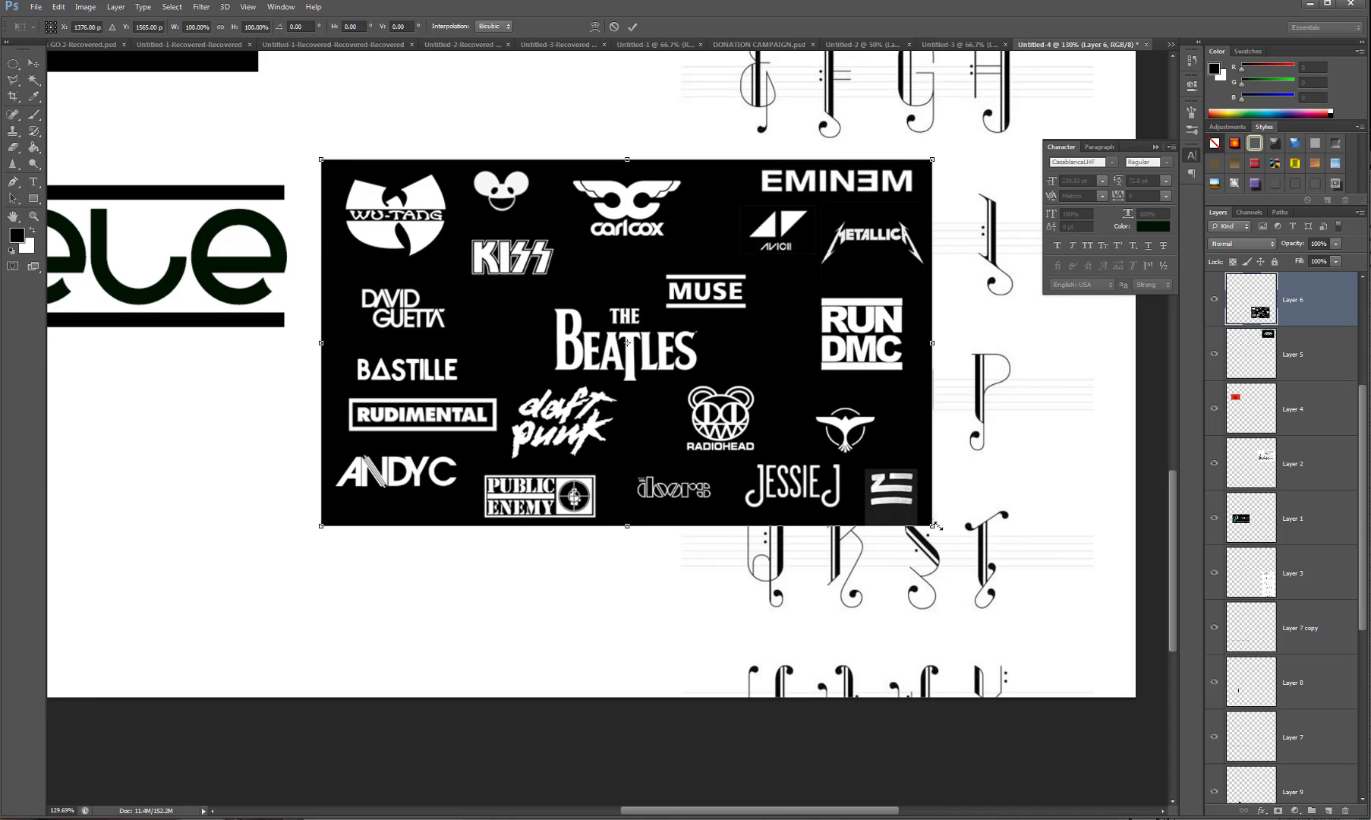
drag(934, 527, 1059, 629)
key(Return)
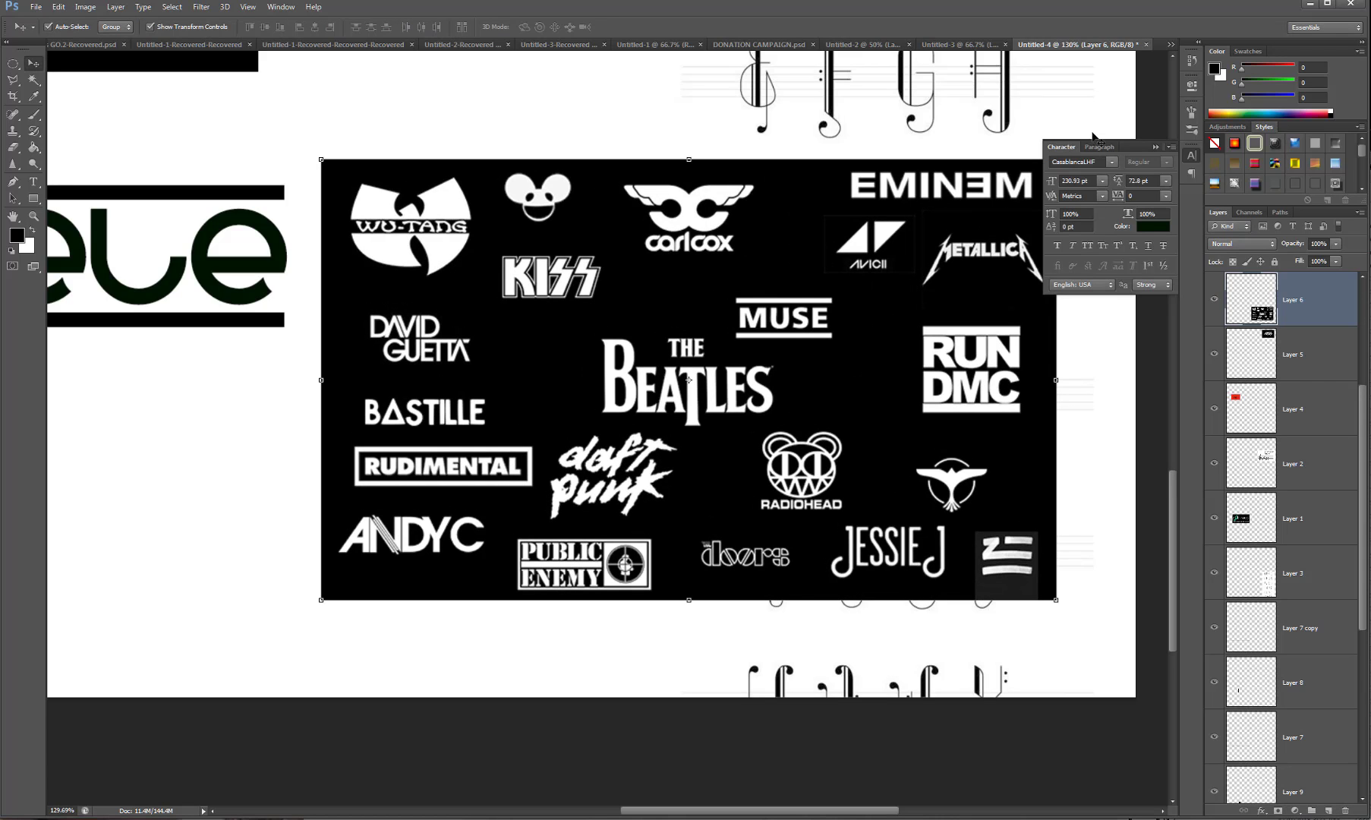
click(1155, 148)
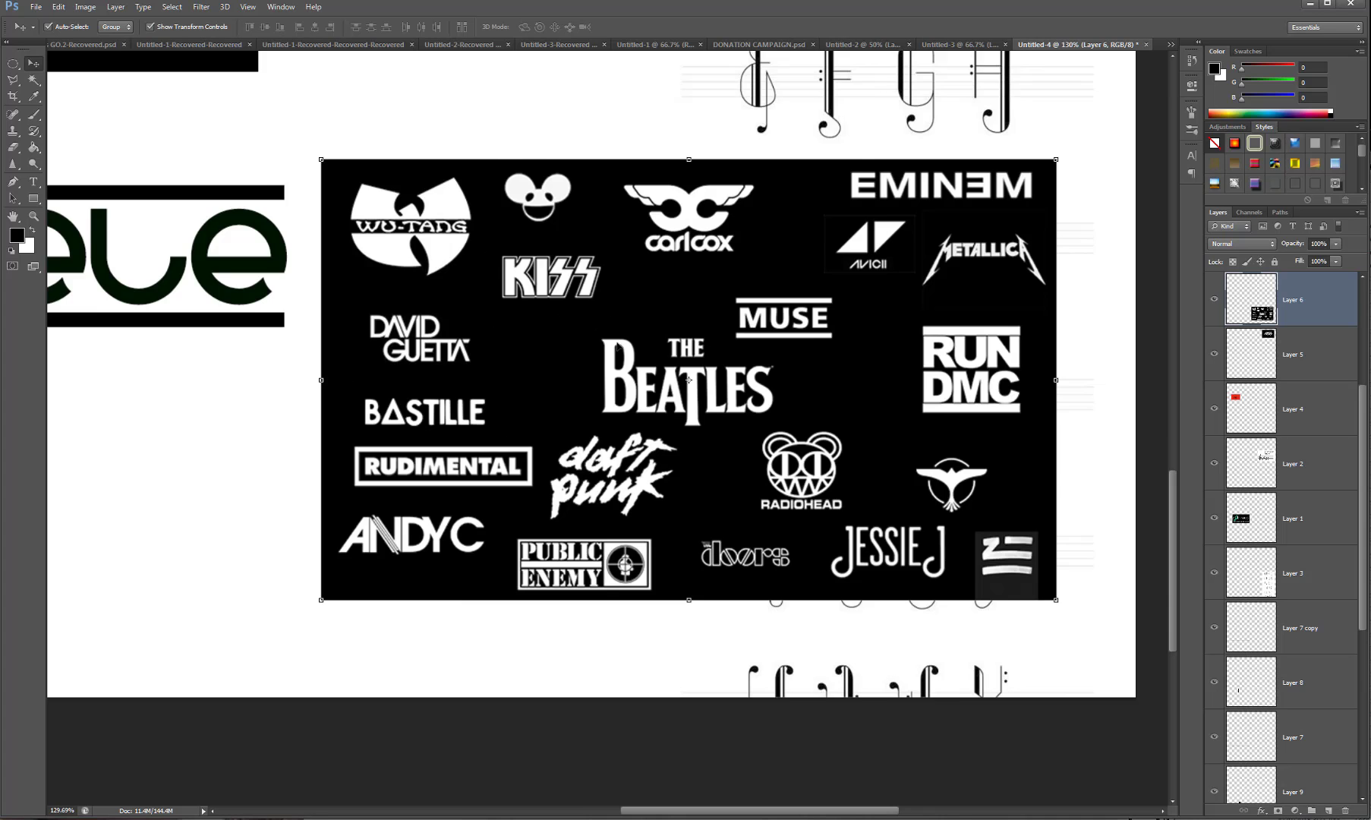
Move the "fundamental major" music staff image slightly up and to the right, below the Anthrax logo.
scroll(618, 346, down, 4)
scroll(618, 345, up, 4)
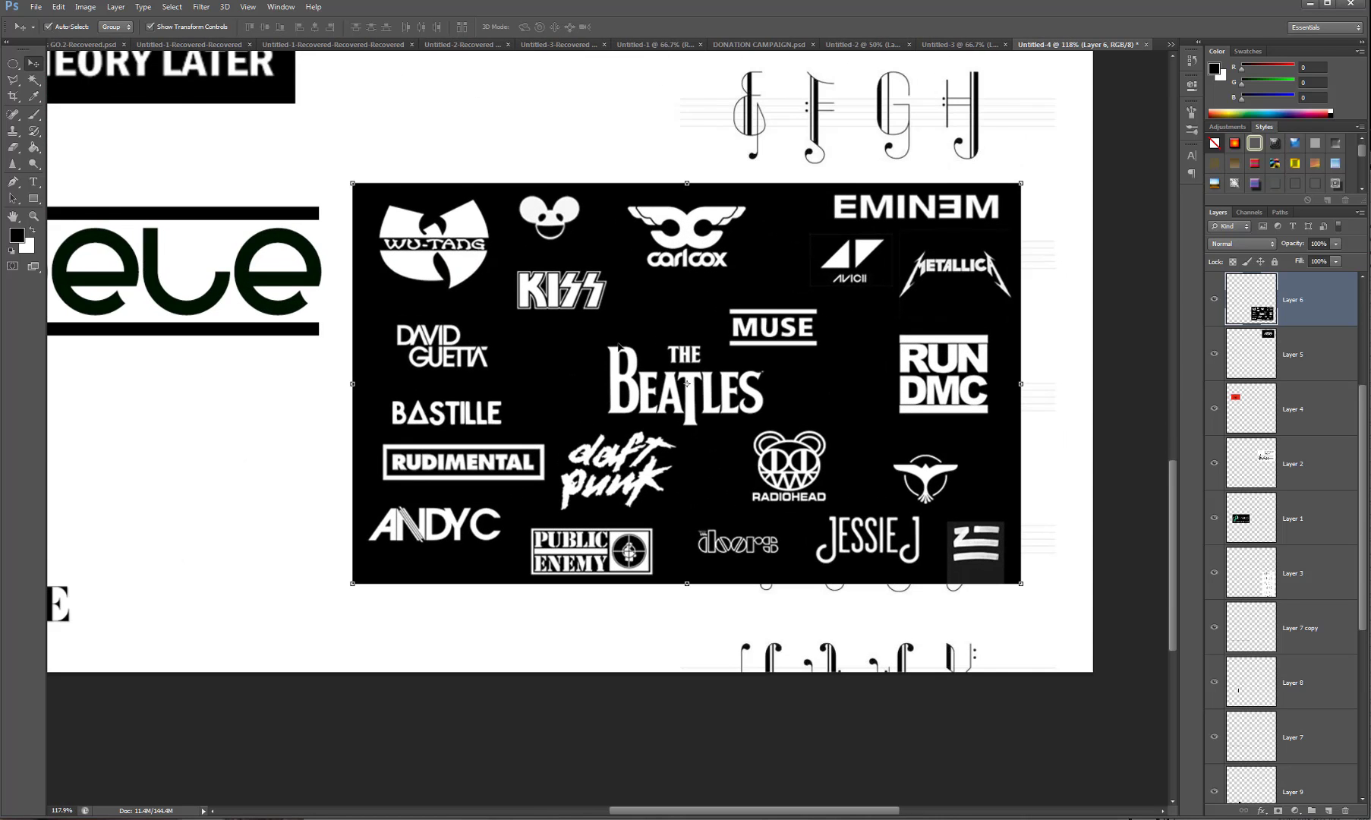
scroll(620, 346, down, 5)
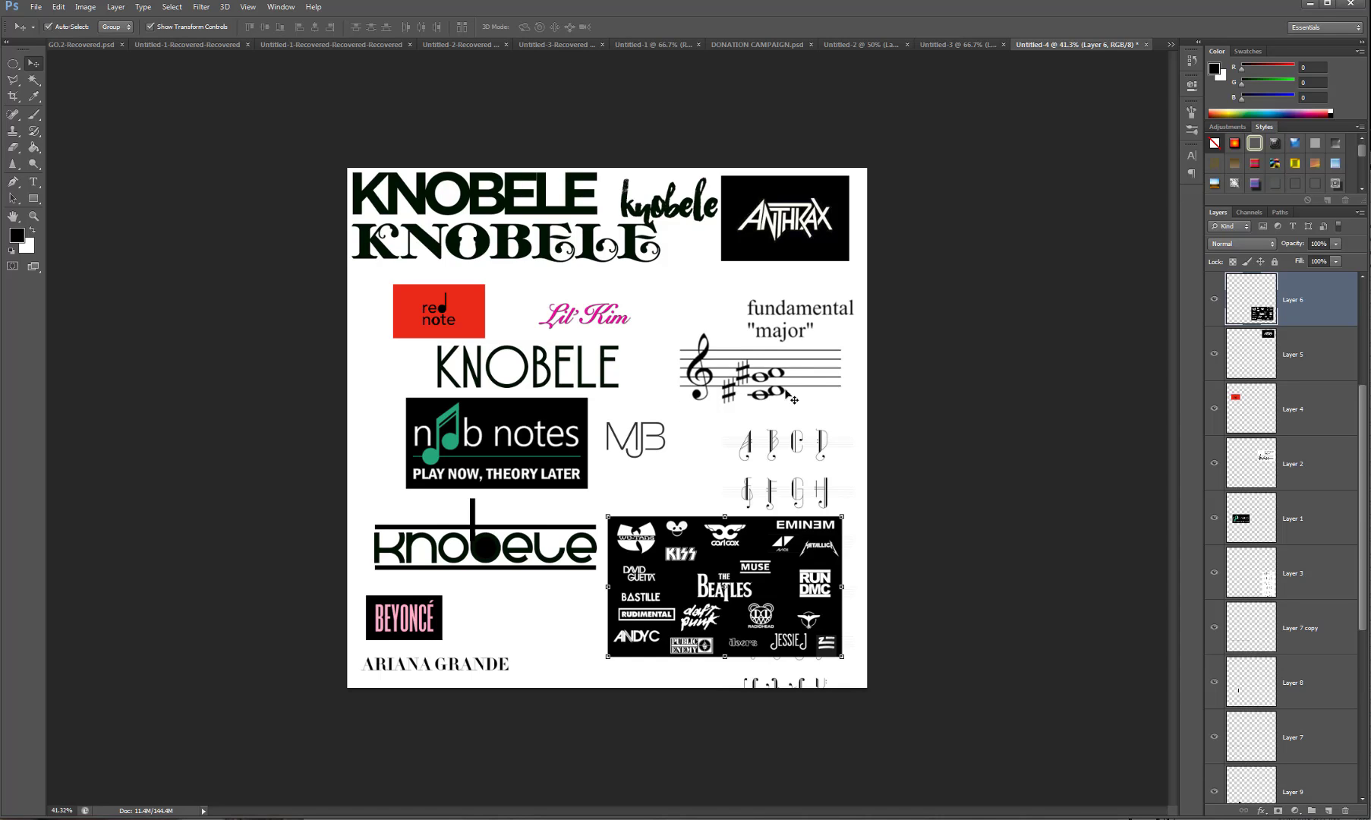
drag(798, 398, 816, 375)
Move the MJB monogram slightly up and to the right, beside the nb notes logo.
click(659, 440)
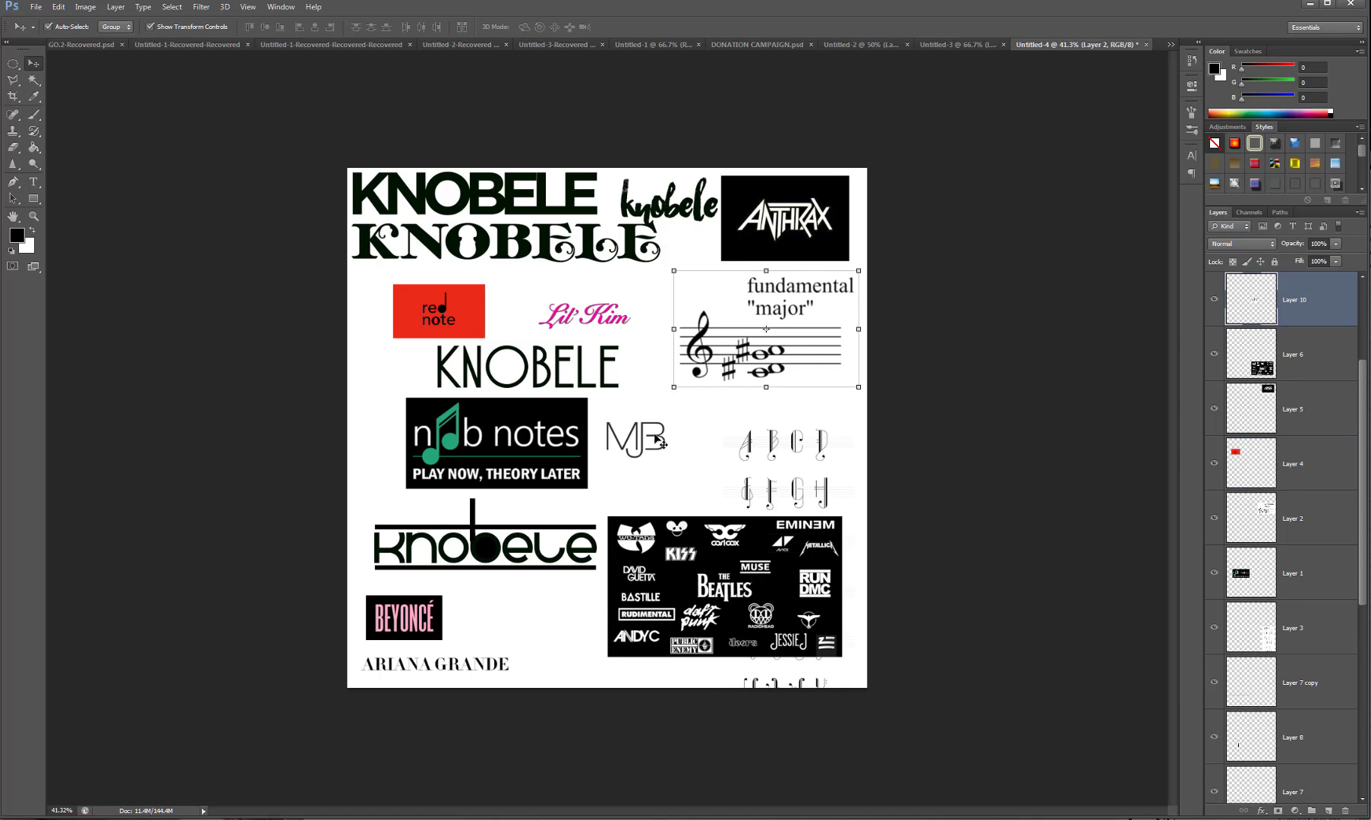
scroll(653, 465, up, 10)
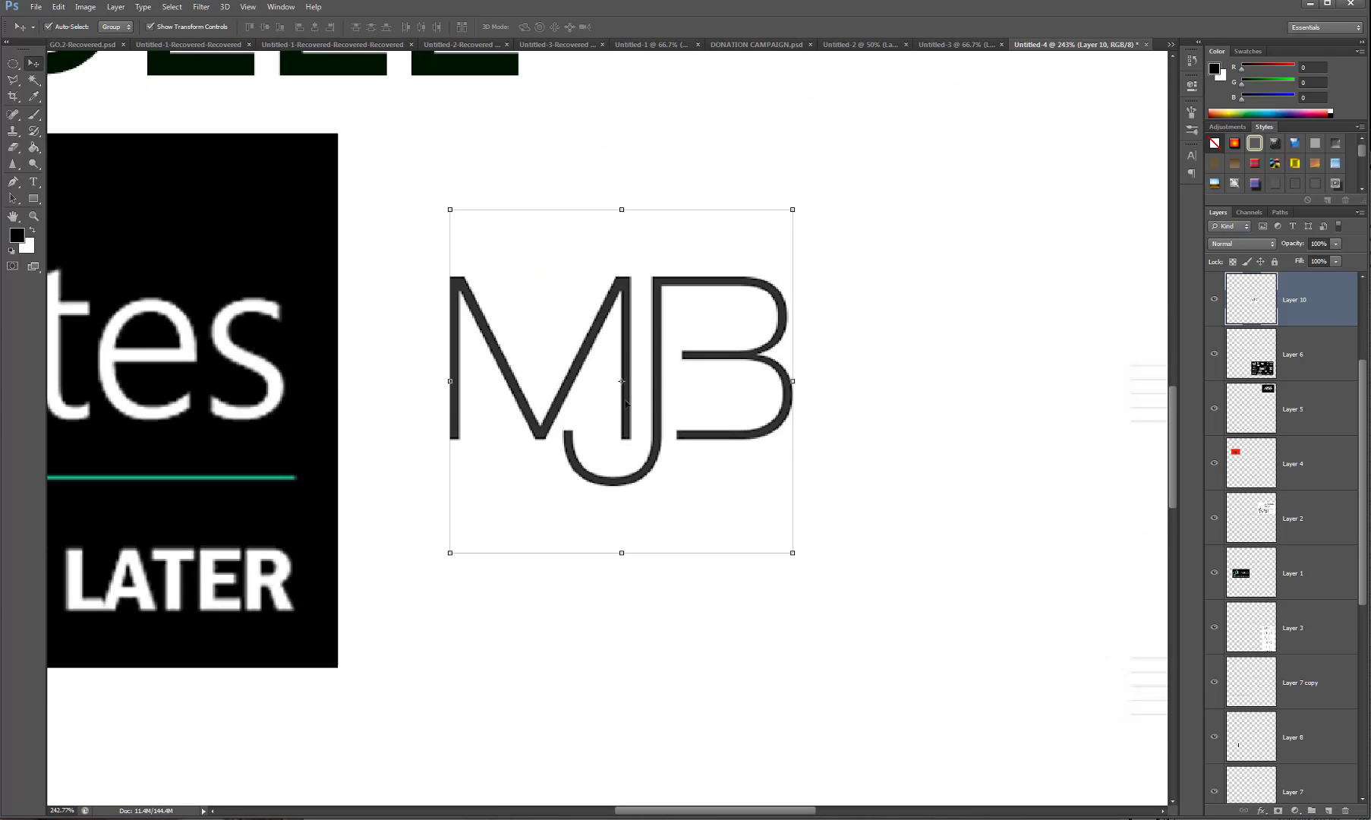
drag(651, 384, 685, 289)
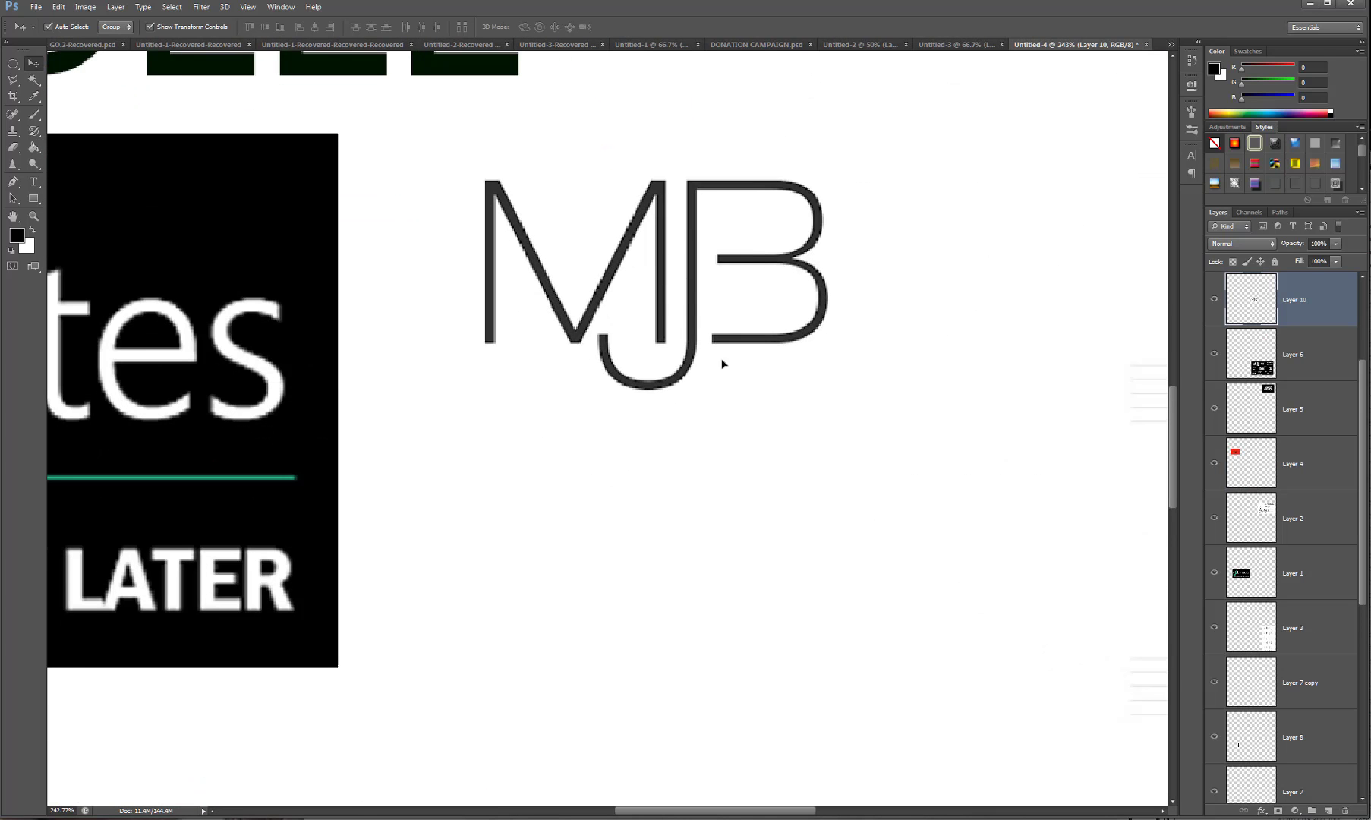
scroll(721, 364, down, 8)
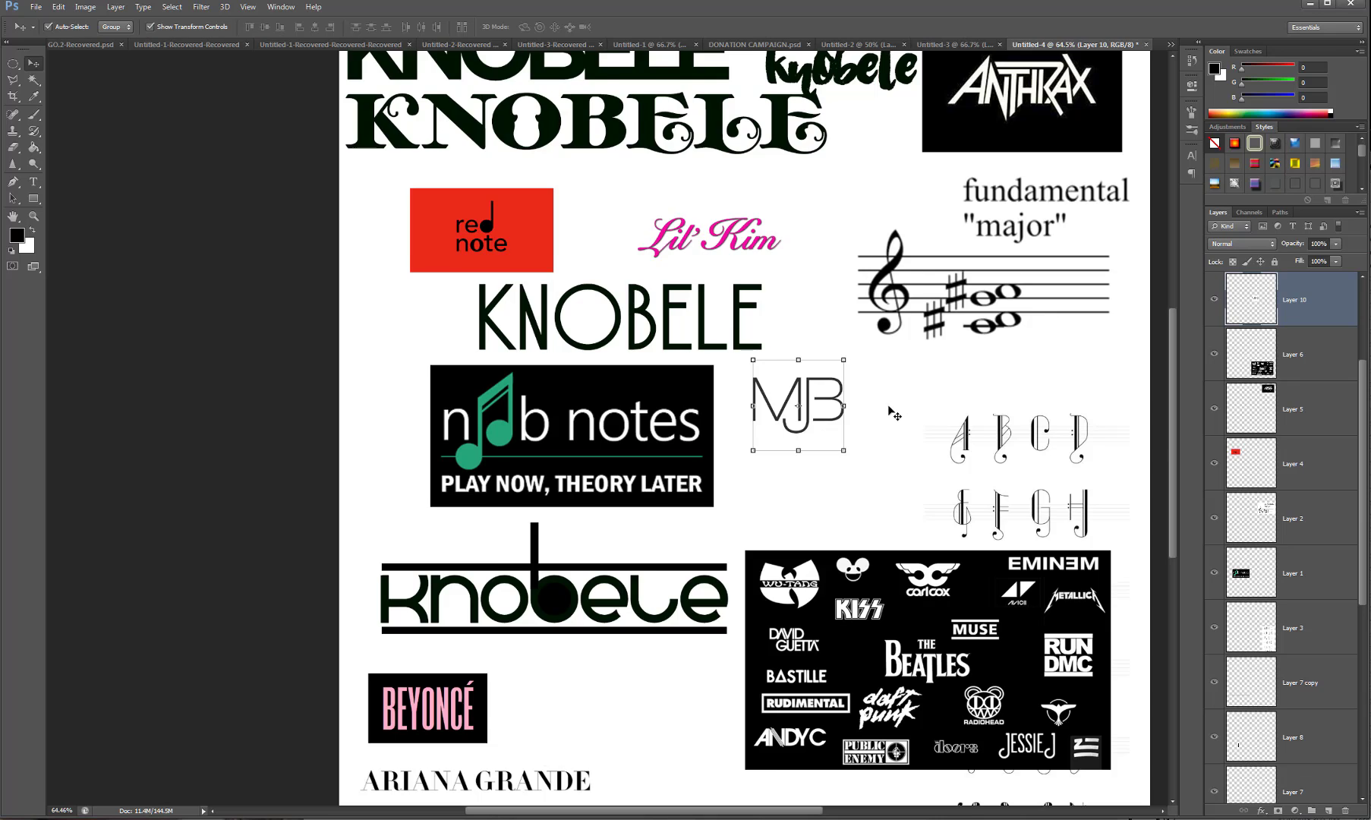
scroll(891, 406, down, 2)
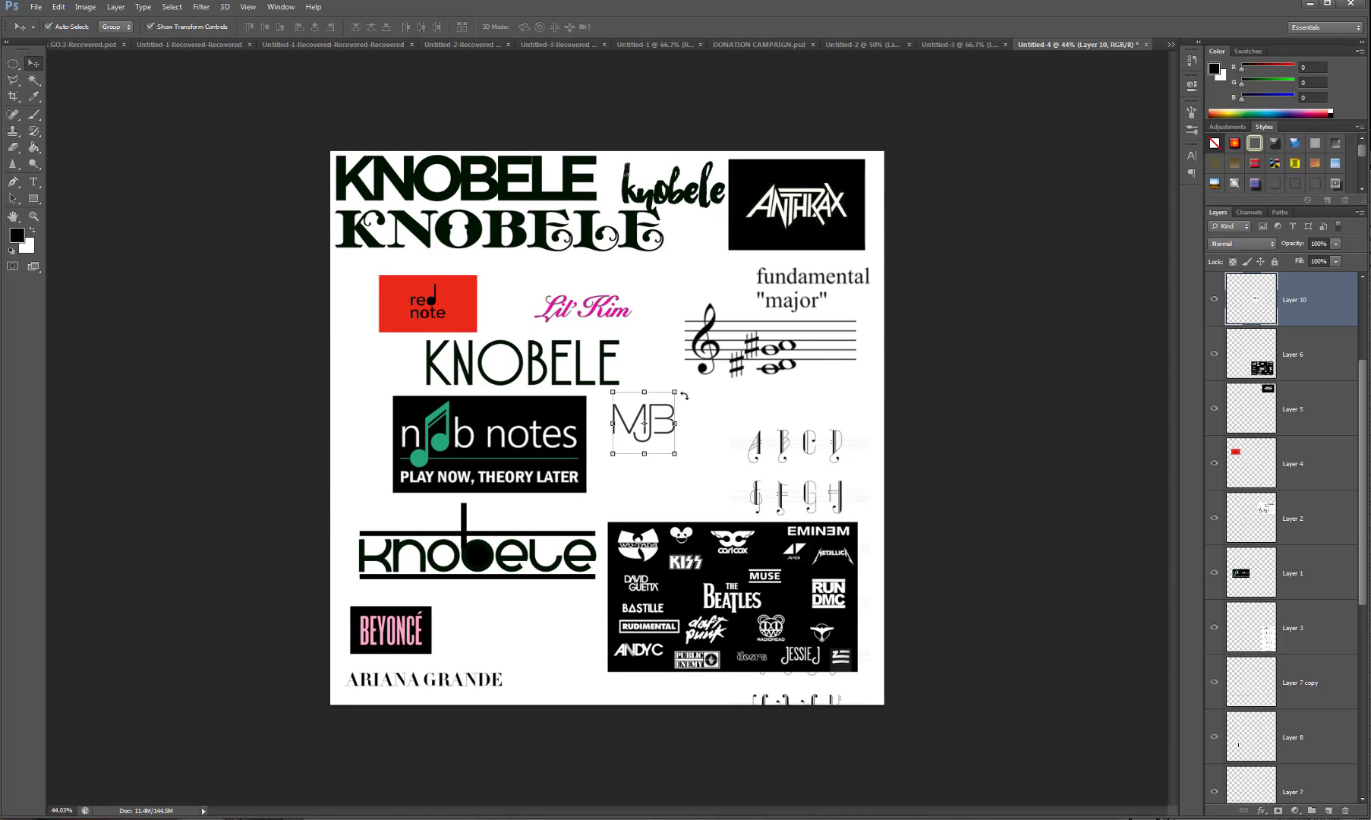
Move the pink Beyoncé logo to the right, directly beneath the lowercase knobele logo with horizontal bars.
click(420, 644)
scroll(410, 645, up, 5)
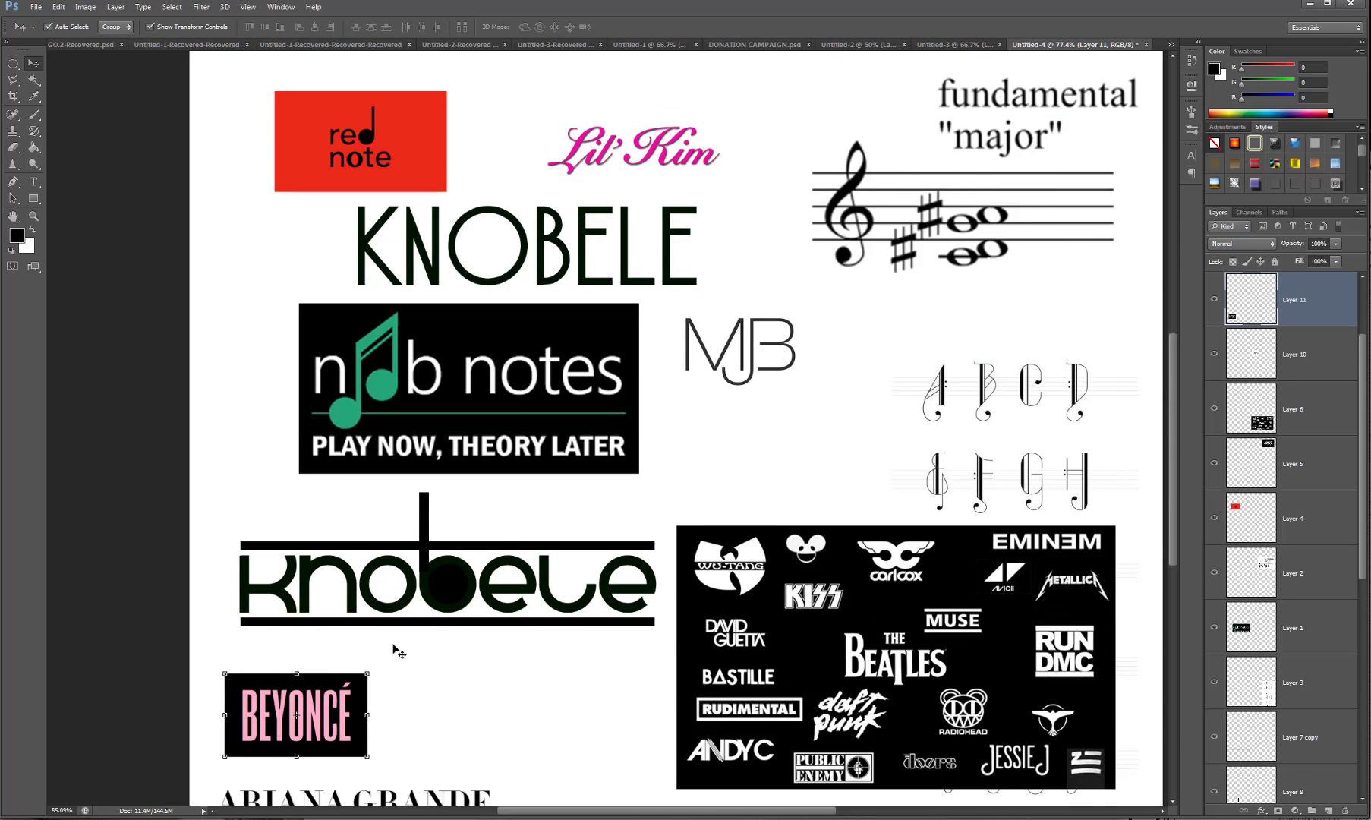
drag(270, 763, 574, 690)
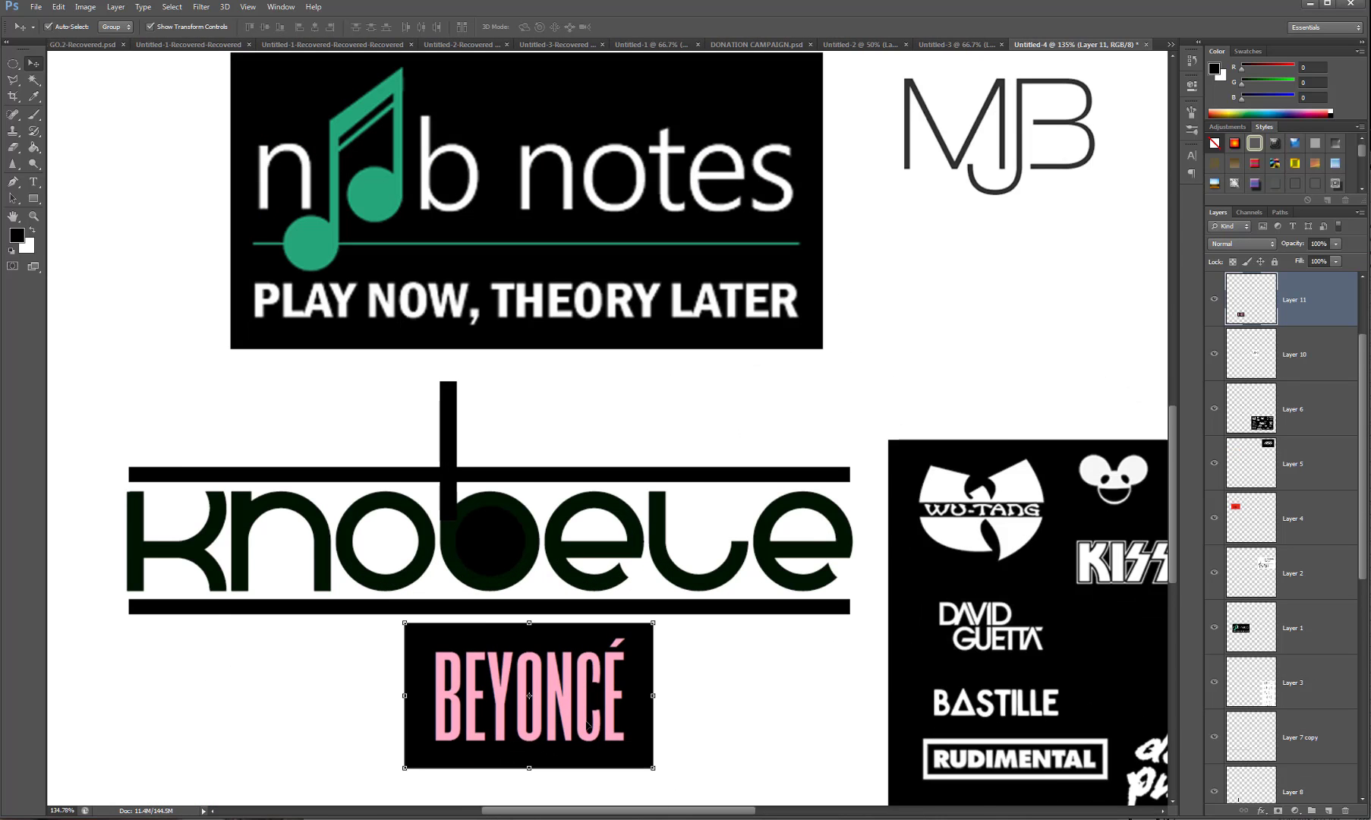
scroll(587, 725, up, 3)
scroll(587, 725, down, 8)
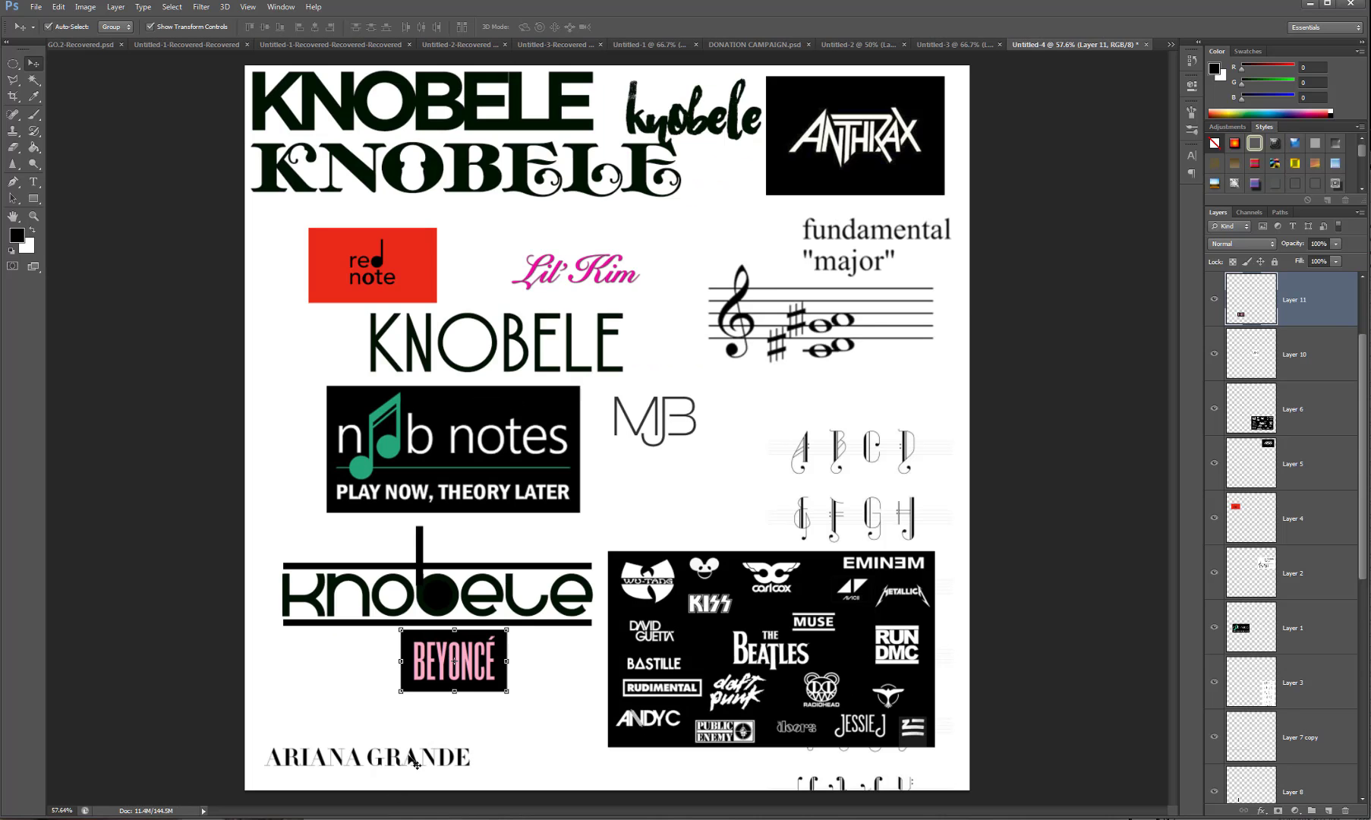
Move the Ariana Grande lettering up and to the right, beneath the Beyoncé logo.
drag(416, 763, 446, 750)
scroll(446, 749, up, 5)
scroll(392, 750, down, 1)
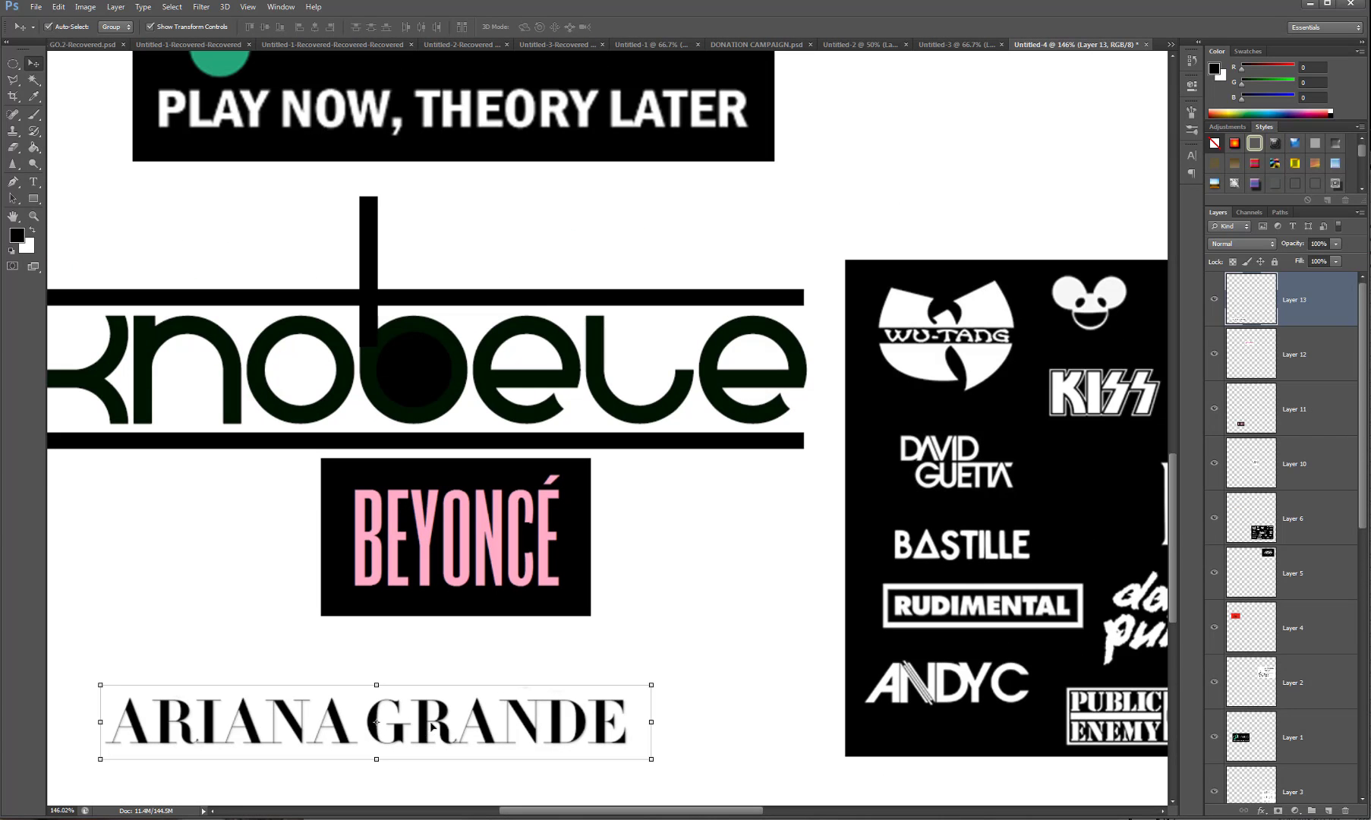
drag(449, 738, 513, 715)
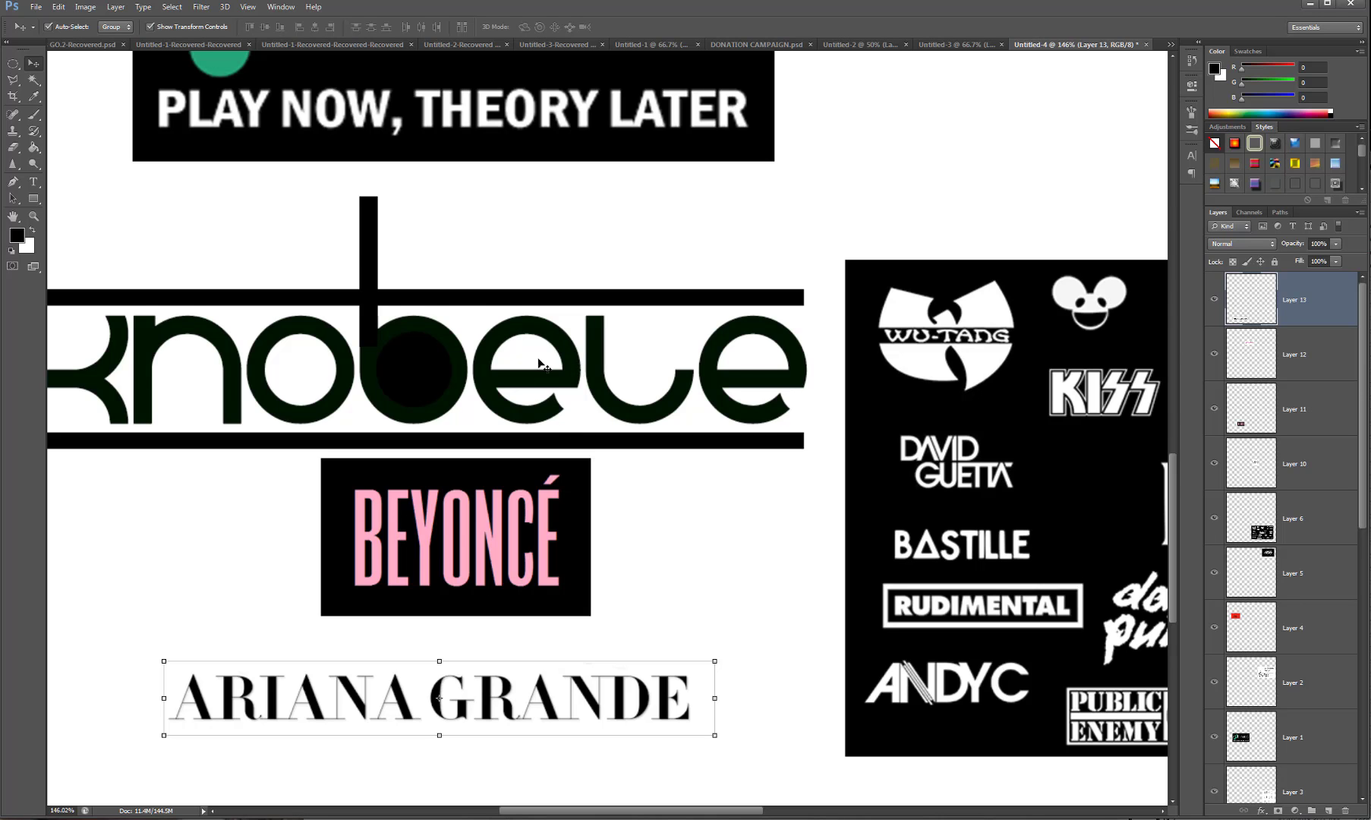
scroll(545, 364, down, 5)
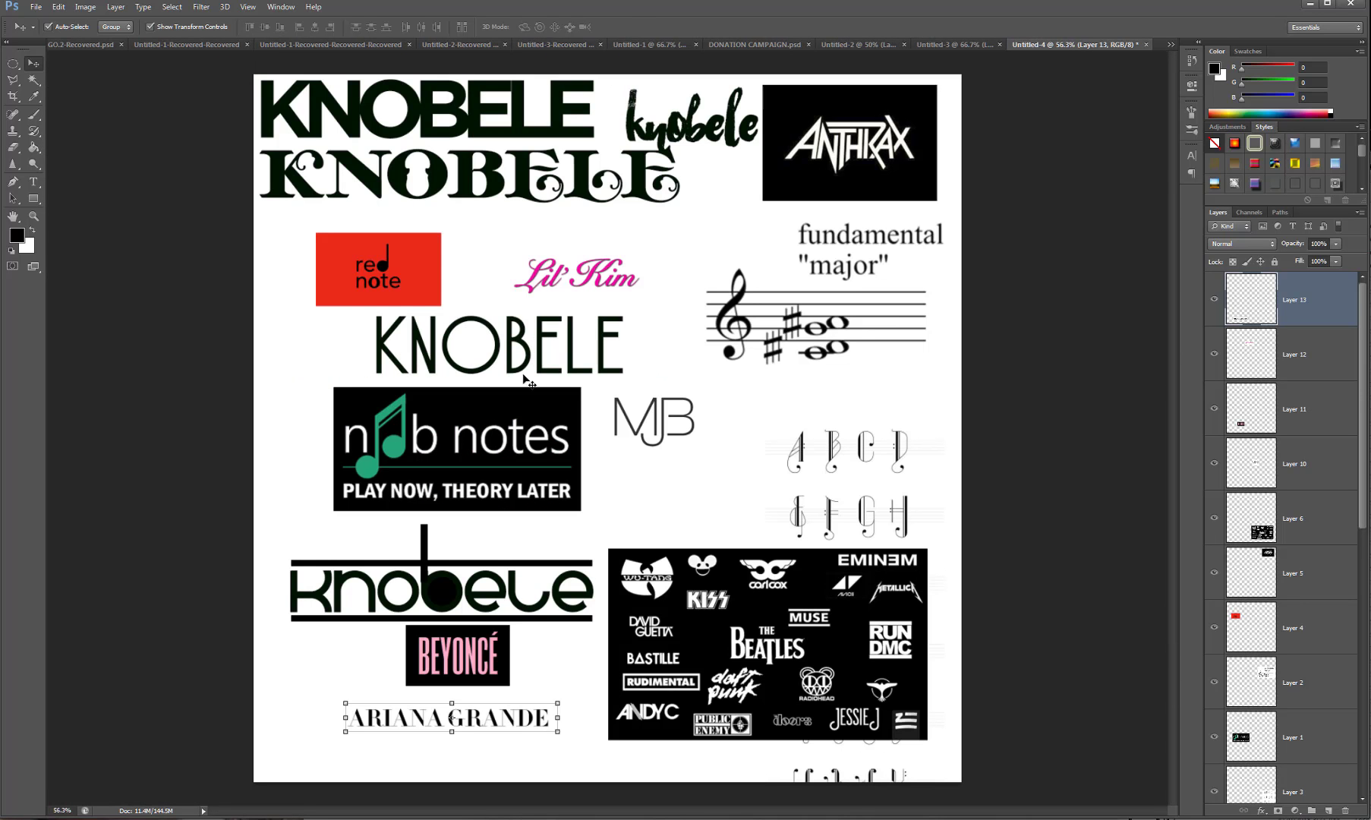
Move the Ariana Grande lettering beneath the MJB monogram, overlapping the edge of the nb notes logo.
scroll(629, 283, up, 6)
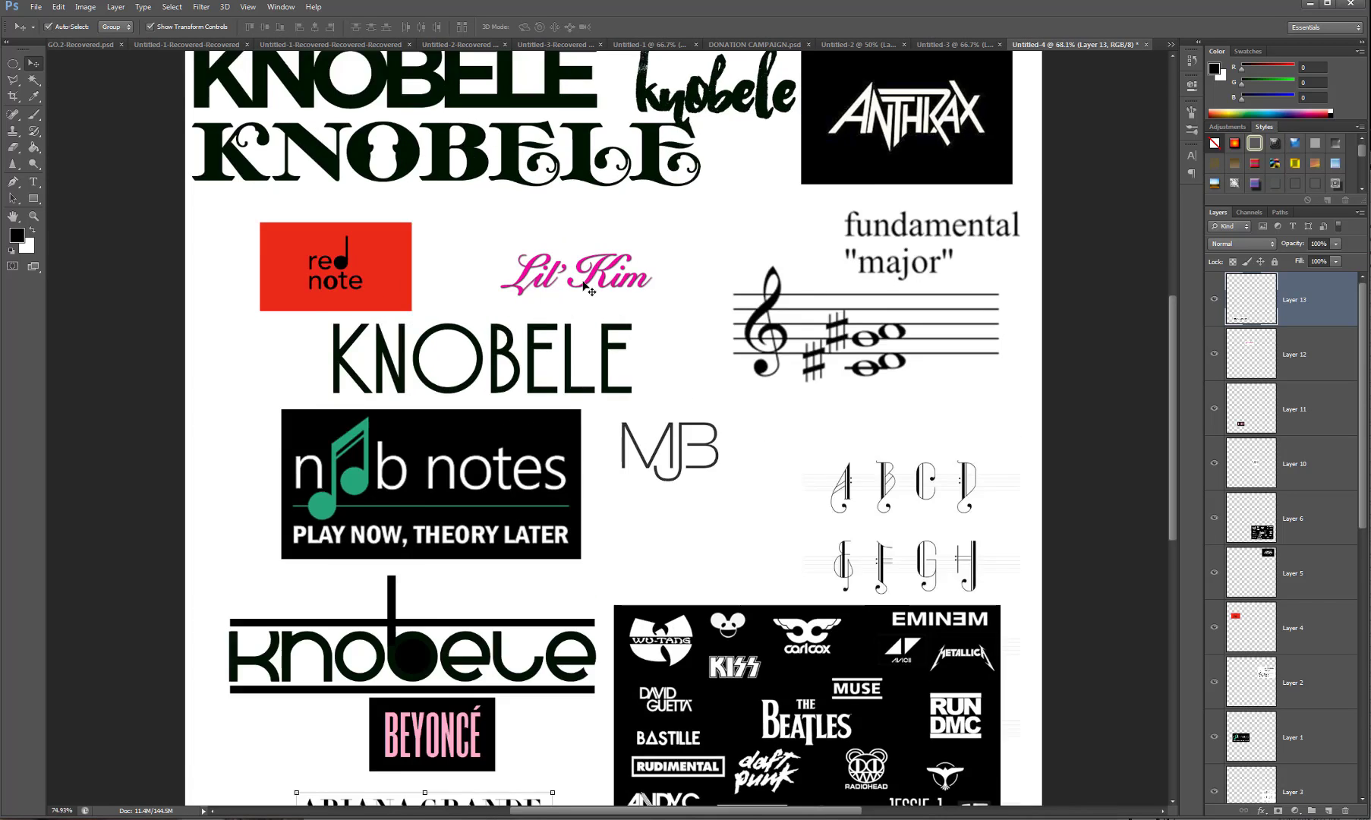
scroll(754, 265, down, 1)
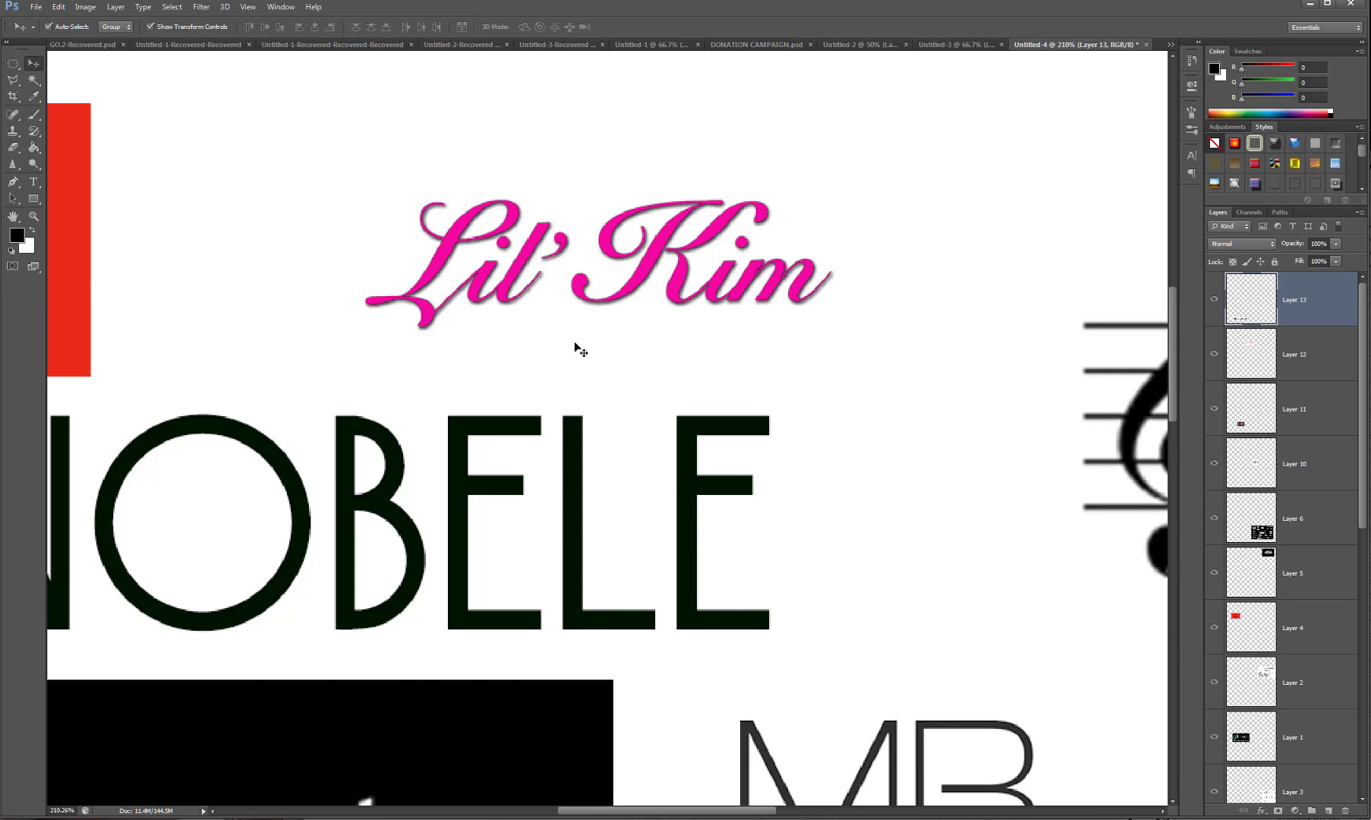
scroll(689, 346, down, 6)
scroll(634, 660, down, 2)
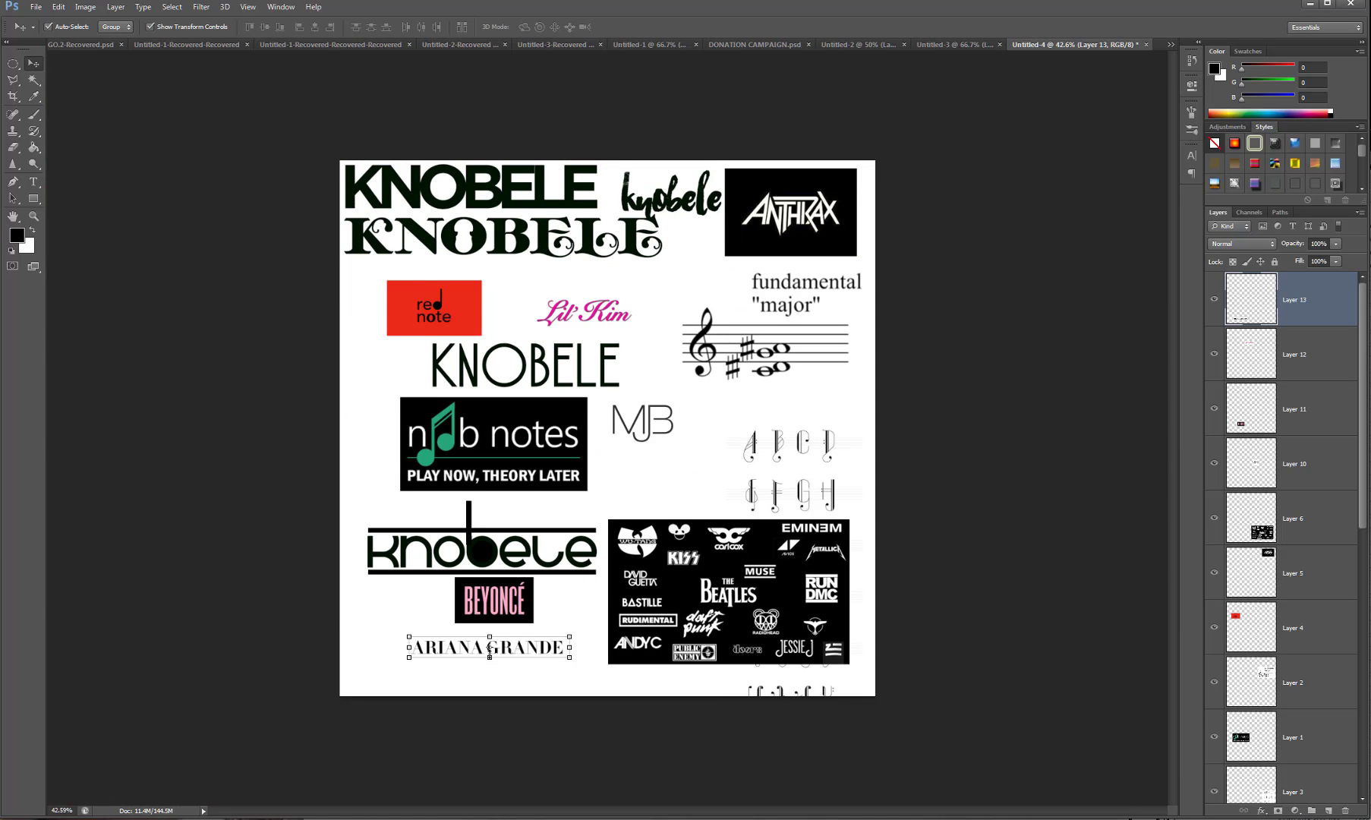
scroll(635, 657, up, 5)
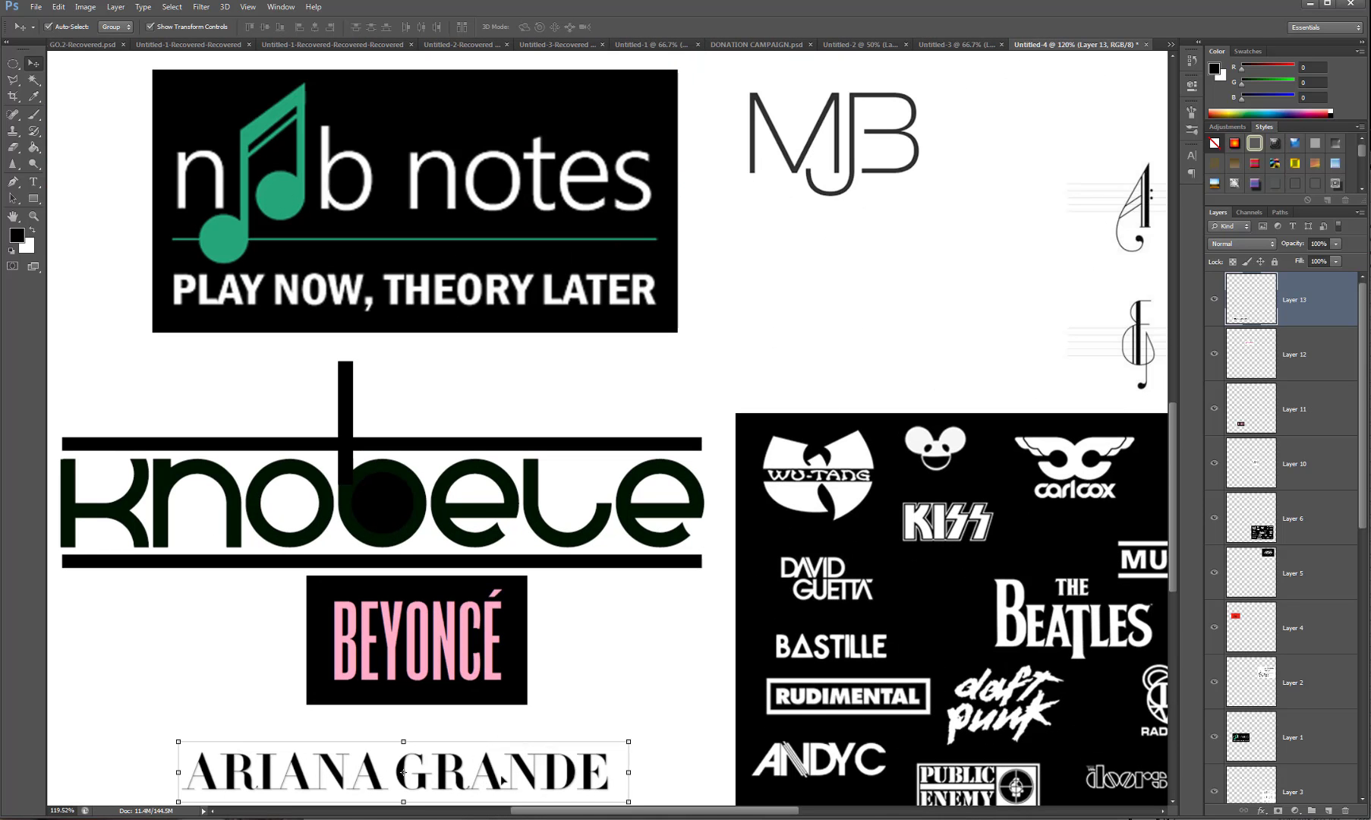
drag(502, 780, 938, 283)
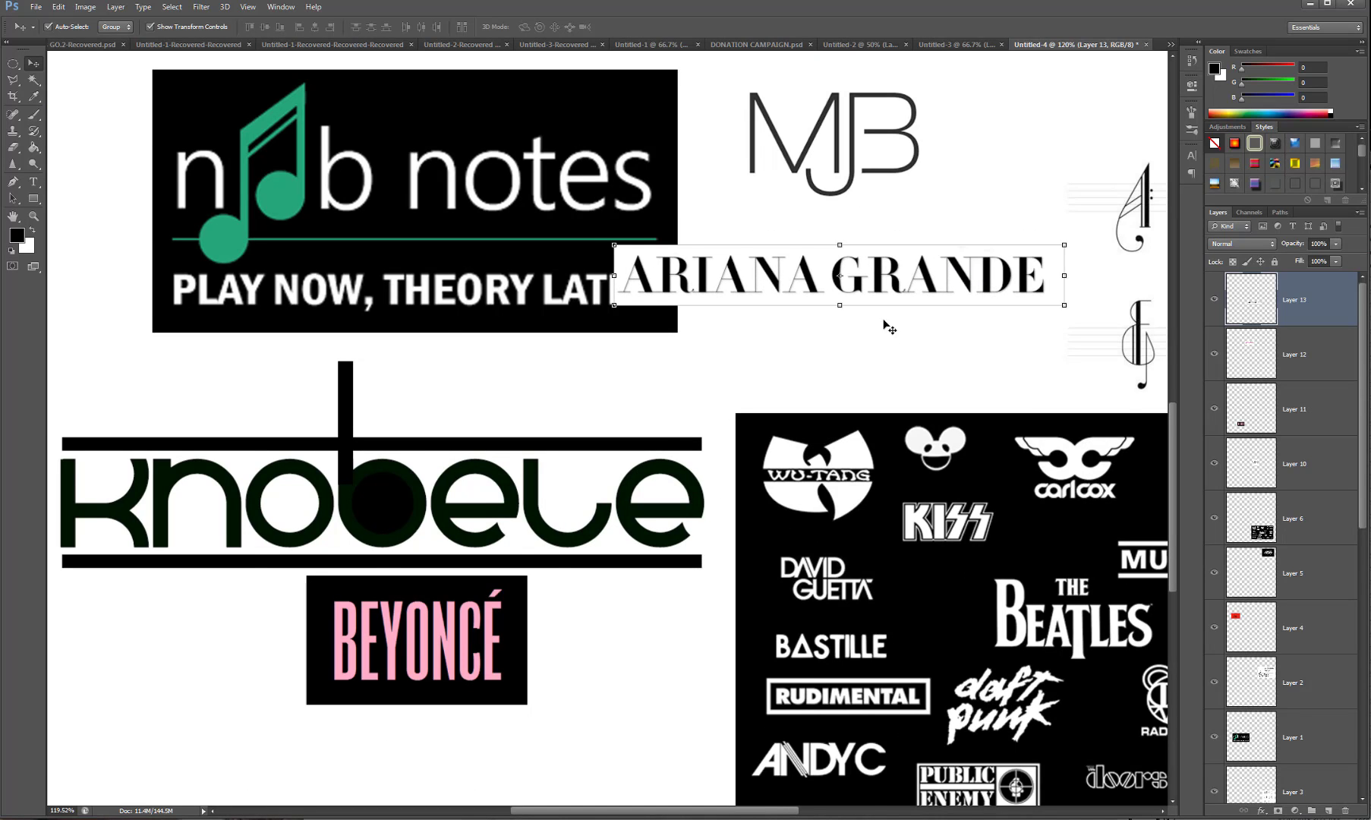
scroll(705, 286, up, 3)
scroll(706, 286, down, 8)
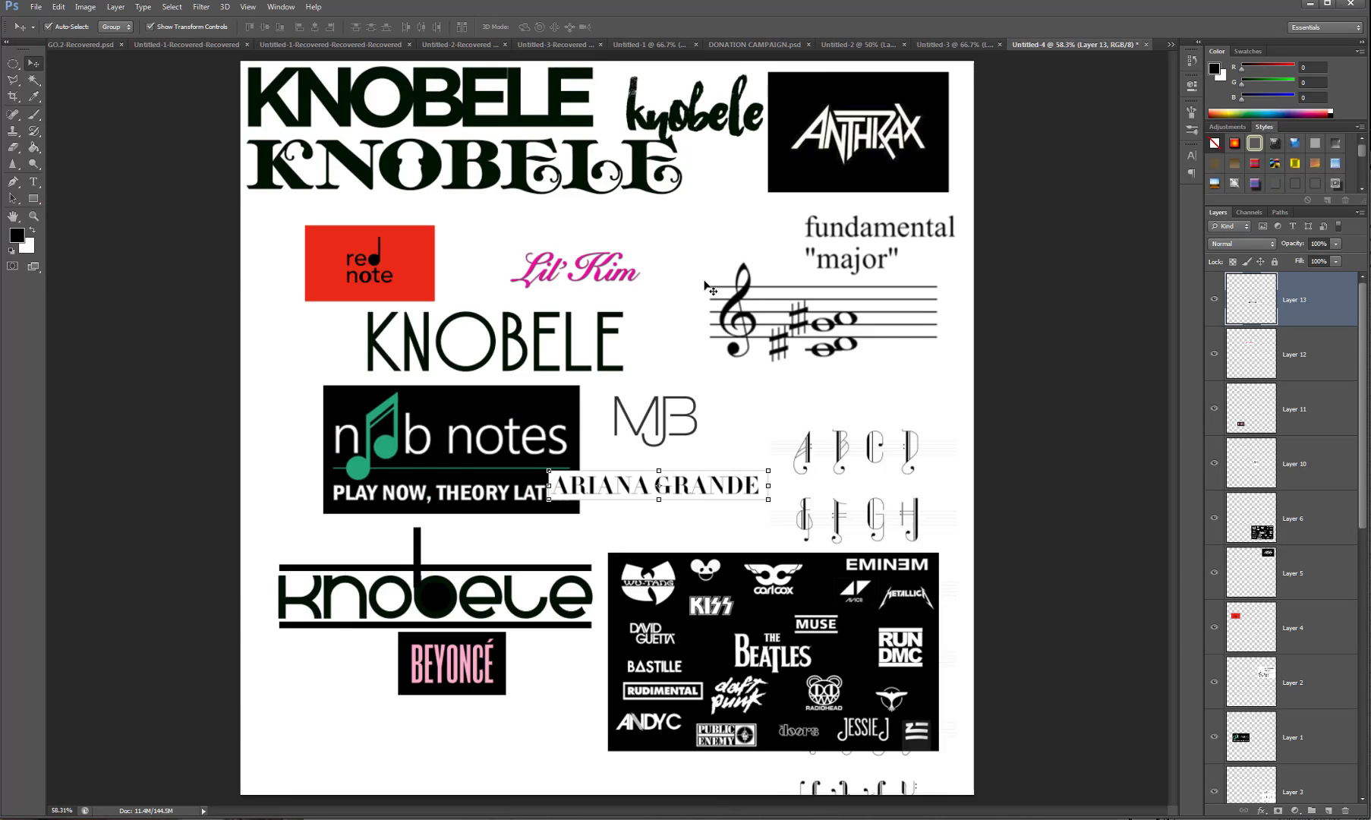
Move the pink Lil' Kim lettering slightly up and to the right, above the end of the thin KNOBELE lettering.
scroll(706, 286, down, 2)
scroll(645, 302, up, 6)
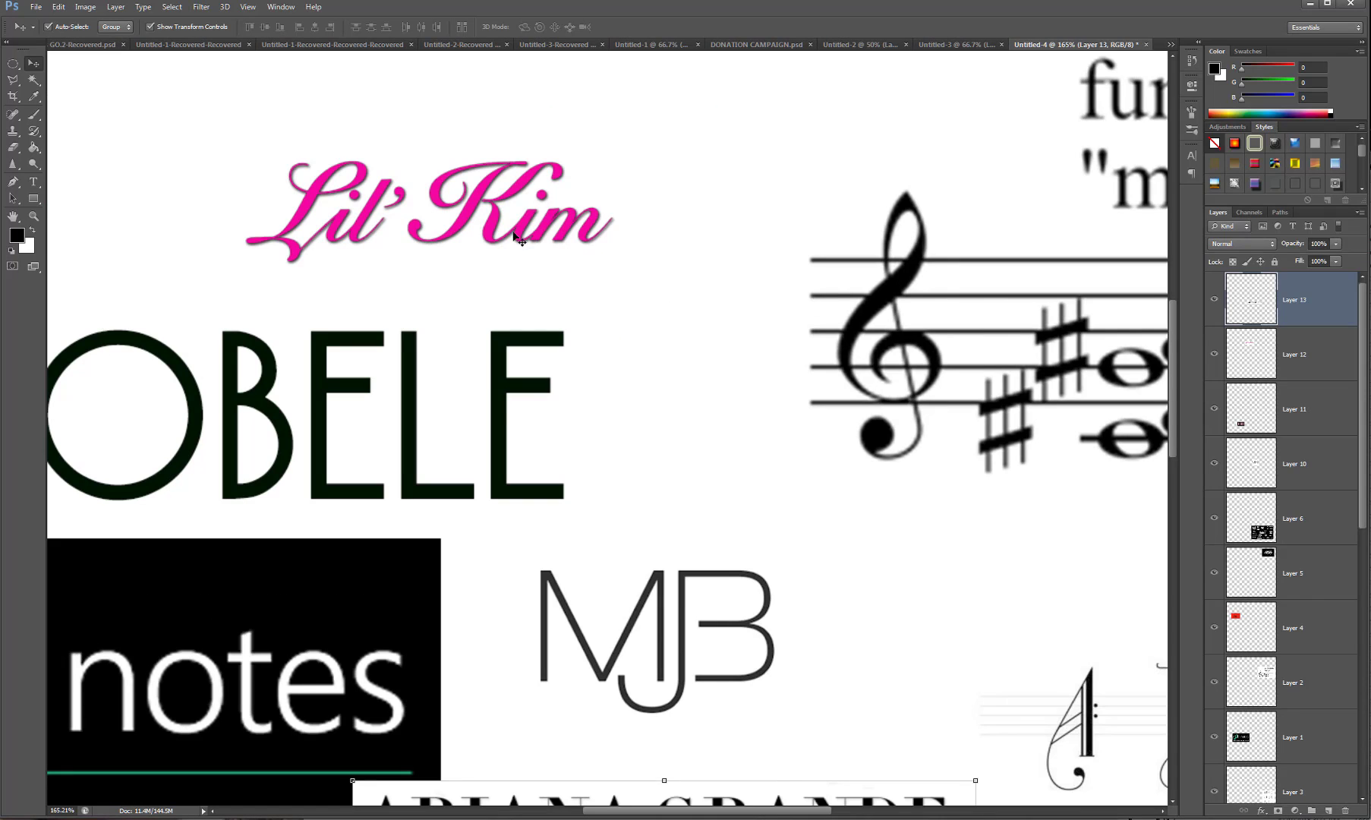
drag(528, 194, 585, 159)
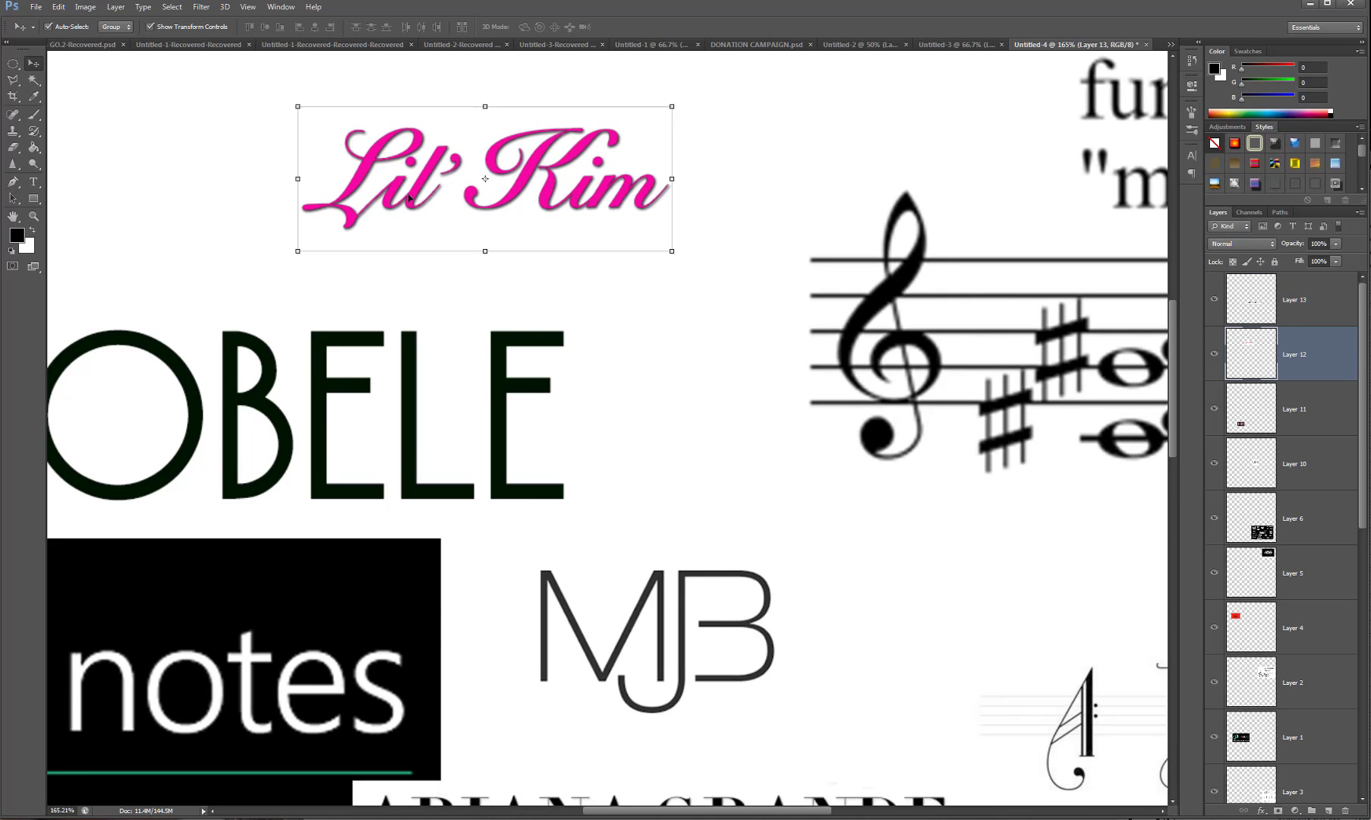
scroll(551, 358, down, 1)
scroll(553, 360, down, 4)
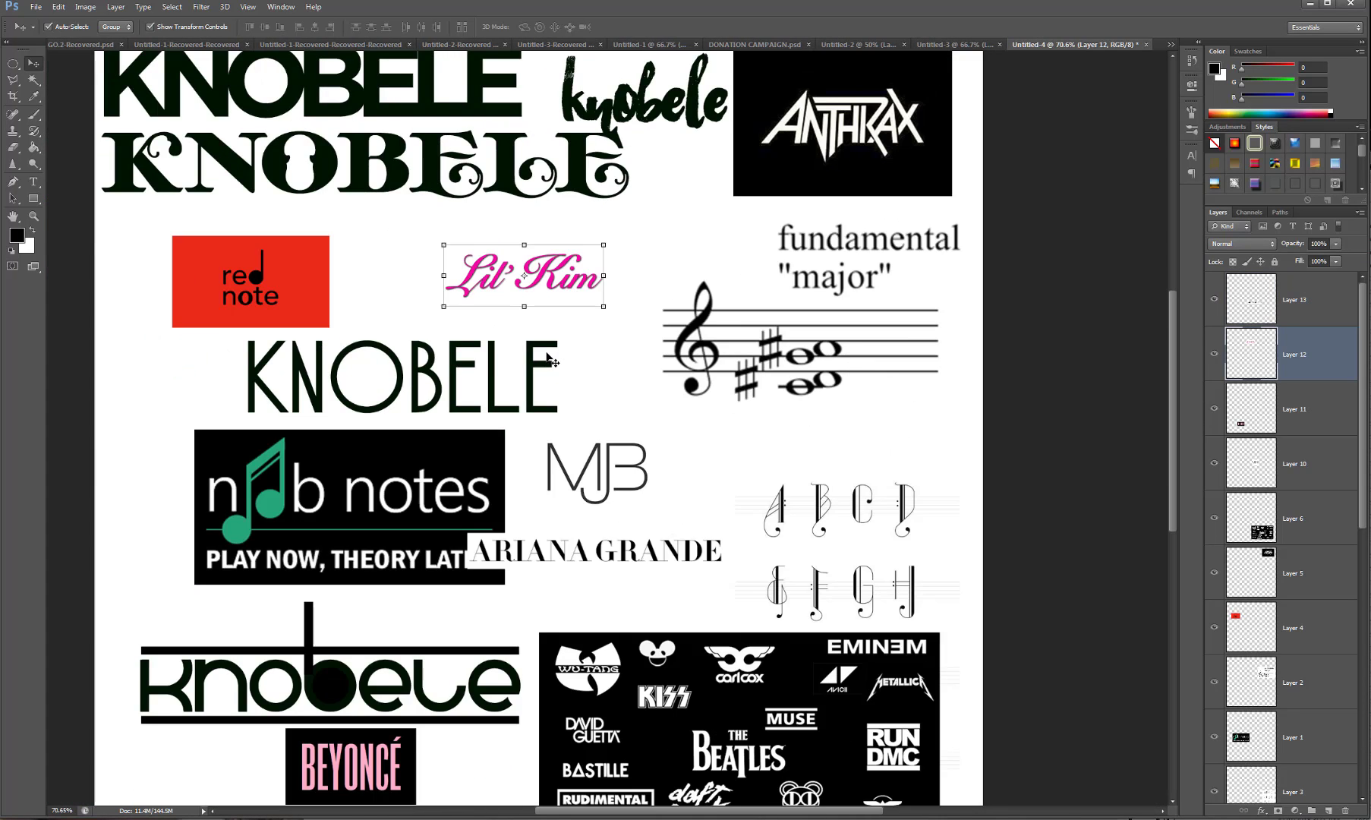
Move the red note logo down and to the right, over the thin KNOBELE lettering, and examine it closely.
scroll(222, 362, down, 1)
scroll(394, 478, up, 4)
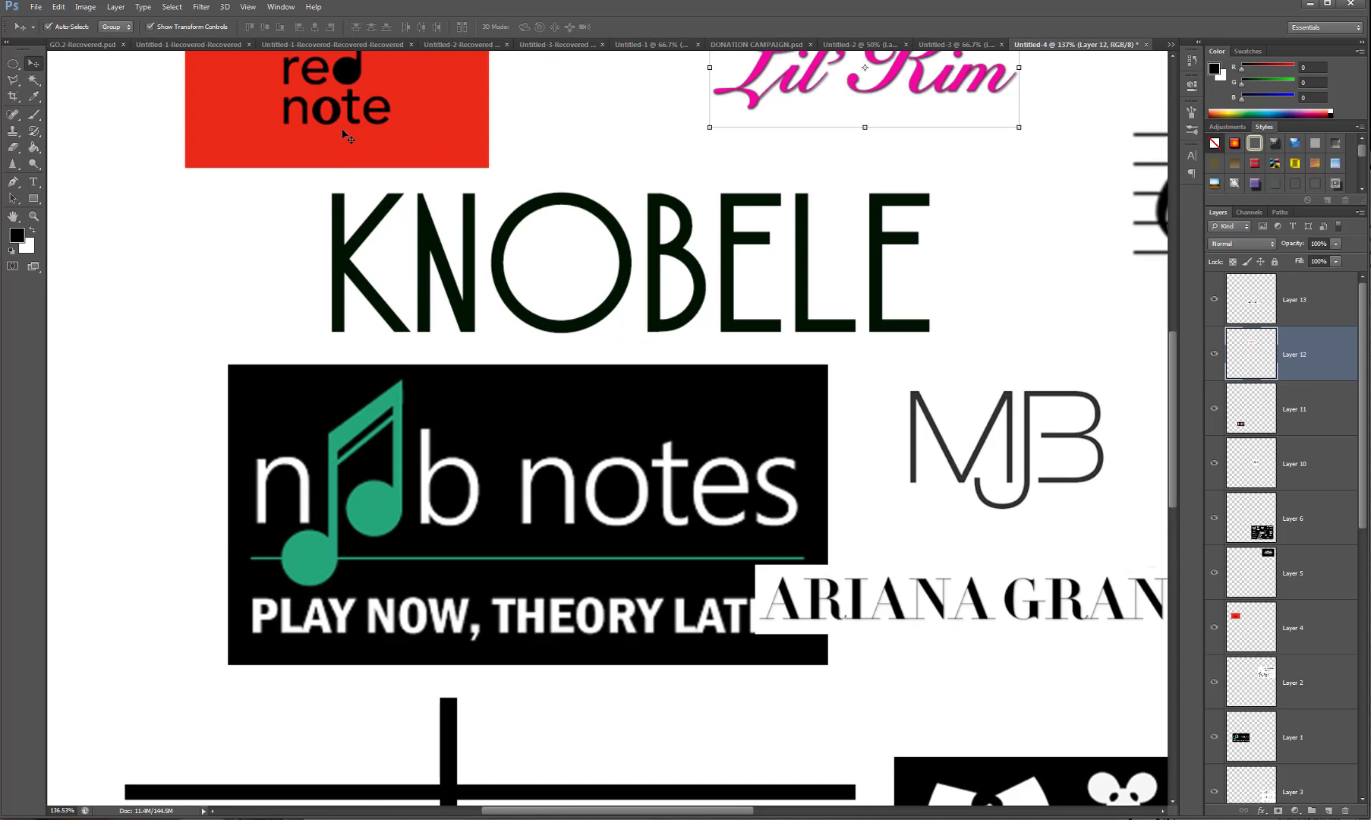
drag(348, 129, 643, 326)
scroll(649, 319, up, 4)
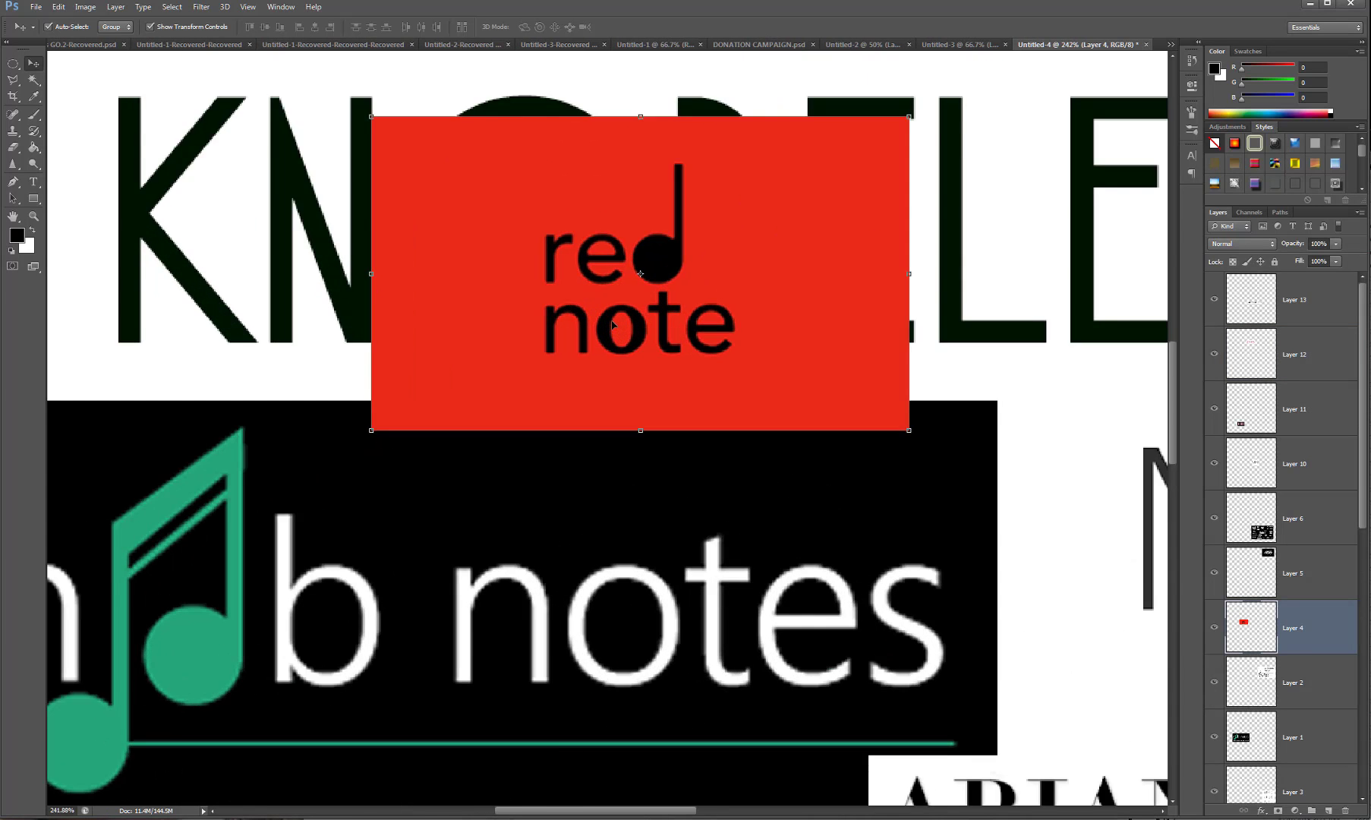
scroll(696, 248, down, 2)
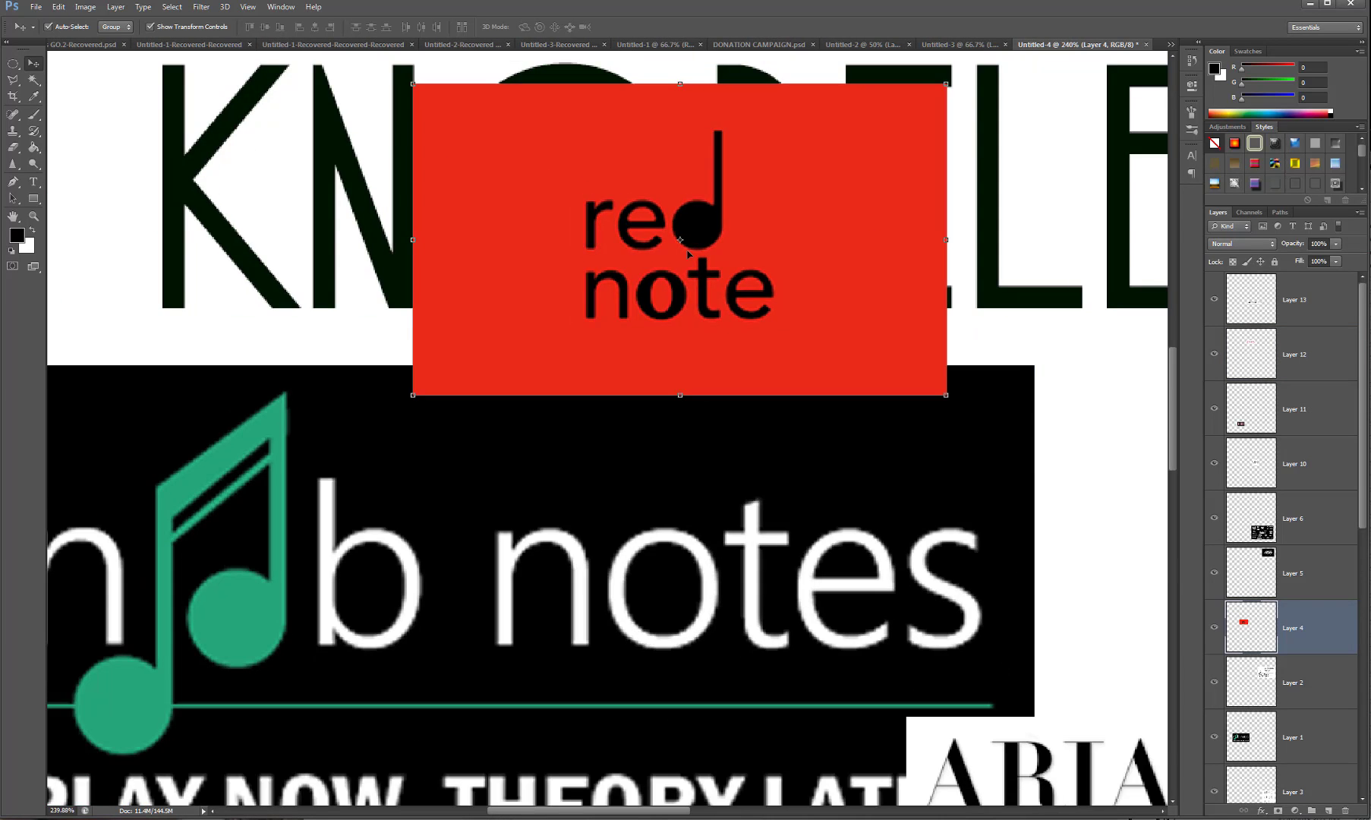
Move the red note logo back up and to the left, beneath the ornate KNOBELE lettering.
scroll(681, 260, down, 5)
drag(680, 260, 560, 149)
scroll(681, 257, down, 2)
Move the nb notes logo slightly left and down, clear of the Ariana Grande lettering.
scroll(520, 406, up, 4)
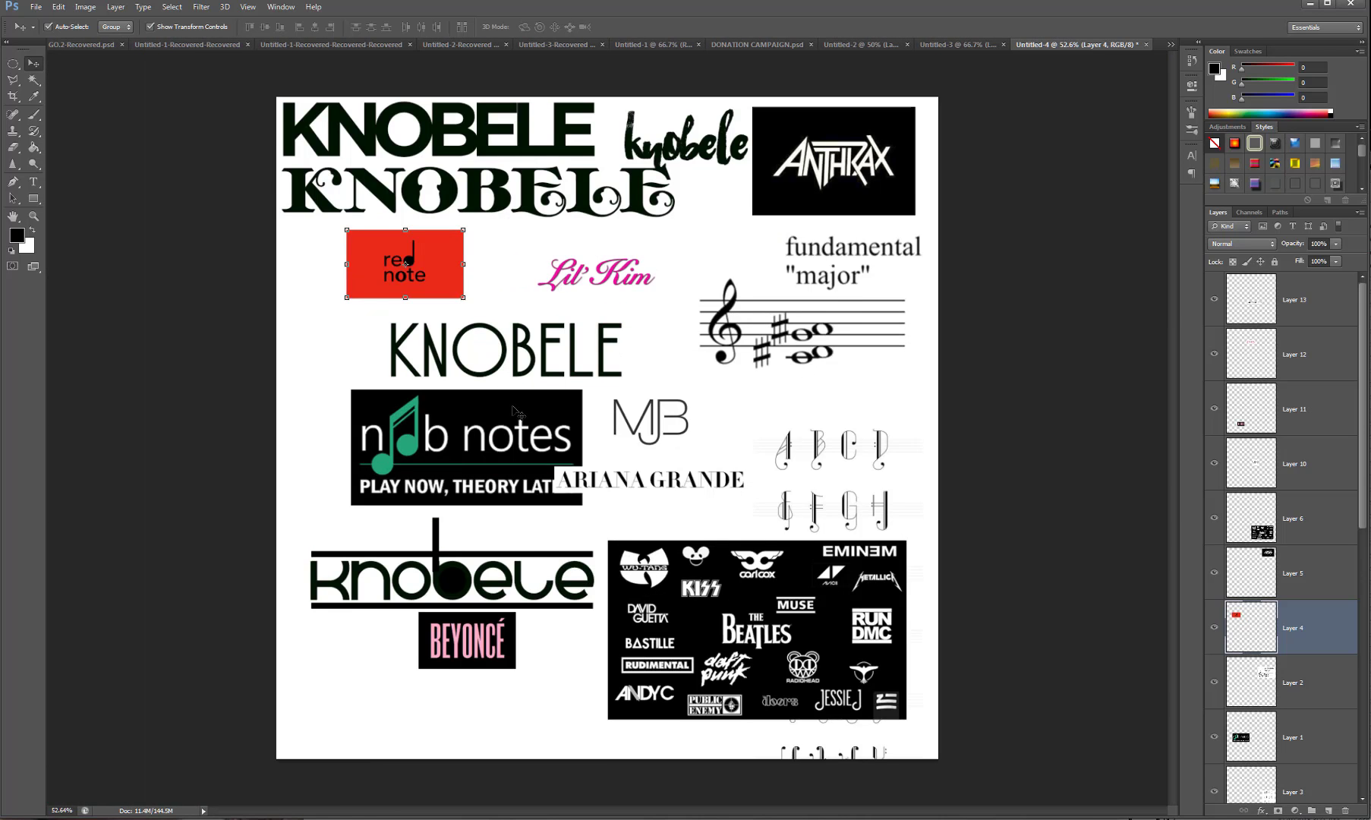
drag(396, 472, 350, 485)
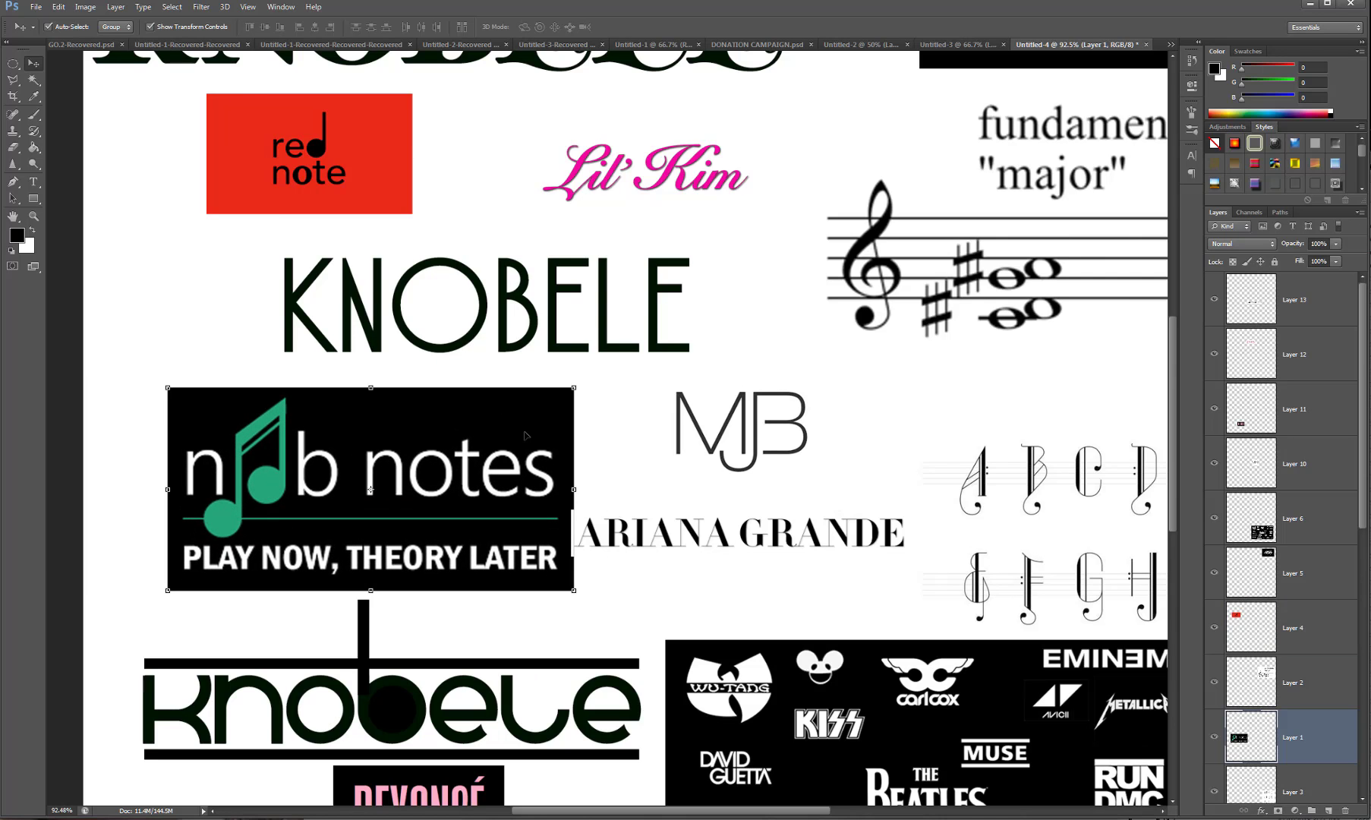
scroll(483, 469, down, 3)
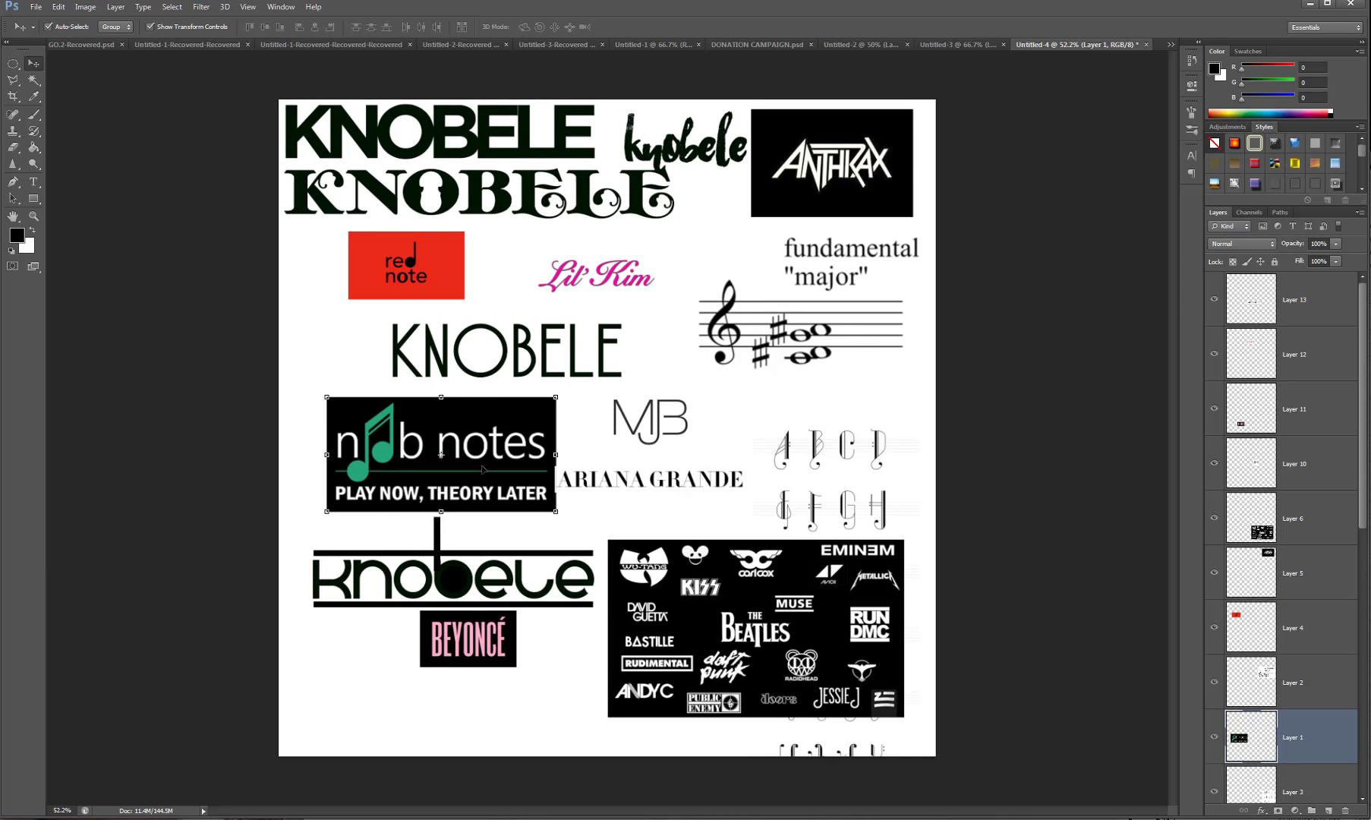
scroll(725, 201, up, 2)
scroll(719, 201, down, 1)
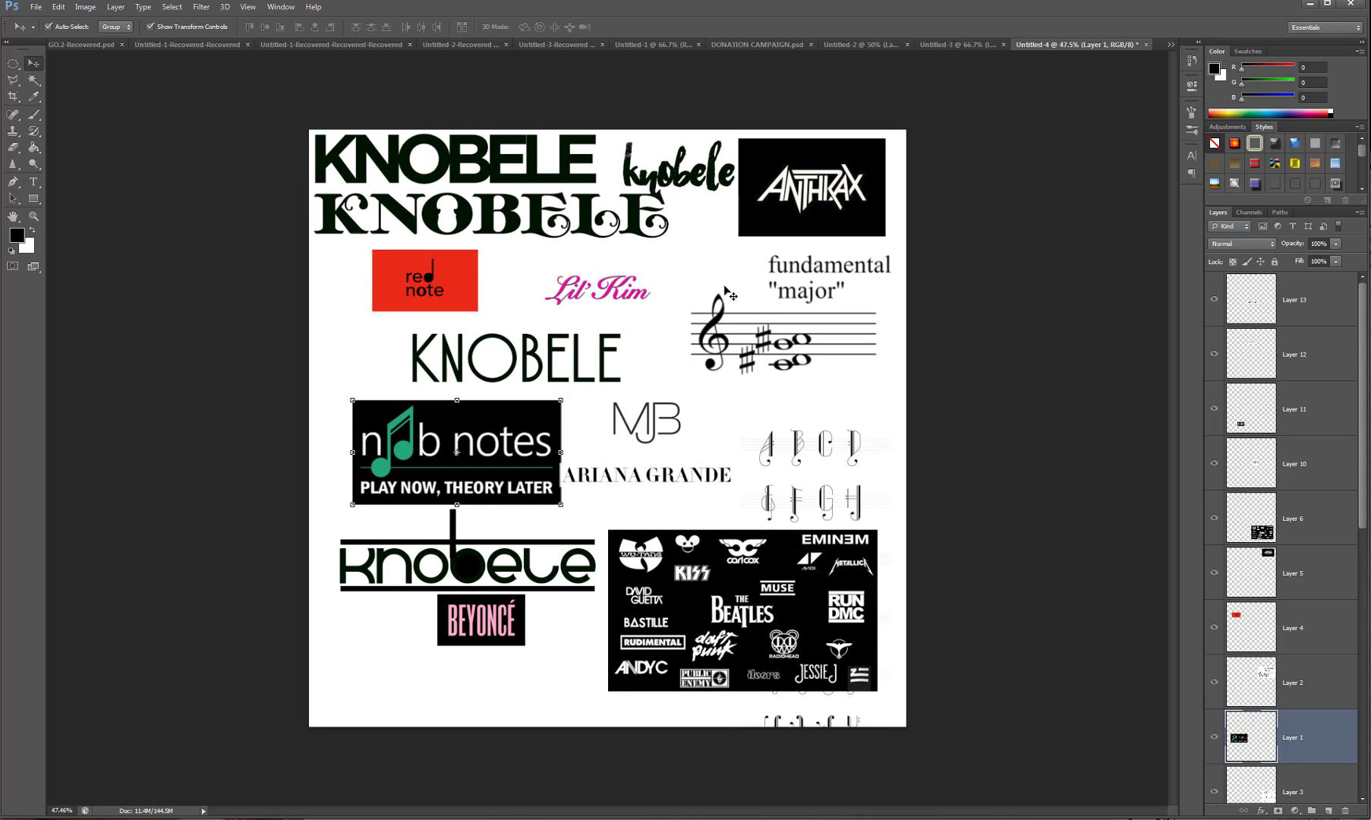
Move the bold KNOBELE lettering slightly to the right, finishing with small nudges toward the script knobele.
mouse_move(490, 152)
mouse_down()
mouse_move(535, 129)
mouse_move(494, 153)
mouse_up()
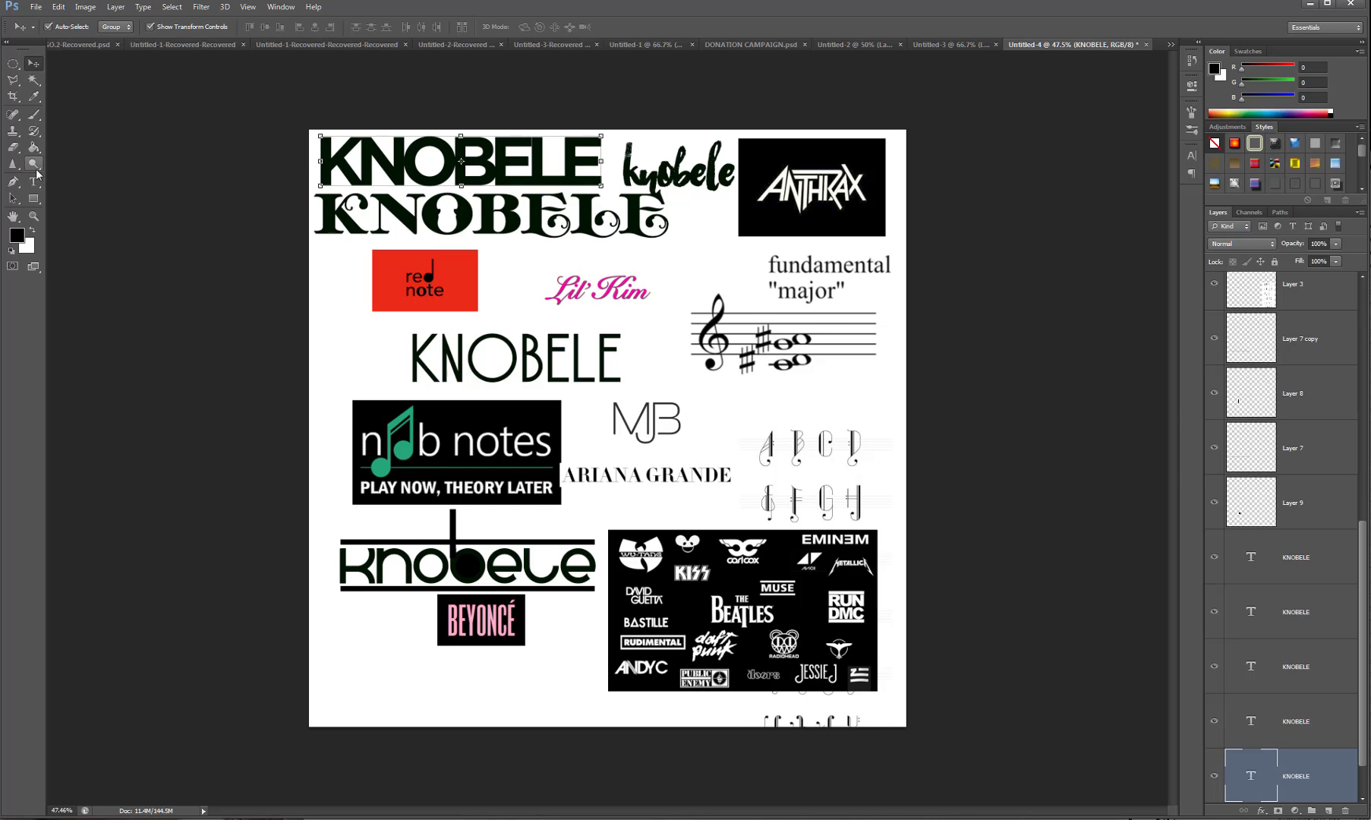
scroll(521, 234, up, 5)
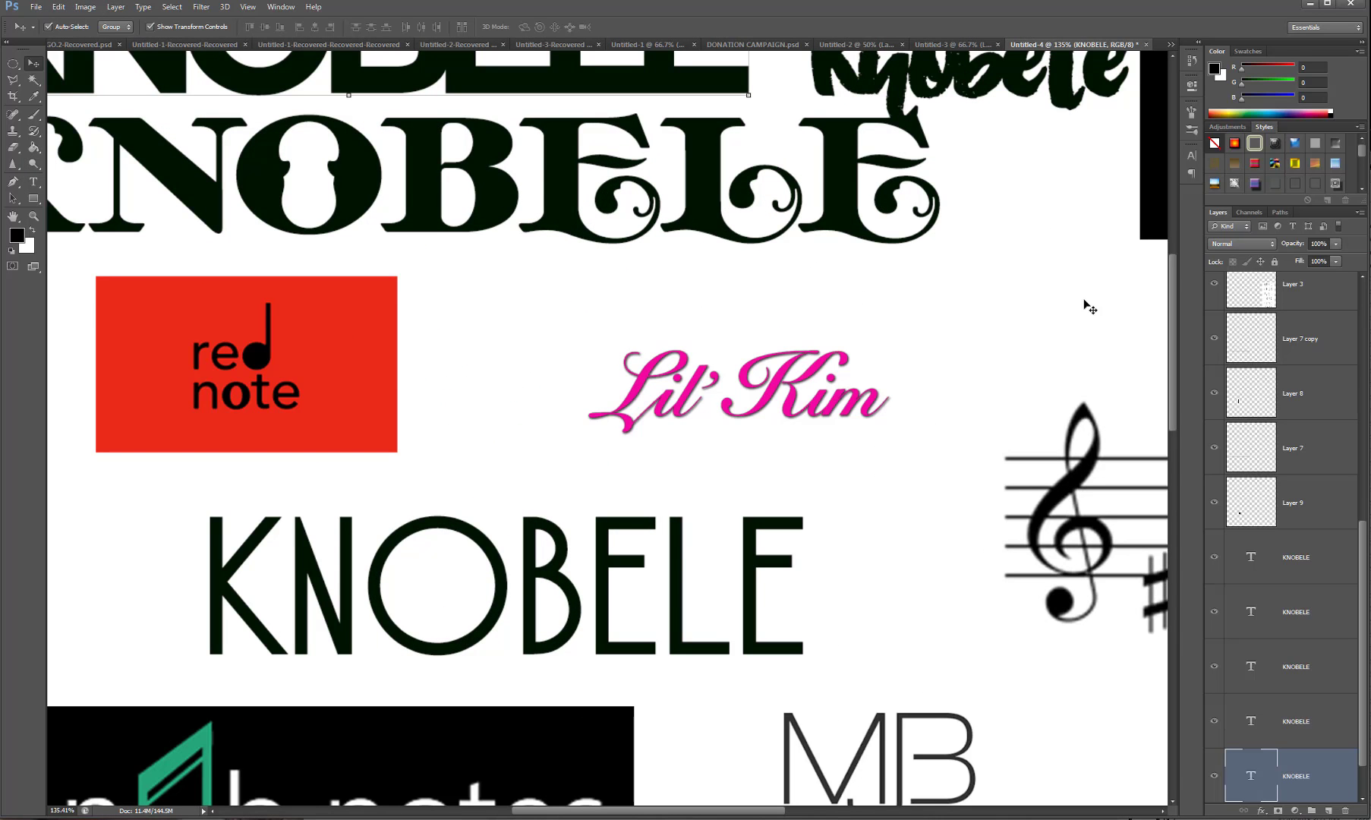
scroll(1087, 306, up, 5)
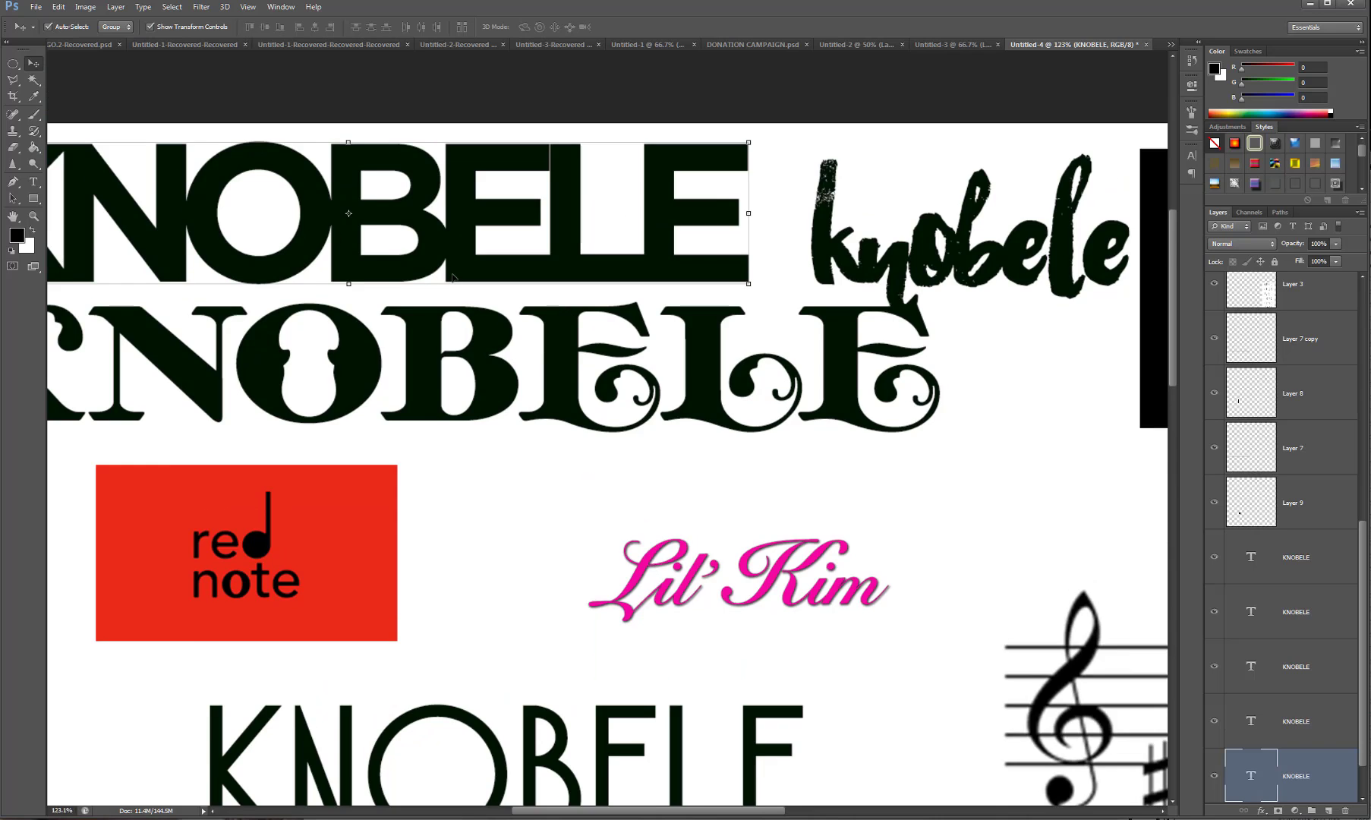
scroll(455, 277, down, 3)
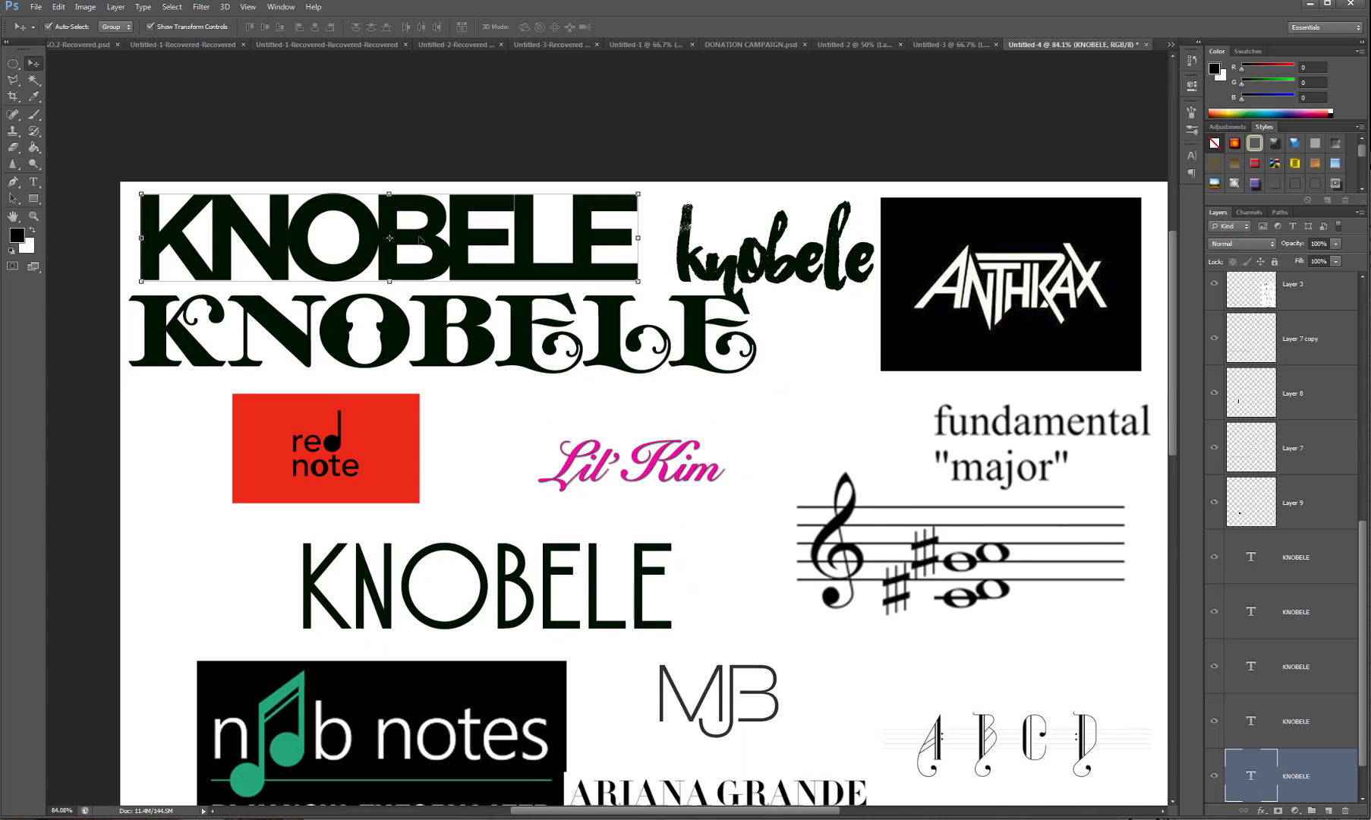
key(Right)
key(Right)
key(Right)
key(Right)
key(Right)
key(Right)
key(Right)
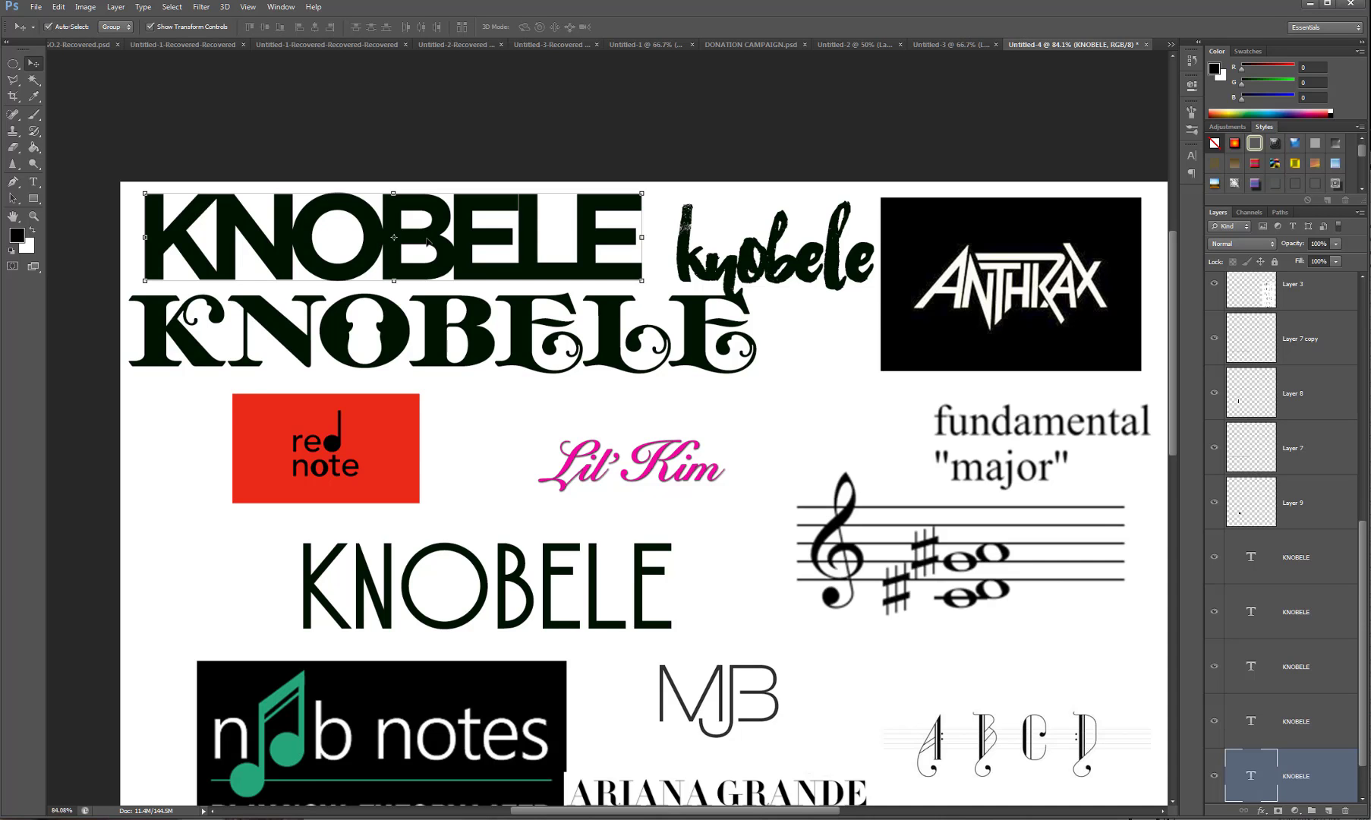
Move the ornate KNOBELE lettering down over the edge of the red note logo and lower the bold KNOBELE lettering slightly.
scroll(427, 242, down, 3)
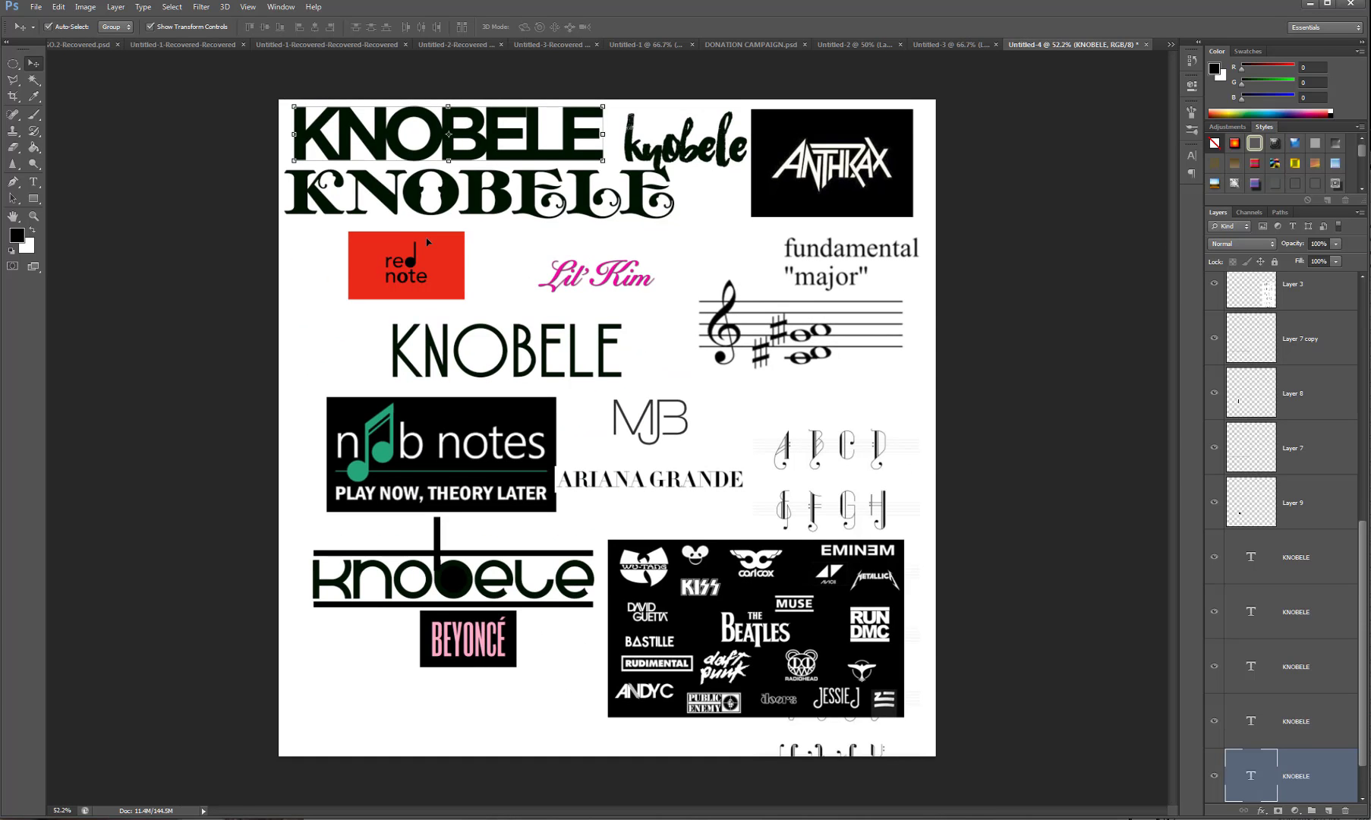
scroll(427, 242, down, 4)
scroll(427, 242, up, 3)
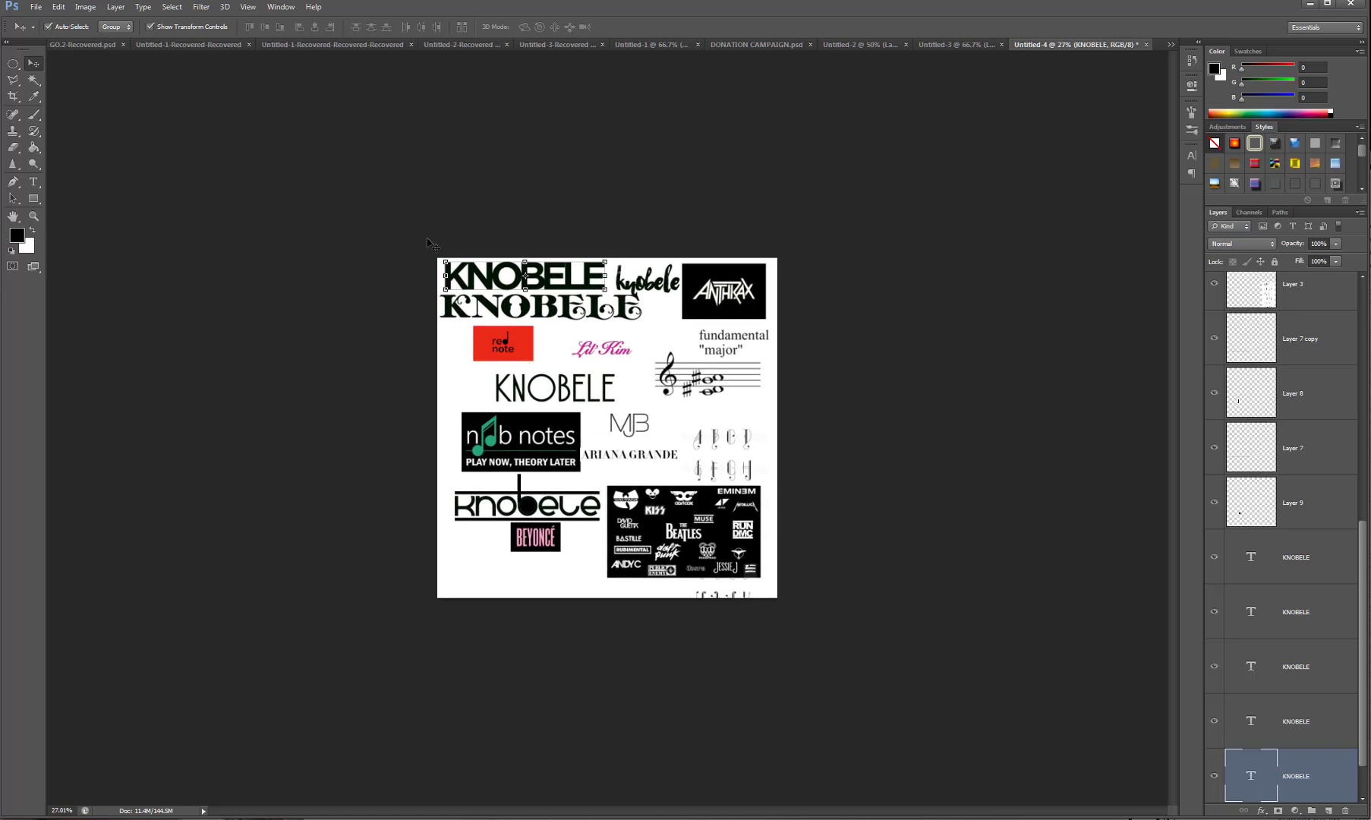
scroll(427, 243, up, 1)
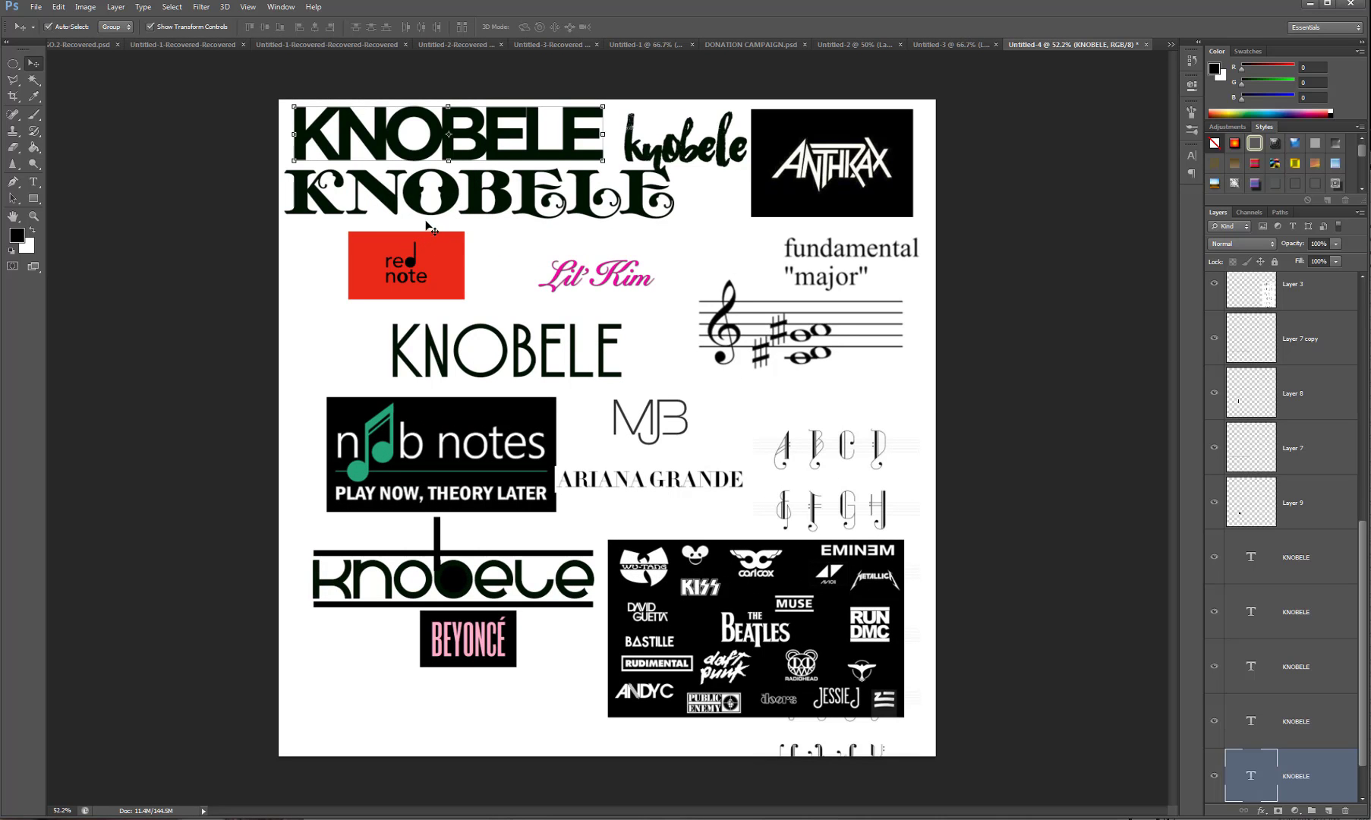
drag(502, 196, 514, 234)
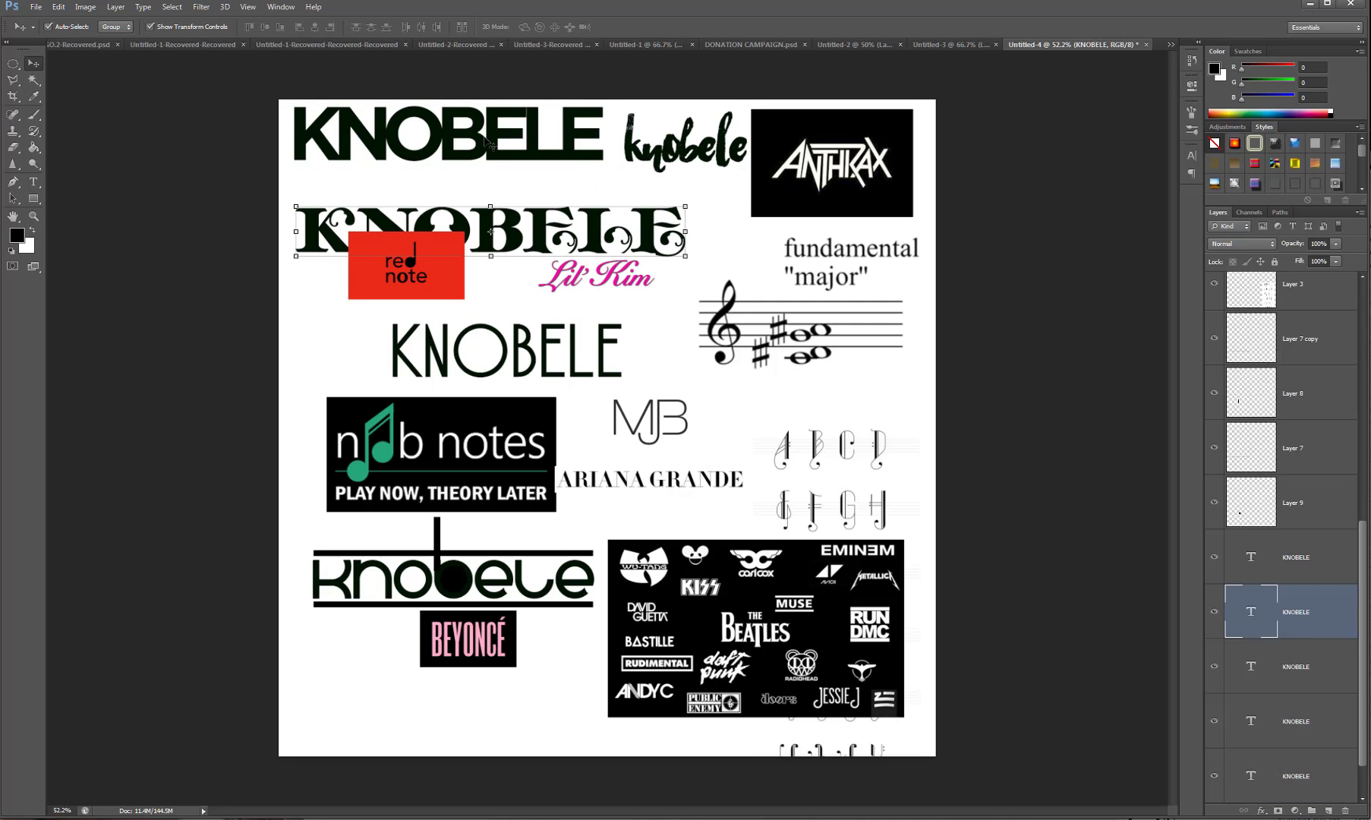
mouse_move(459, 156)
mouse_down()
mouse_move(494, 156)
mouse_move(445, 171)
mouse_move(460, 171)
mouse_up()
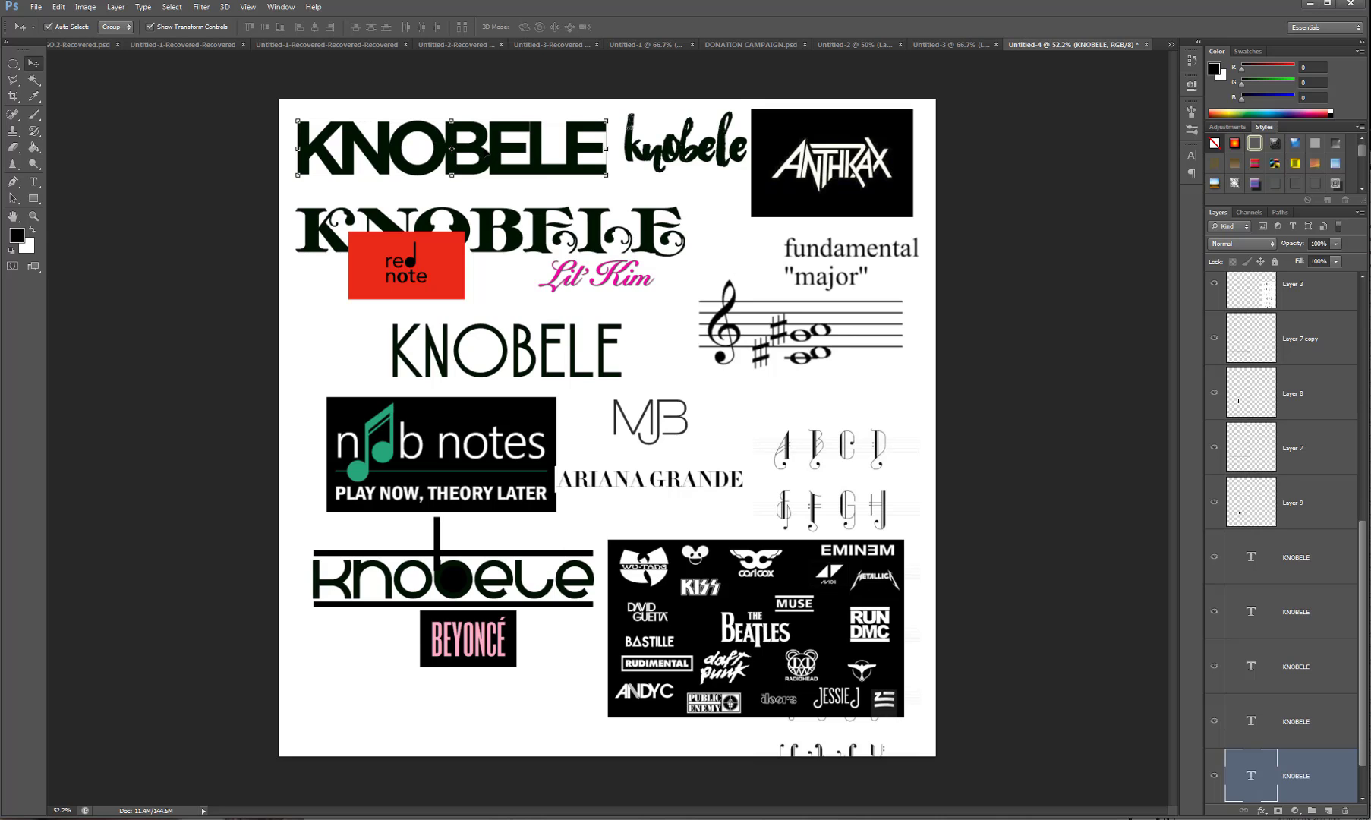
Position the brush-script knobele slightly lower, between the bold KNOBELE lettering and the Anthrax logo.
drag(700, 148, 681, 173)
scroll(684, 174, up, 6)
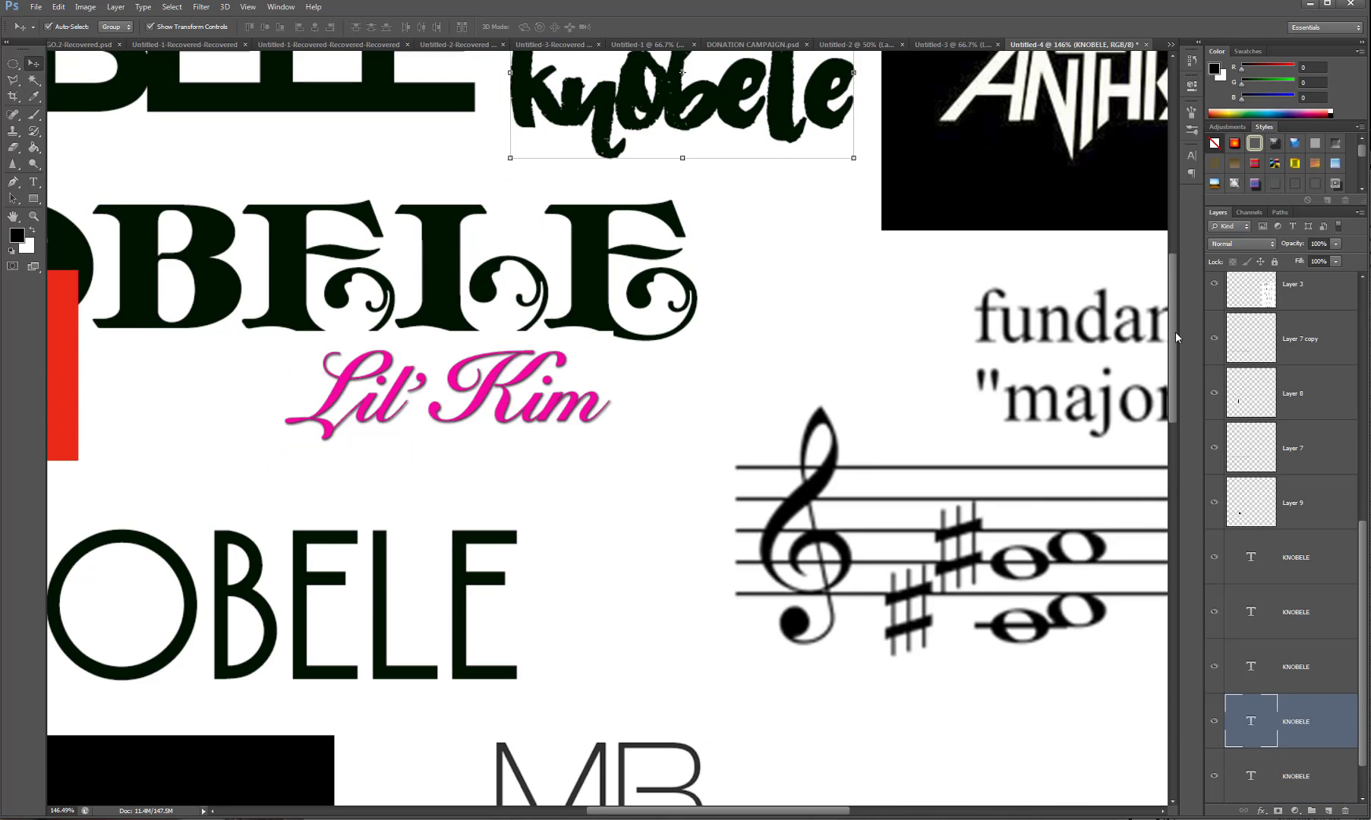
scroll(1164, 296, up, 3)
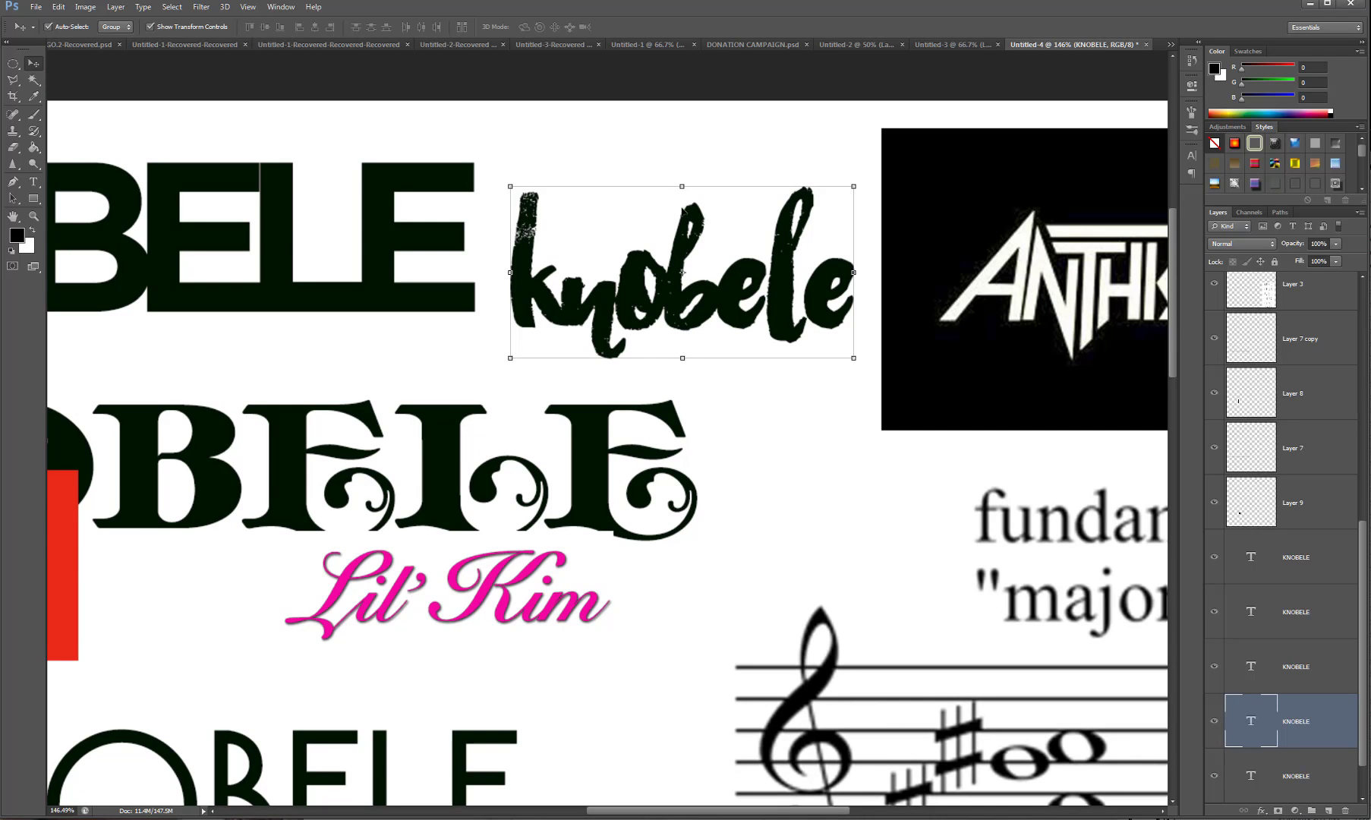
mouse_move(683, 210)
mouse_down()
mouse_move(699, 178)
mouse_move(688, 195)
mouse_up()
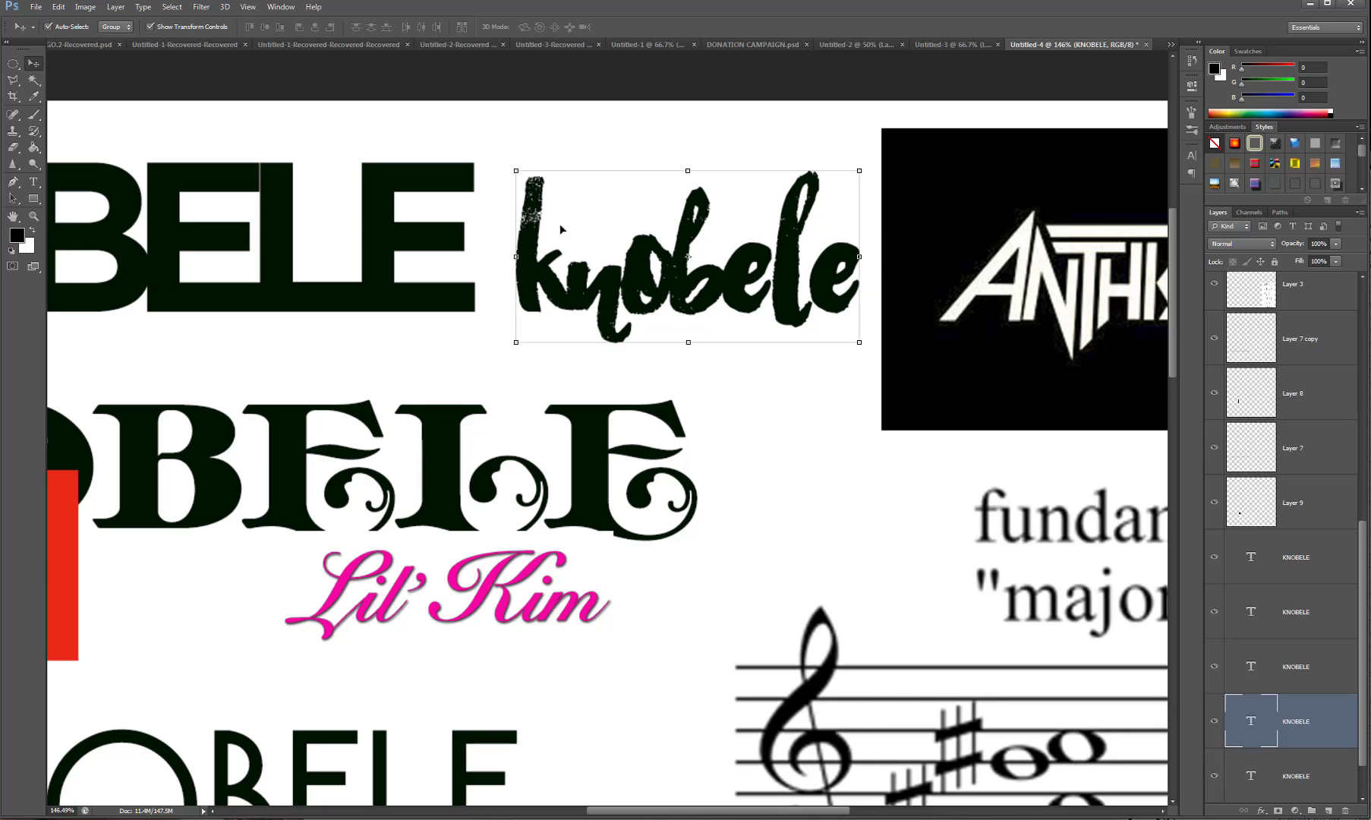
scroll(743, 278, down, 5)
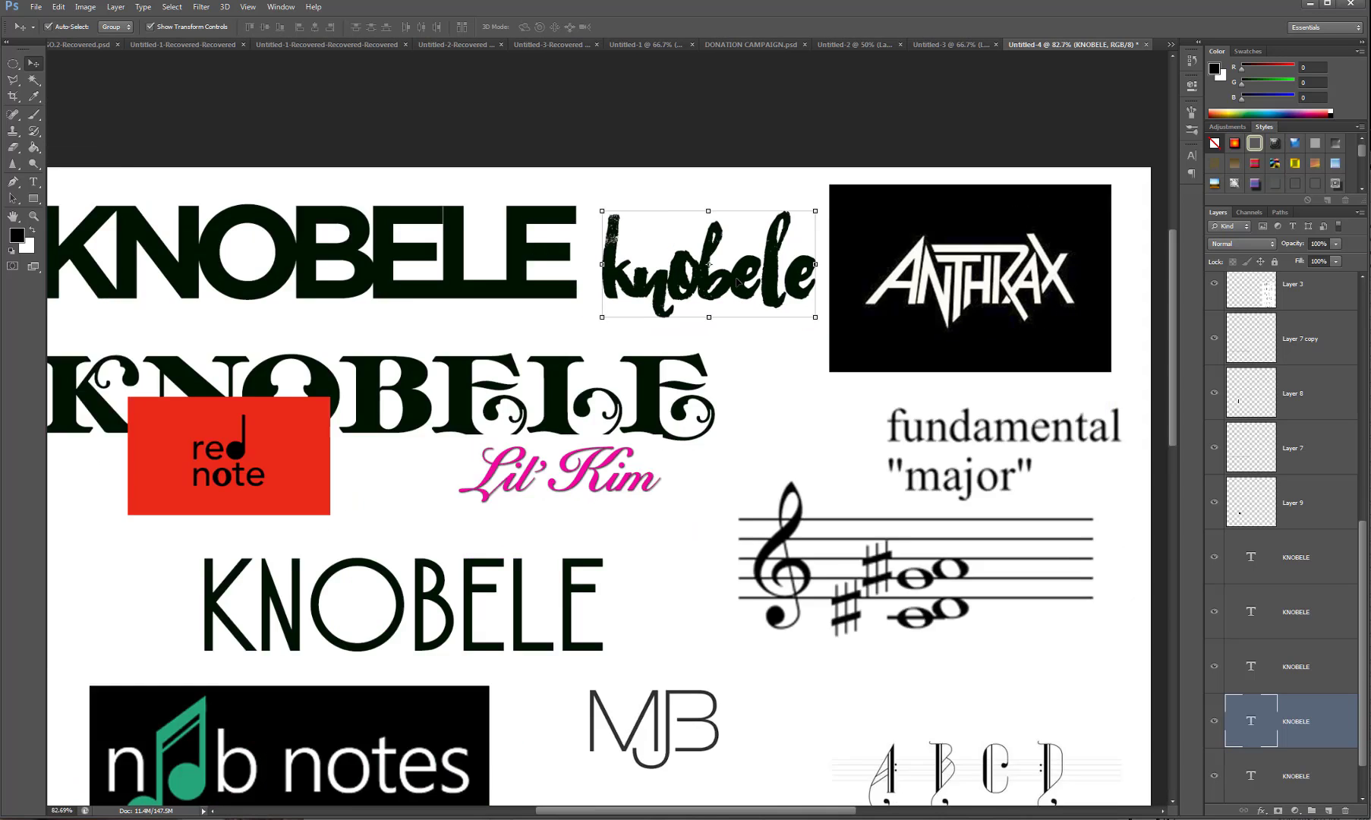
Move the Anthrax logo slightly down and to the right, just above the fundamental "major" text.
scroll(819, 222, up, 4)
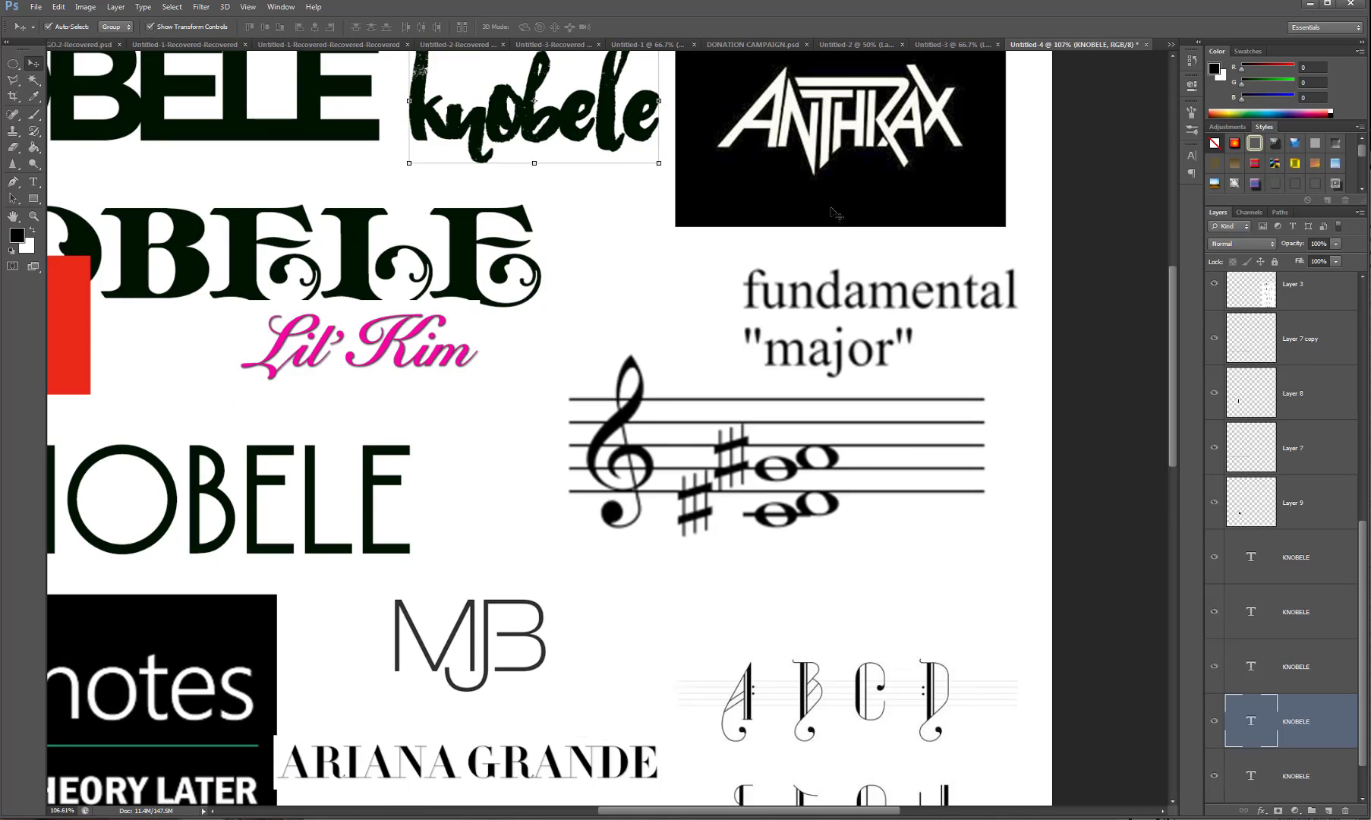
drag(899, 167, 915, 208)
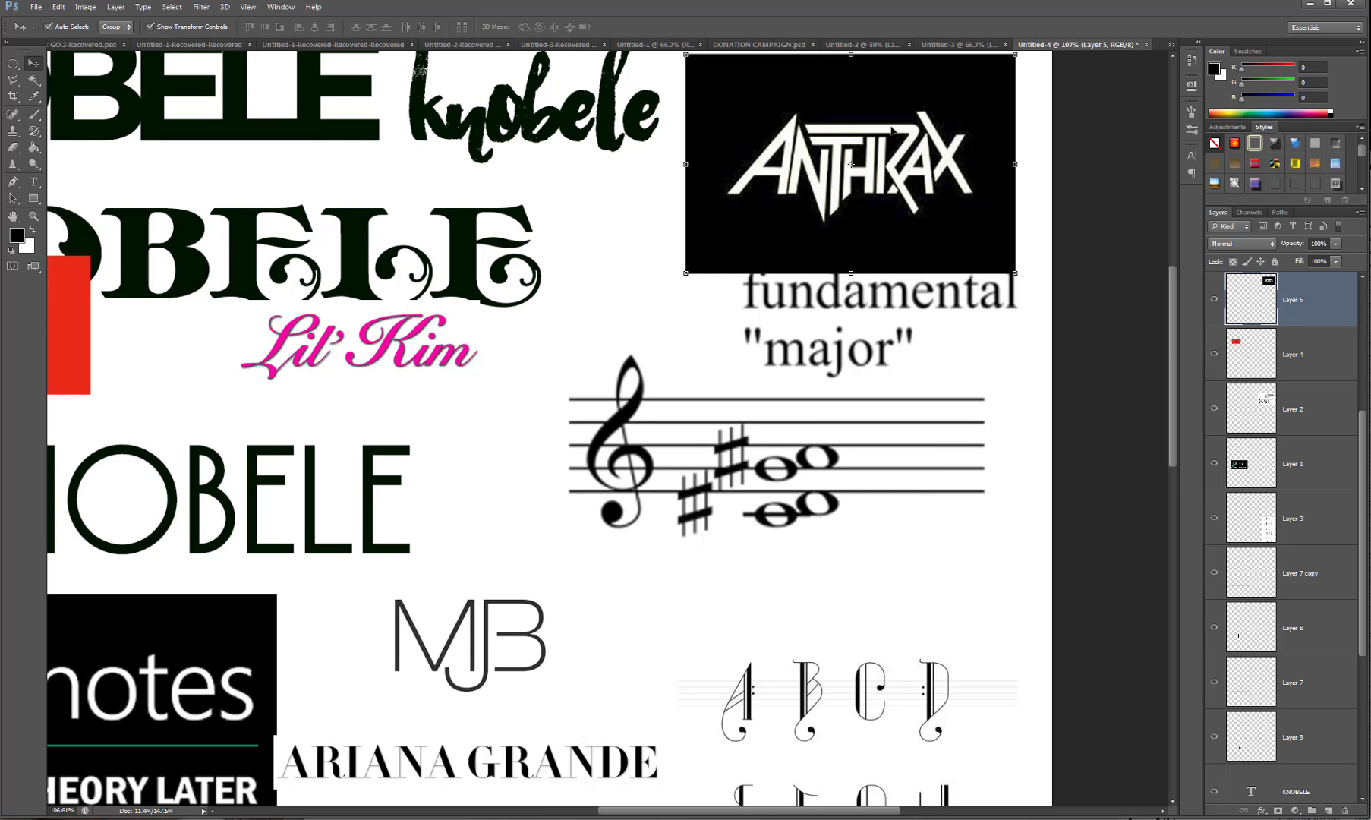
scroll(920, 153, down, 9)
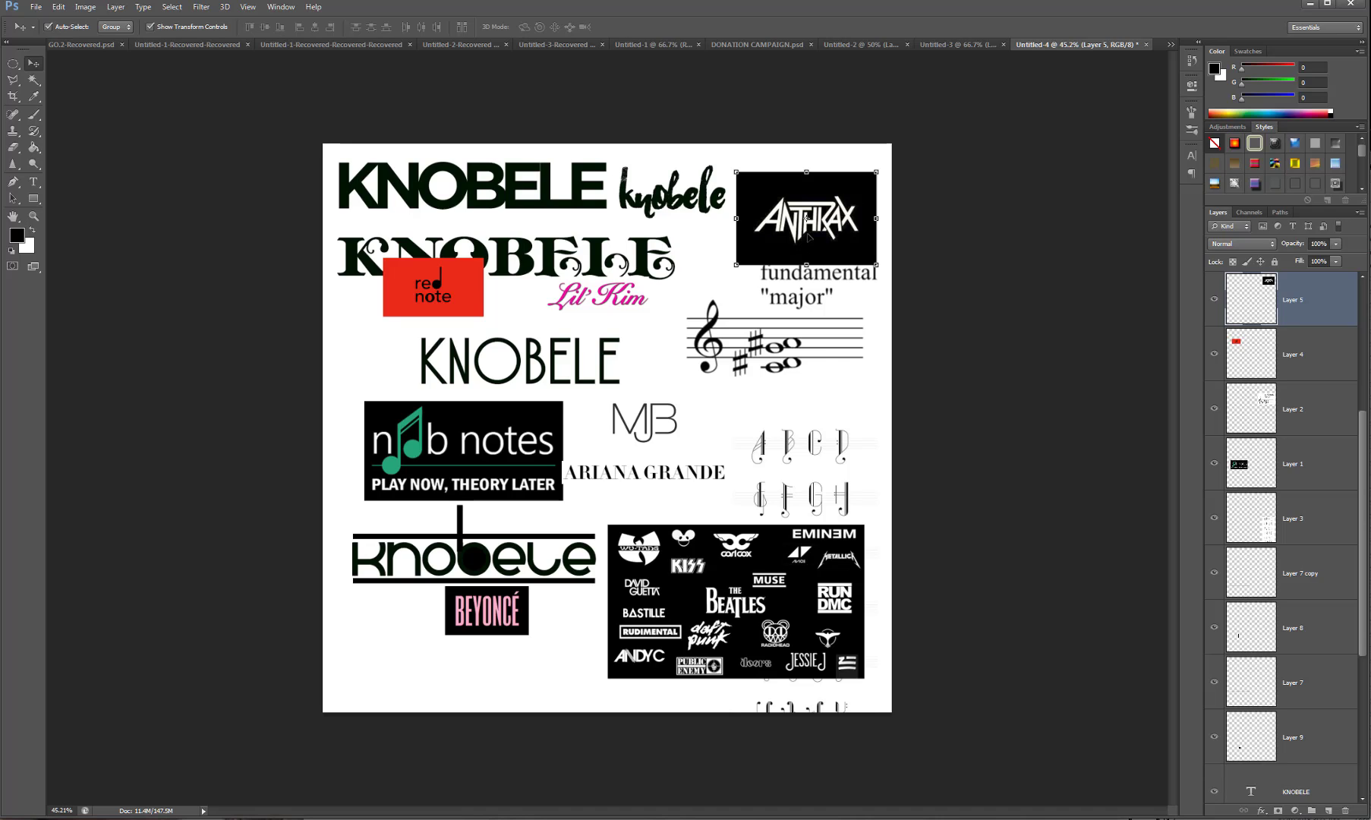
drag(819, 236, 819, 228)
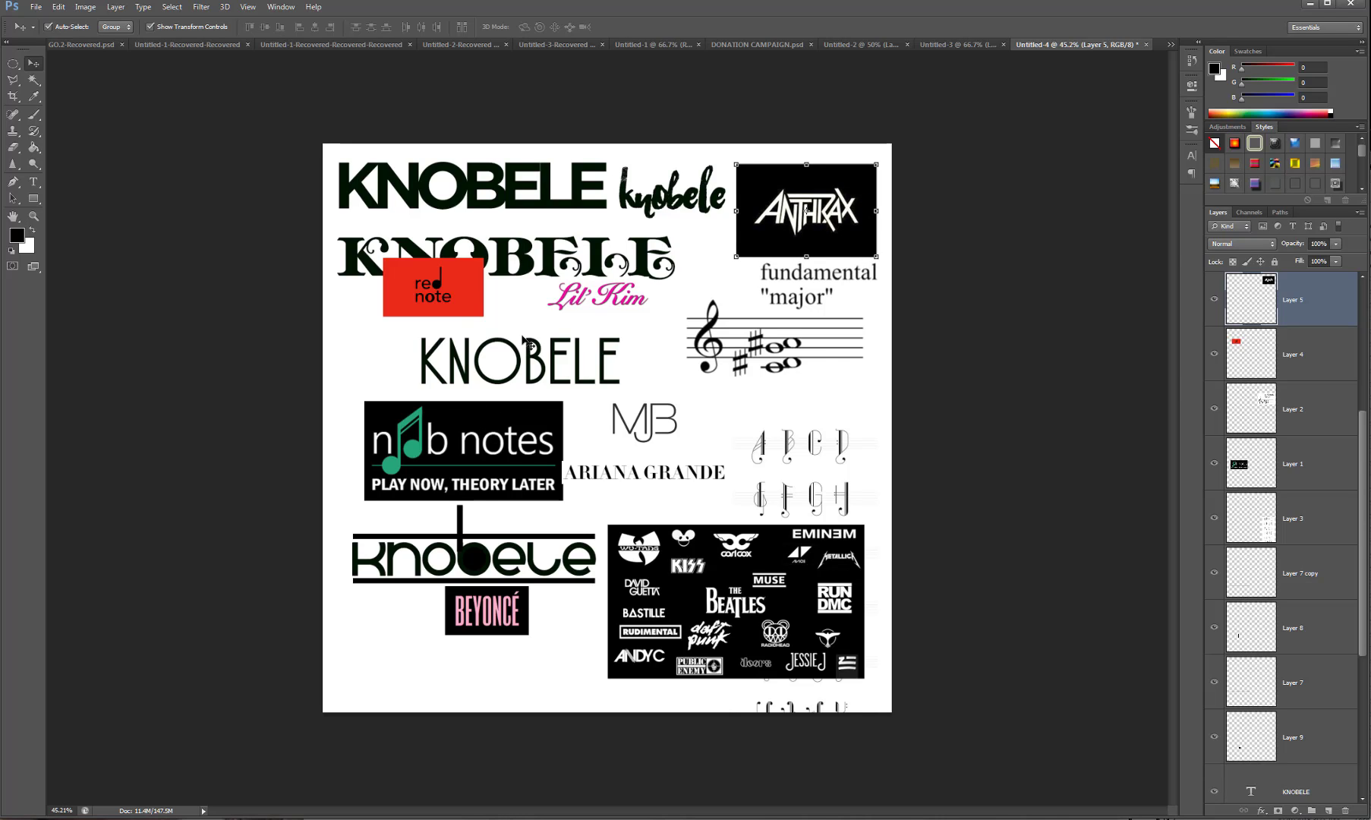
Move the red note logo down and left beneath the ornate KNOBELE, and shift the thin KNOBELE right and slightly up.
click(461, 297)
drag(460, 298, 418, 326)
click(545, 377)
drag(548, 366, 588, 355)
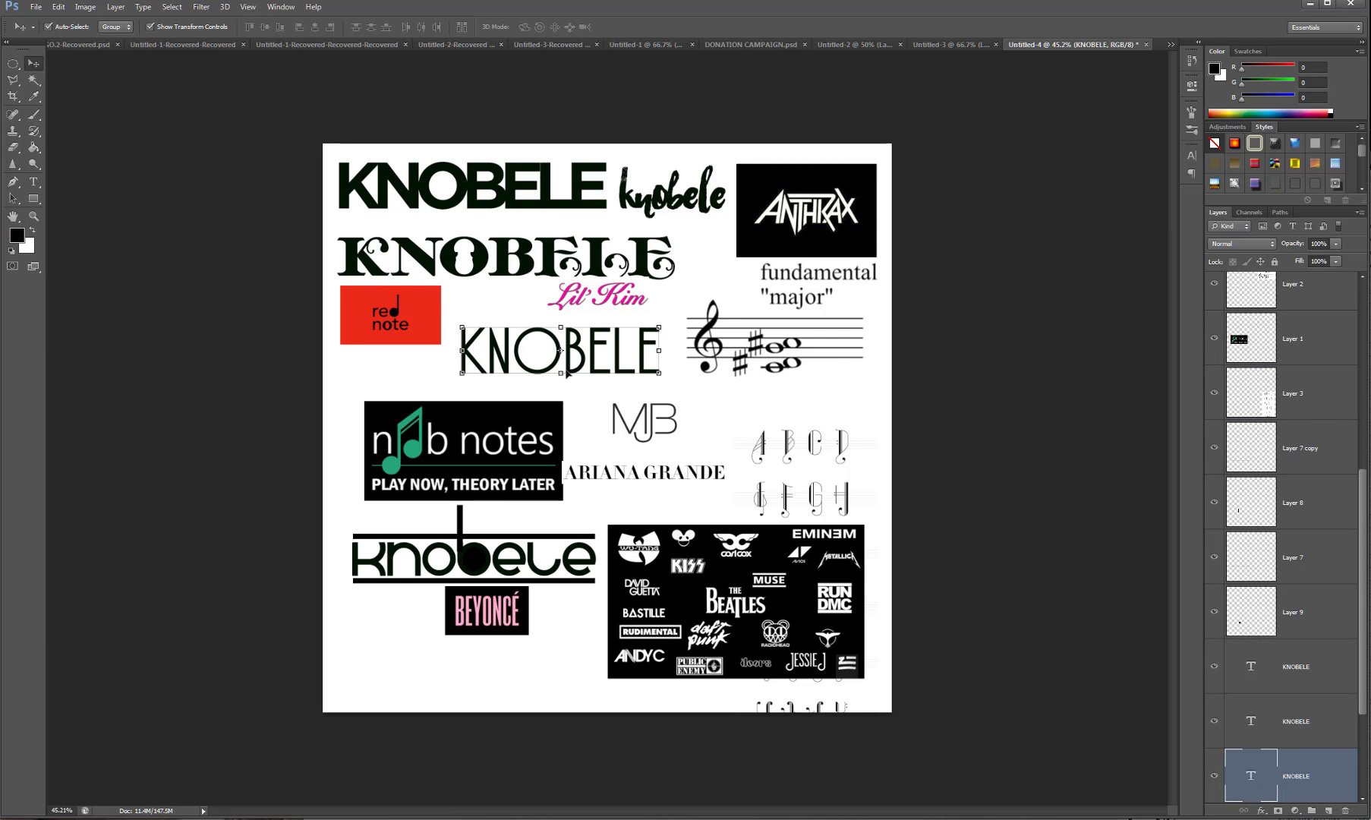
scroll(596, 362, up, 8)
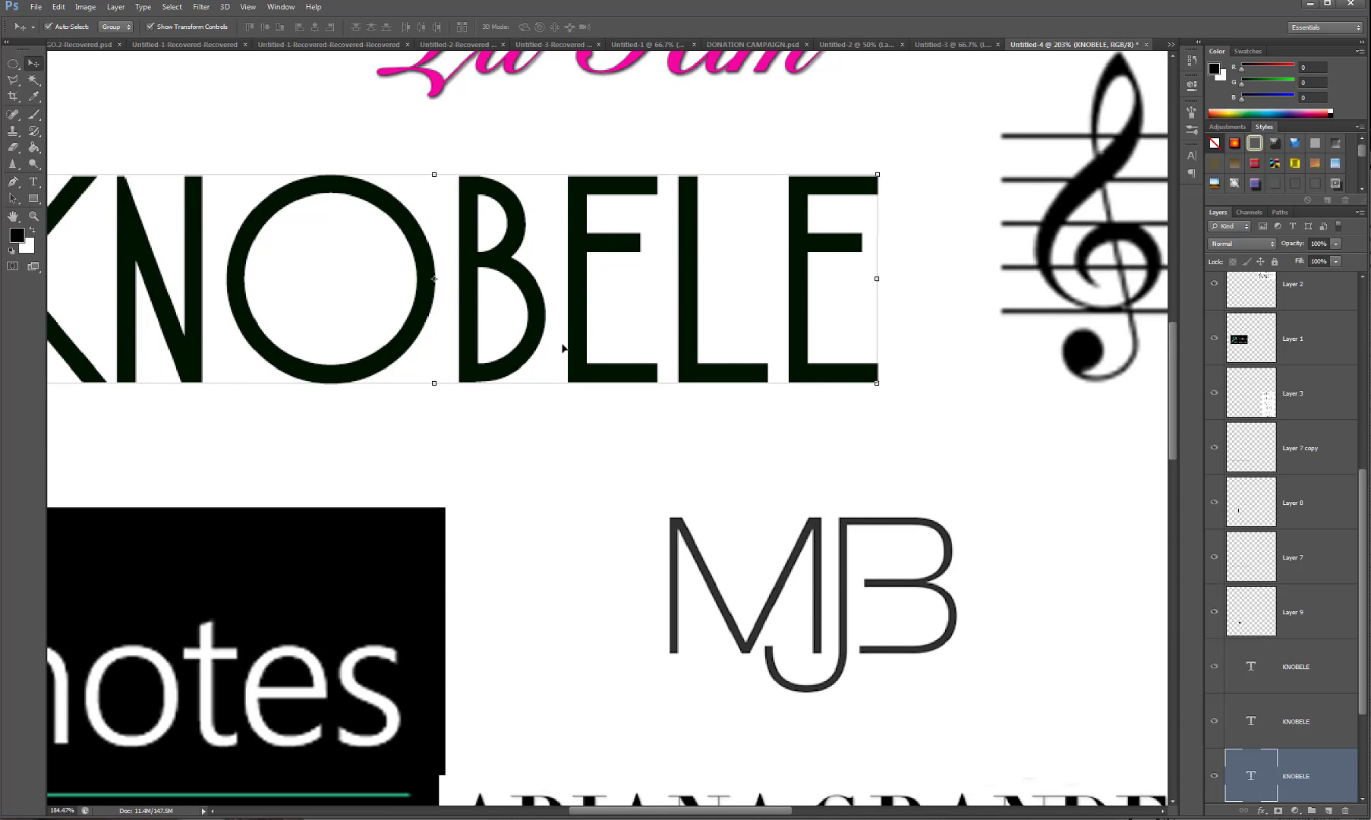
scroll(566, 334, down, 8)
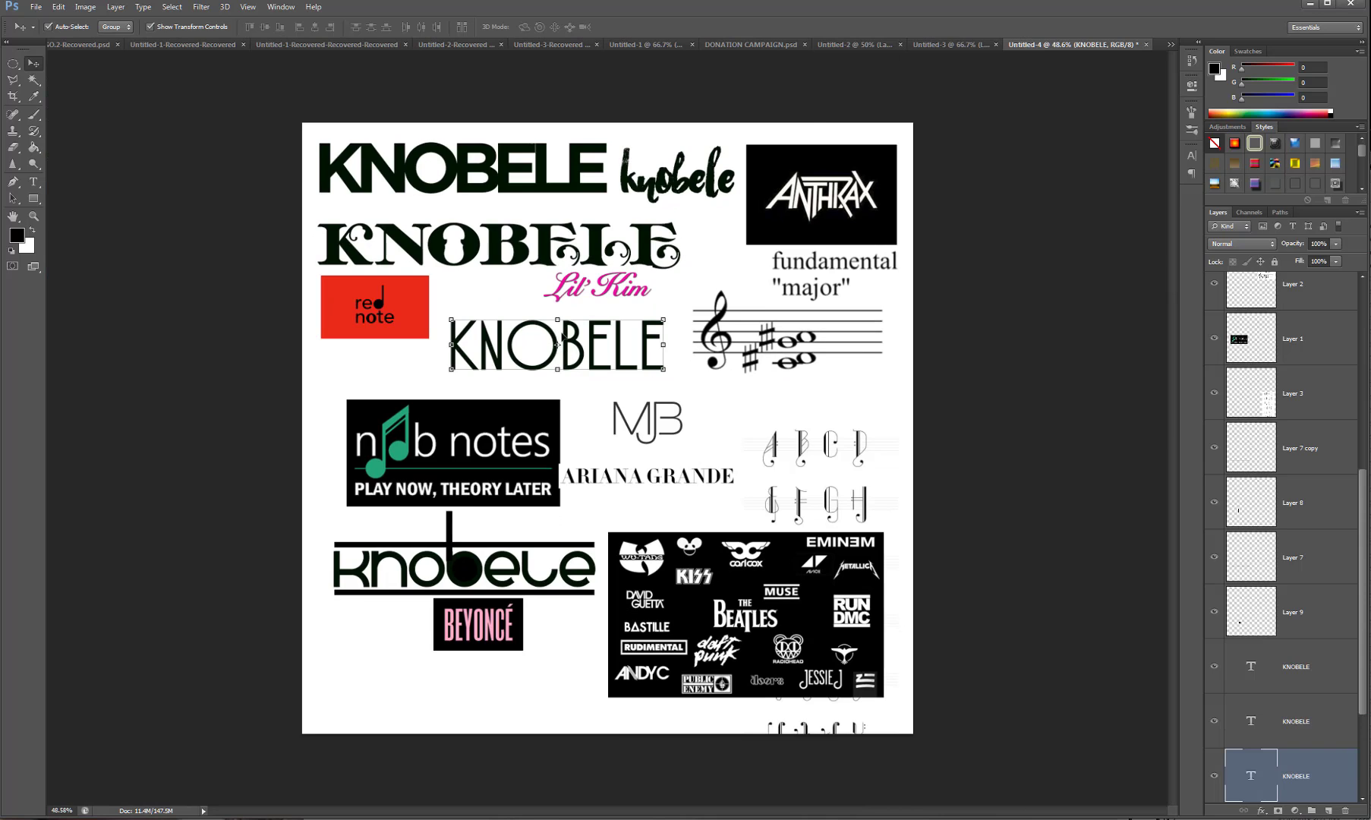
scroll(561, 337, up, 8)
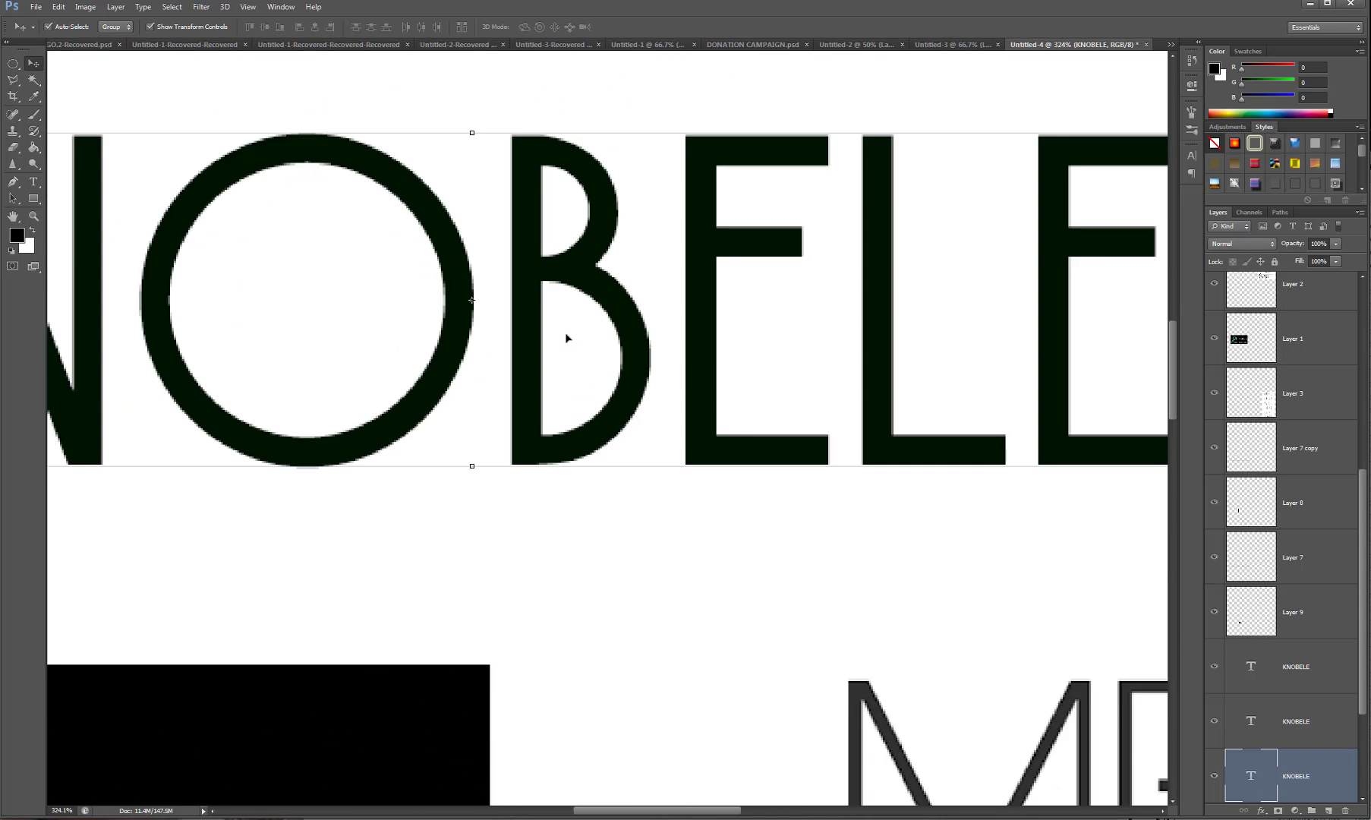
scroll(567, 339, down, 8)
scroll(567, 338, down, 2)
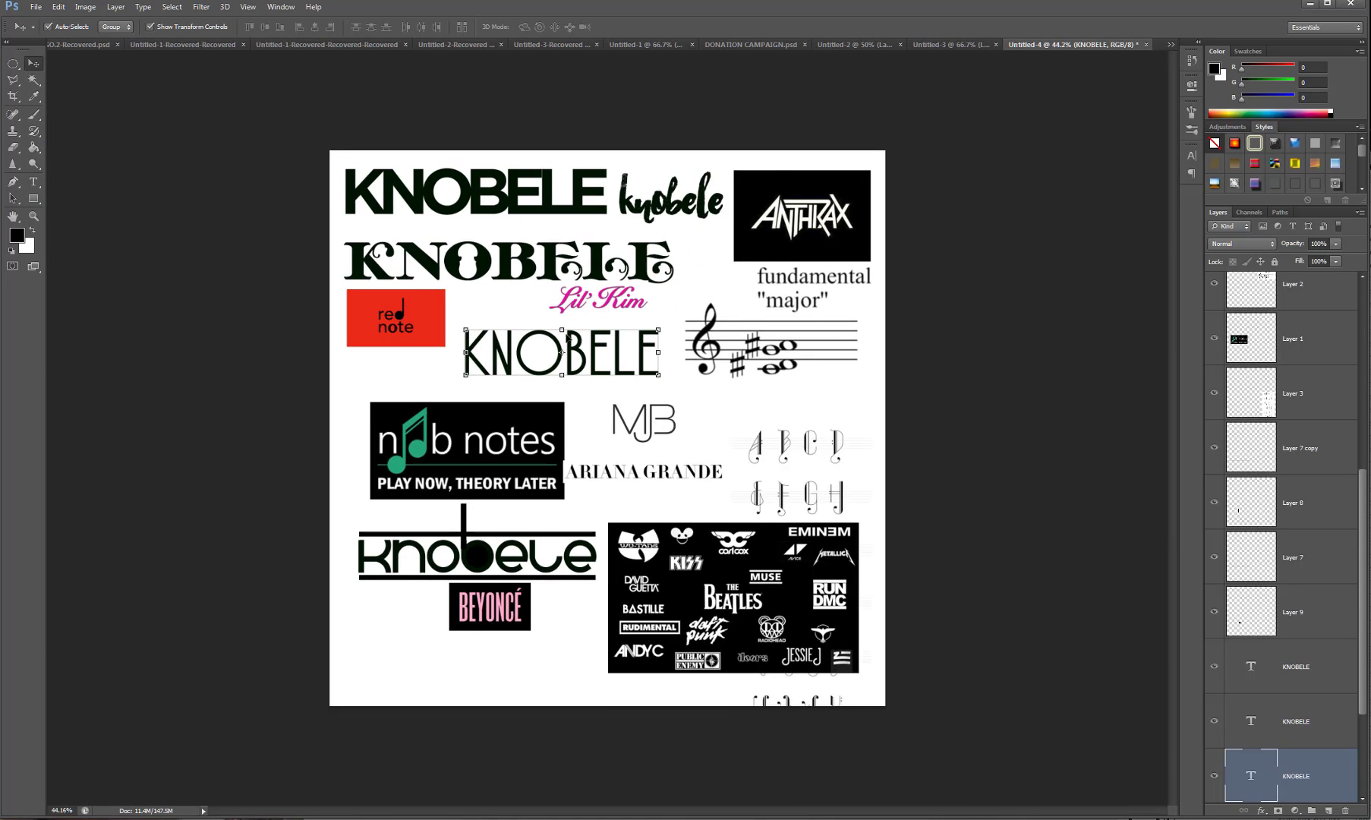
Move the music-note alphabet sheet to the middle of the canvas and raise its layer to the top of the layer stack.
scroll(615, 421, up, 2)
drag(838, 451, 714, 228)
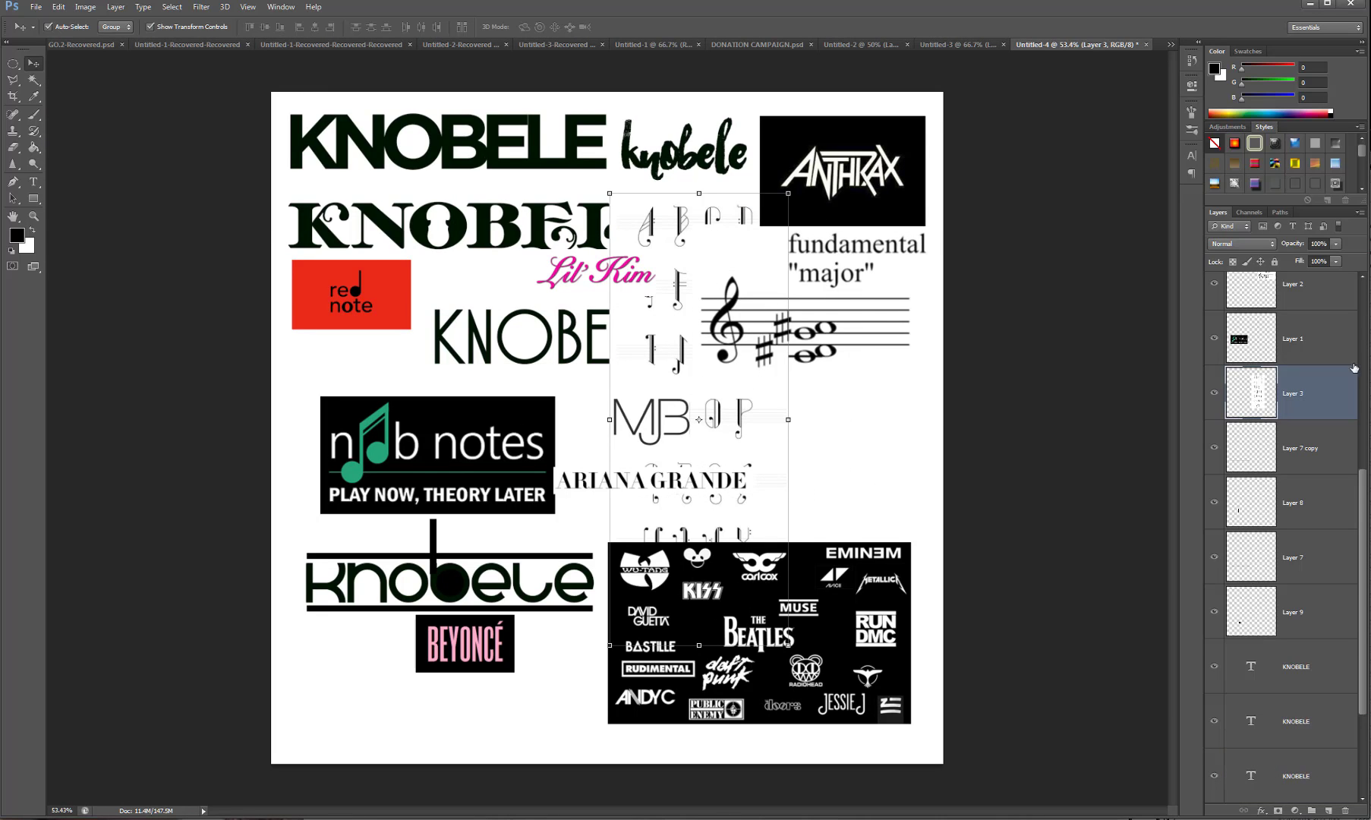
drag(1349, 385, 1327, 277)
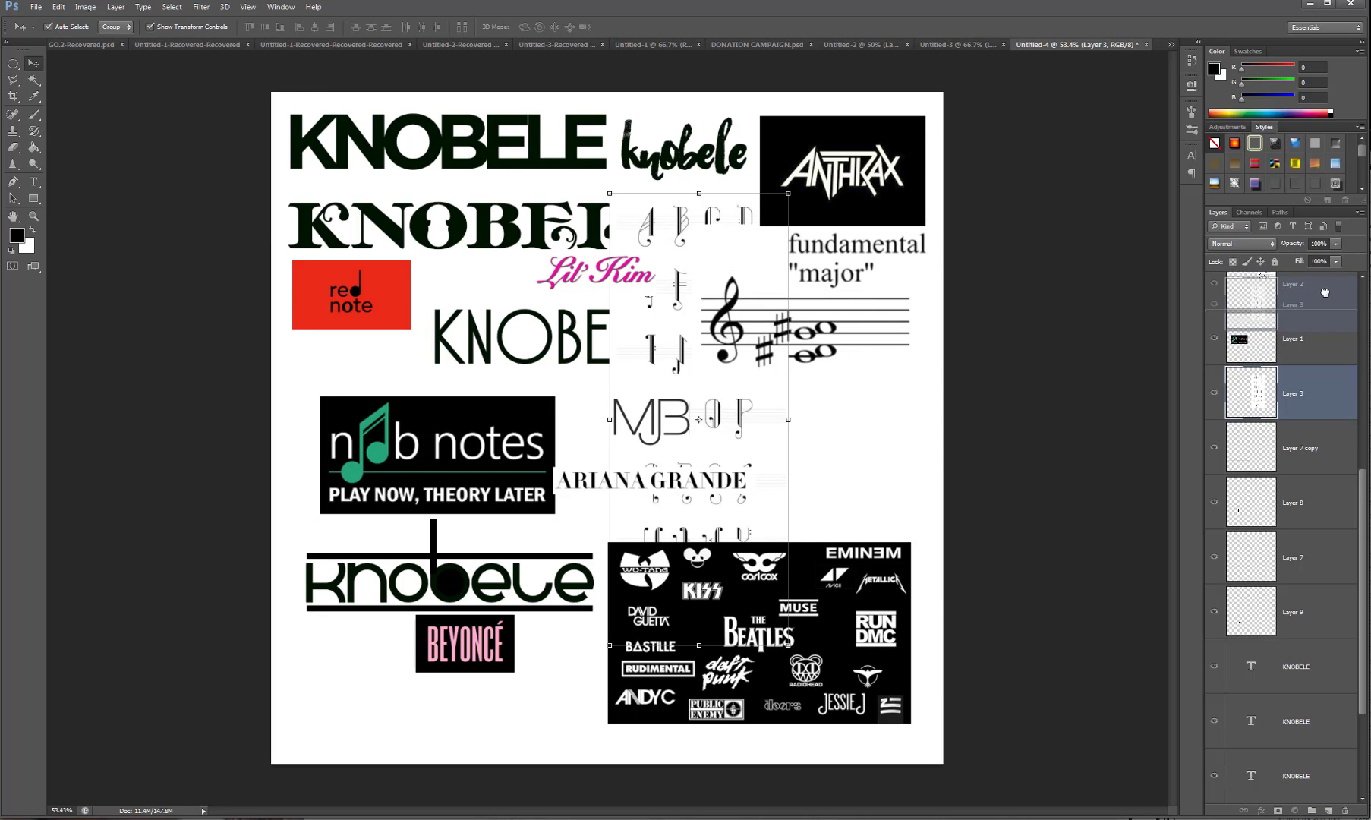
scroll(1322, 468, up, 3)
drag(1335, 669, 1318, 293)
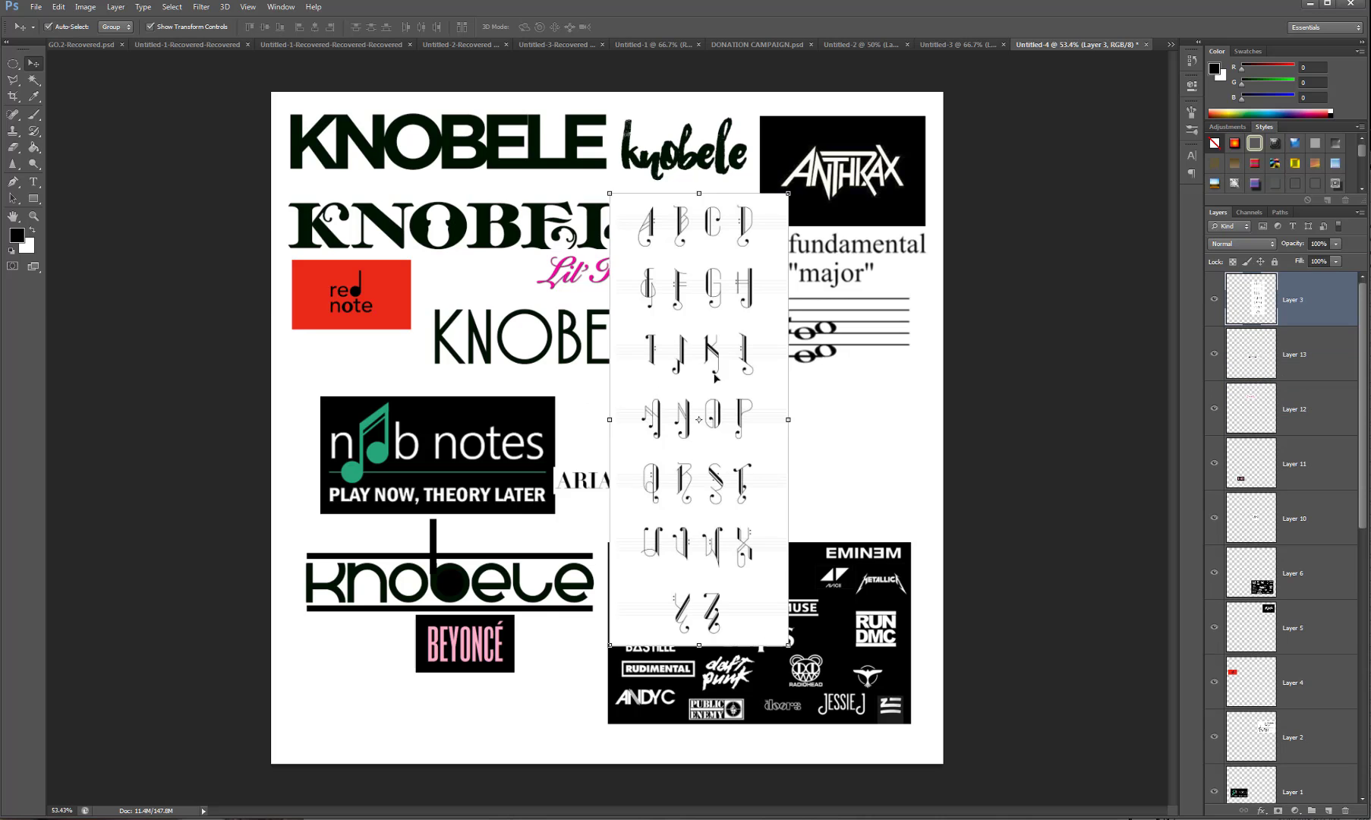
drag(716, 378, 591, 362)
Examine the music-note letterforms on the alphabet sheet up close, then compare them with the whole canvas.
scroll(591, 362, up, 6)
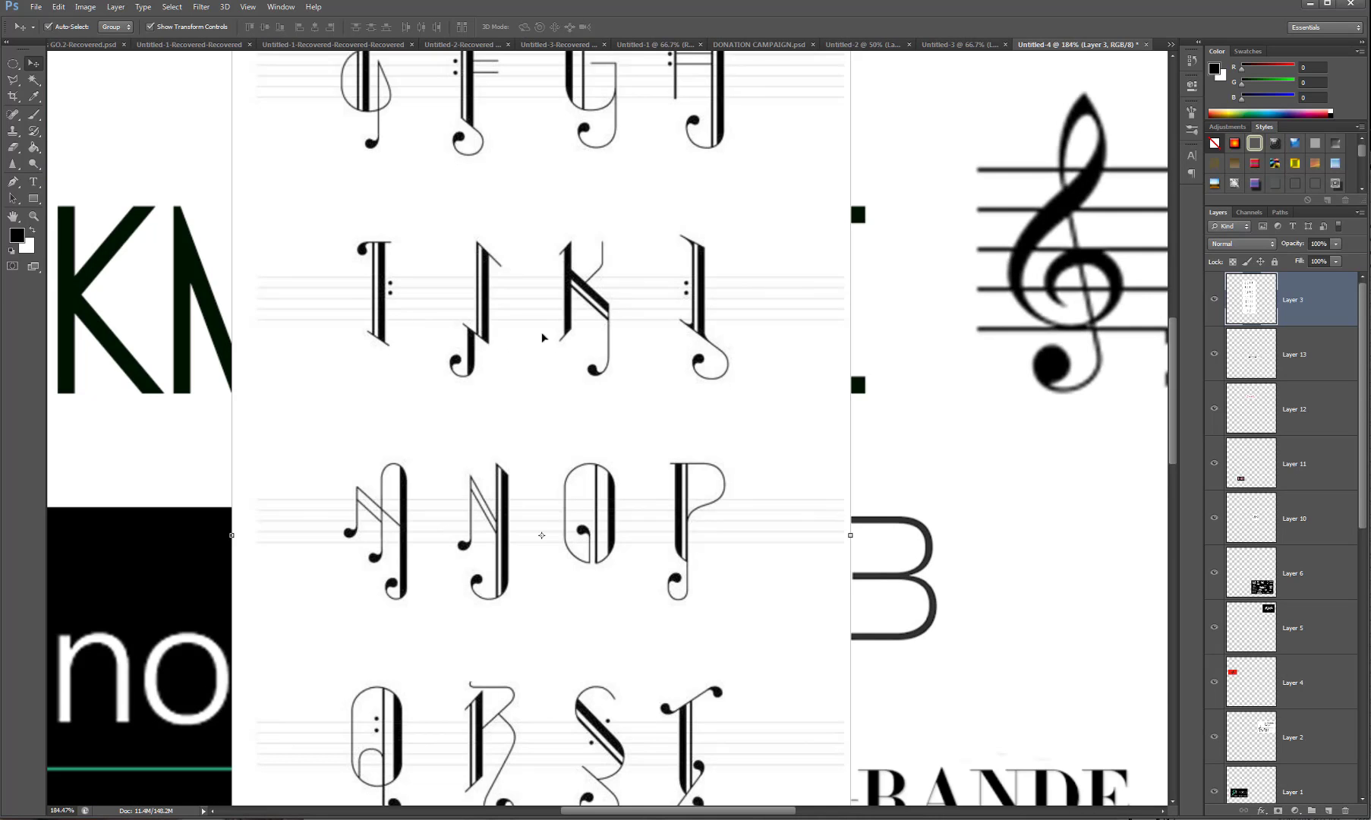
scroll(592, 331, down, 7)
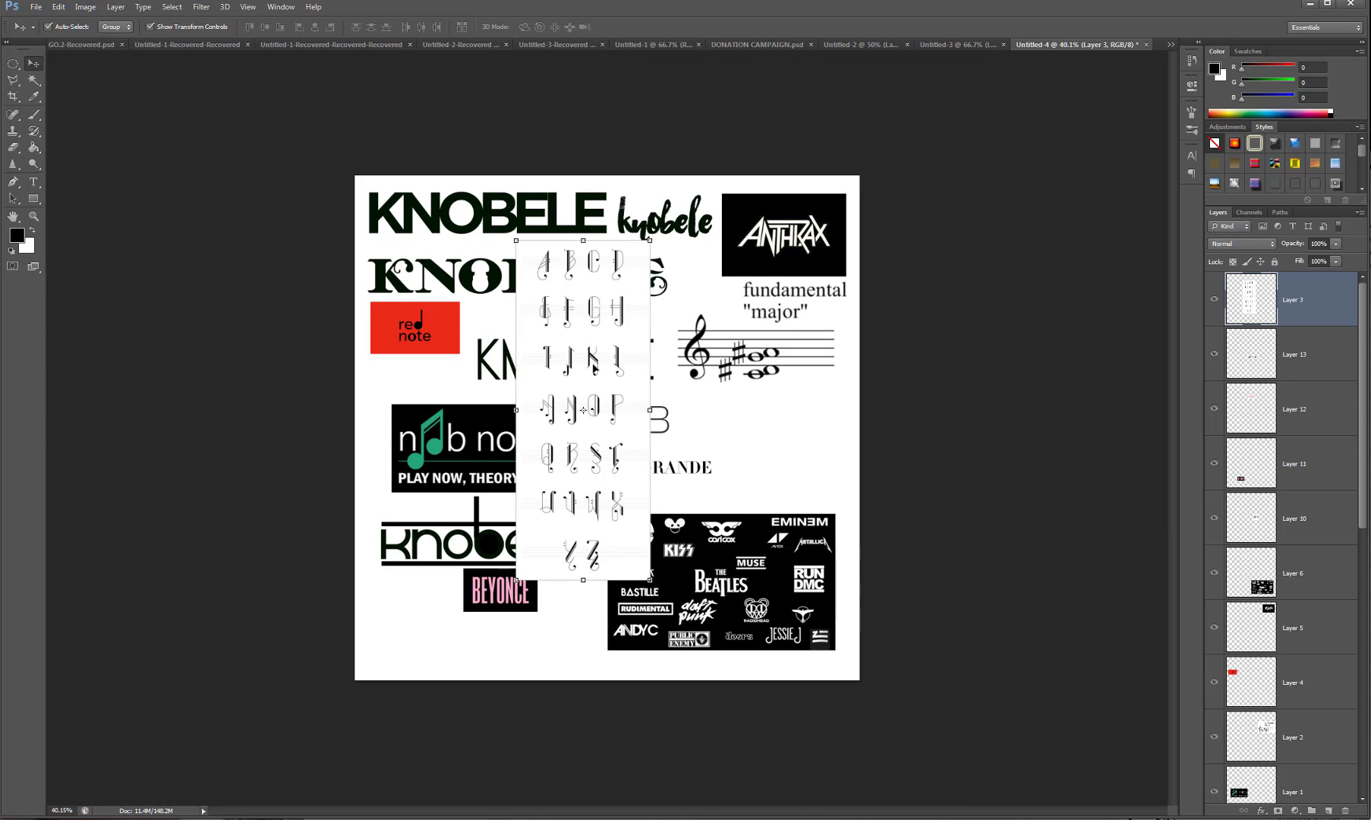
scroll(596, 369, up, 12)
scroll(593, 359, down, 3)
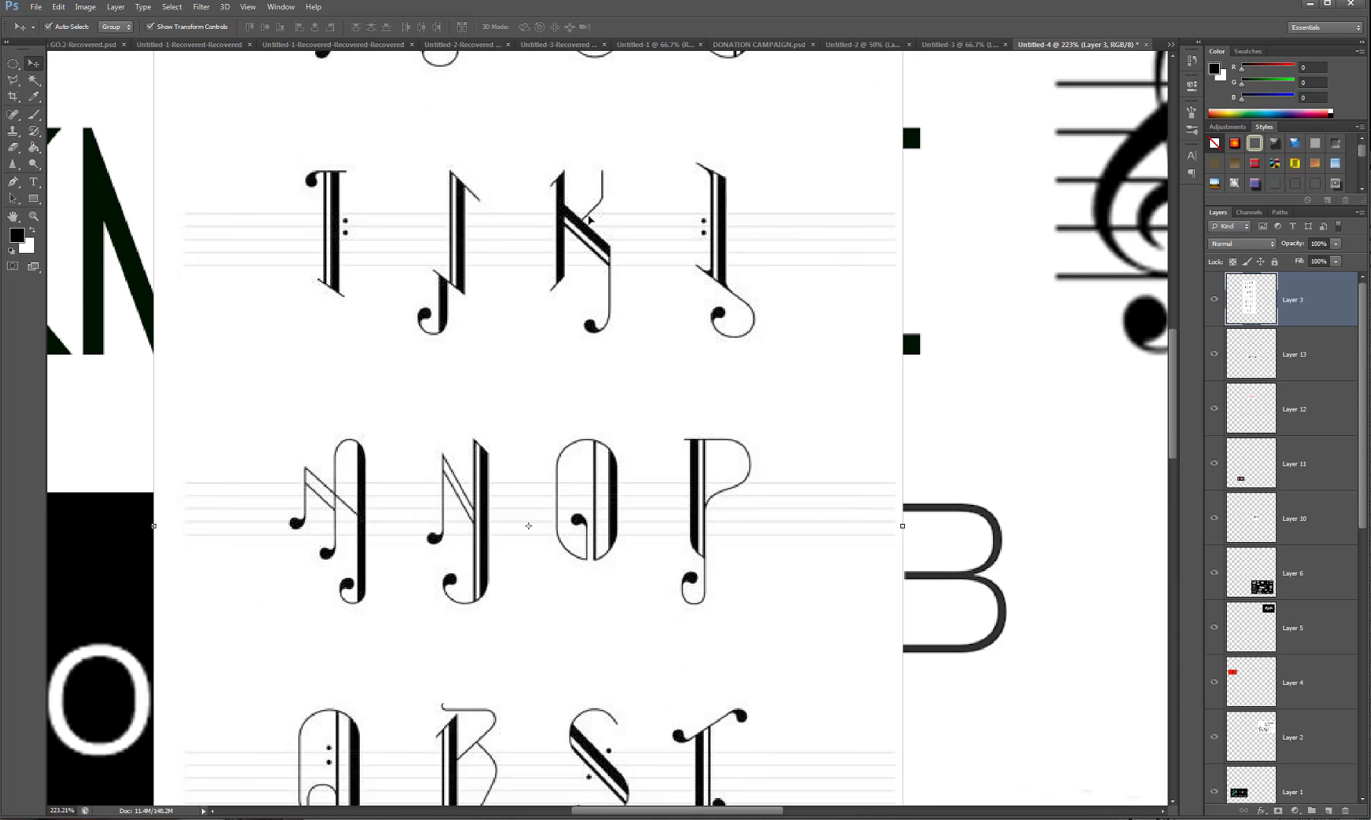
scroll(587, 203, down, 8)
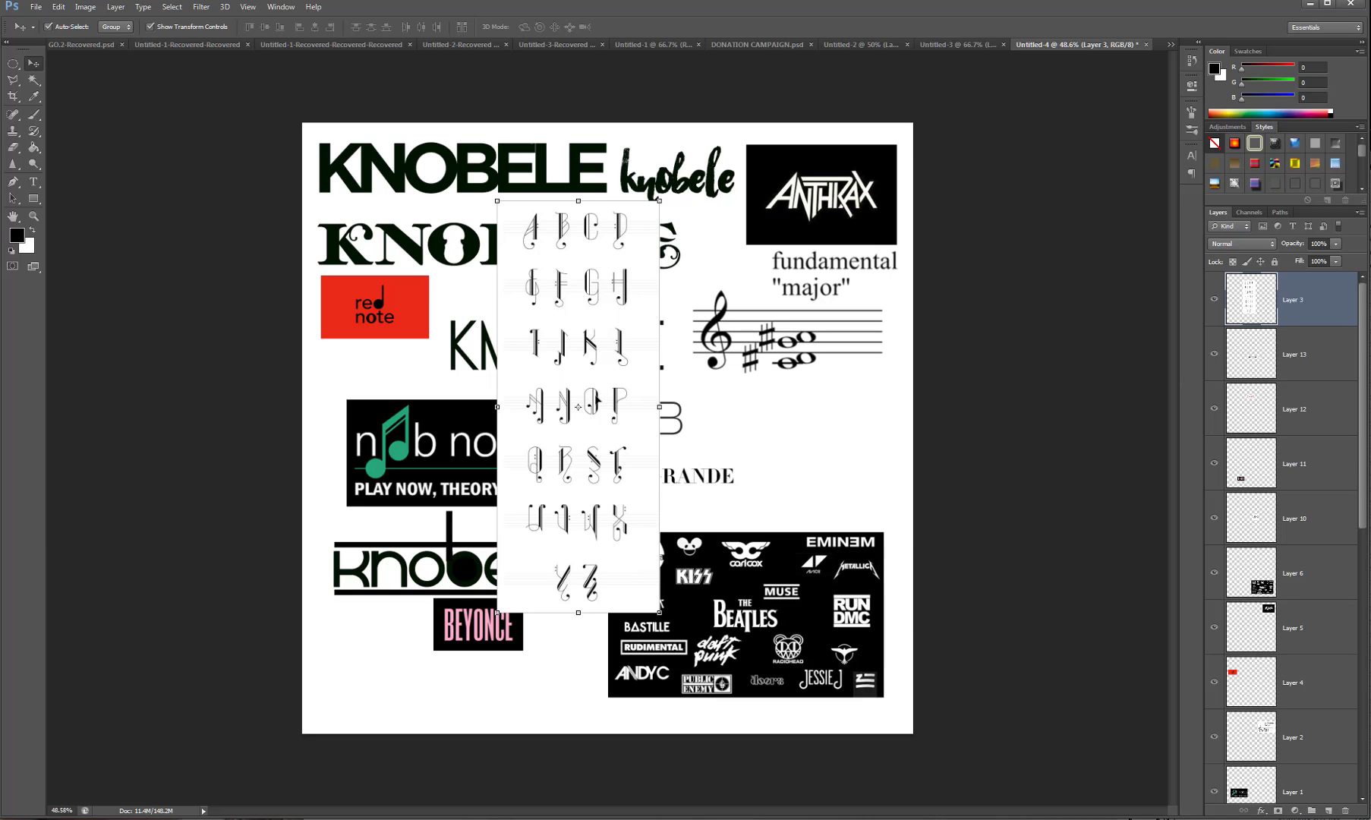
scroll(579, 377, up, 5)
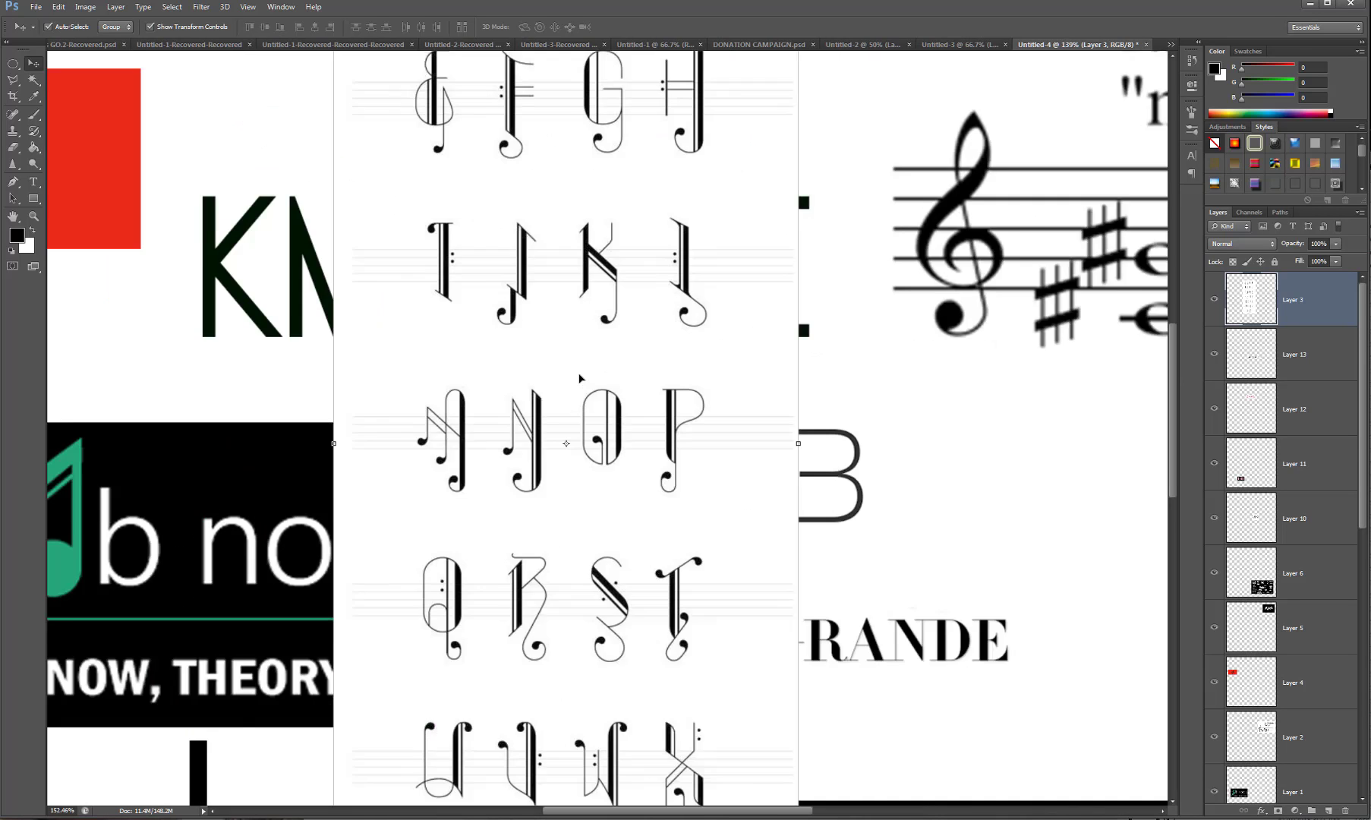
scroll(579, 377, down, 6)
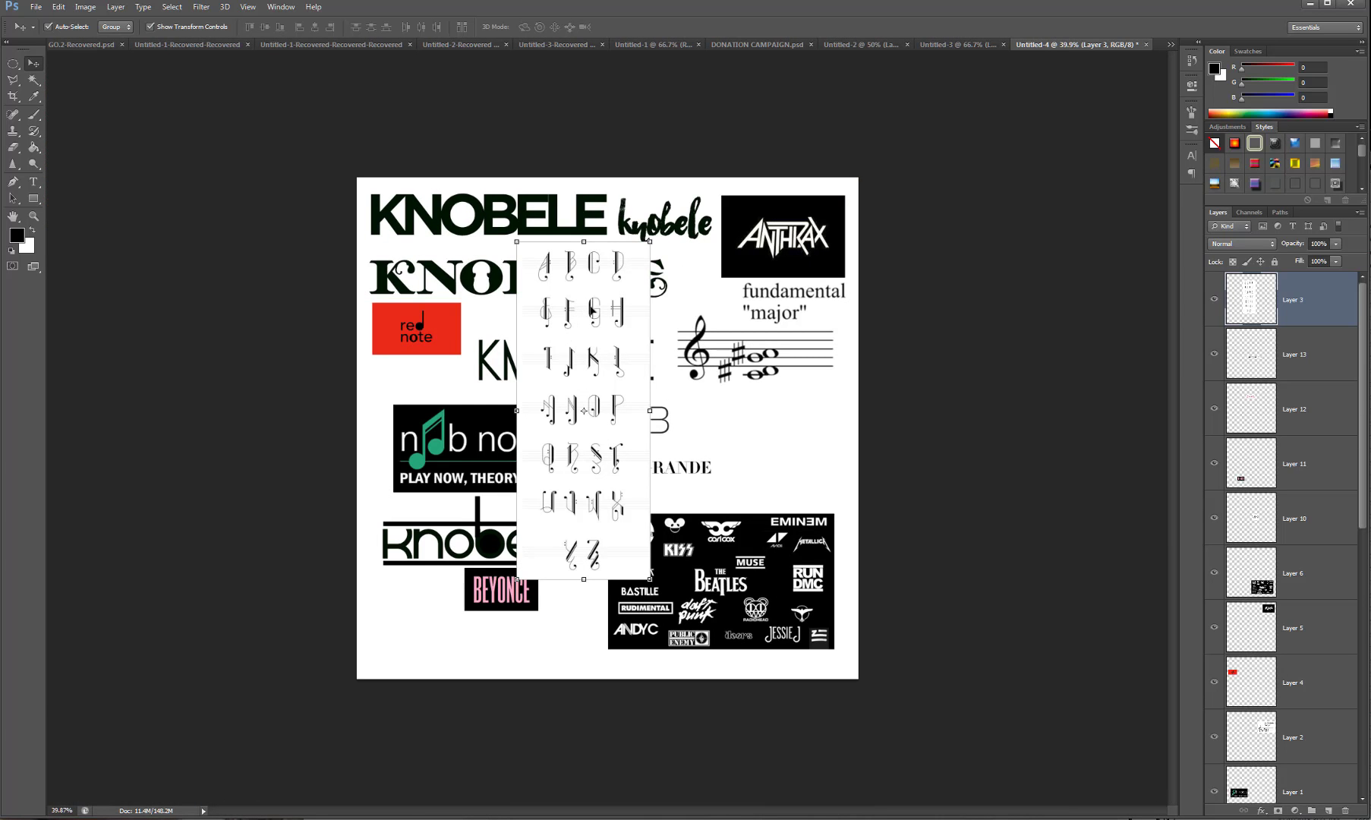
Move the alphabet sheet to the lower-left corner of the canvas and shift the artist logo collage slightly up and left.
drag(599, 310, 618, 410)
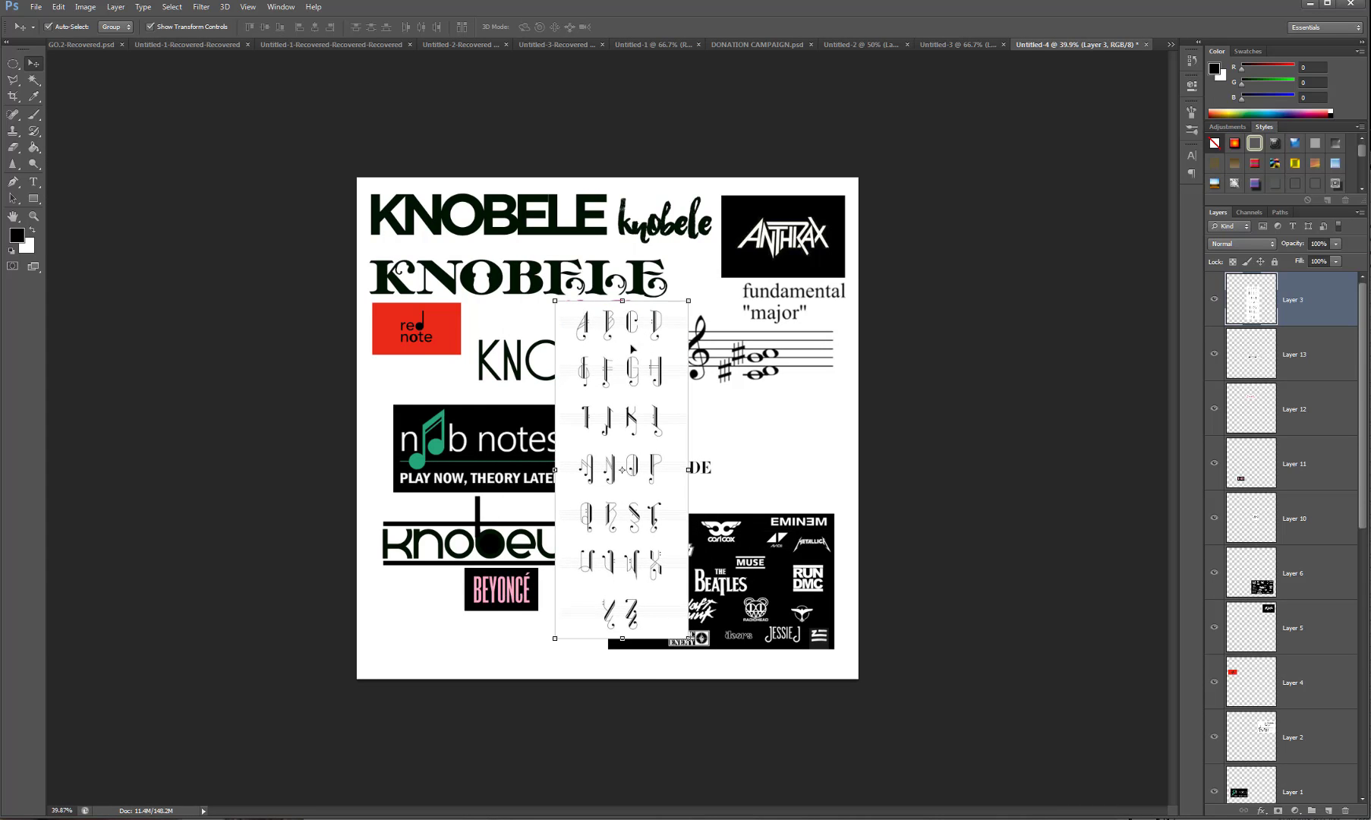
drag(633, 348, 425, 650)
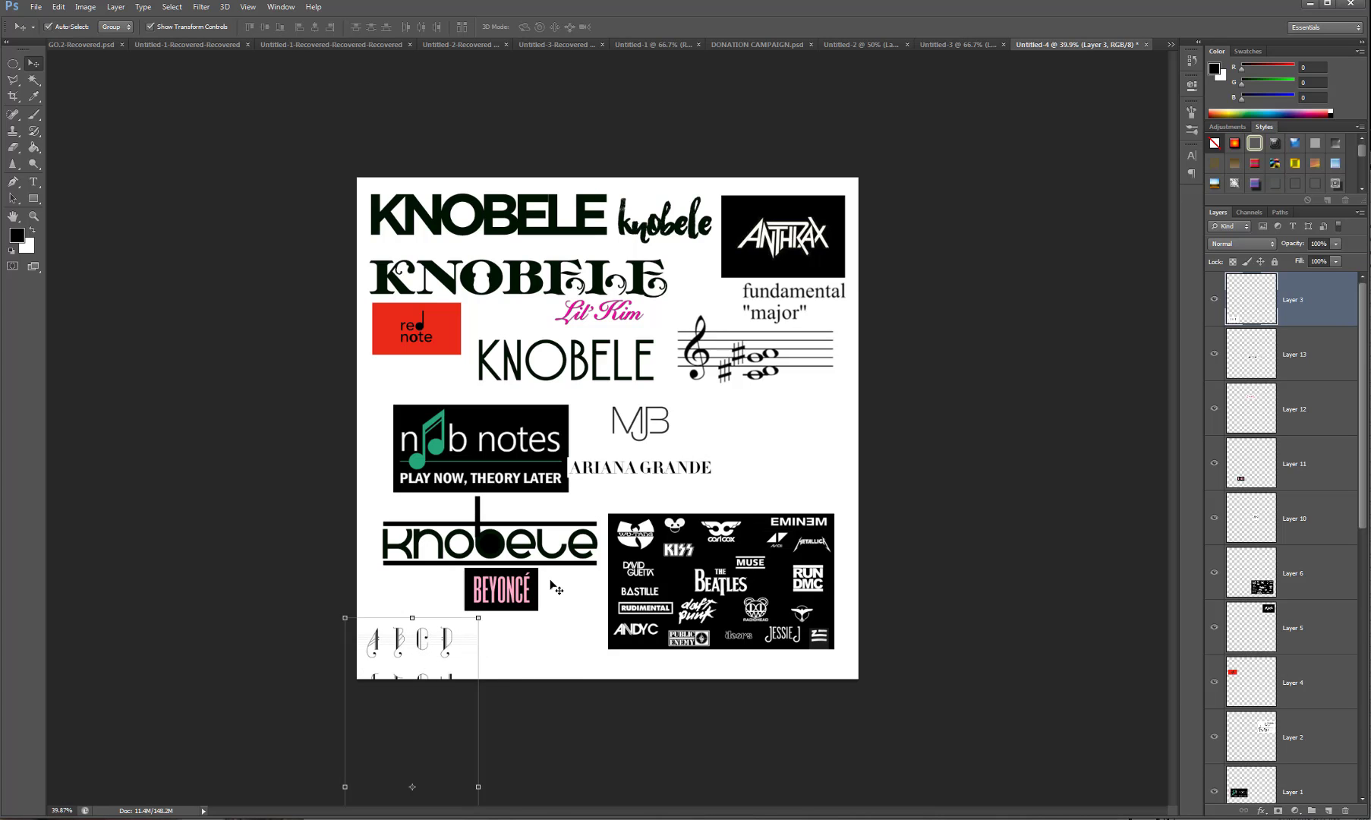
click(696, 583)
scroll(697, 583, up, 10)
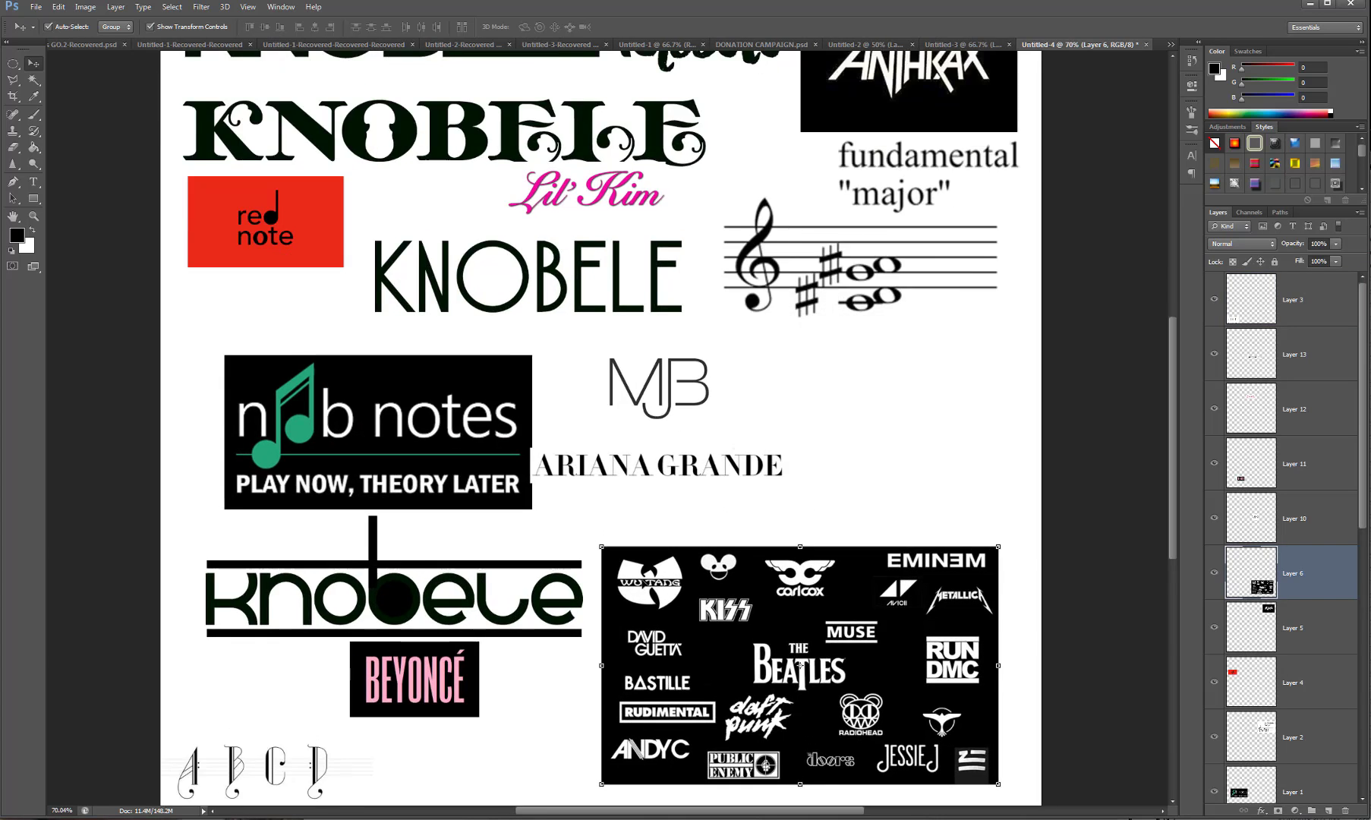
drag(716, 619, 702, 525)
Examine the lettering in the artist logo collage up close, around the Wu-Tang, KISS and David Guetta logos.
scroll(701, 525, up, 5)
scroll(627, 660, up, 3)
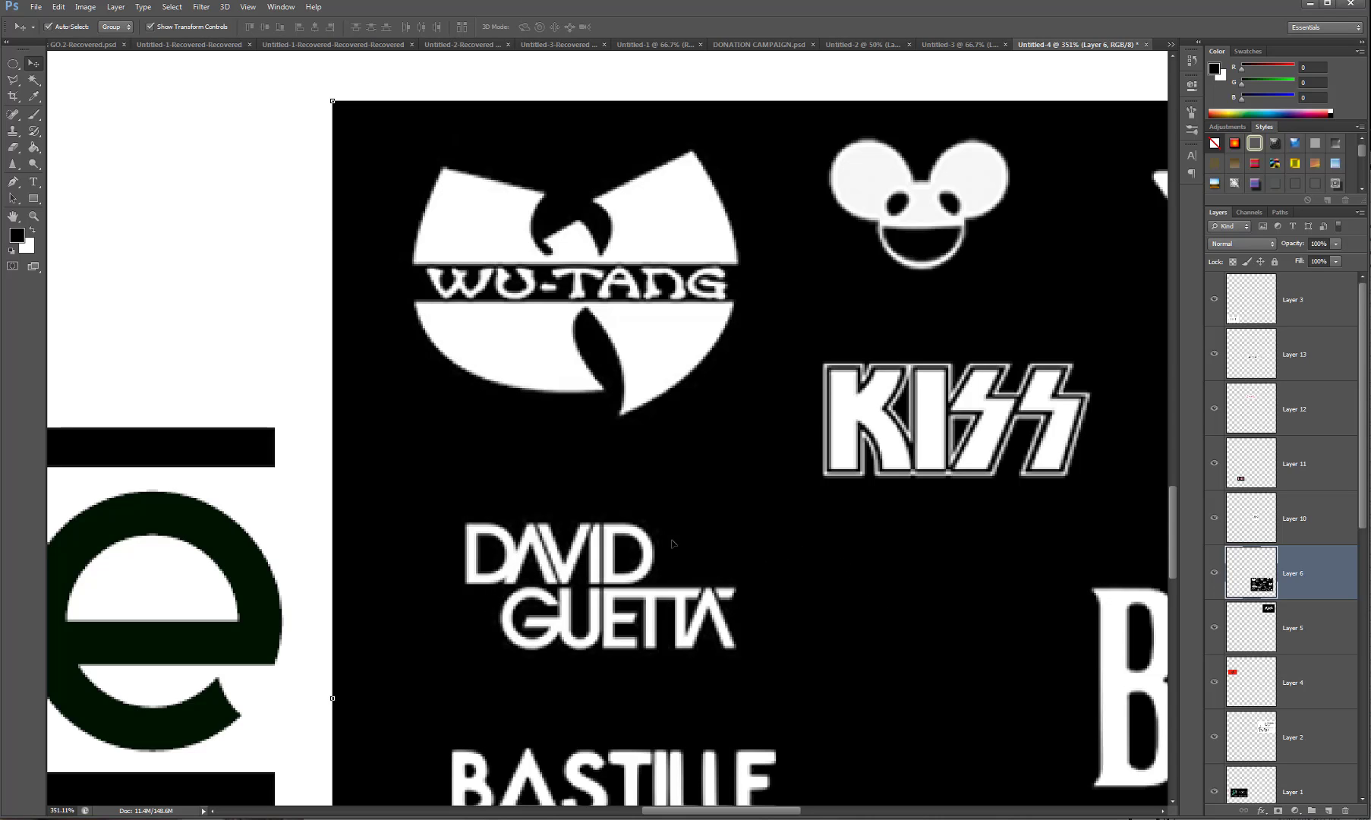
scroll(807, 572, down, 8)
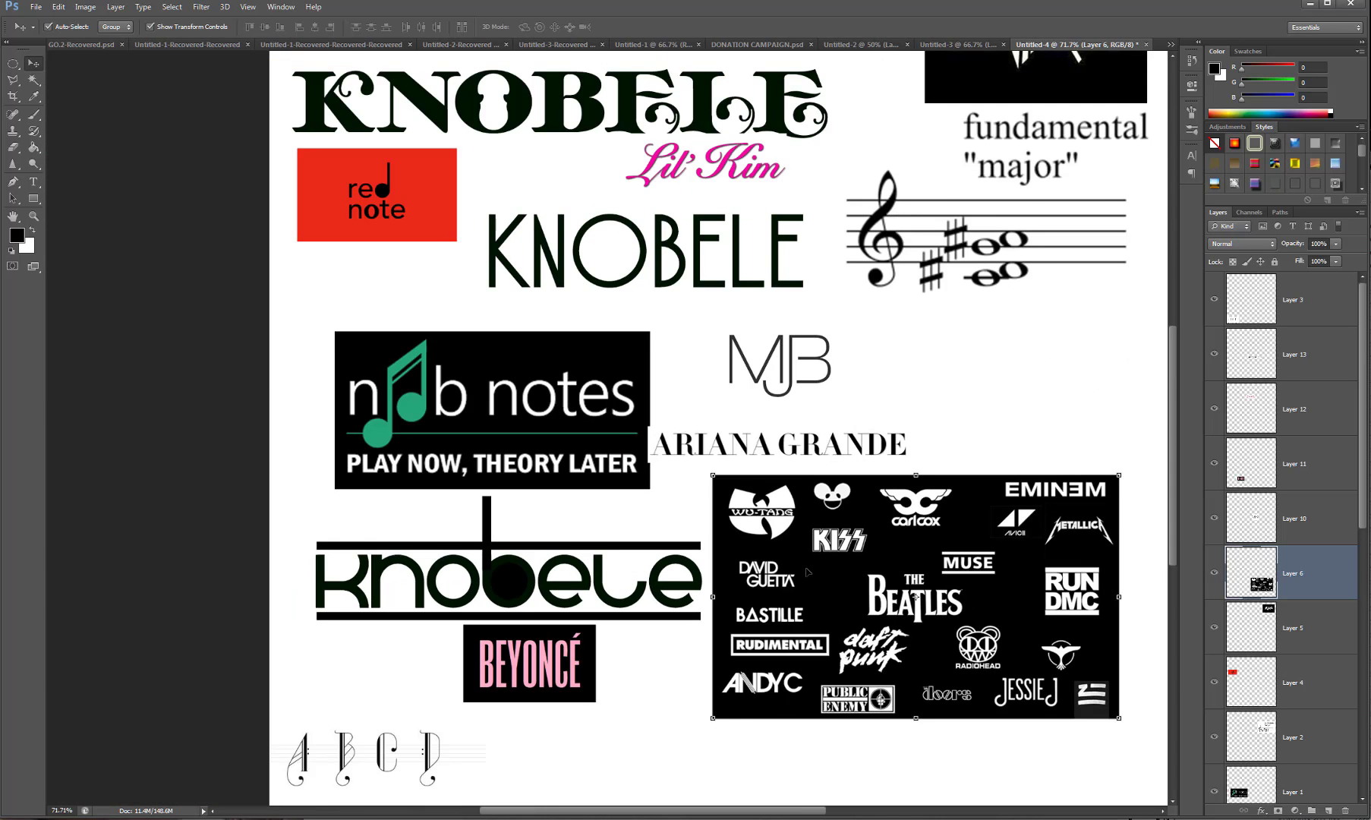
scroll(807, 571, down, 2)
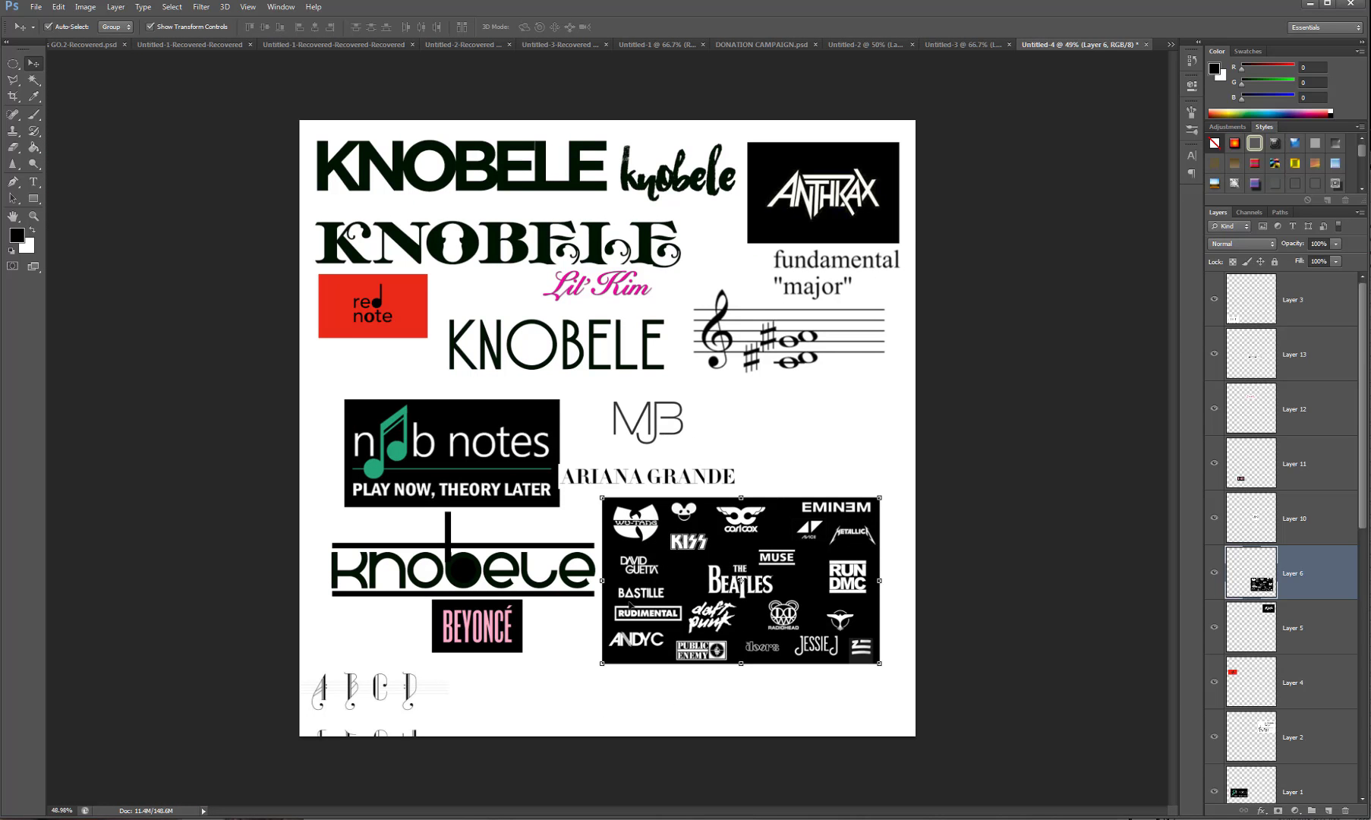
Move the BEYONCÉ logo down and right, beside the alphabet letters near the bottom of the canvas.
click(501, 629)
drag(497, 626, 545, 692)
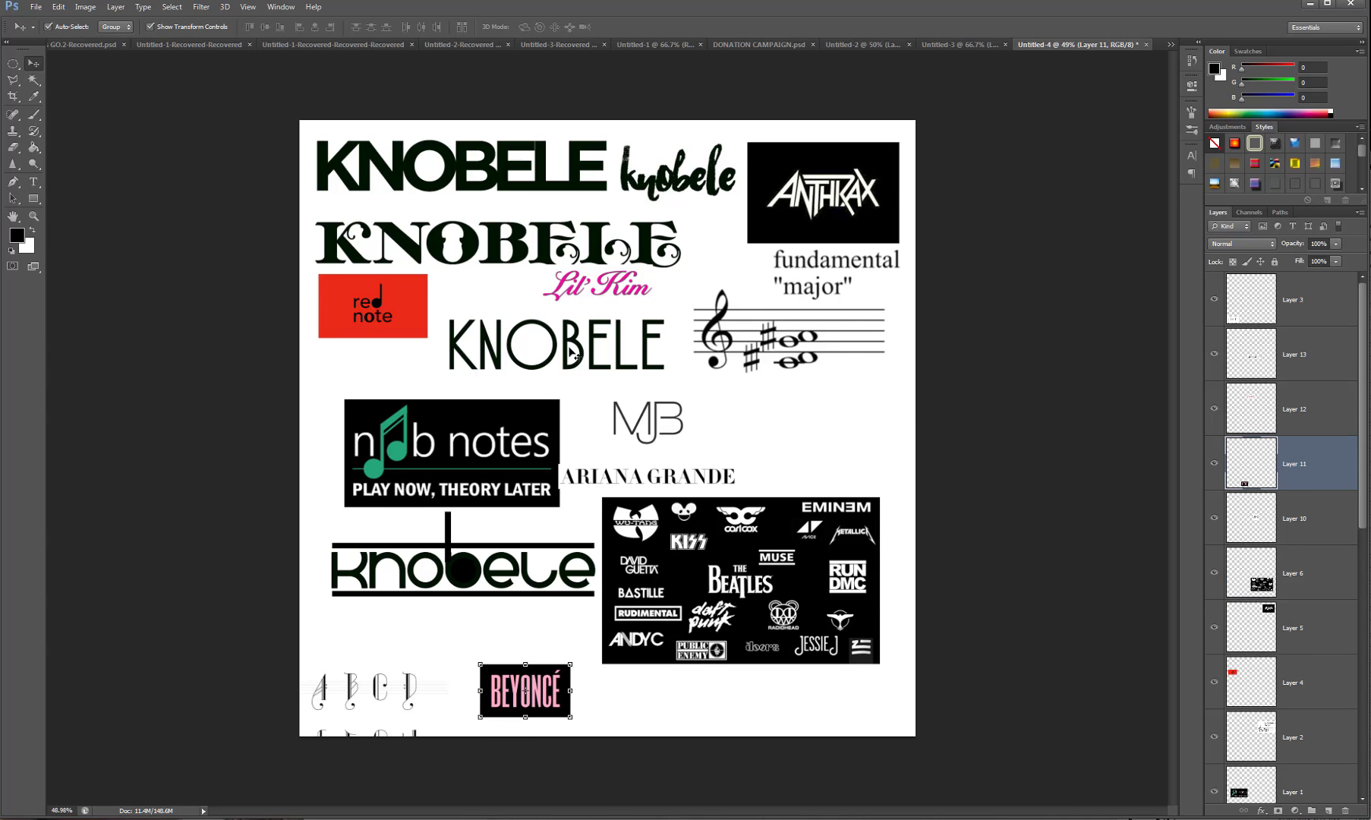
Shift the thin KNOBELE lettering slightly right and raise the ornate KNOBELE directly beneath the bold one.
drag(571, 351, 588, 310)
mouse_move(430, 234)
mouse_down()
mouse_move(463, 217)
mouse_move(426, 226)
mouse_move(444, 228)
mouse_up()
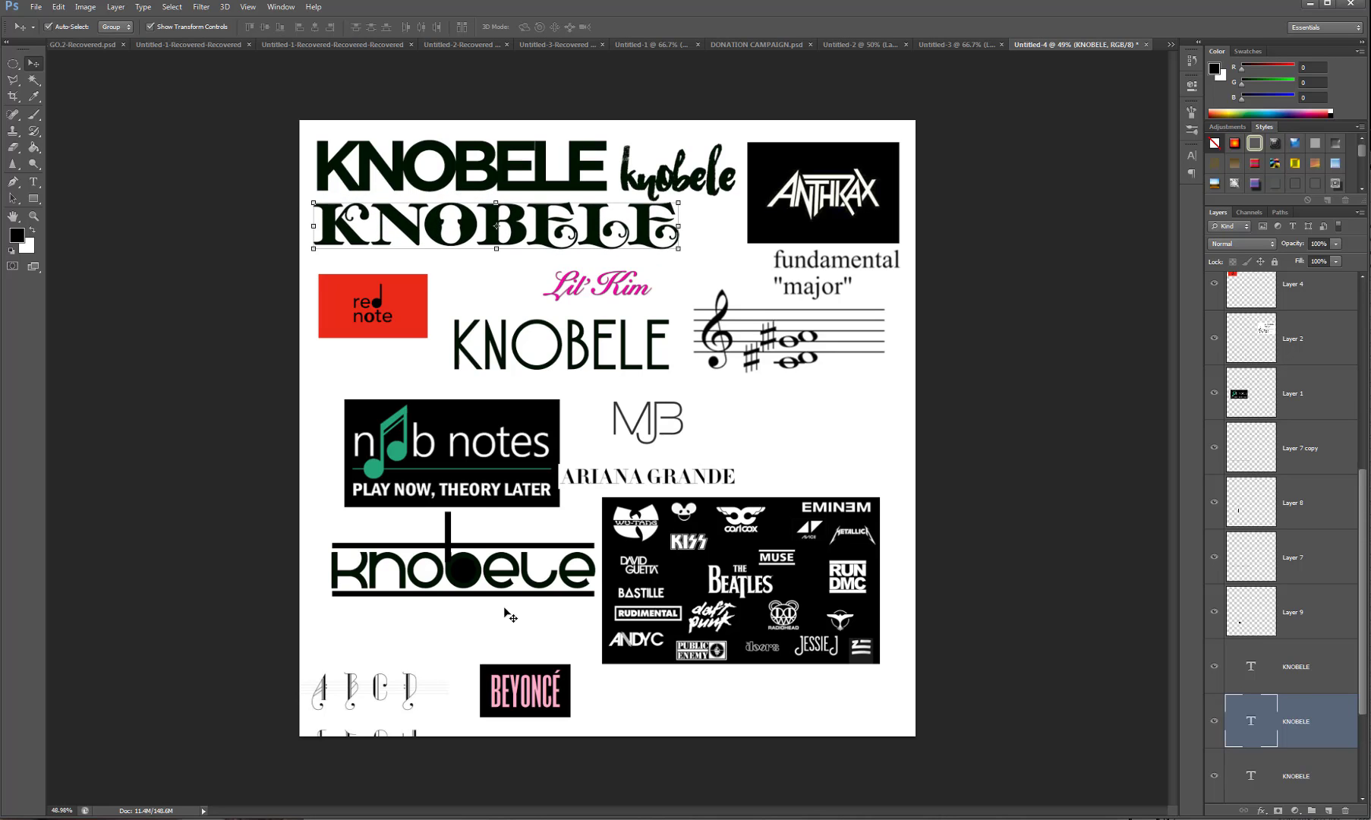
Move the rounded knobele lettering out from between its two bars and place it just below the lower bar.
click(527, 586)
drag(520, 568, 518, 632)
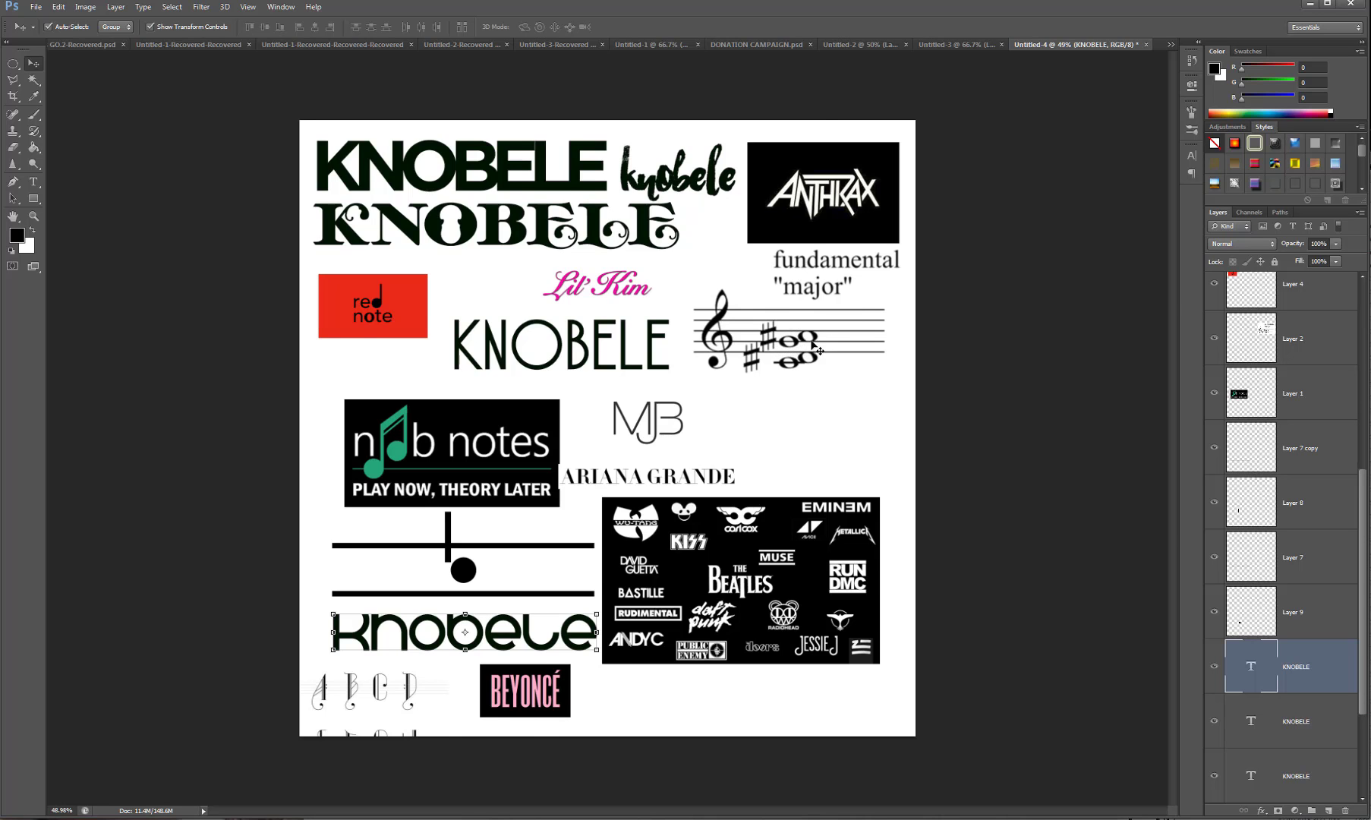
scroll(807, 358, up, 6)
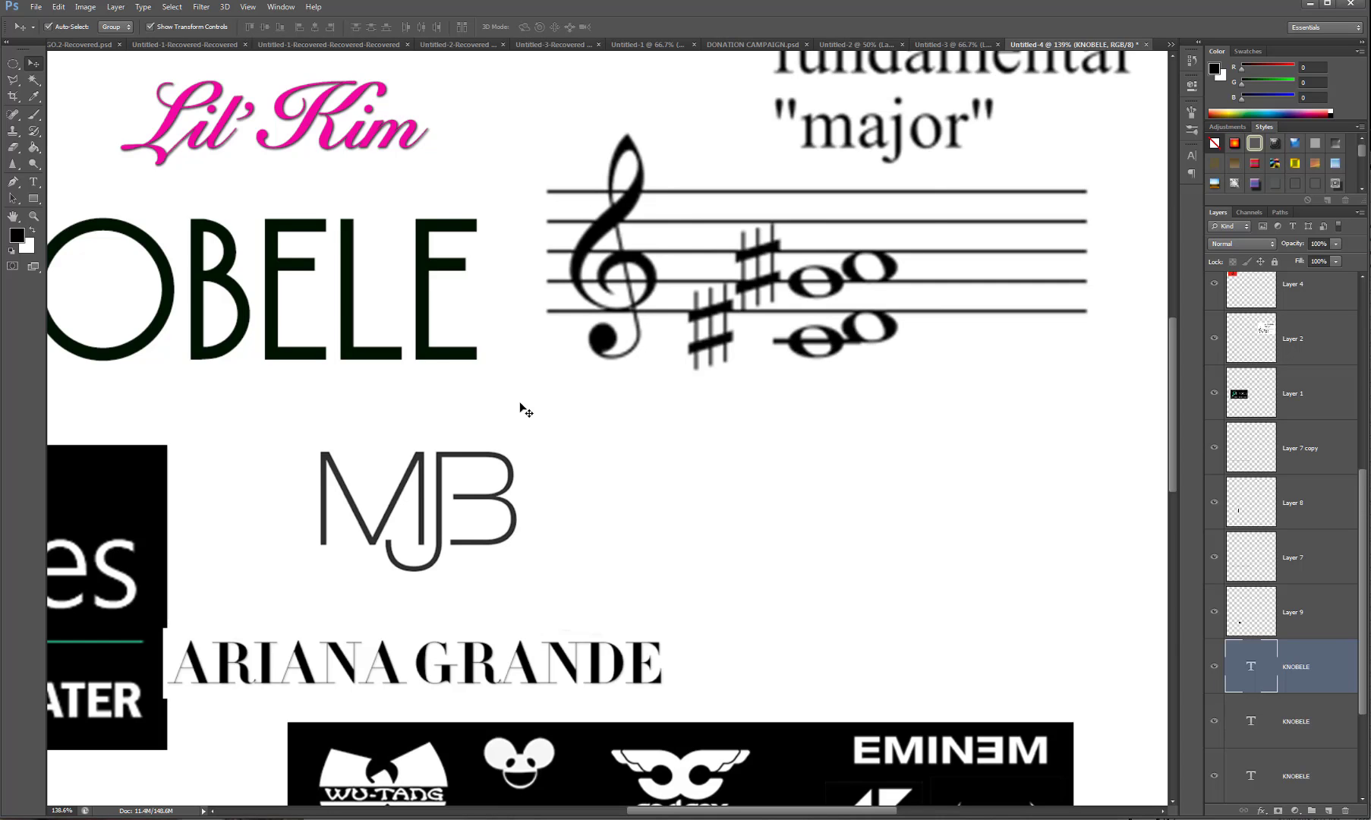
scroll(526, 410, down, 6)
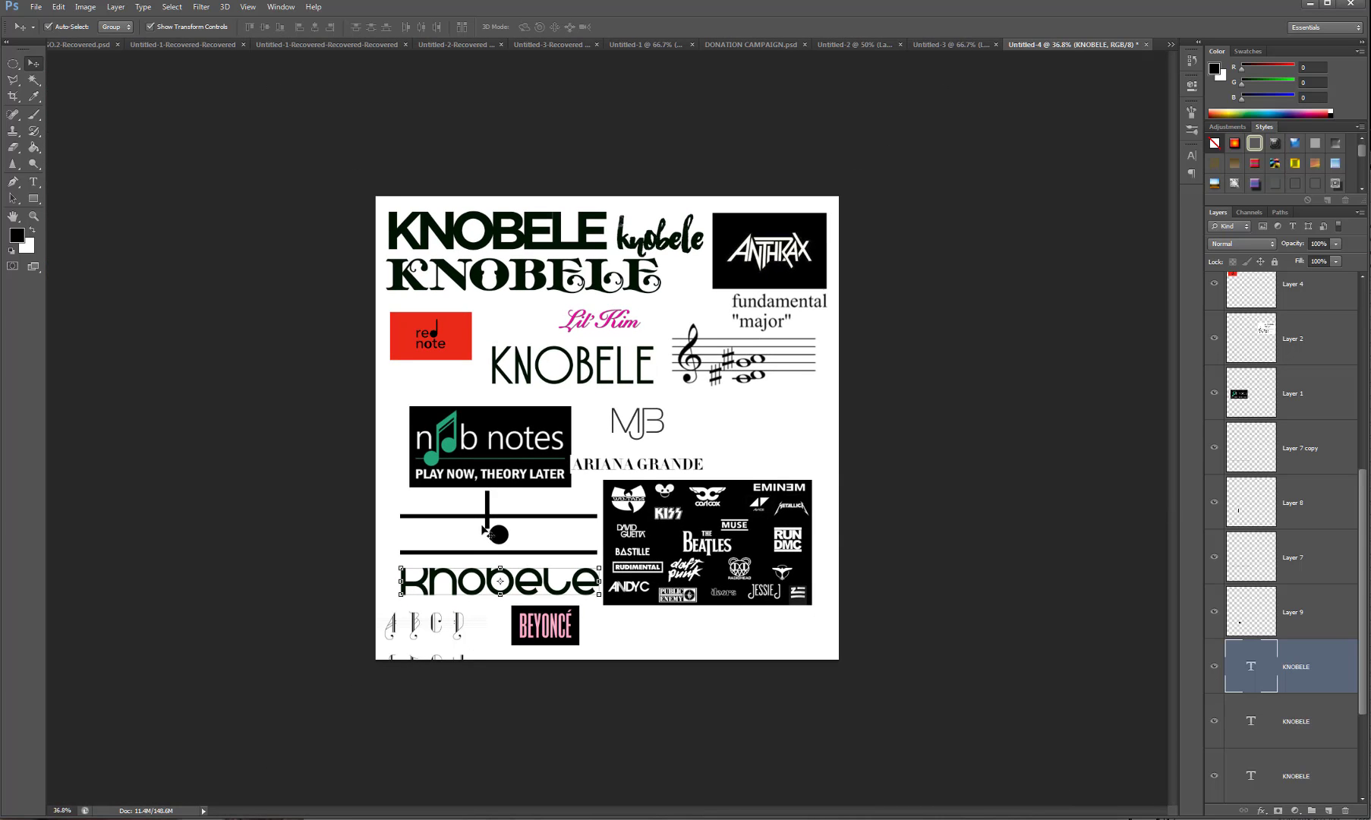
scroll(486, 530, up, 2)
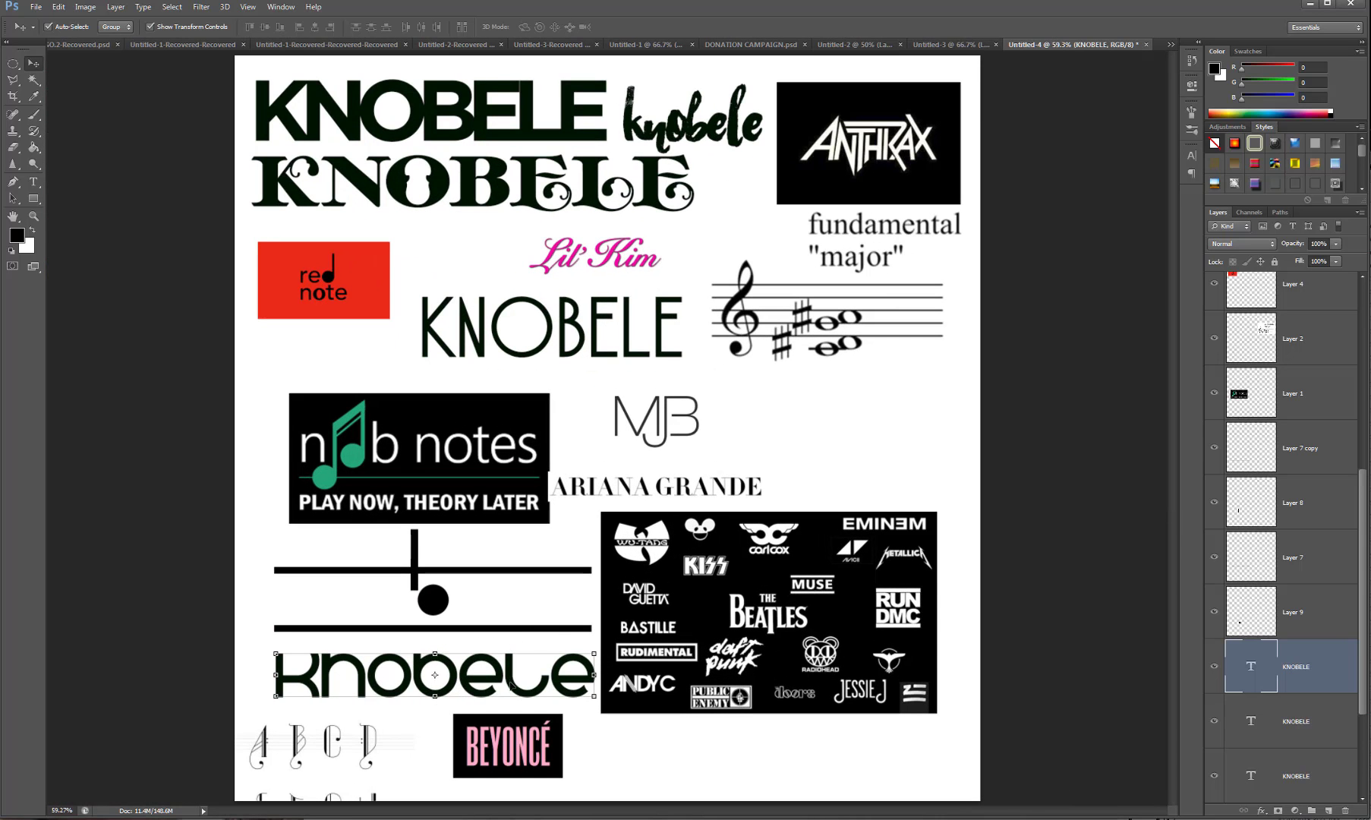
mouse_move(511, 683)
mouse_down()
mouse_move(511, 657)
mouse_move(513, 678)
mouse_move(505, 668)
mouse_up()
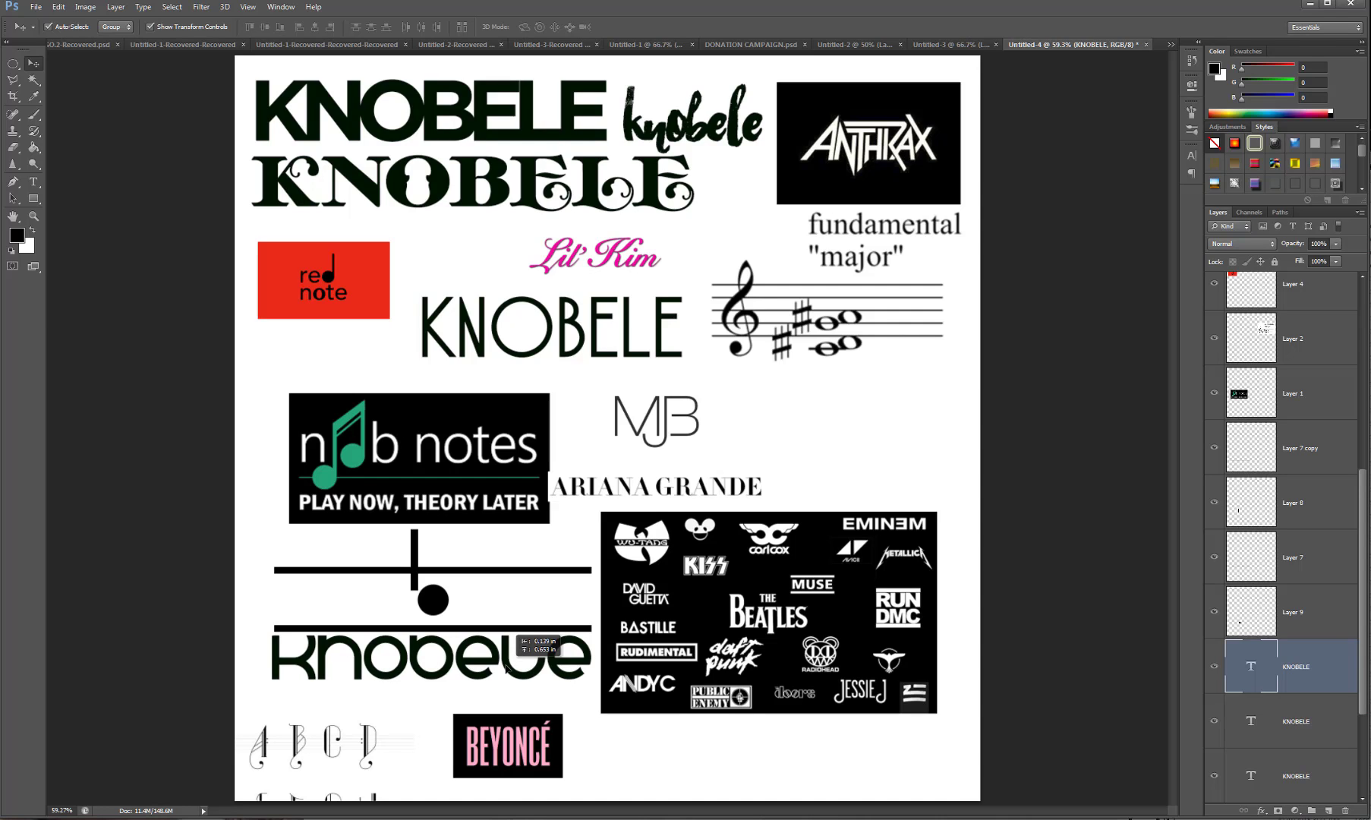
drag(505, 668, 509, 610)
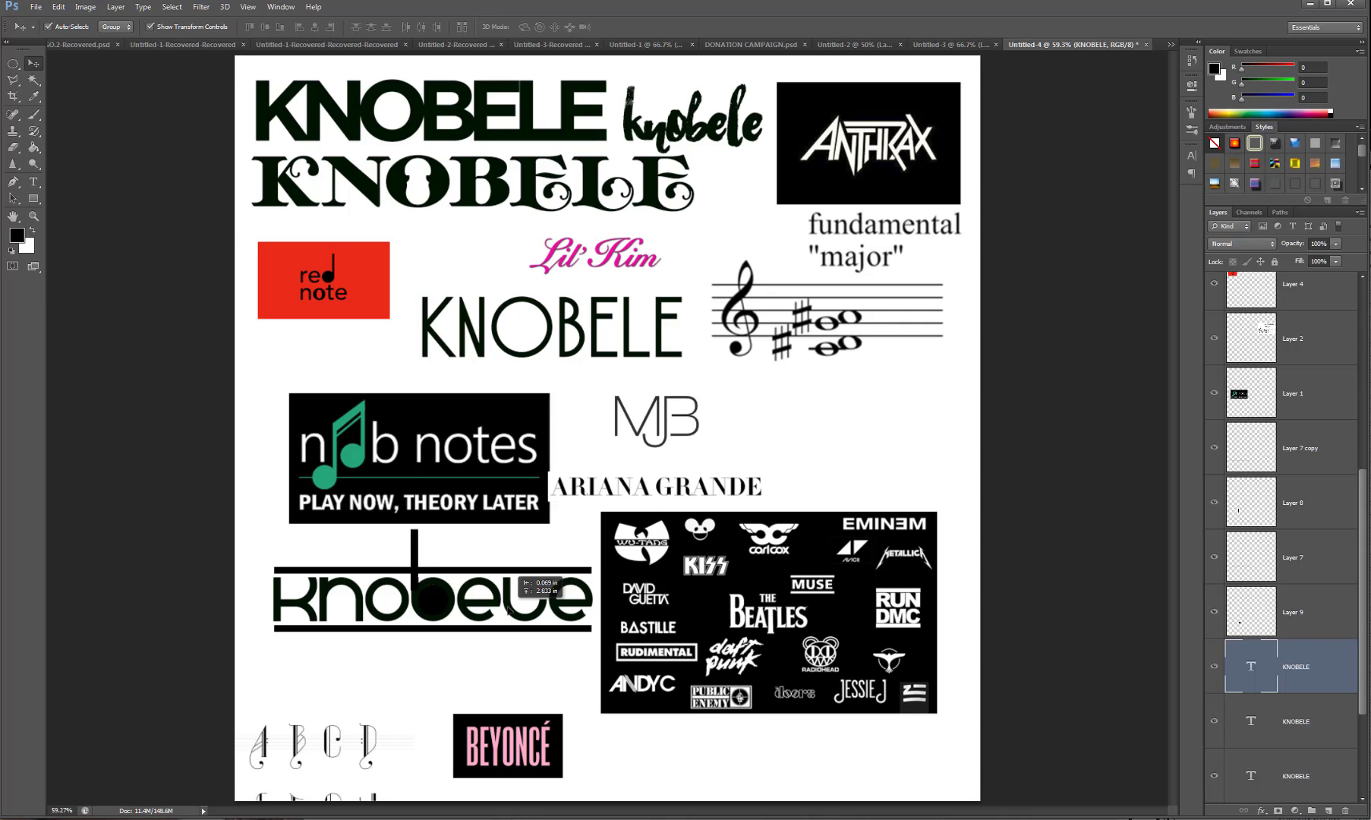
drag(508, 610, 514, 673)
Move the upper bar up below the thin KNOBELE, and the black dot and vertical stem to the space right of the MJB logo.
click(534, 569)
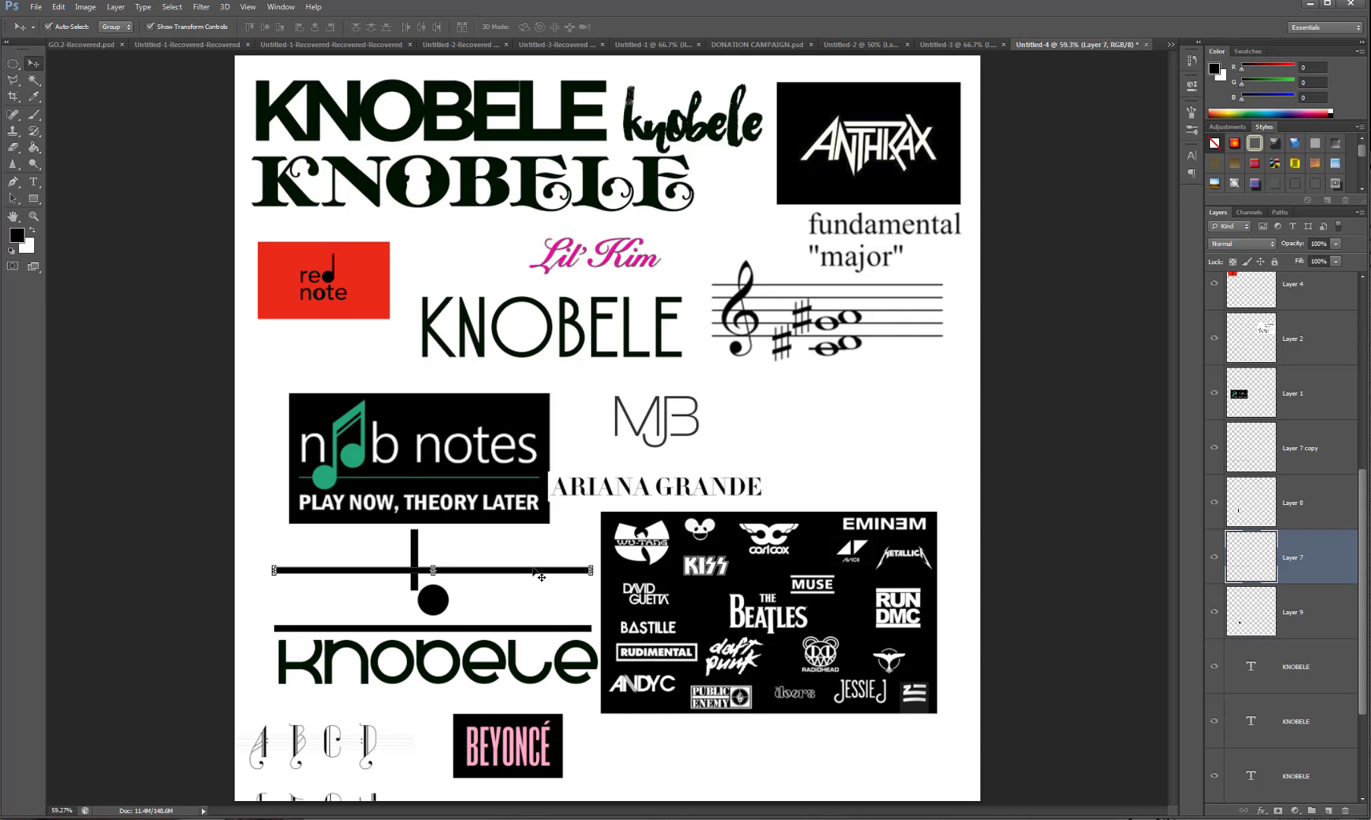
drag(534, 571, 526, 371)
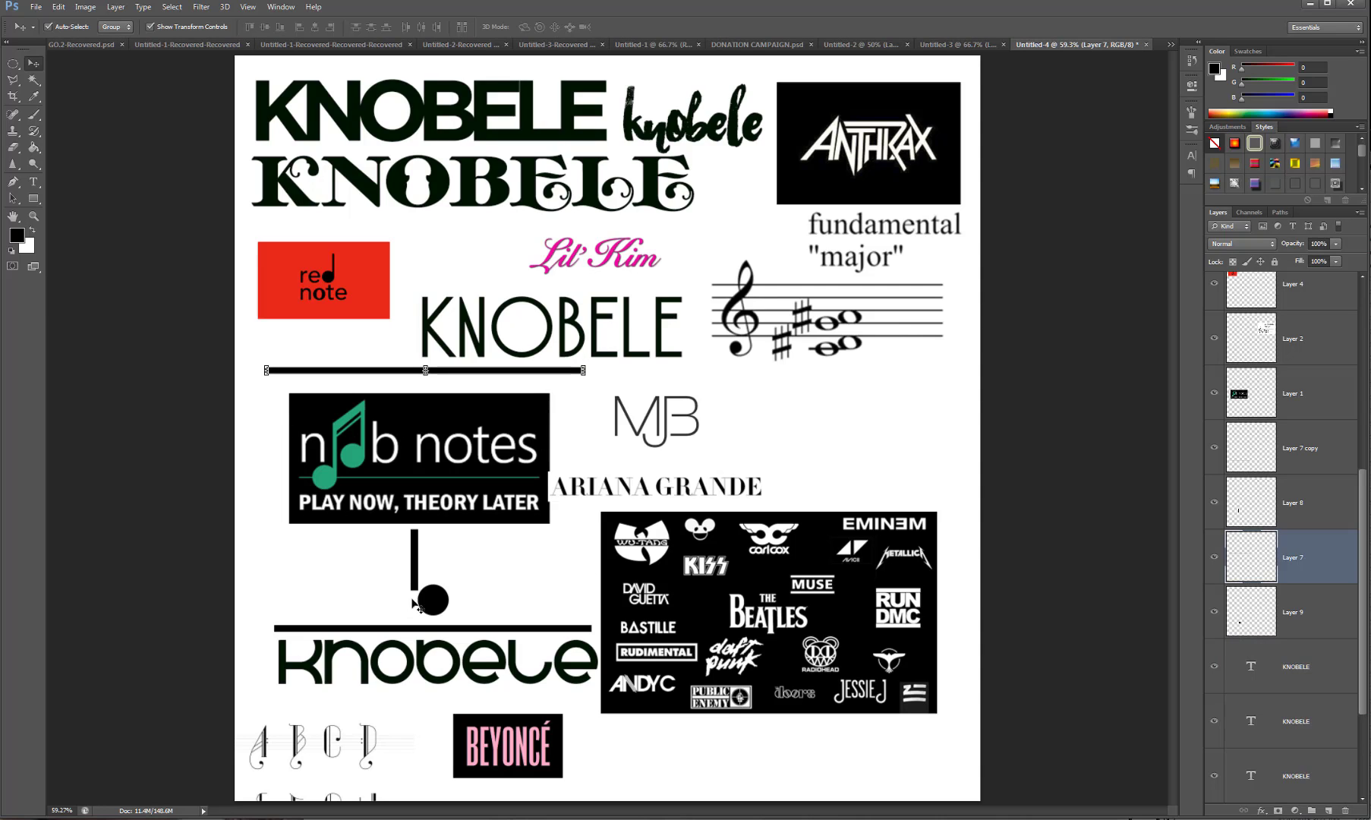
click(434, 600)
drag(432, 599, 833, 397)
click(416, 560)
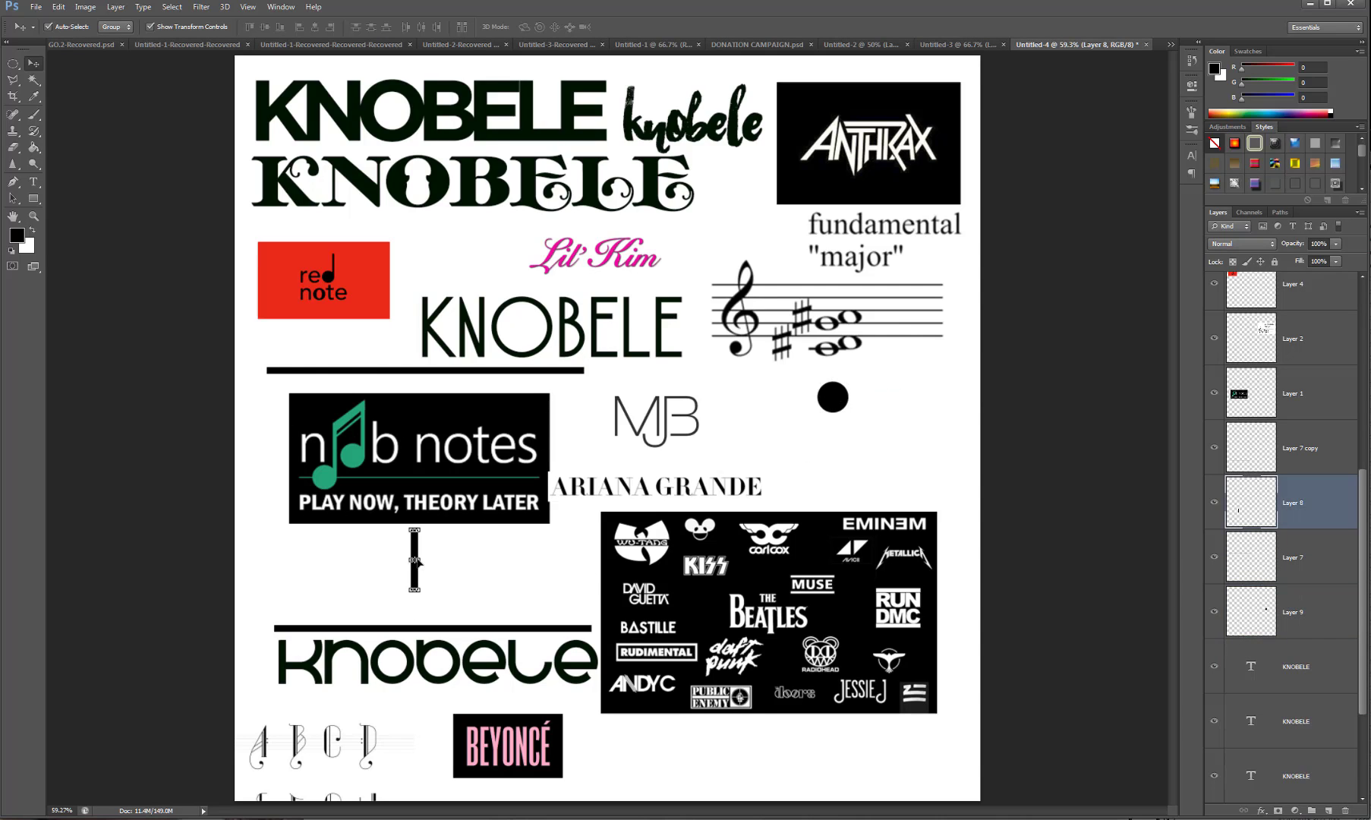
drag(416, 556, 902, 400)
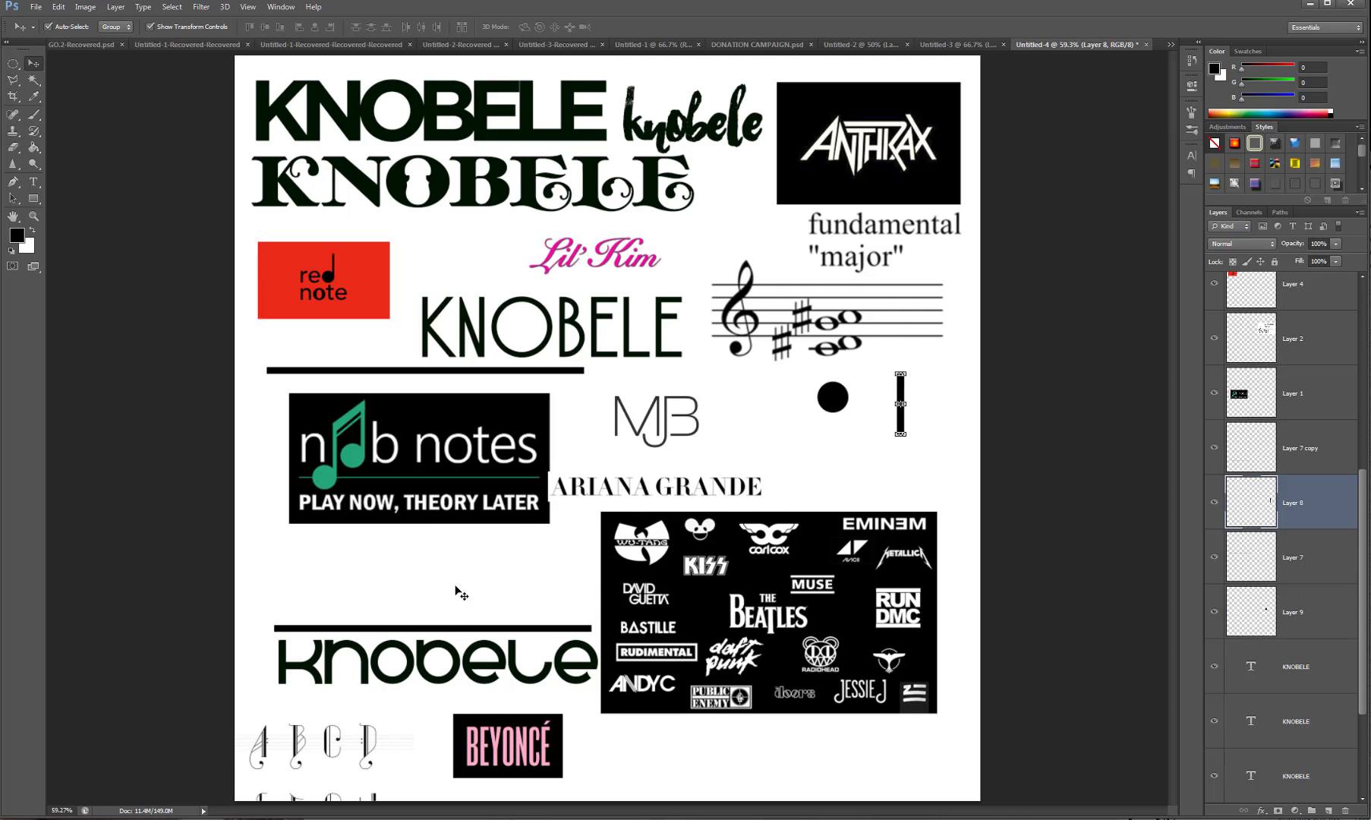
Move the rounded knobele lettering up and left above the remaining bar, and align that bar directly beneath the lettering.
click(424, 654)
drag(420, 656, 398, 594)
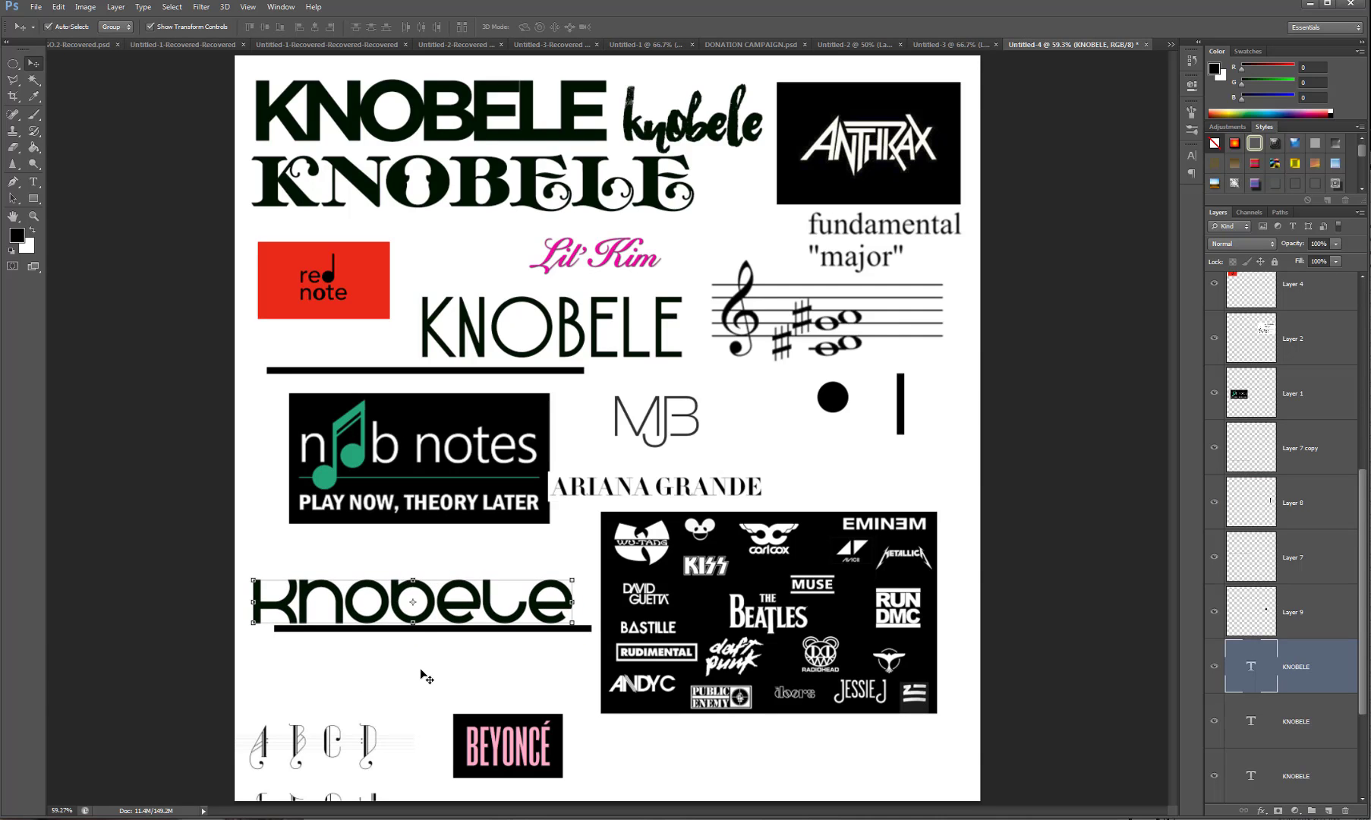
click(425, 678)
click(425, 630)
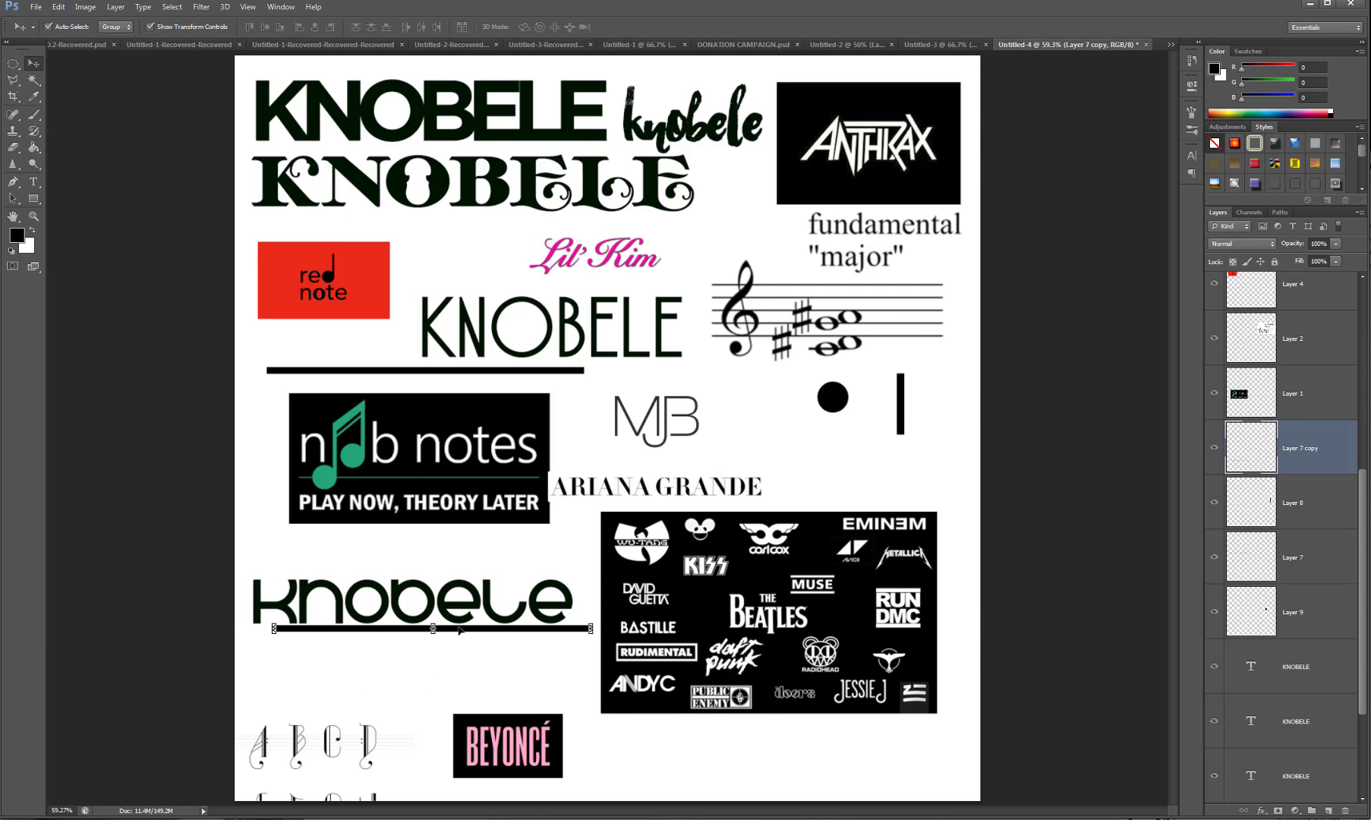
drag(453, 630, 439, 631)
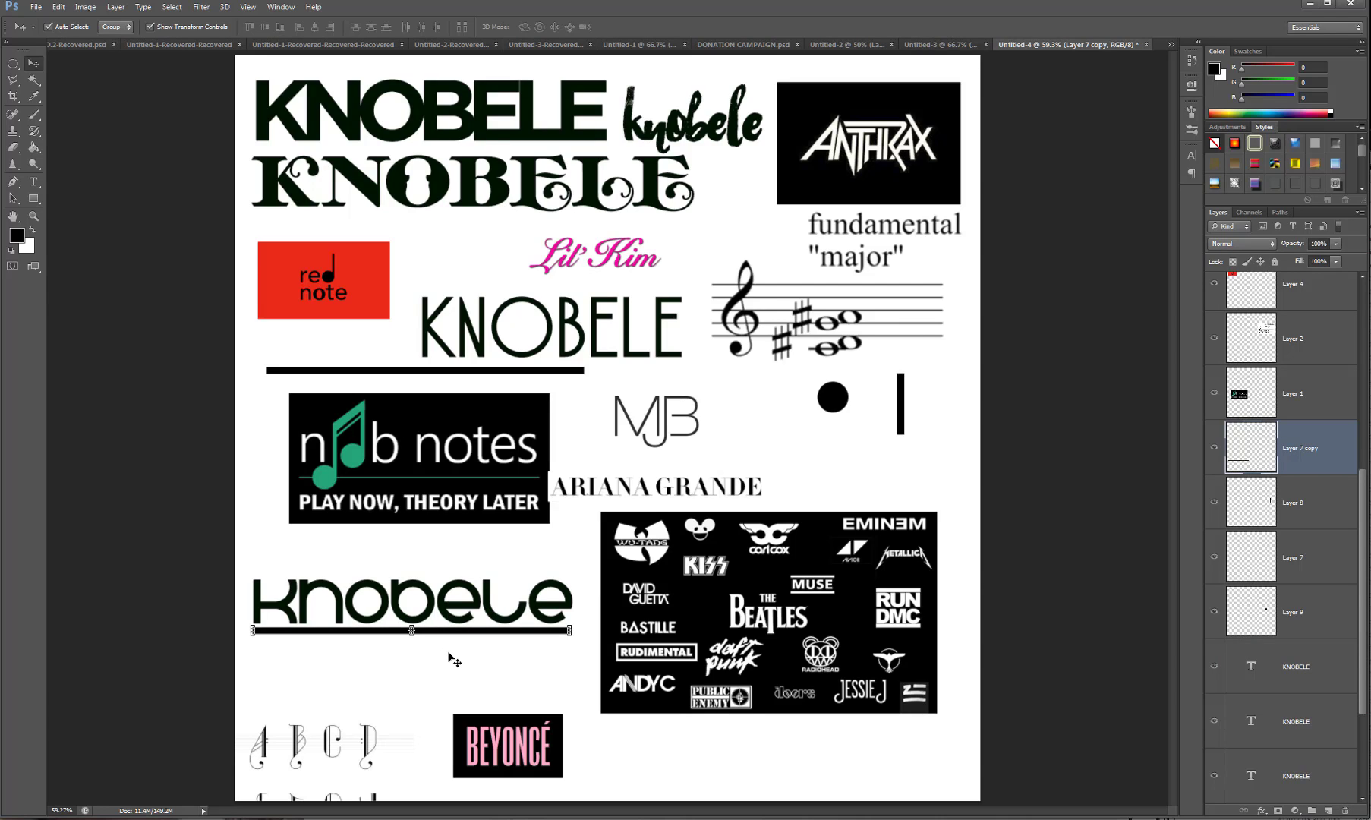
key(Up)
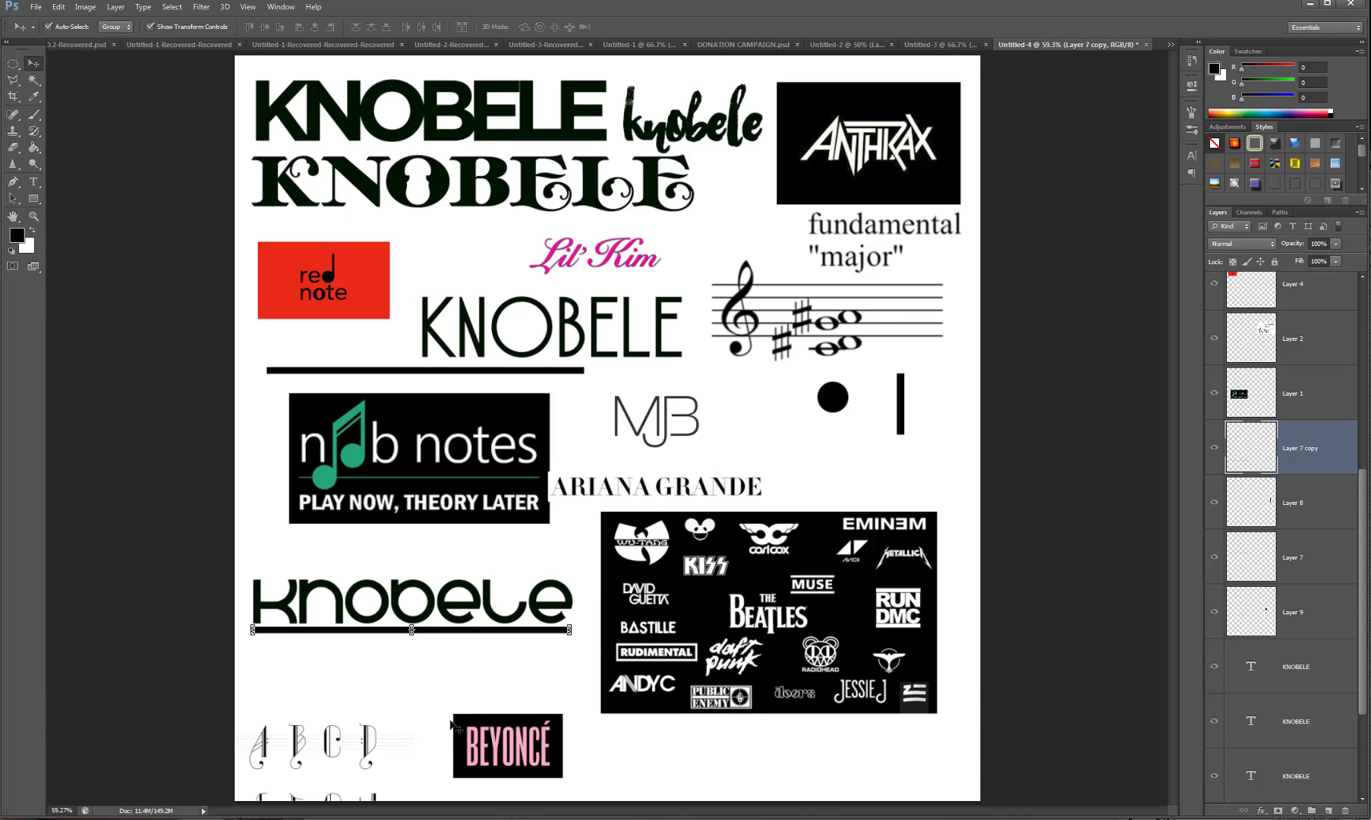
Move the detached upper bar back down so it sits directly above the rounded knobele lettering, aligned with the lower bar.
click(459, 371)
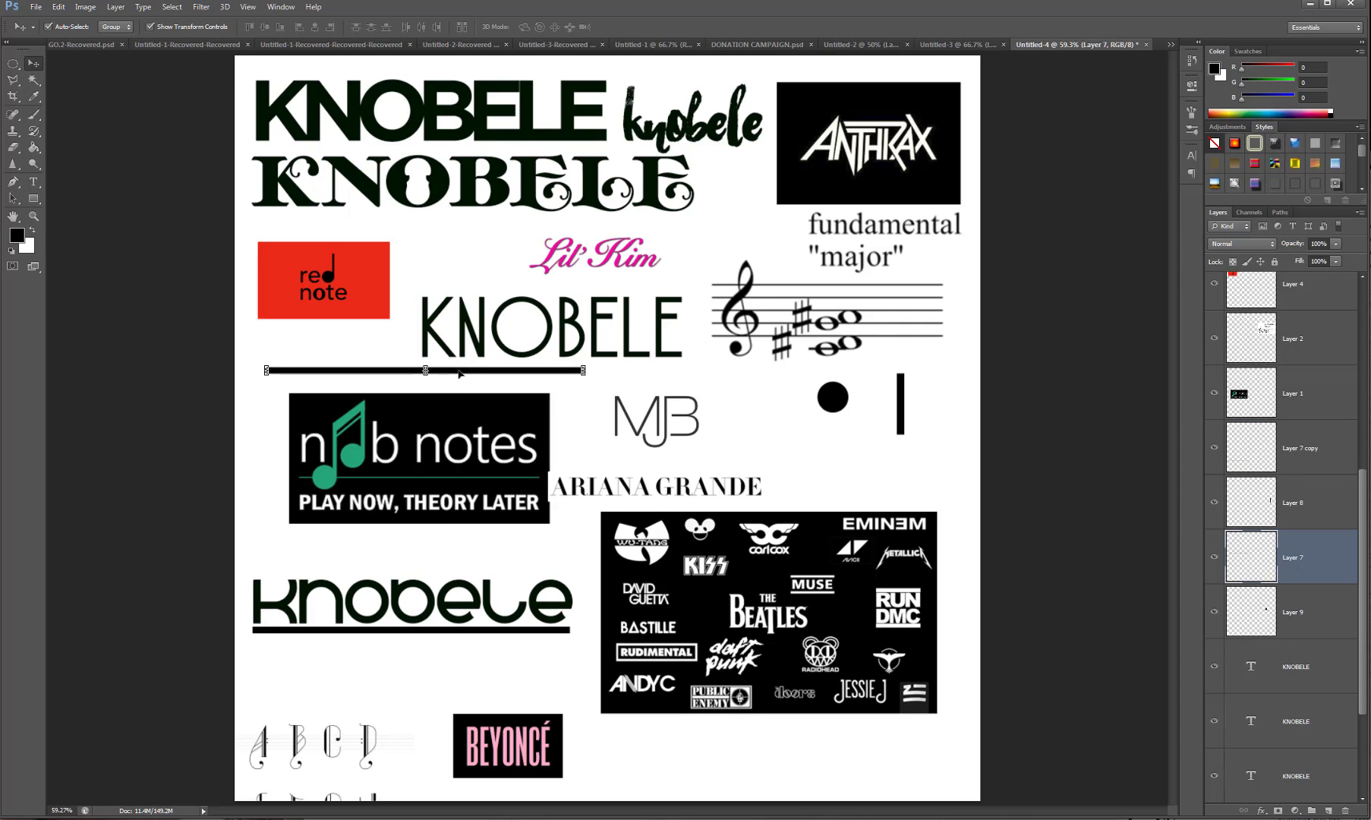
drag(459, 372, 446, 576)
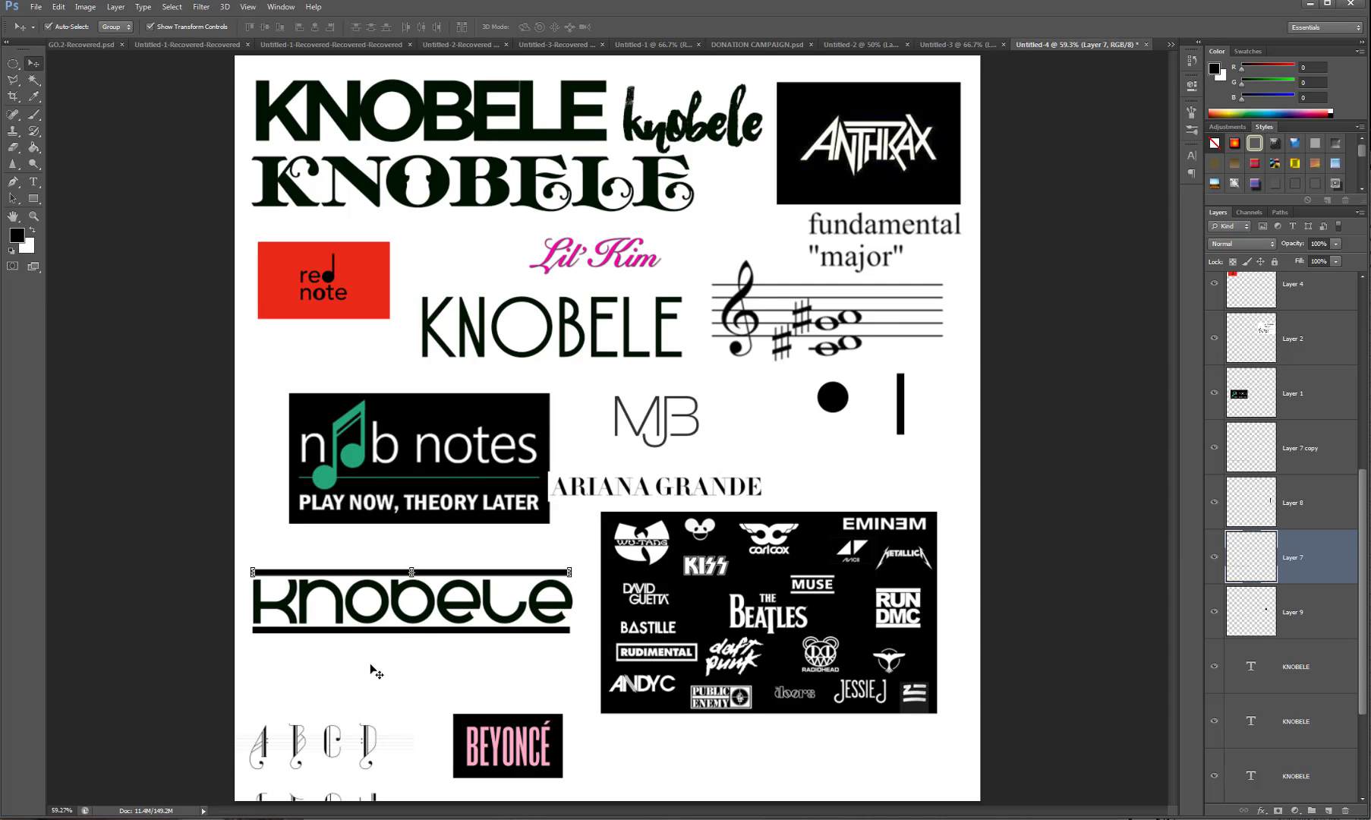
click(478, 658)
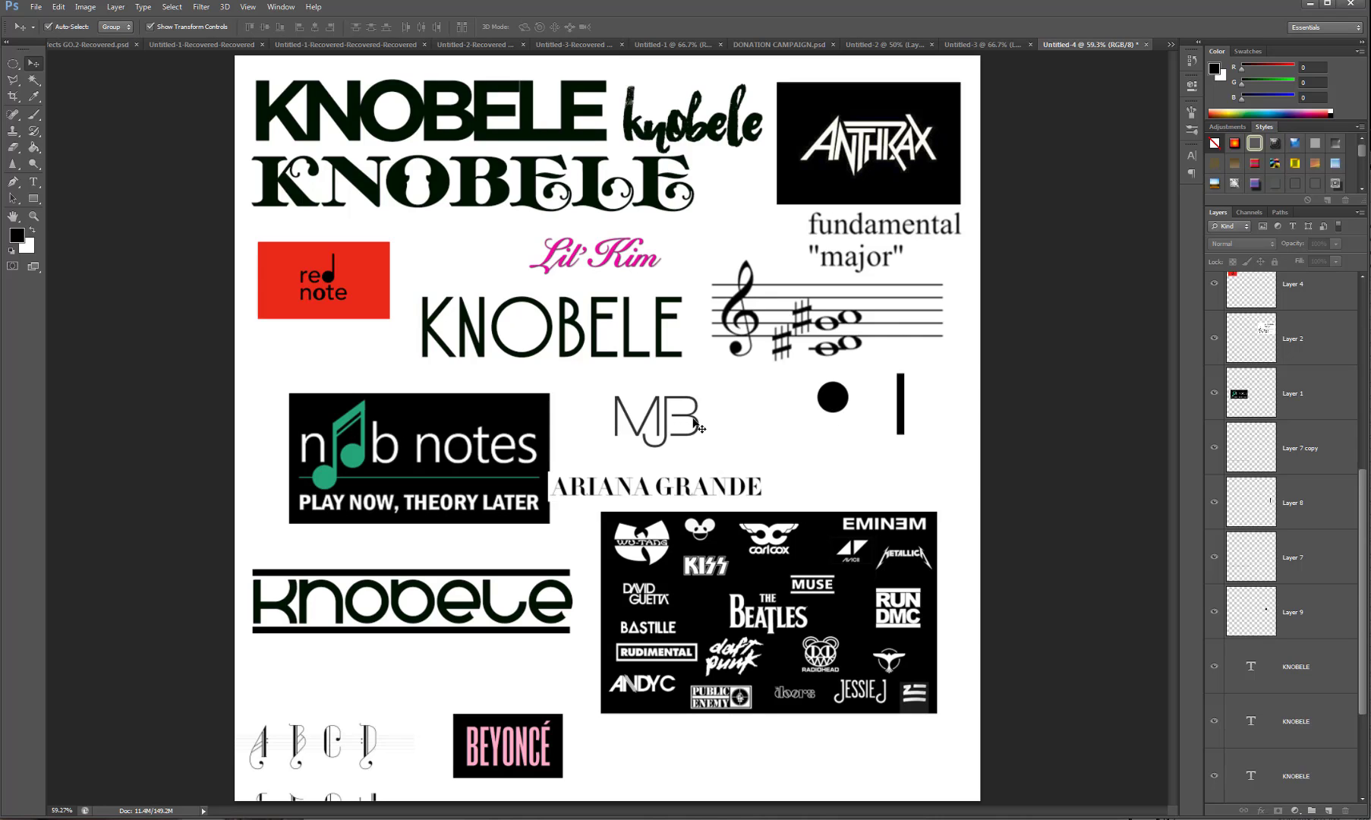
Move the black vertical stem onto the b of the rounded knobele logo, extending its ascender up through the upper bar.
click(839, 393)
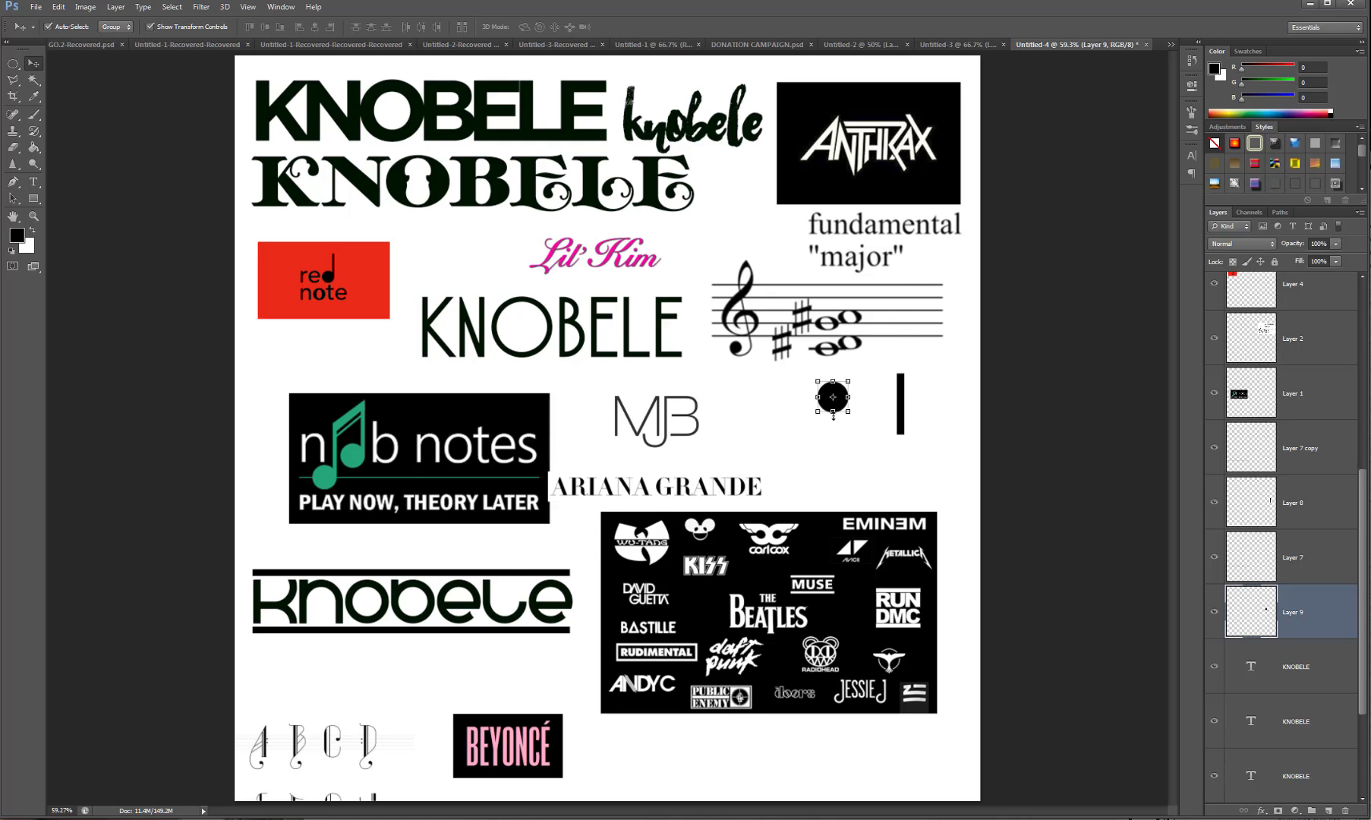
click(901, 405)
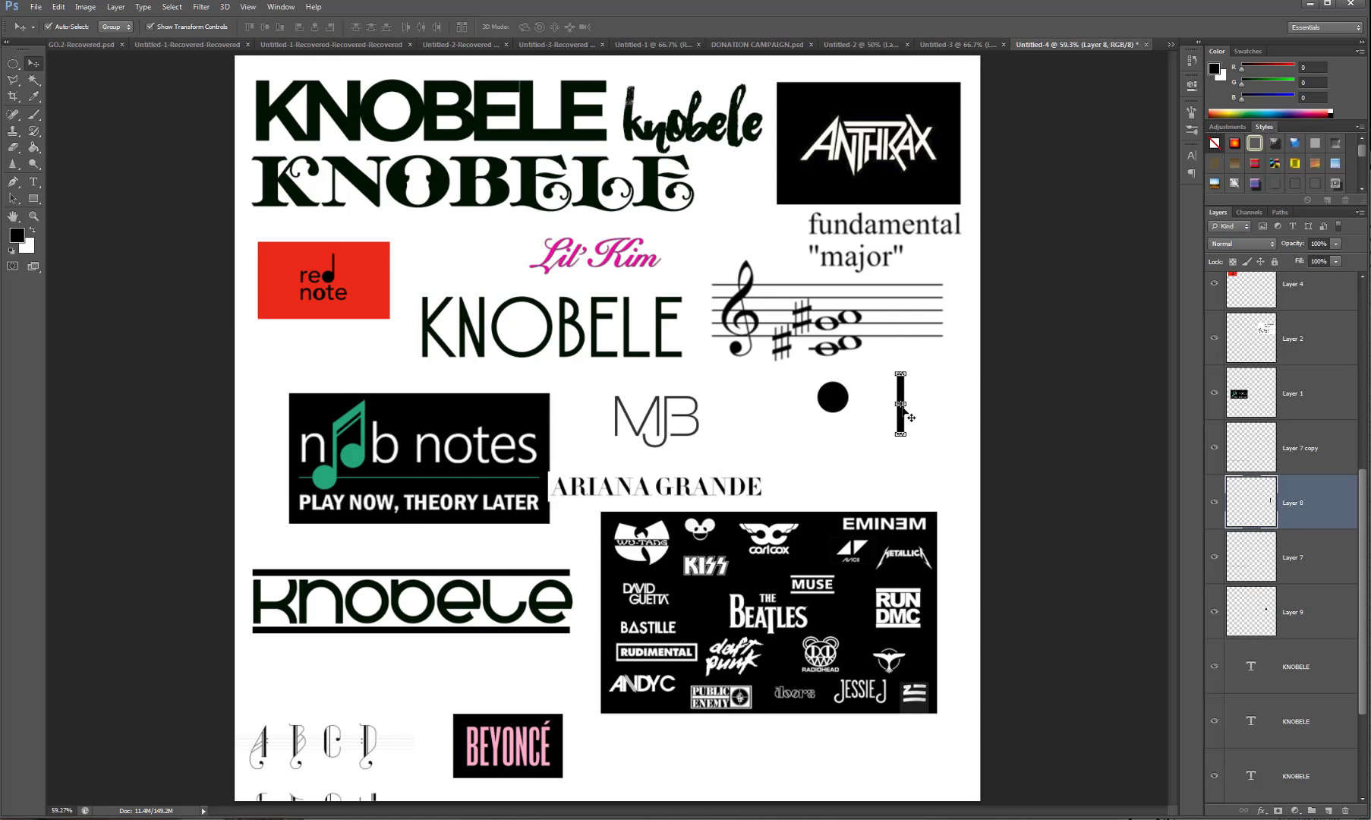
drag(902, 395, 396, 540)
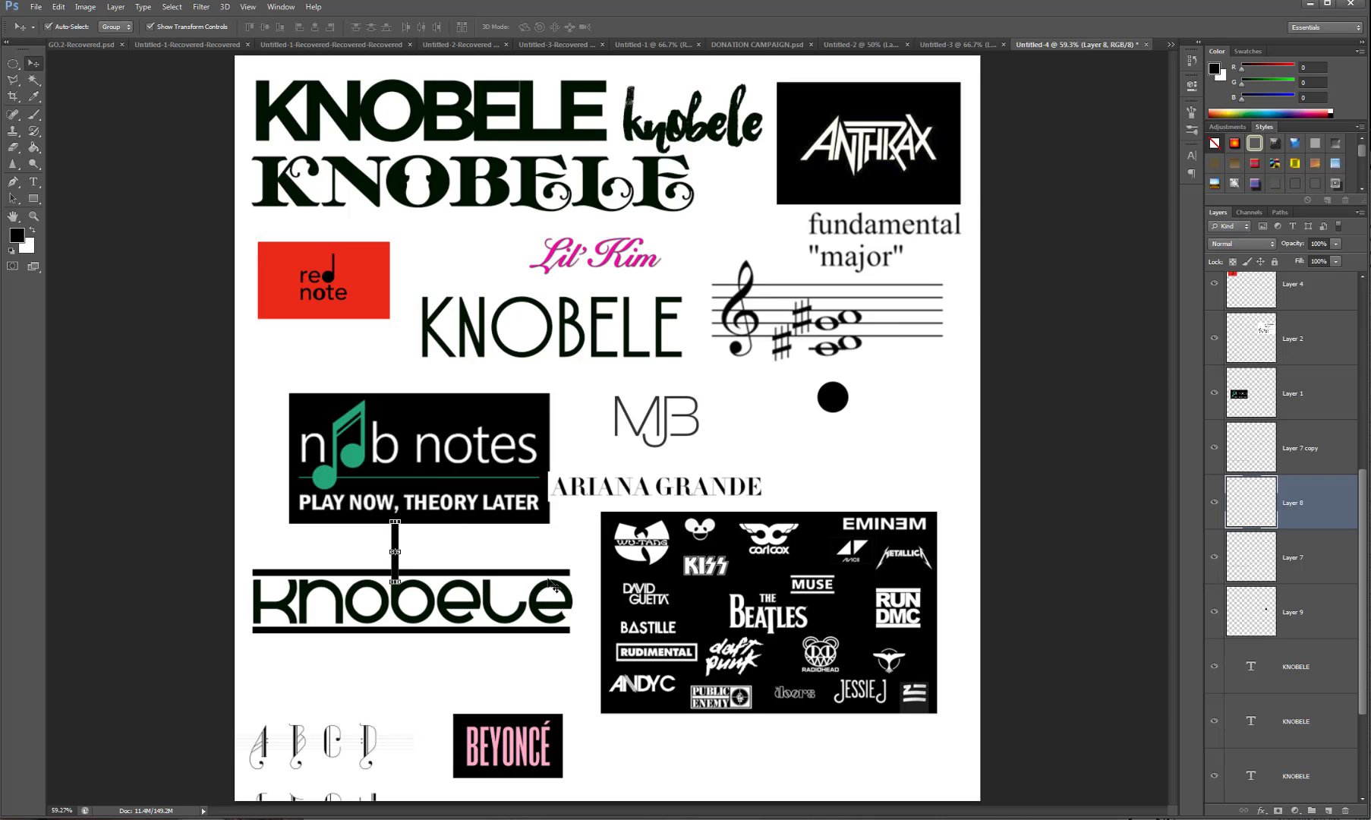
key(shift+Down)
key(shift+Down)
key(shift+Down)
key(Right)
click(513, 674)
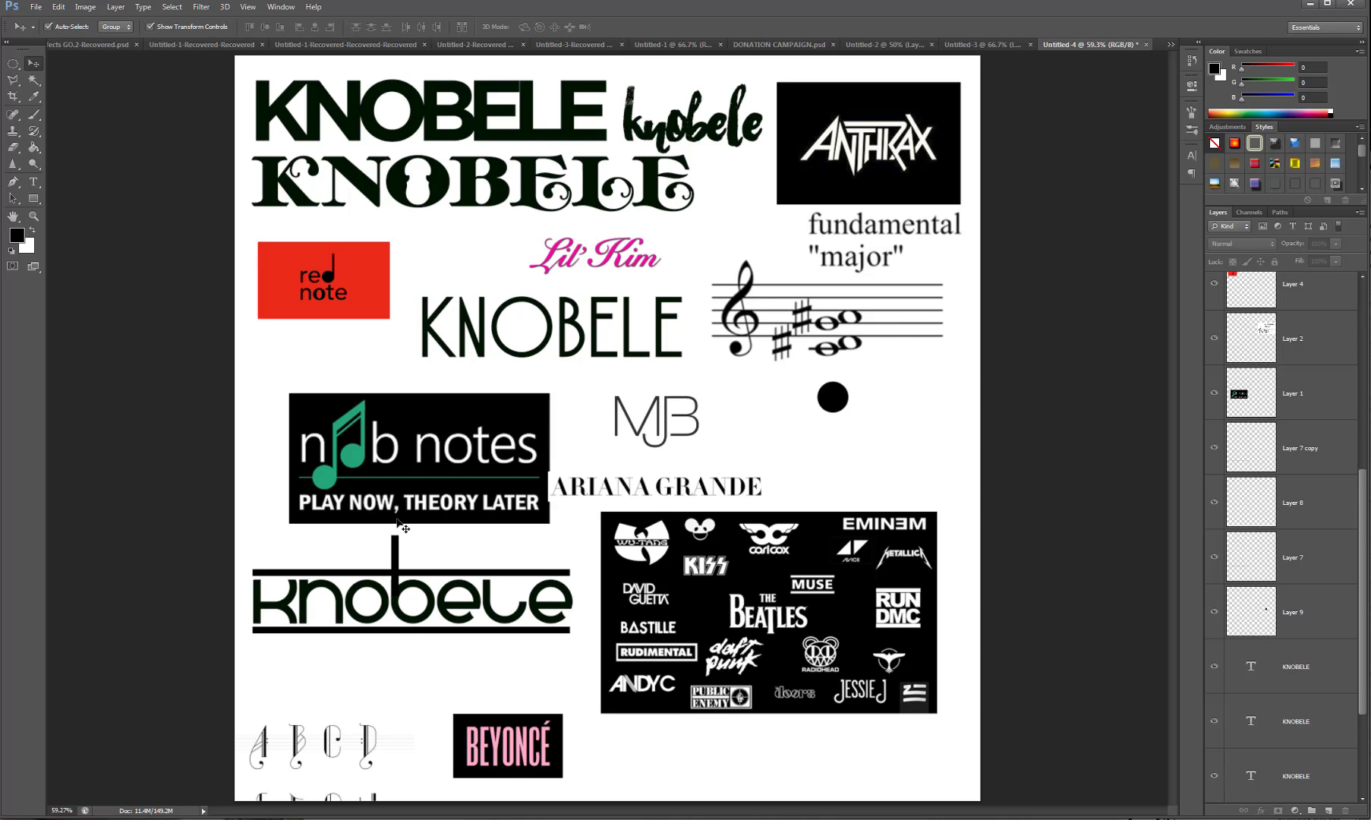
Move the black dot into the bowl of the logo's b, and shift the BEYONCÉ logo slightly up and right.
click(841, 407)
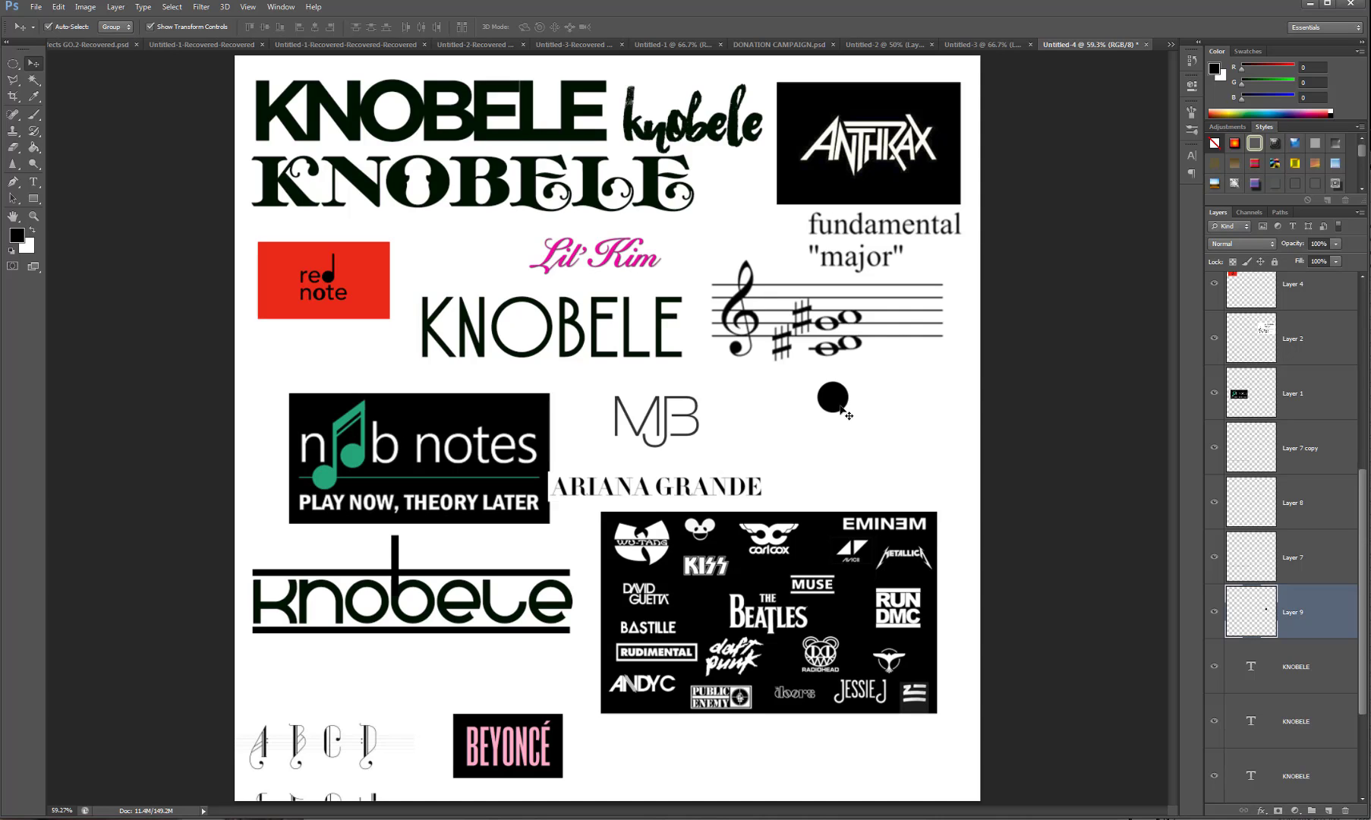
drag(840, 408, 422, 610)
click(479, 680)
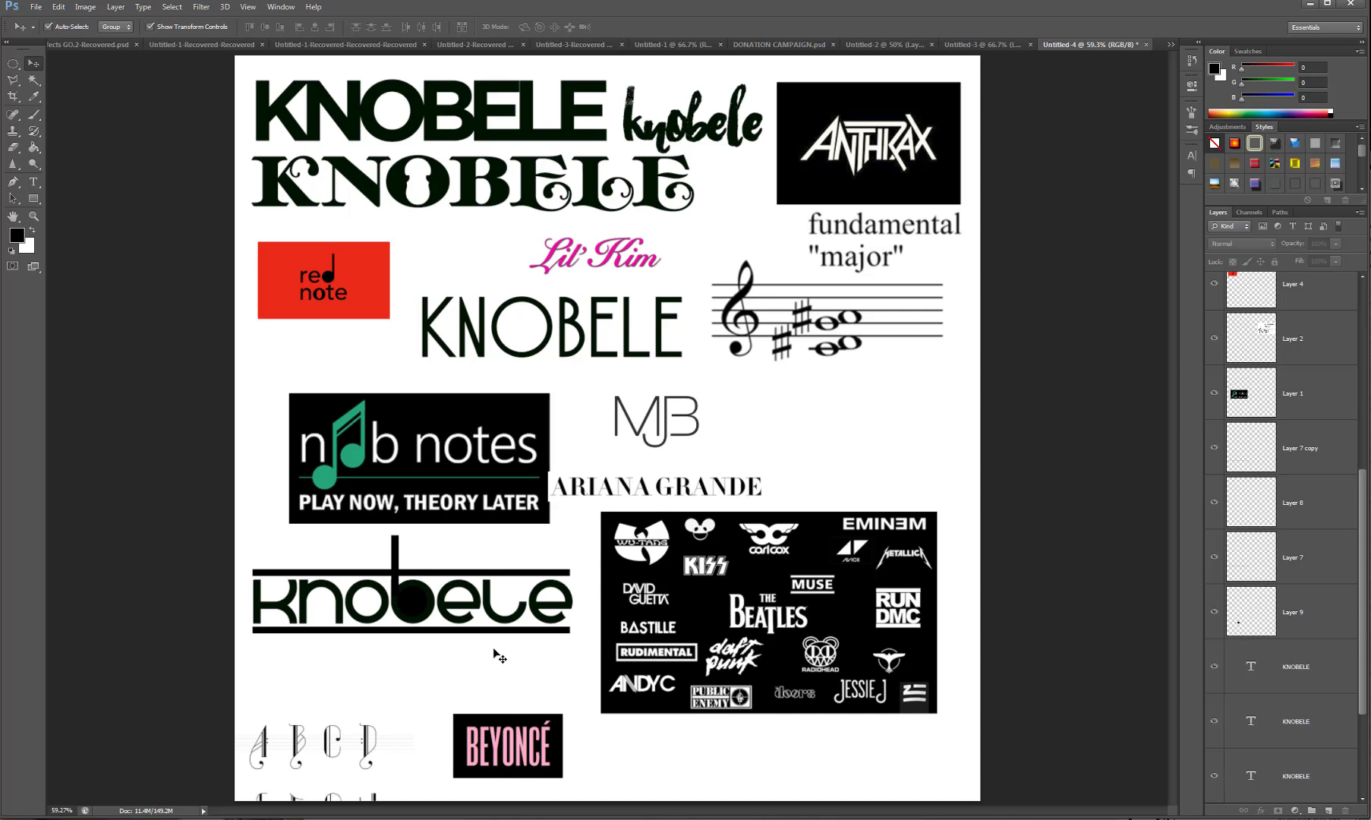
drag(540, 769, 559, 730)
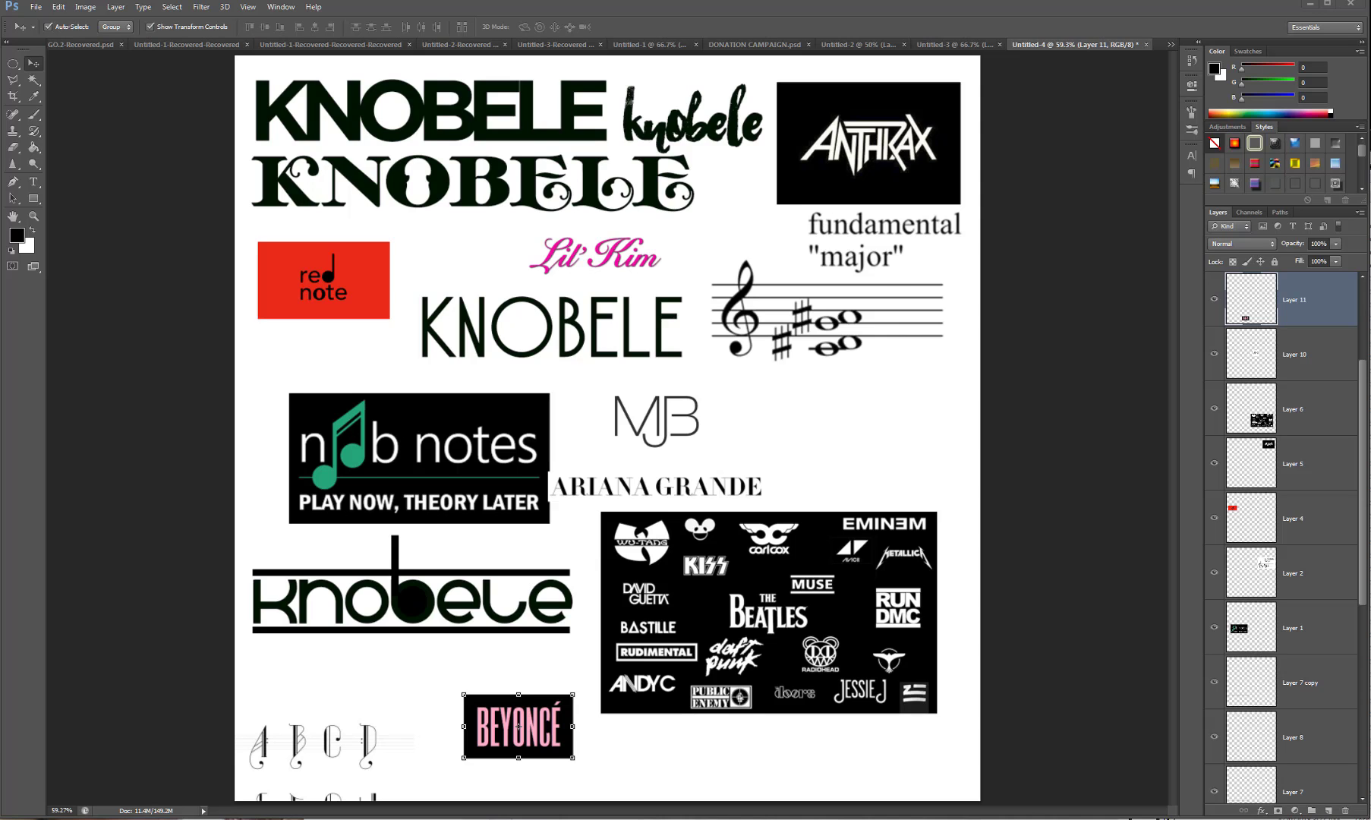
Switch to the Chrome browser and search Google Images for "royalty icons".
drag(864, 819, 819, 187)
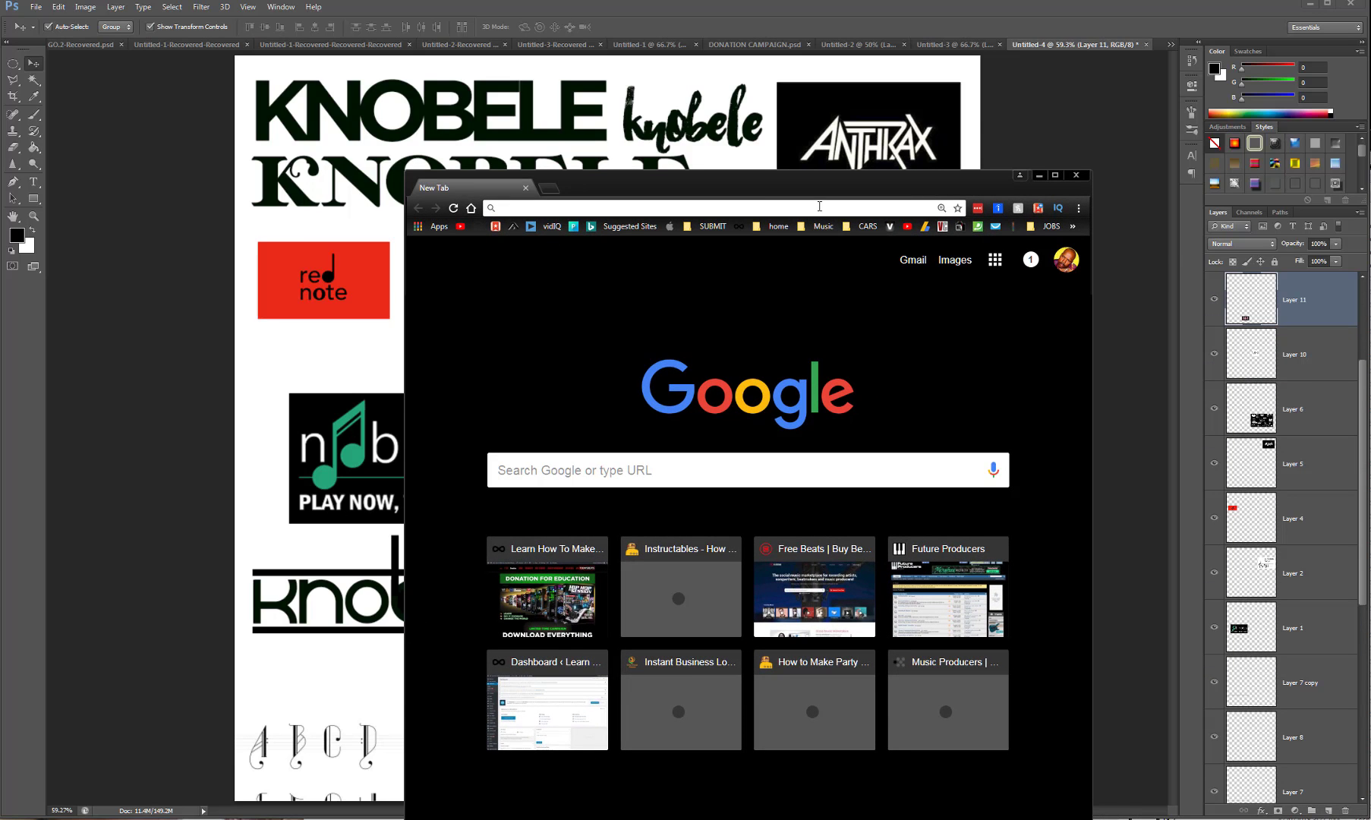
text(ROYAL)
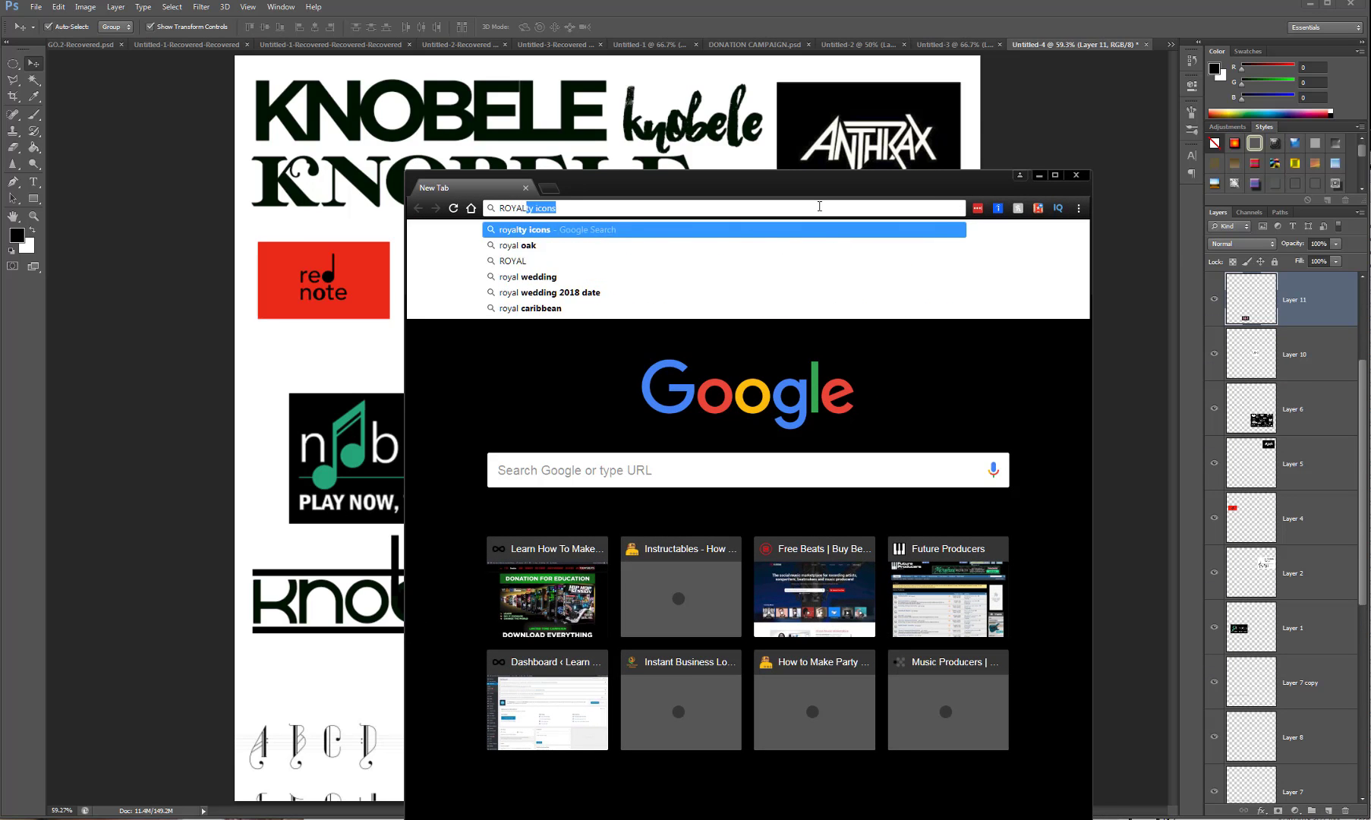
text(TY ICONS)
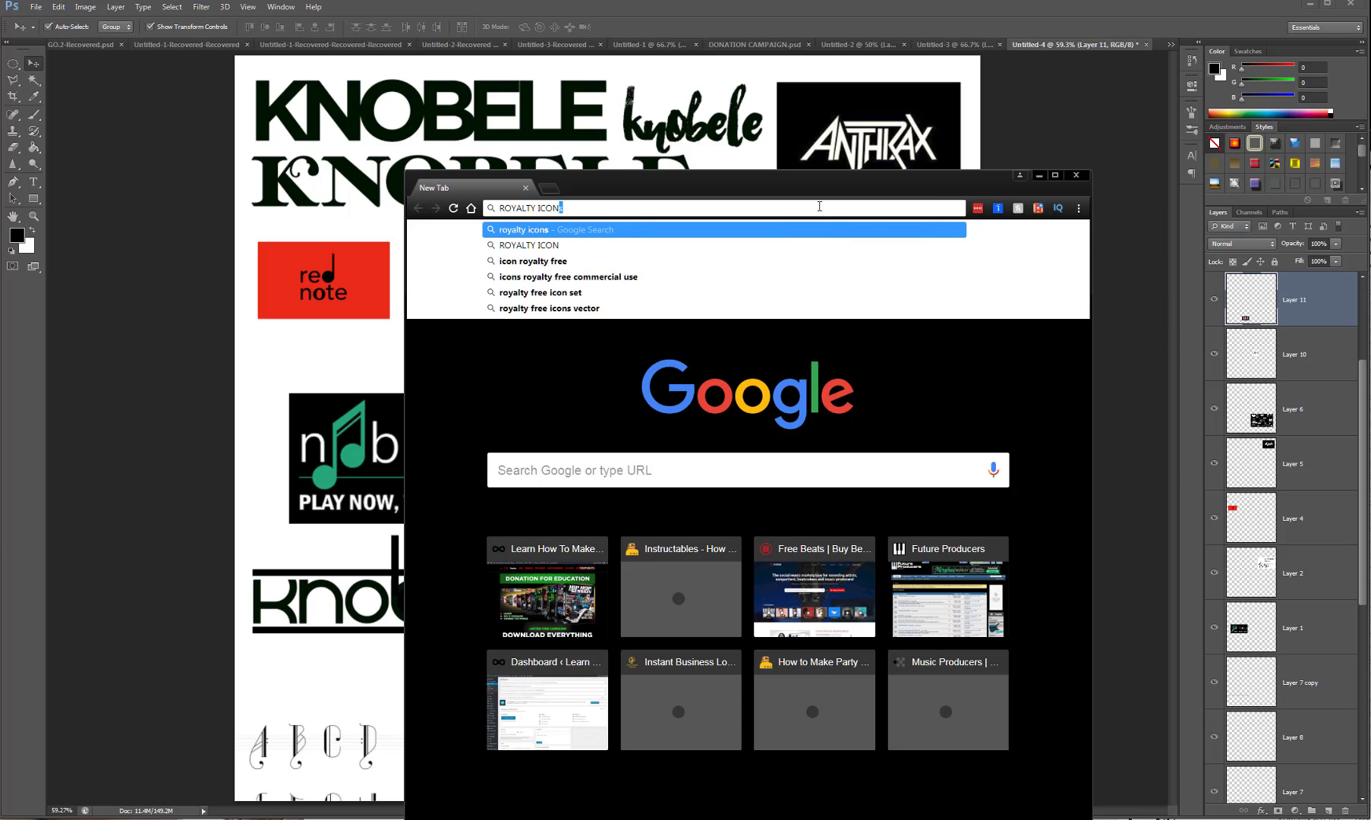
key(Return)
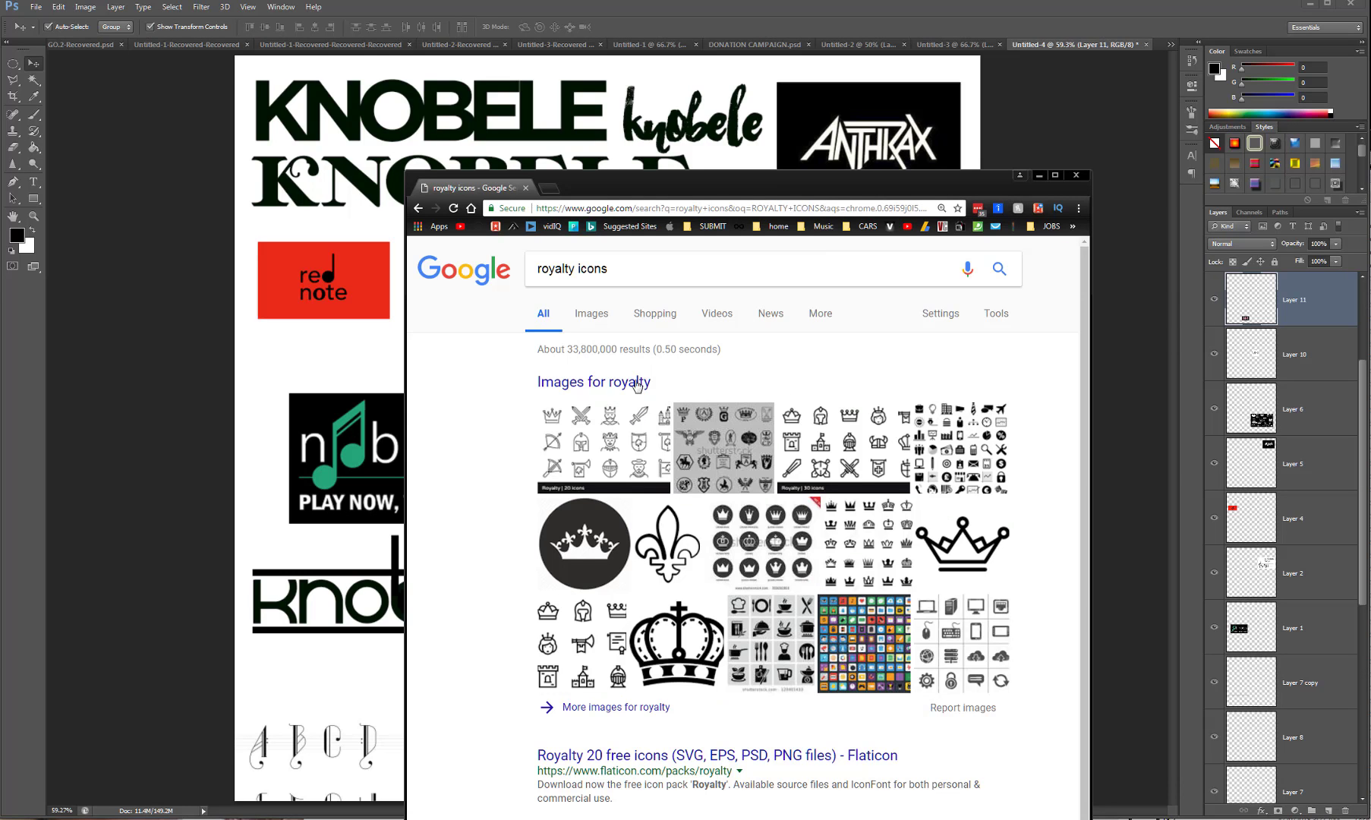
click(601, 319)
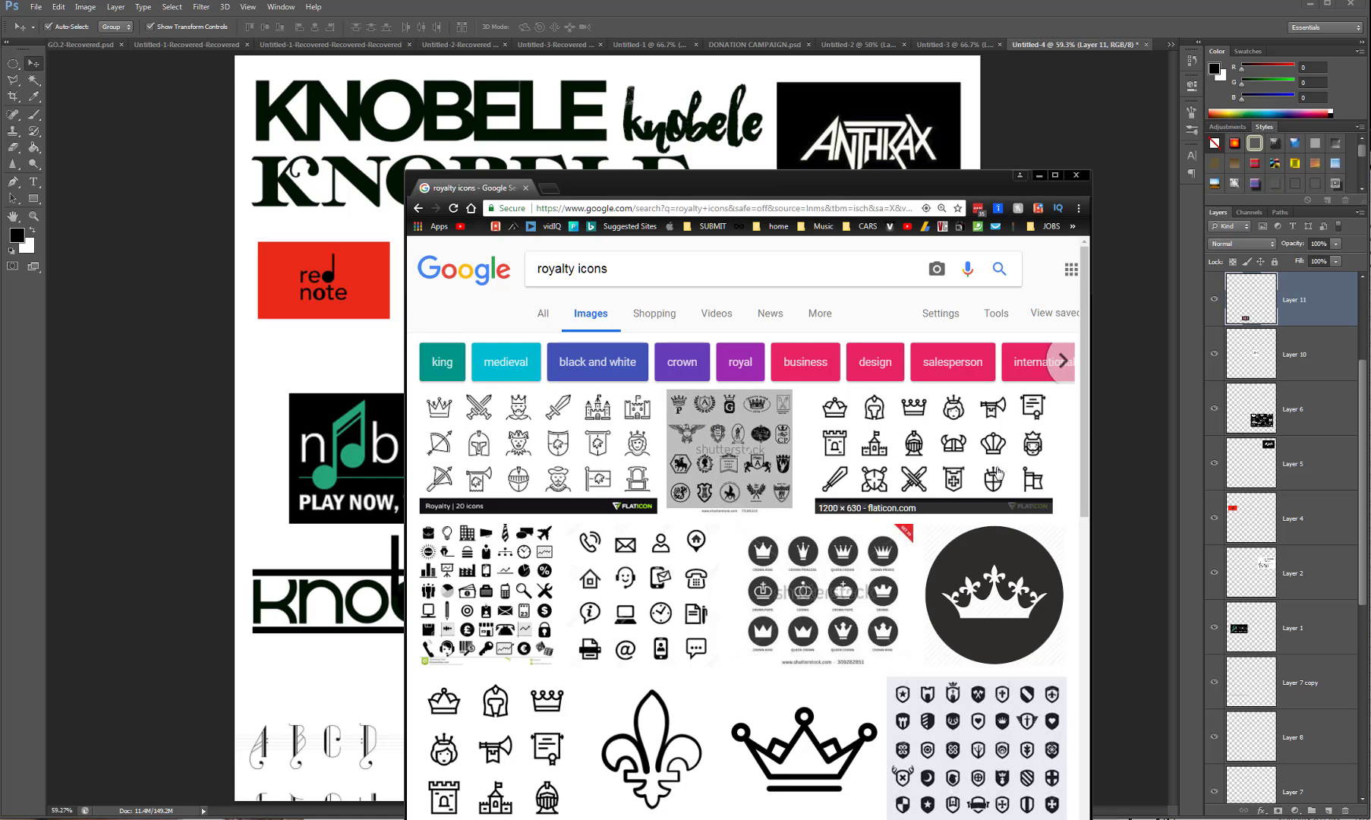
Open the criss-cross crown result, choose the related outlined crown with a central circle, and copy its image.
drag(801, 184, 799, 73)
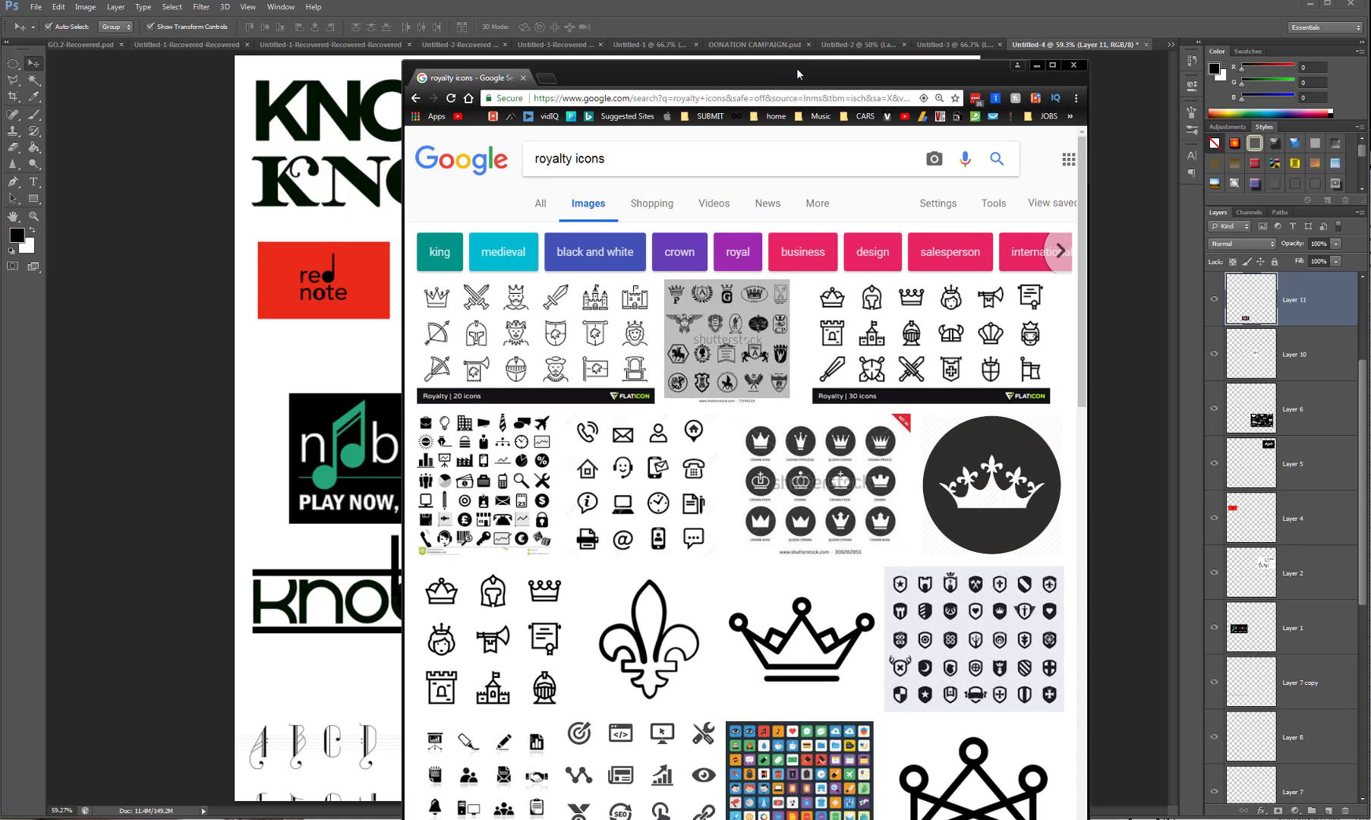
scroll(814, 285, down, 5)
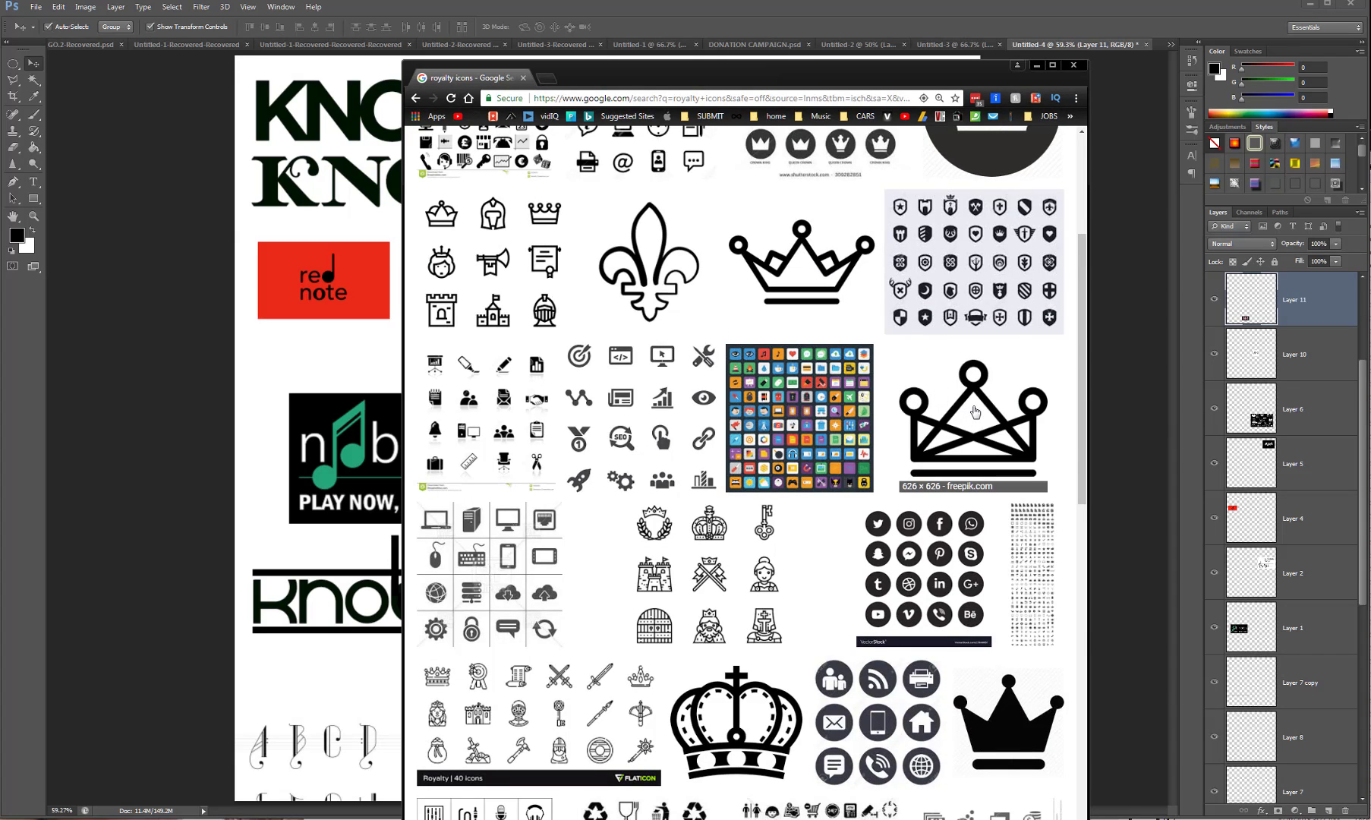
click(1022, 417)
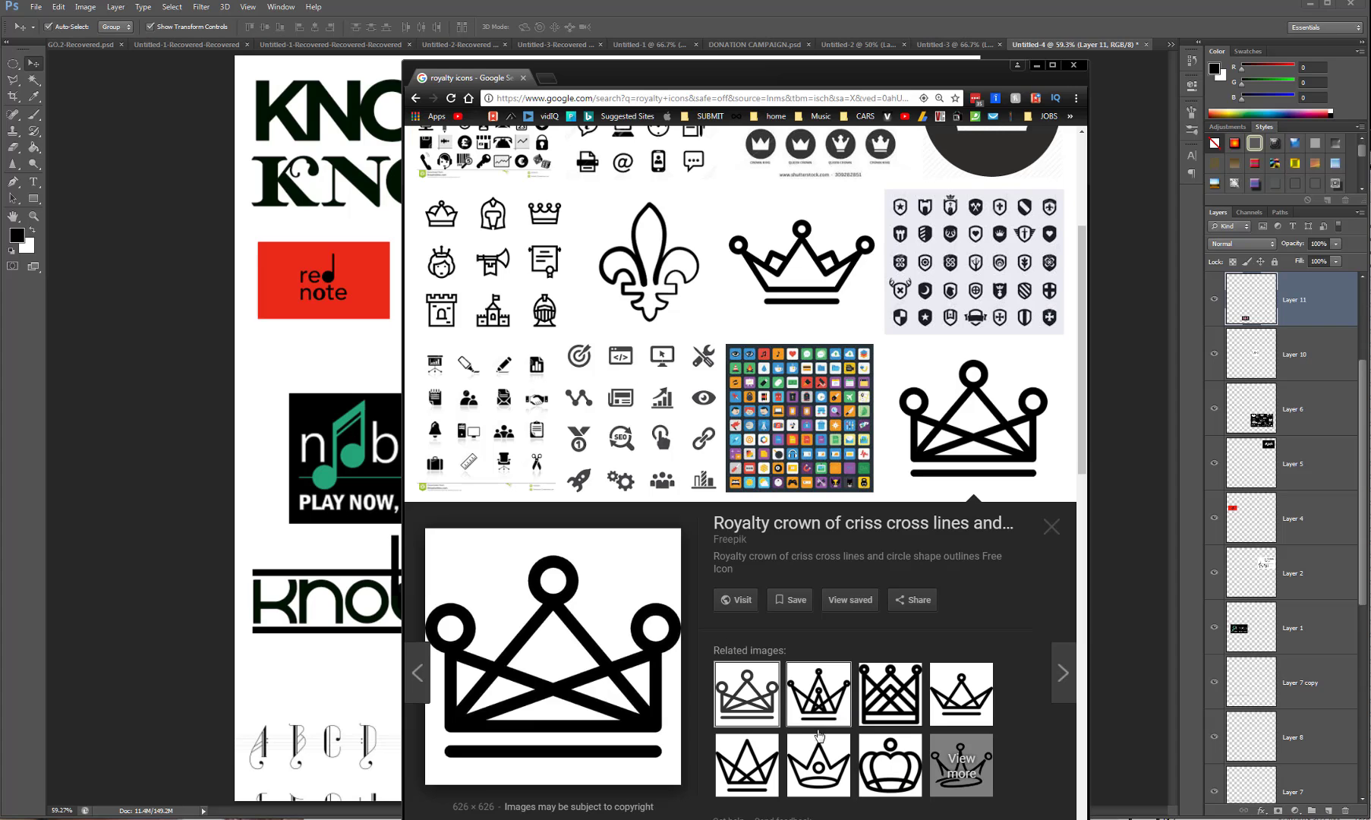
click(828, 769)
right_click(599, 624)
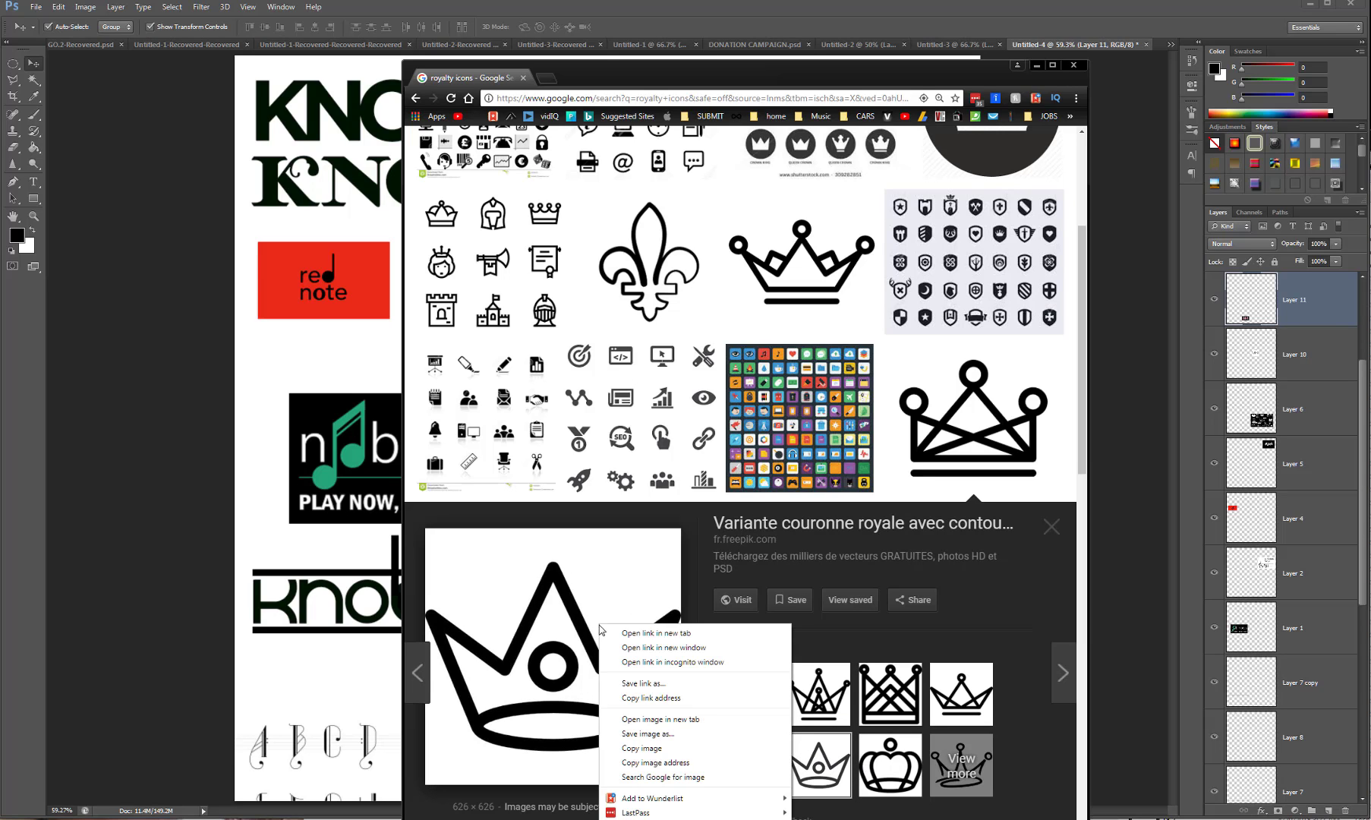
click(642, 748)
Switch back to Photoshop, paste the copied crown image into the canvas, and move it over the rounded knobele logo.
click(282, 560)
right_click(291, 551)
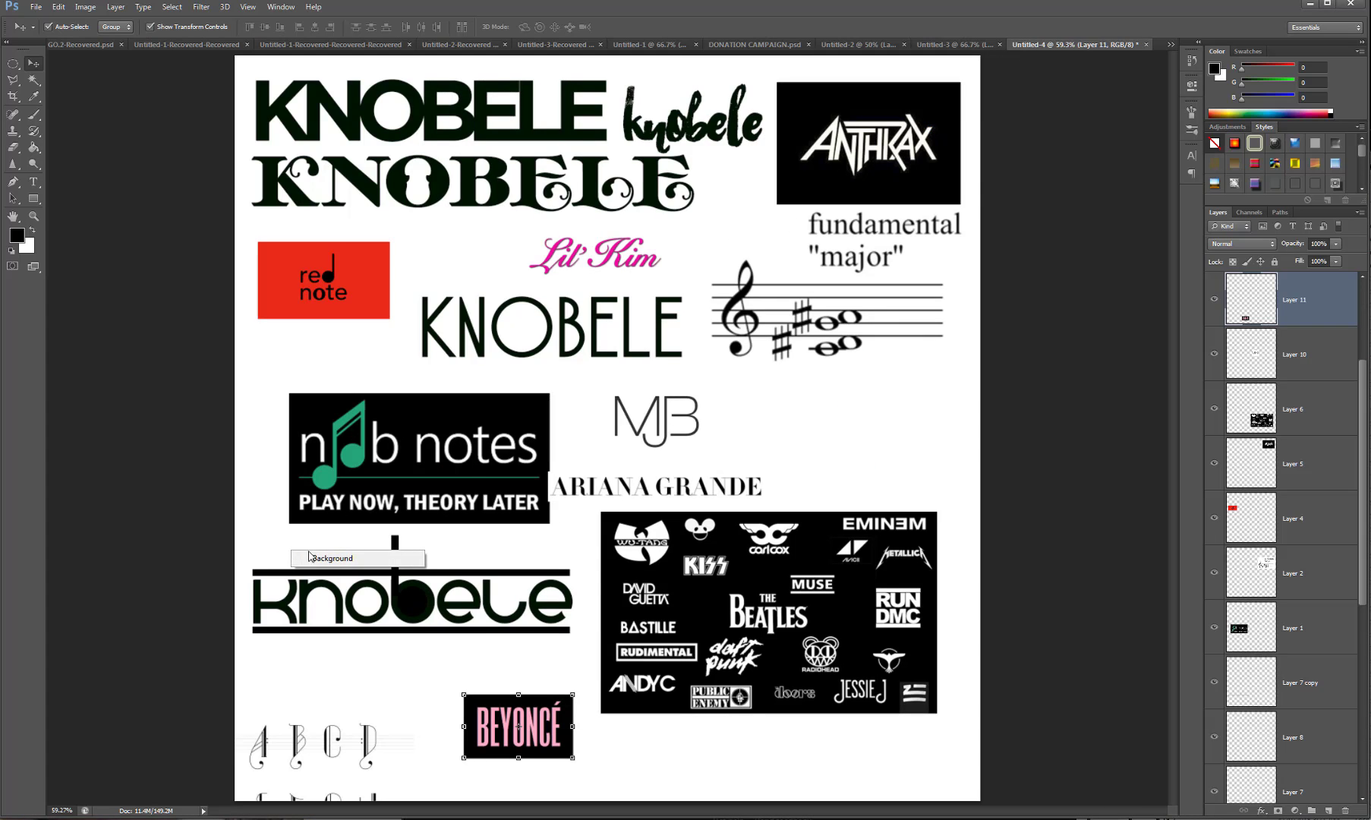
click(270, 540)
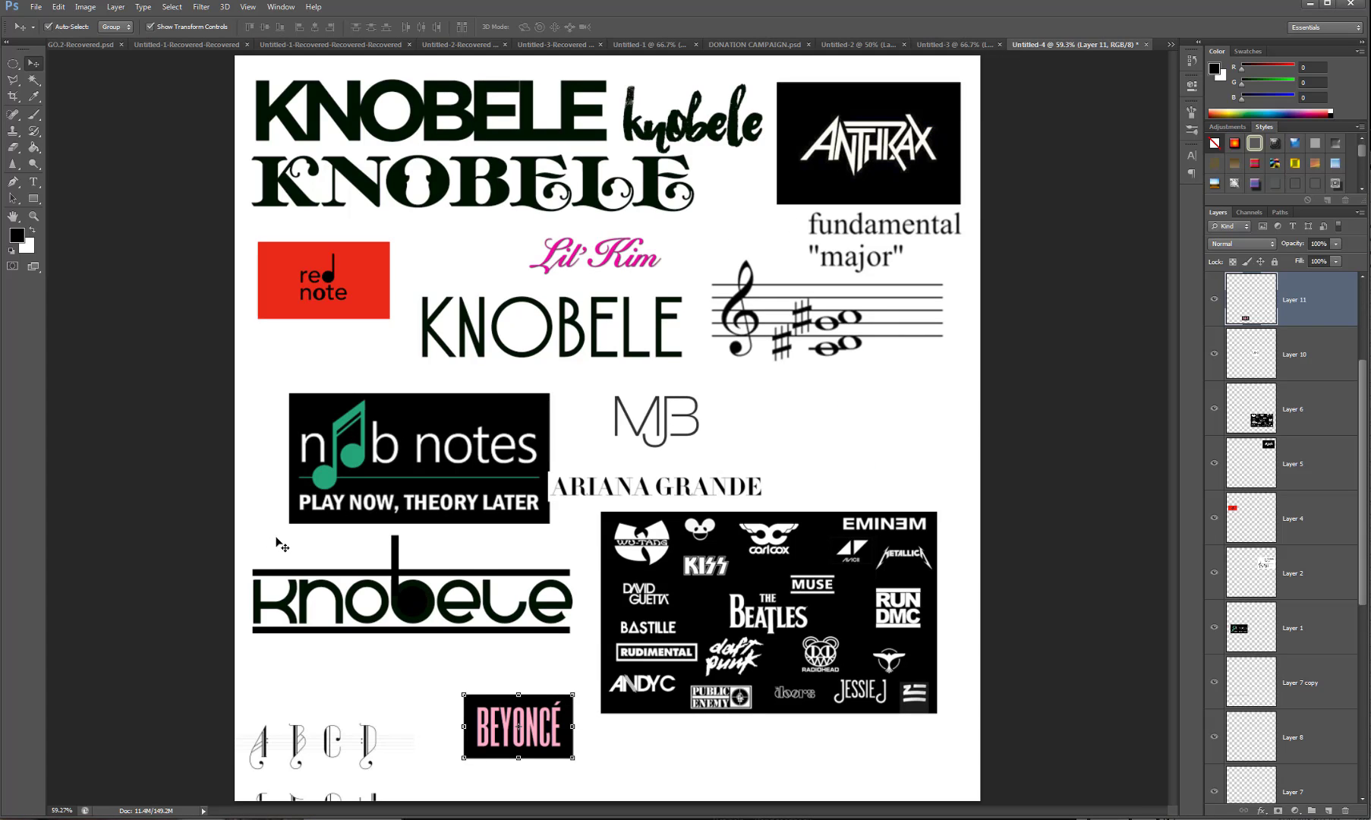
key(ctrl+v)
drag(682, 417, 462, 610)
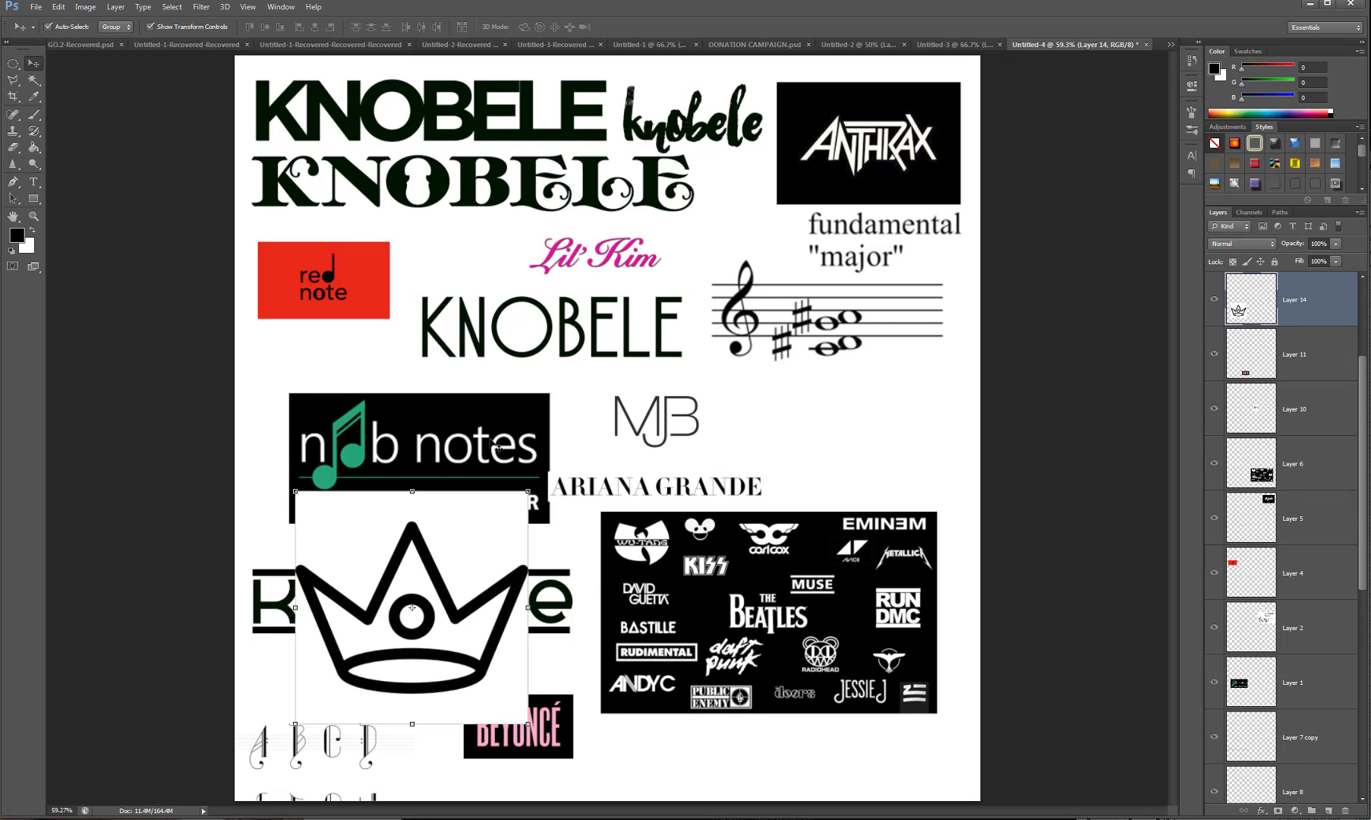
Hide the nob notes logo layer and move the crown image up into the free space above the rounded knobele logo.
click(497, 448)
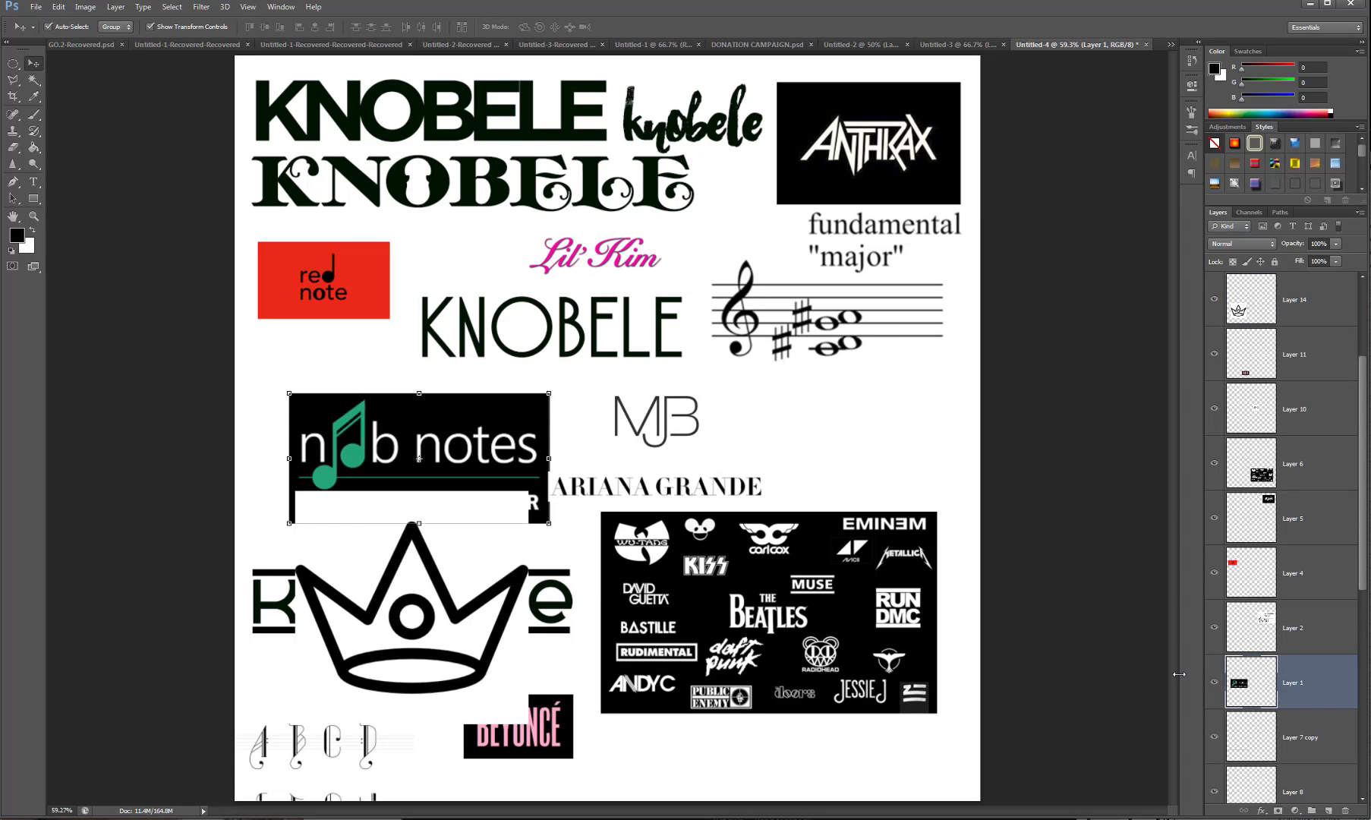
click(1214, 683)
click(466, 557)
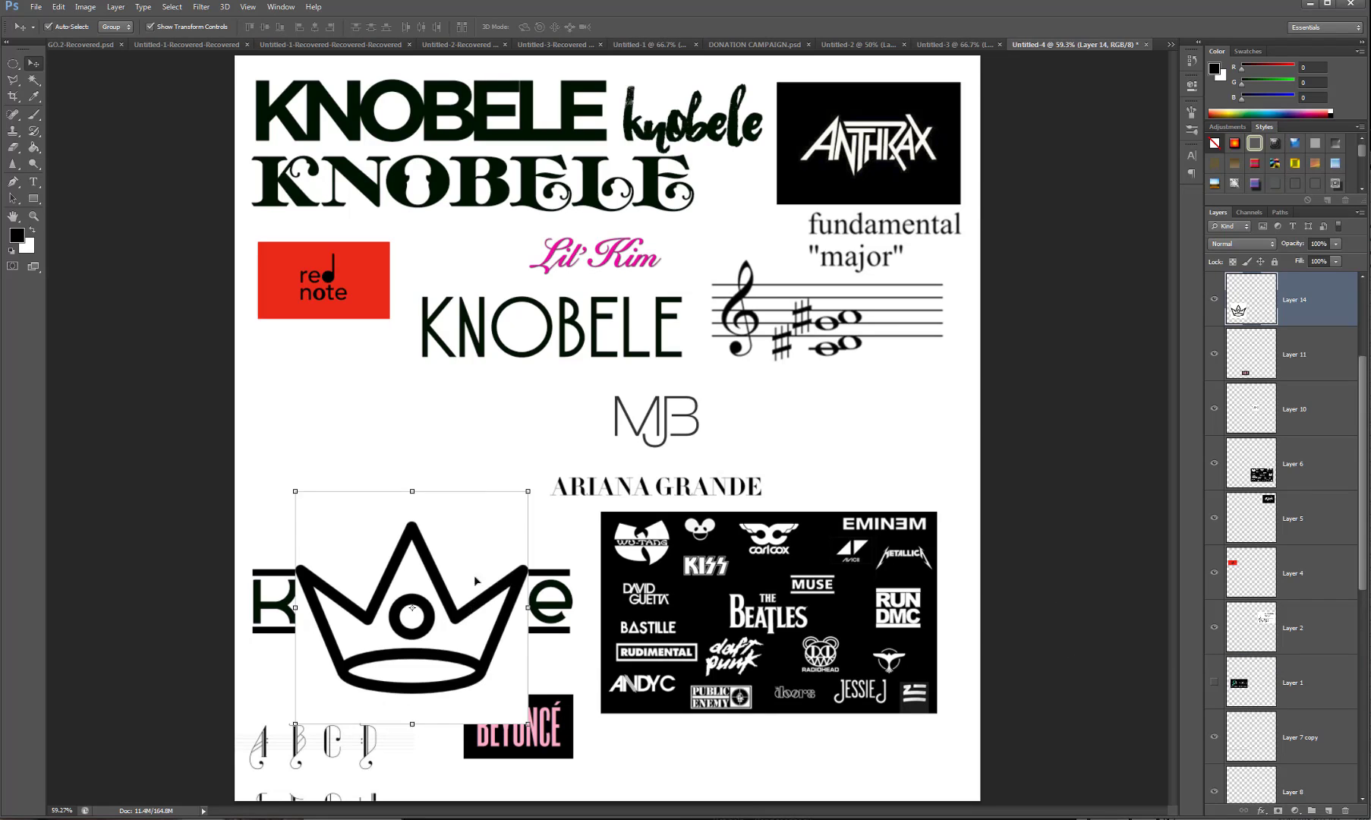
drag(447, 665, 447, 481)
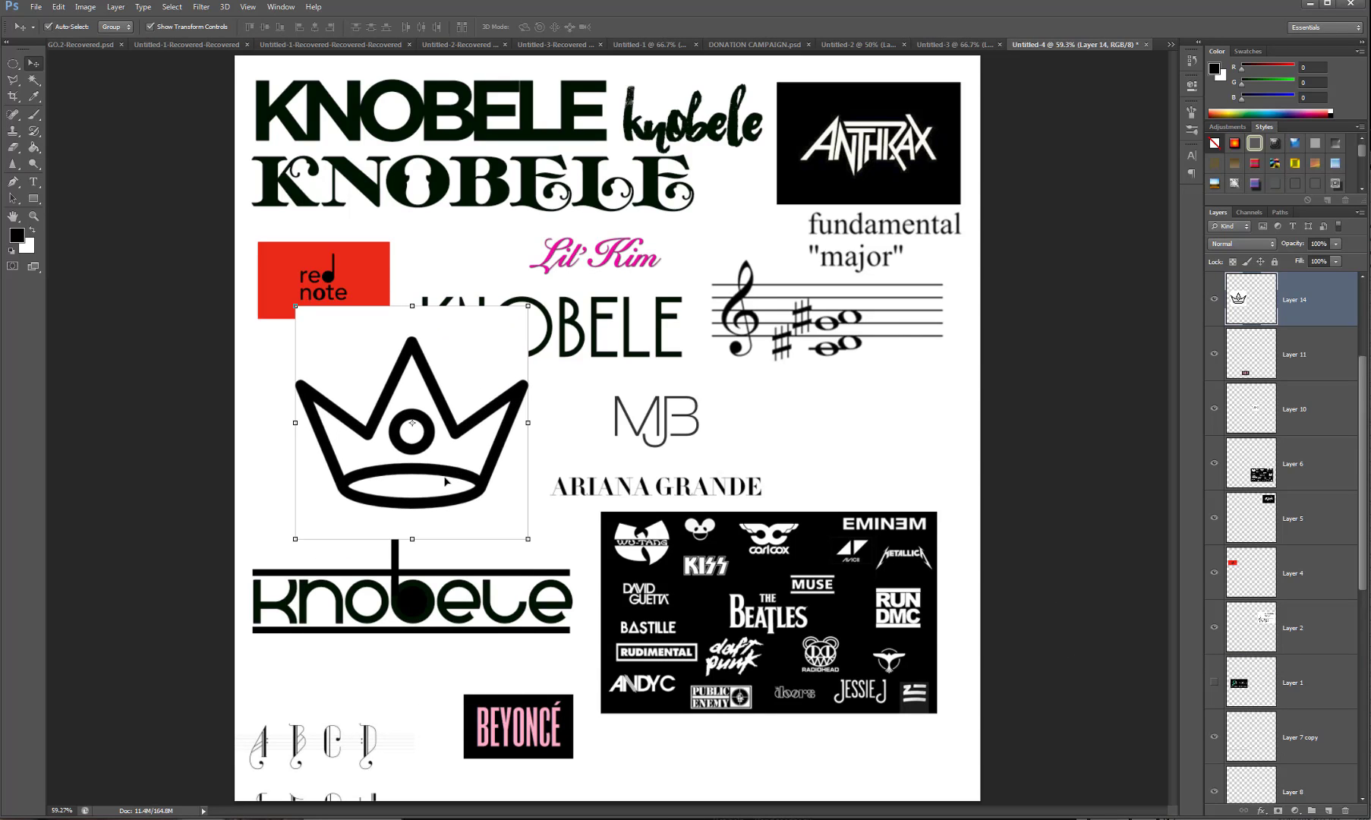
Delete the white background around the outside of the crown with the Magic Wand, and clear the selection.
click(34, 79)
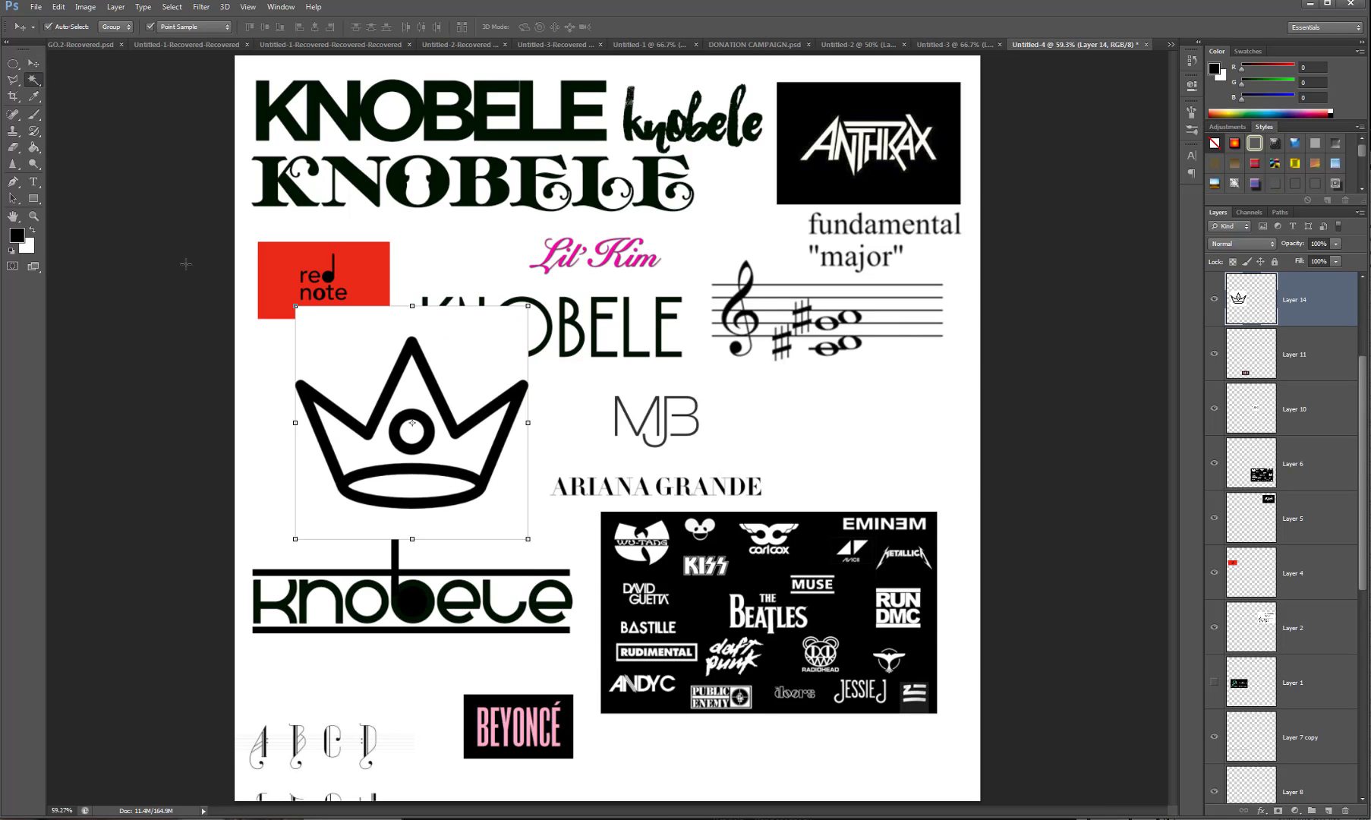
click(506, 492)
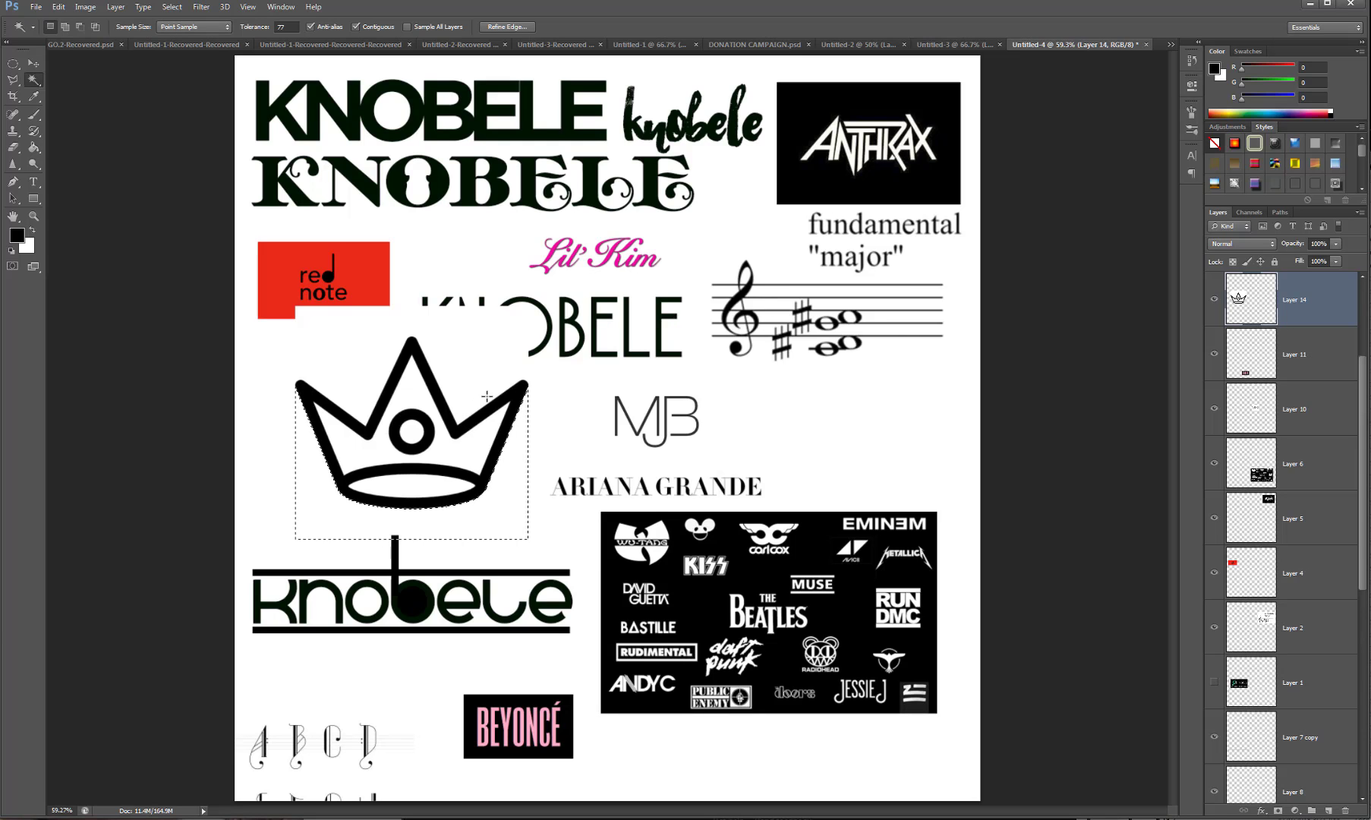
key(Delete)
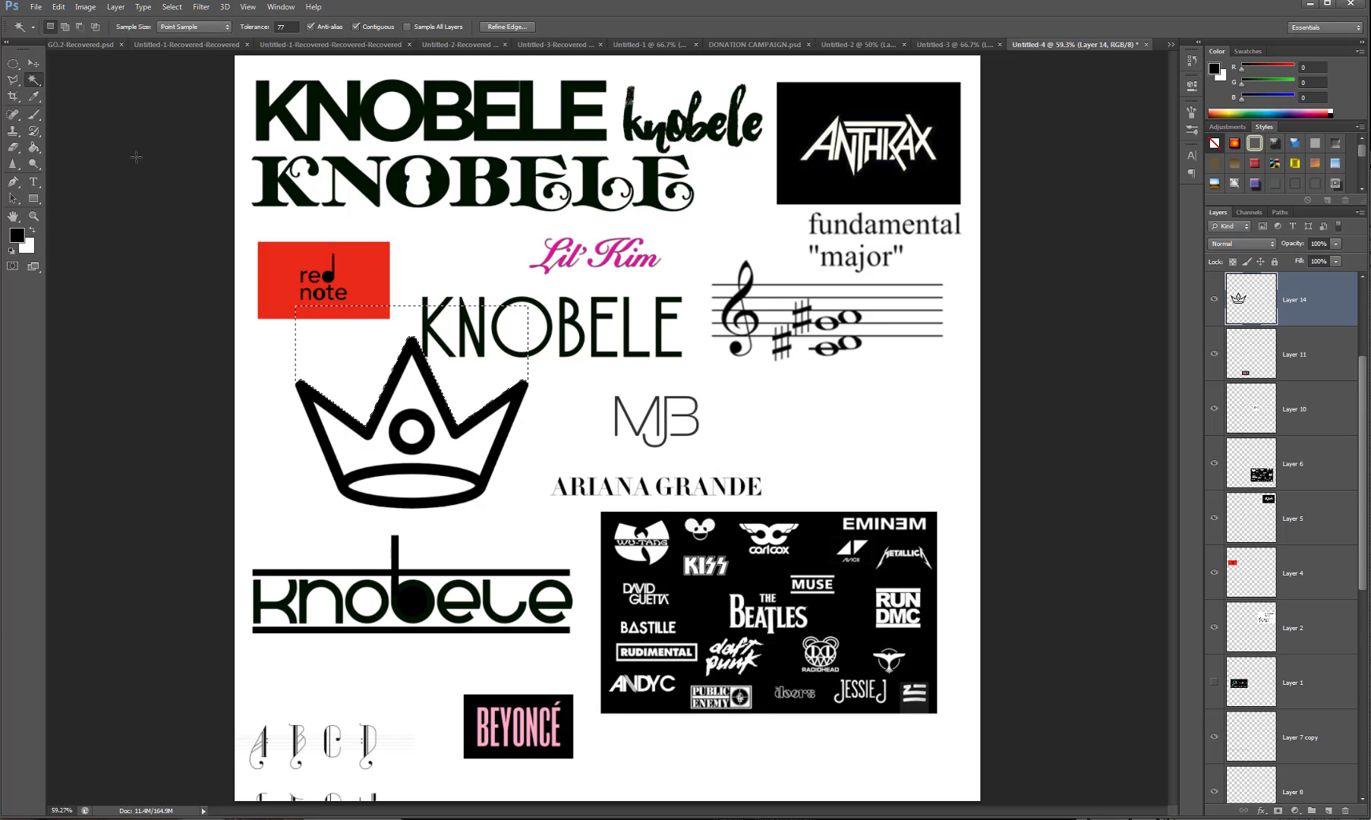
click(162, 9)
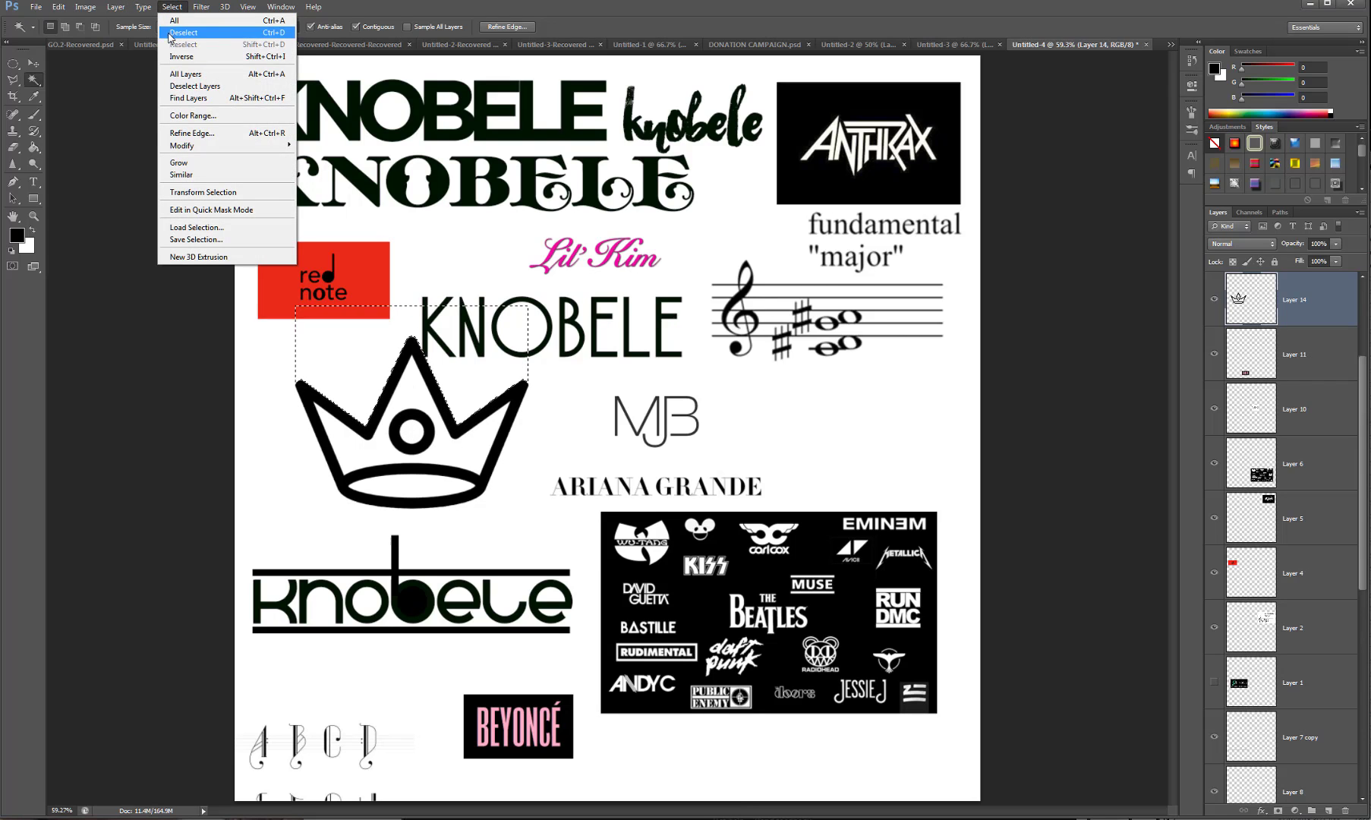
click(176, 32)
Scale the crown proportionally to about 60% and centre it just above the vertical stem of the b.
click(34, 63)
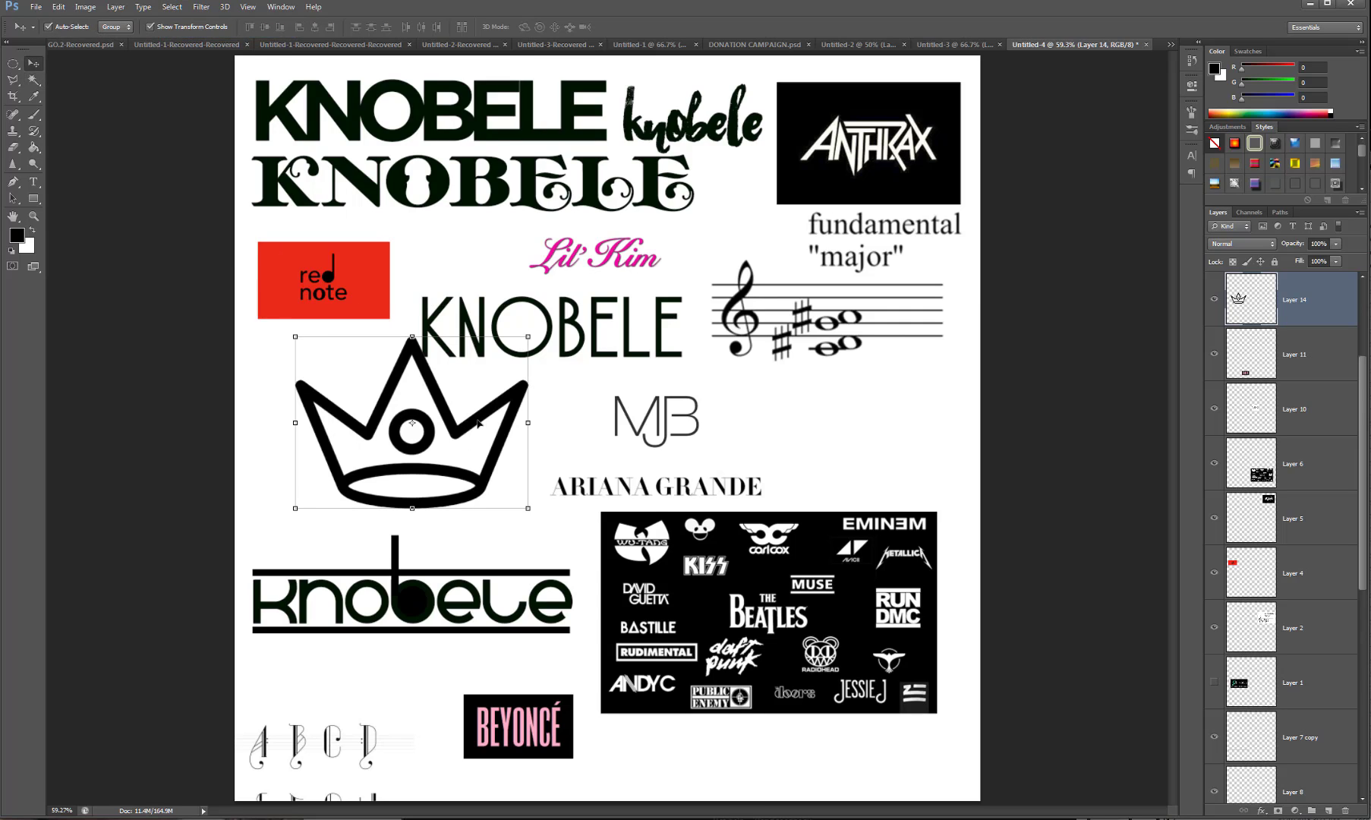
drag(478, 423, 473, 447)
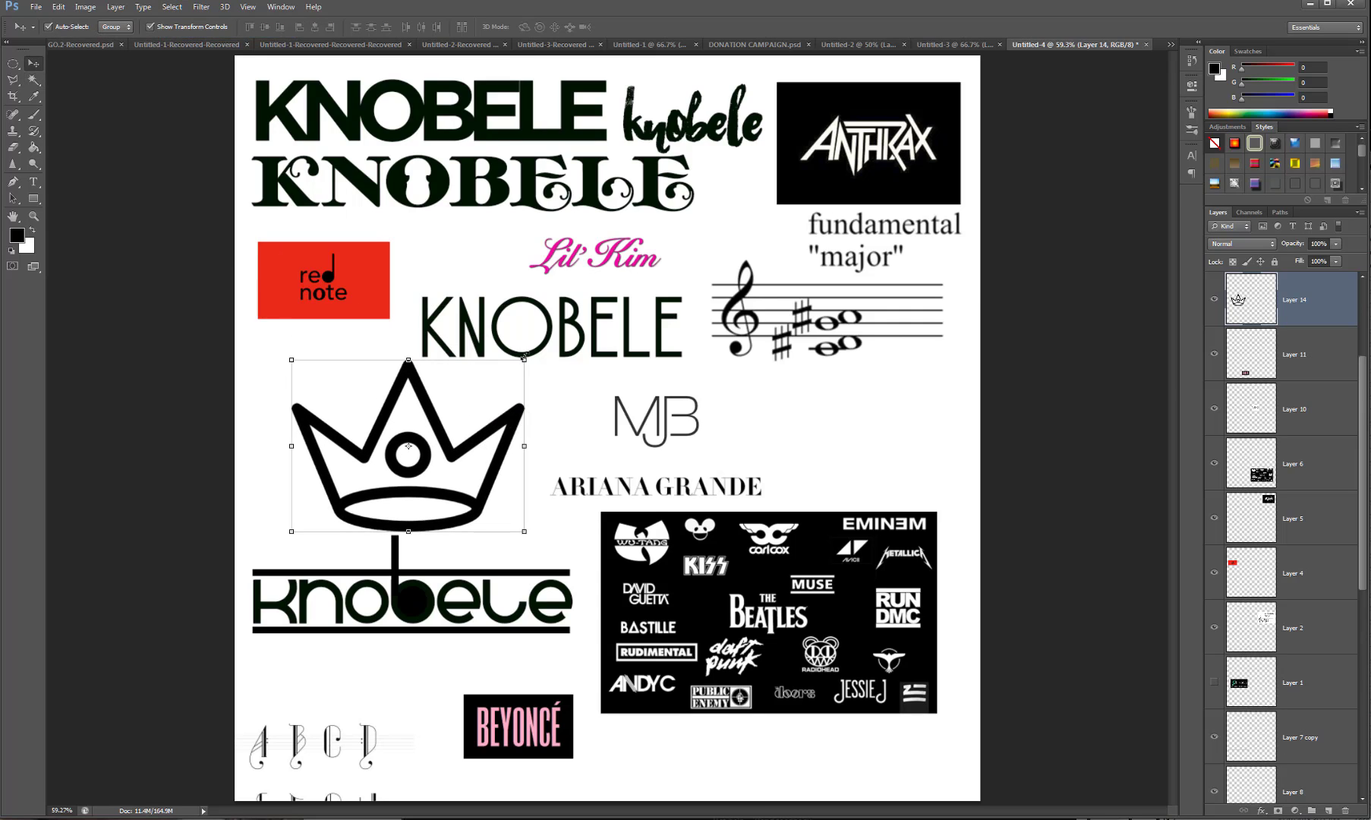
click(526, 355)
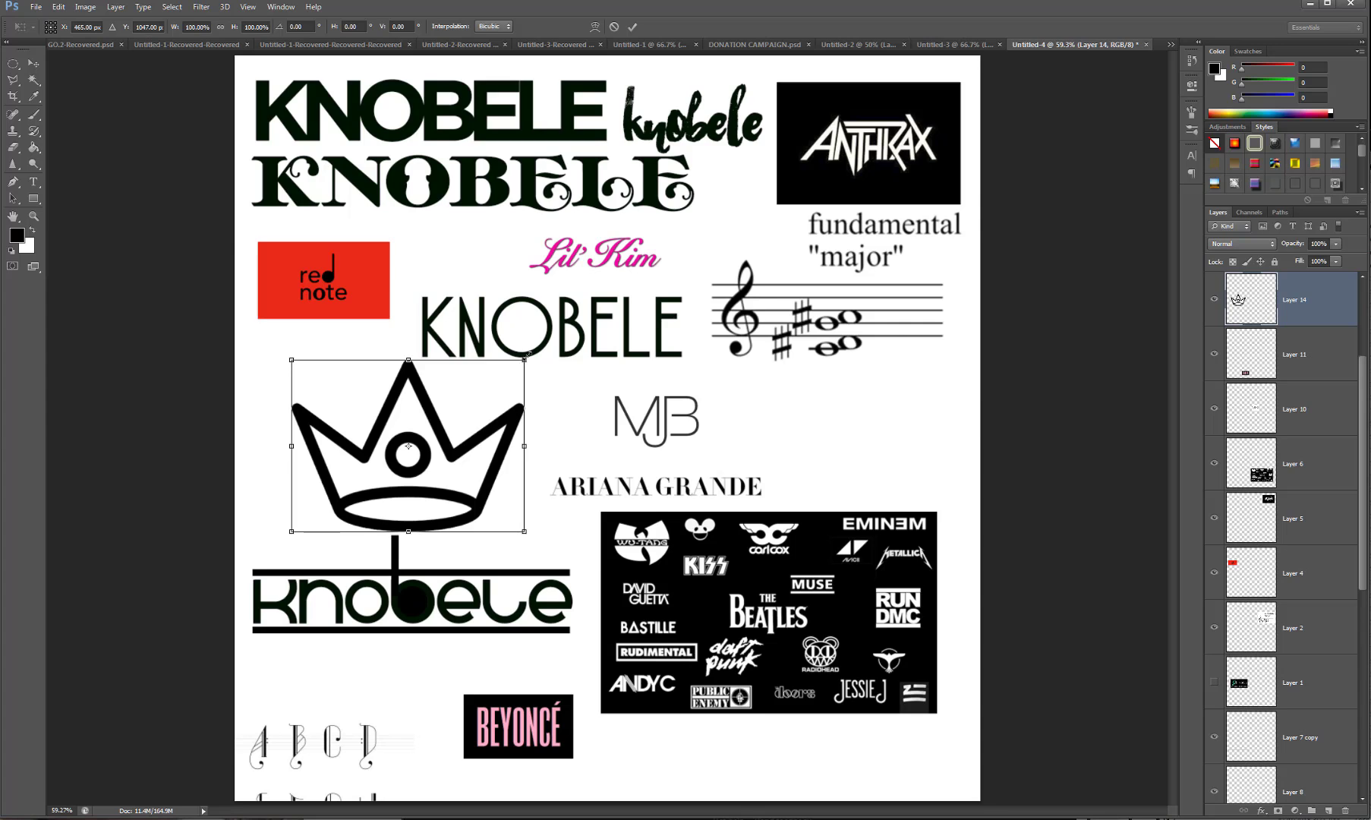
drag(527, 355, 431, 428)
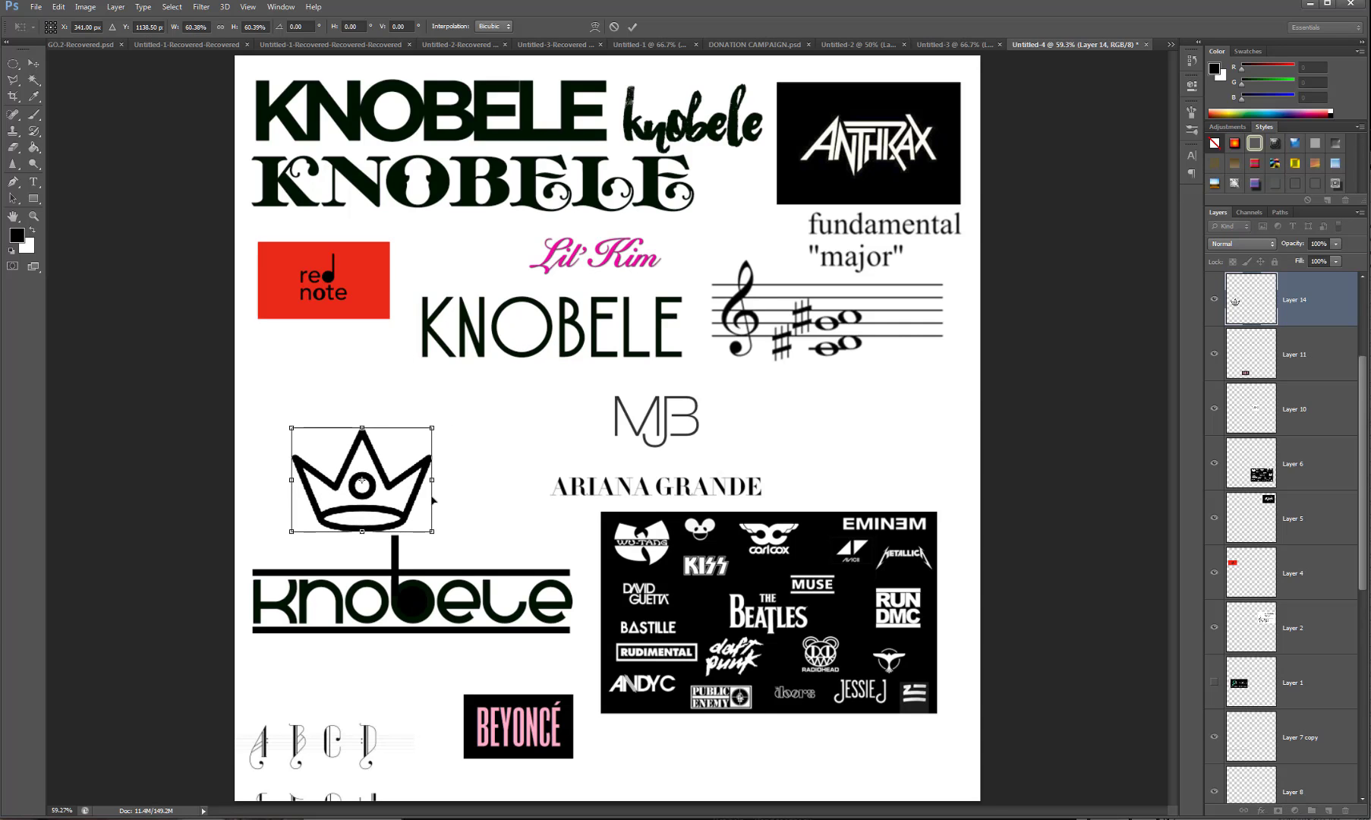
drag(410, 497, 454, 495)
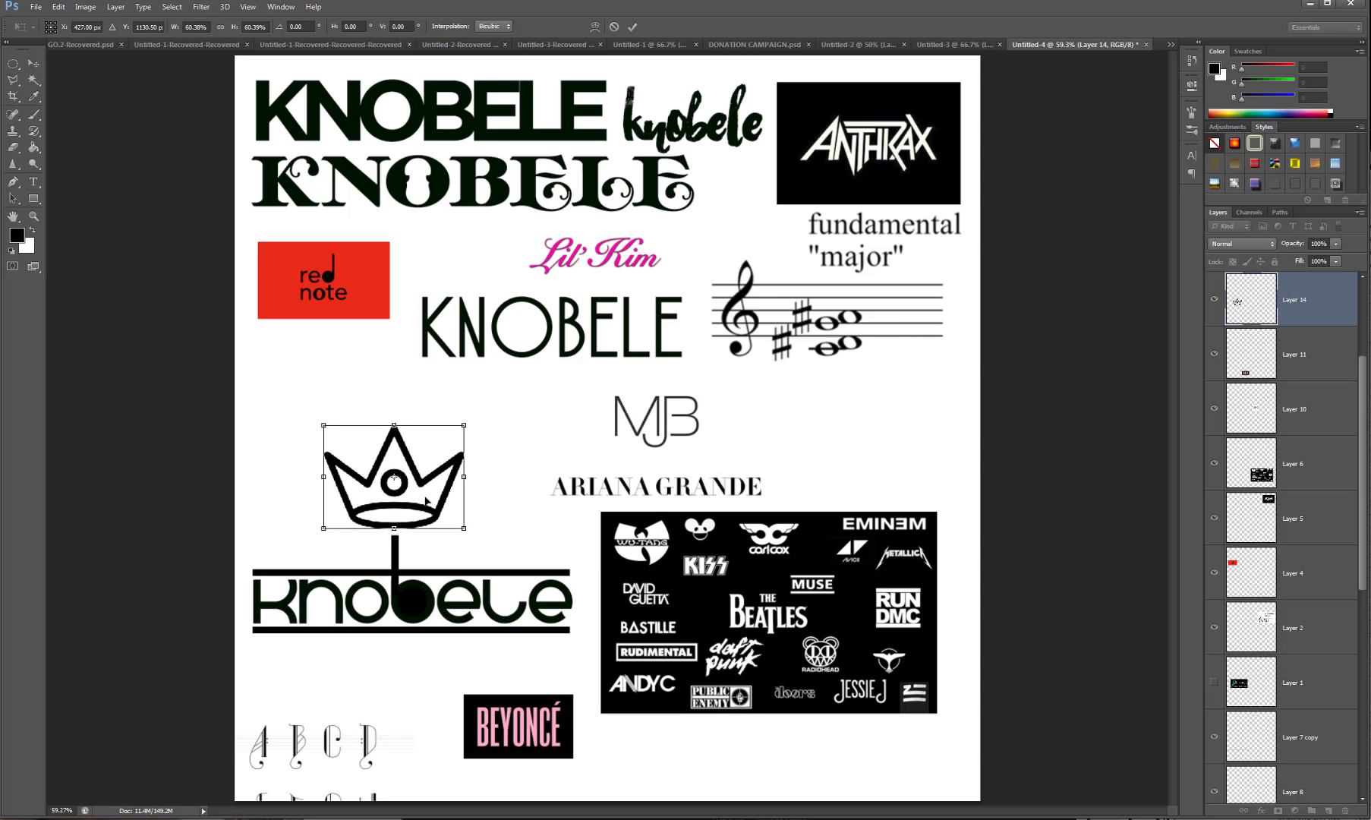
key(Return)
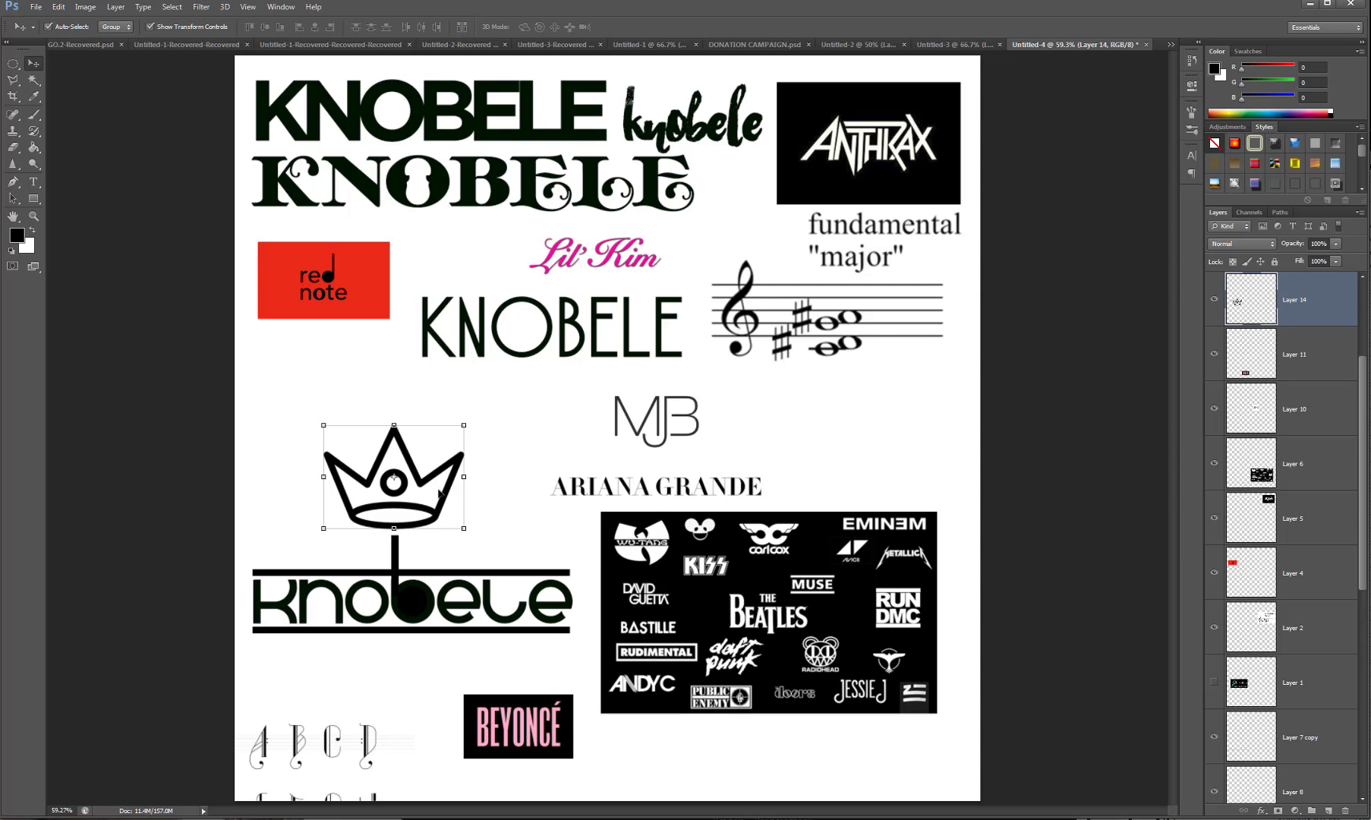
Shrink the crown to about 28% and place it over the top of the k in the rounded knobele logo.
drag(439, 493, 488, 529)
click(531, 459)
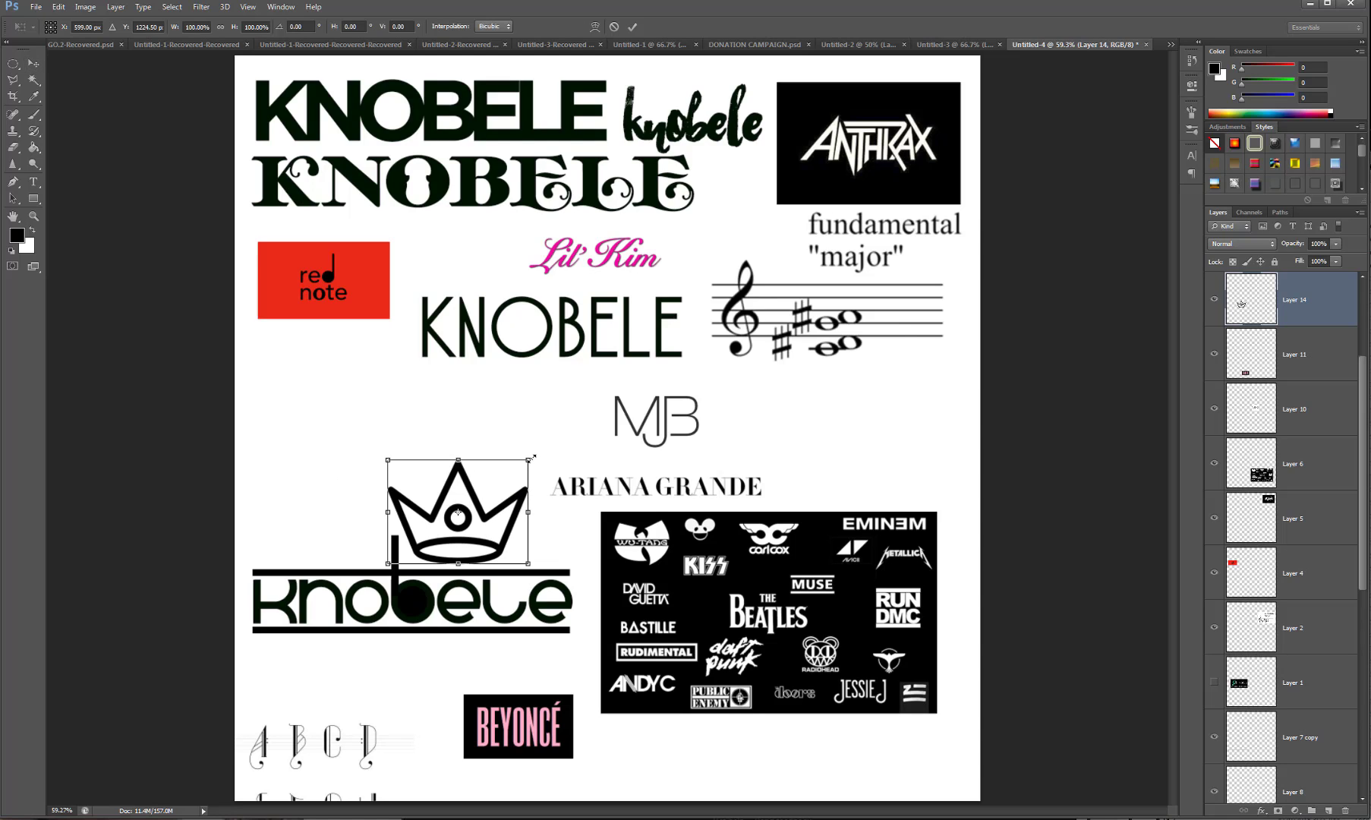
drag(531, 458, 387, 565)
drag(364, 565, 287, 586)
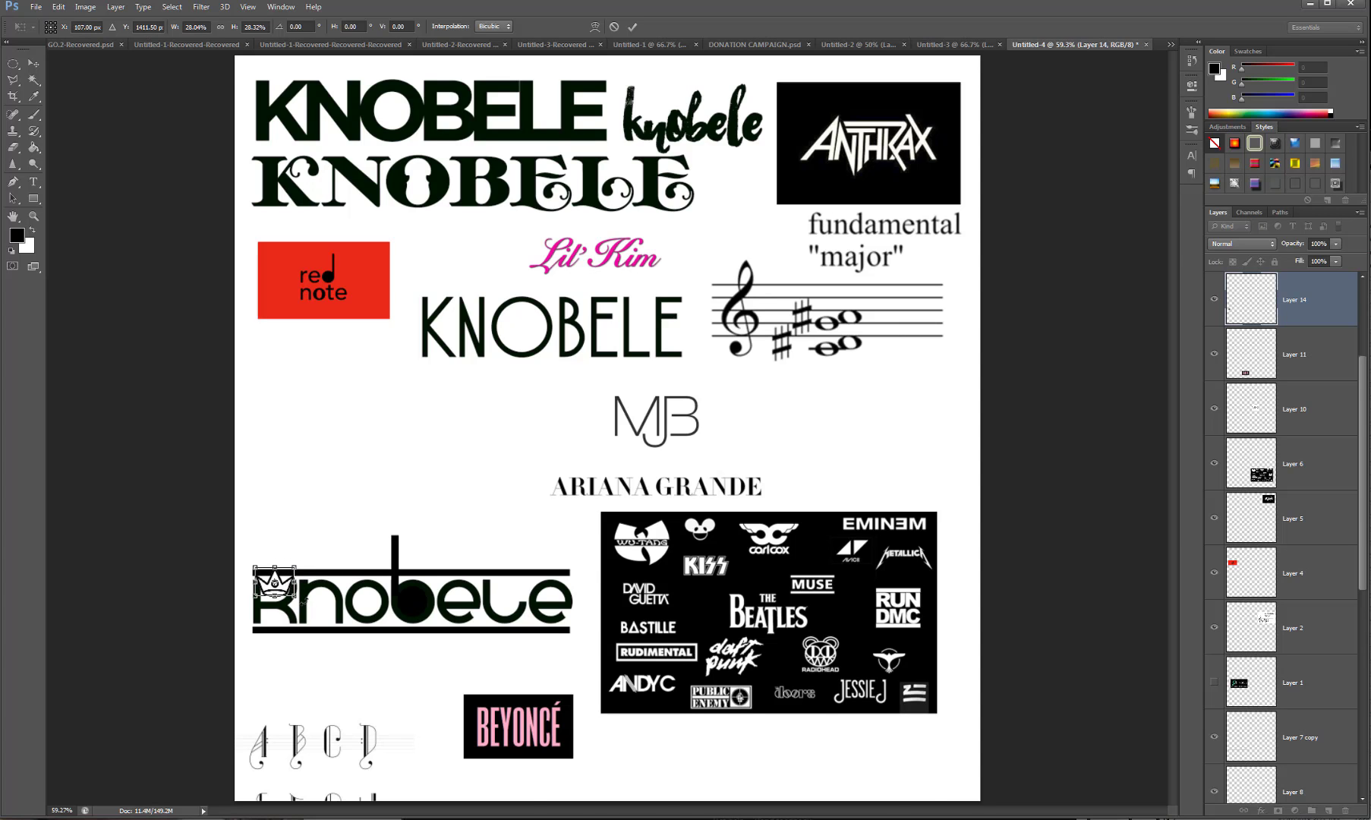
scroll(302, 599, up, 7)
scroll(303, 599, up, 5)
key(Return)
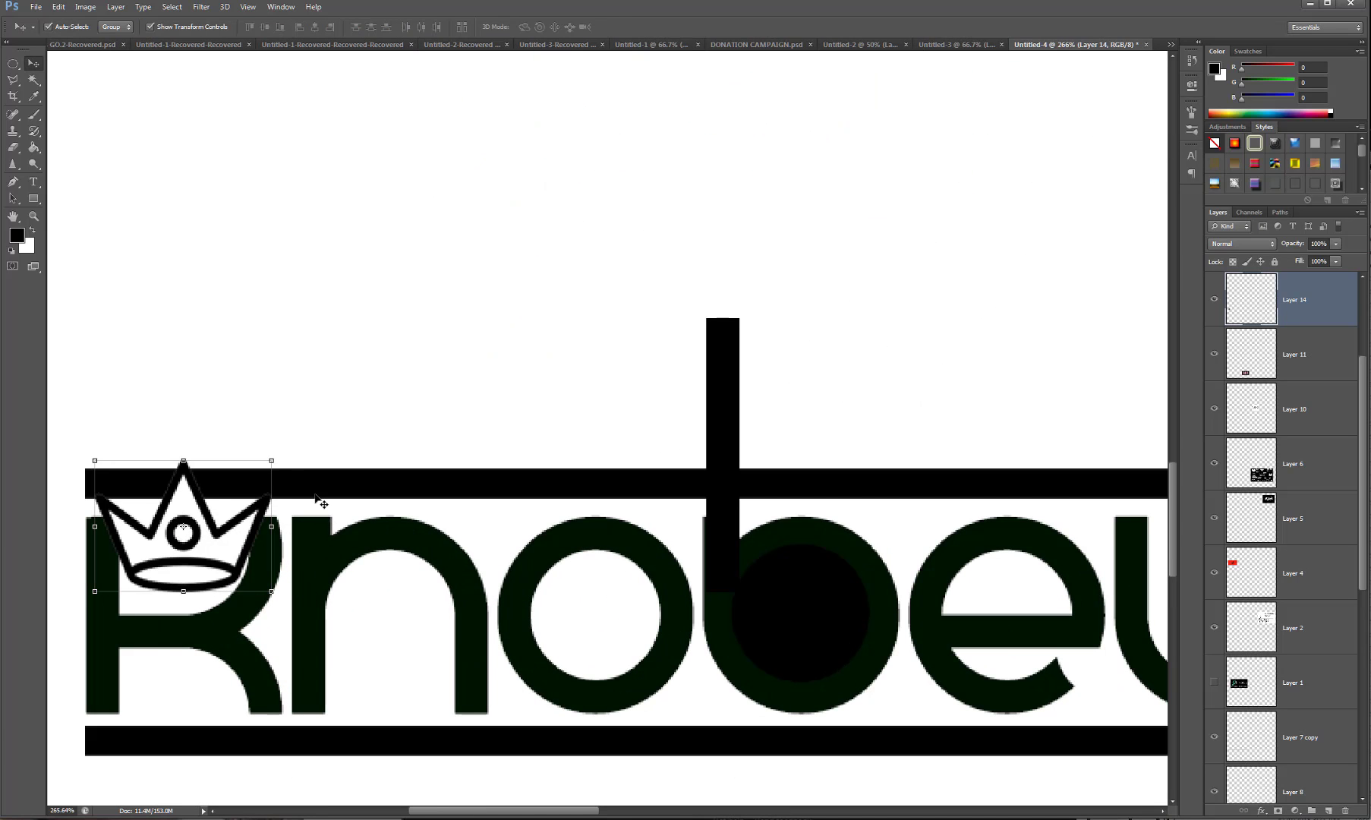
Scale the crown proportionally to about 64% and fit it inside the upper opening of the k in the rounded knobele logo.
drag(272, 459, 202, 513)
drag(177, 567, 209, 576)
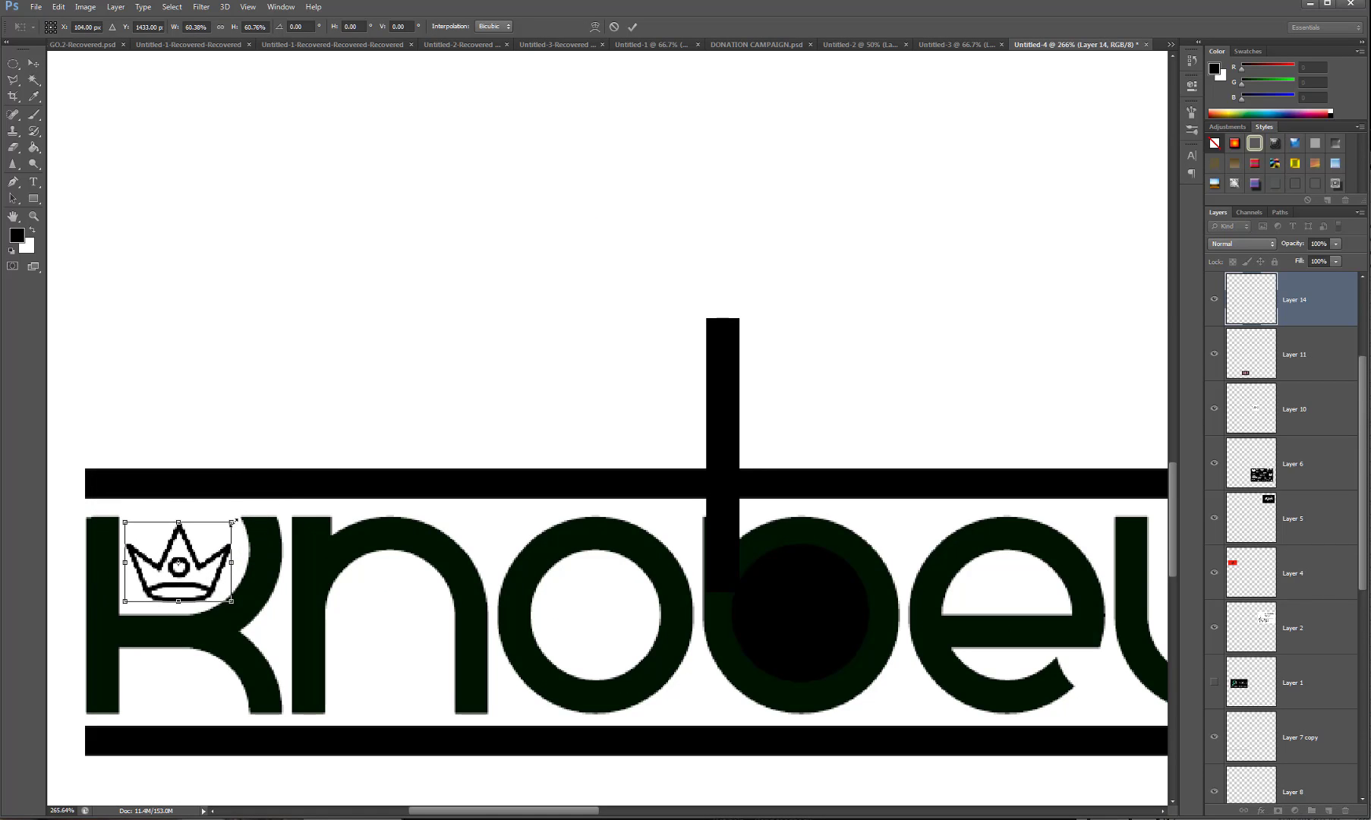
drag(232, 522, 239, 516)
drag(218, 568, 212, 568)
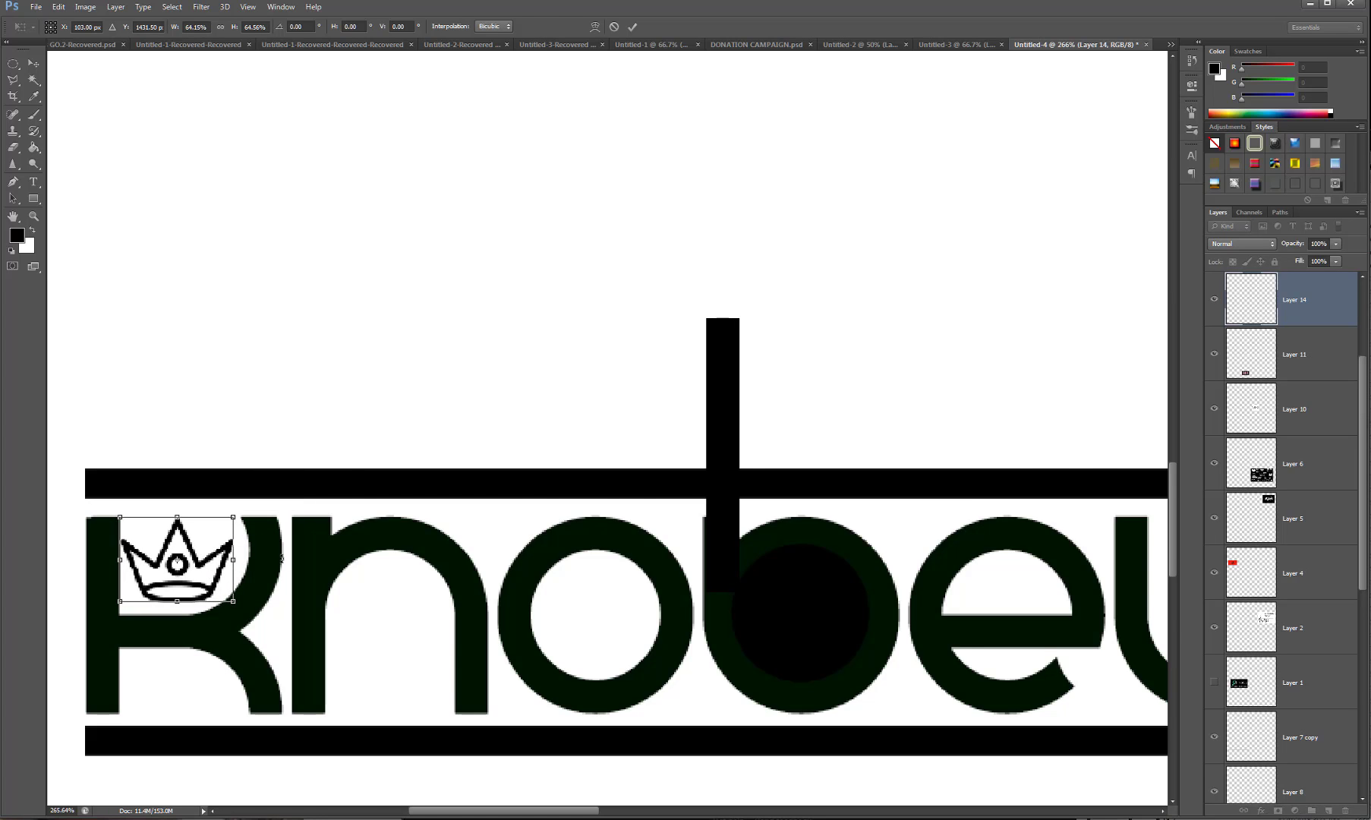
key(Return)
click(476, 347)
scroll(476, 346, down, 7)
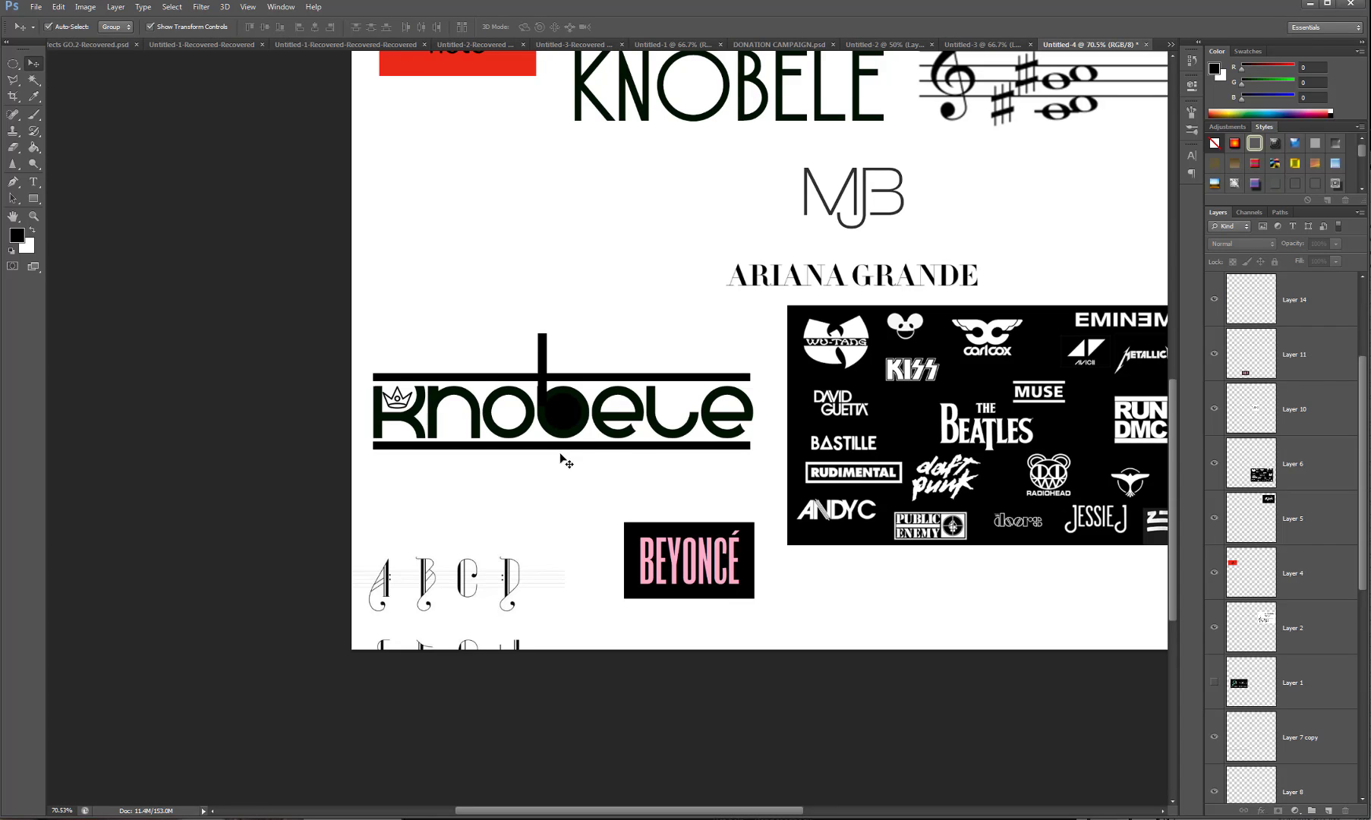
Duplicate the crown layer and place the copy inside the o of the rounded knobele logo.
scroll(555, 483, down, 3)
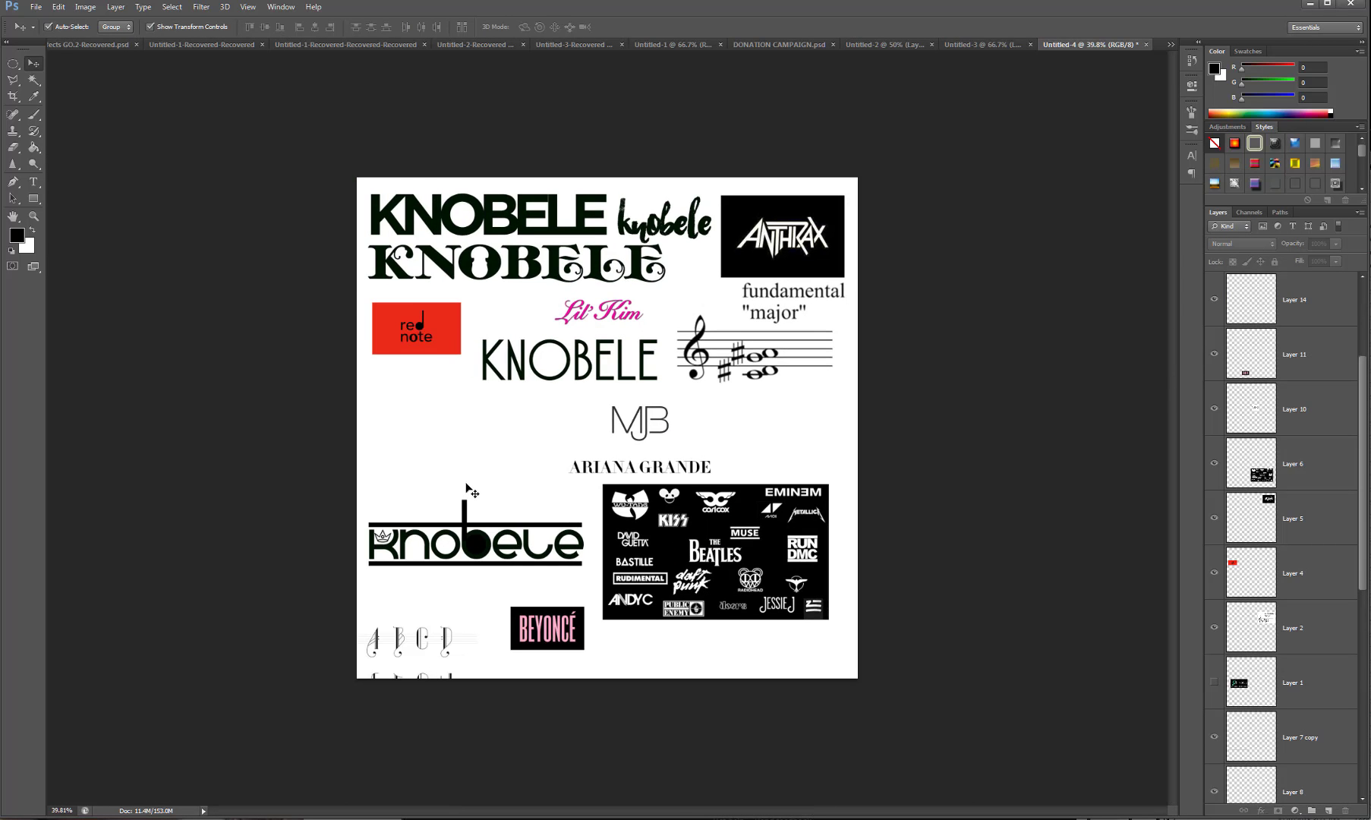
scroll(470, 489, up, 2)
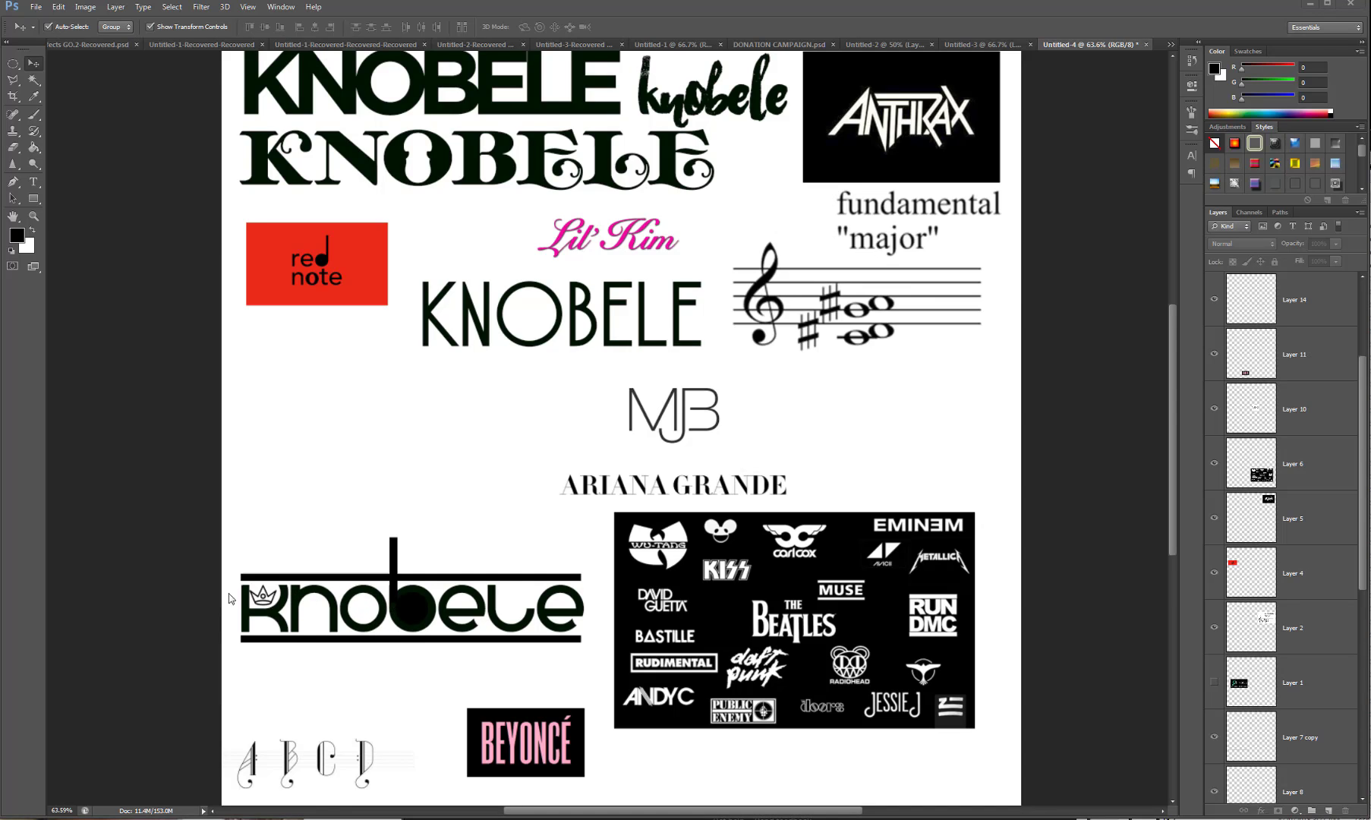
click(261, 598)
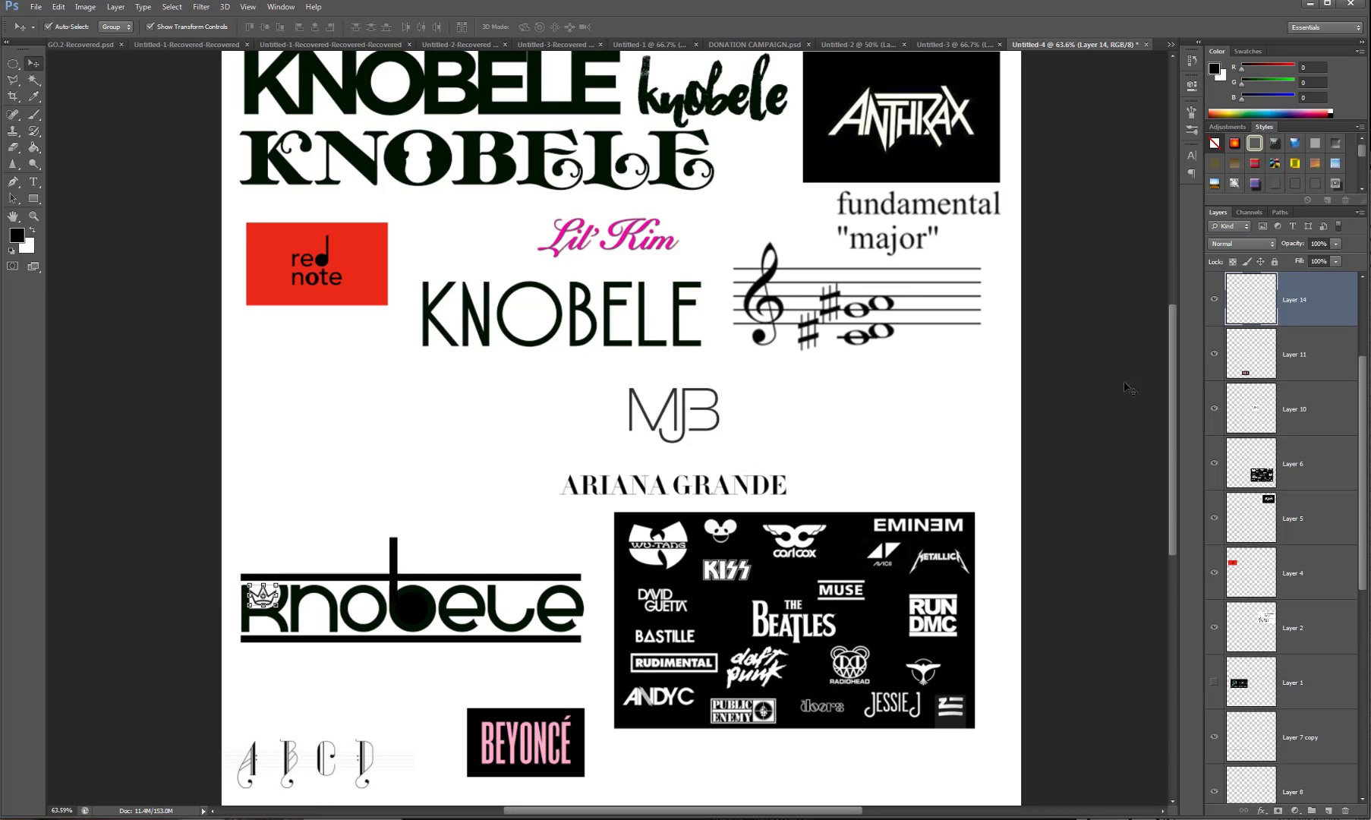
drag(1336, 303, 1330, 809)
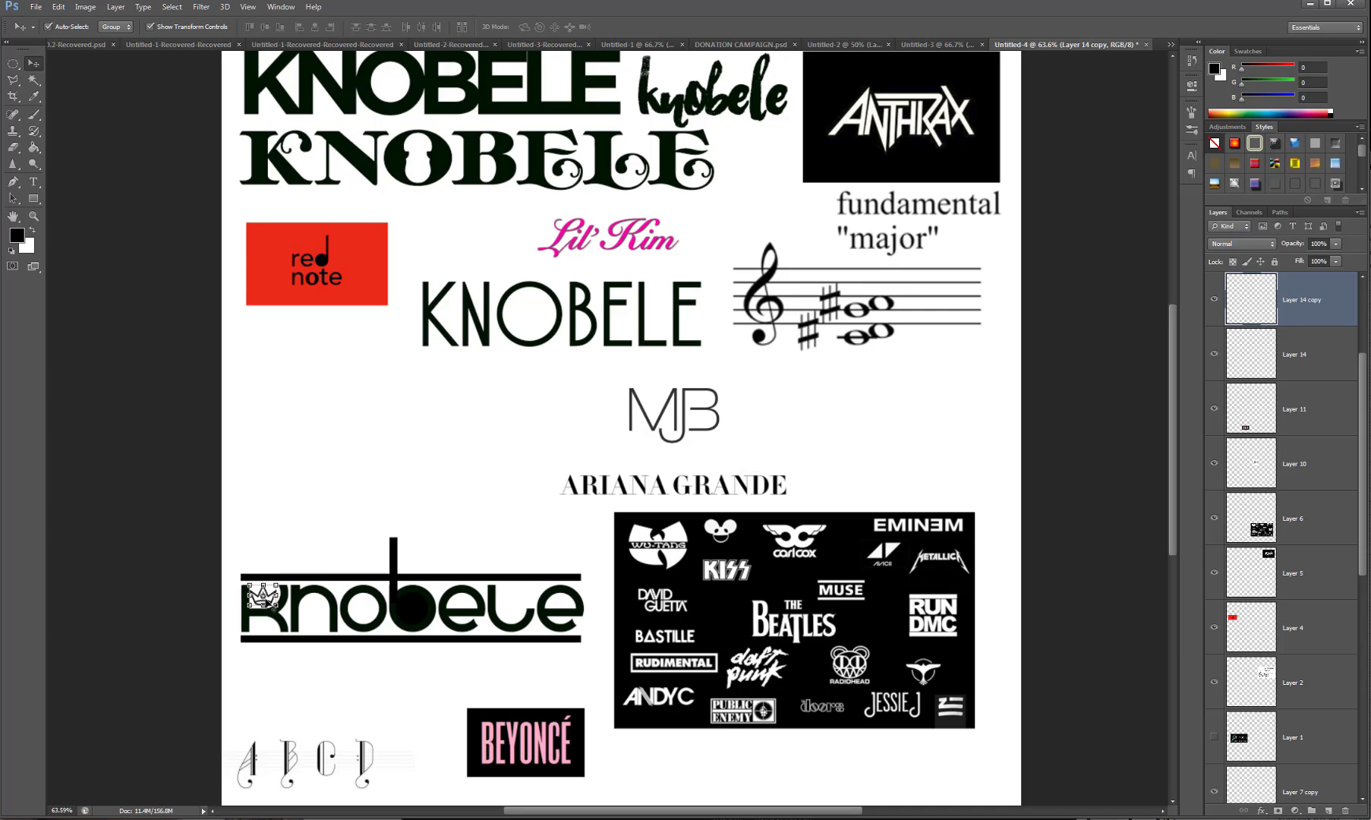
key(ctrl+t)
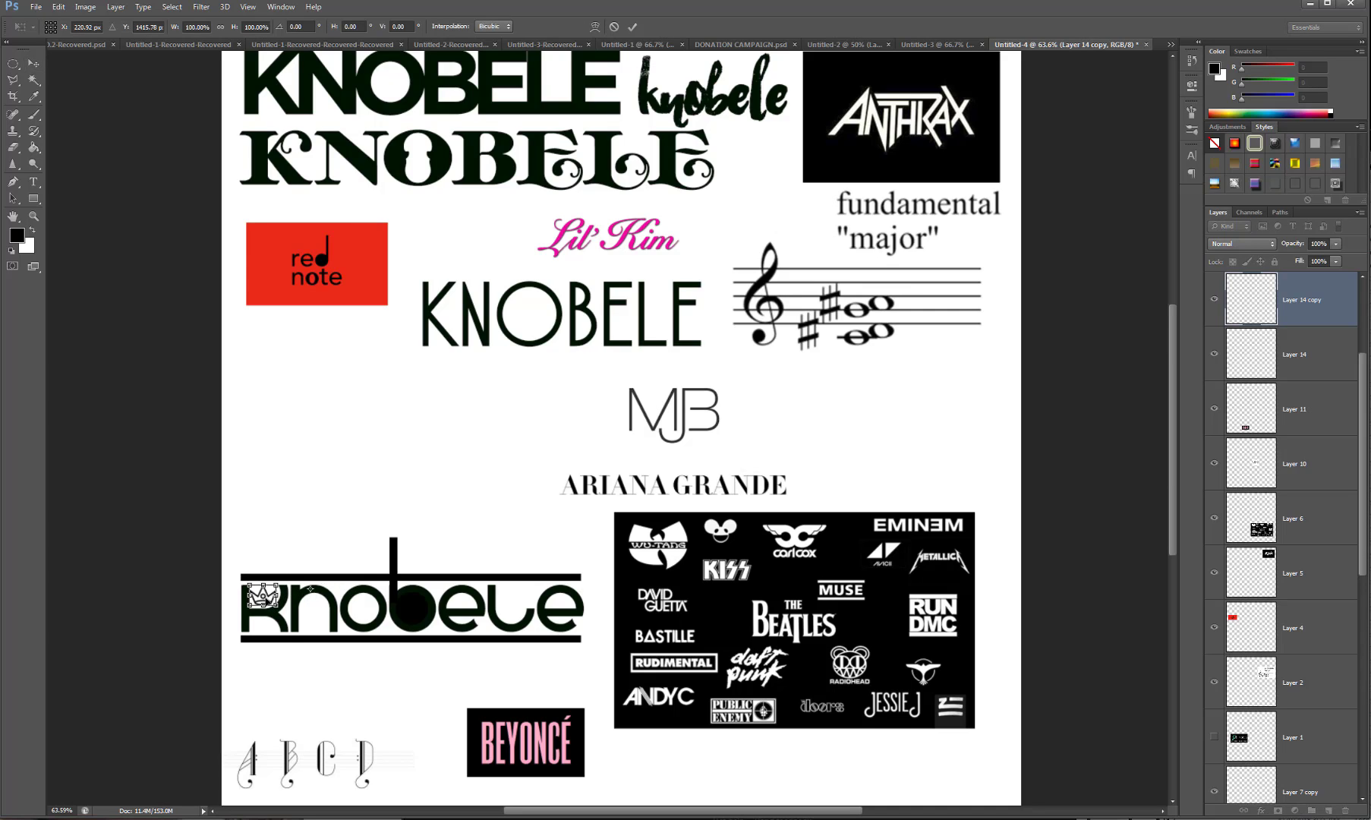
drag(262, 596, 363, 605)
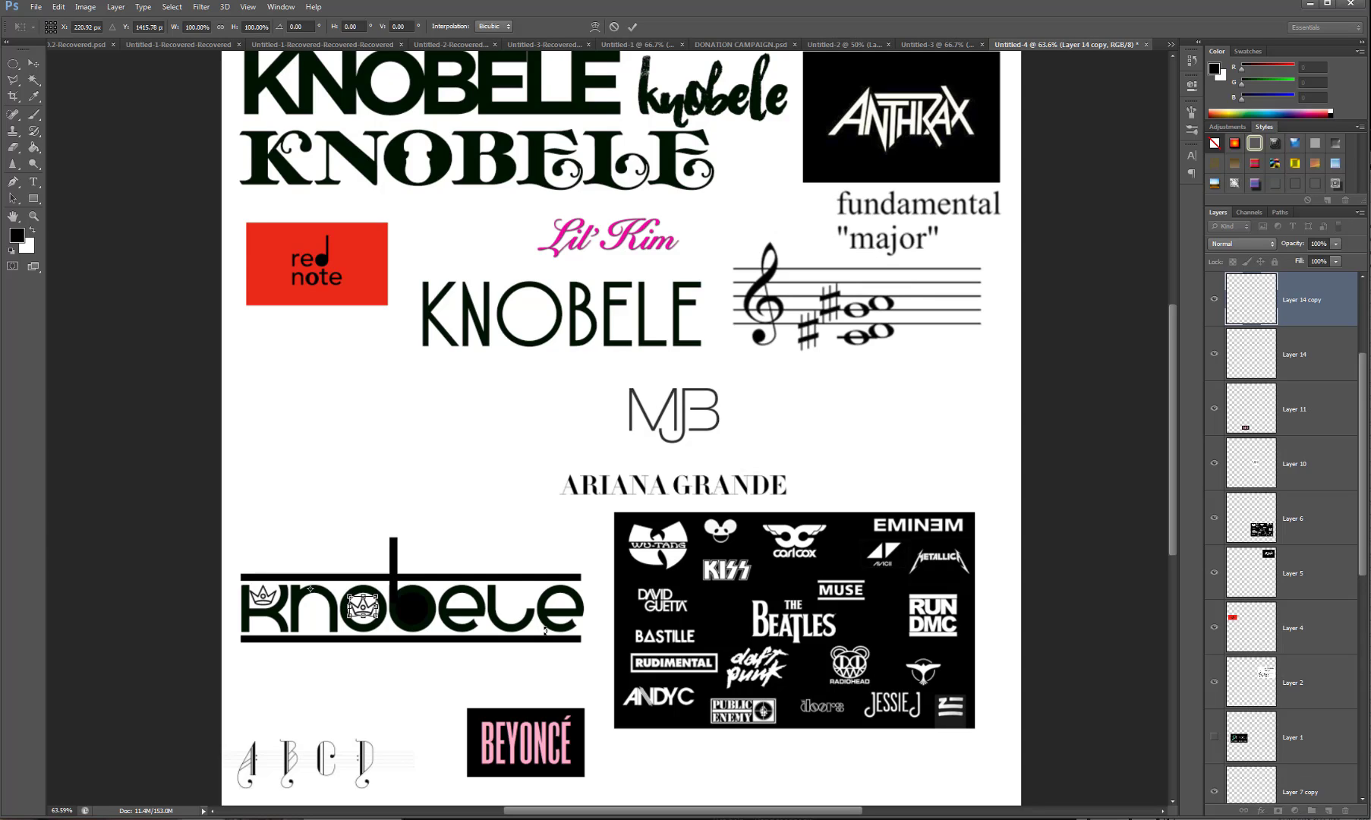
key(Return)
click(392, 676)
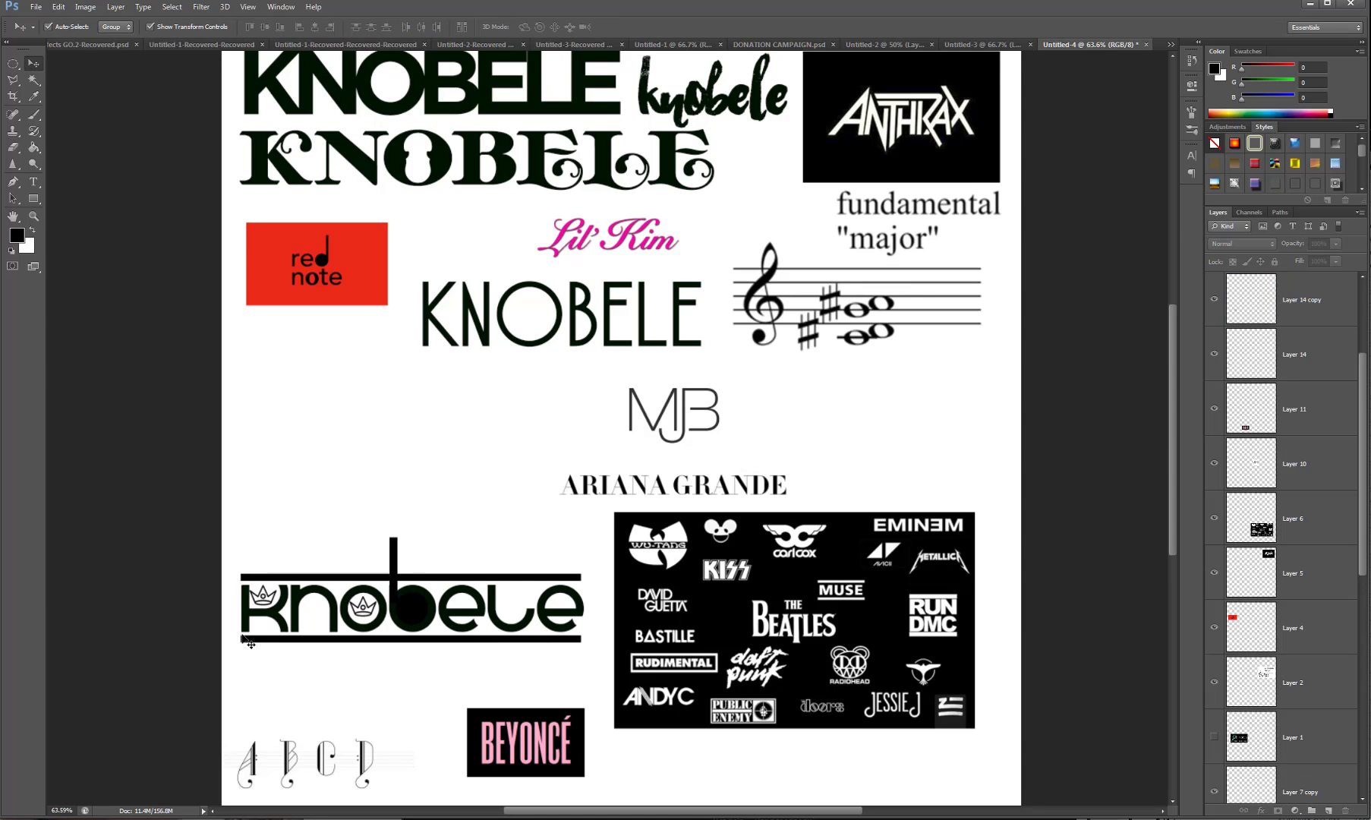
Hide the original crown layer on the k and clear the layer selection.
click(267, 605)
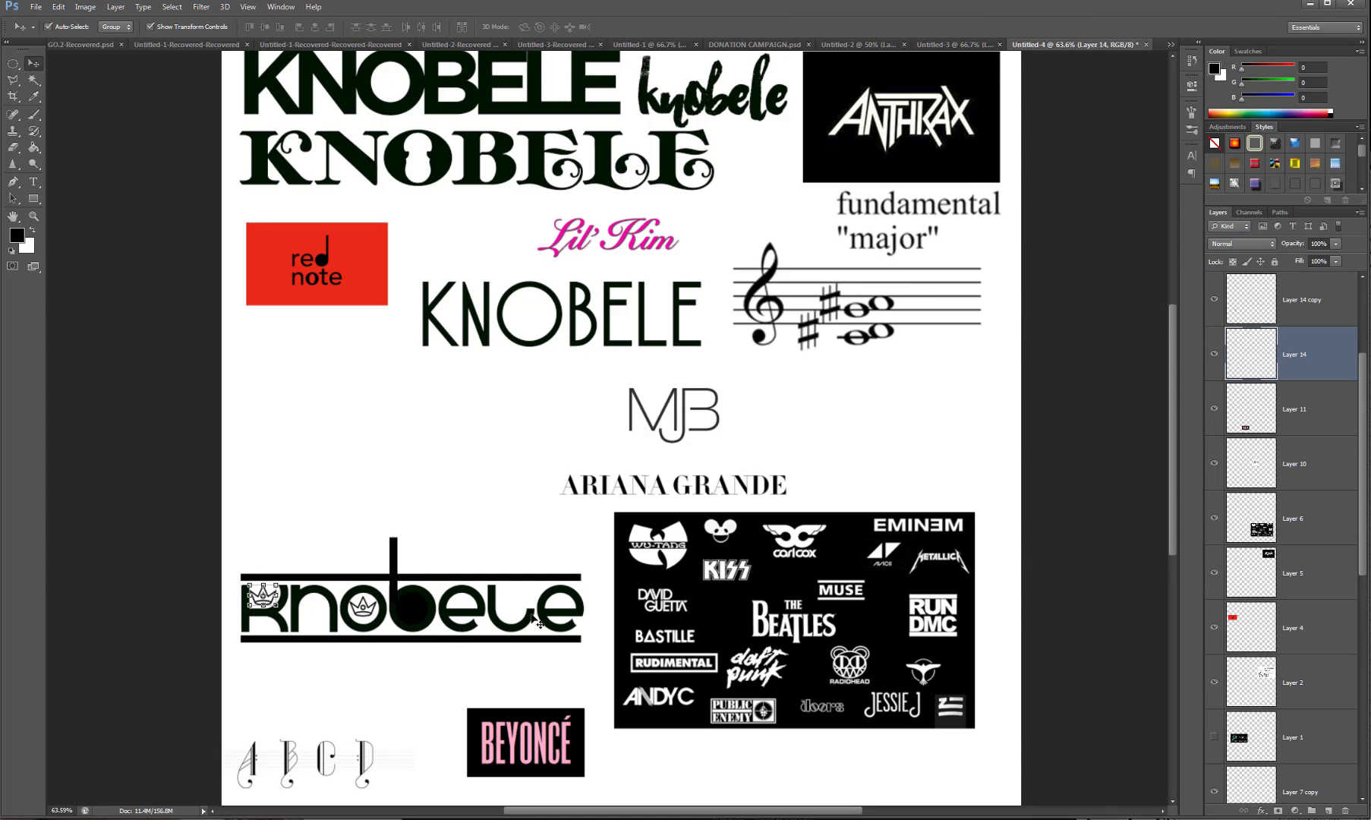
click(1215, 354)
click(453, 673)
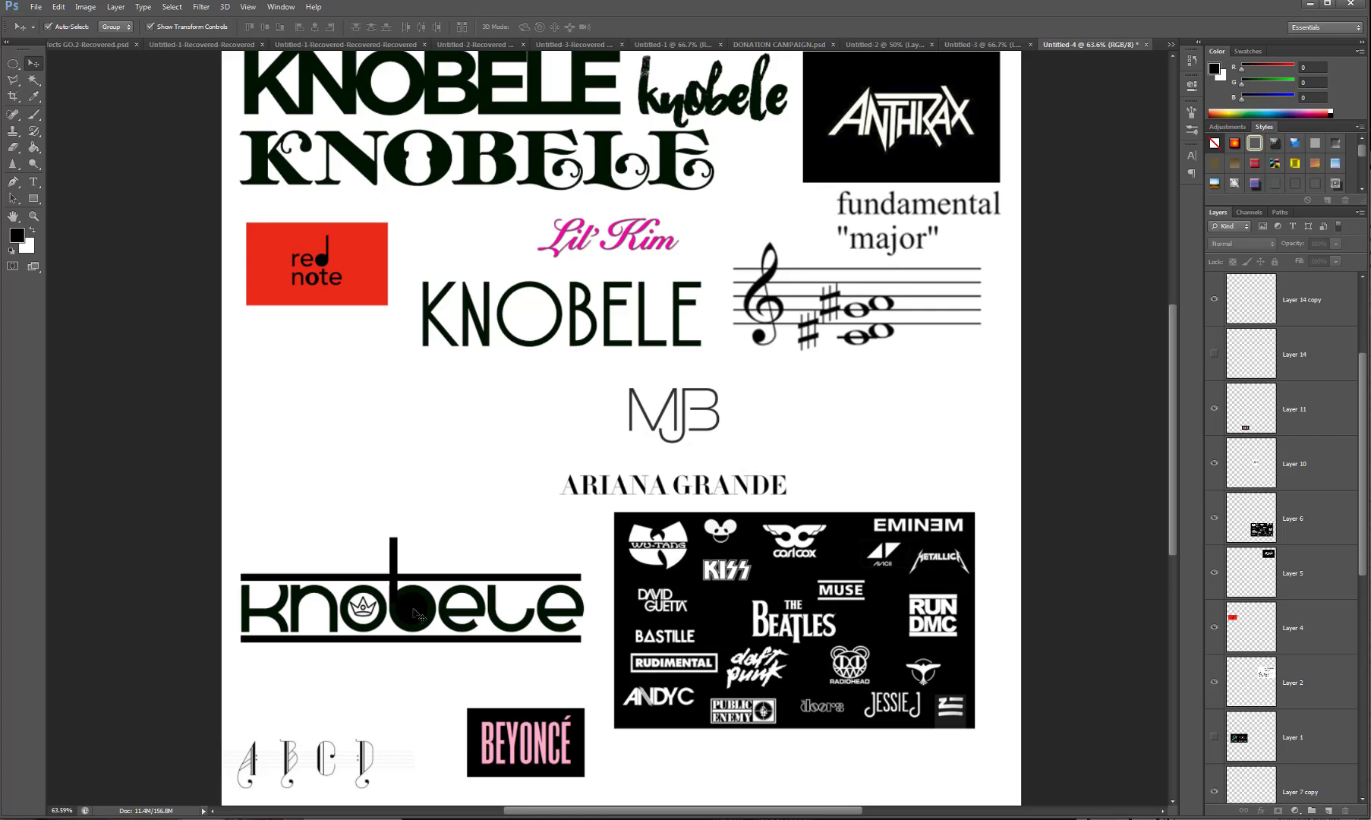
Invert the colours of the crown copy inside the o and deselect its layer.
click(371, 615)
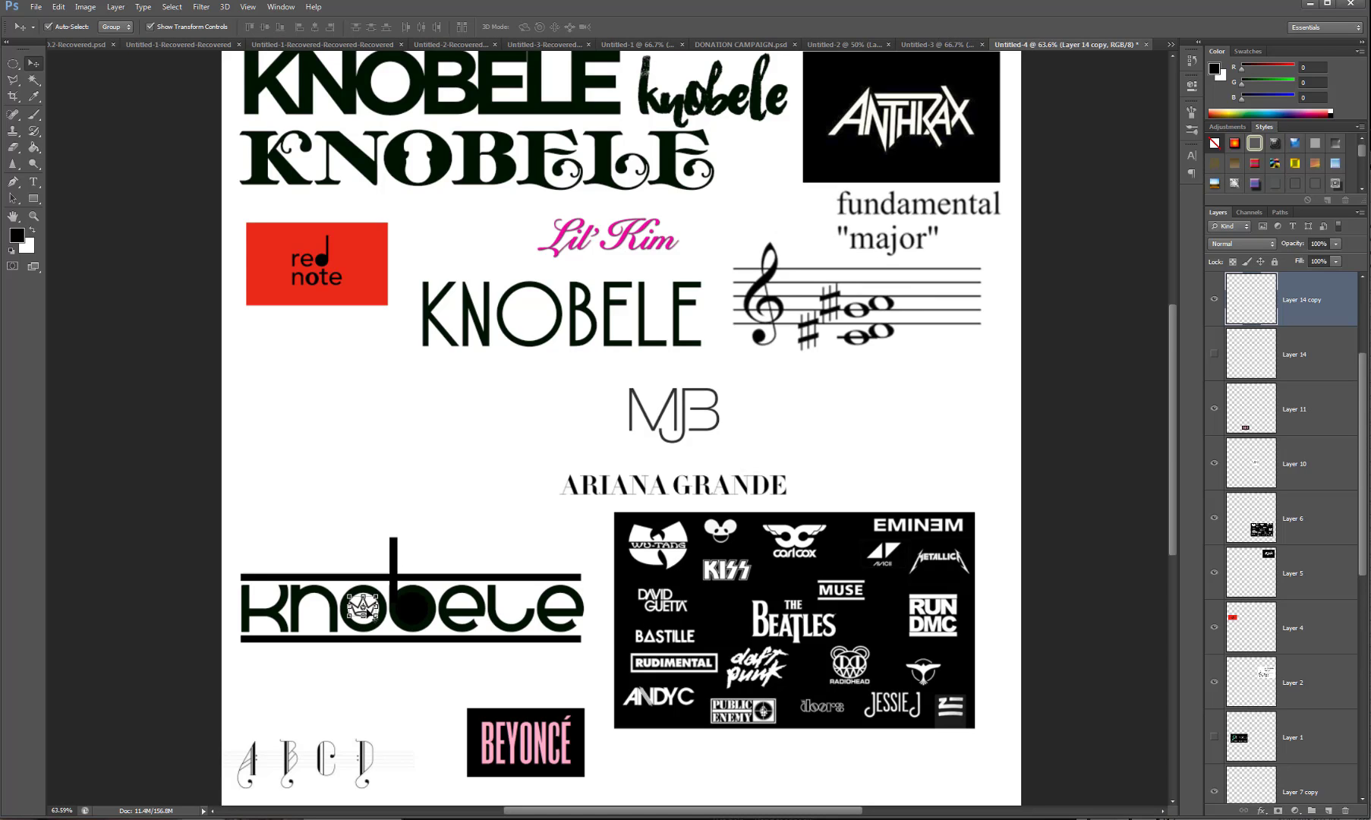
click(86, 7)
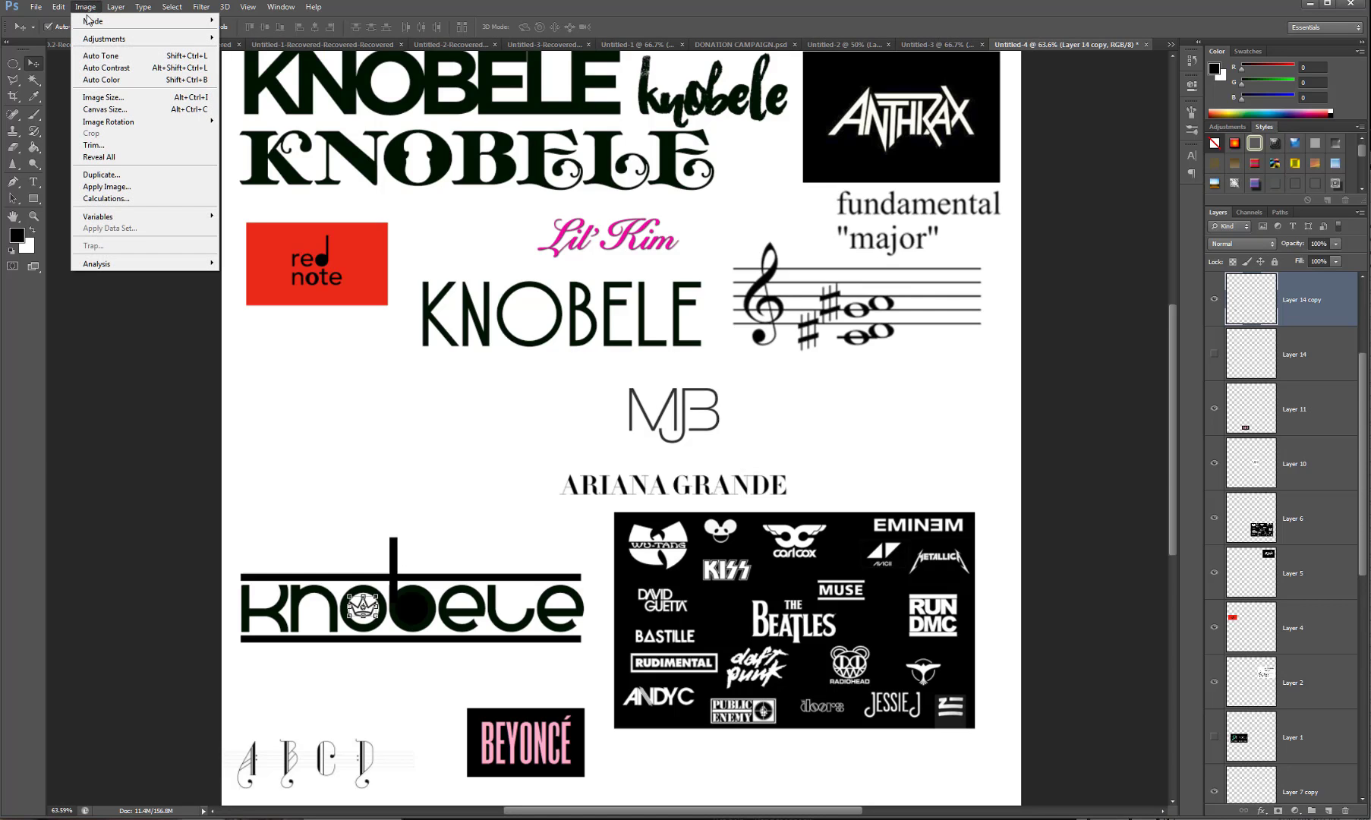
mouse_move(50, 7)
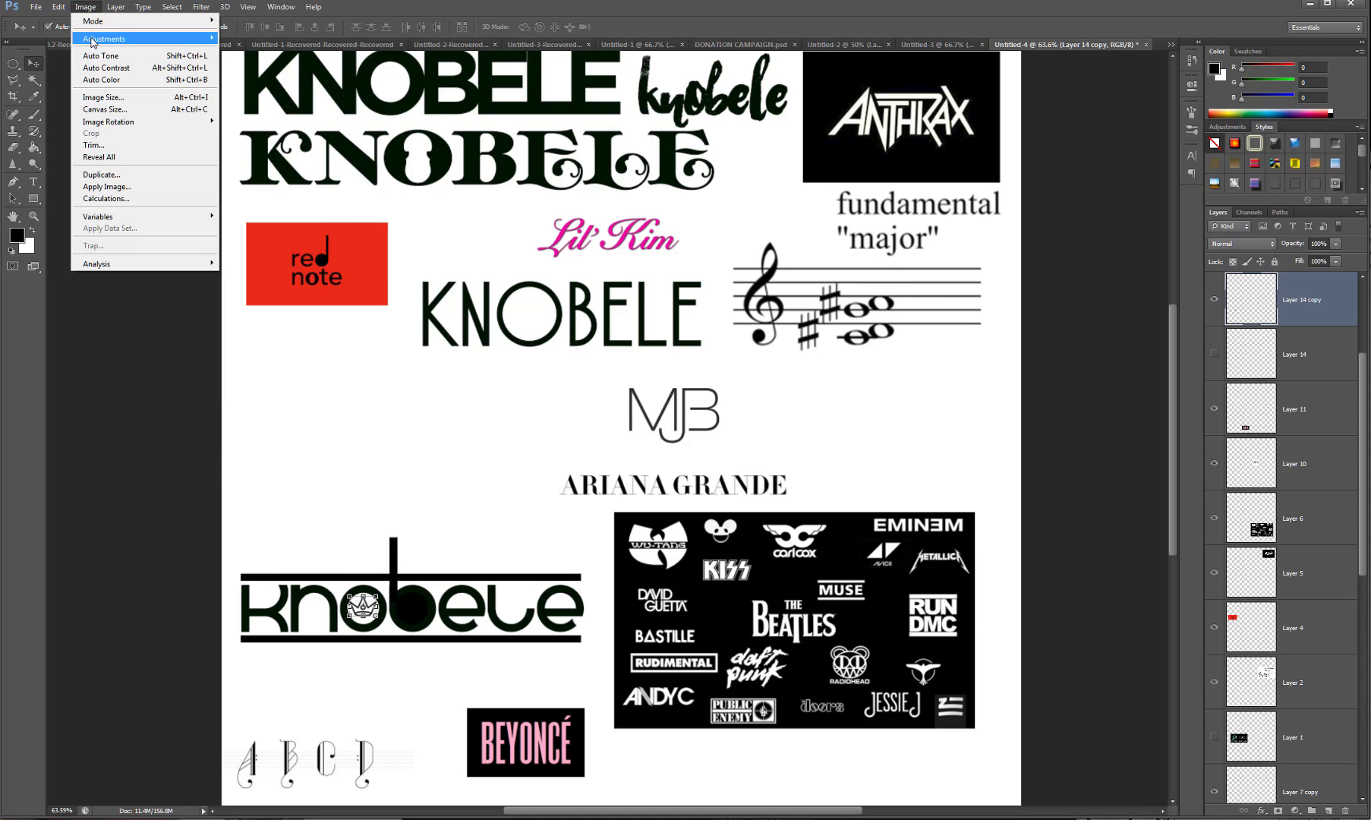
mouse_move(92, 42)
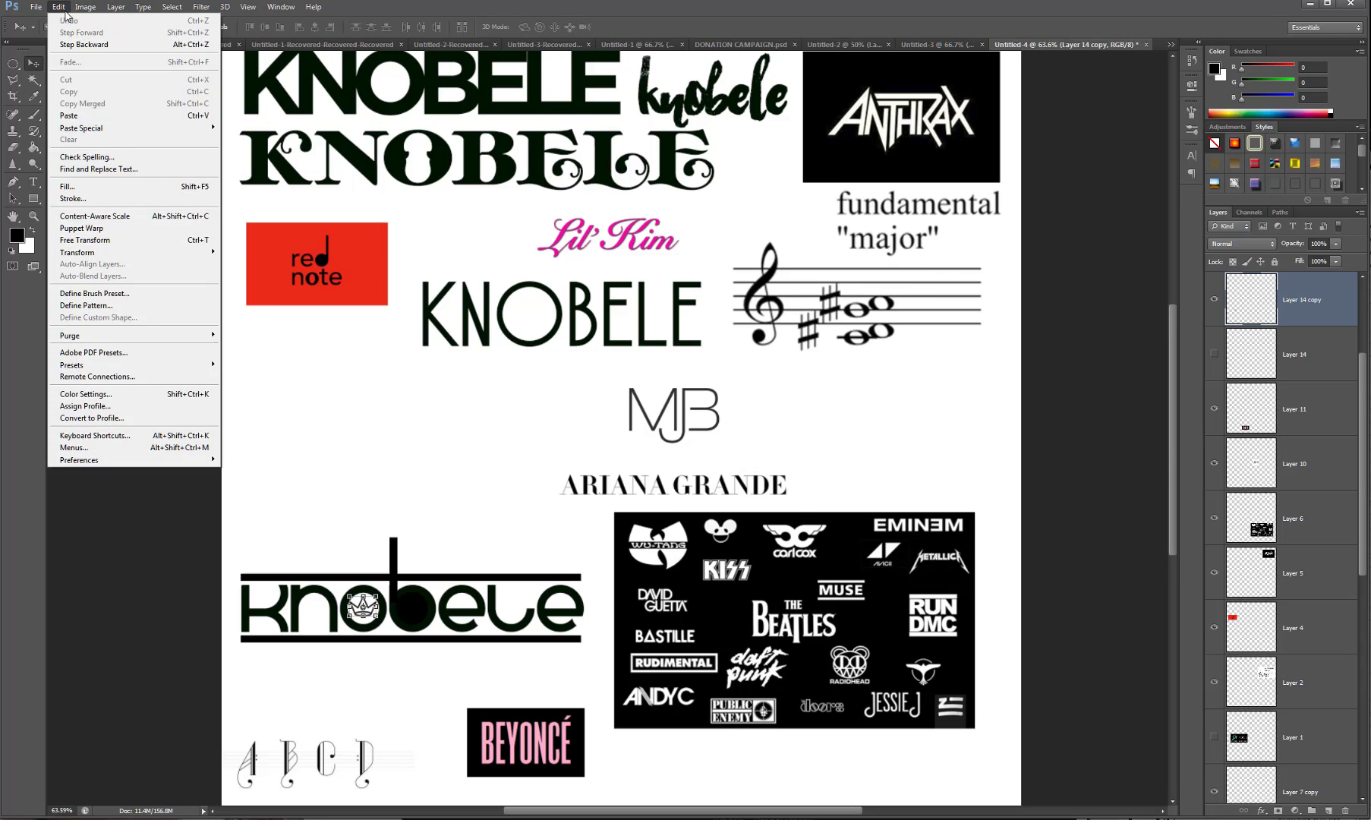
mouse_move(122, 9)
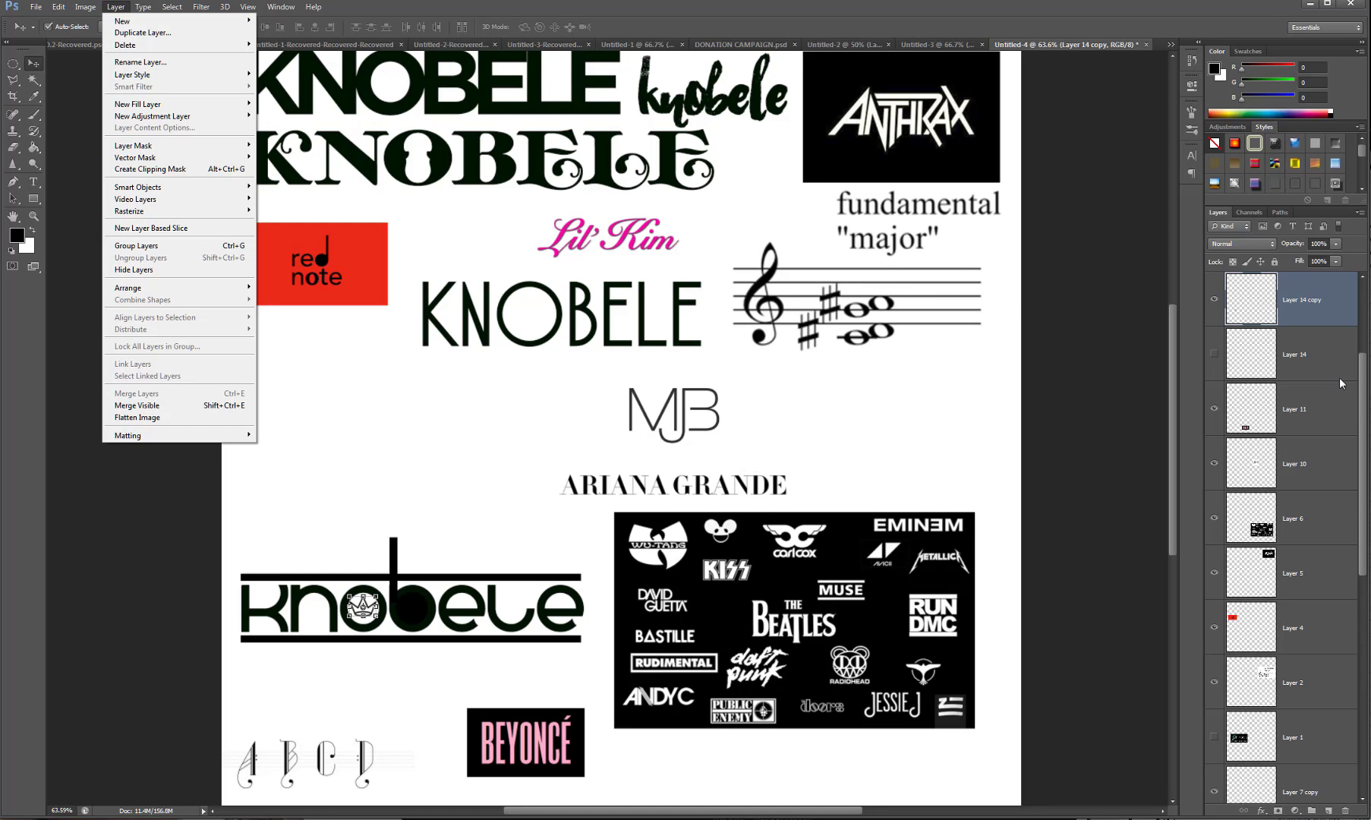
click(1338, 304)
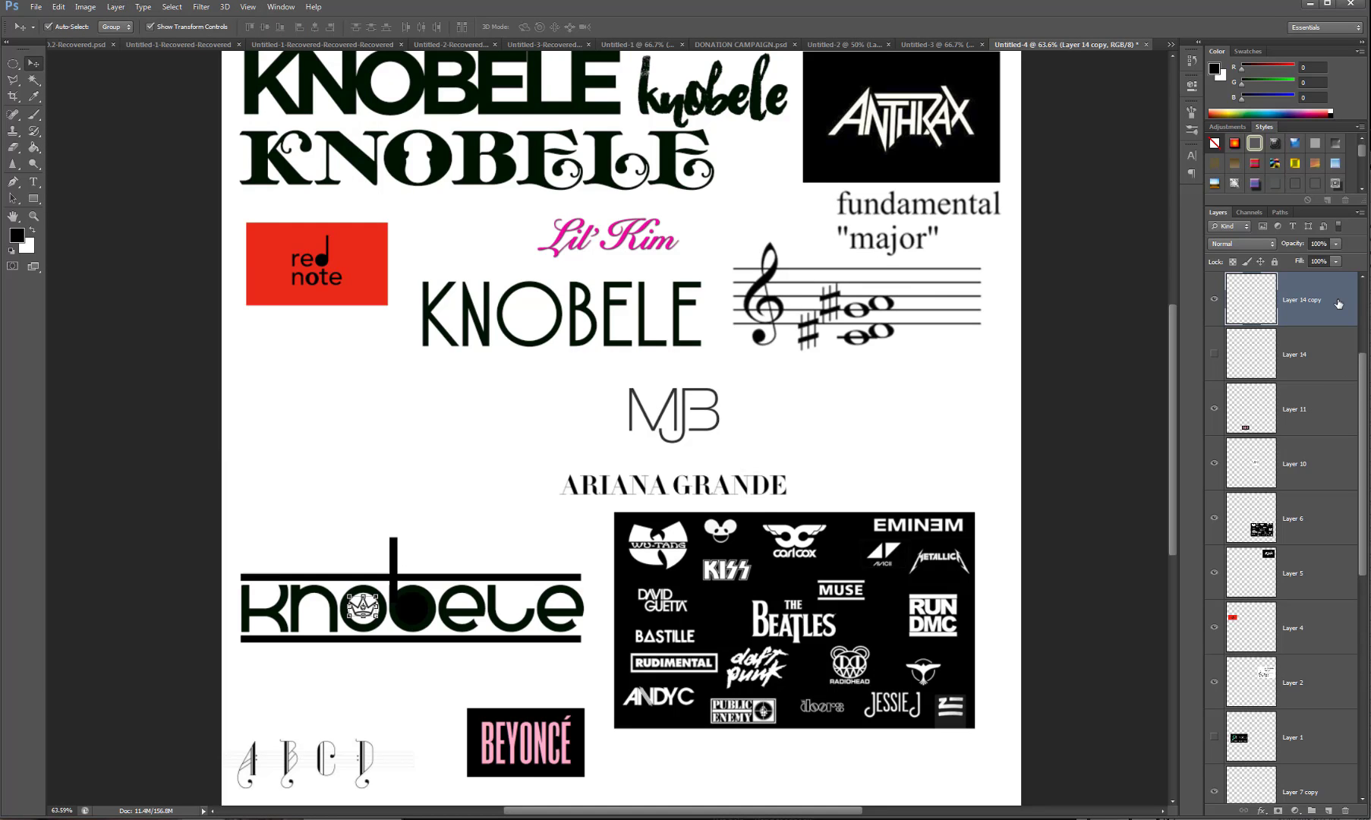
click(85, 7)
mouse_move(92, 40)
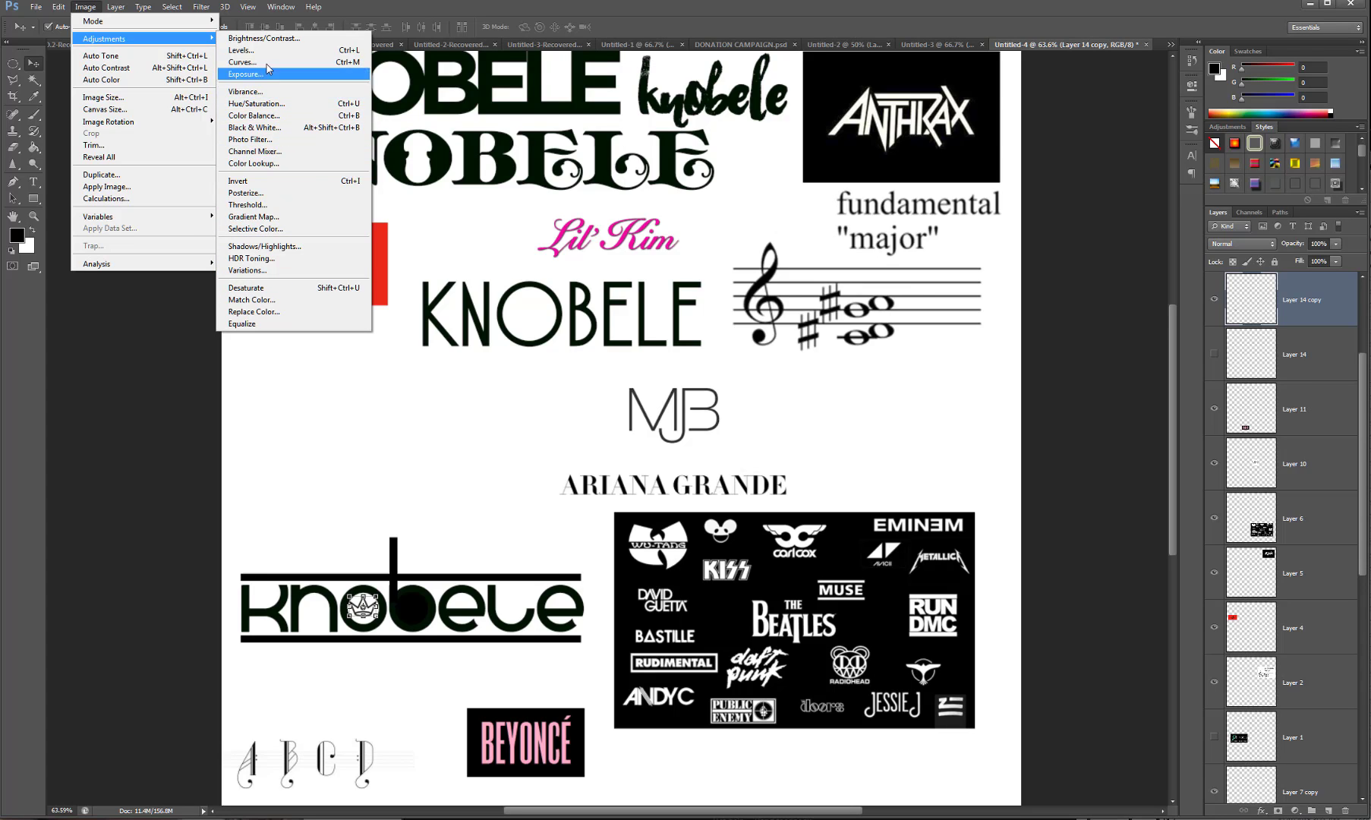
click(258, 181)
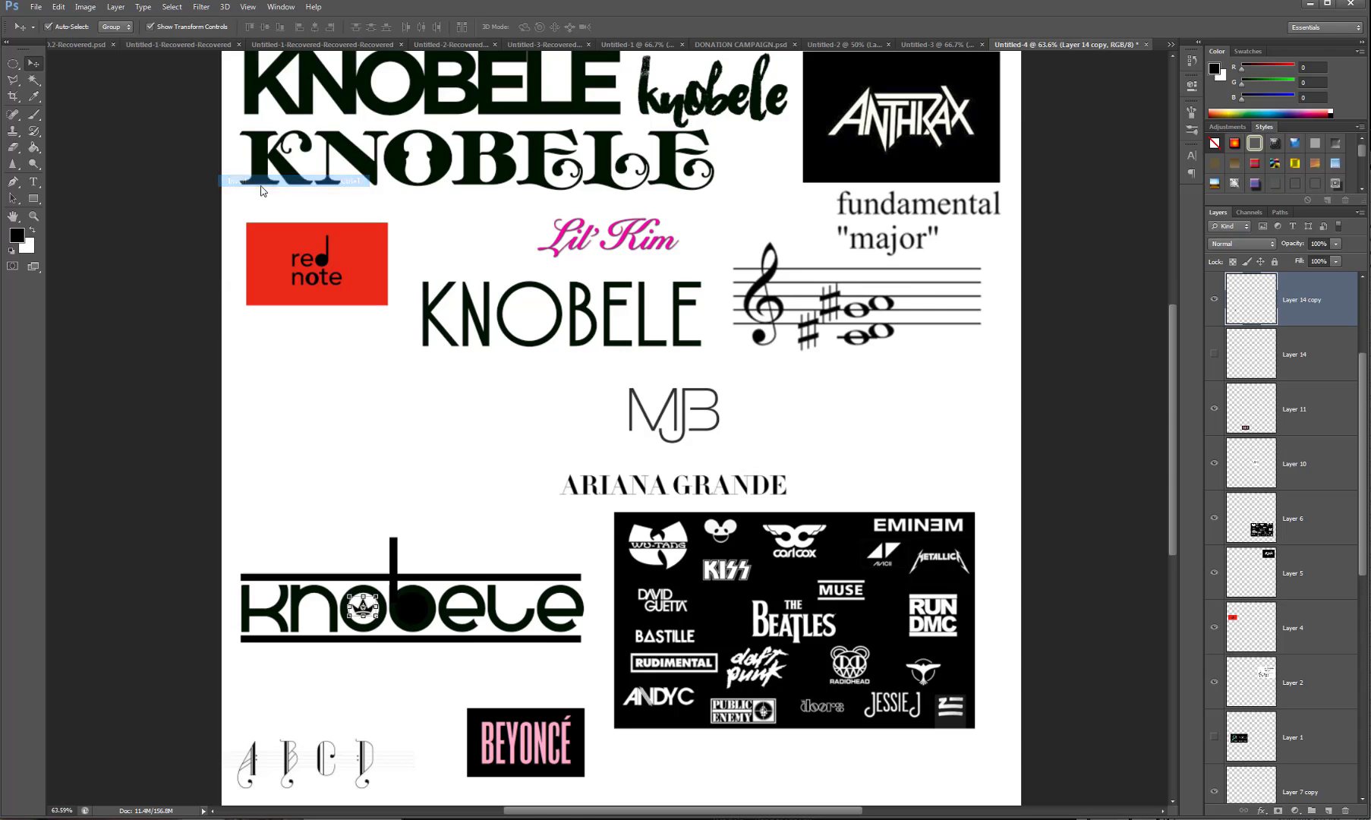
click(384, 676)
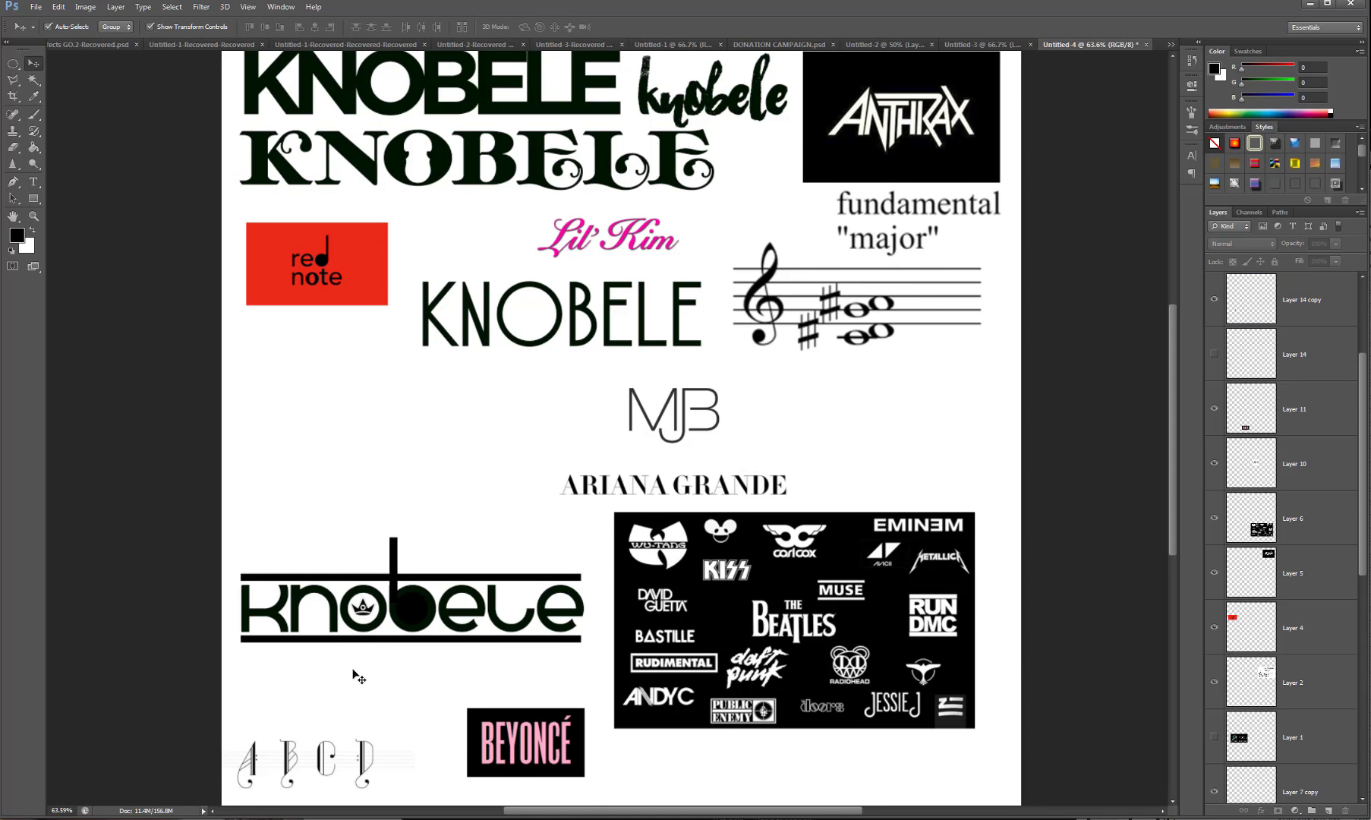
Move the inverted crown from the o into the filled bowl of the b in the rounded knobele logo.
scroll(464, 696, up, 3)
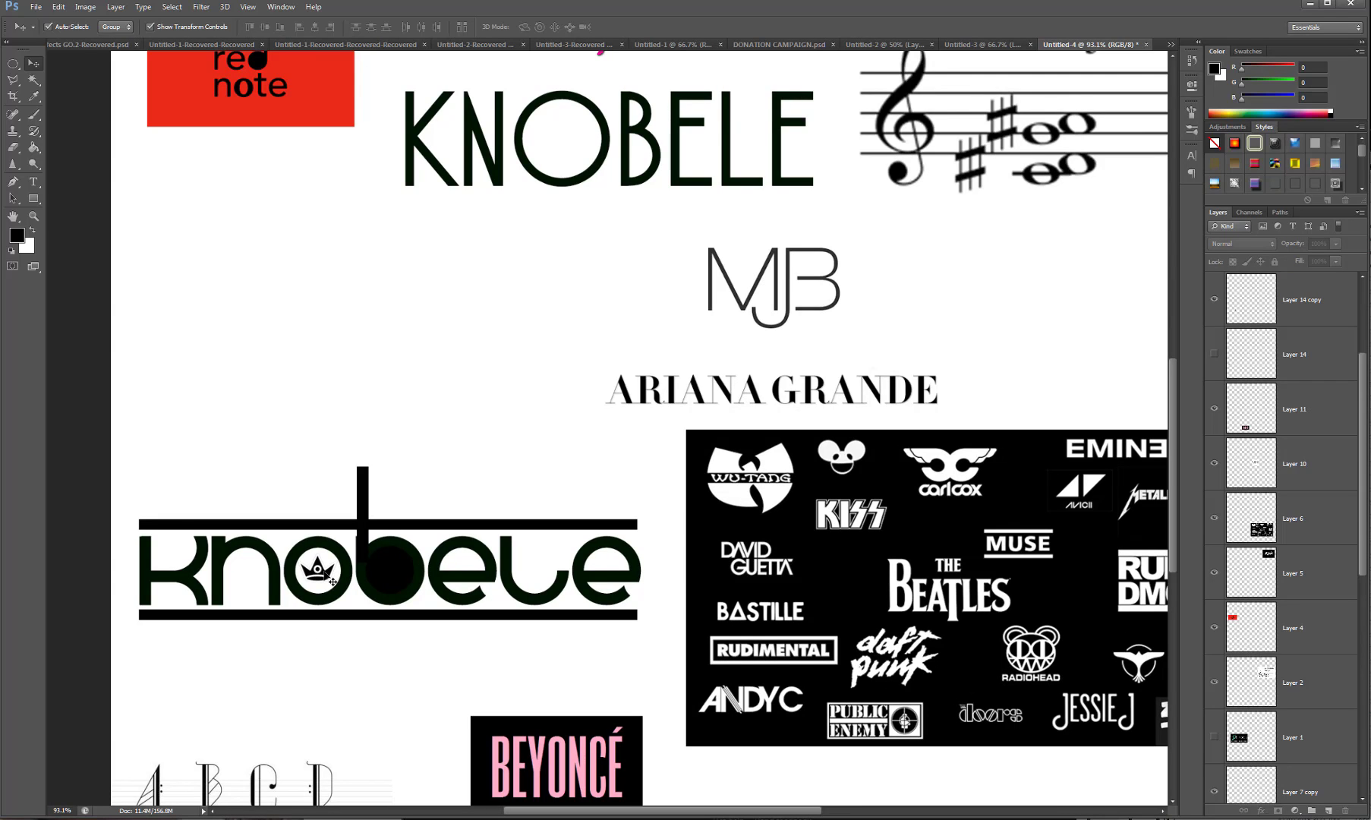
drag(332, 582, 396, 575)
click(505, 673)
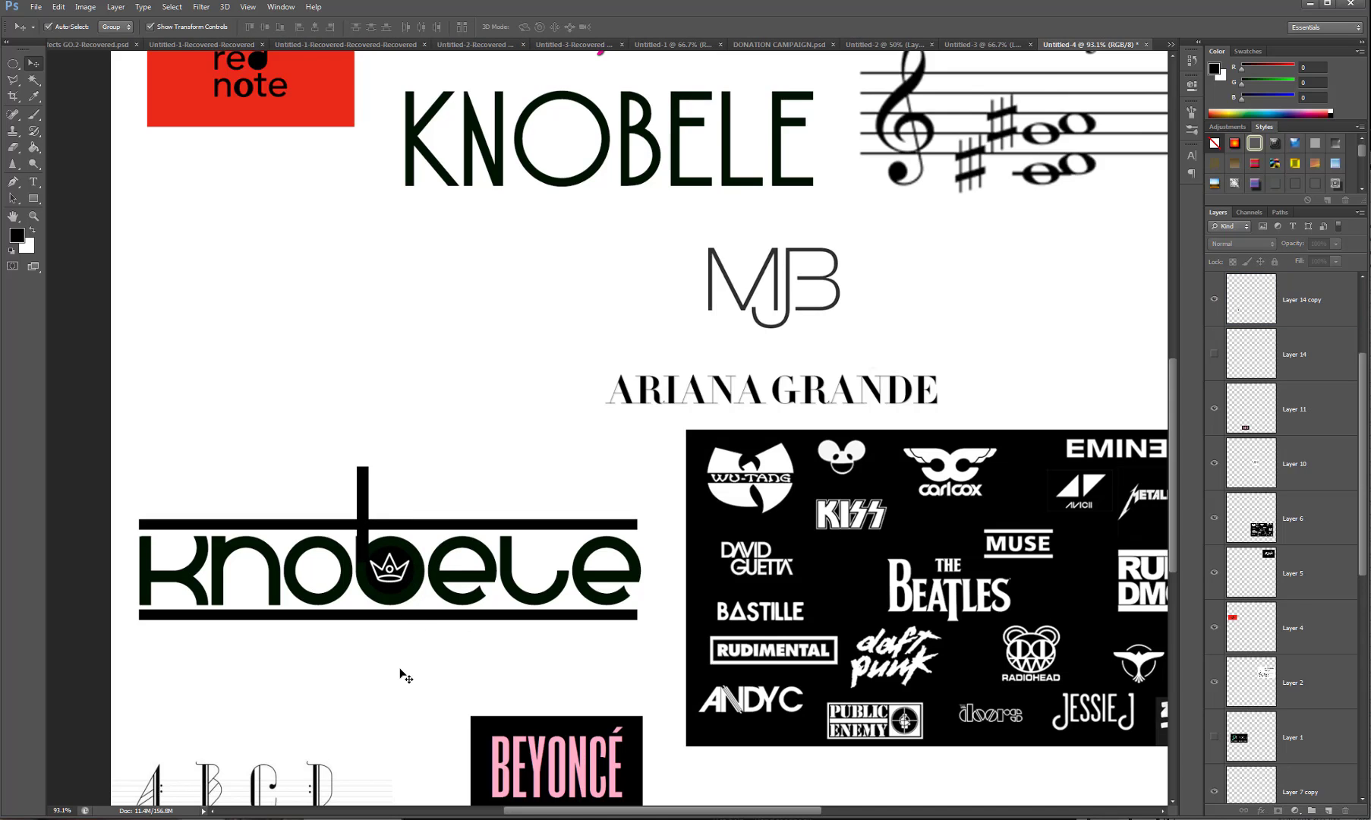
Examine the rounded knobele logo with its crown at several sizes against the other logos on the canvas.
scroll(427, 608, down, 3)
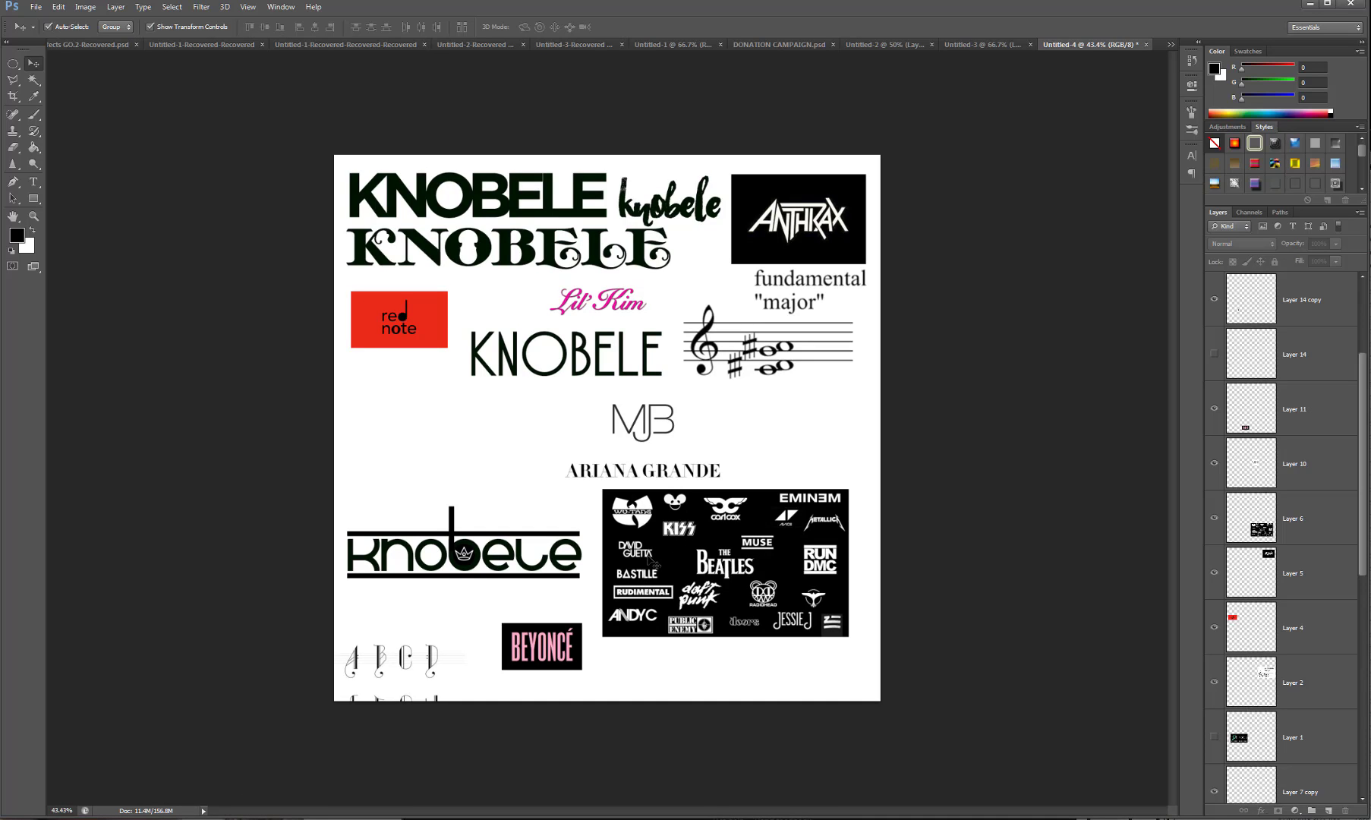
key(ctrl+minus)
key(ctrl+minus)
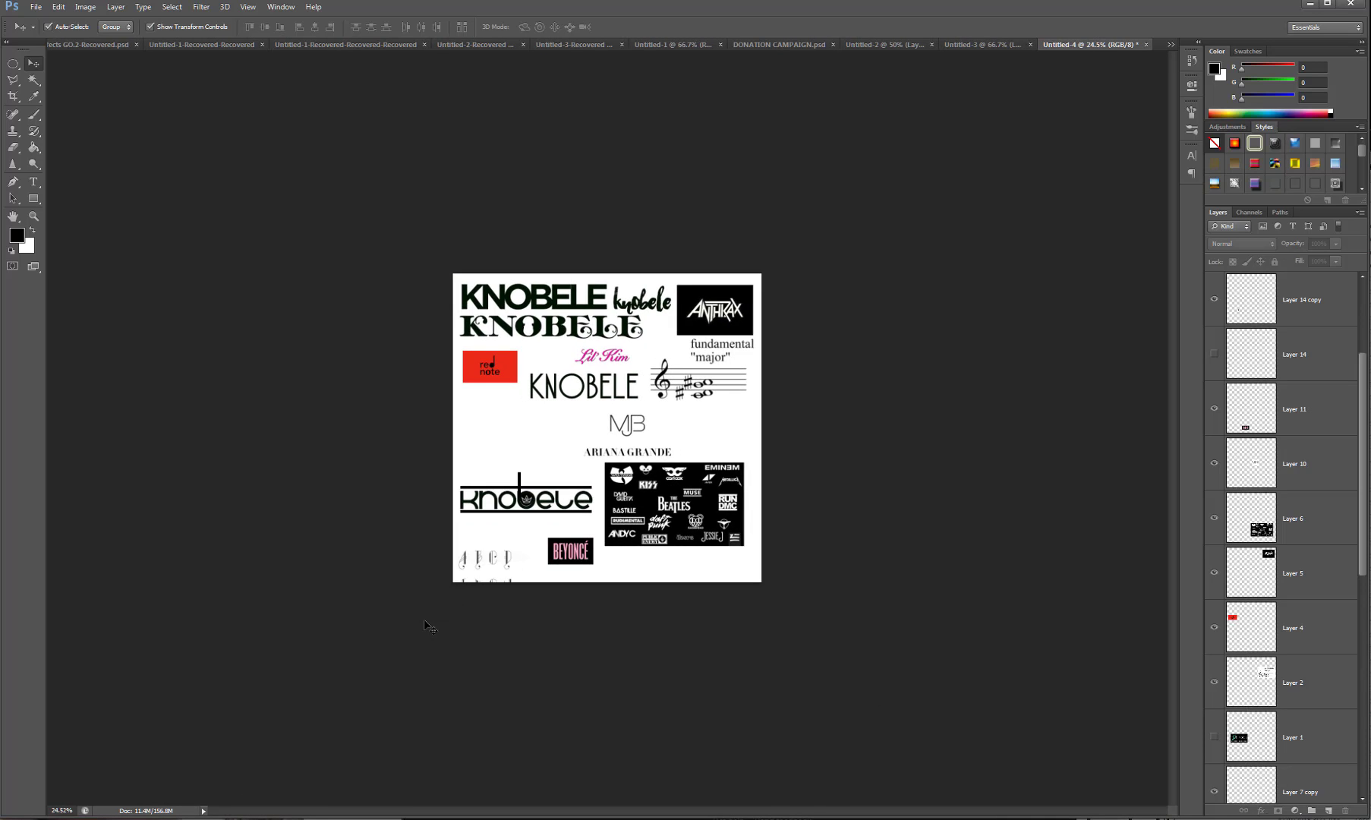
scroll(621, 568, down, 2)
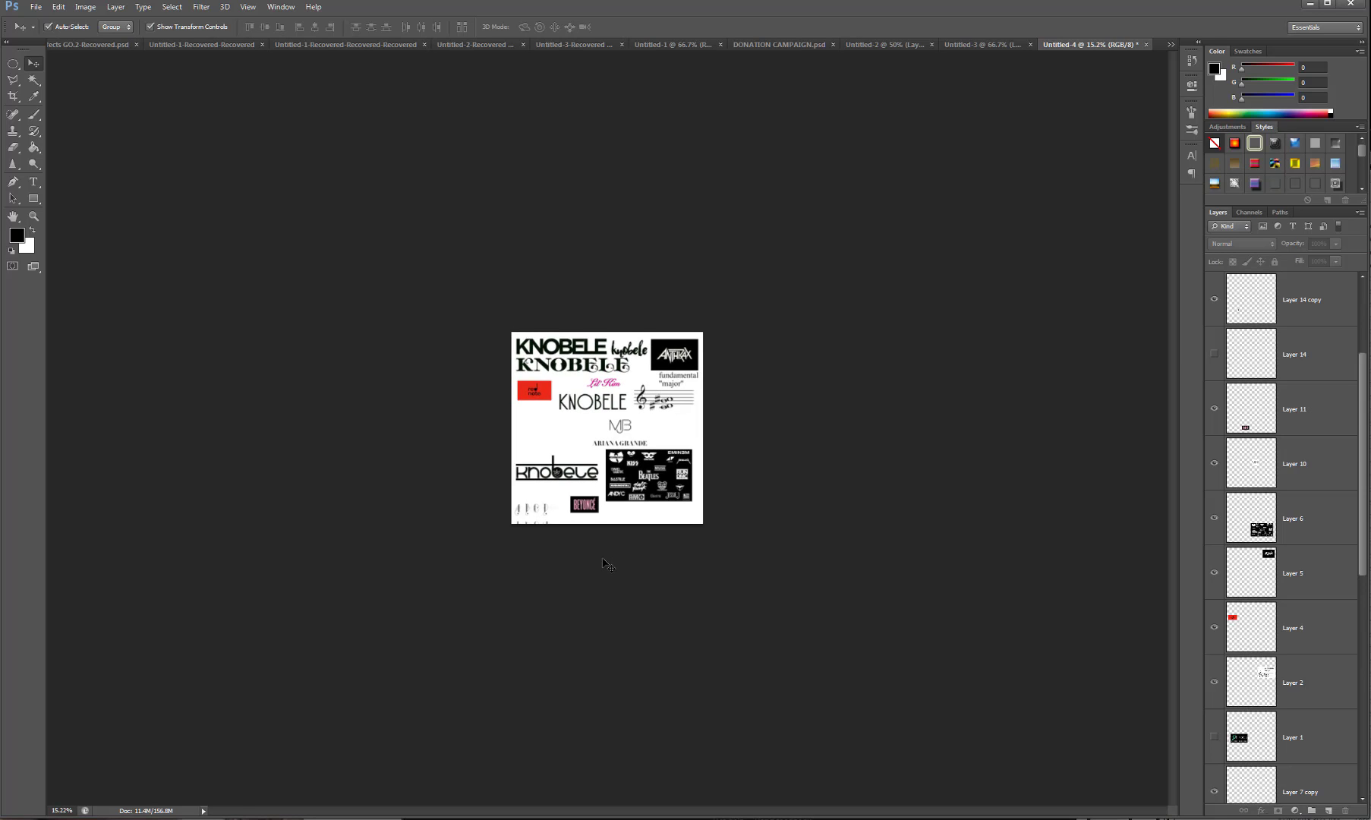
scroll(606, 562, up, 5)
scroll(605, 563, up, 2)
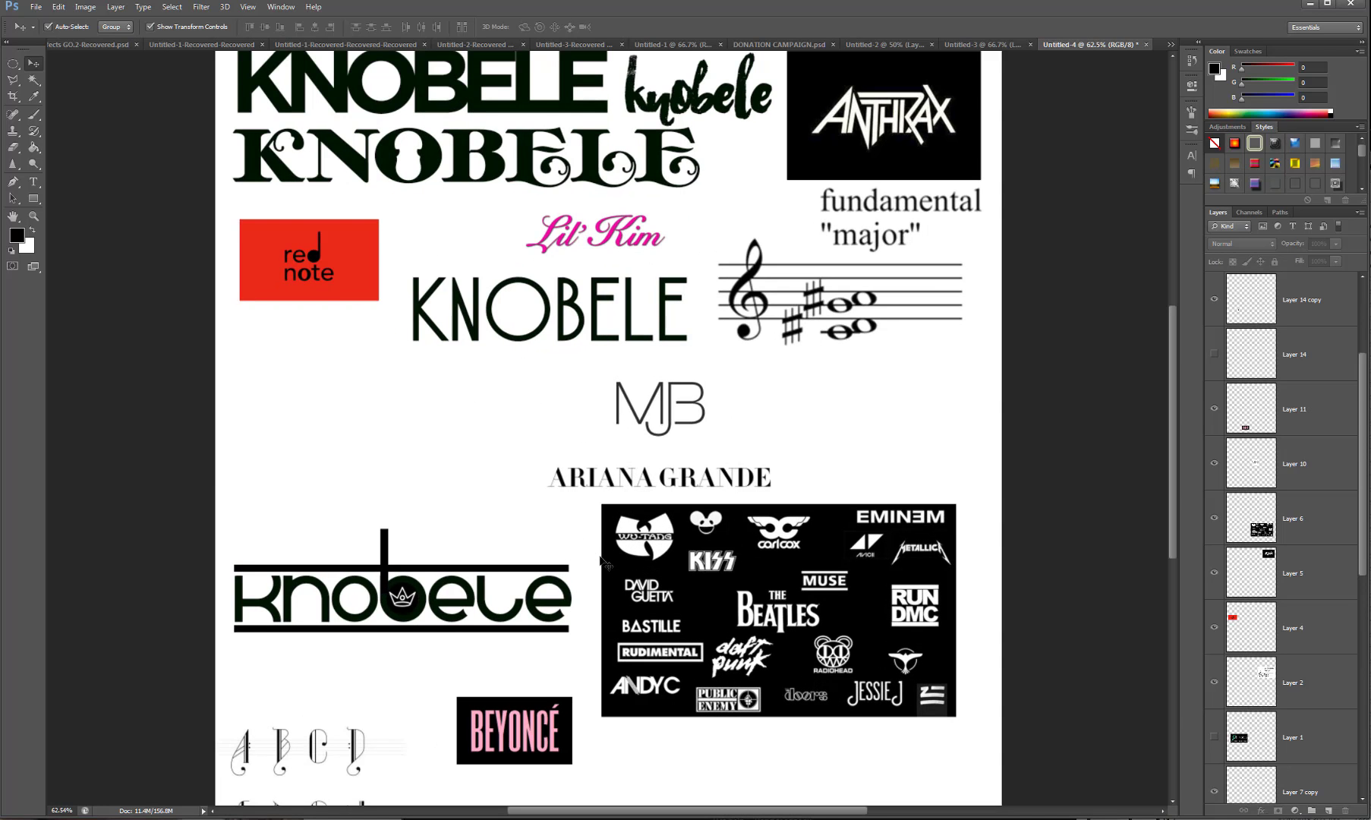
scroll(605, 563, down, 2)
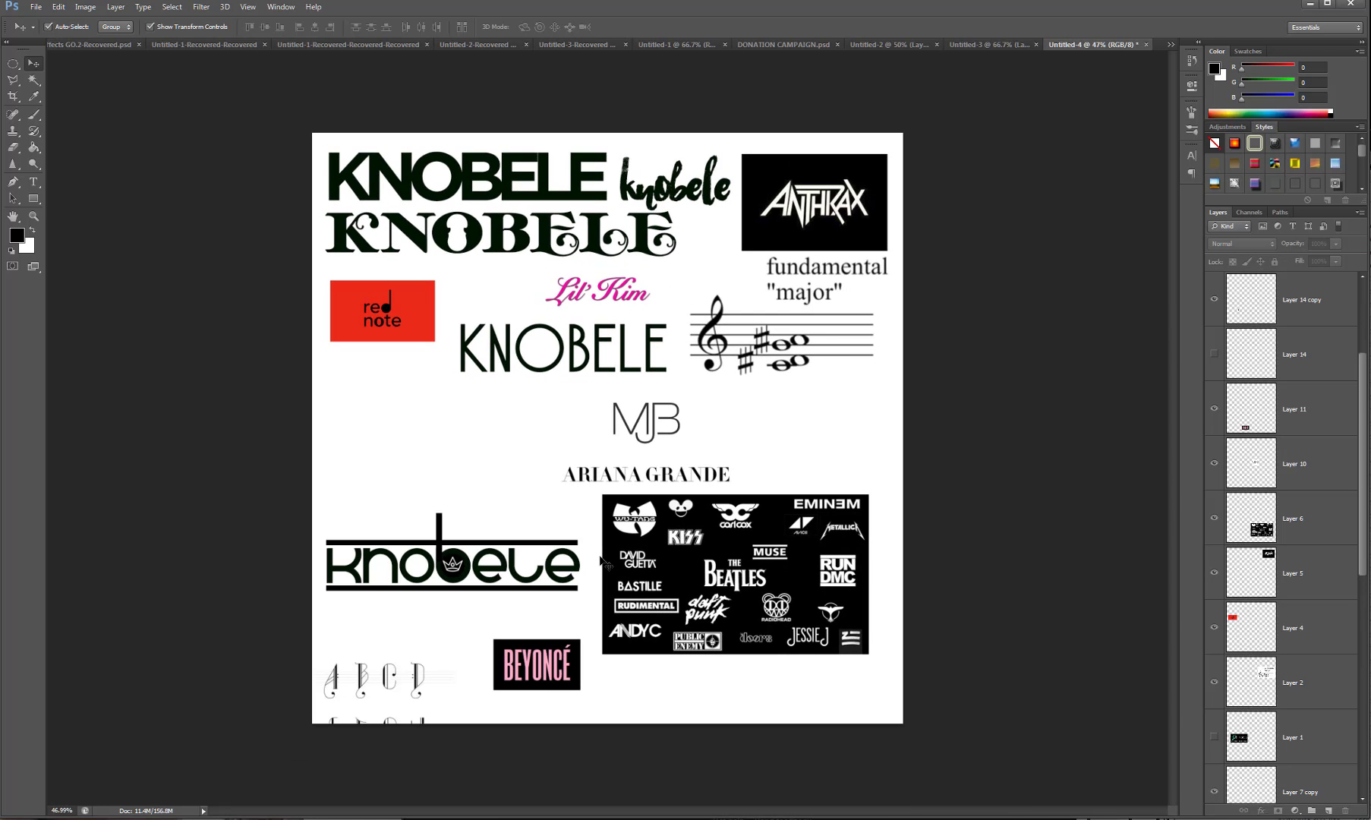
click(459, 570)
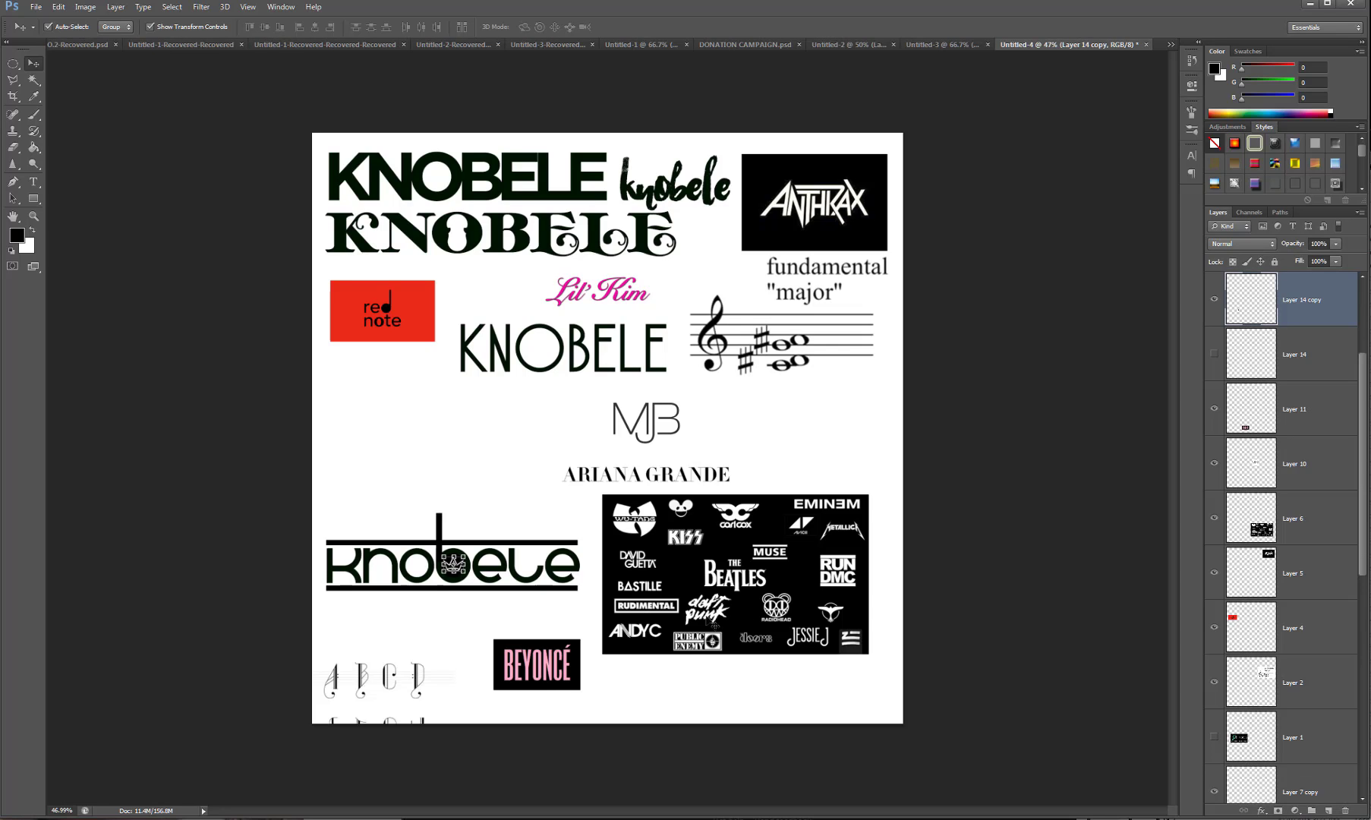
click(439, 627)
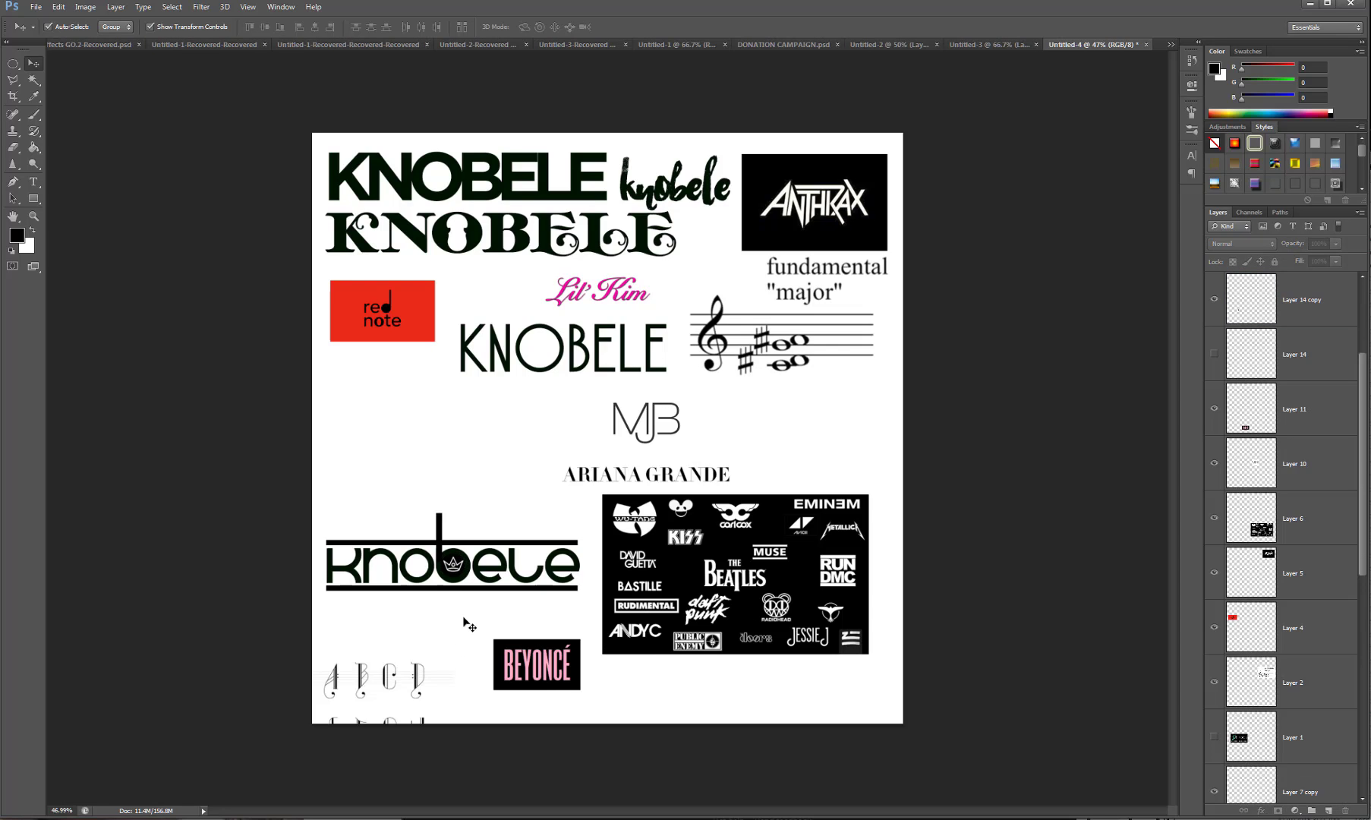
Hide the black collage of band logos and move the Beyoncé logo up beside the MJB logo.
click(735, 580)
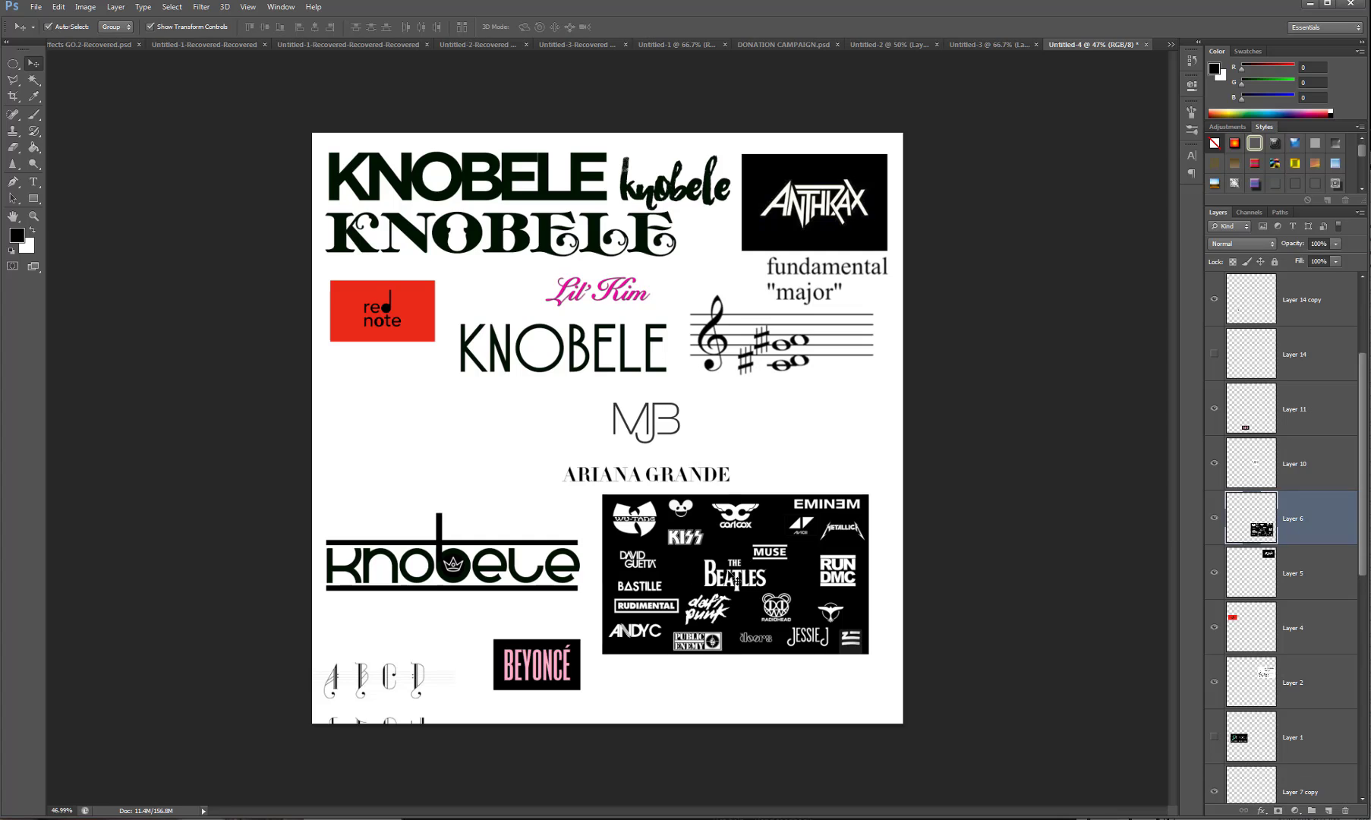
click(1215, 519)
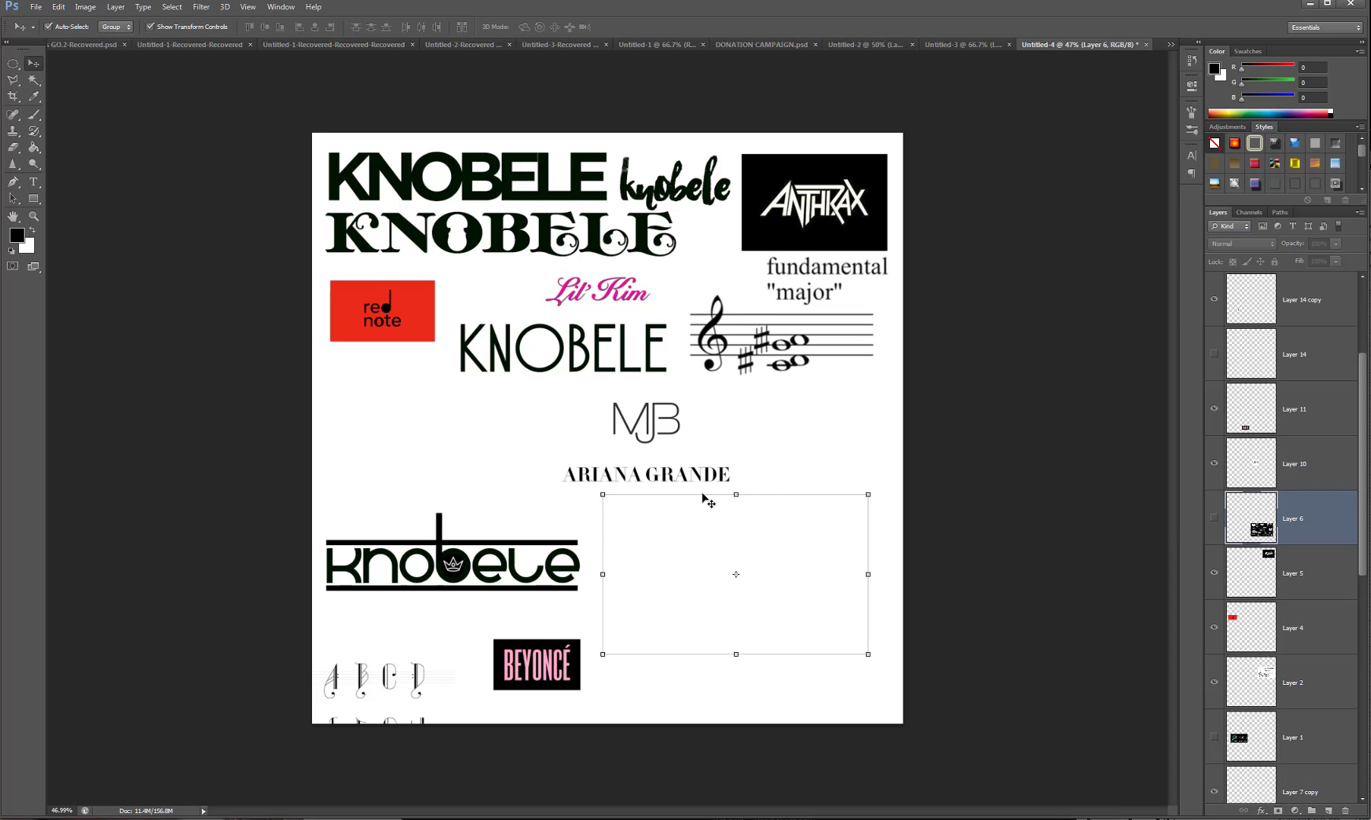
drag(526, 658, 749, 431)
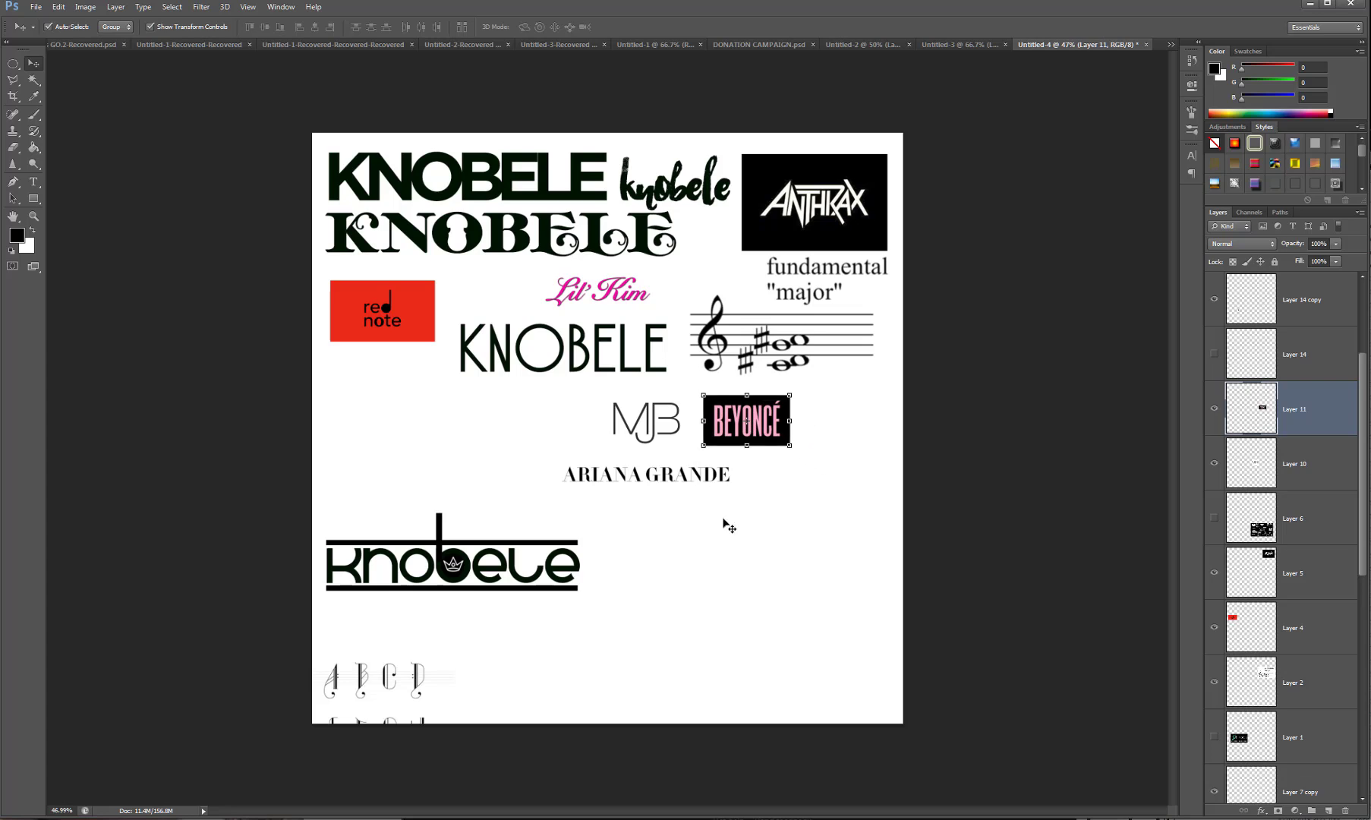
Hide the decorative alphabet sample, the Anthrax logo and the fundamental "major" music notation.
click(392, 675)
click(1213, 299)
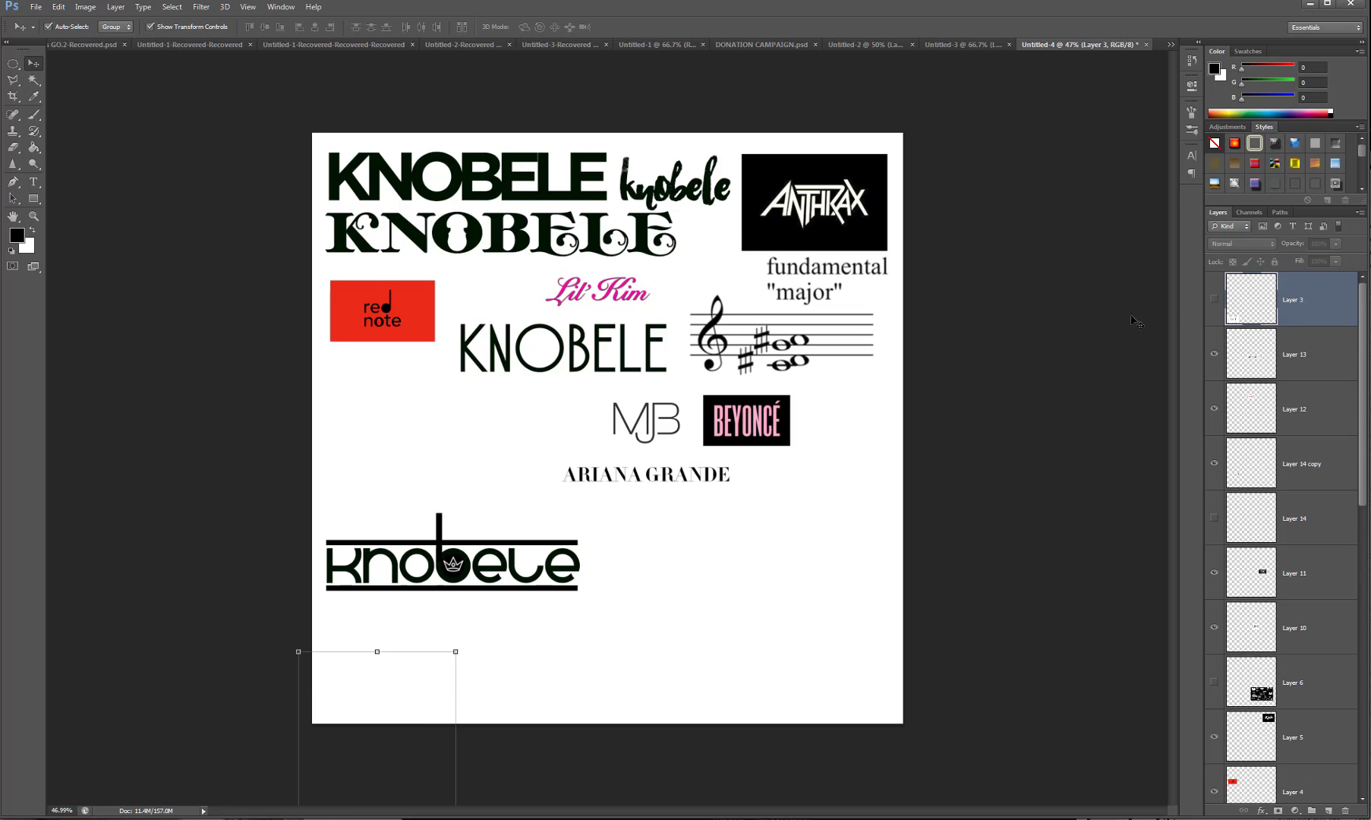
click(809, 211)
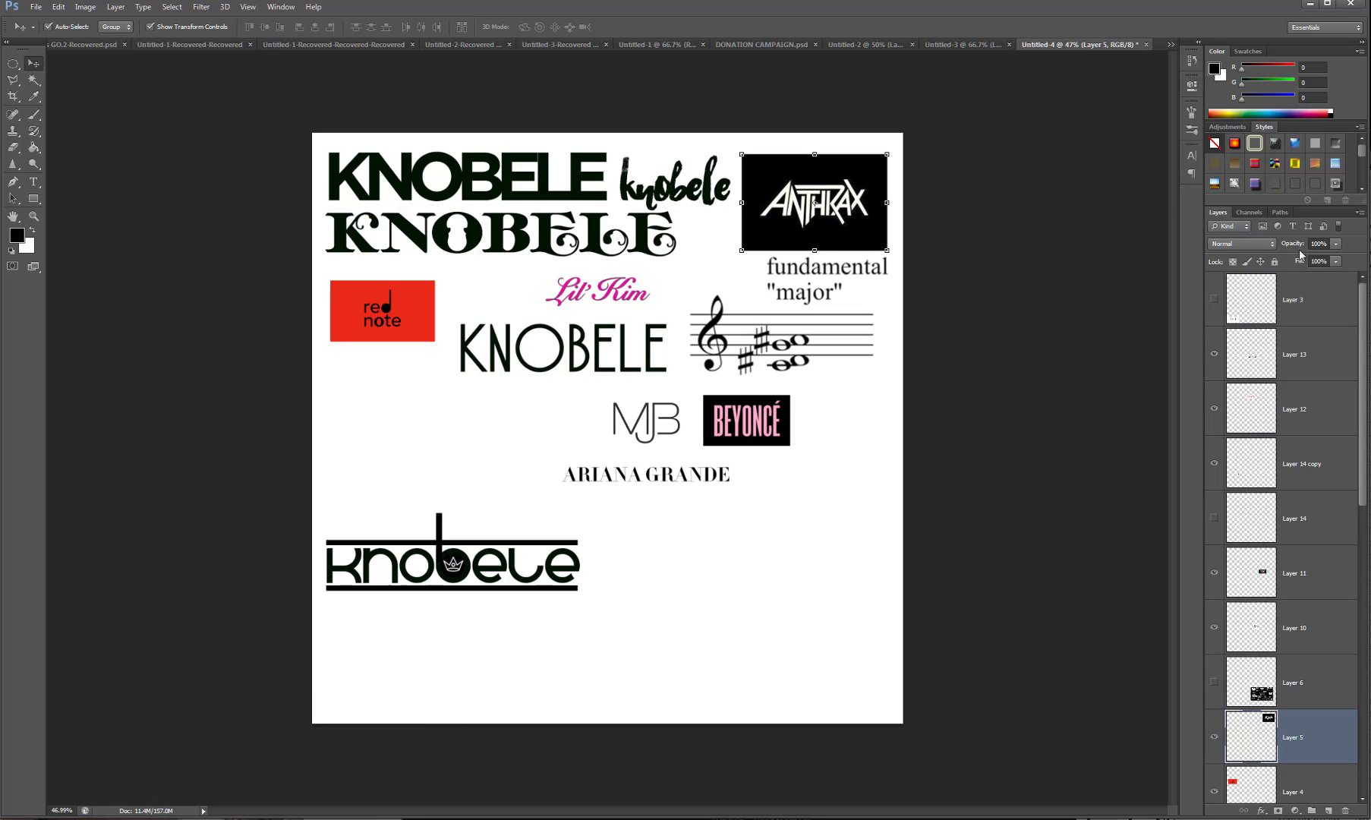
click(1213, 737)
click(815, 325)
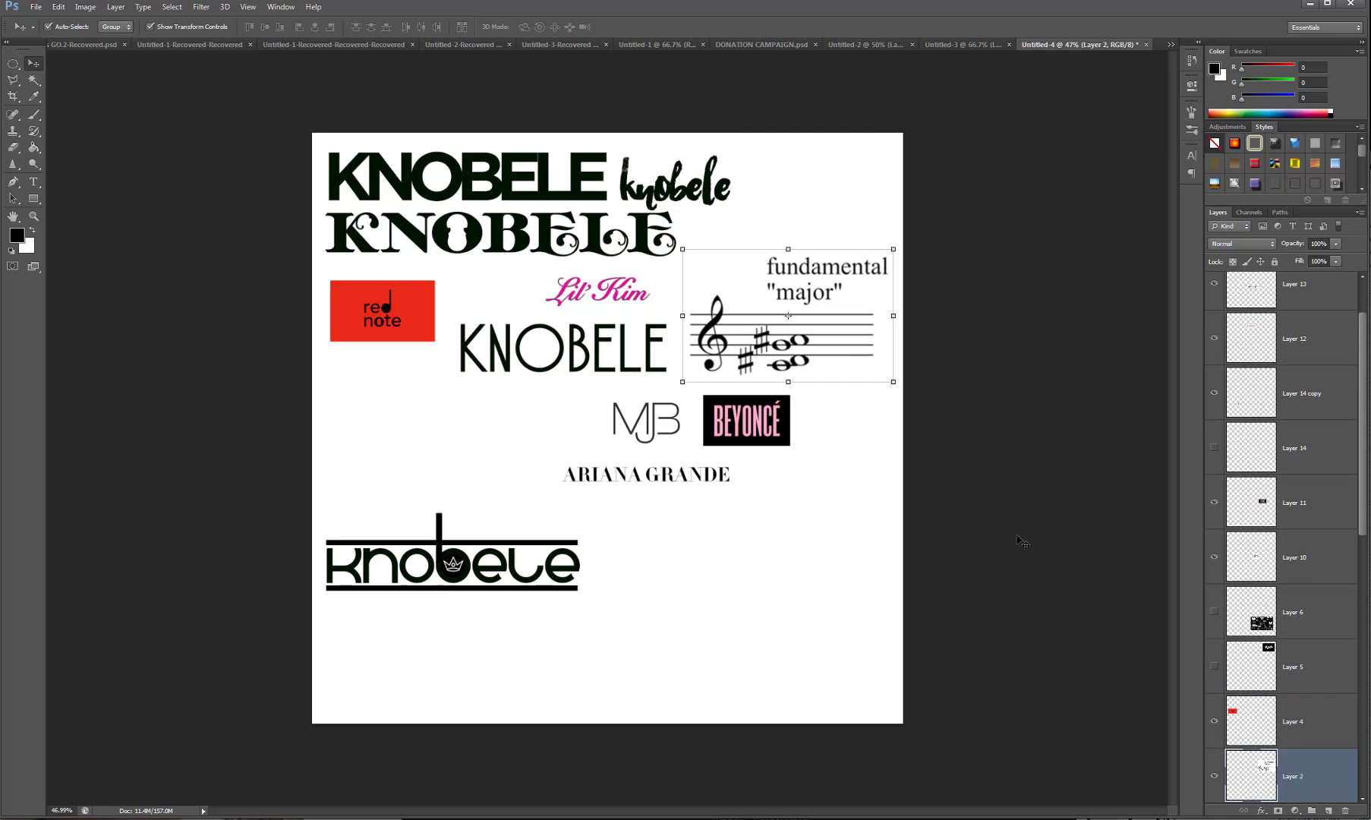
click(1214, 776)
Move the Lil' Kim logo into line beside the MJB logo and hide the red note logo.
drag(629, 295, 548, 427)
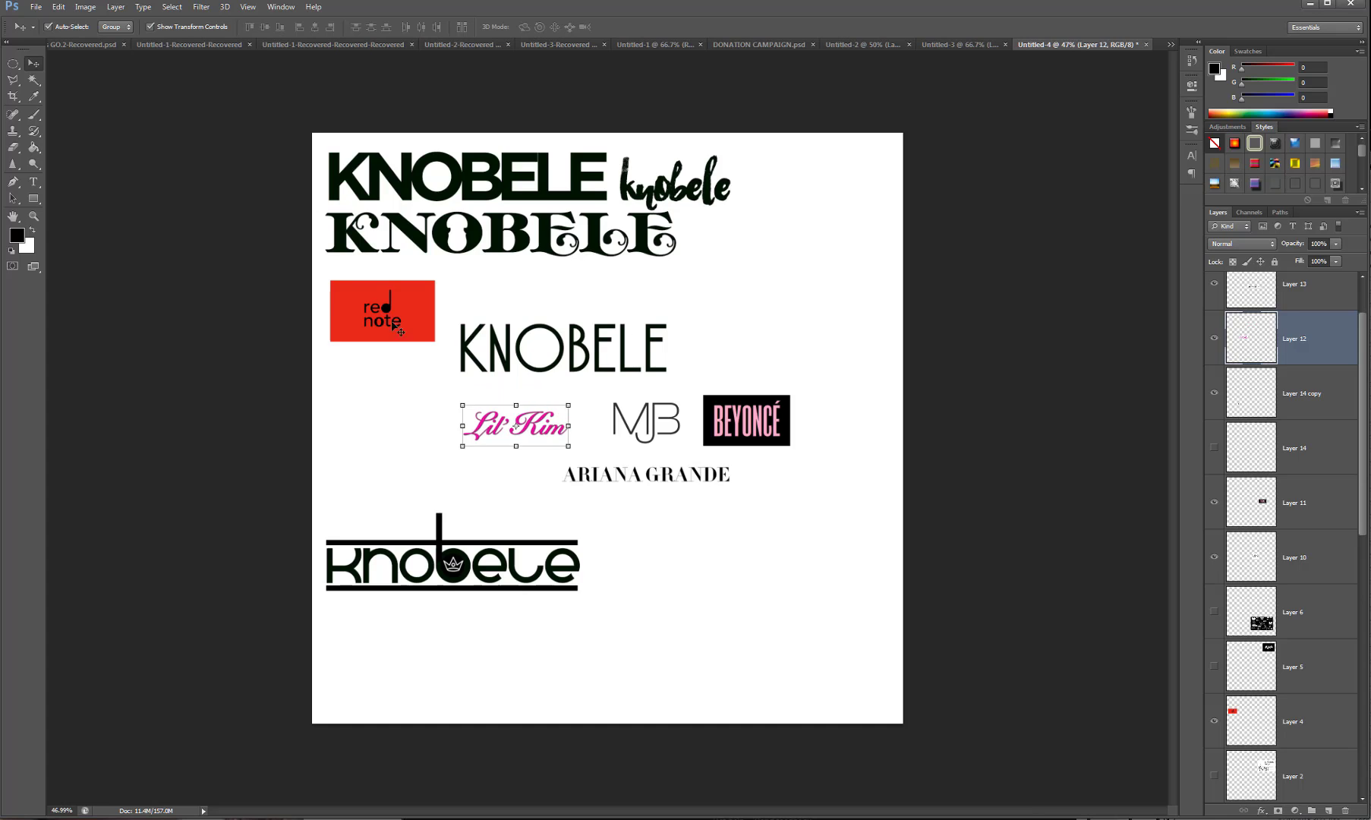
click(430, 334)
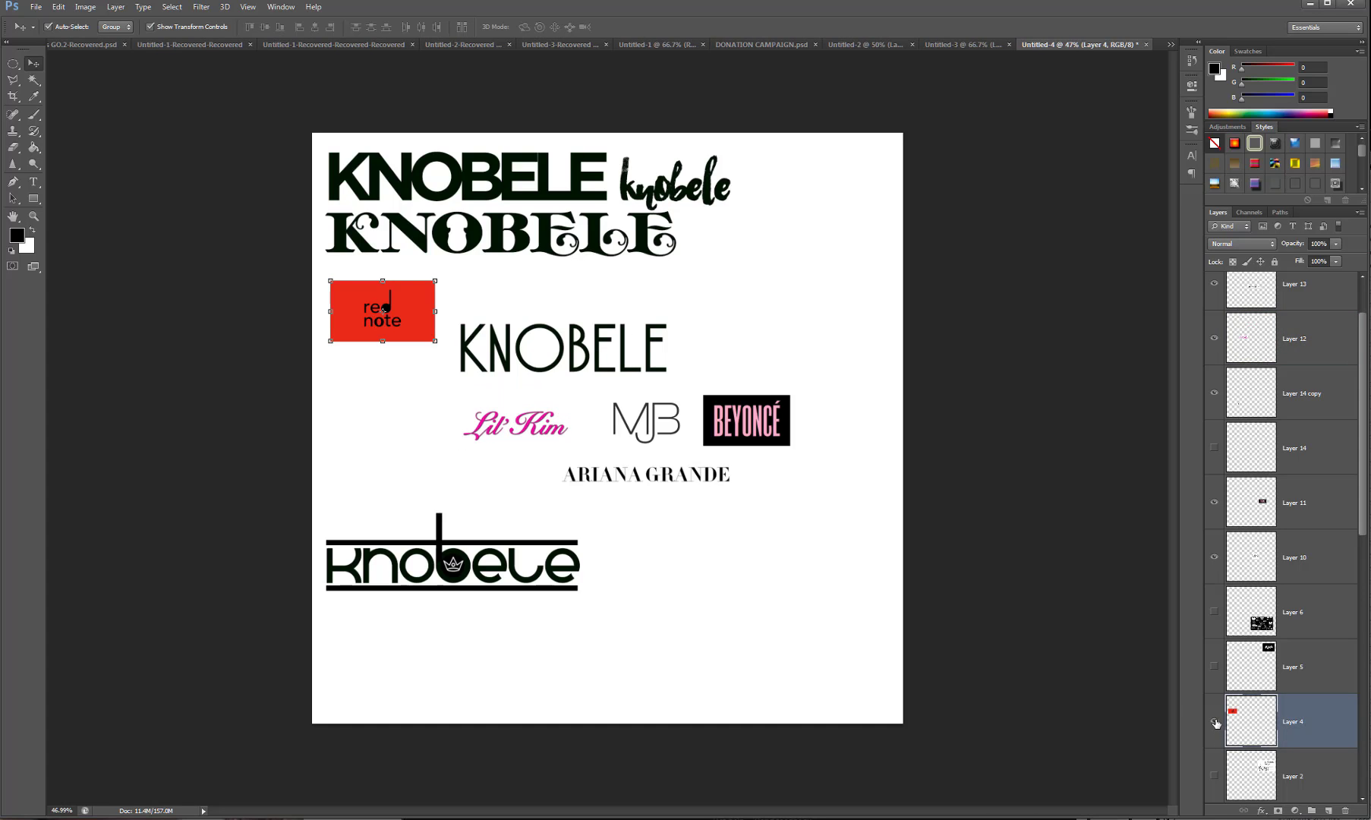
click(1215, 723)
Spread the ornate, brush-script and bold KNOBELE samples around the thin KNOBELE, and move the Ariana Grande logo below and left of Lil' Kim.
click(500, 234)
drag(675, 254, 820, 300)
click(674, 184)
drag(674, 184, 806, 353)
click(560, 180)
drag(556, 197, 638, 216)
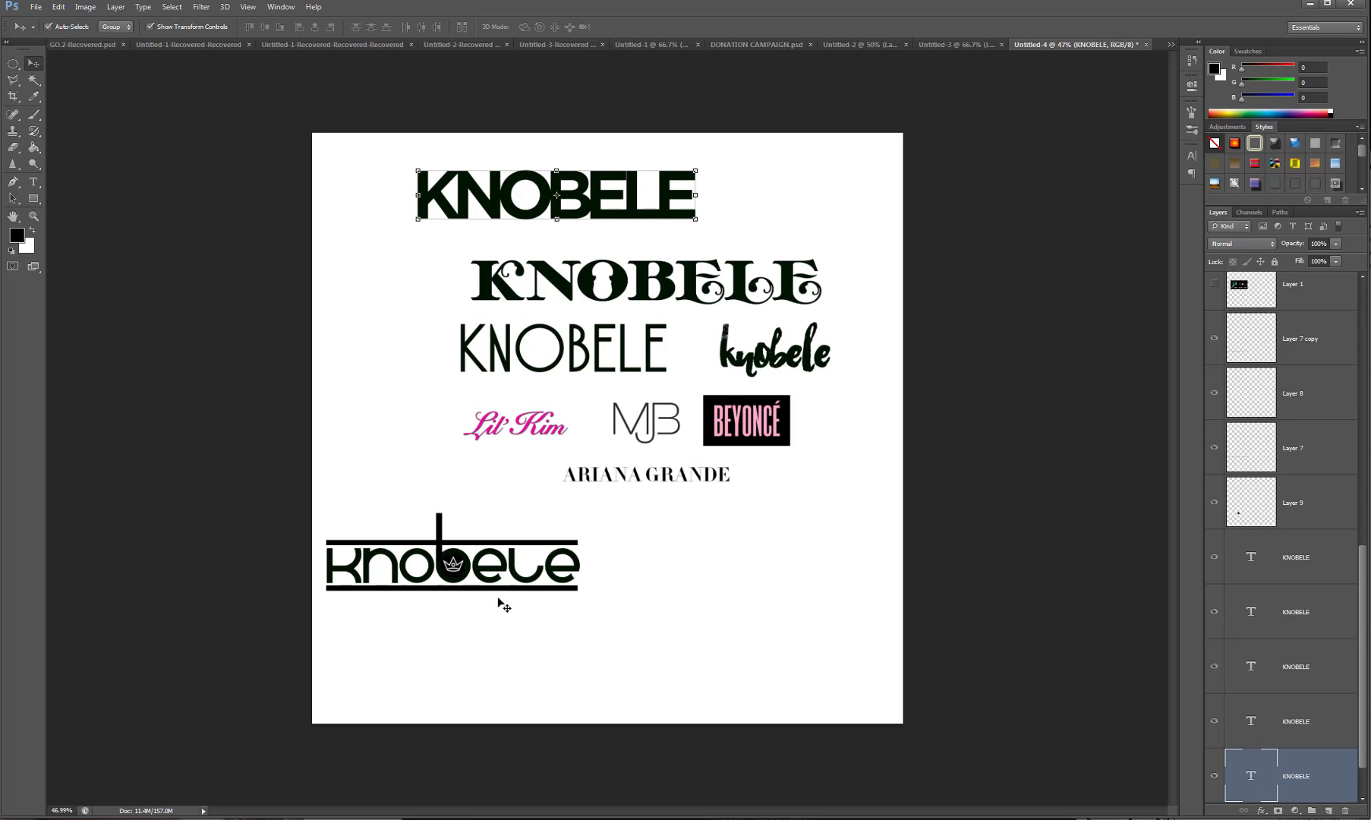
drag(706, 484, 493, 471)
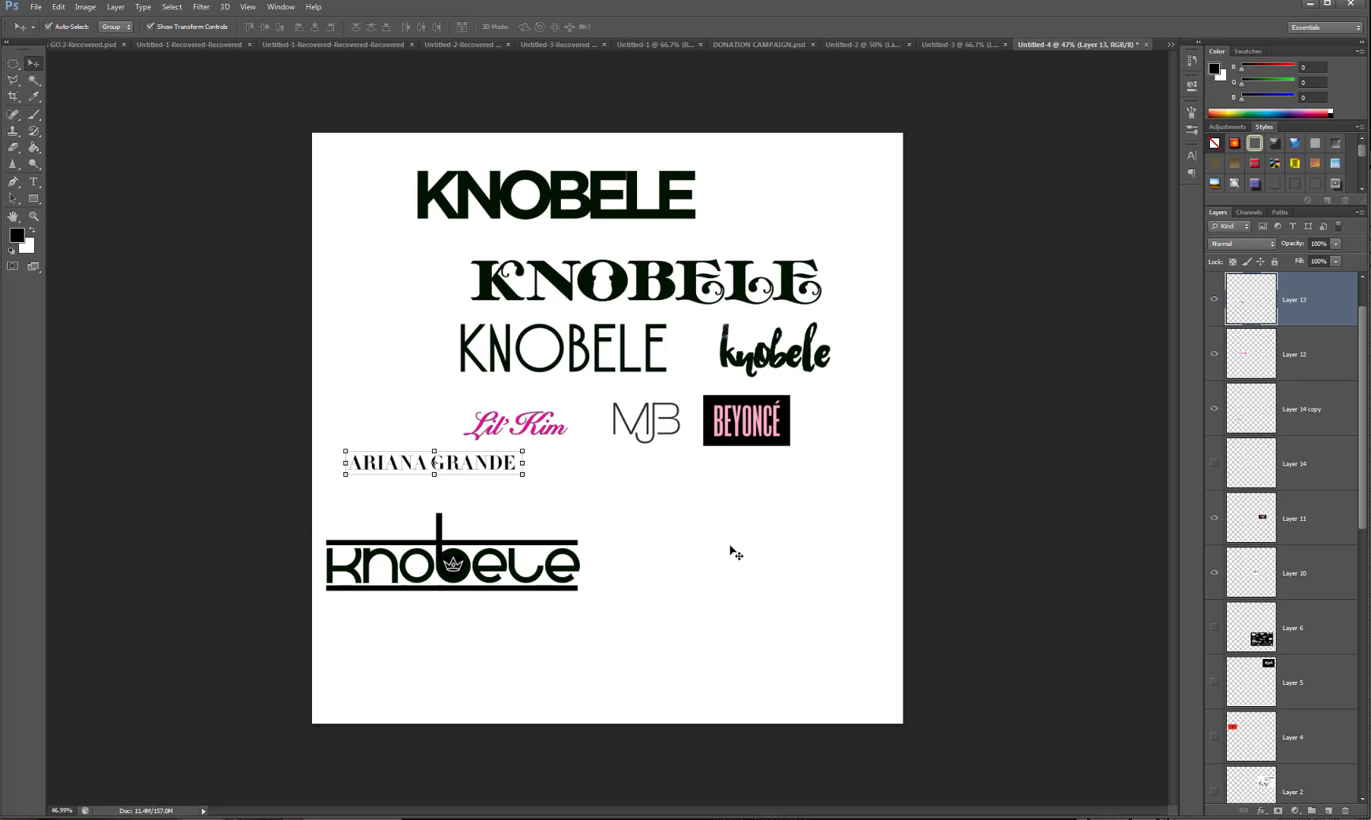
click(717, 509)
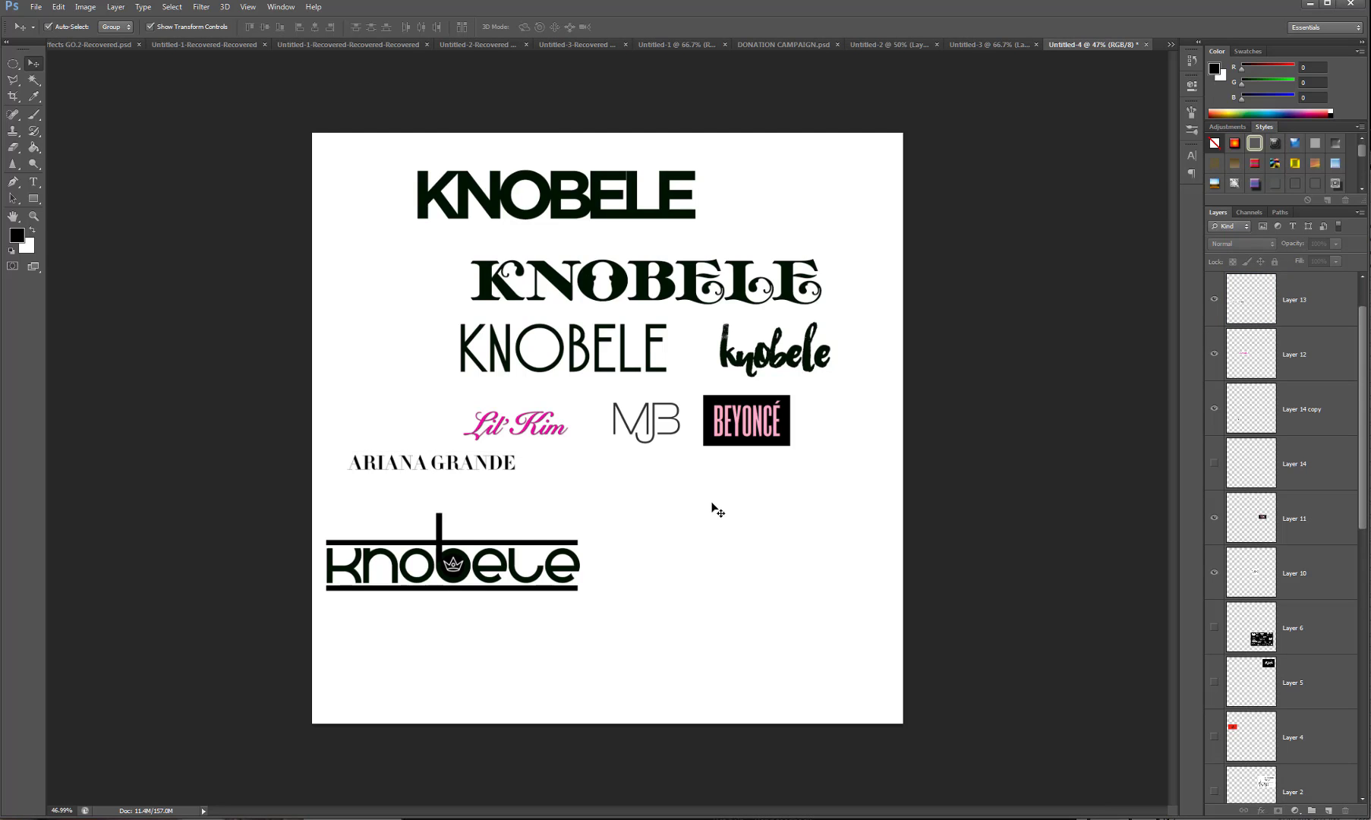
Paste the grey copyright symbol and turn it black with a Levels adjustment, raising the shadow input to 184.
key(ctrl+v)
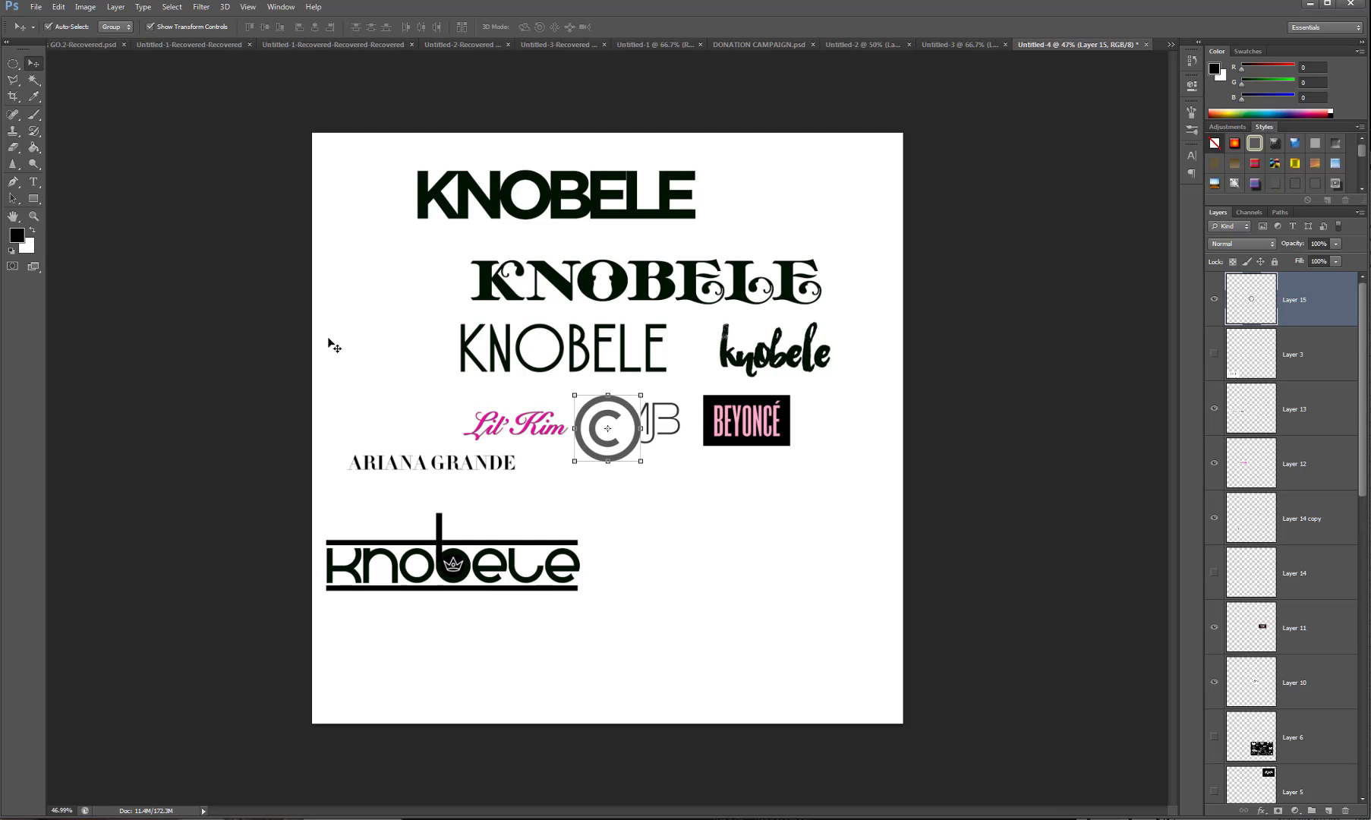
click(85, 7)
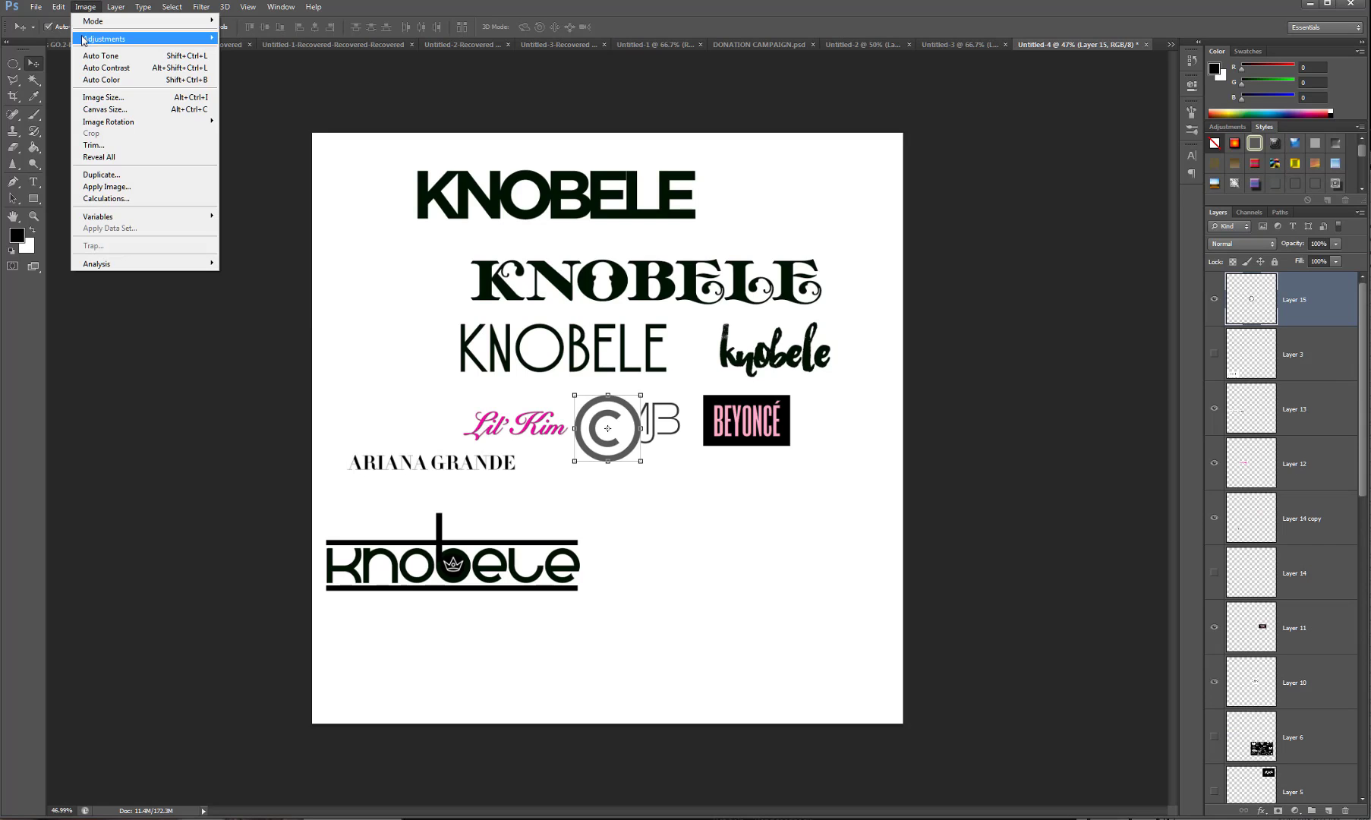
mouse_move(164, 44)
click(241, 51)
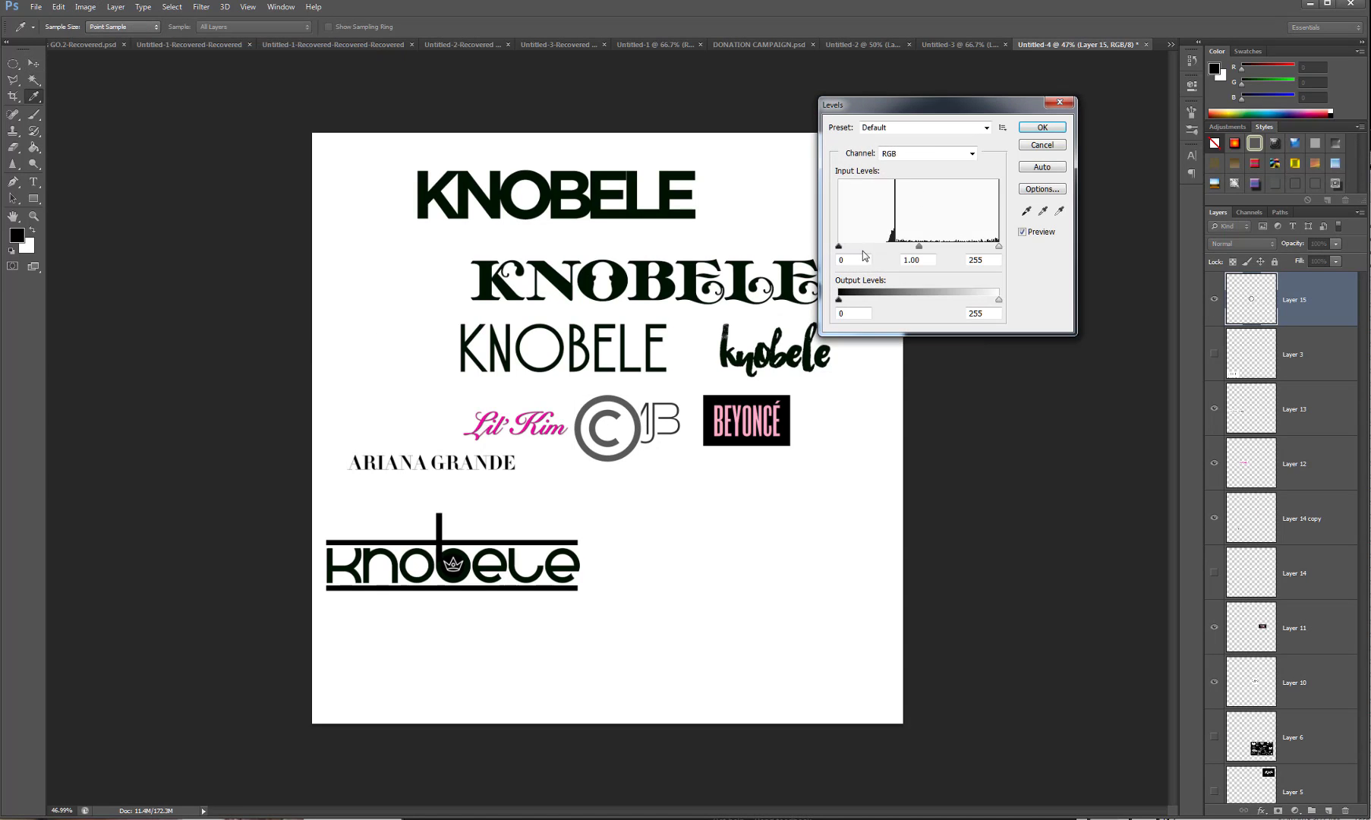
drag(838, 248, 896, 247)
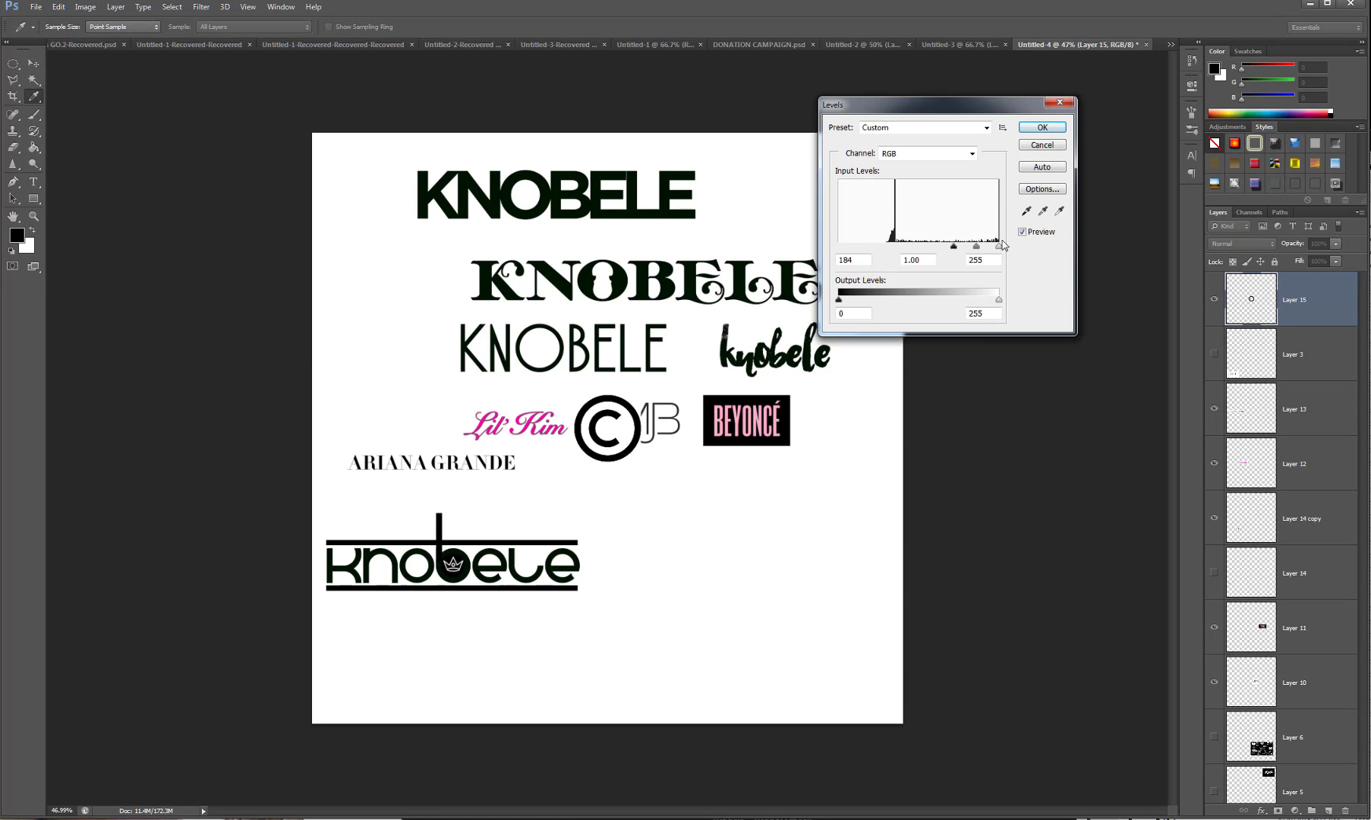
click(1042, 127)
Move the copyright symbol to the lower right end of the rounded knobele logo and scale it to 11.11%.
drag(621, 413, 558, 671)
scroll(660, 555, up, 4)
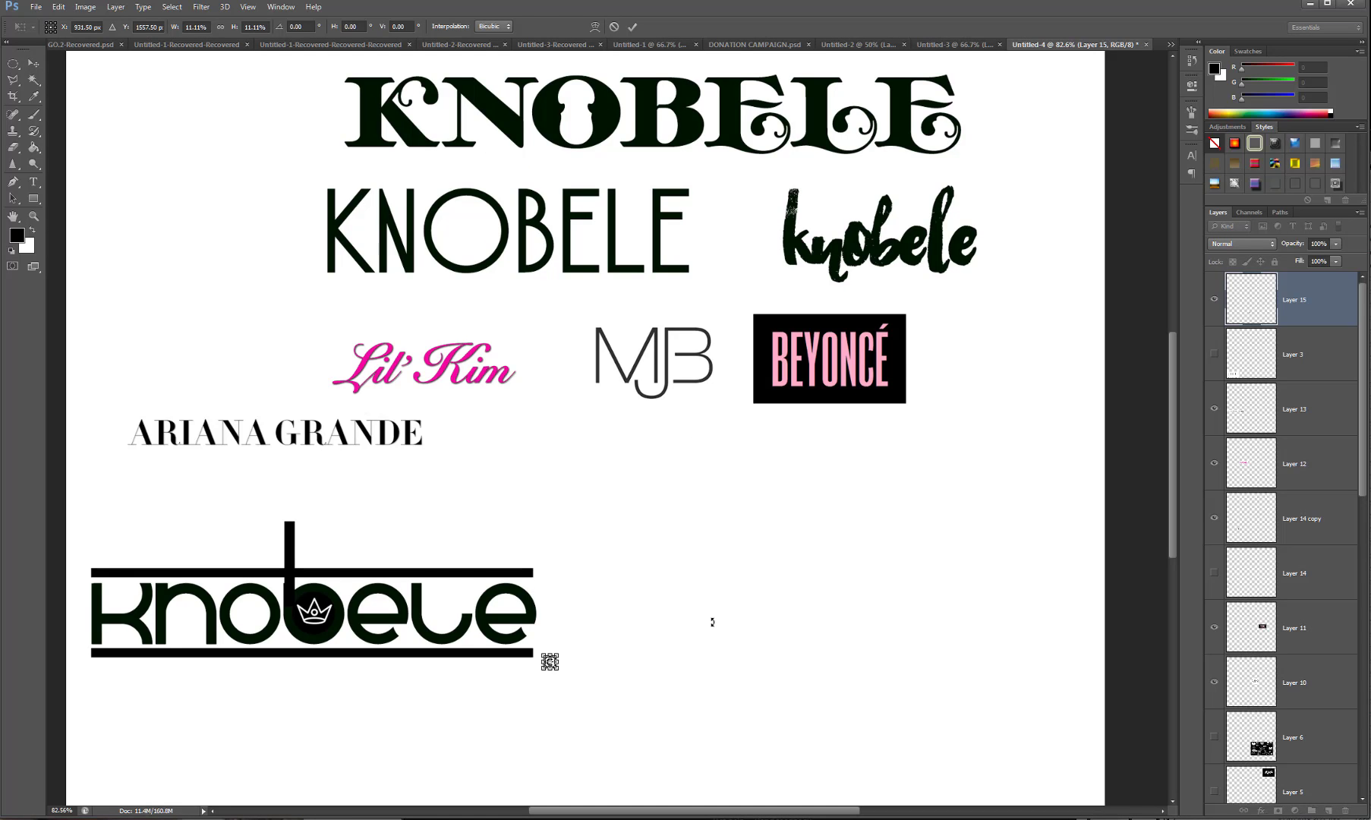
key(Return)
Nudge the copyright symbol up and left to the upper right of the final e, and deselect it.
key(shift+Up)
key(shift+Up)
key(shift+Up)
key(shift+Up)
key(shift+Up)
key(shift+Up)
key(shift+Up)
key(shift+Up)
key(shift+Up)
key(shift+Up)
key(shift+Up)
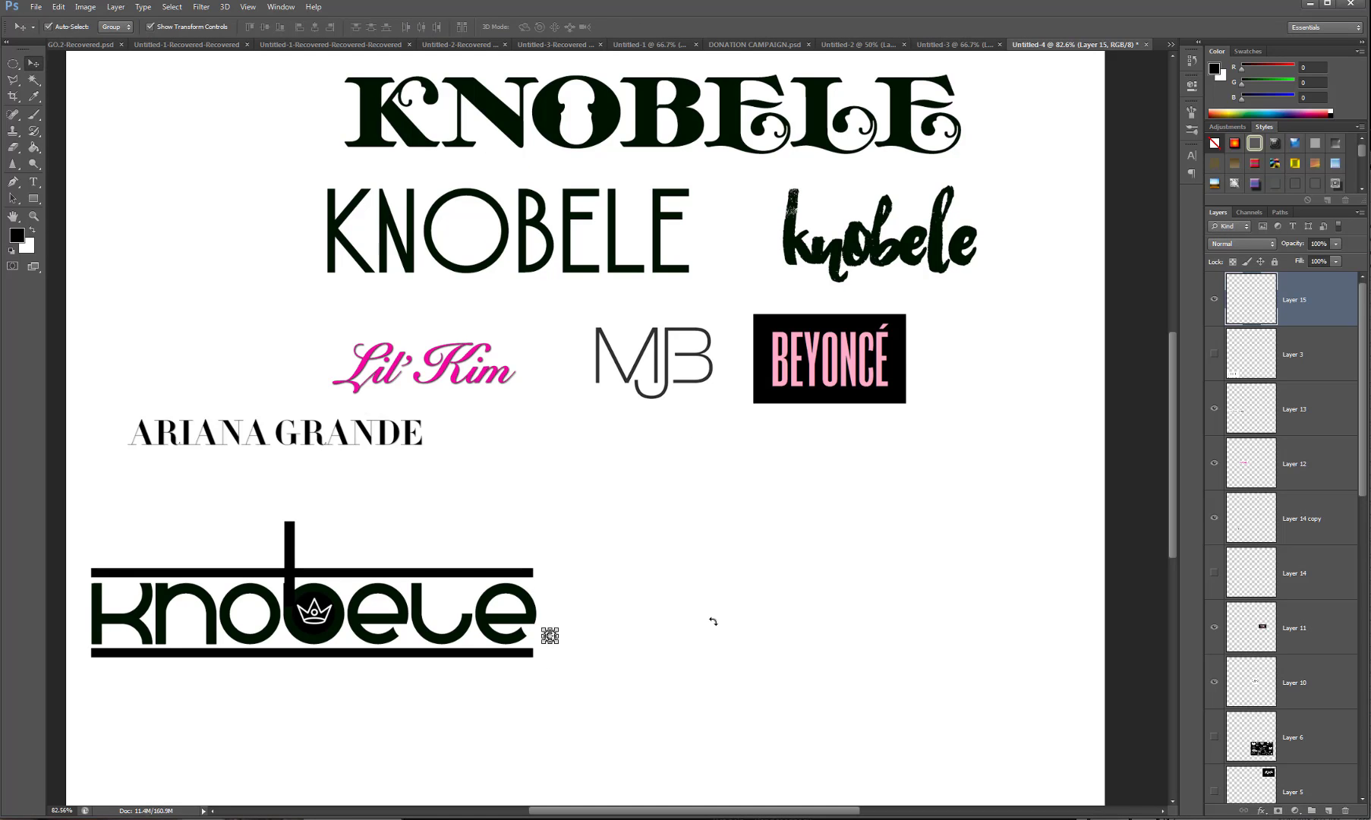
key(shift+Left)
key(shift+Left)
key(Up)
key(Up)
click(721, 627)
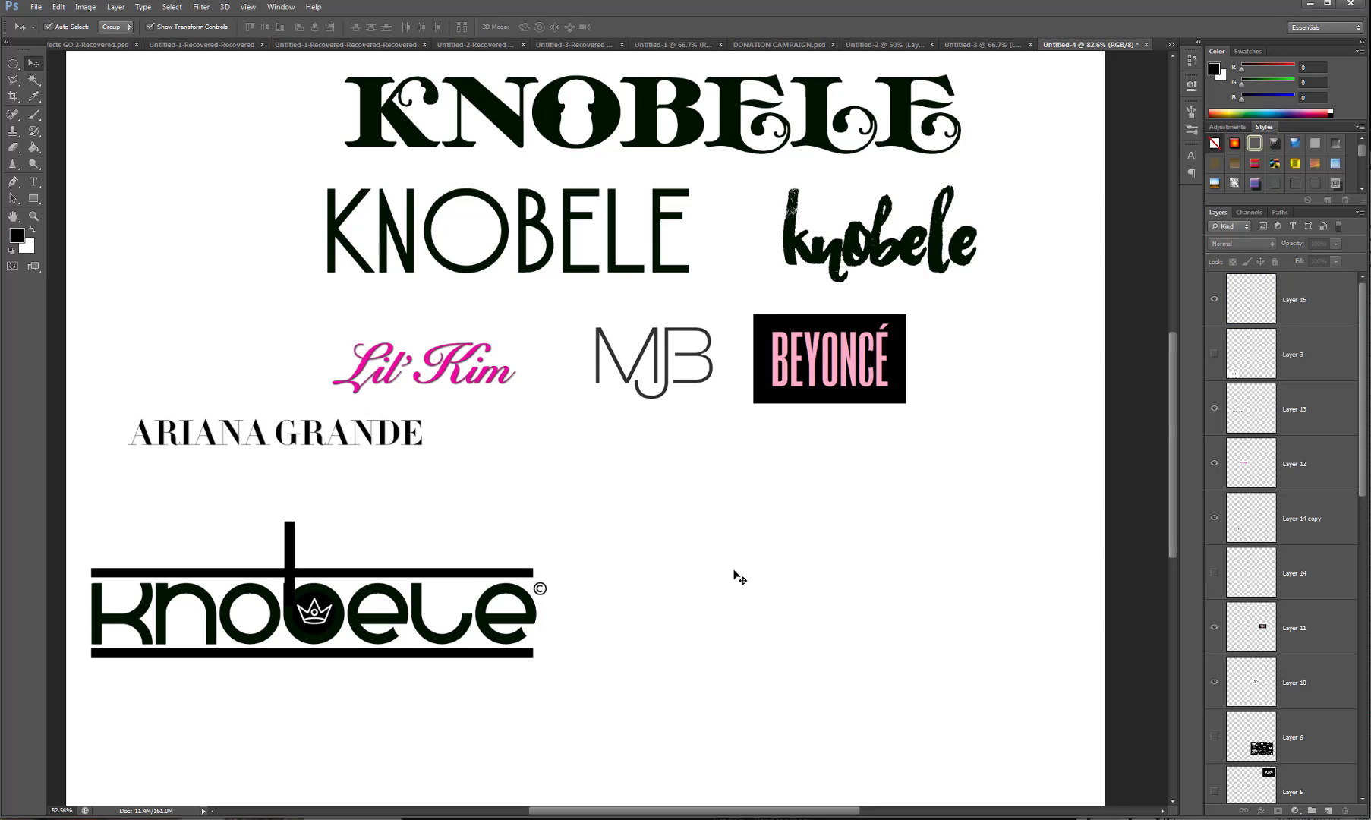
Duplicate the crown layer in the b's bowl and shift the copy left into the o of the rounded knobele logo.
scroll(734, 577, down, 3)
scroll(783, 596, down, 2)
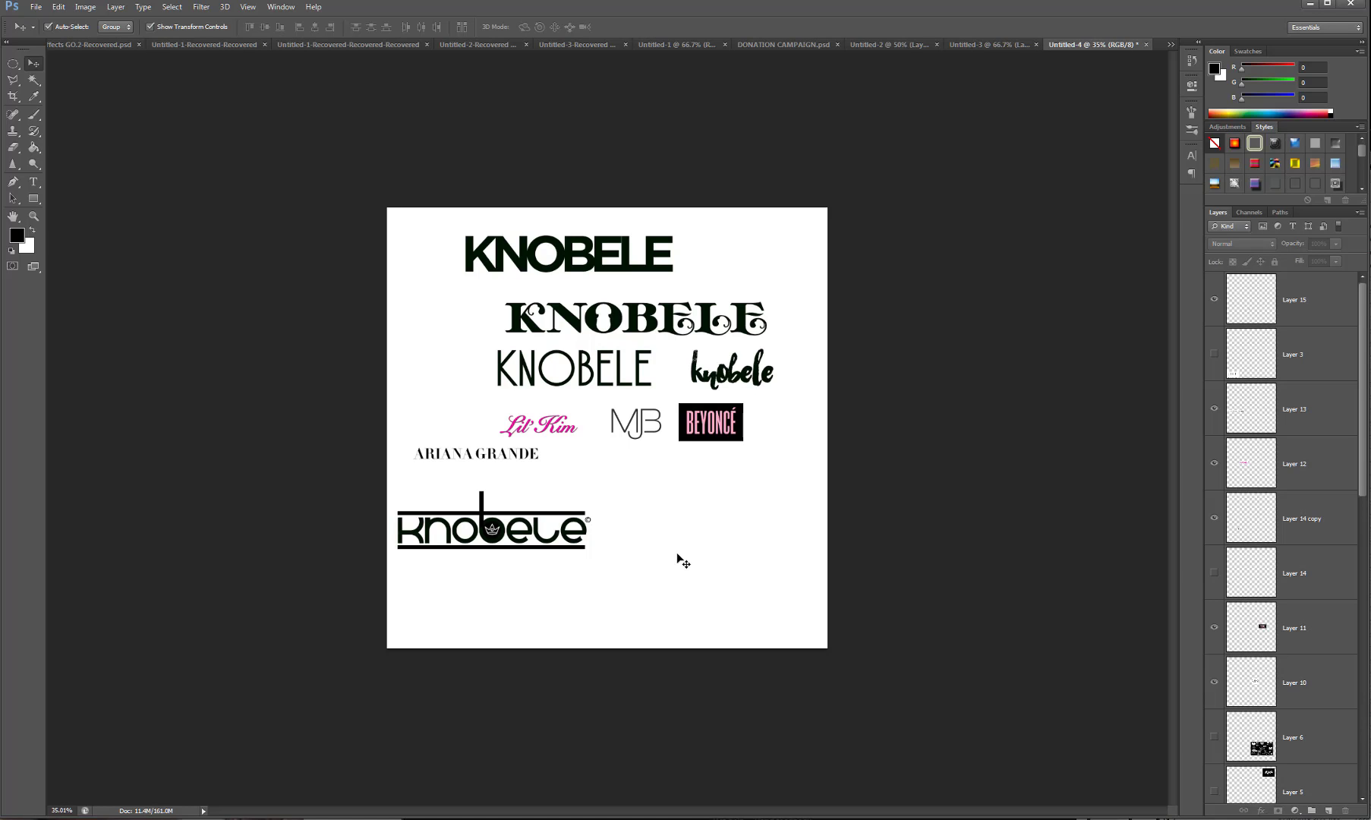
scroll(682, 560, up, 2)
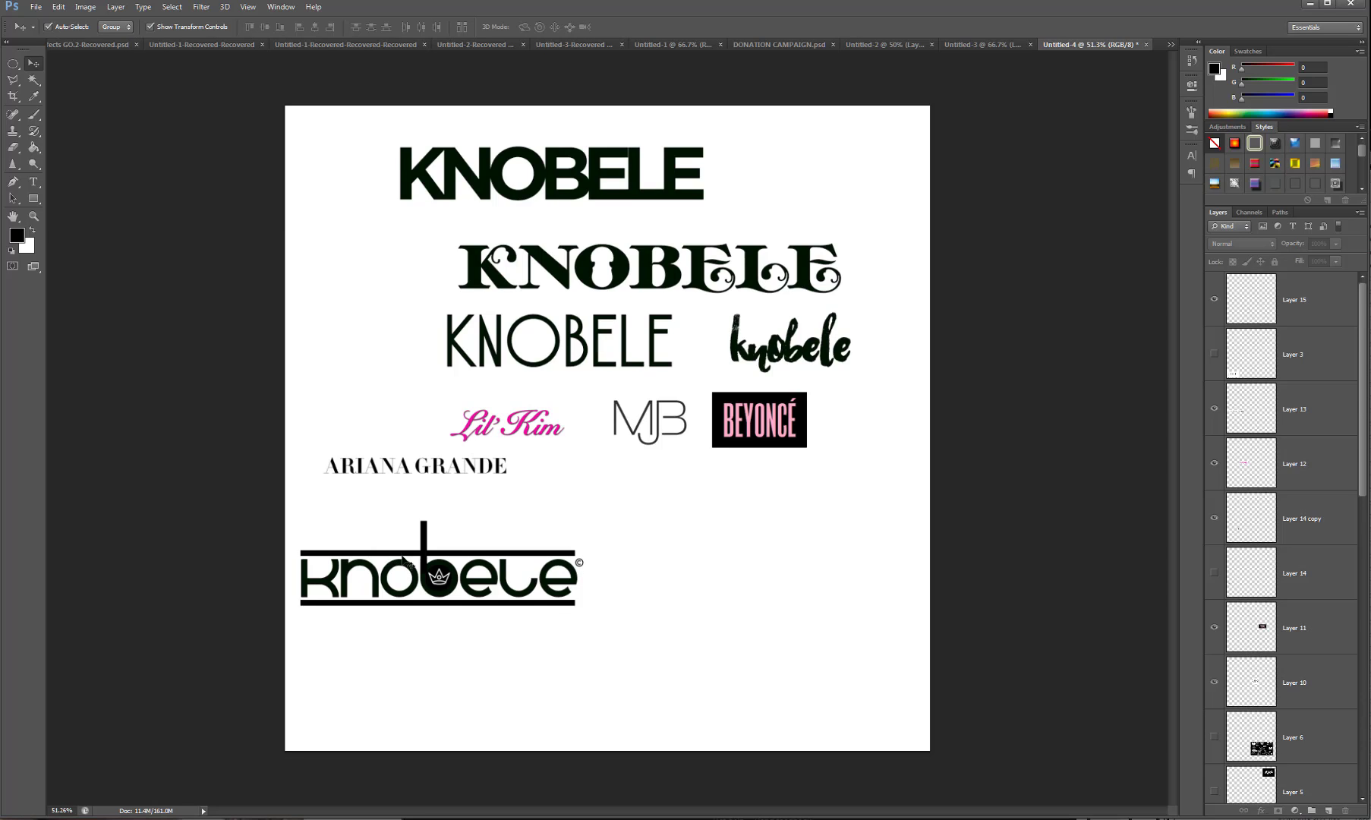
click(441, 580)
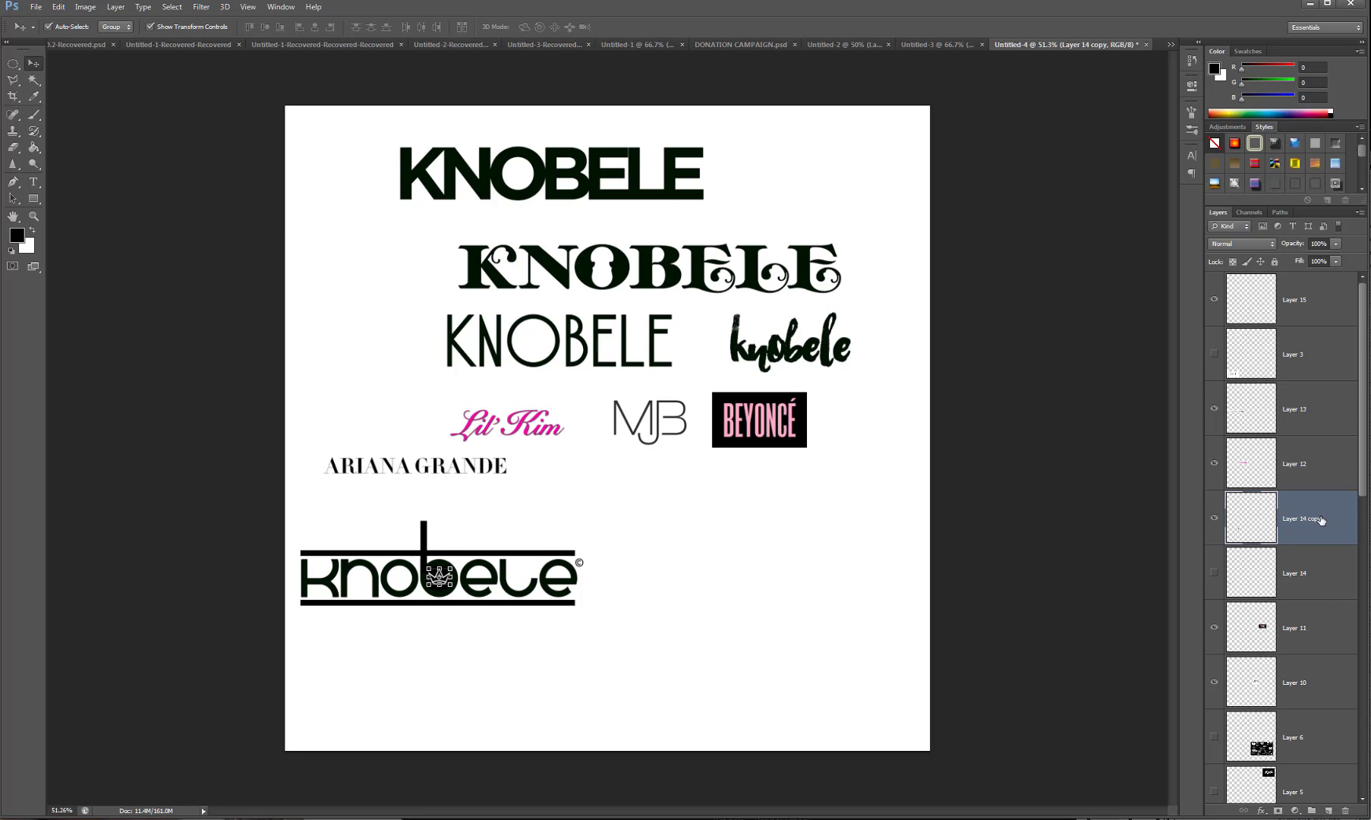
key(ctrl+j)
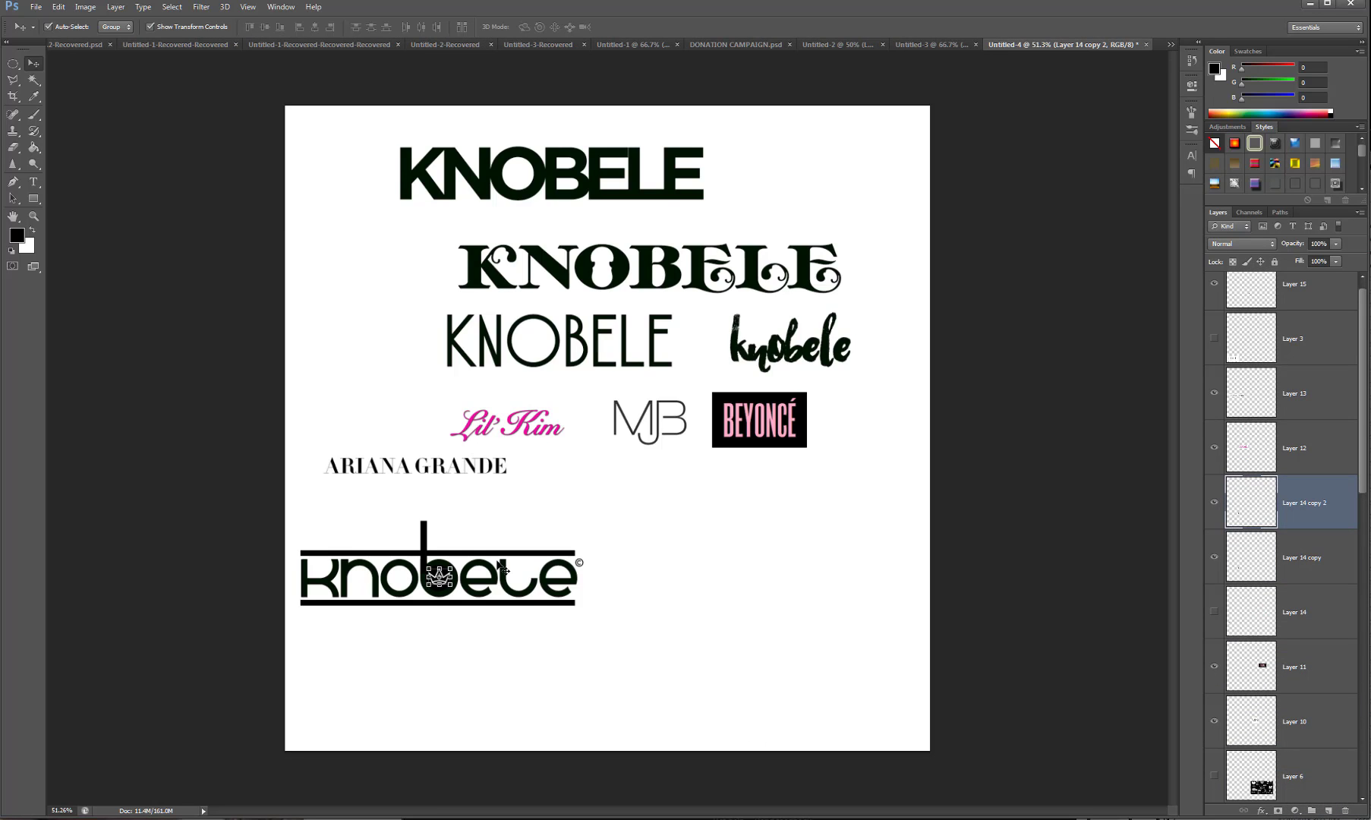
key(shift+Left)
key(shift+Left)
key(shift+Left)
key(shift+Left)
key(shift+Left)
key(shift+Left)
key(shift+Left)
key(shift+Left)
key(shift+Left)
key(shift+Left)
click(523, 681)
Hide the original crown in the bowl of the b and deselect its layer.
click(446, 582)
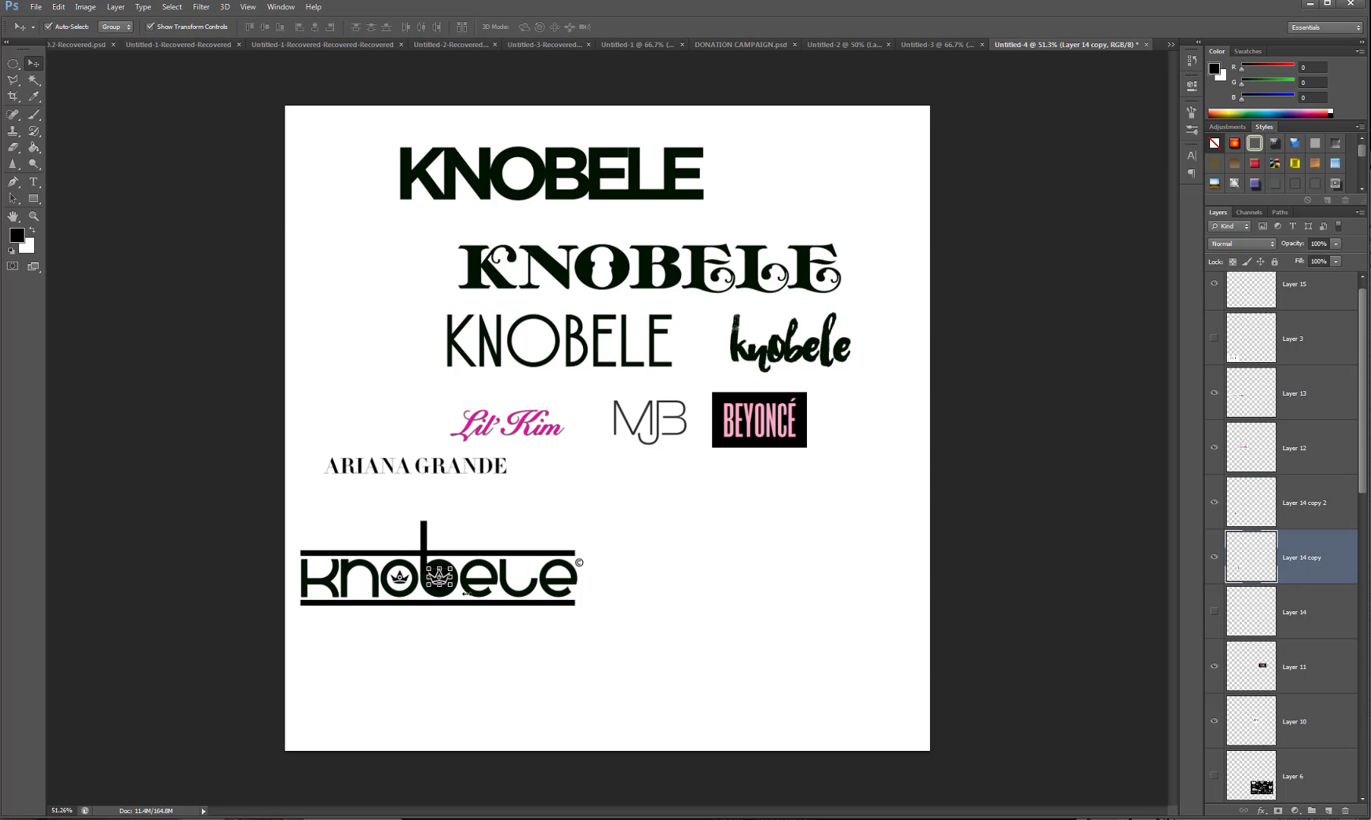
click(1214, 558)
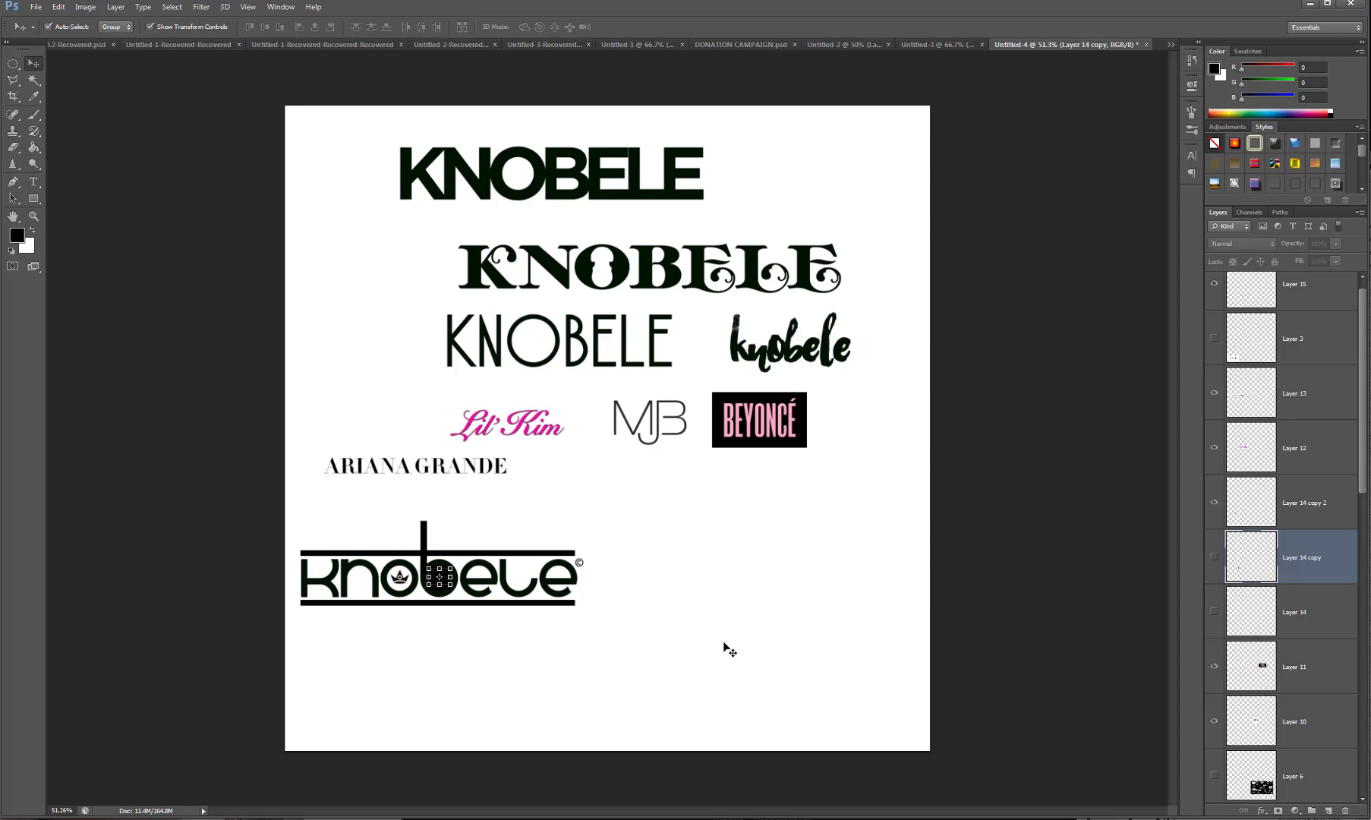
click(577, 672)
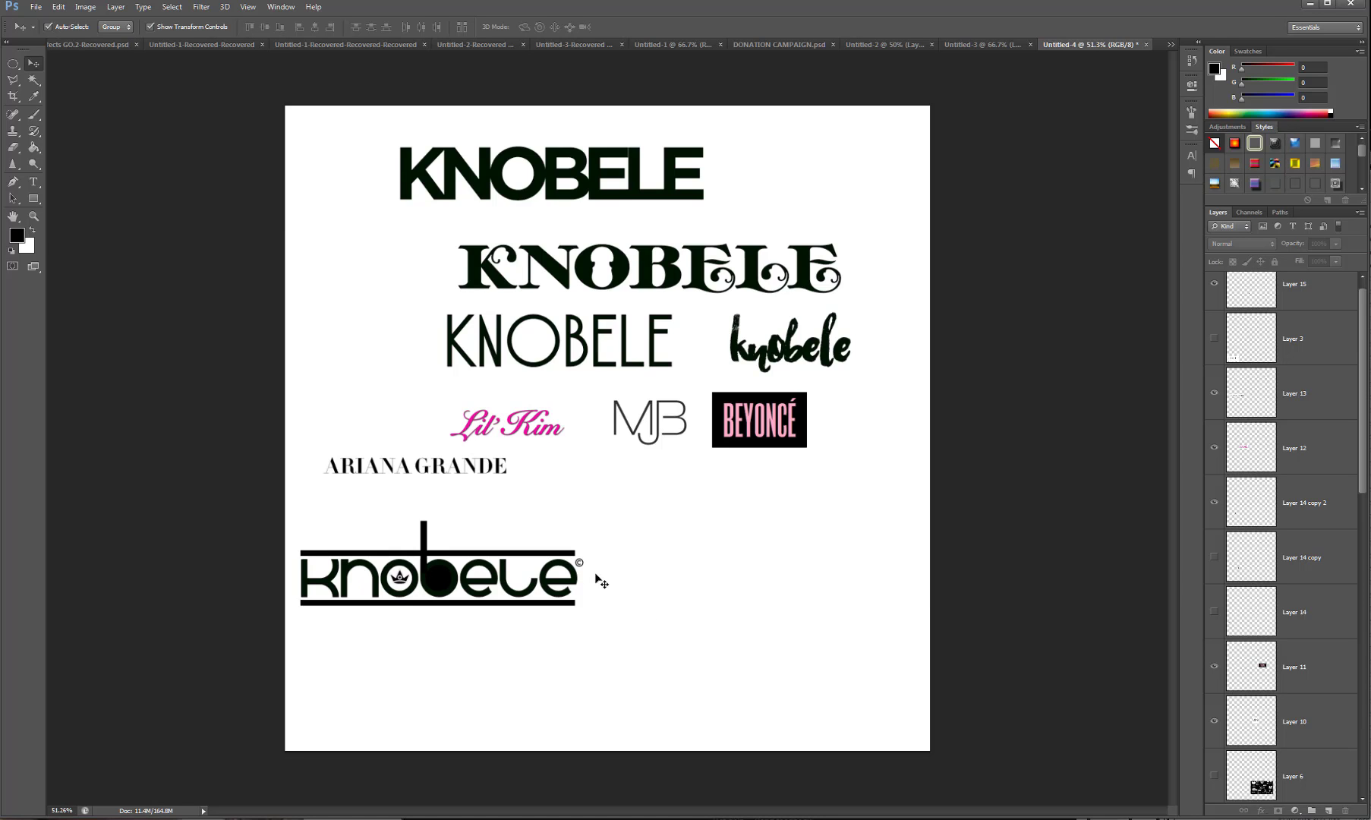
Move the ornate KNOBELE text down below the rounded knobele logo.
scroll(596, 578, down, 5)
scroll(597, 529, up, 2)
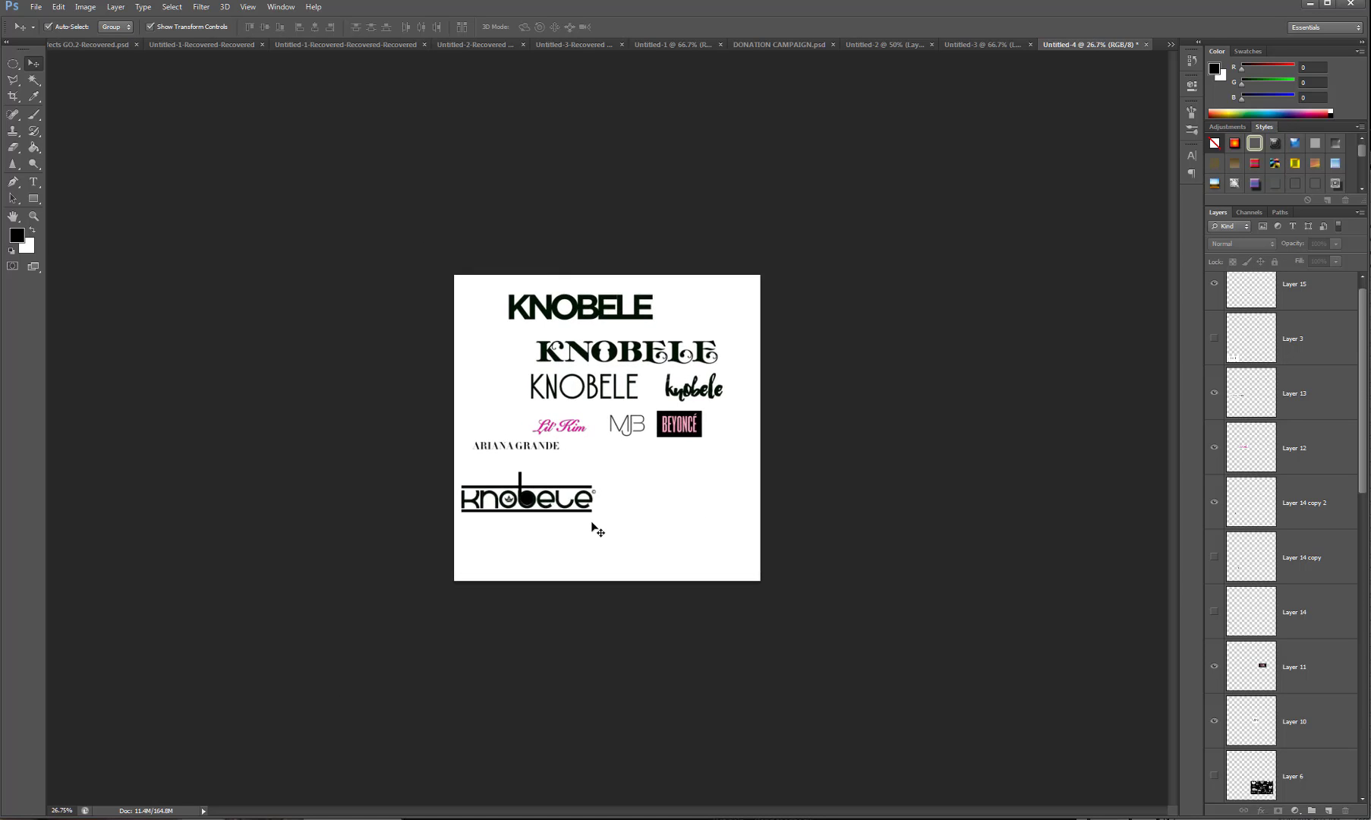
scroll(597, 529, up, 3)
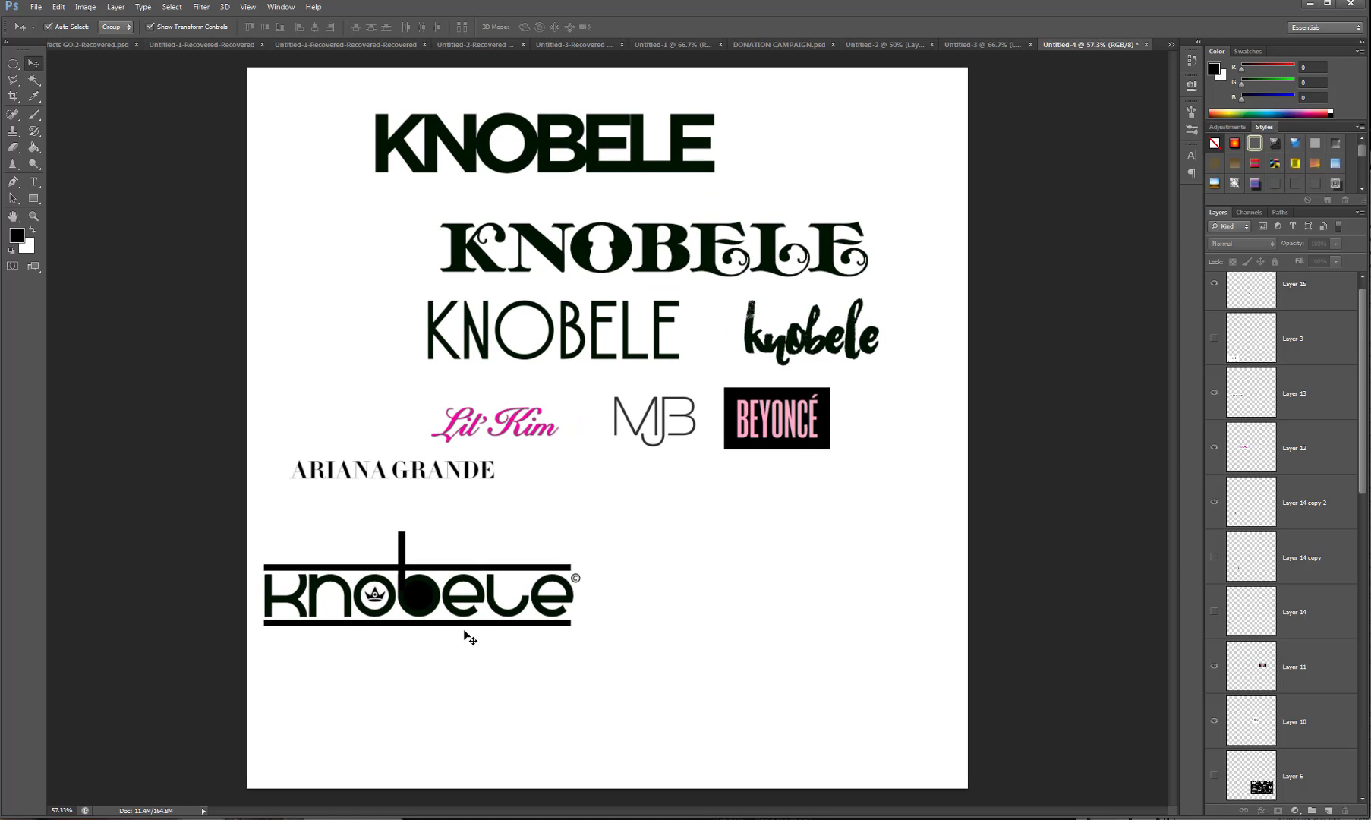
scroll(471, 638, down, 2)
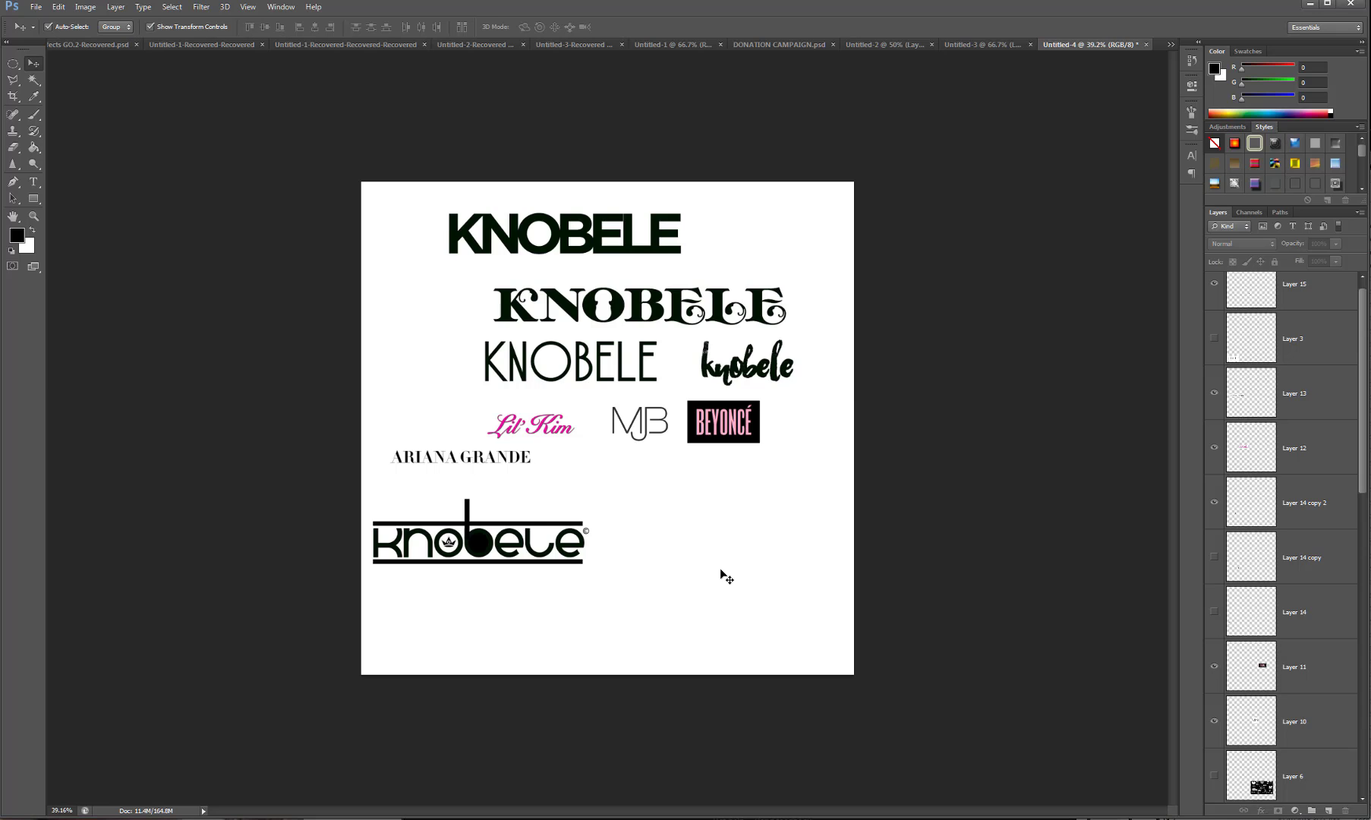
click(657, 308)
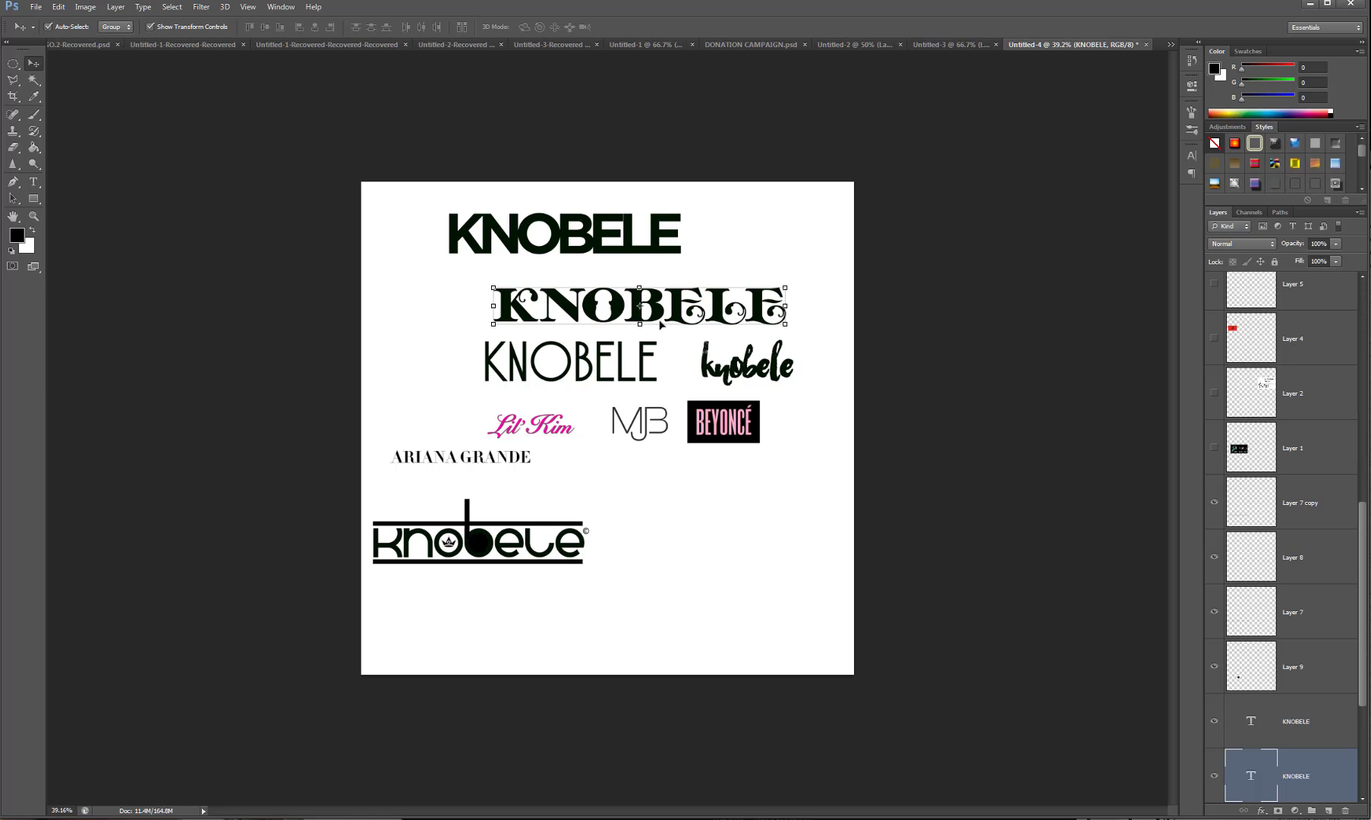
drag(659, 311, 621, 618)
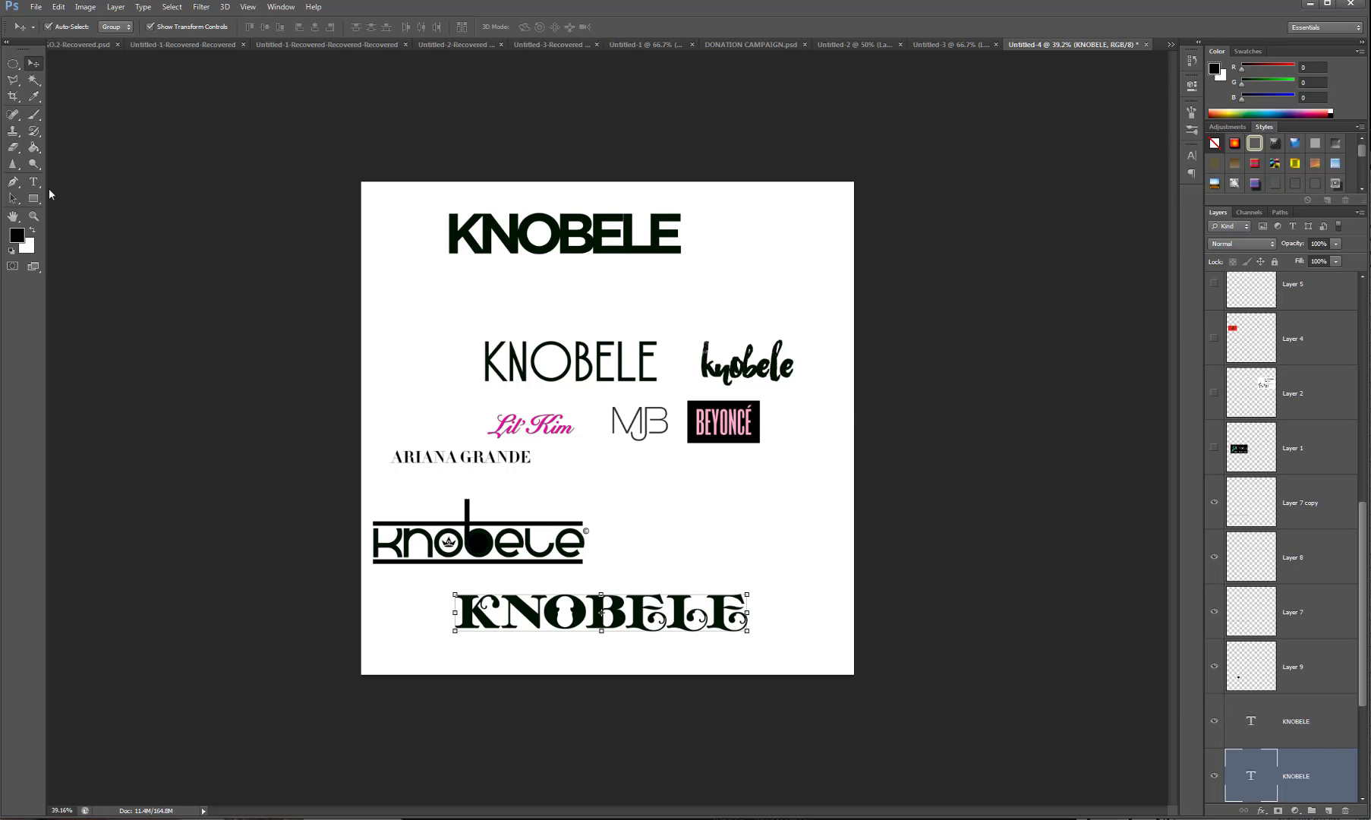
Replace the N and O of the ornate KNOBELE text with their plain lowercase forms using the Type tool.
click(34, 183)
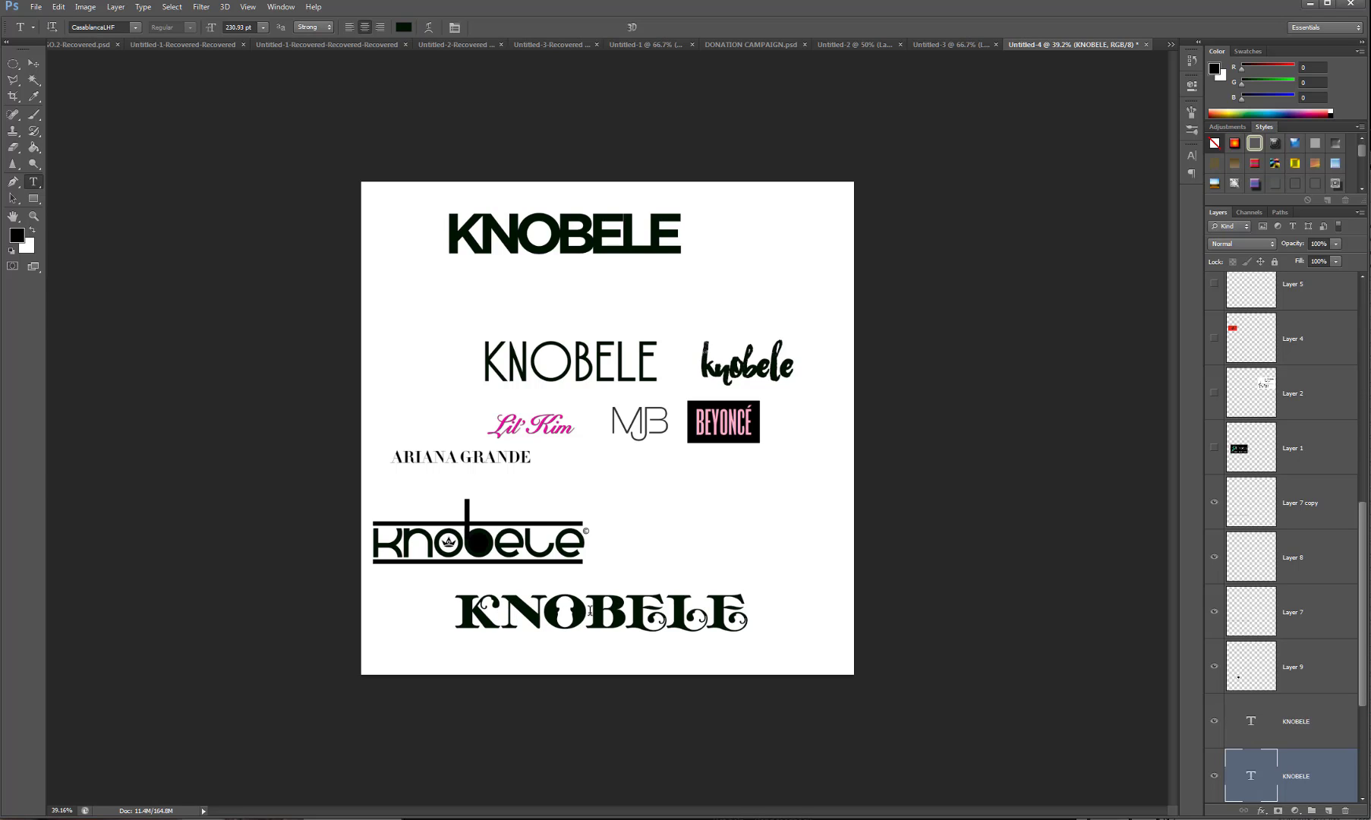
drag(498, 607, 545, 608)
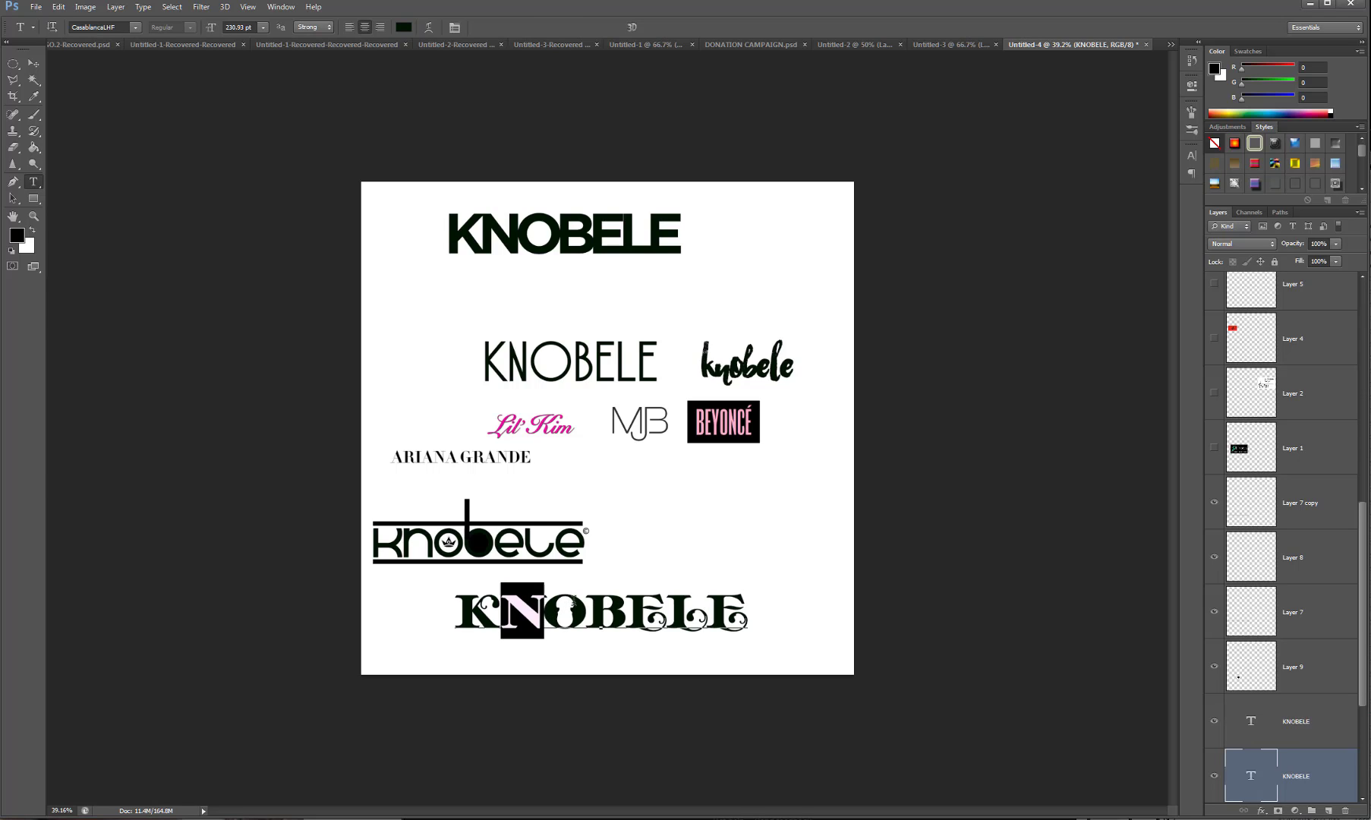
key(Right)
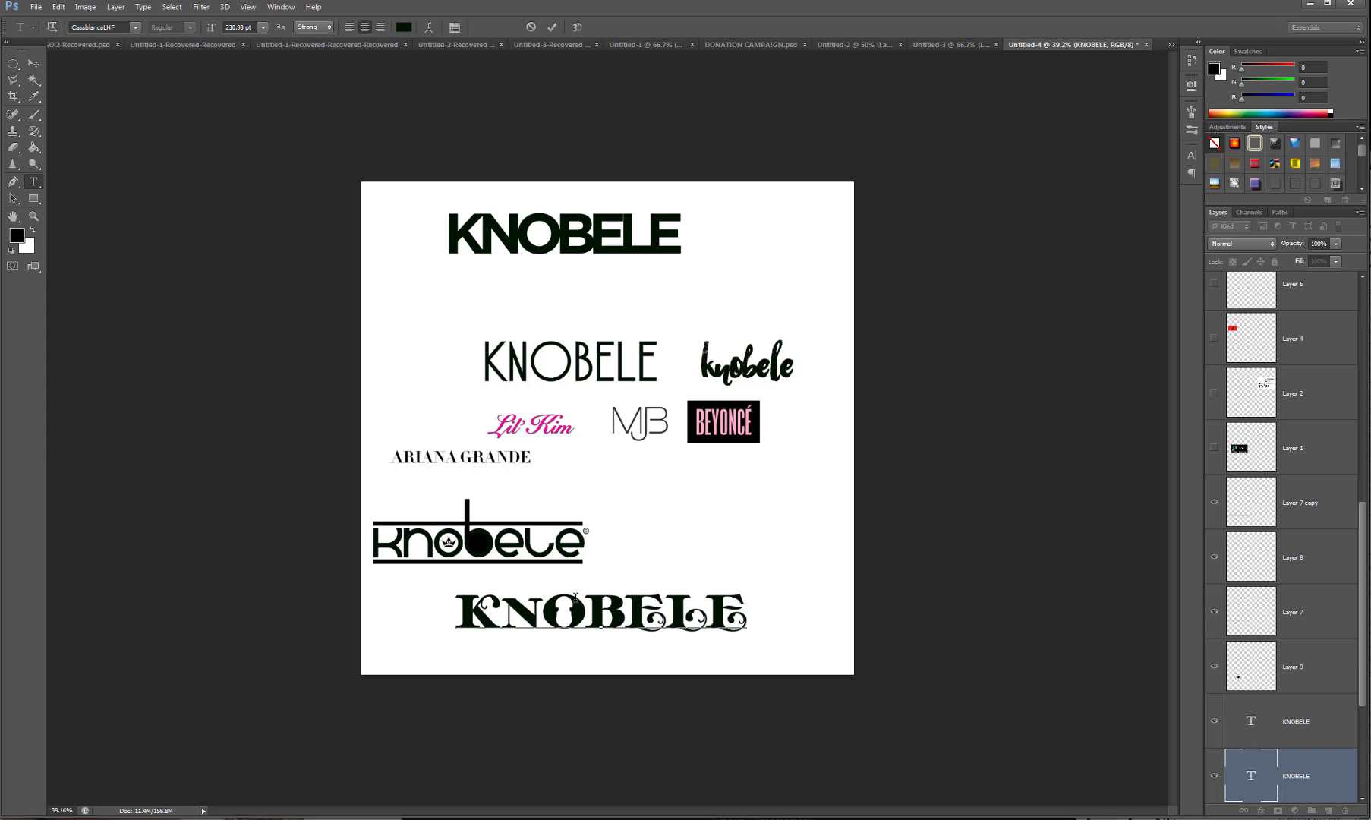
drag(547, 613, 590, 615)
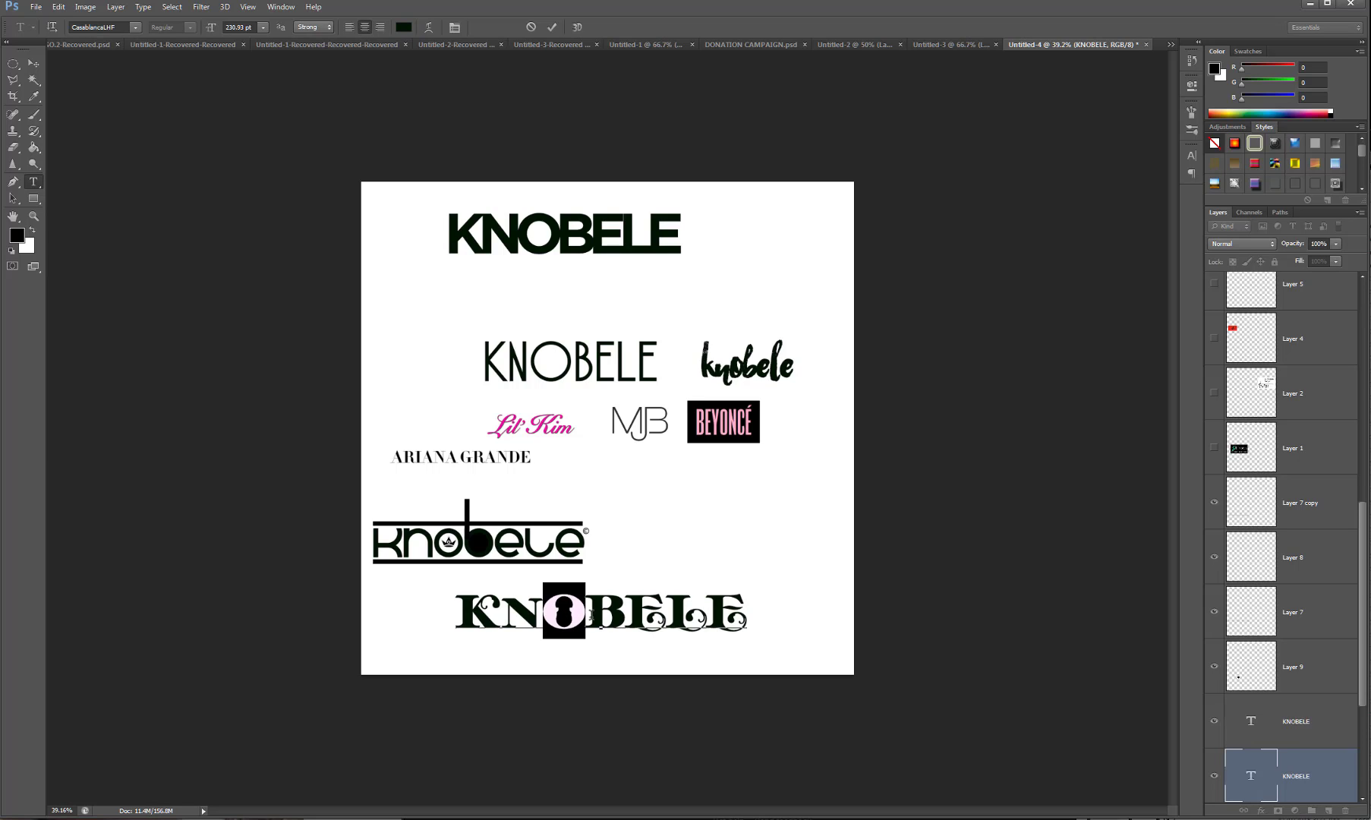
text(O)
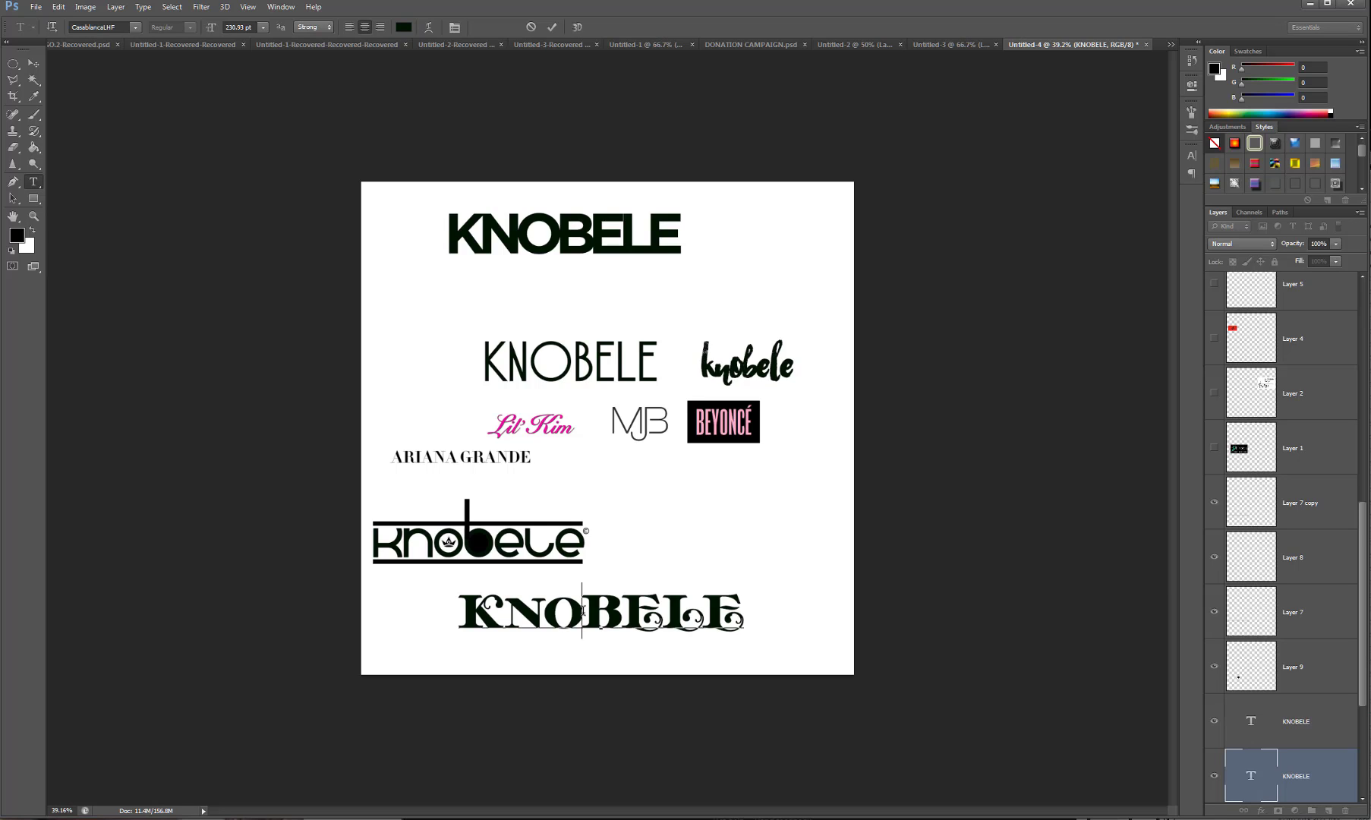
Retype the remaining BELE of the ornate text in lowercase so it matches the plain small letters after the K.
drag(583, 611, 619, 611)
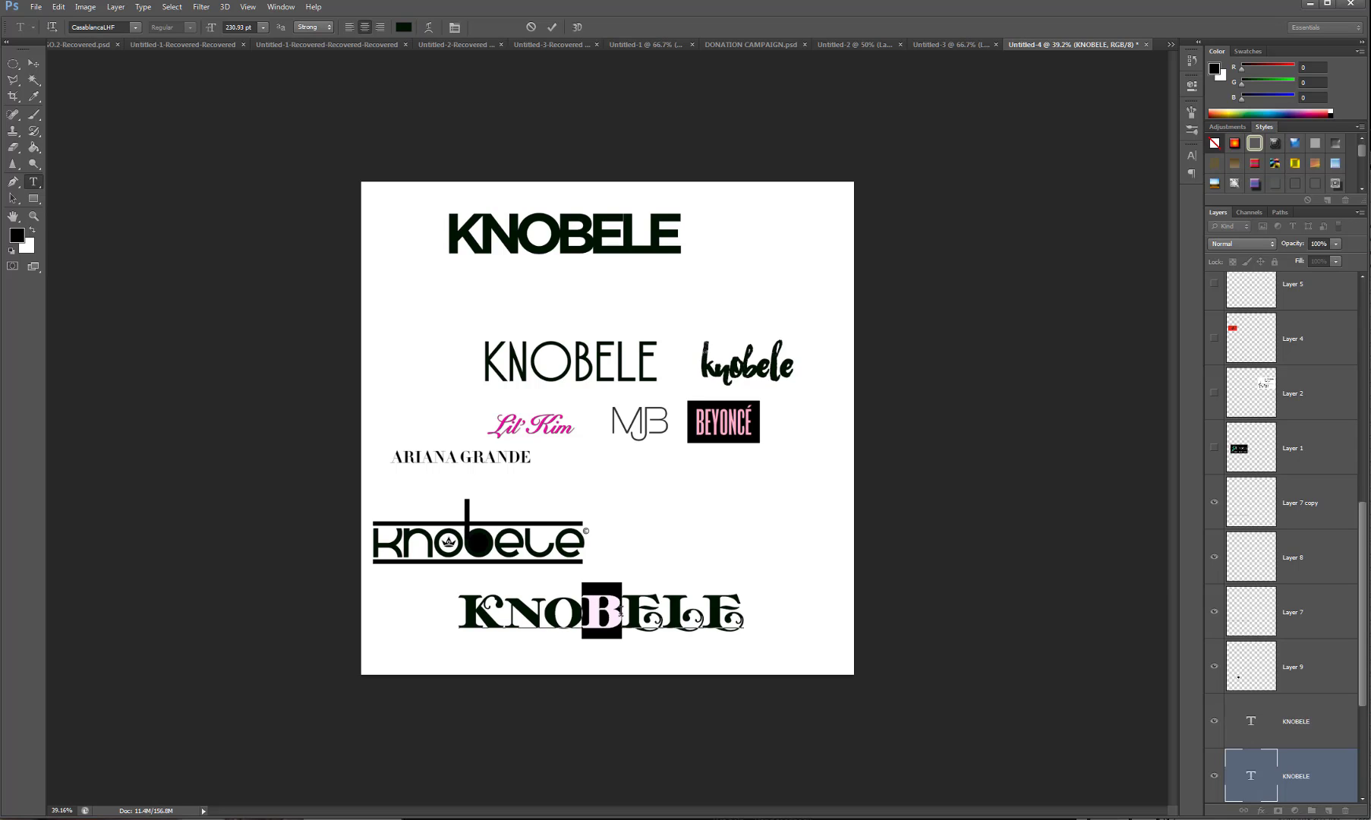
text(B)
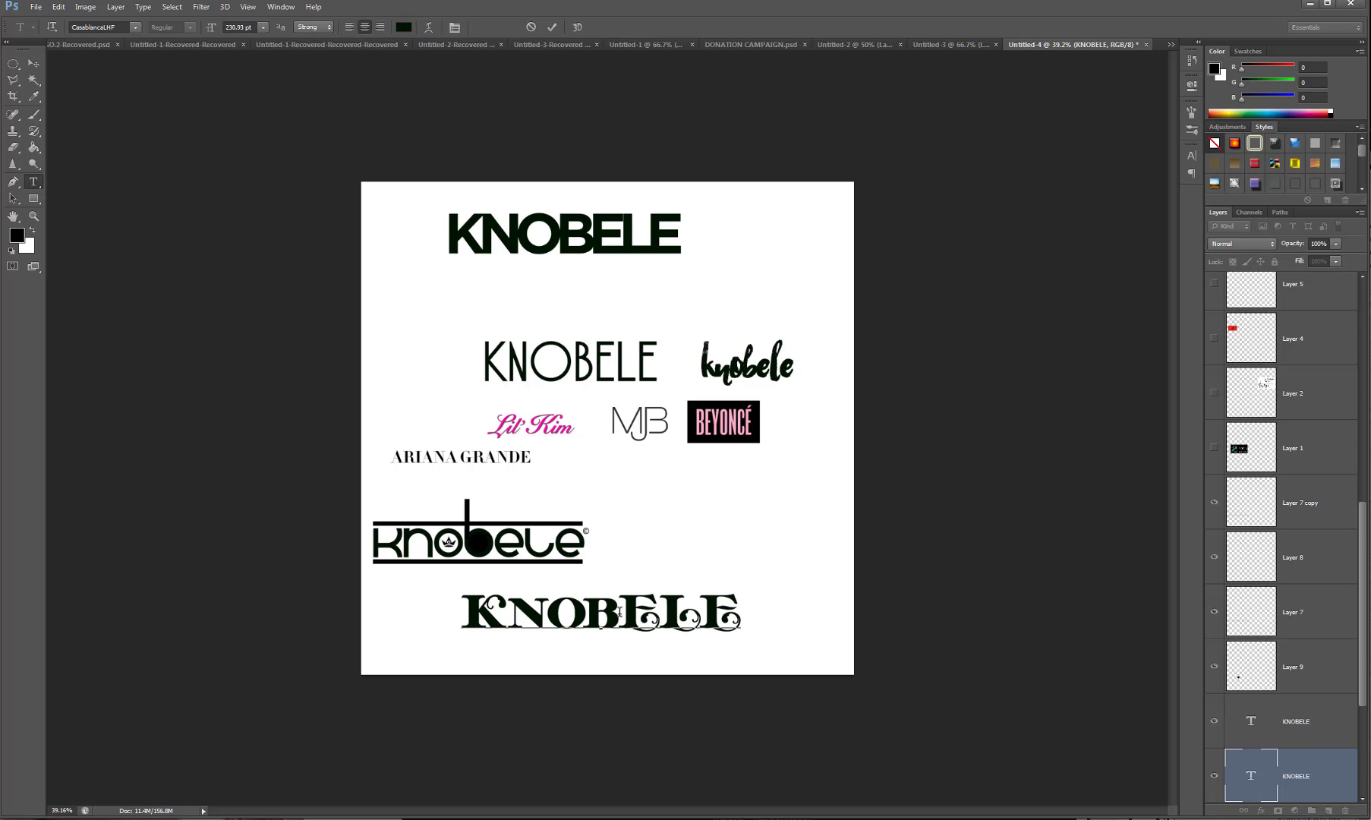
drag(625, 607, 928, 620)
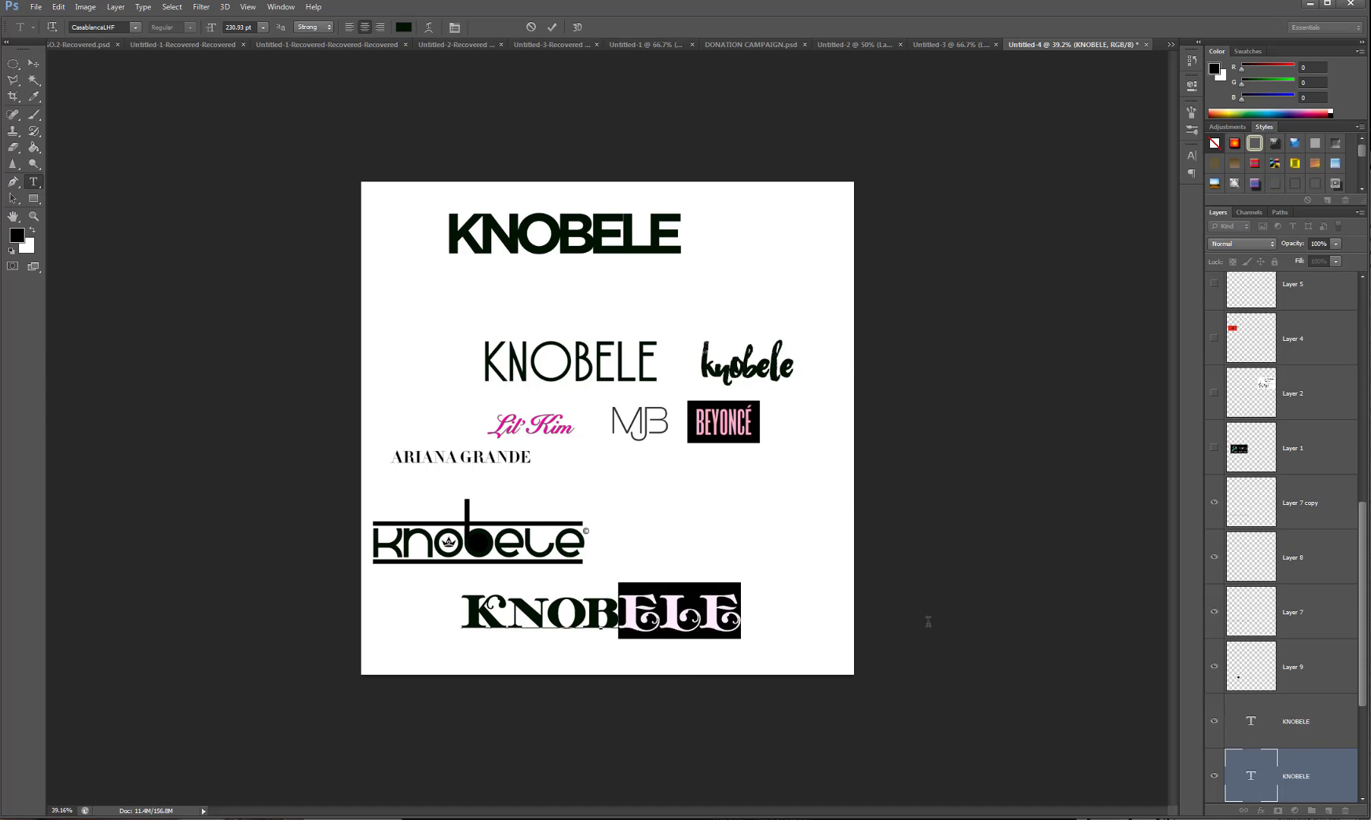
click(578, 598)
drag(619, 606, 726, 624)
text(ELE)
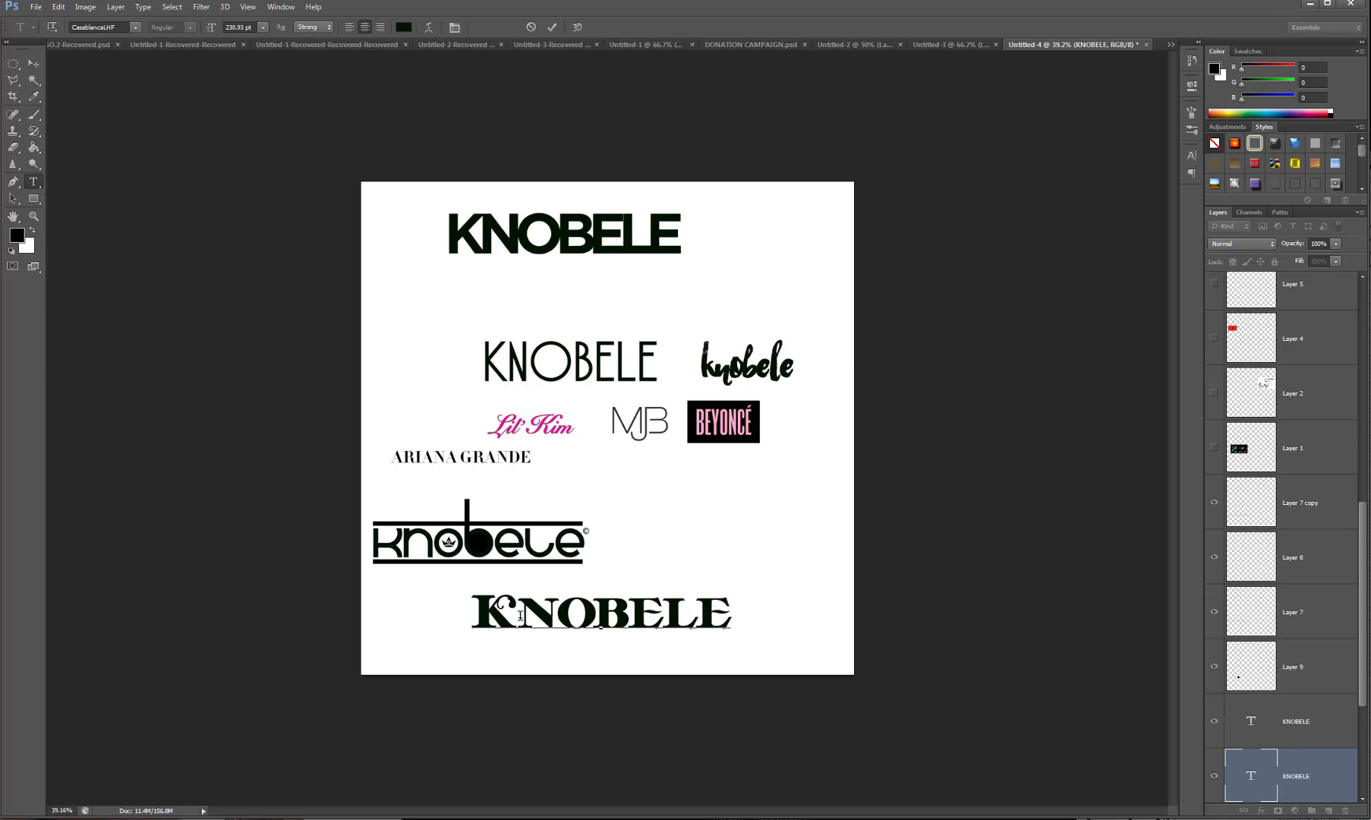
Enlarge the initial K of the ornate text and shift the whole word slightly up and left.
drag(522, 619, 470, 619)
drag(212, 29, 241, 29)
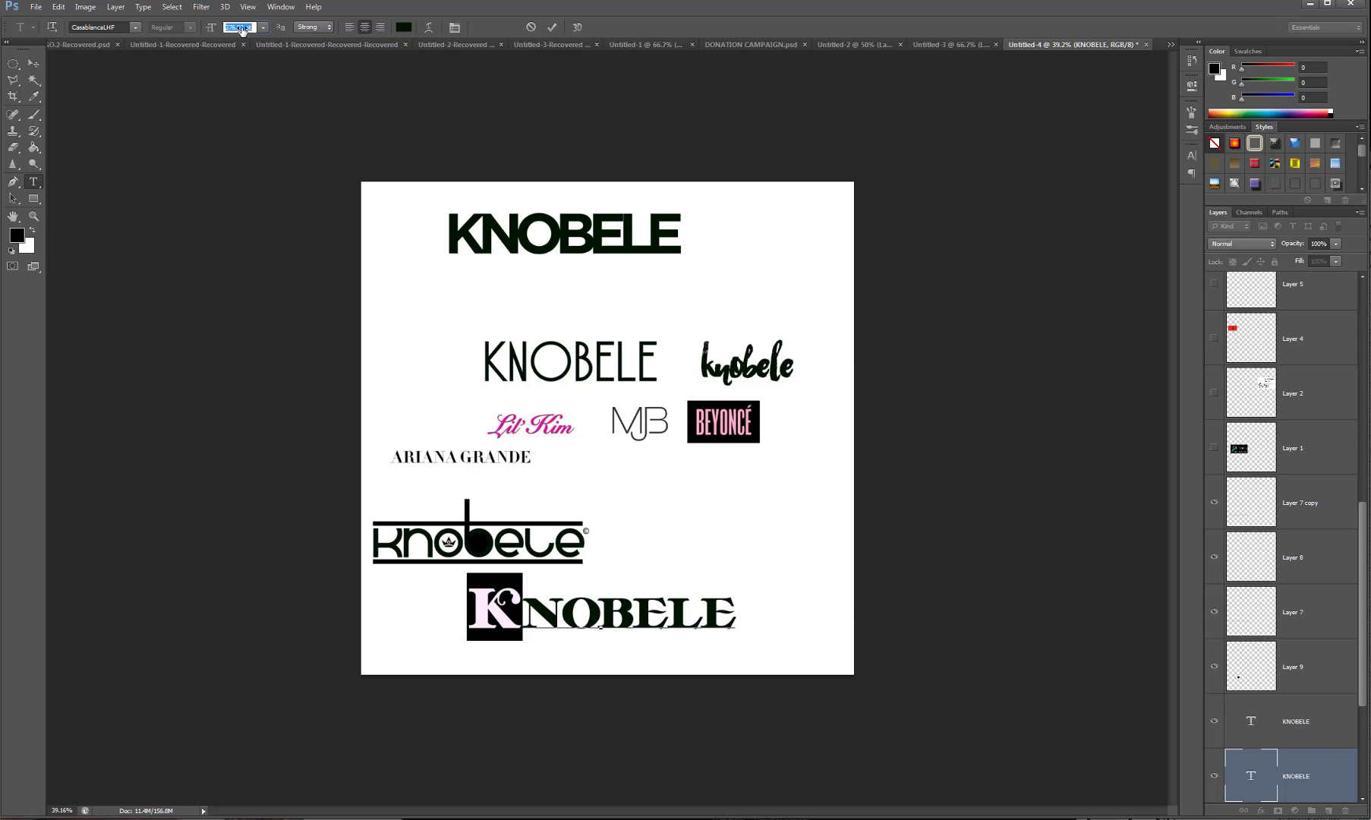
click(33, 63)
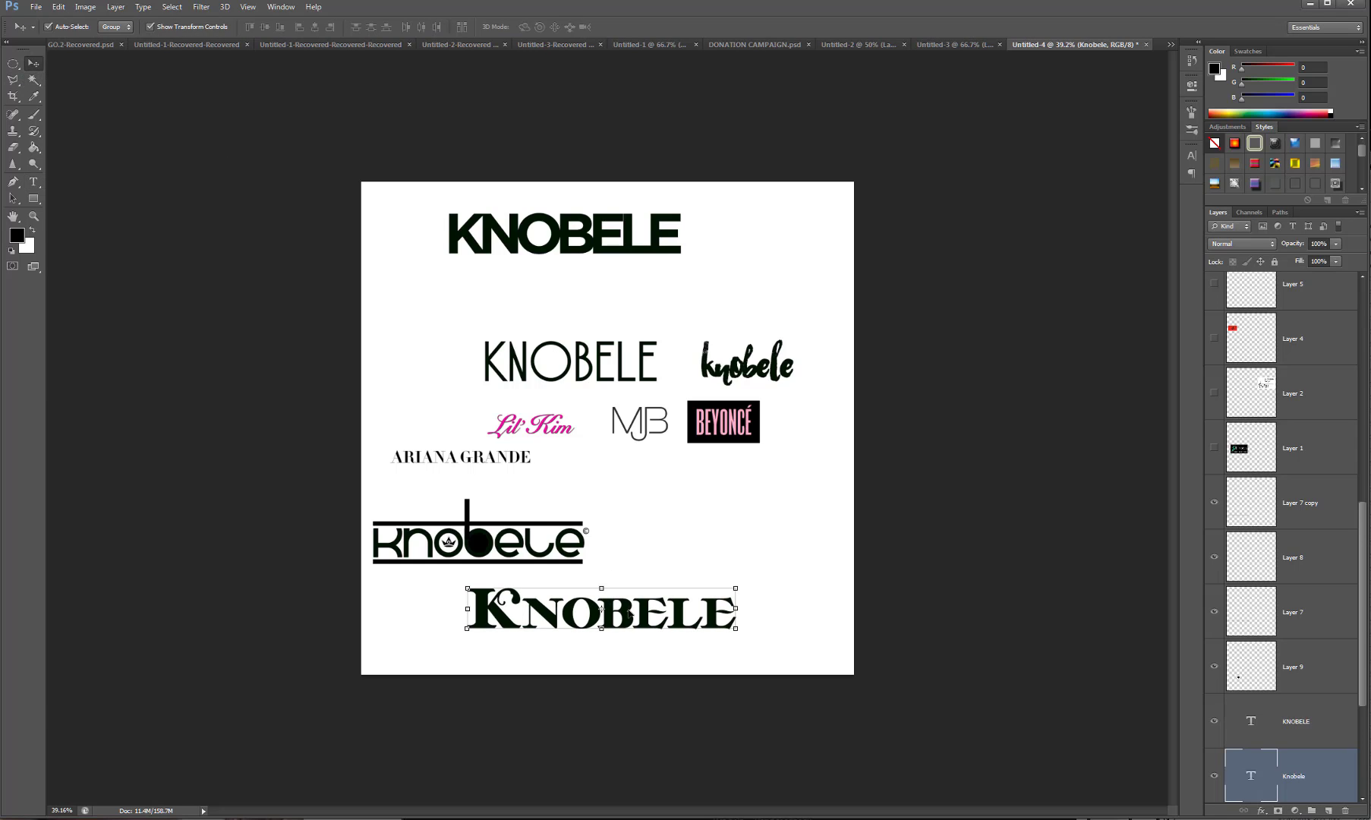
mouse_move(630, 613)
mouse_down()
mouse_move(652, 629)
mouse_move(623, 632)
mouse_move(621, 610)
mouse_up()
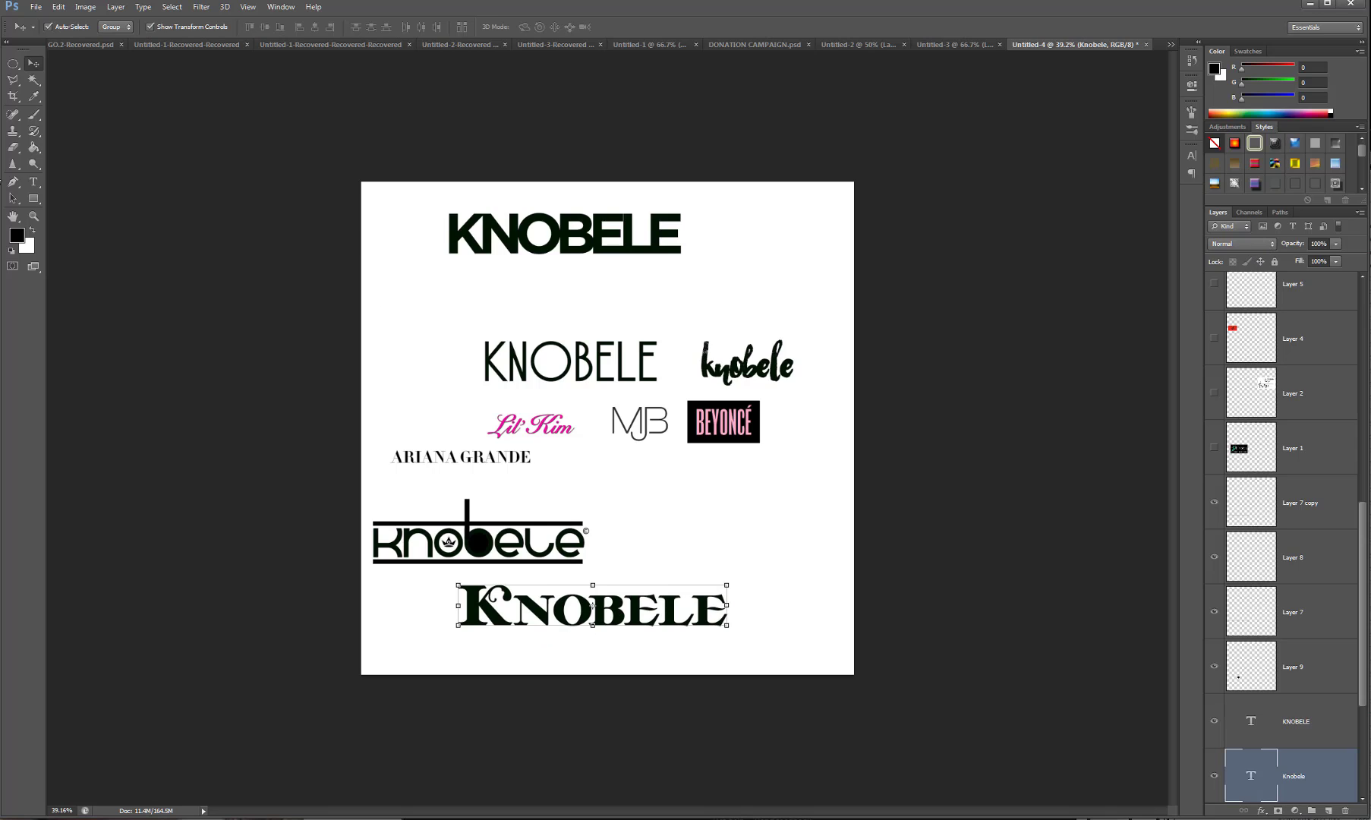
Select the N after the large K, show the character settings and turn on ordinals for it.
click(34, 181)
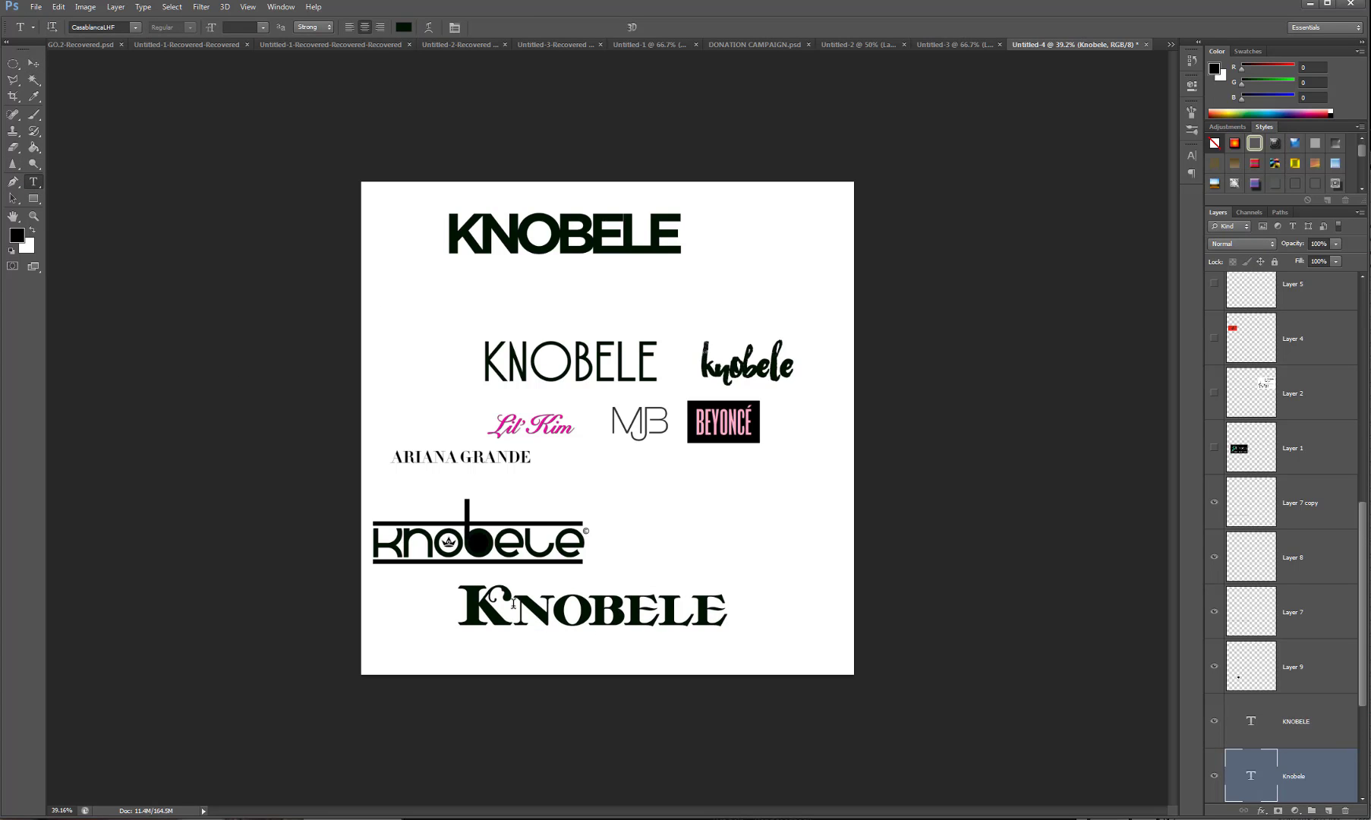
drag(513, 603, 553, 607)
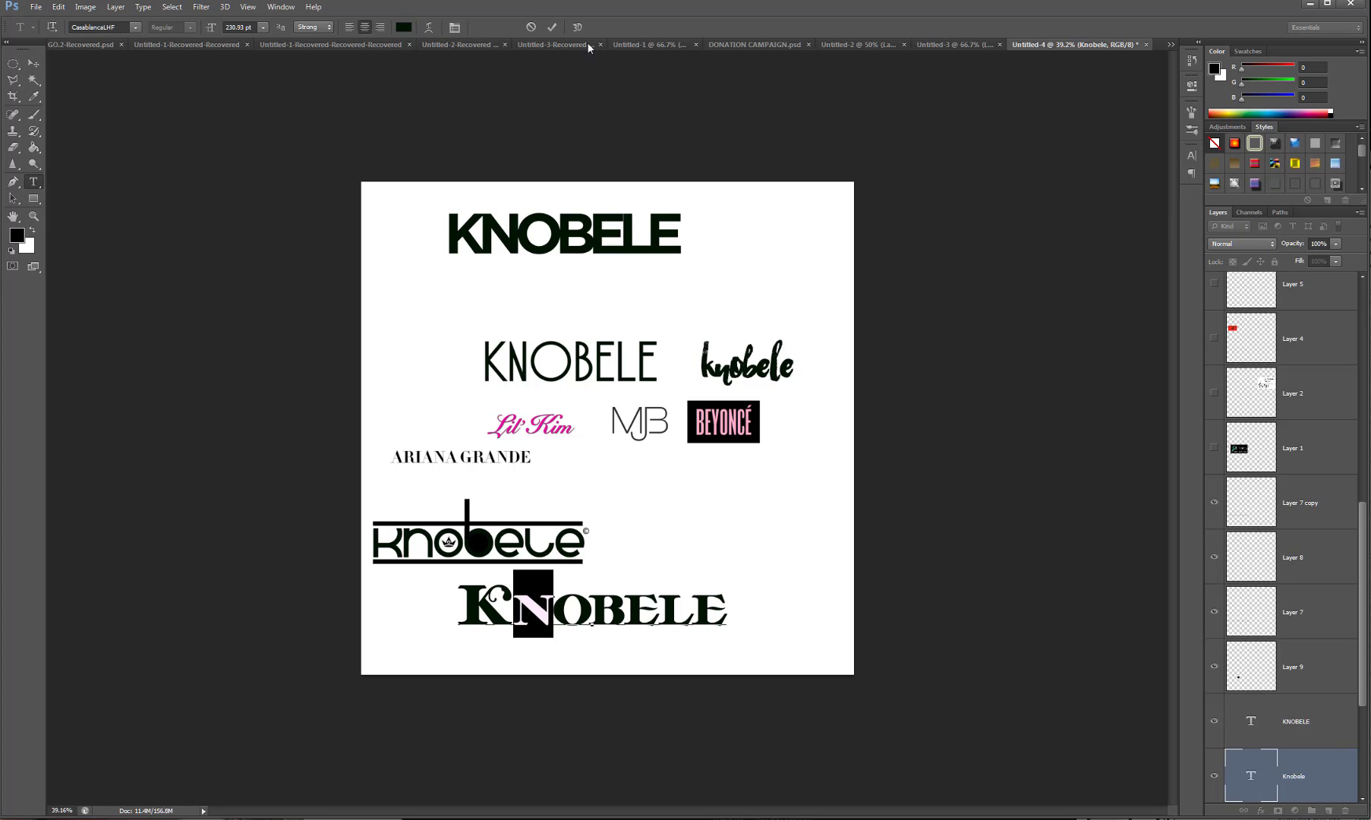
click(454, 27)
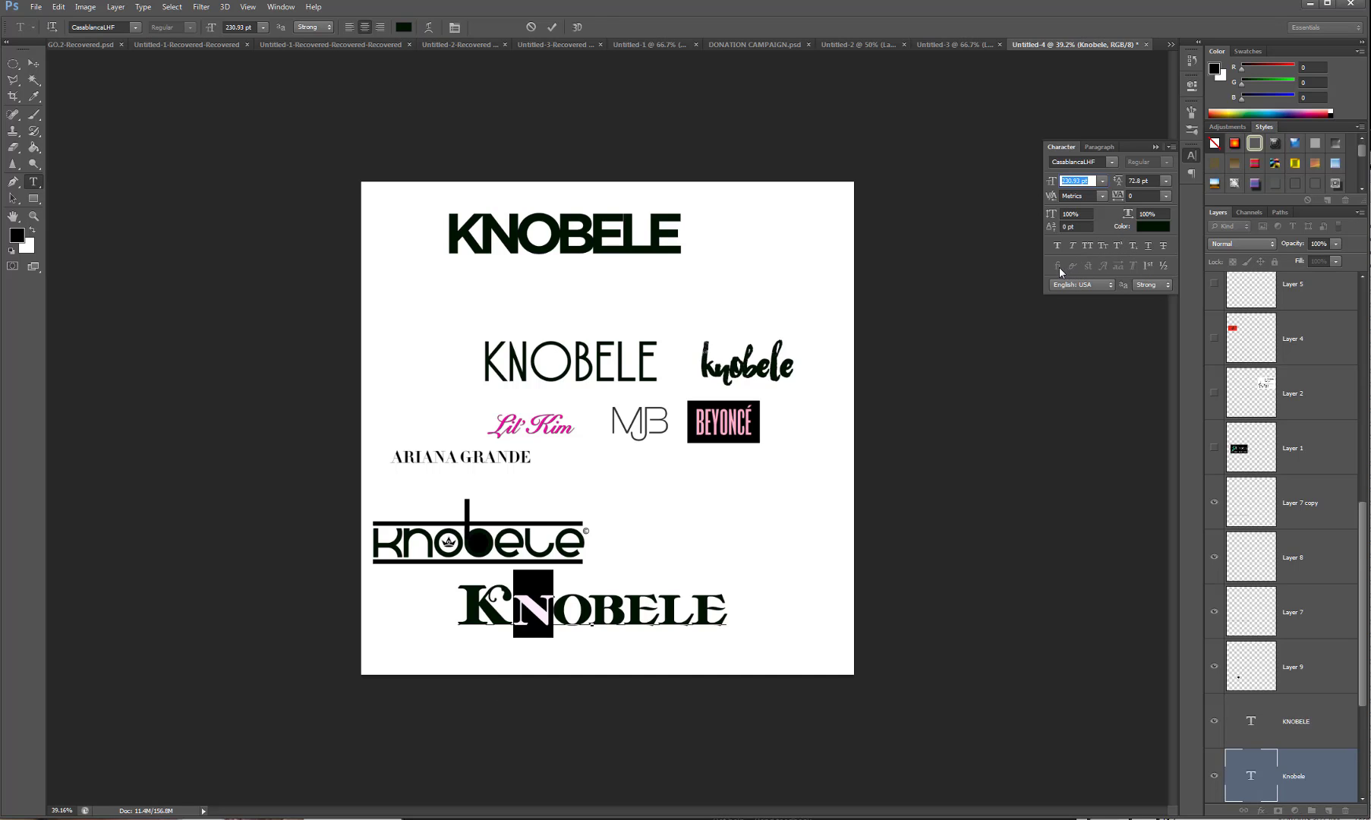
click(1092, 285)
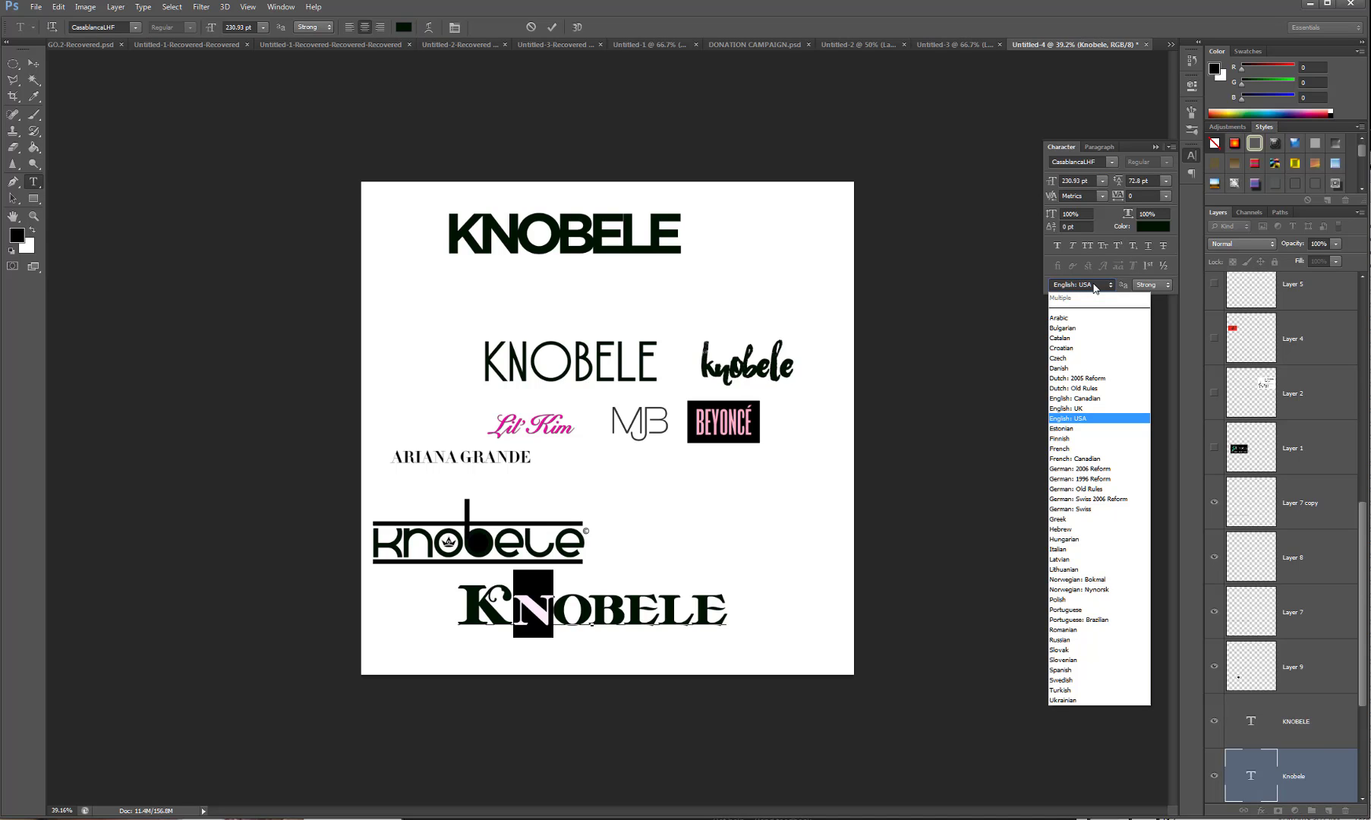
click(1152, 266)
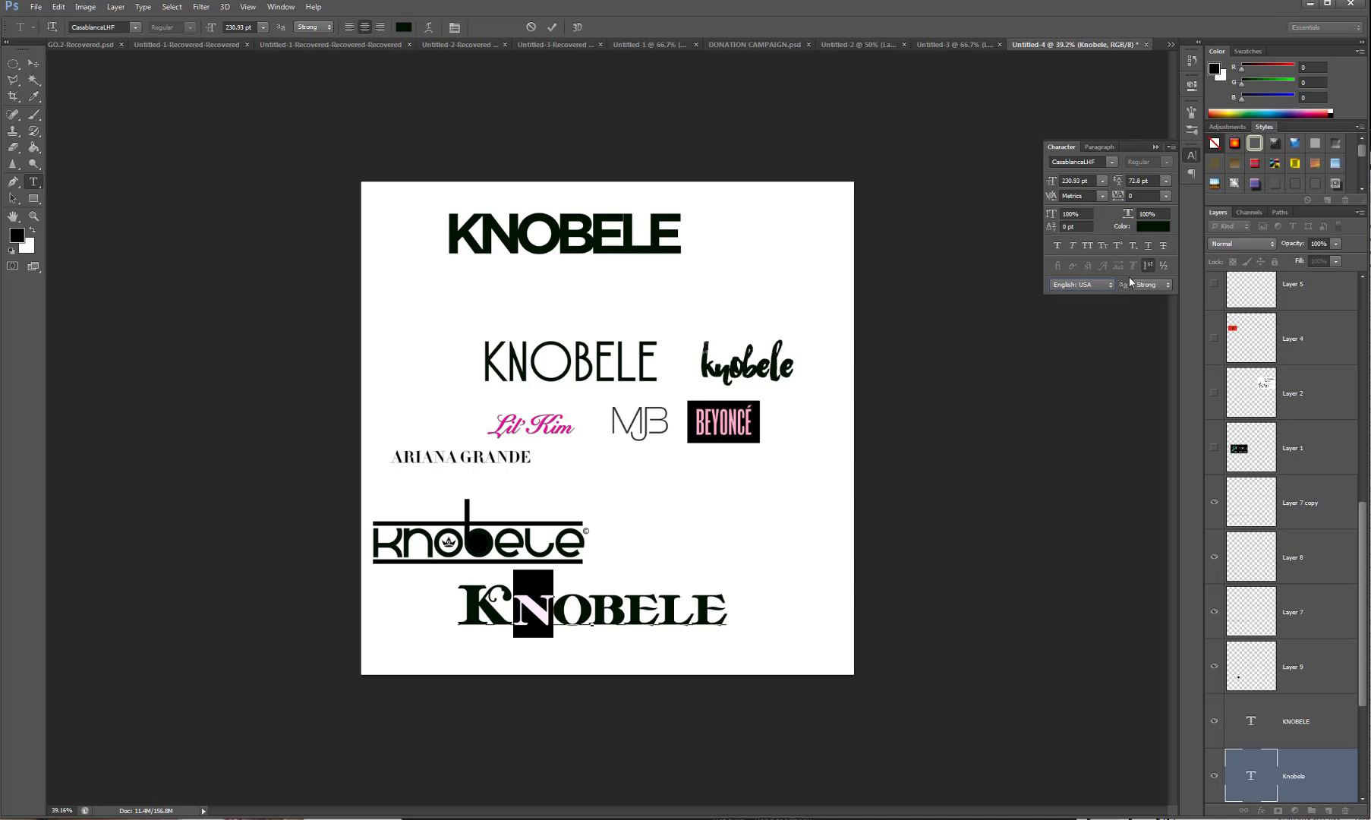
Try small caps on the N after the large K, and leave it set in superscript without small caps.
drag(515, 601, 552, 607)
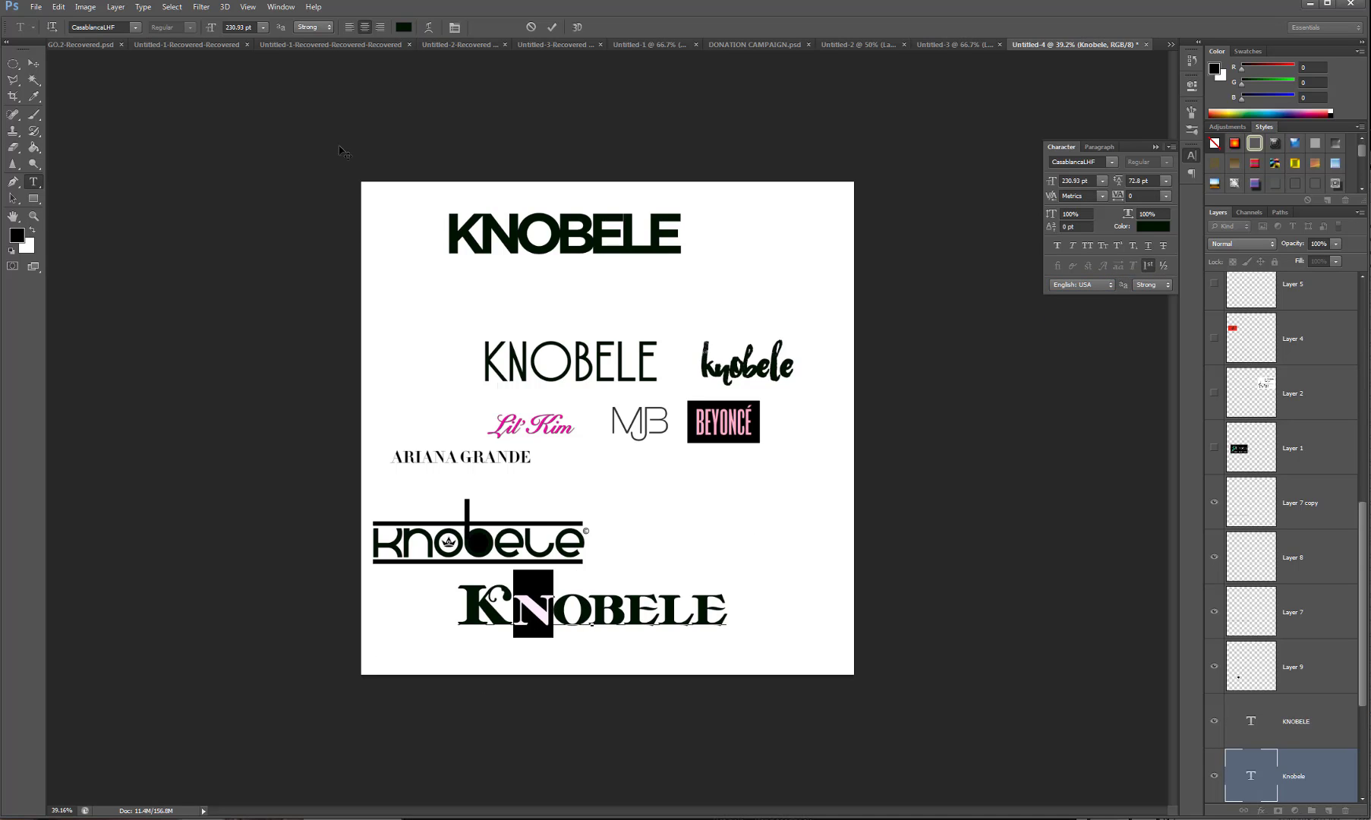
click(134, 27)
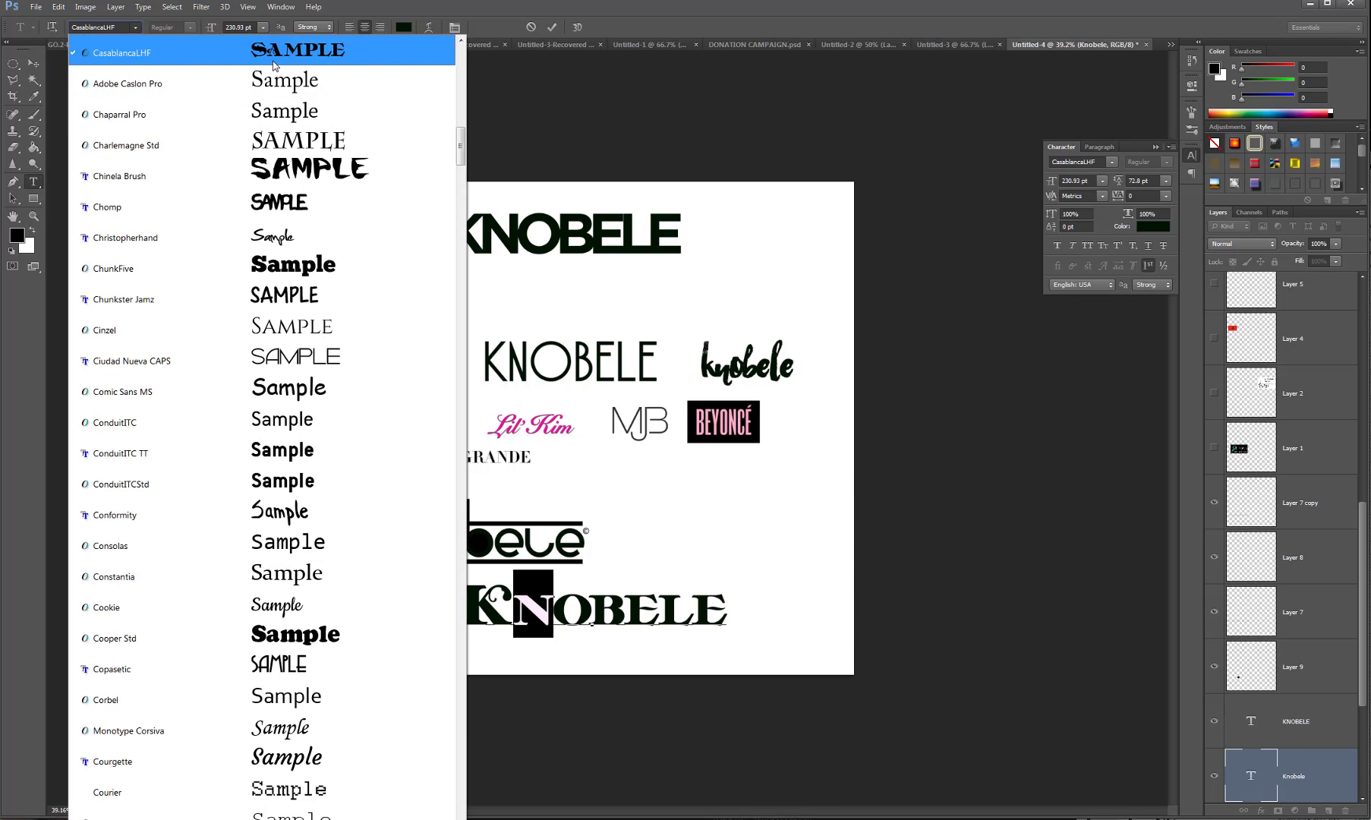
click(655, 510)
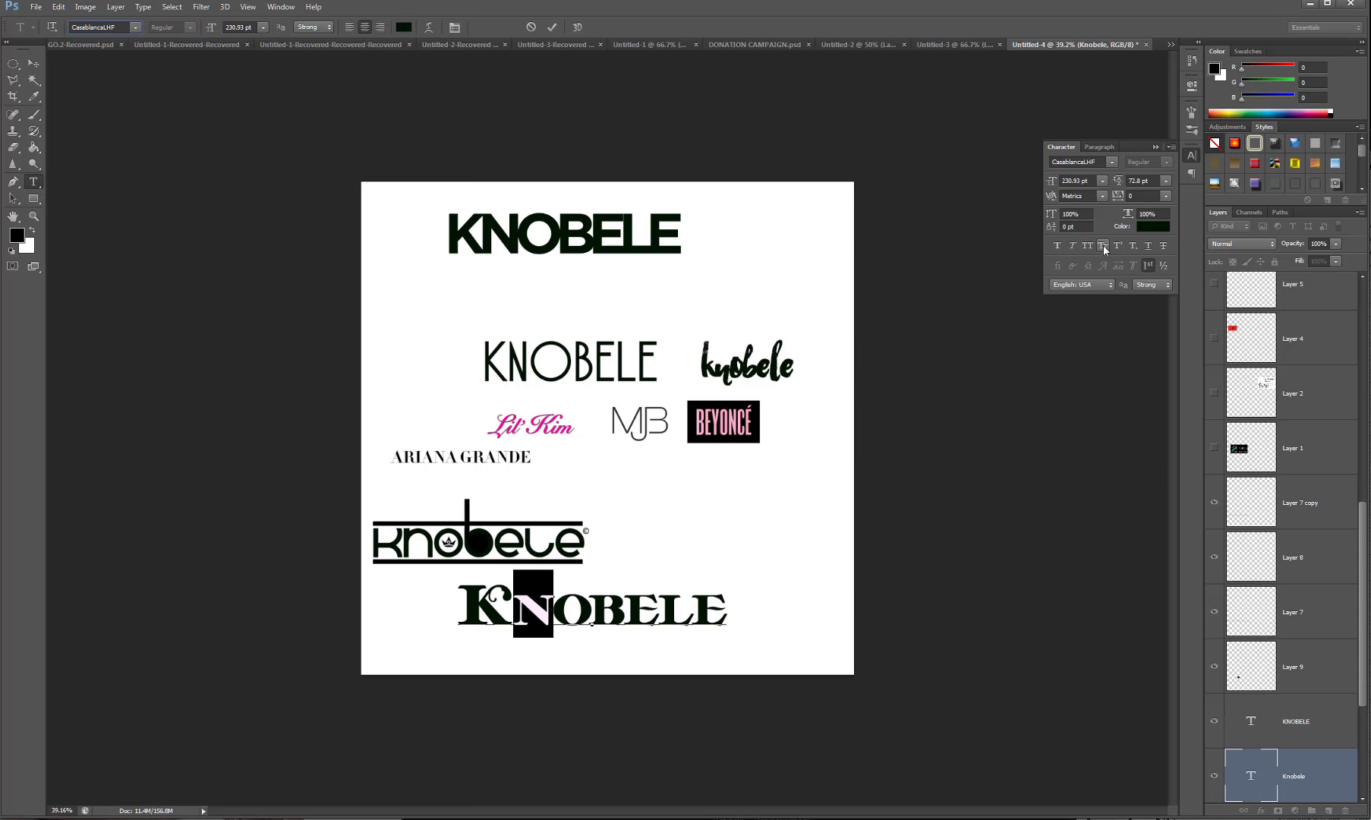
click(1103, 245)
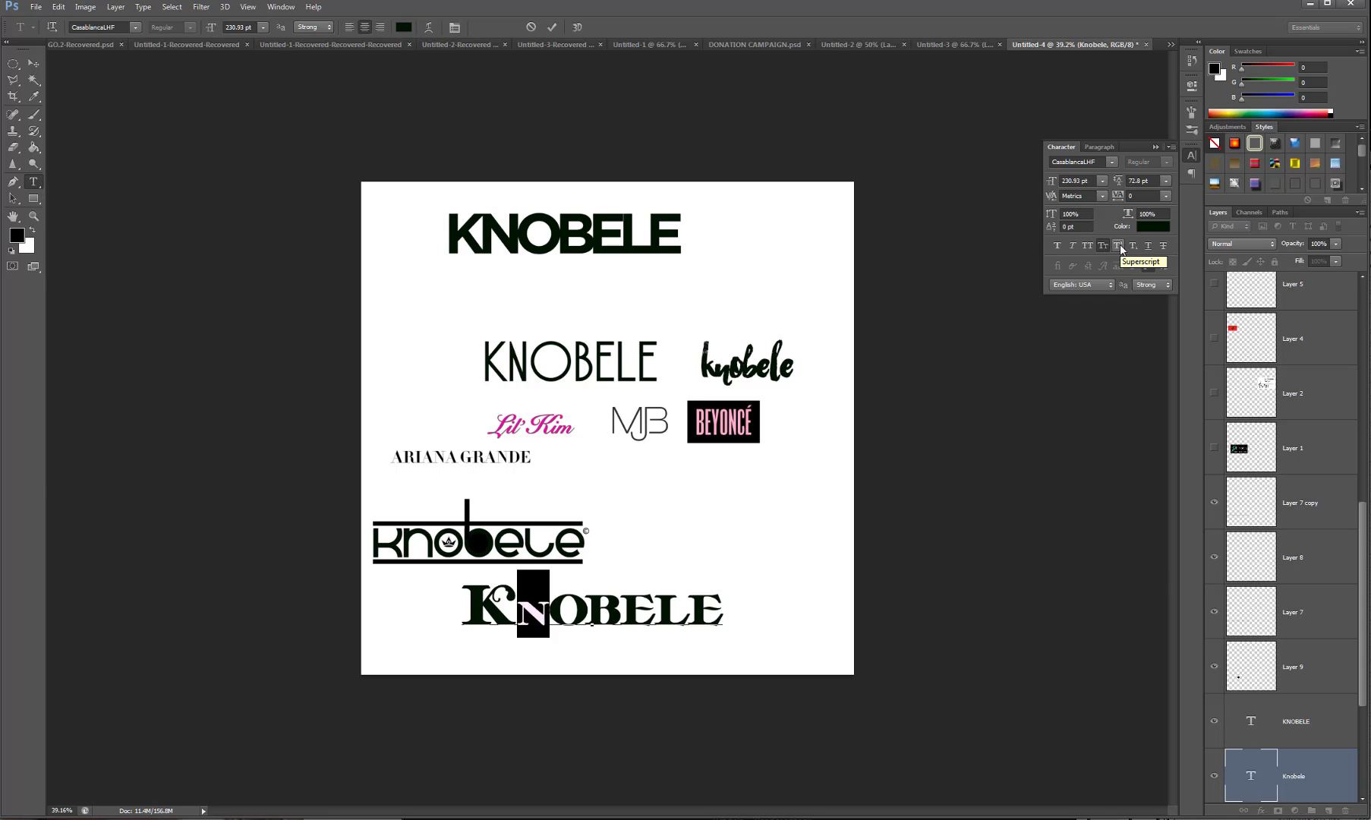
click(1118, 245)
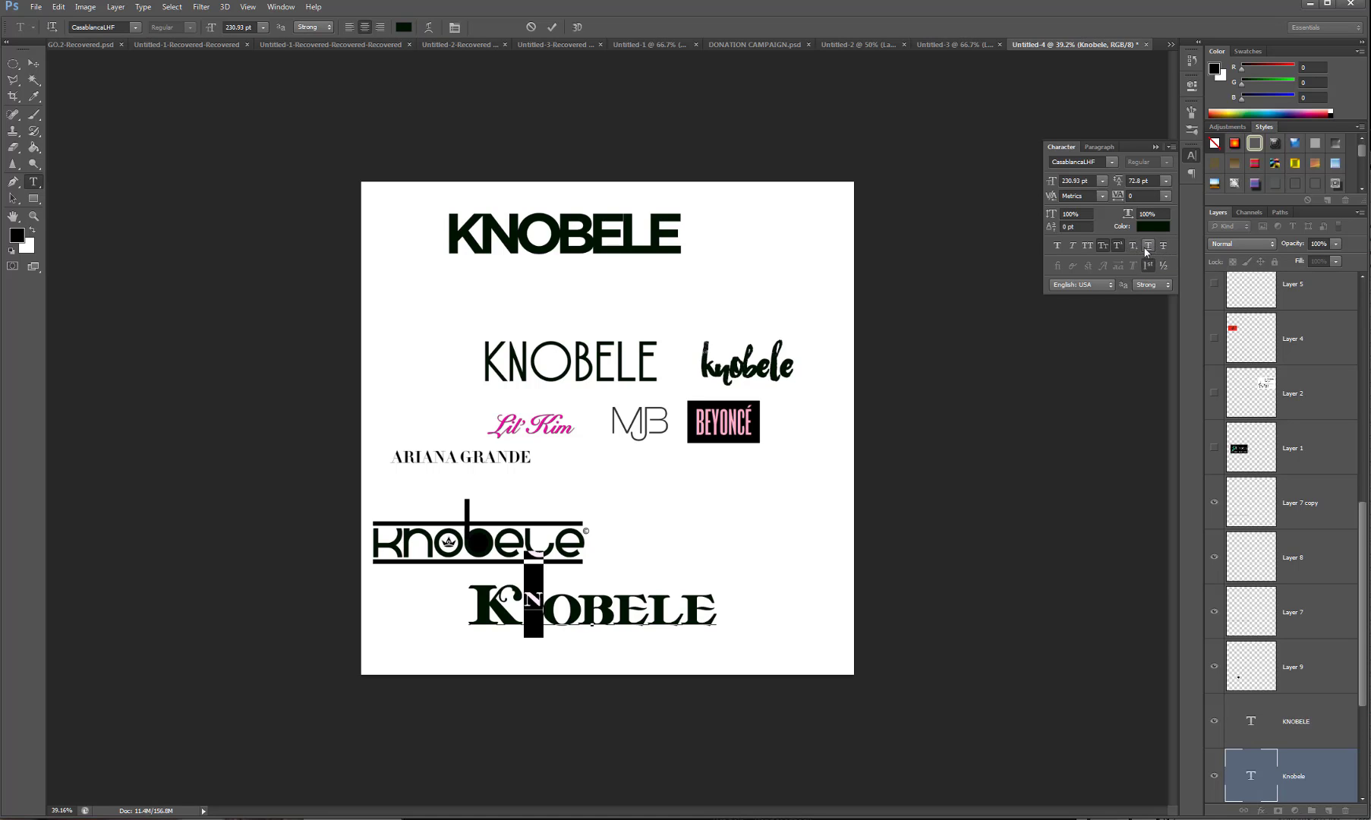
click(1120, 245)
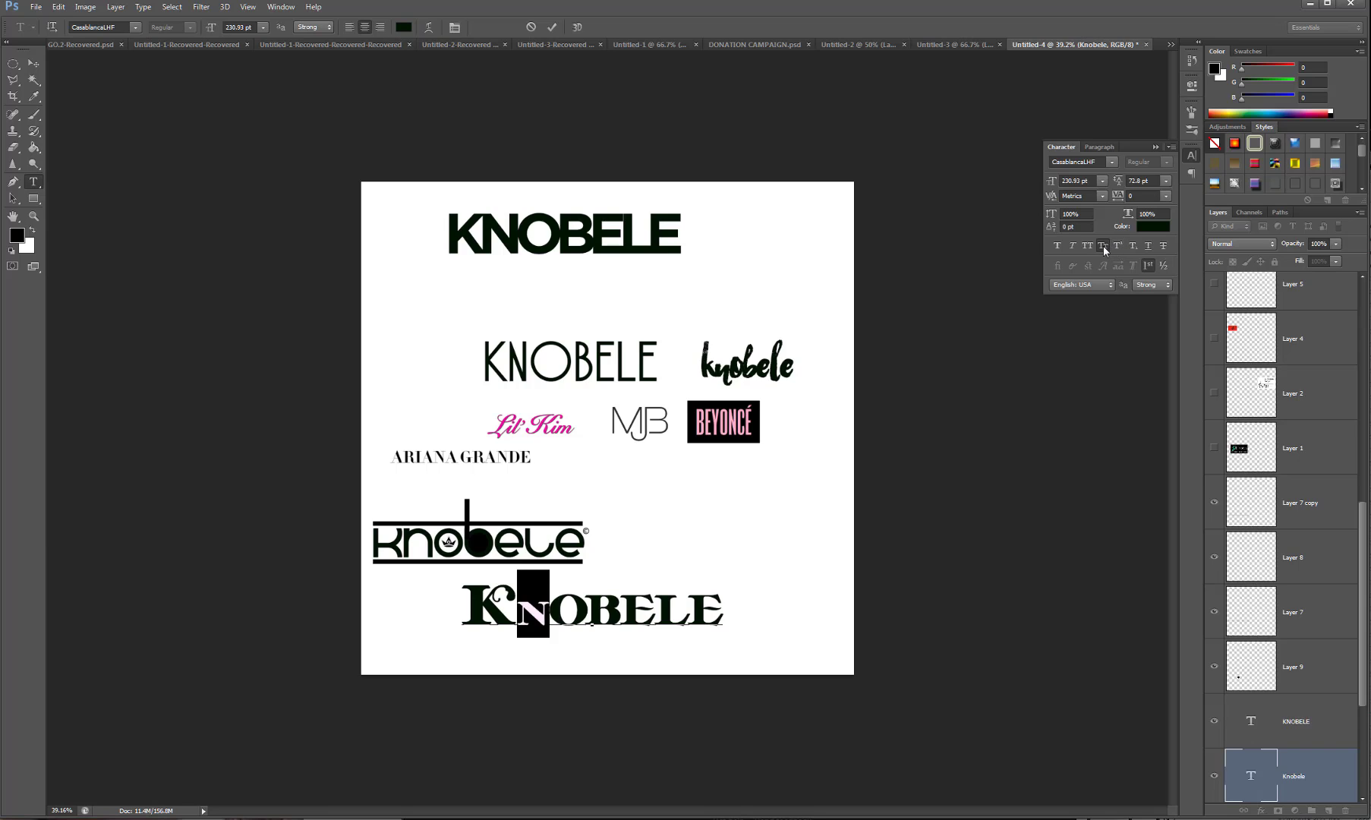
click(1103, 245)
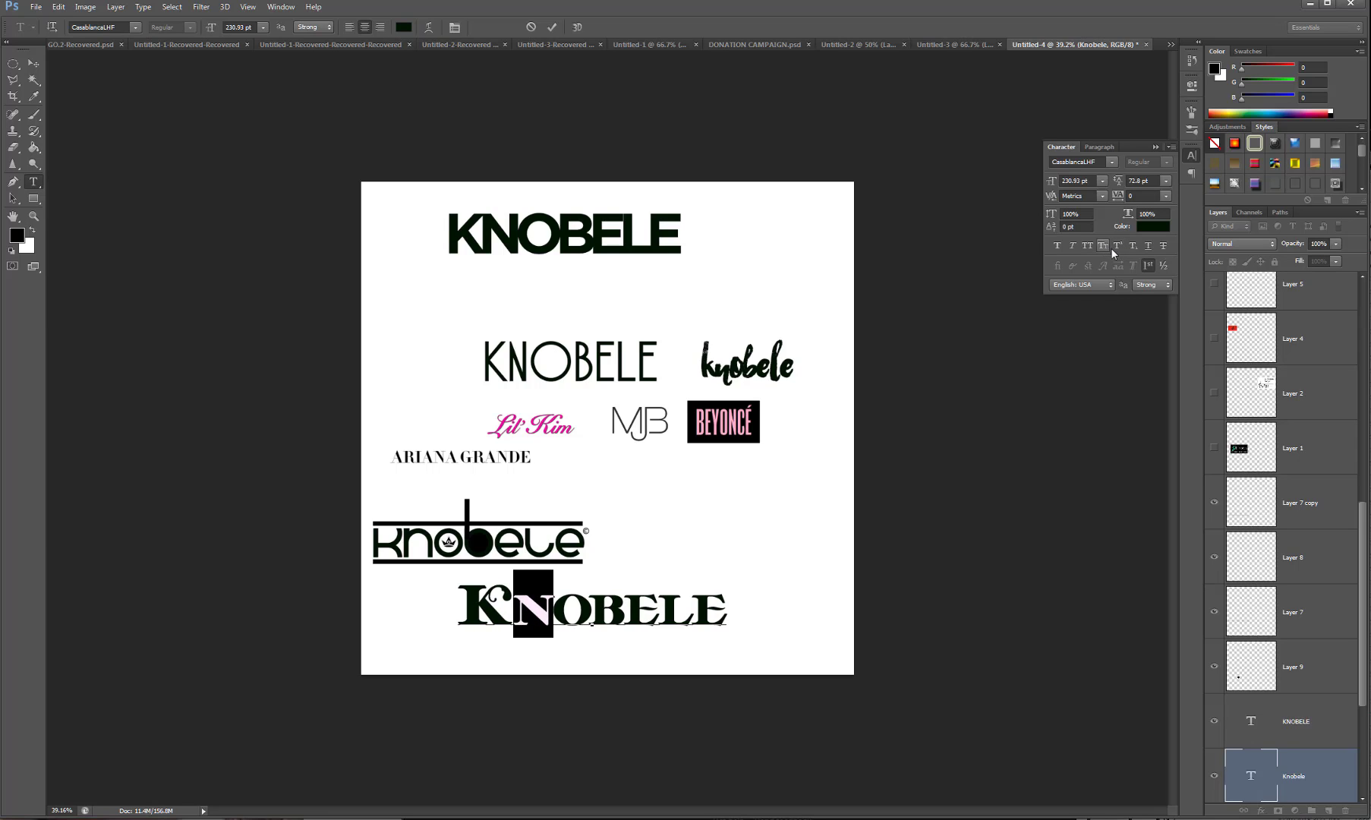
click(1116, 246)
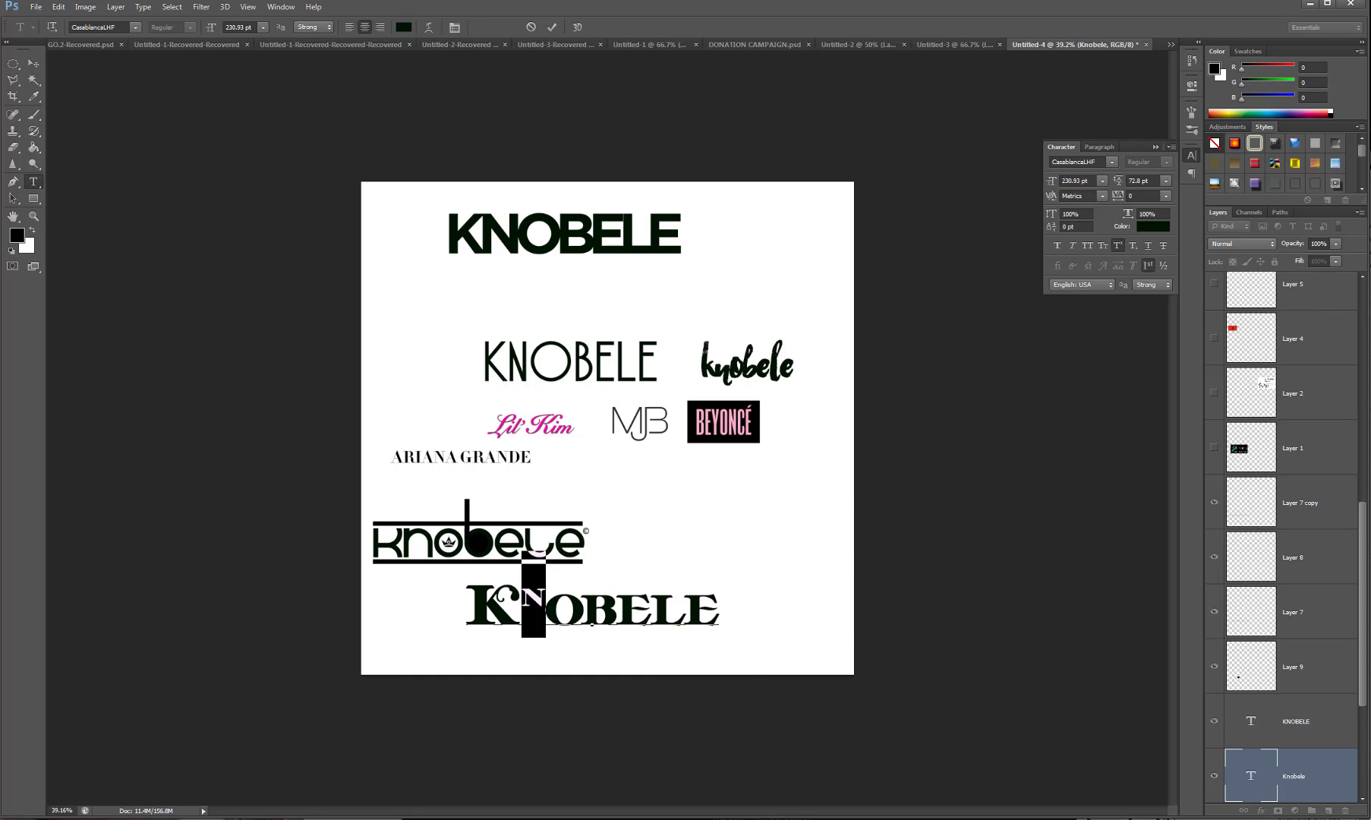
Switch to Chrome on the Letterhead Fonts site, widen the window and look through the list of all fonts.
key(alt+Tab)
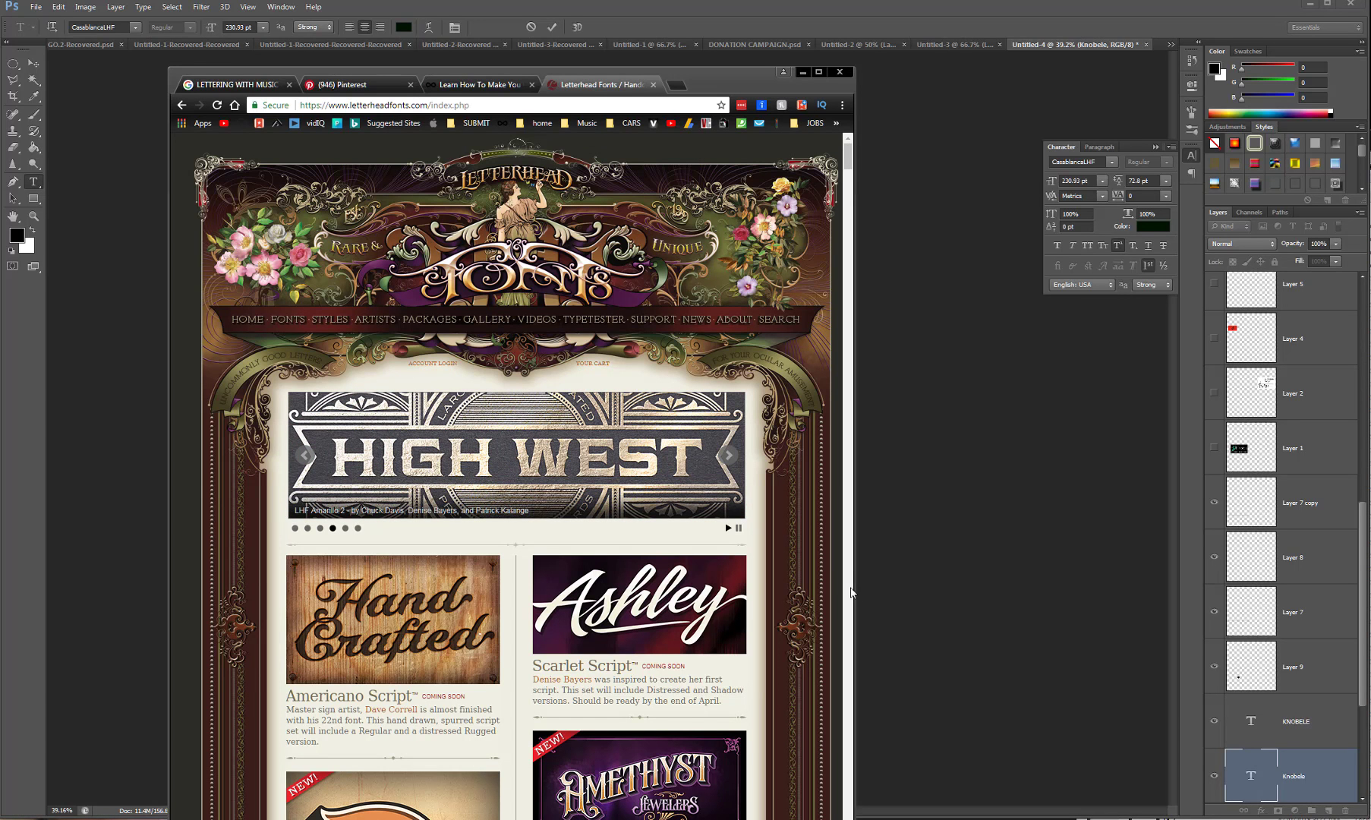
drag(856, 589, 1098, 599)
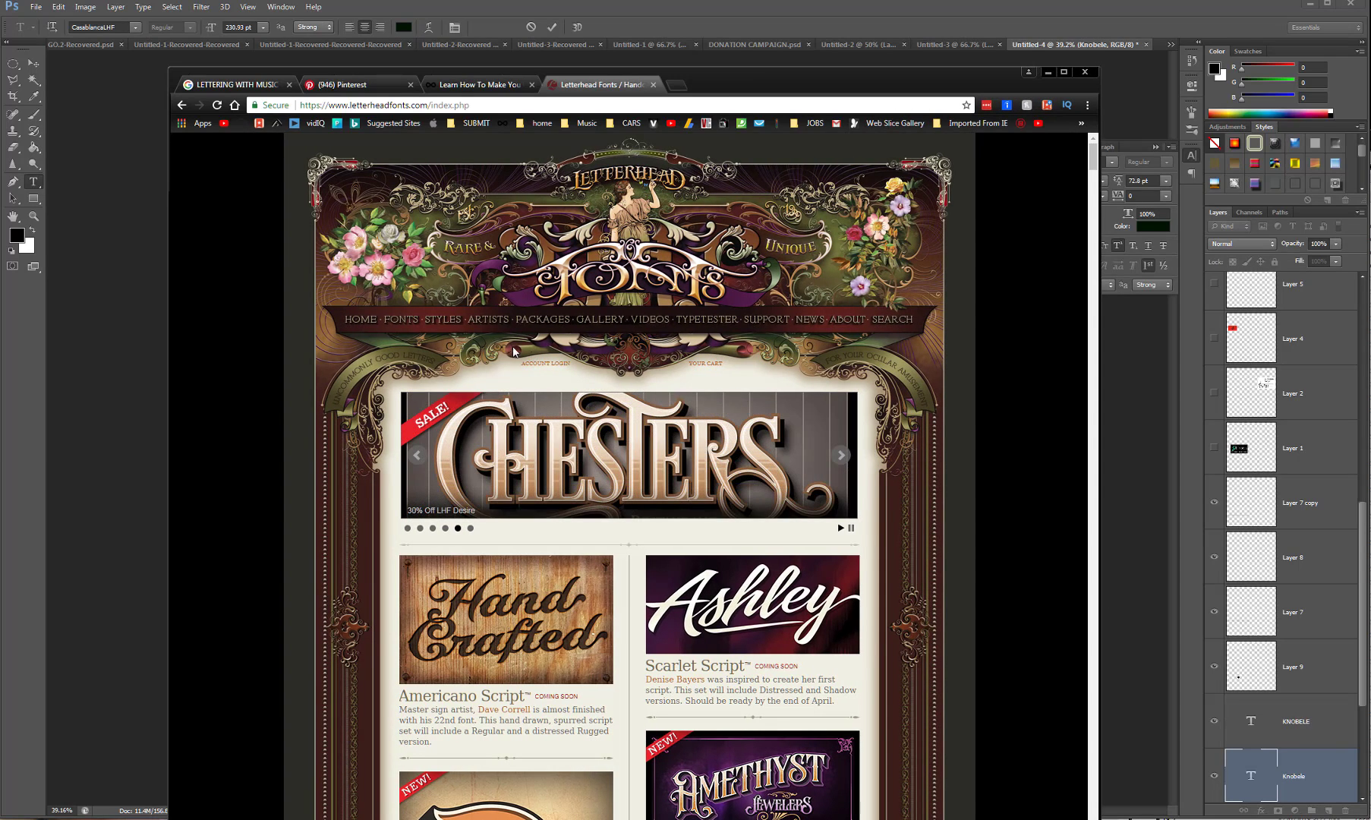
mouse_move(441, 322)
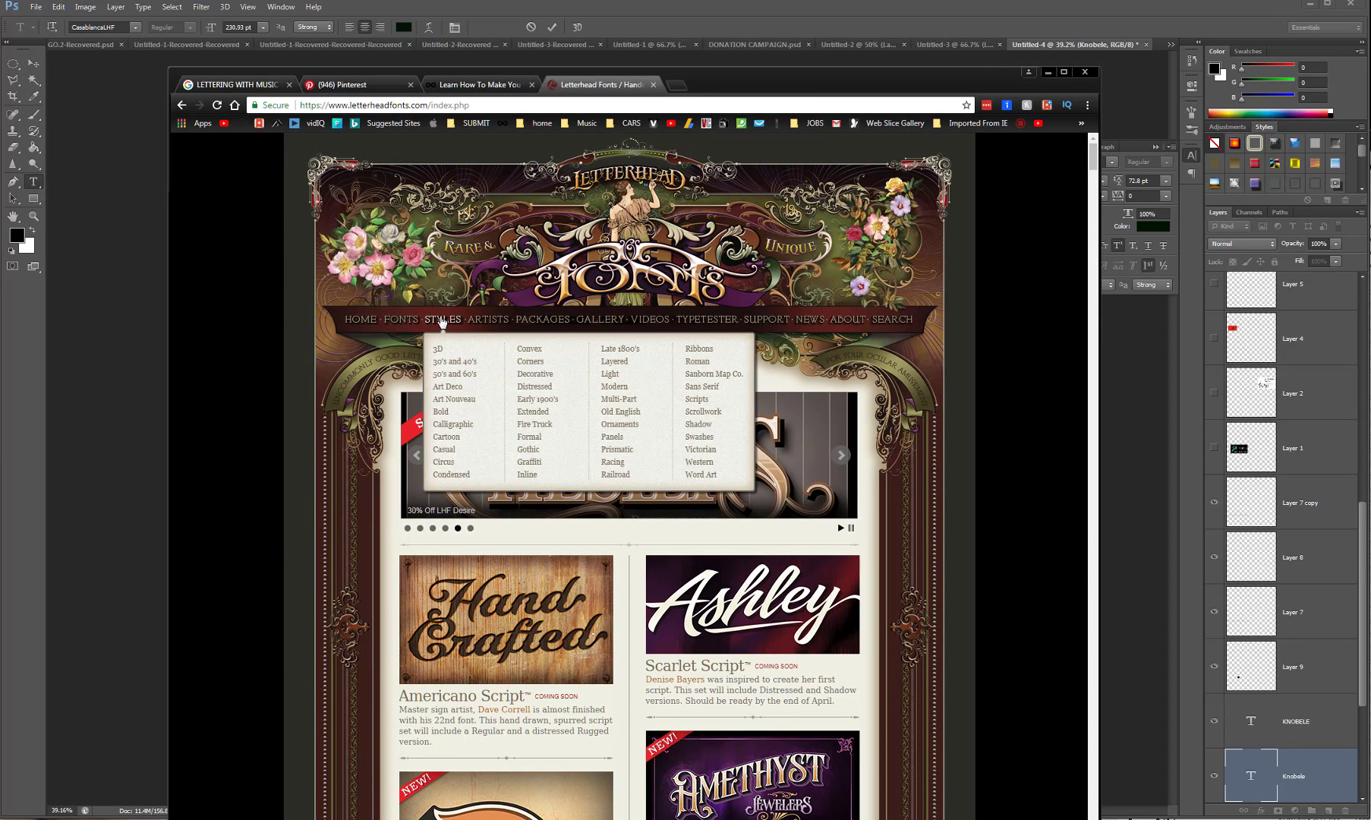
click(397, 322)
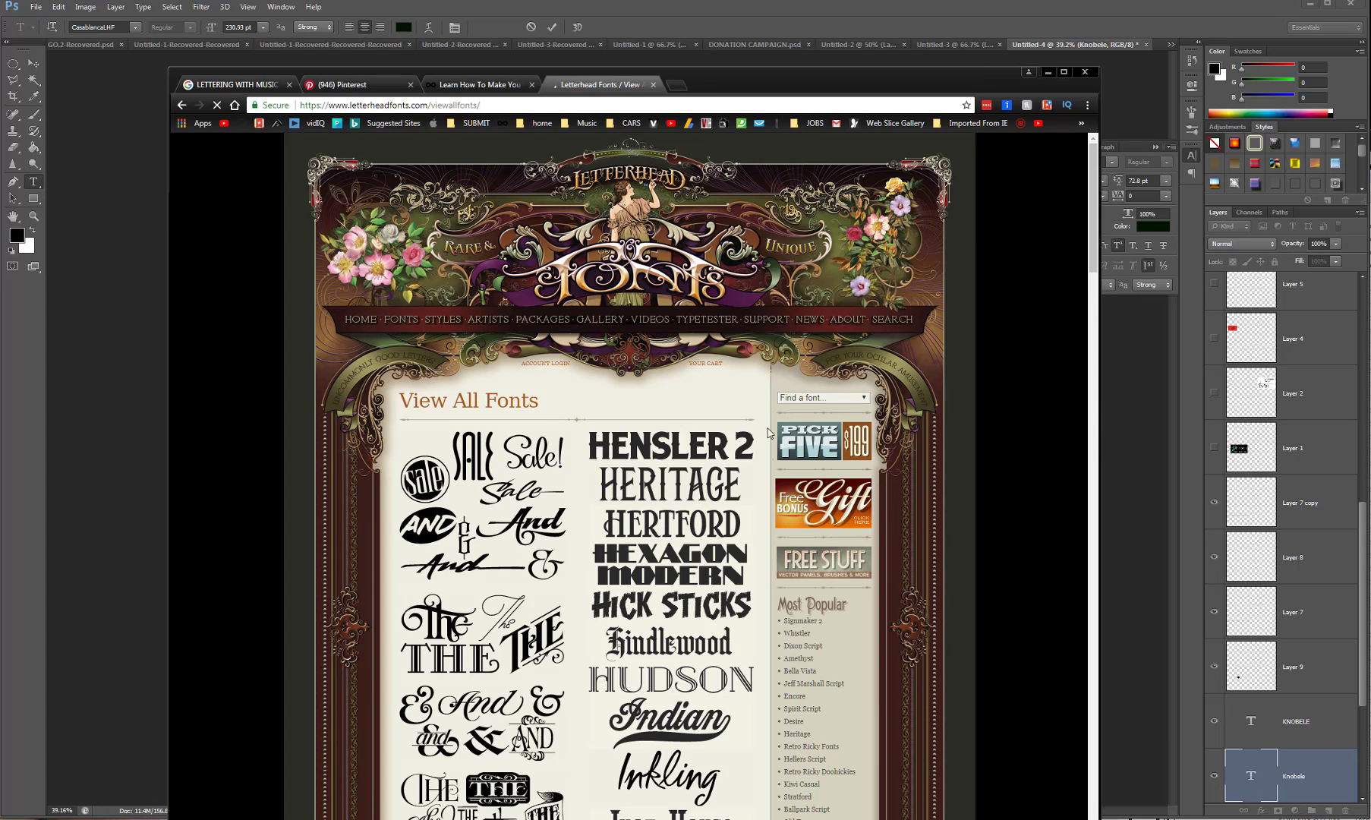
mouse_move(600, 319)
scroll(604, 570, down, 7)
scroll(605, 564, down, 3)
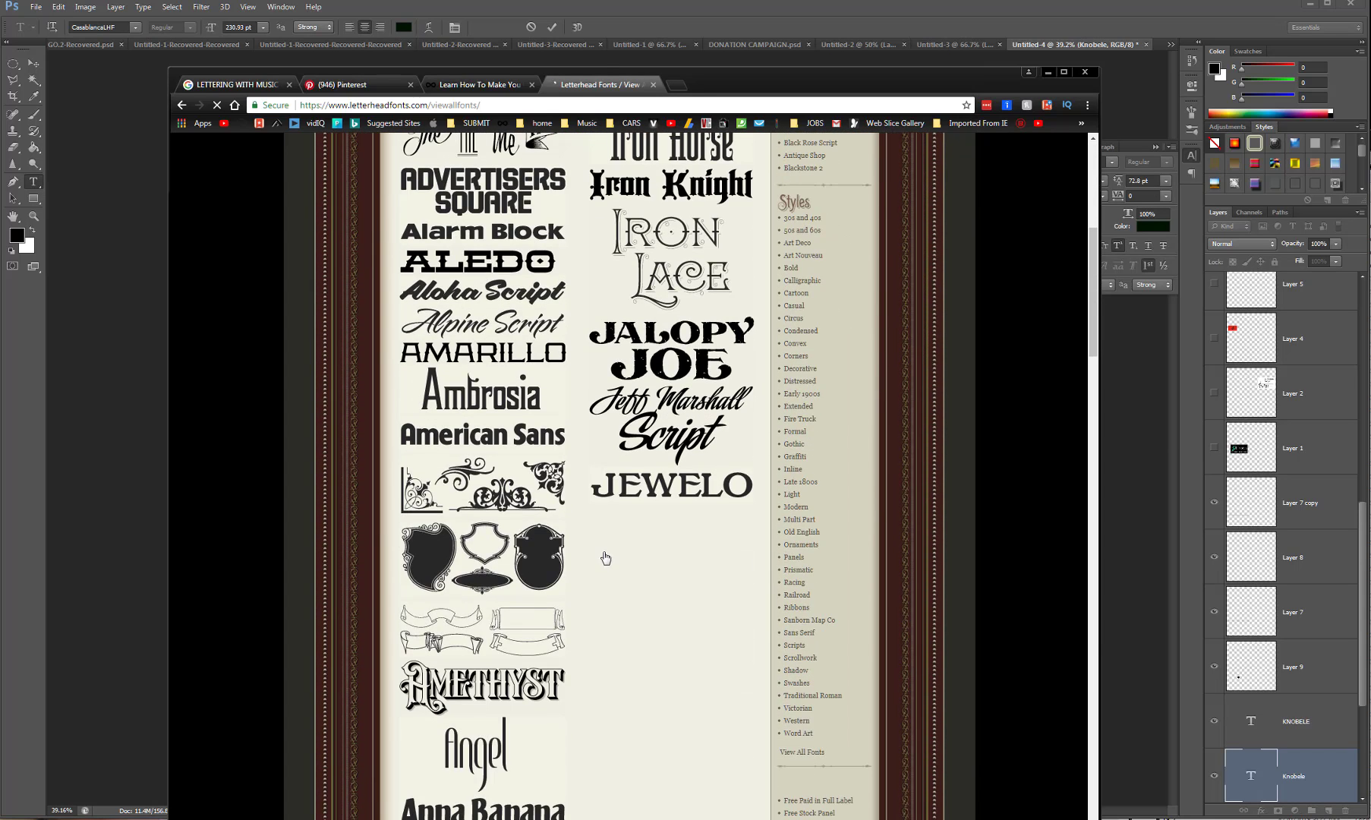
scroll(706, 550, down, 5)
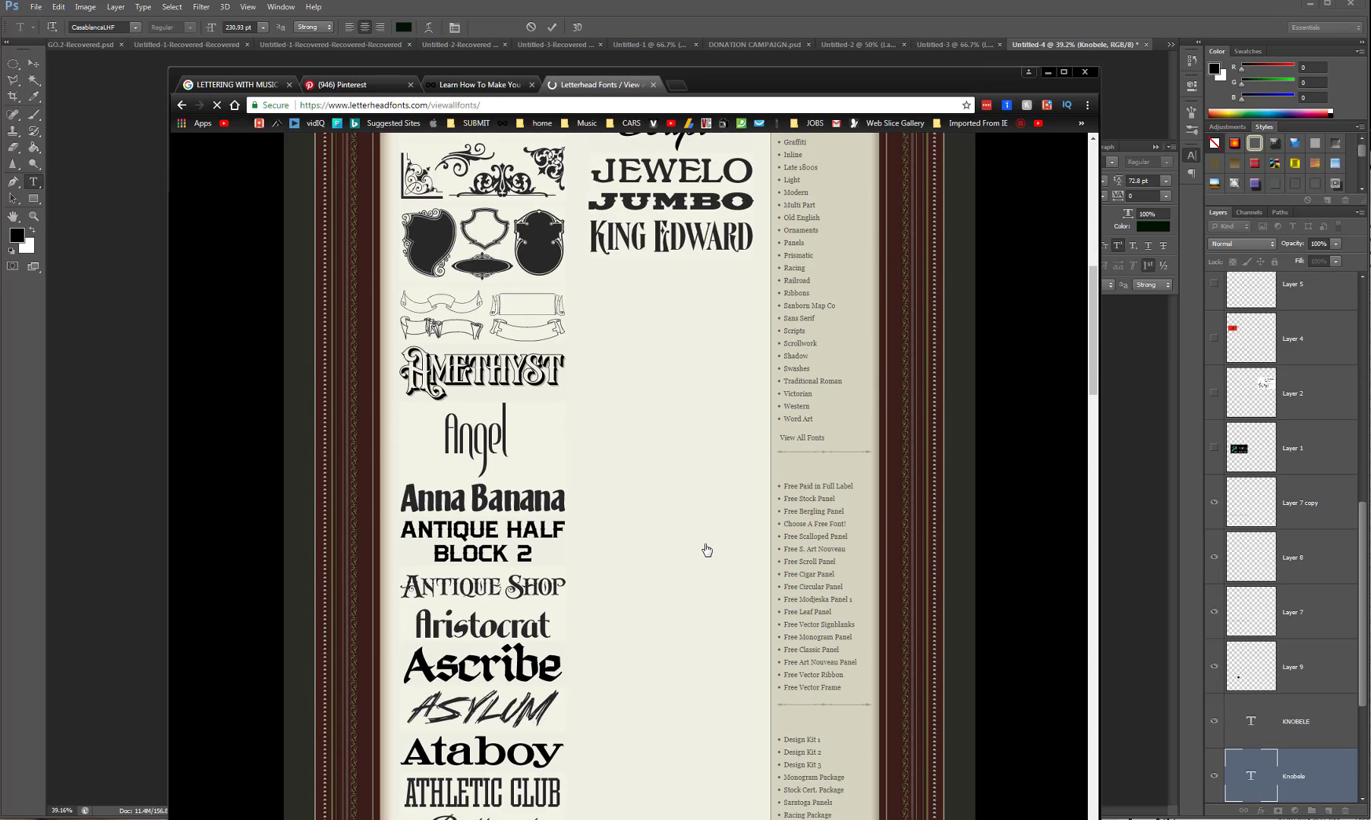
scroll(706, 548, down, 5)
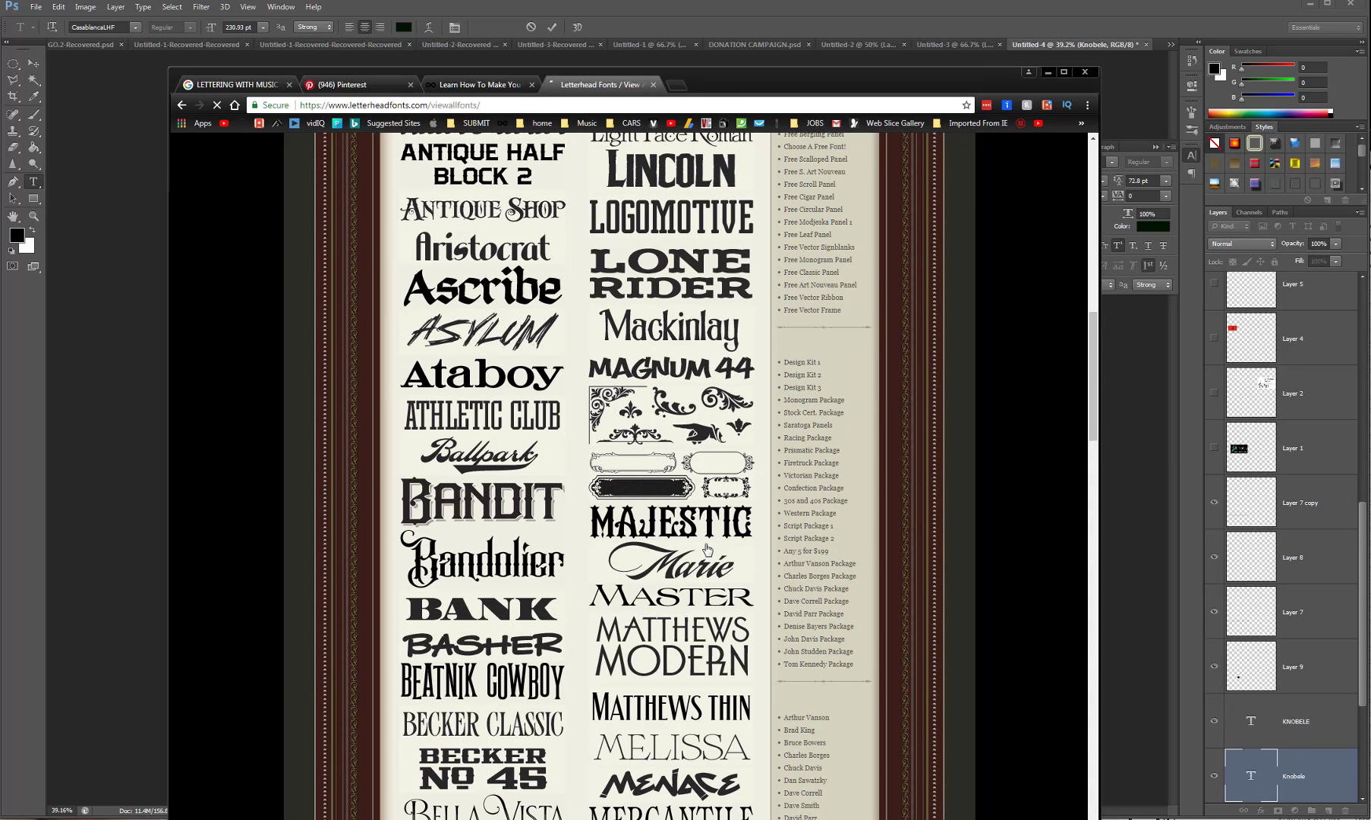
Open the Bandolier font page and examine its sample artwork and its Regular and Shadow character sets.
click(499, 559)
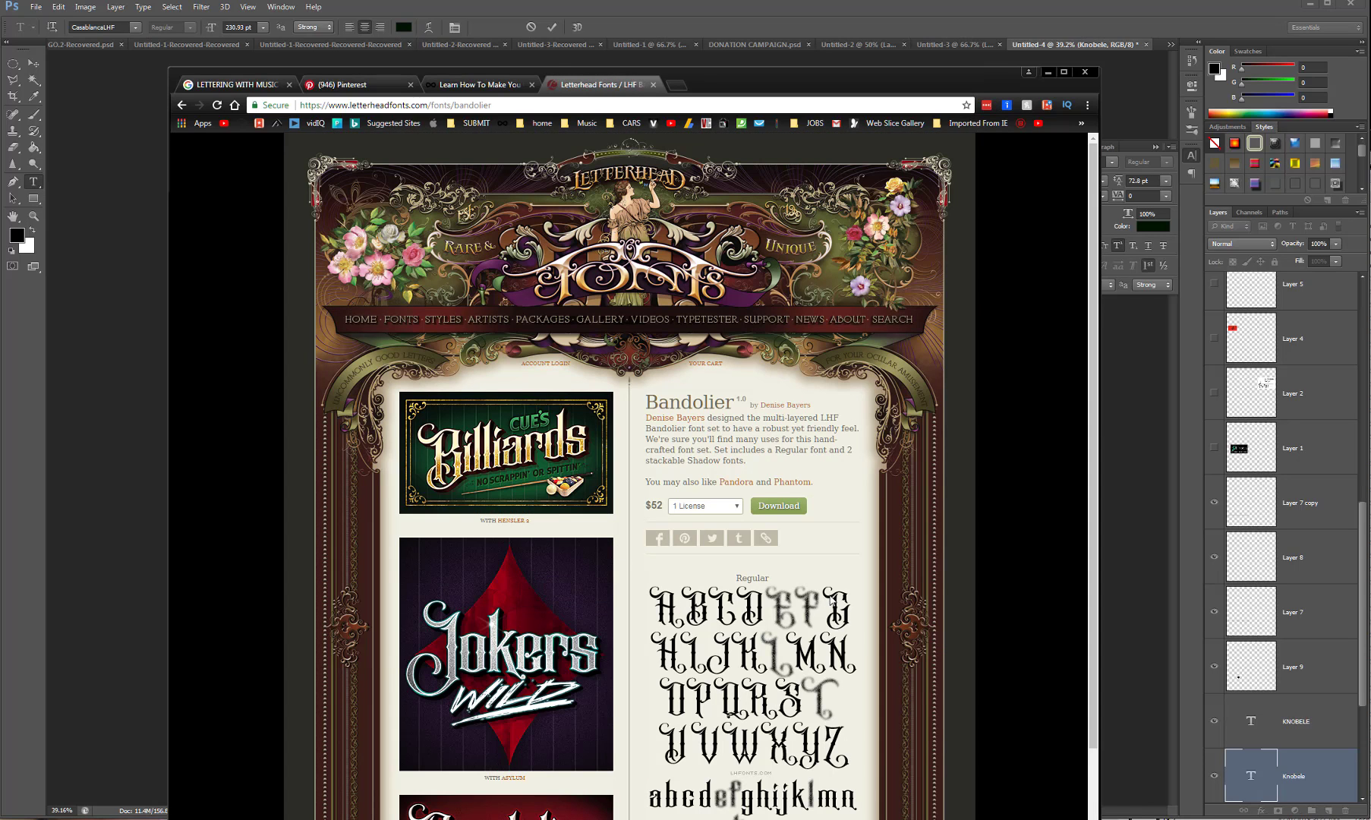
scroll(763, 637, down, 9)
scroll(773, 599, down, 1)
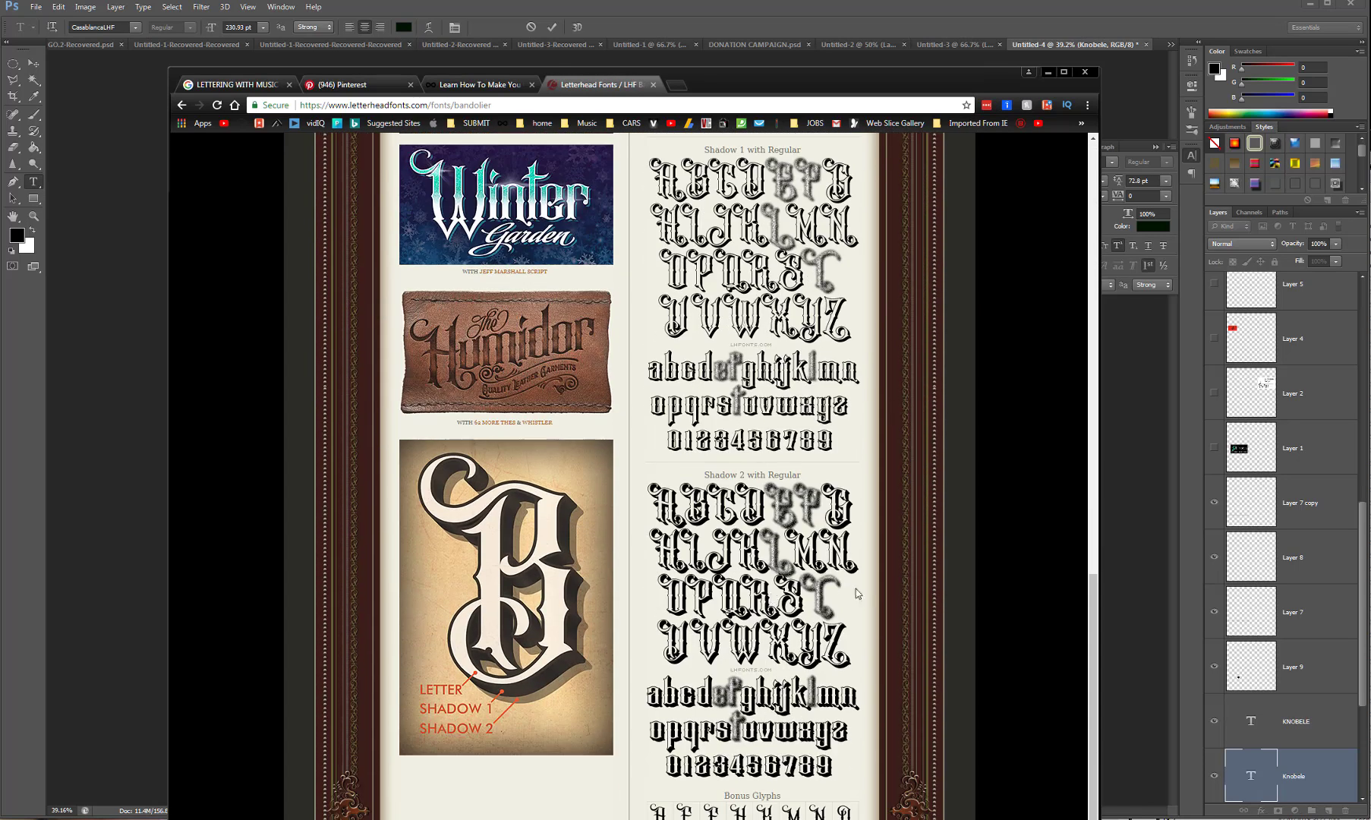
scroll(720, 608, up, 6)
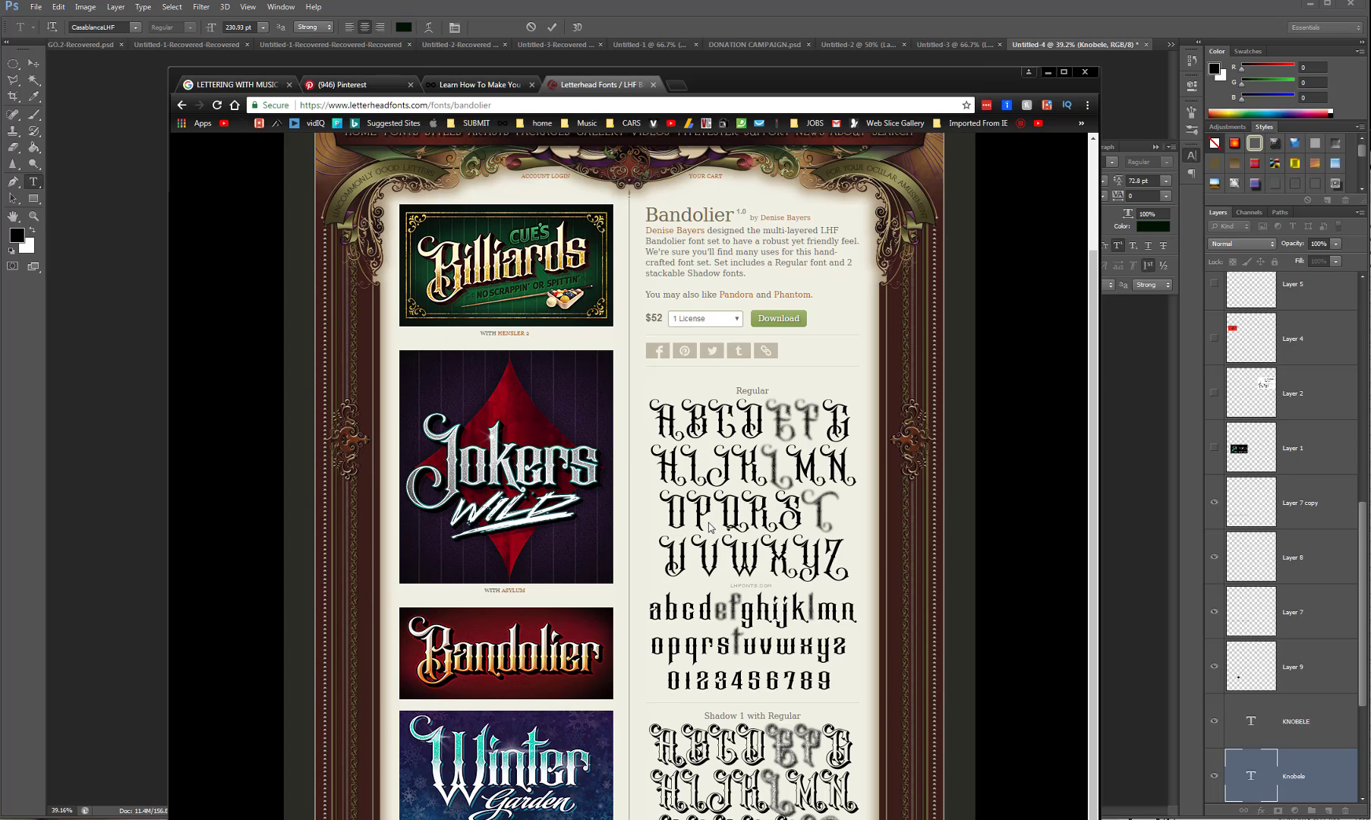
Examine Bandolier's remaining samples and bonus glyphs, copy the alternate E with the Glyph Copier, and move the browser window off the artwork.
scroll(690, 499, down, 7)
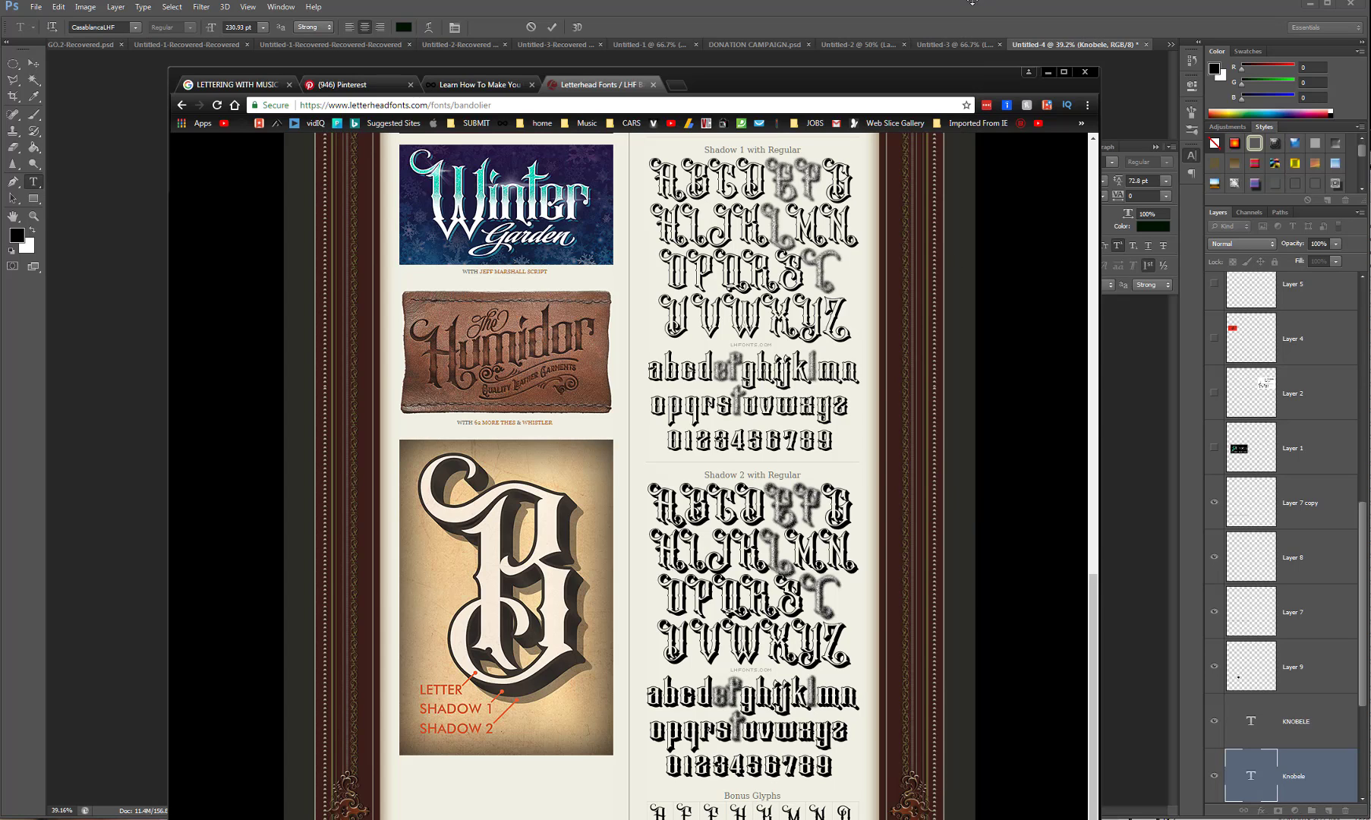
drag(954, 69, 878, 19)
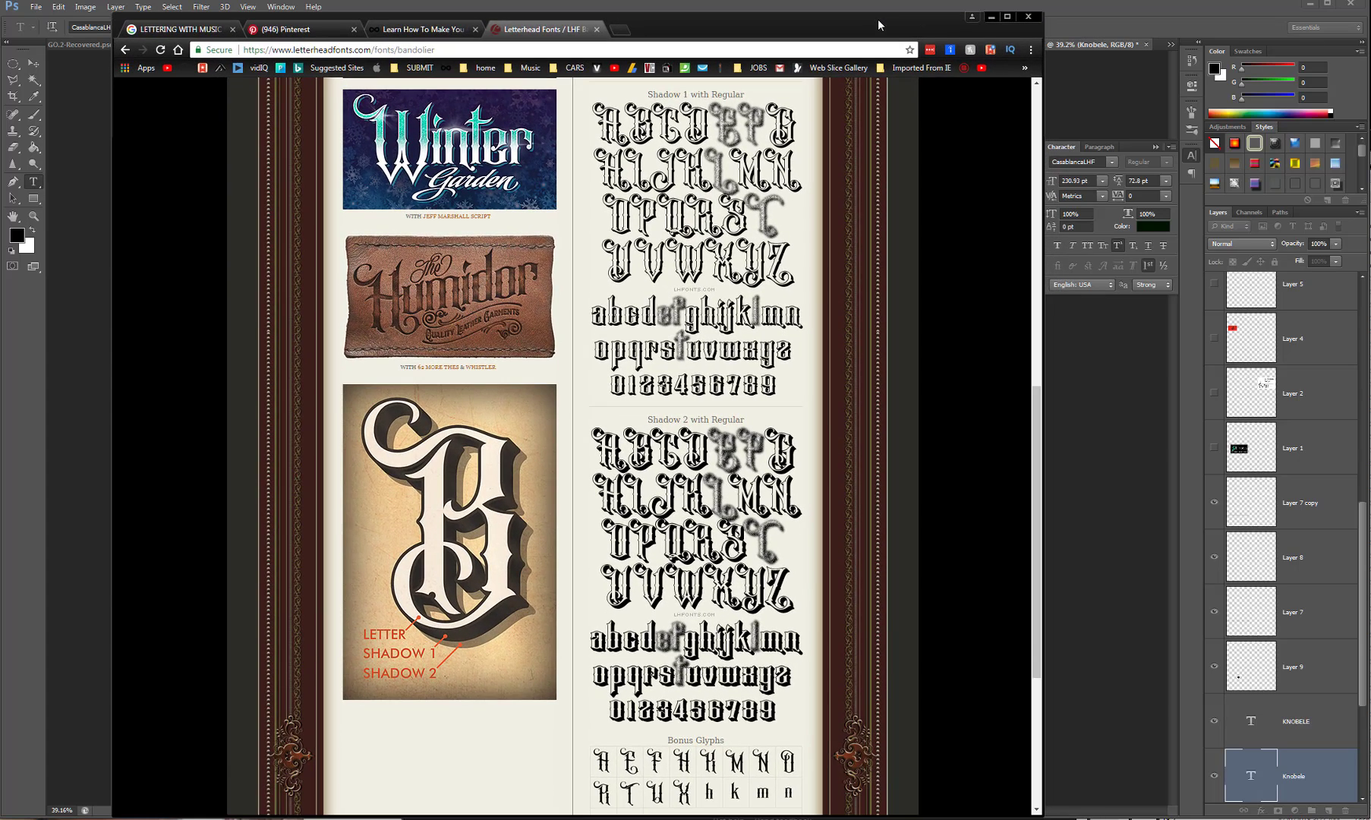
click(791, 763)
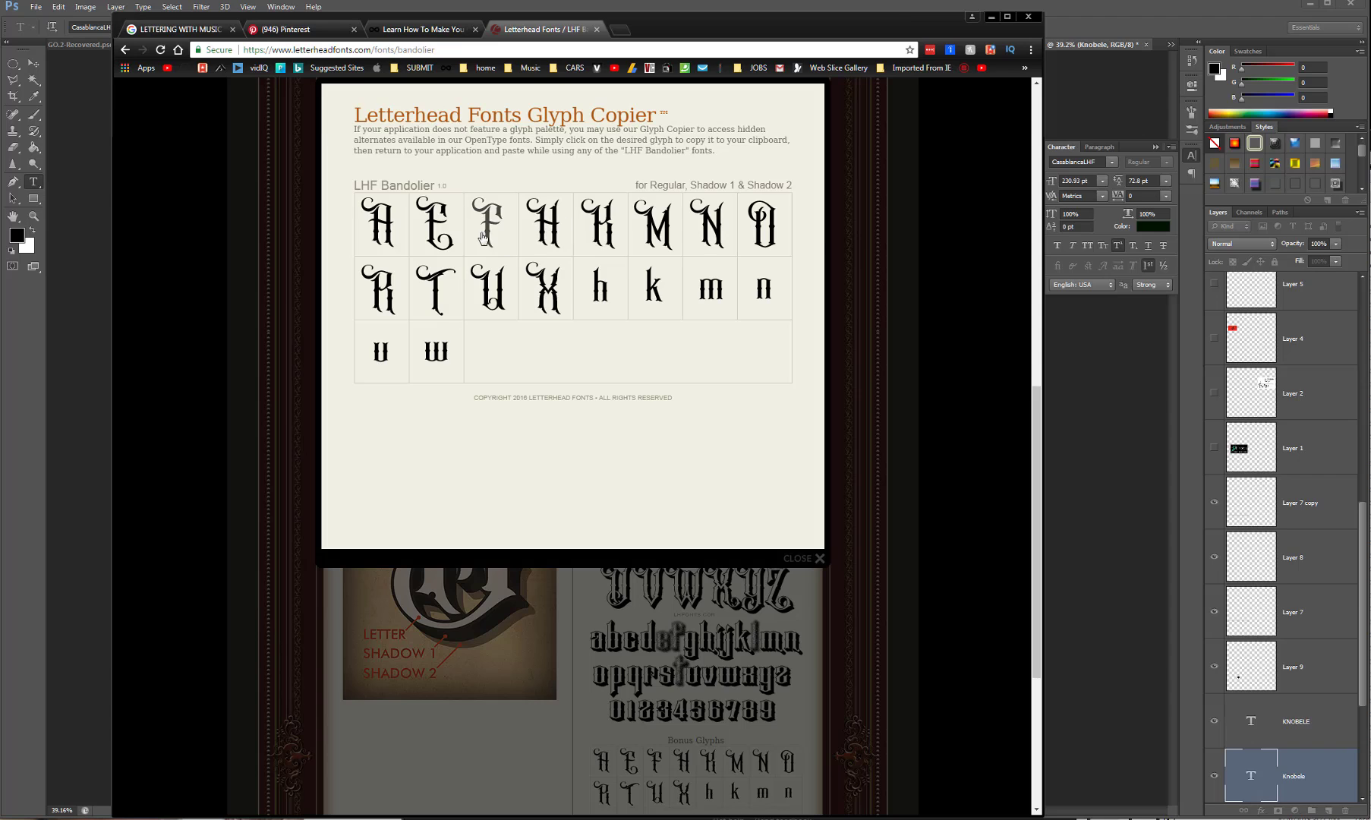
click(440, 227)
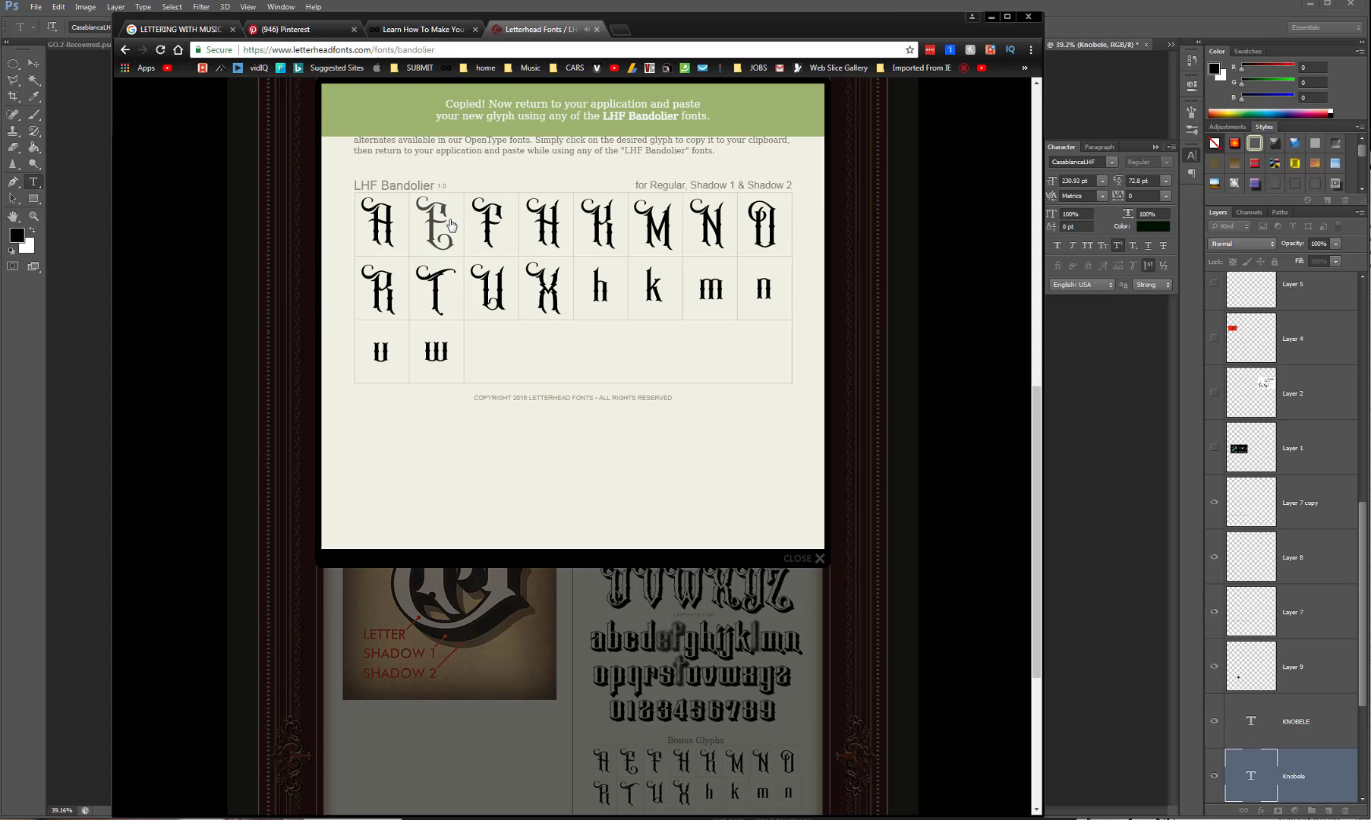
drag(678, 24, 1370, 322)
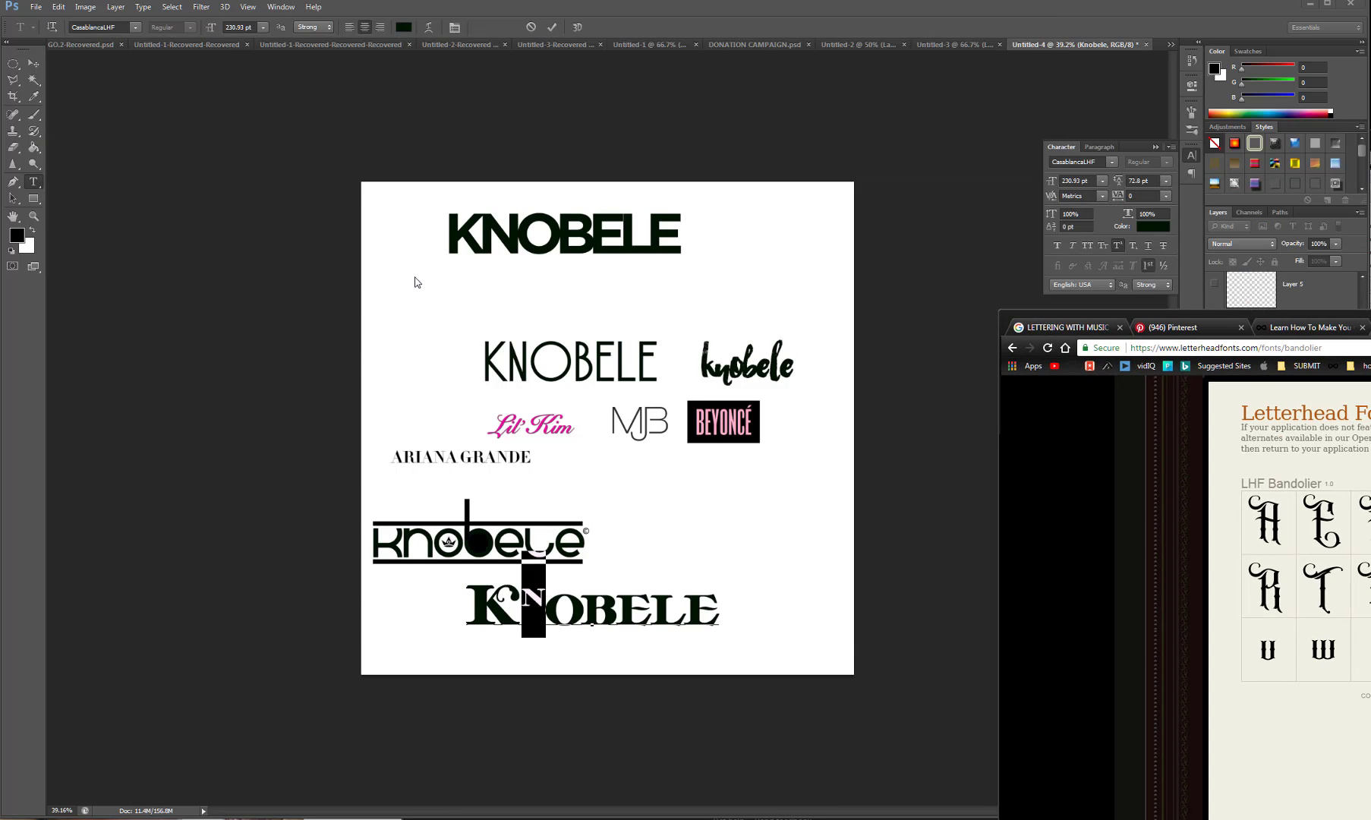
Try inserting an extra A after the raised N in the ornate KNOBELE text, and delete it again.
click(435, 311)
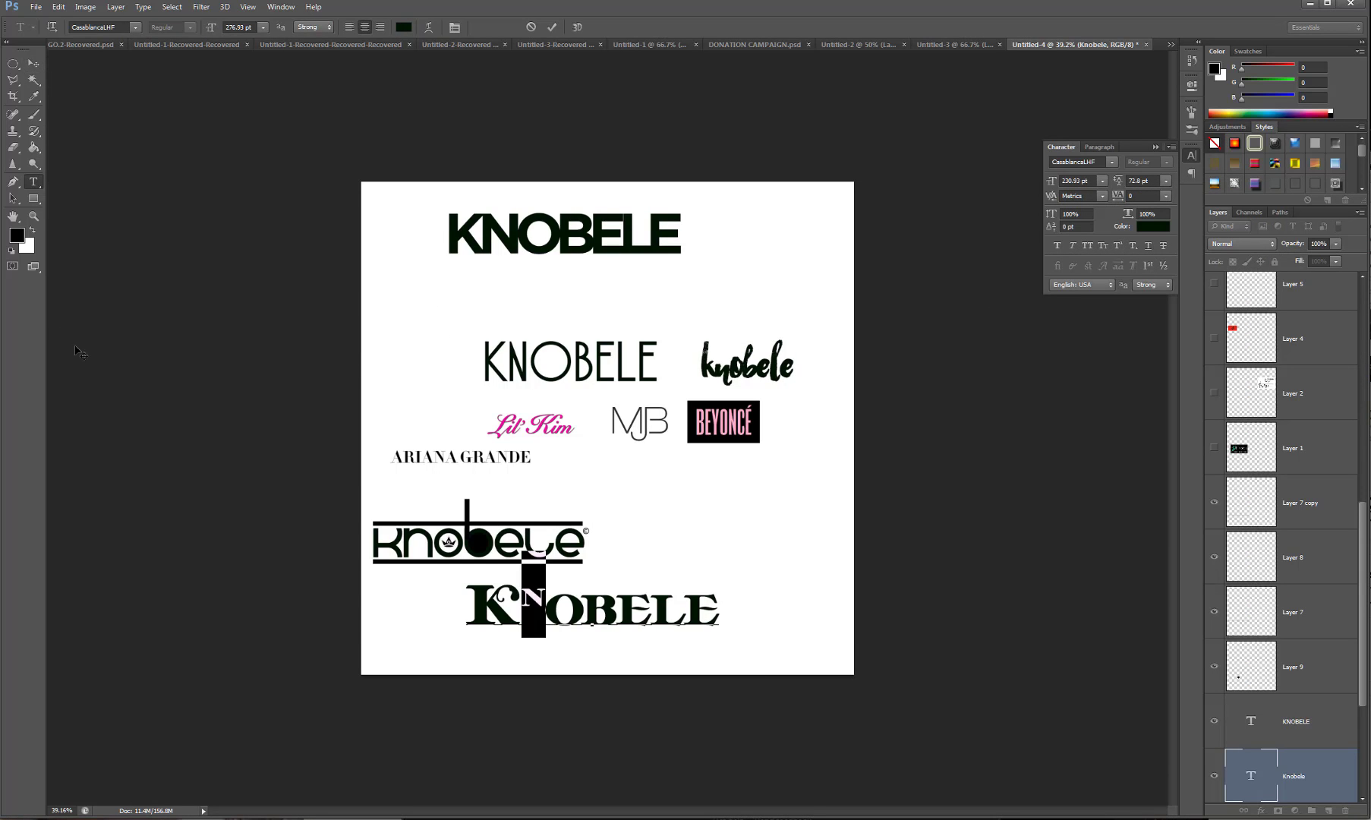
click(557, 597)
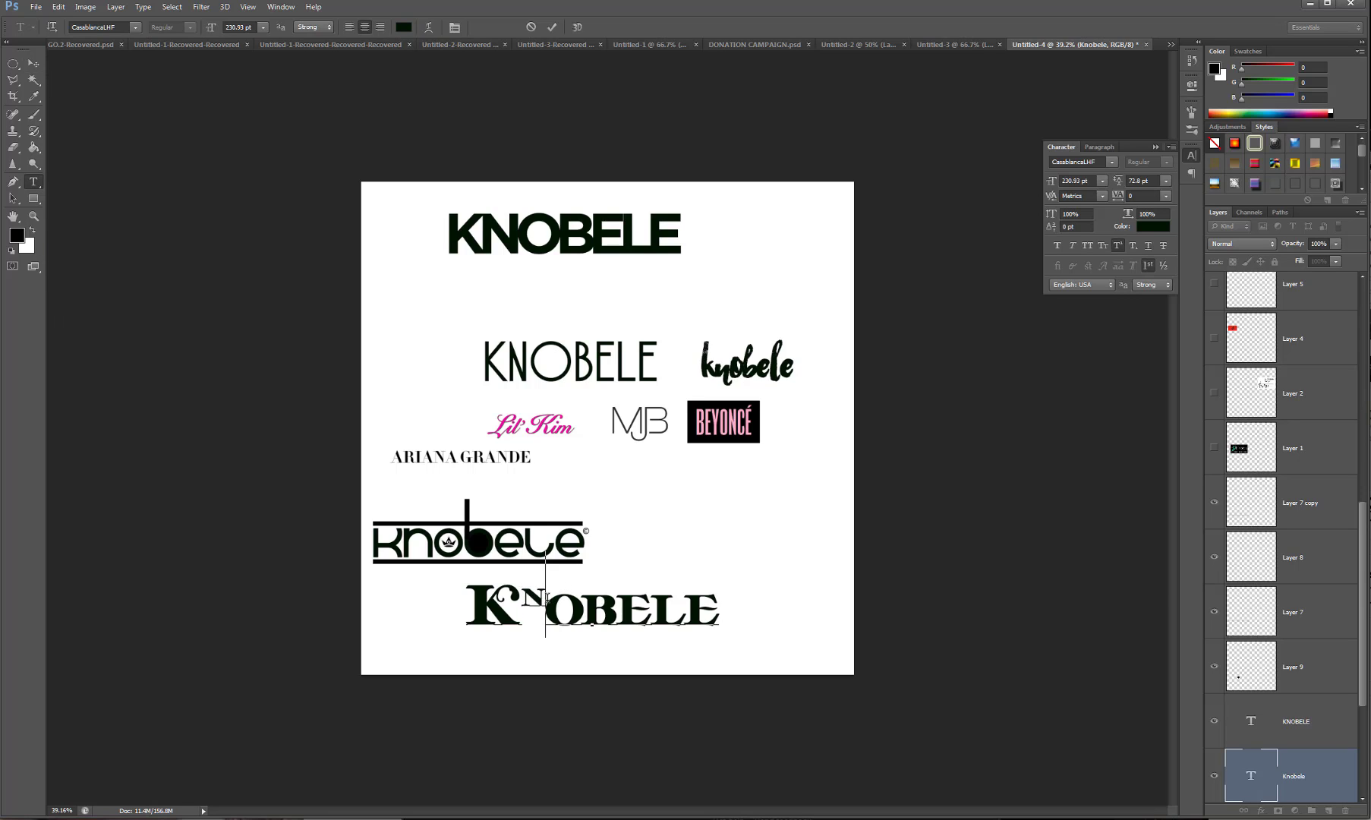
text(a)
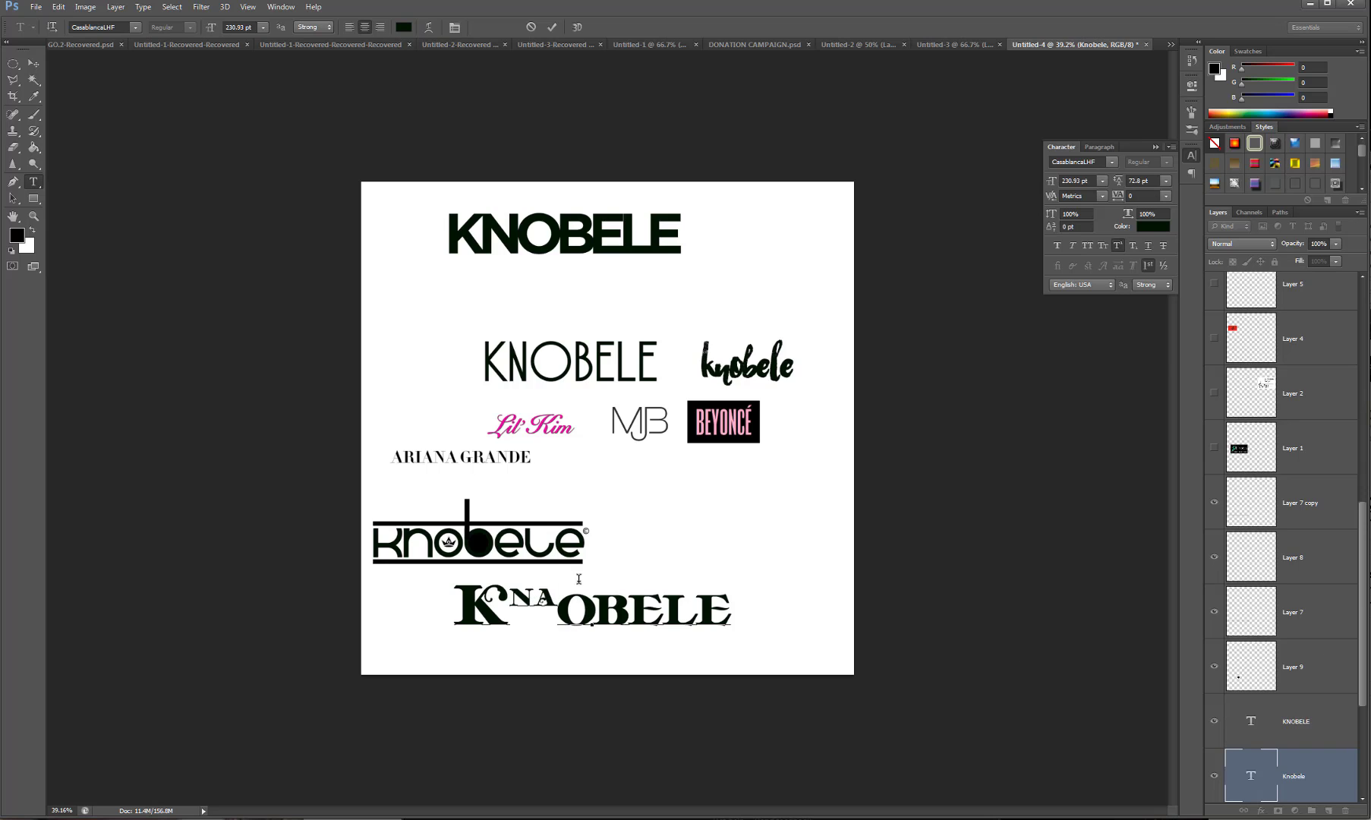
click(1369, 708)
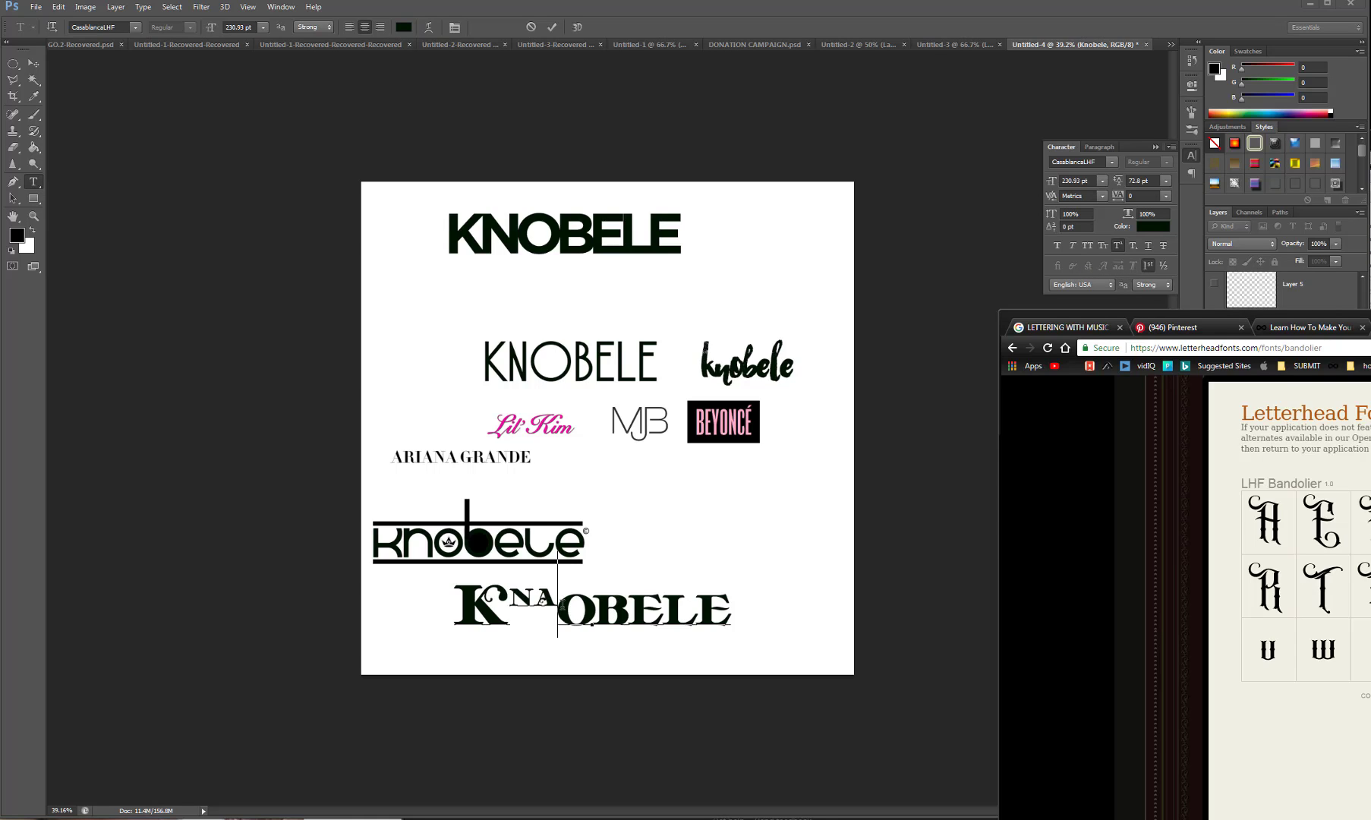
click(558, 607)
key(BackSpace)
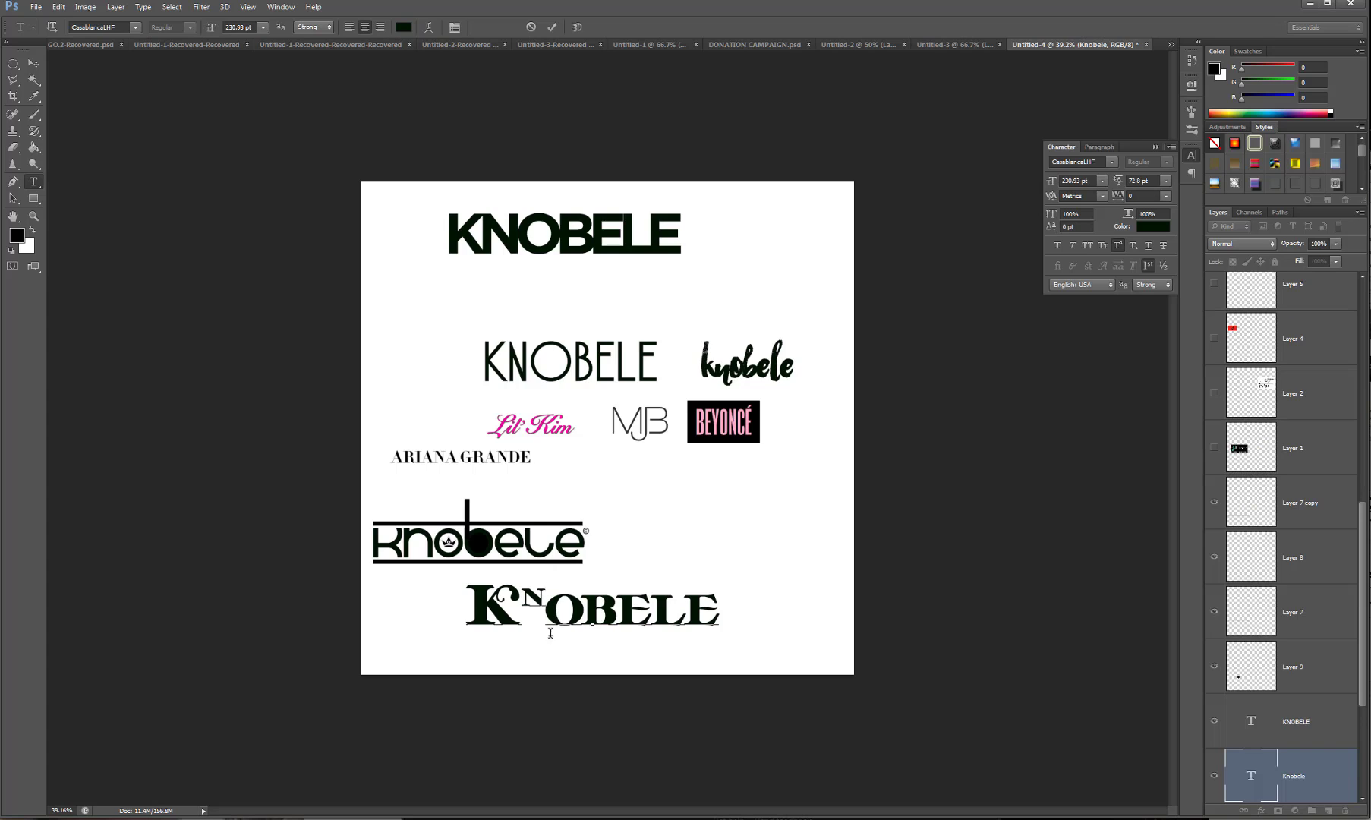
Finish editing the ornate KNOBELE text and move the whole word down and to the left, beneath the lined knobele logo.
drag(545, 600, 514, 598)
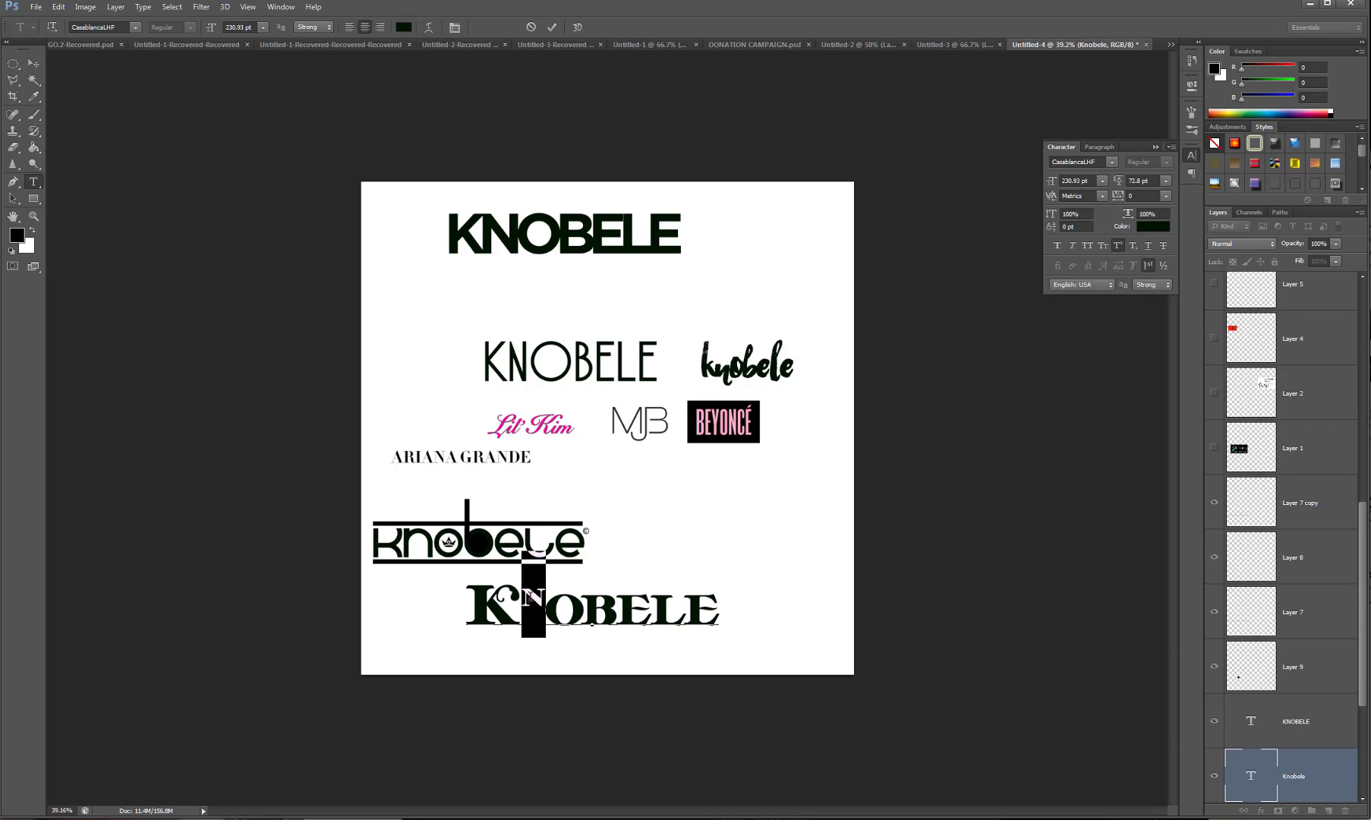
key(Right)
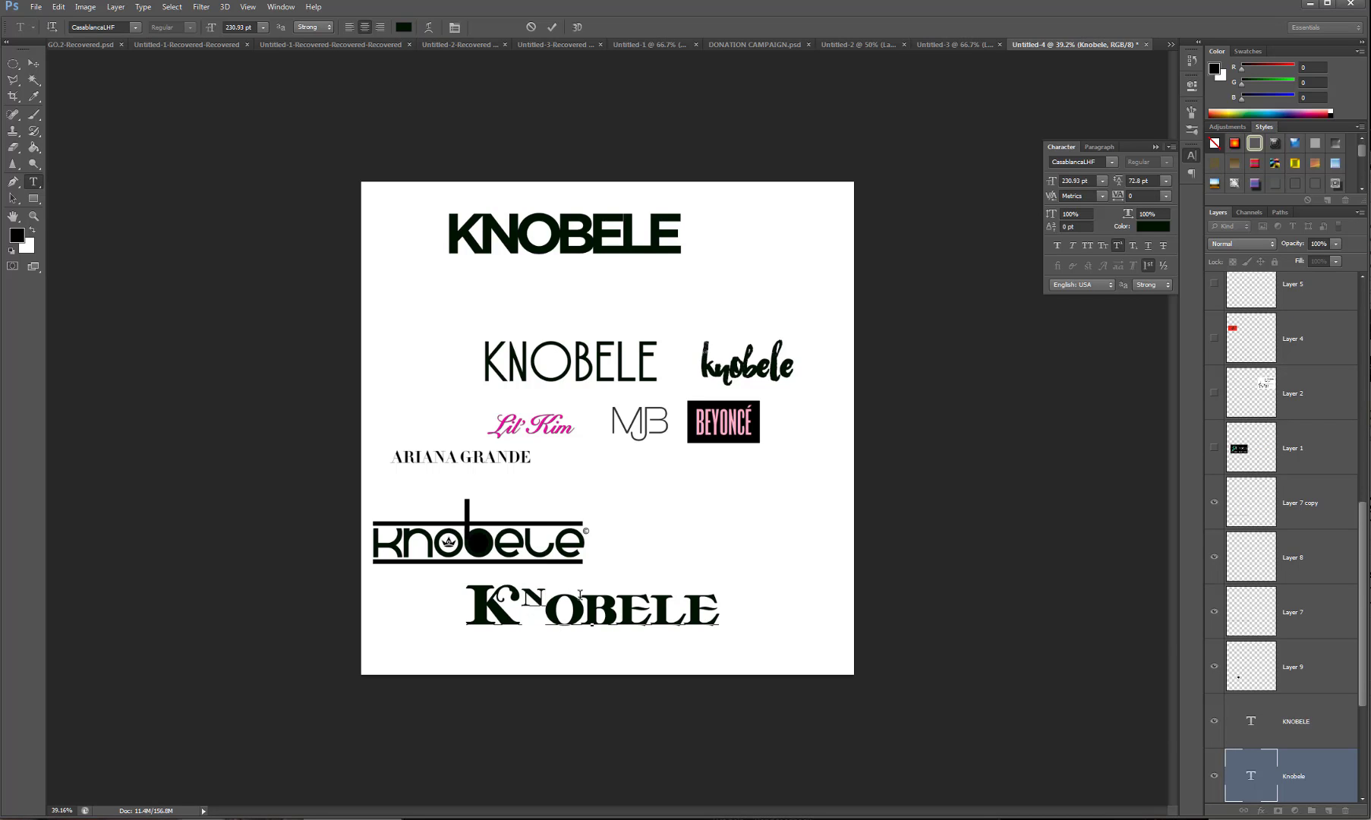
click(34, 63)
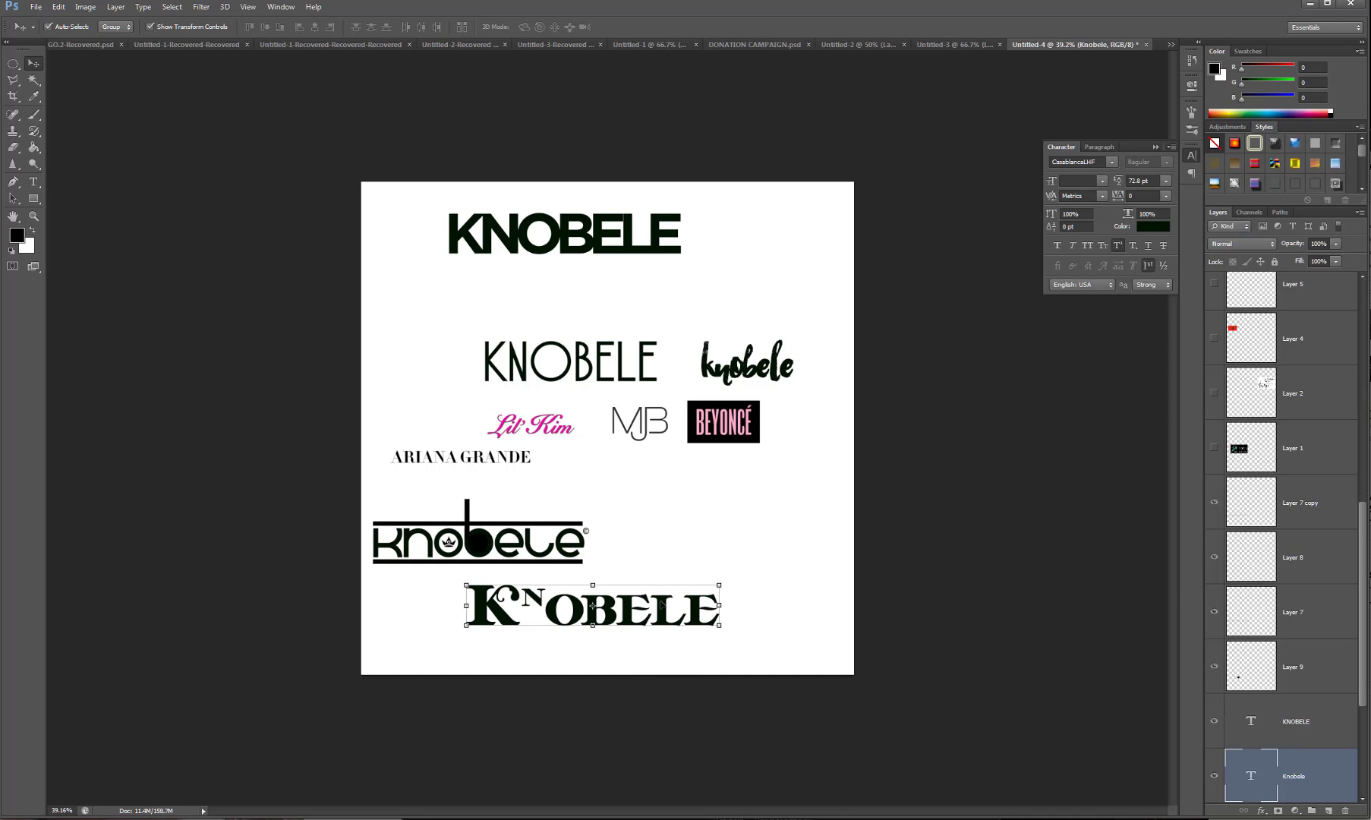
drag(662, 605, 585, 622)
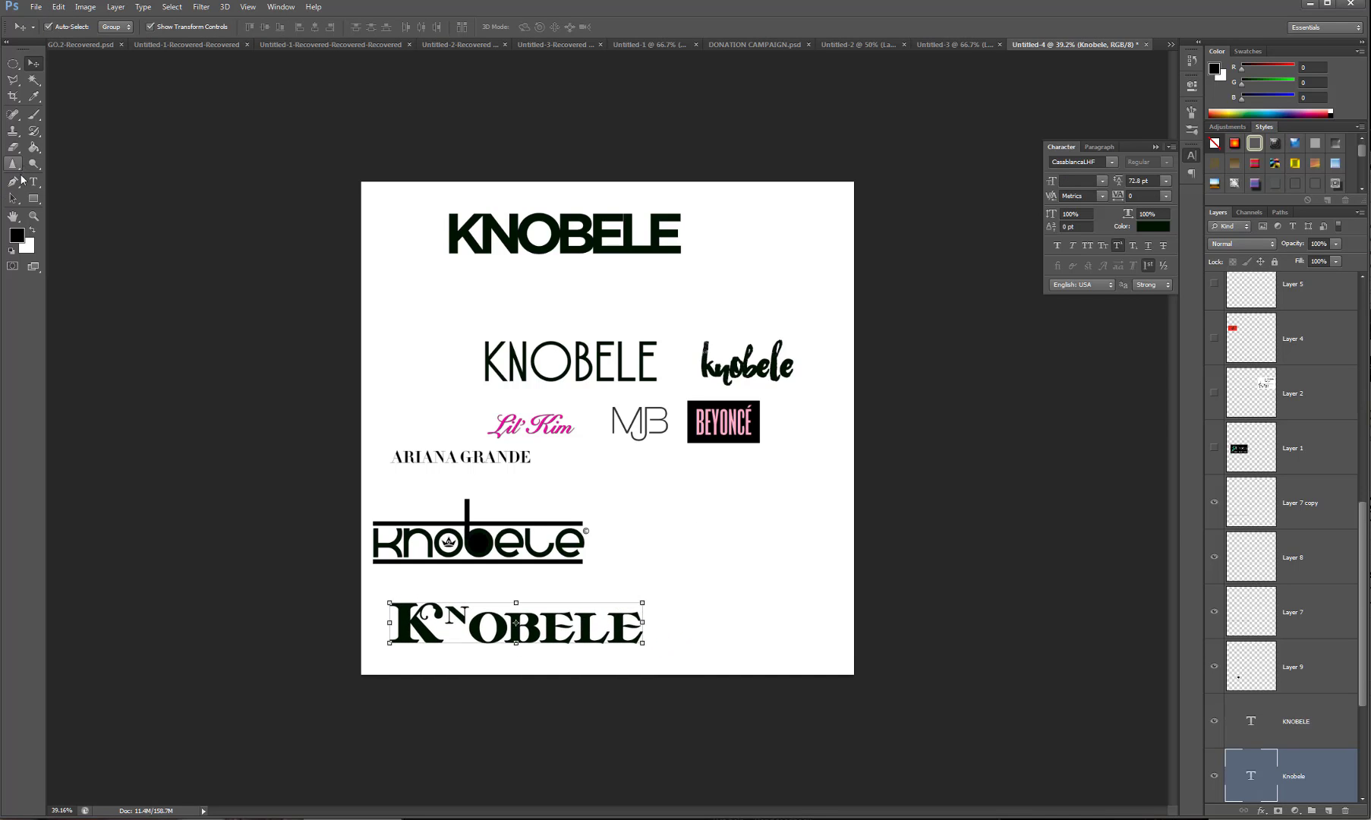
Try subscript on the N after the large K, and set the letter back to superscript.
click(33, 182)
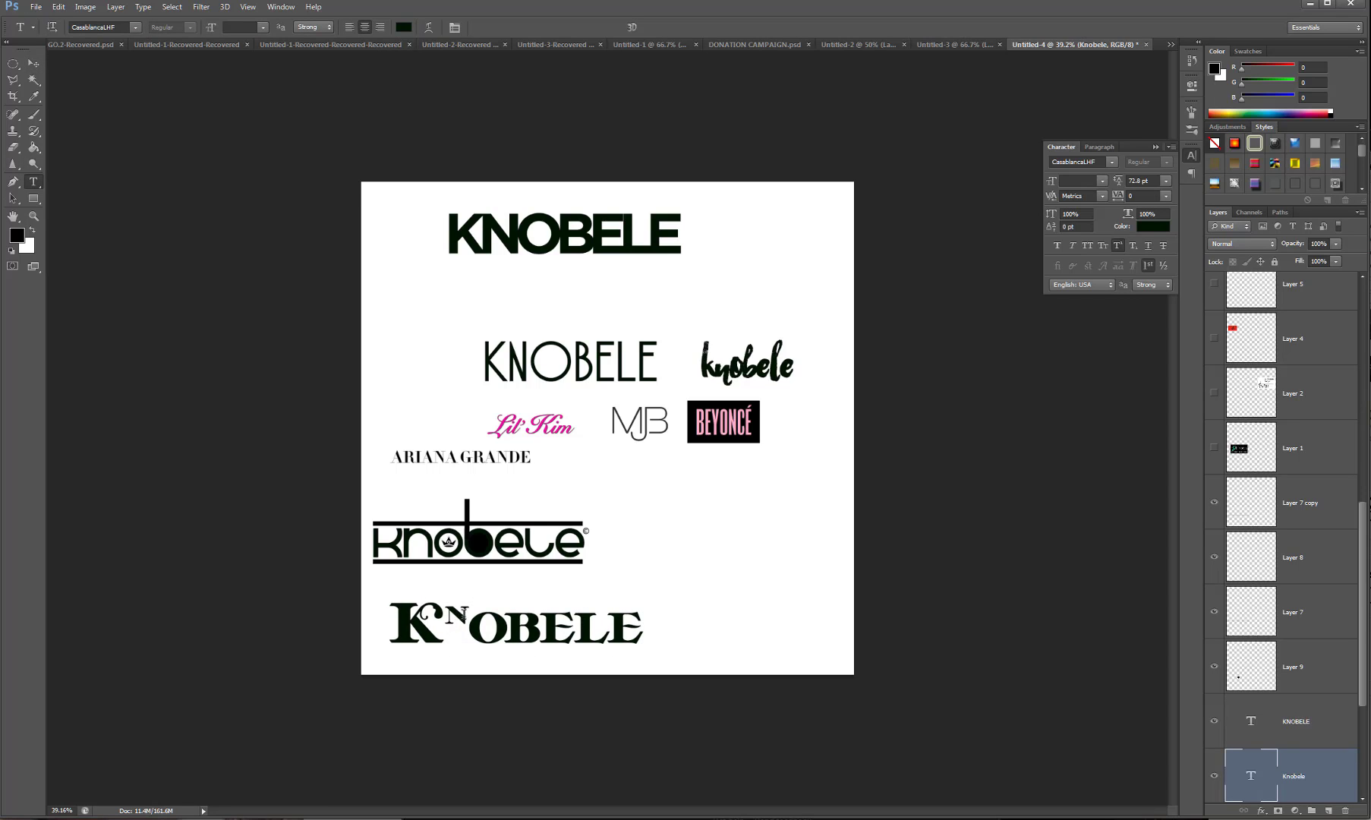
drag(465, 614, 445, 616)
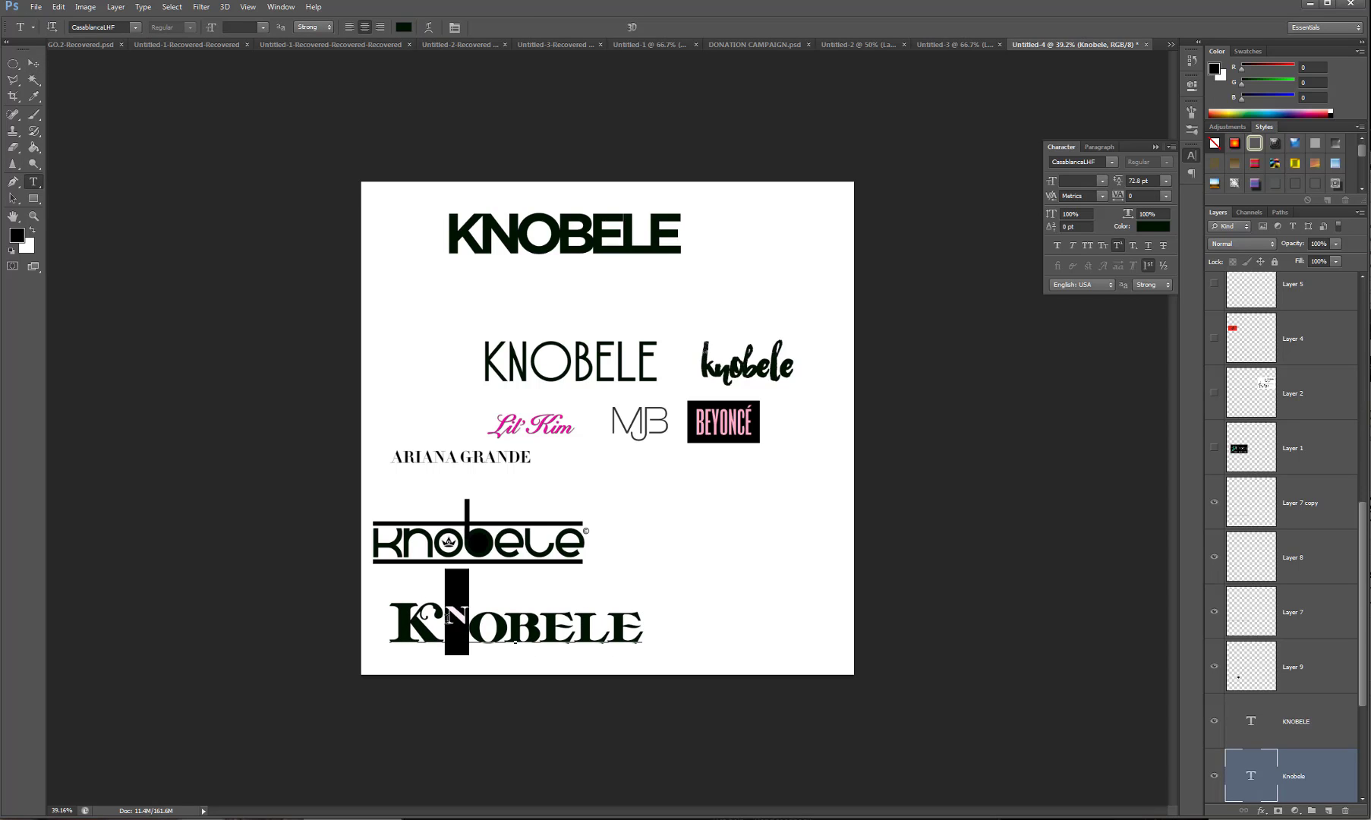
click(1132, 246)
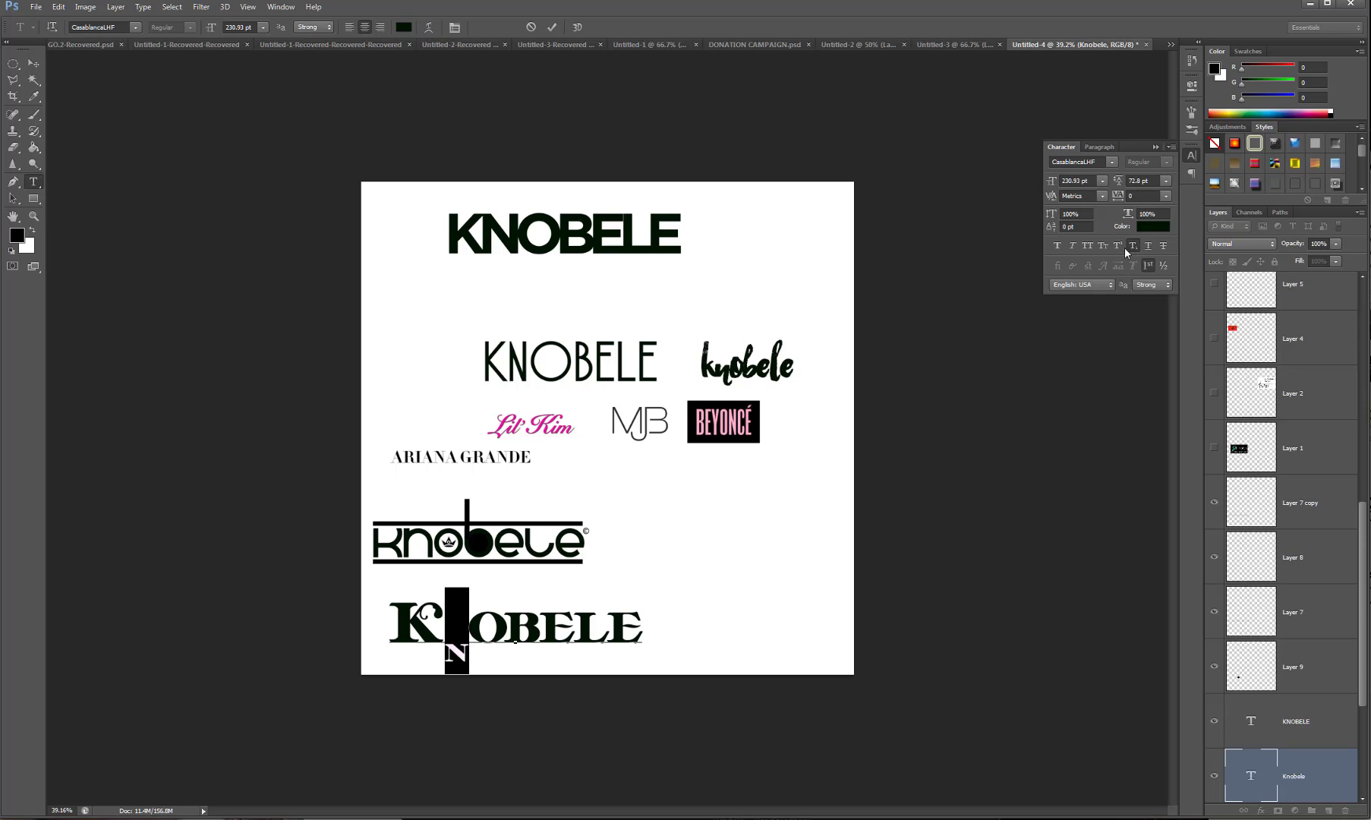
click(1117, 246)
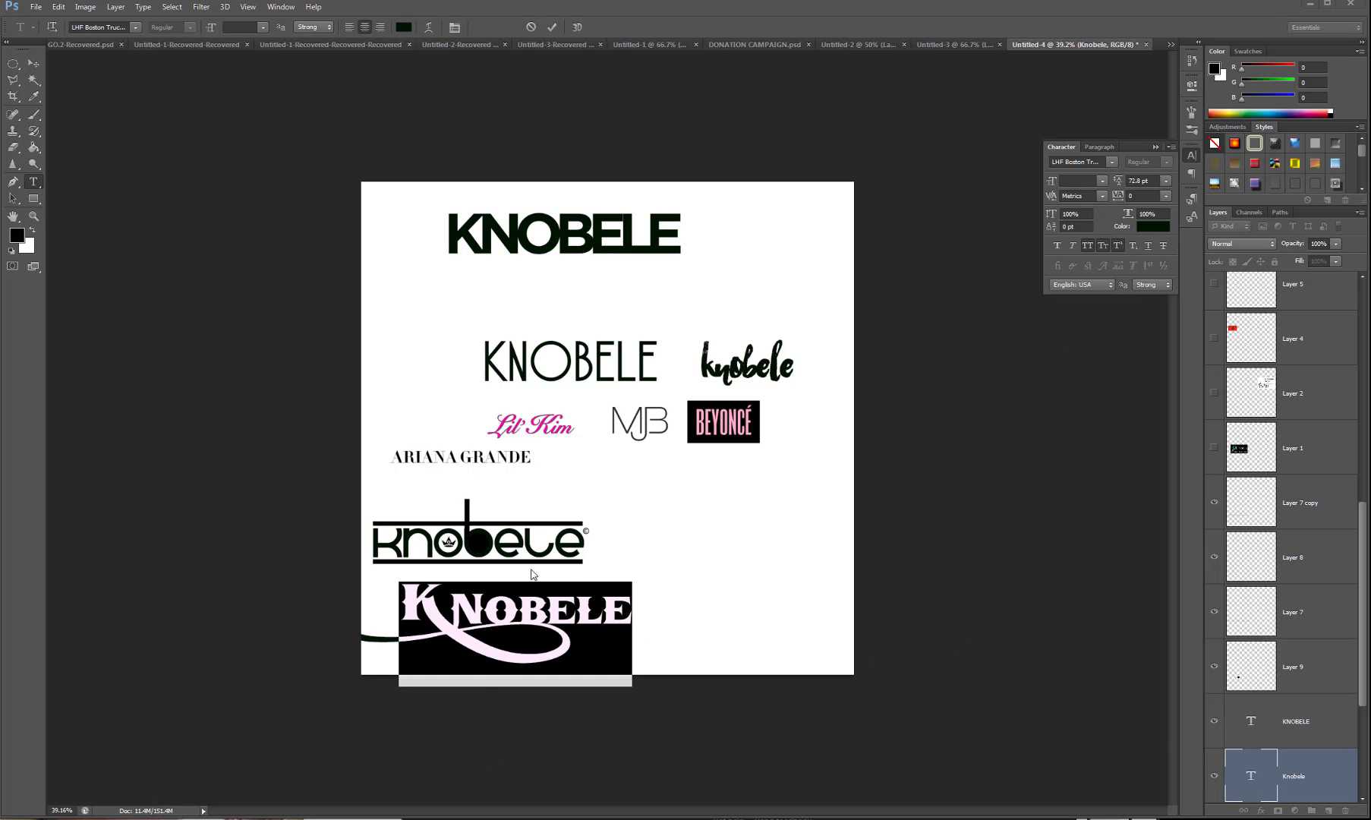
Delete the first two letters of the LHF Boston Truckstyle word, retype K and N, and remove the stray leading O.
click(478, 608)
drag(478, 607, 453, 616)
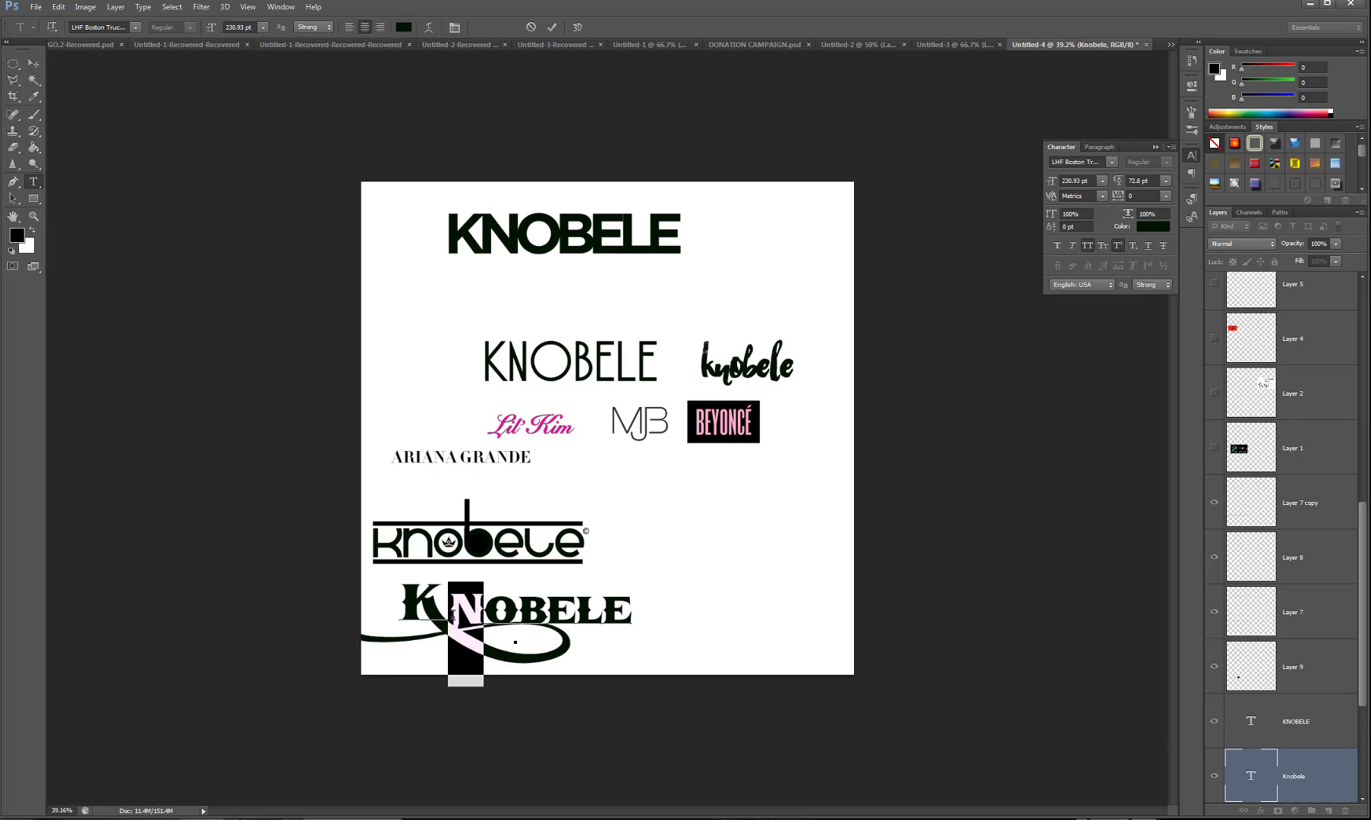
click(58, 7)
click(78, 21)
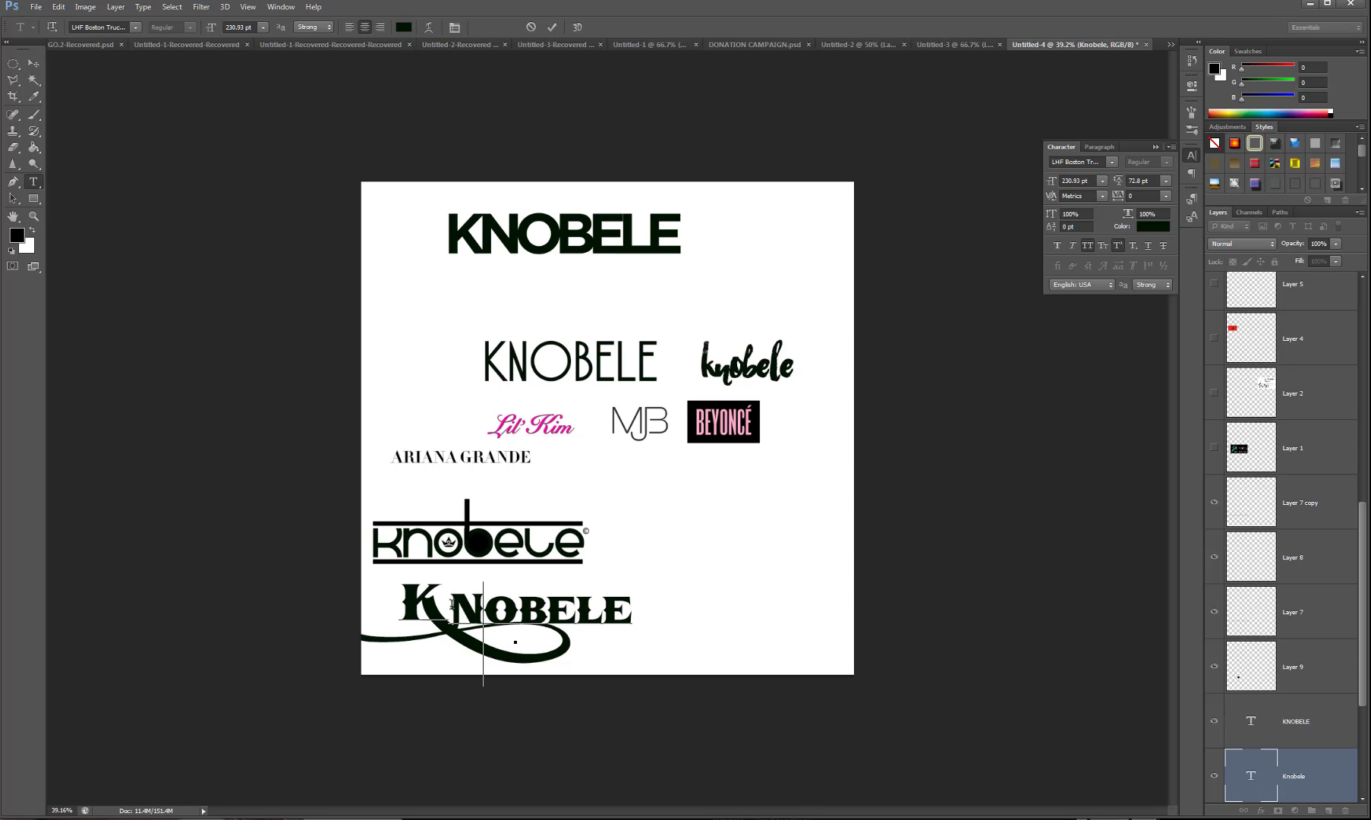
drag(488, 608, 389, 613)
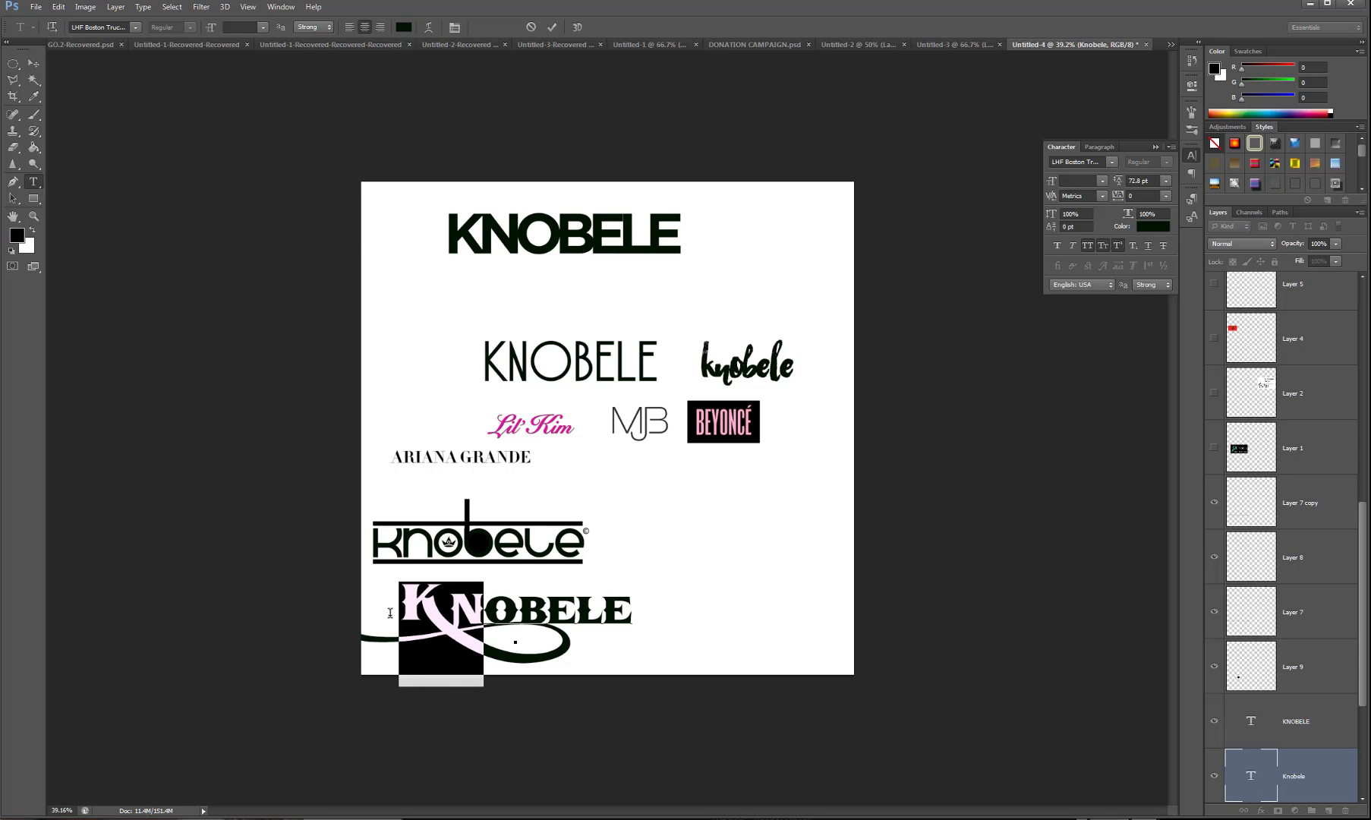
key(BackSpace)
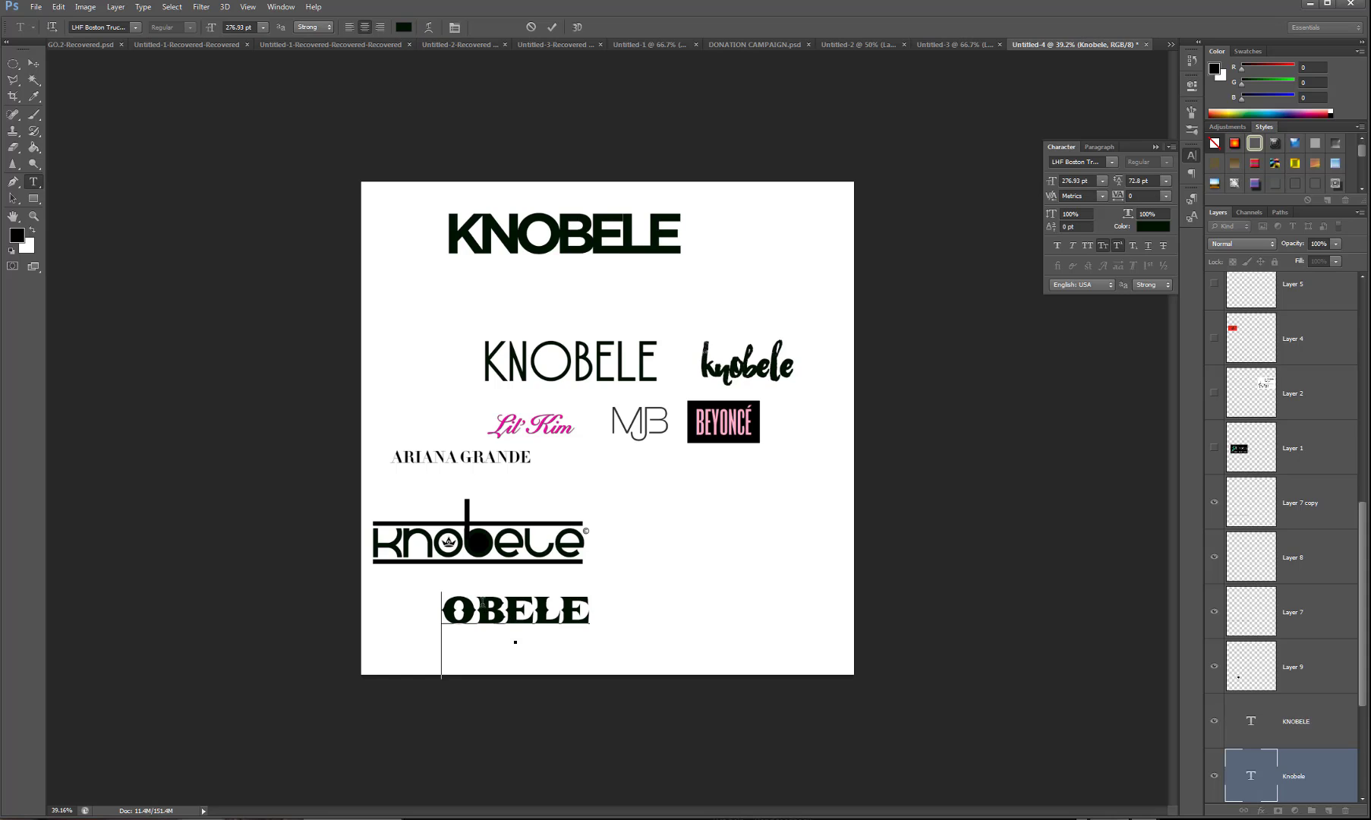
text(KNO)
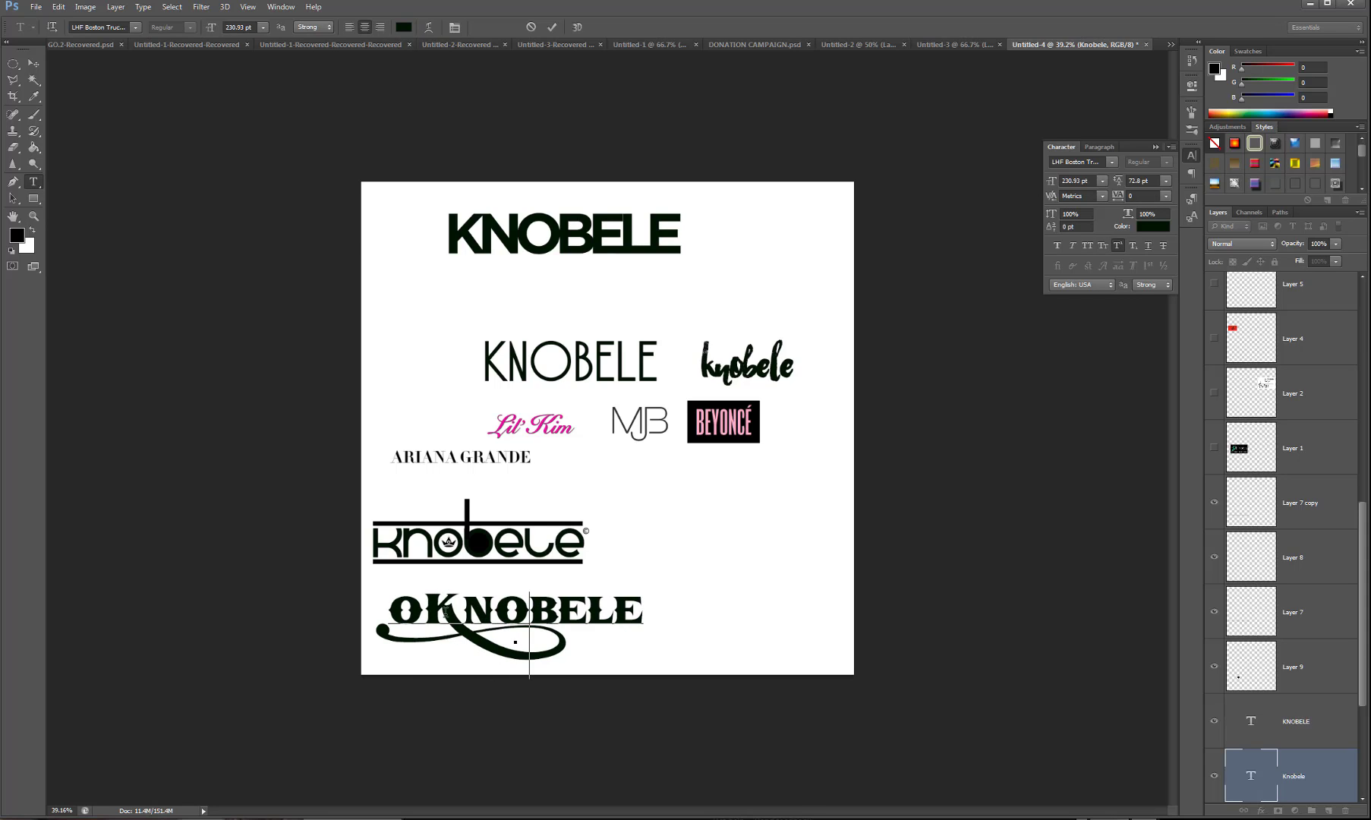
click(428, 612)
key(BackSpace)
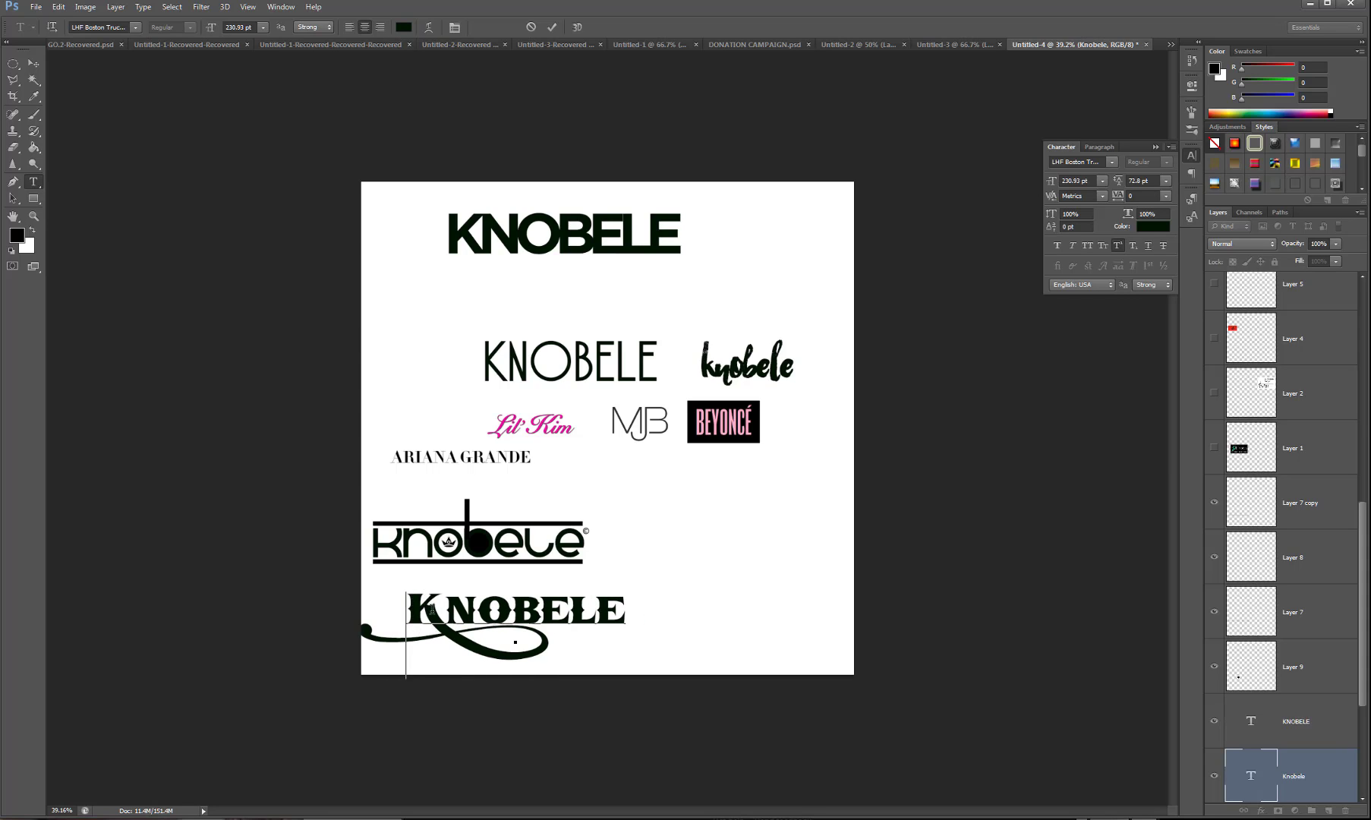
Try the plain K form without a swash as the word's first letter, and put the swash K back.
key(shift+Right)
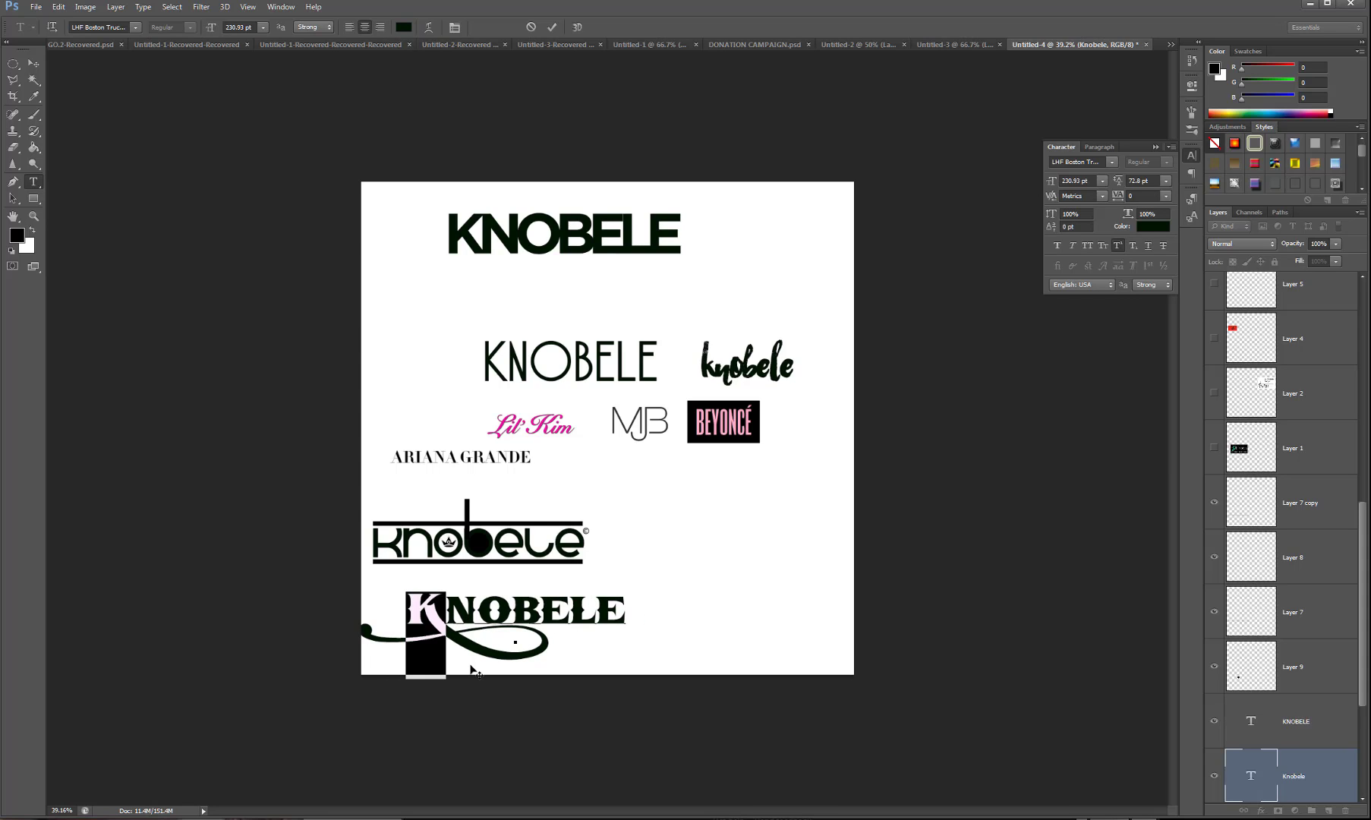
text(K)
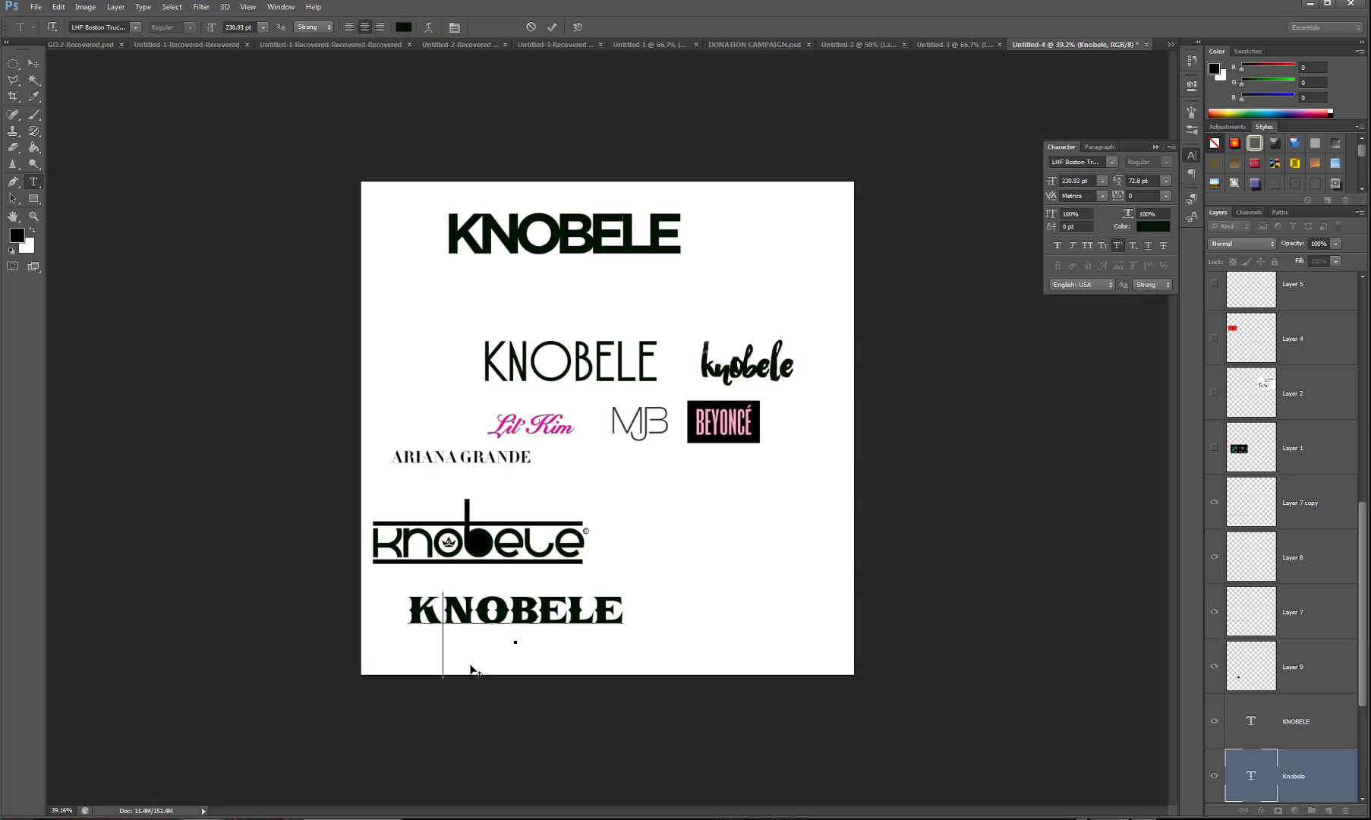
key(BackSpace)
text(K)
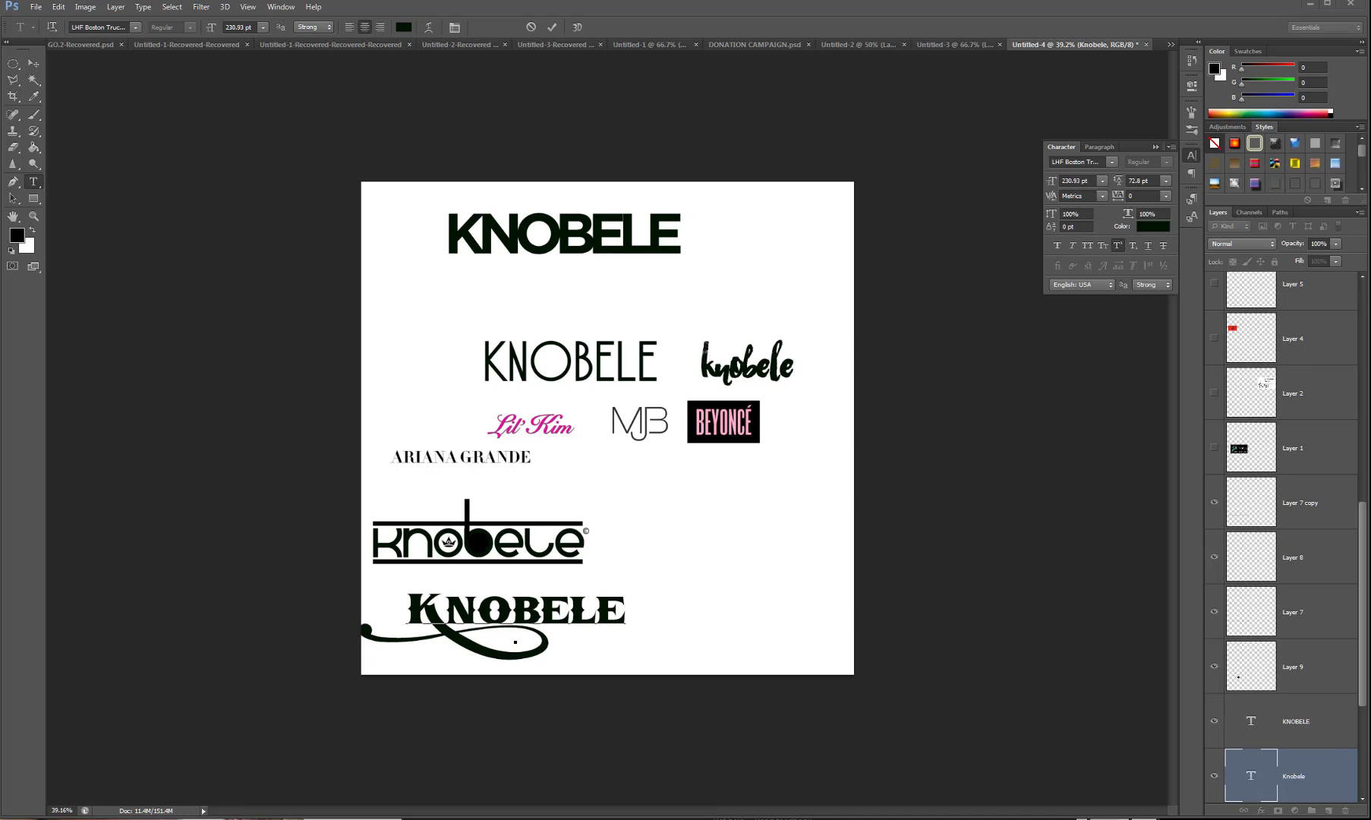
Switch to Character Map, move it over the canvas and look at its font list around IFC Insane Rodeo Bold.
key(alt+Tab)
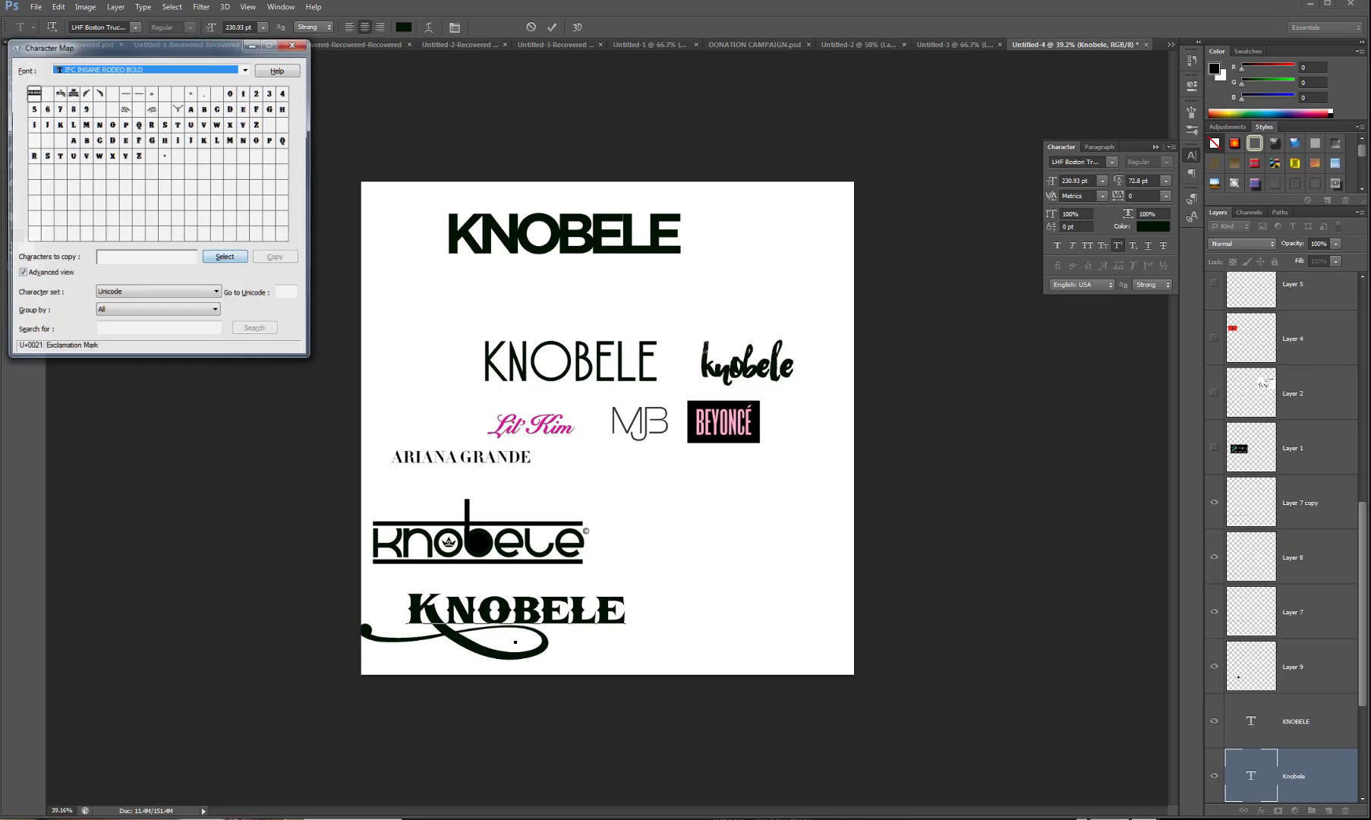
drag(110, 48, 678, 115)
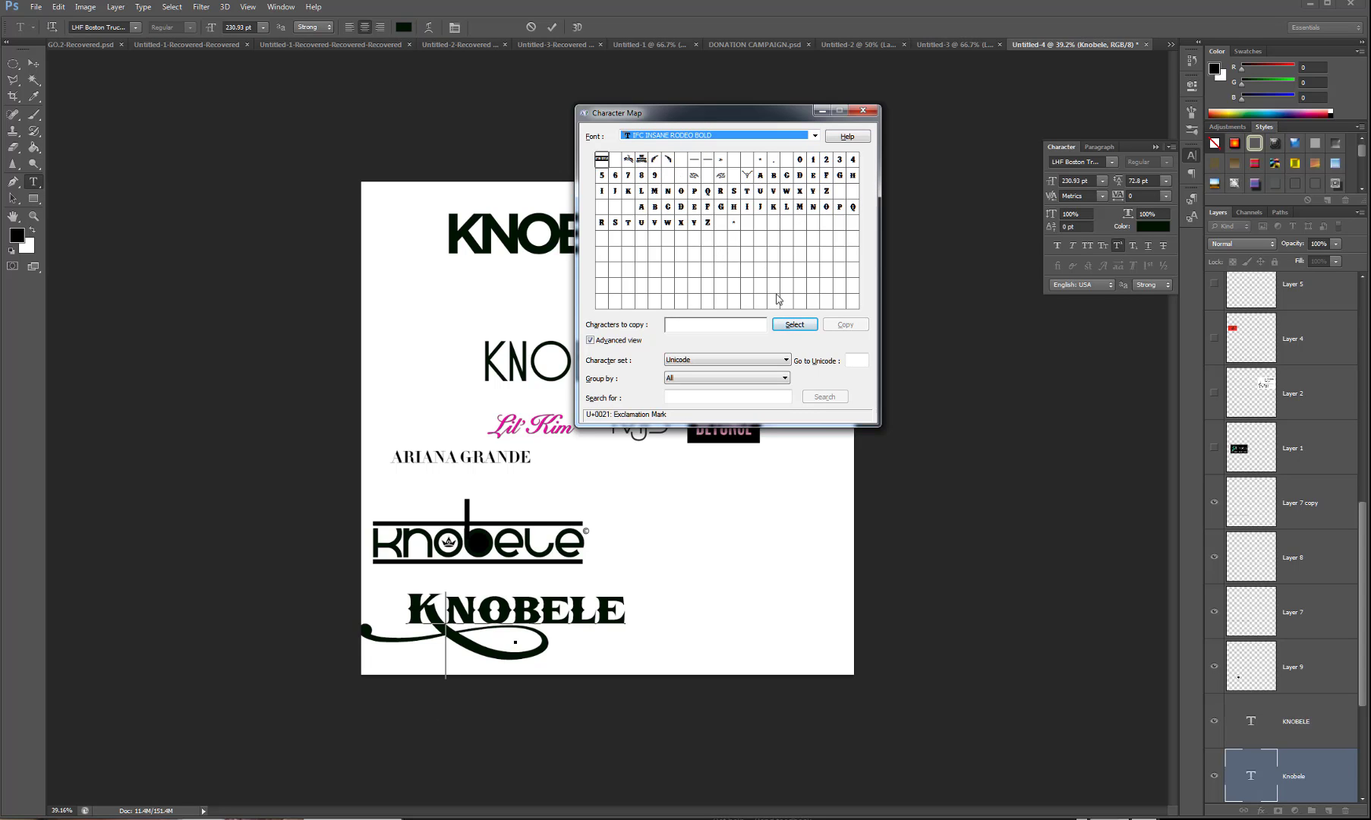
click(813, 135)
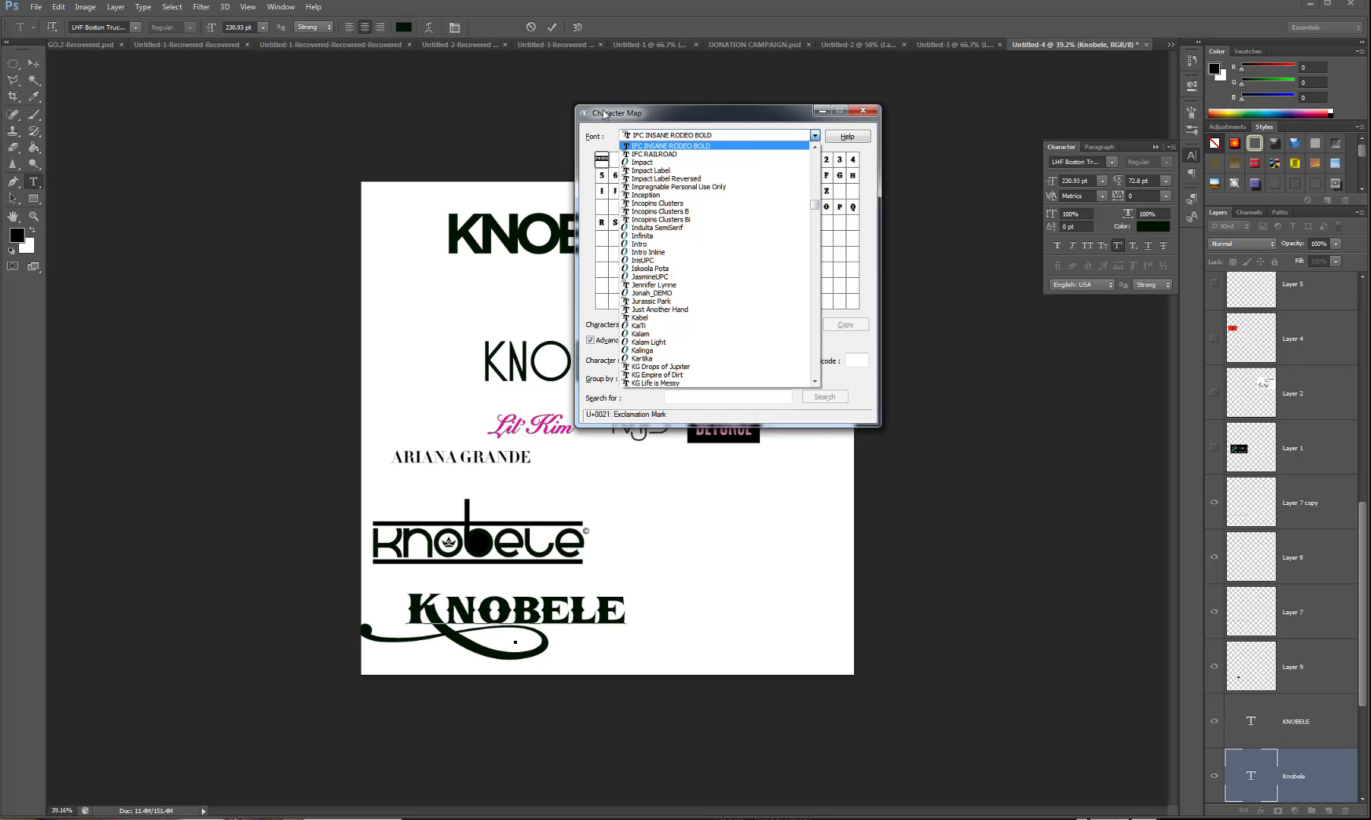
click(604, 114)
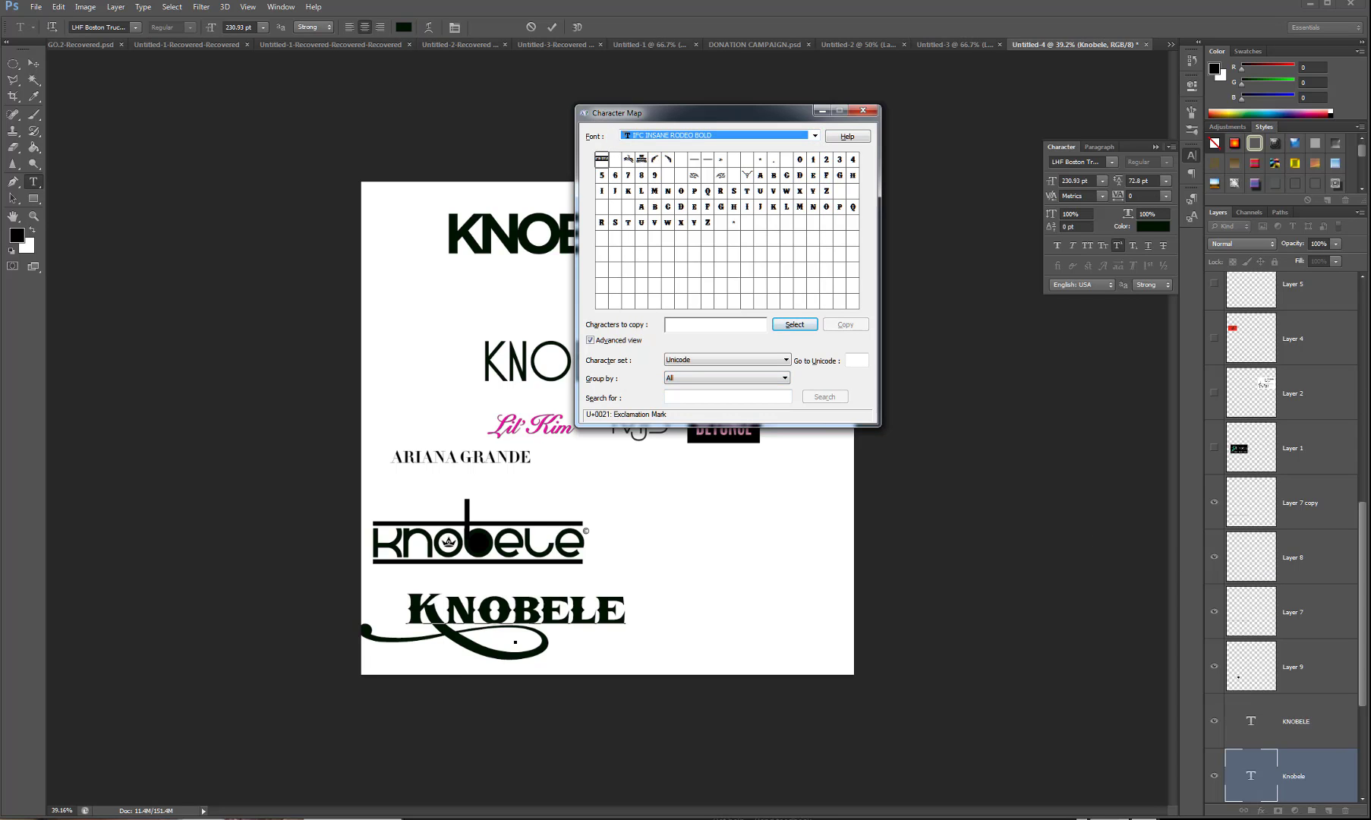
Return to Photoshop, select the whole bottom KNOBELE word and set its font to LHF Casablanca (TT).
click(34, 64)
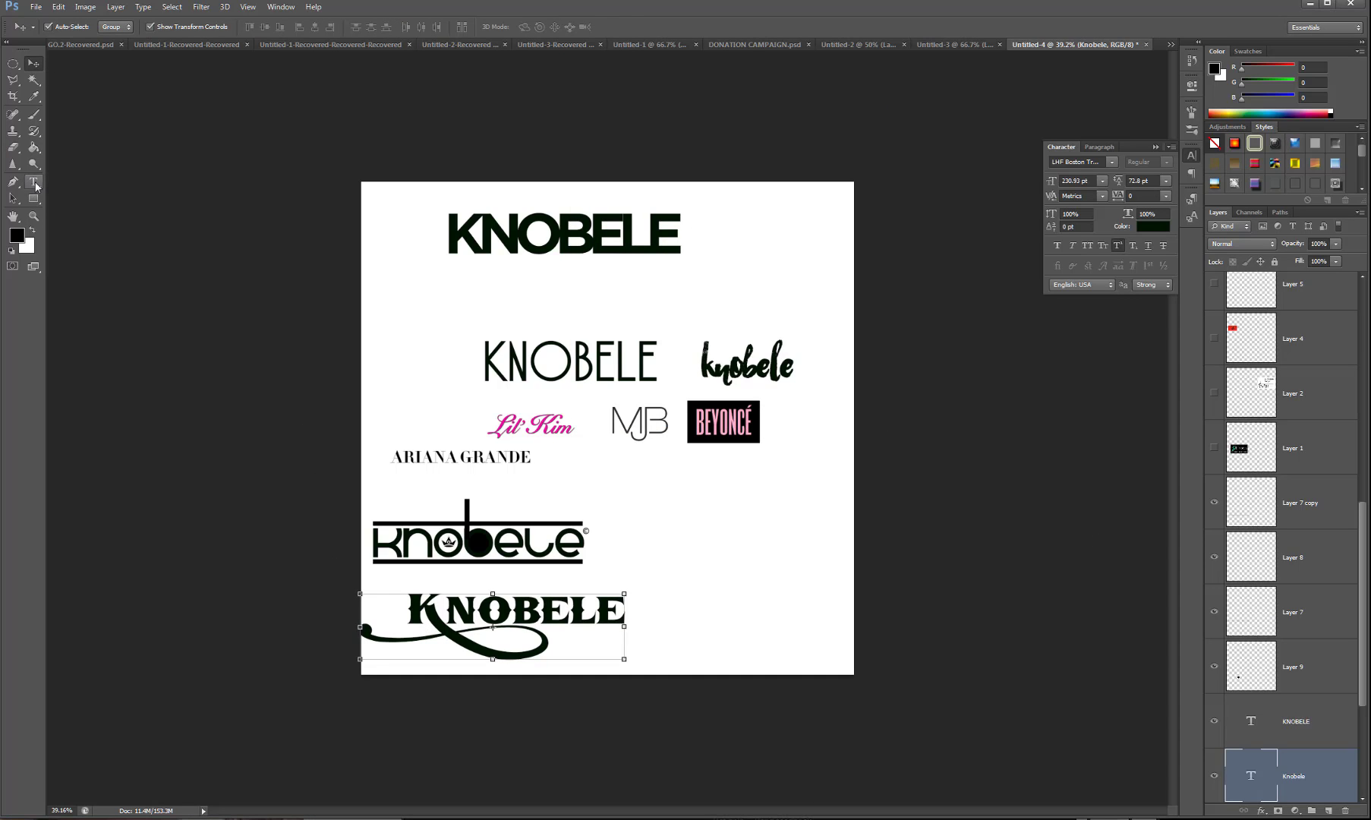
click(33, 181)
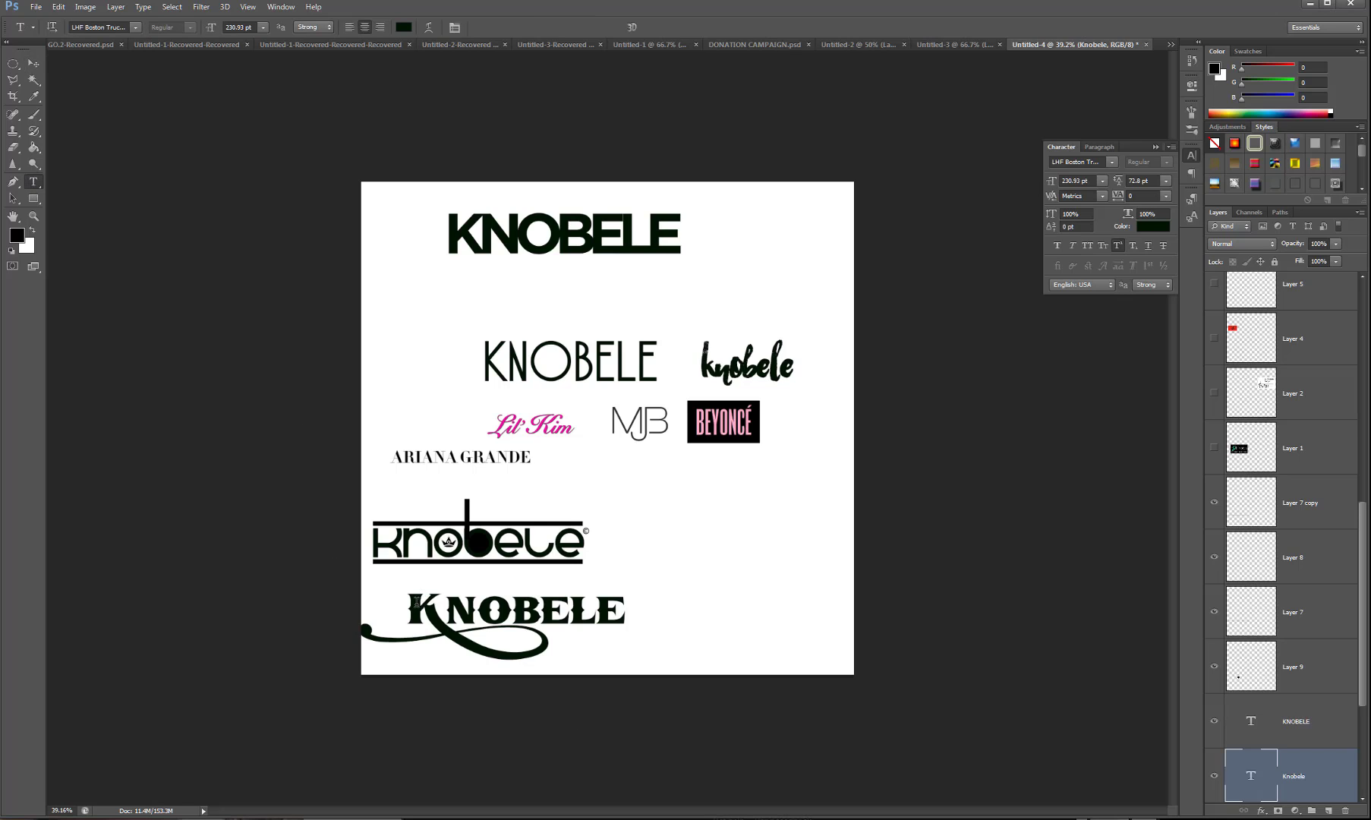
double_click(416, 602)
click(135, 28)
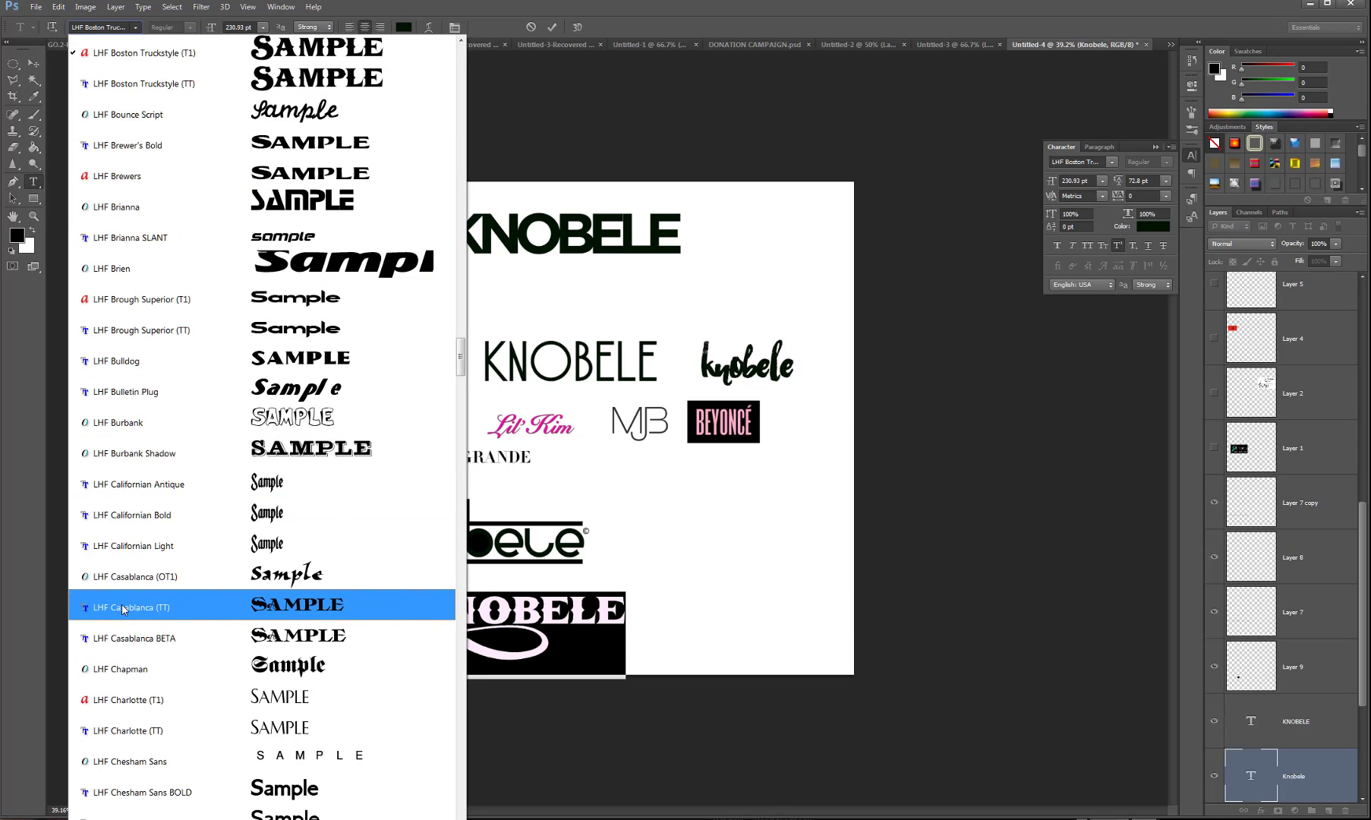
click(122, 608)
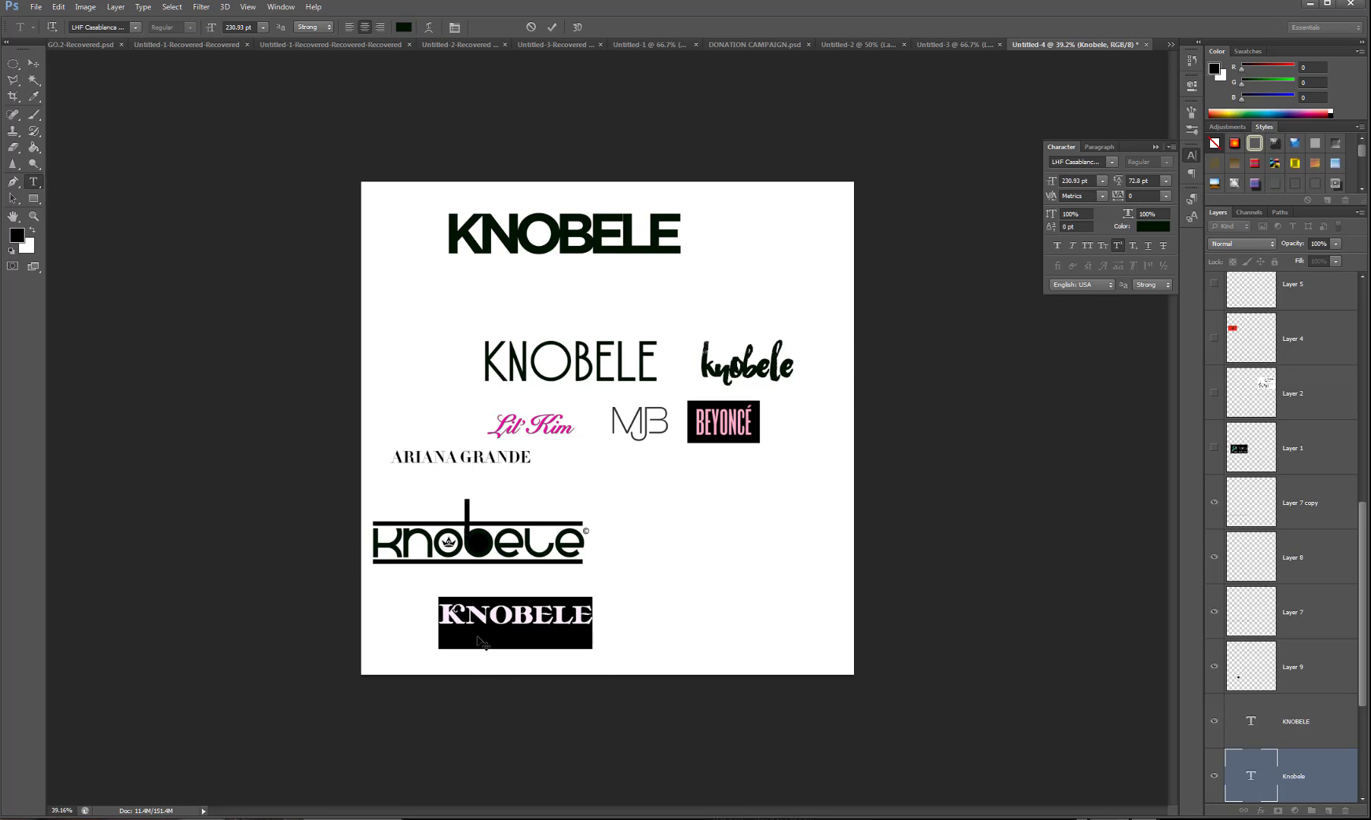
Enlarge the bottom KNOBELE word to 270.93 pt and move it up beneath the MJB and BEYONCÉ samples.
scroll(499, 661, up, 3)
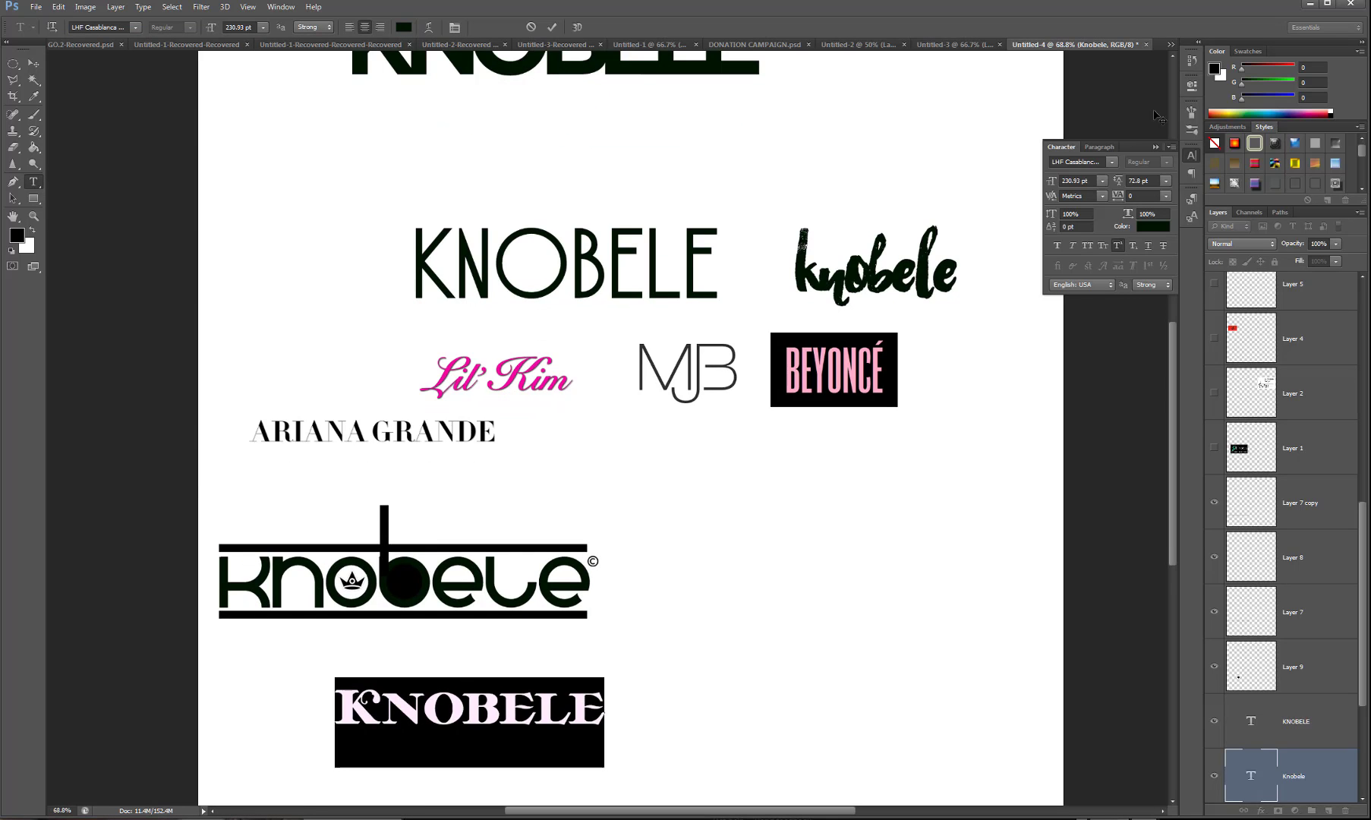
drag(1050, 186, 1079, 187)
click(34, 65)
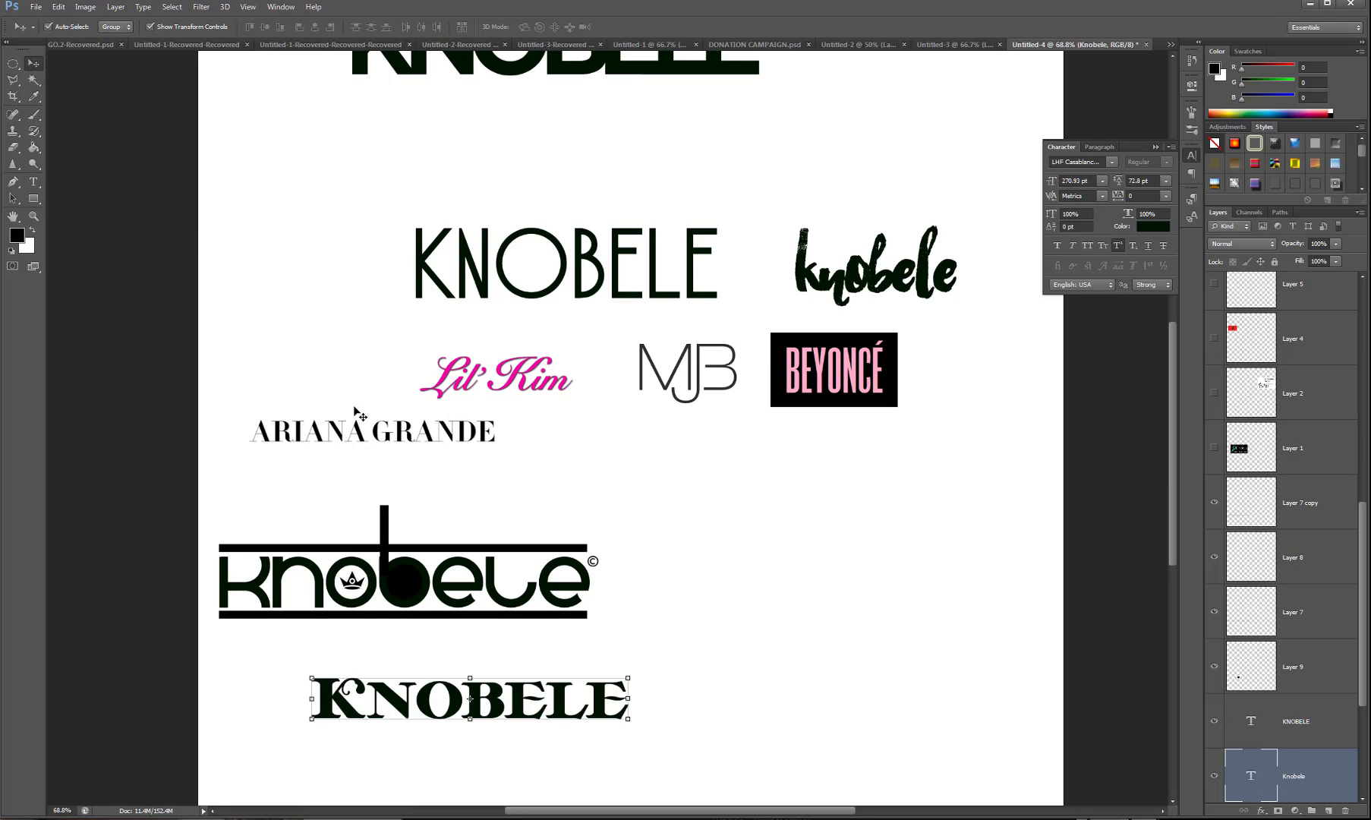
drag(470, 698, 747, 477)
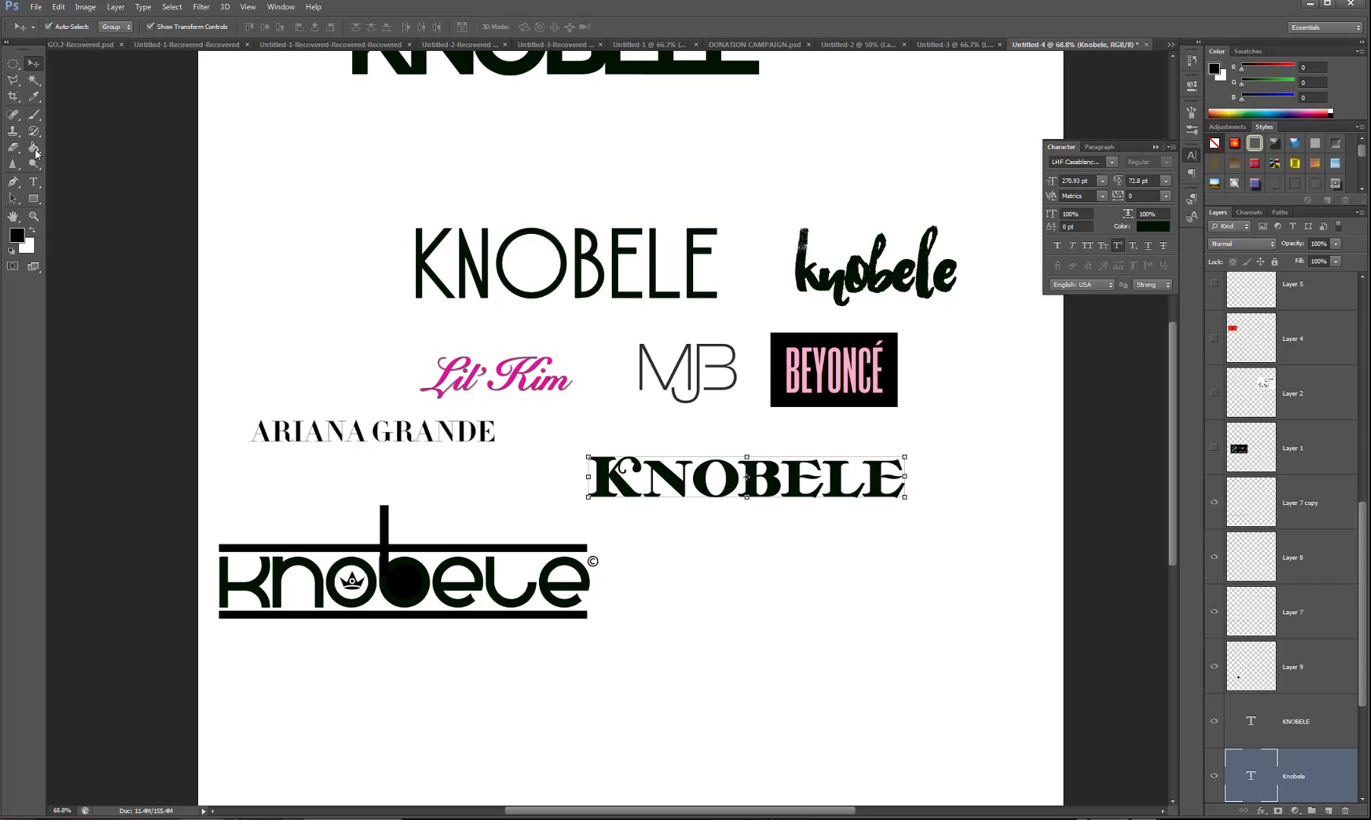
Set the letters NOBELE after the swash K to 271.93 pt and turn off their superscript.
click(34, 182)
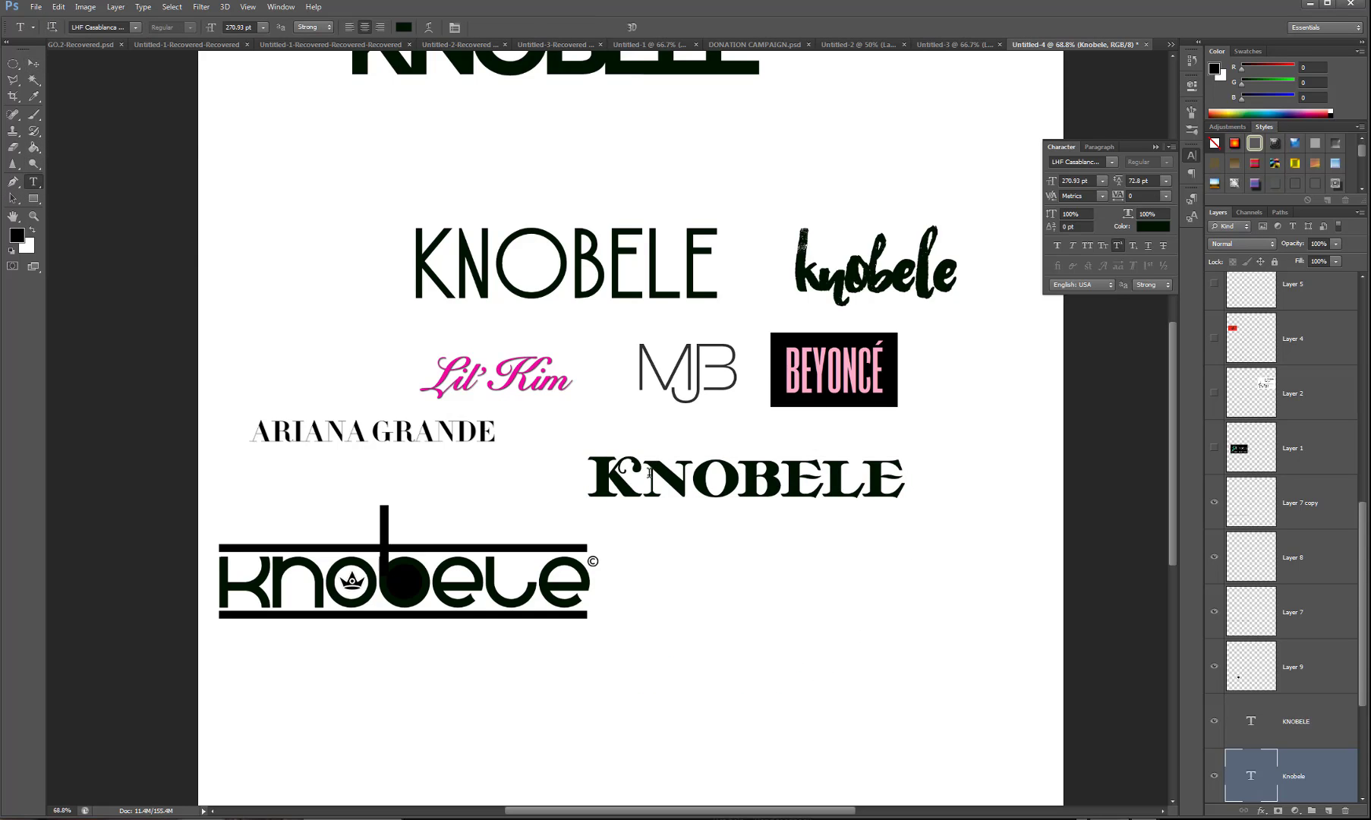
drag(649, 472, 1019, 475)
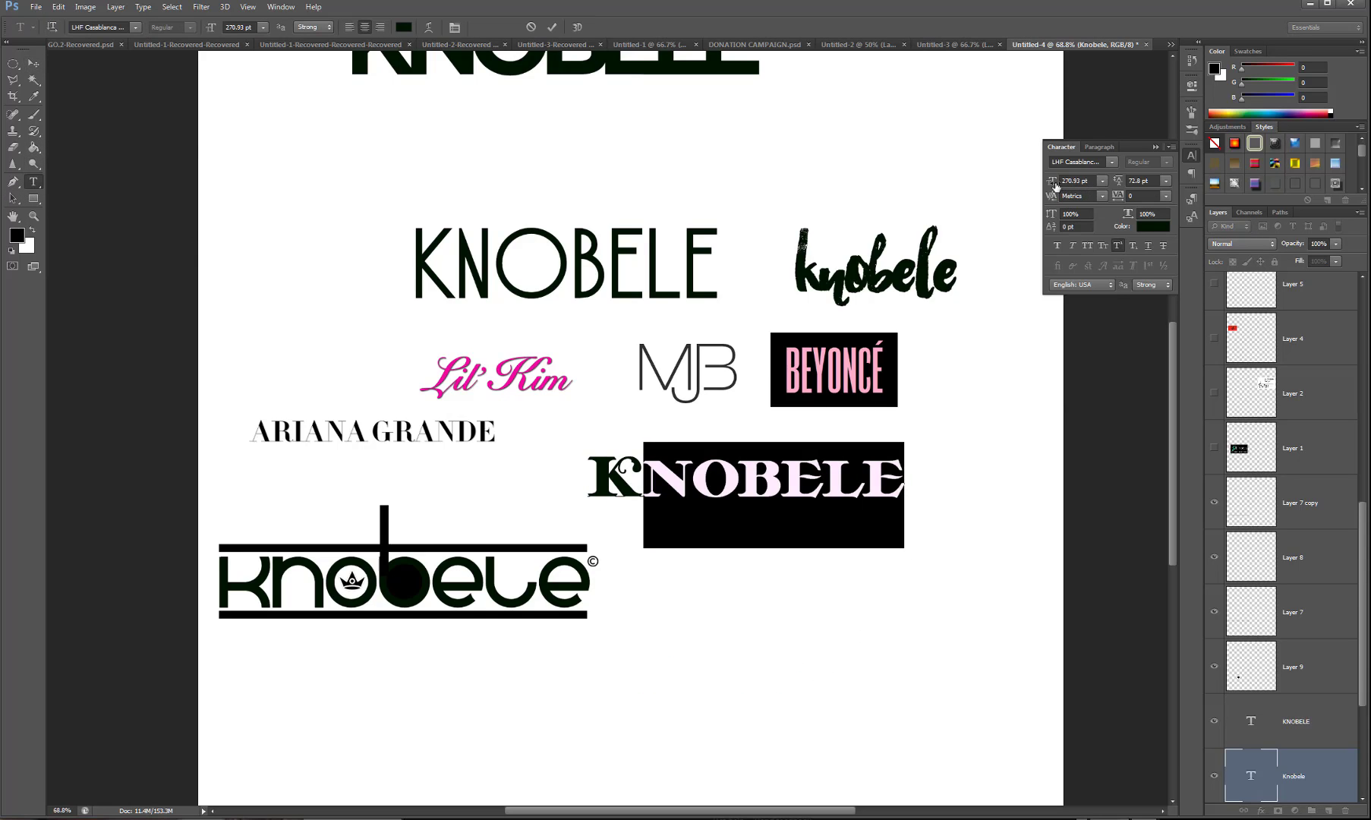
mouse_move(1052, 182)
mouse_down()
mouse_move(1021, 187)
mouse_move(1053, 186)
mouse_up()
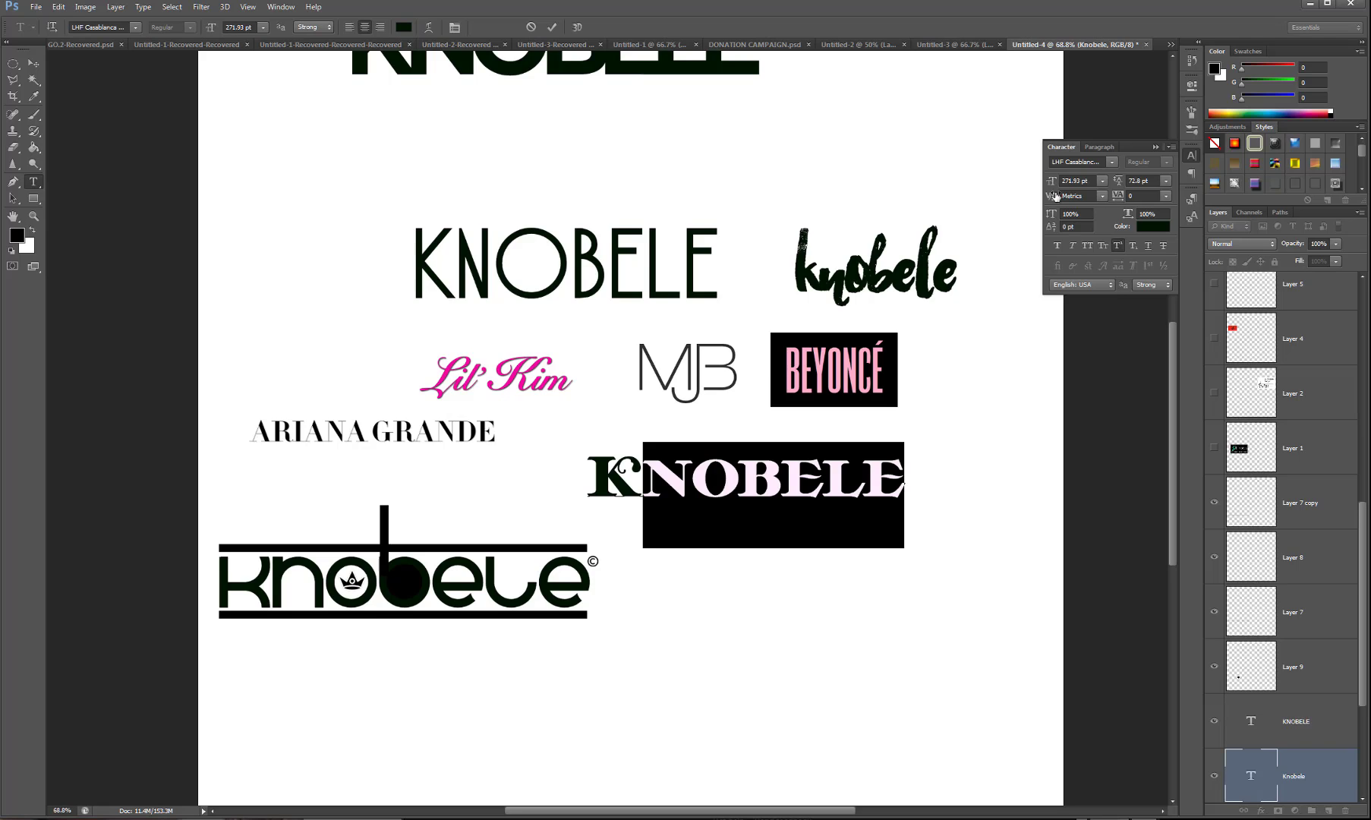
click(1118, 245)
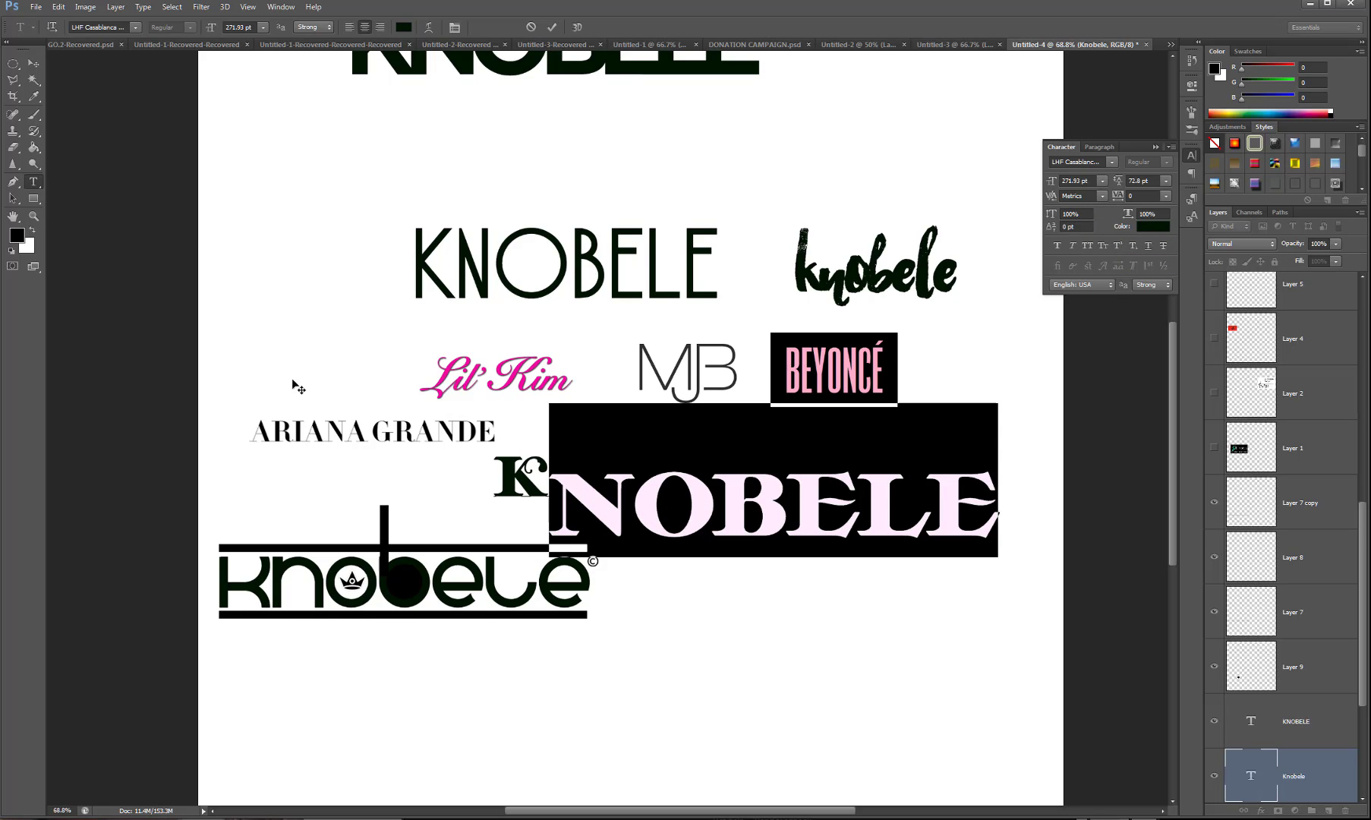
click(34, 64)
Add a new text line reading Knoobele below the lowercase knobele logo.
click(33, 182)
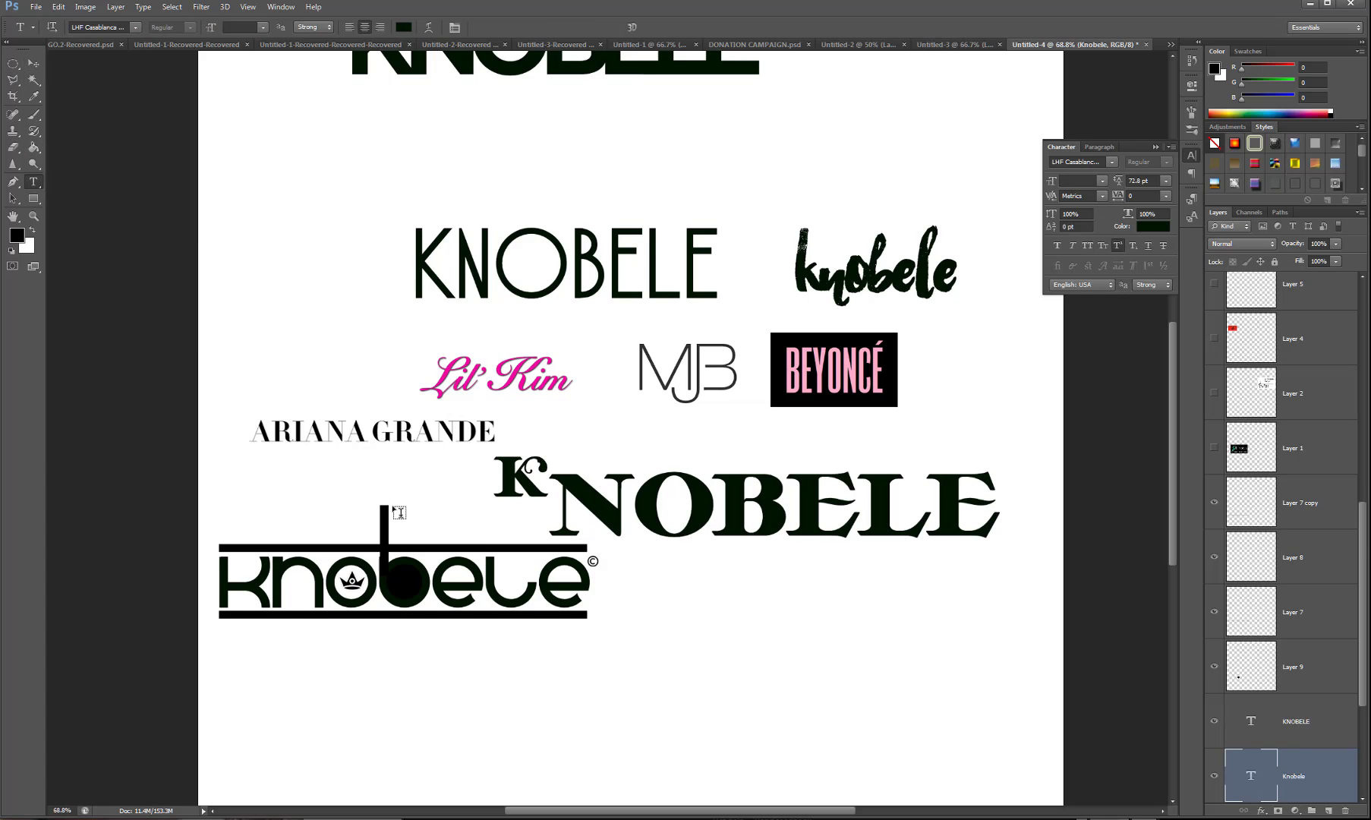
click(427, 735)
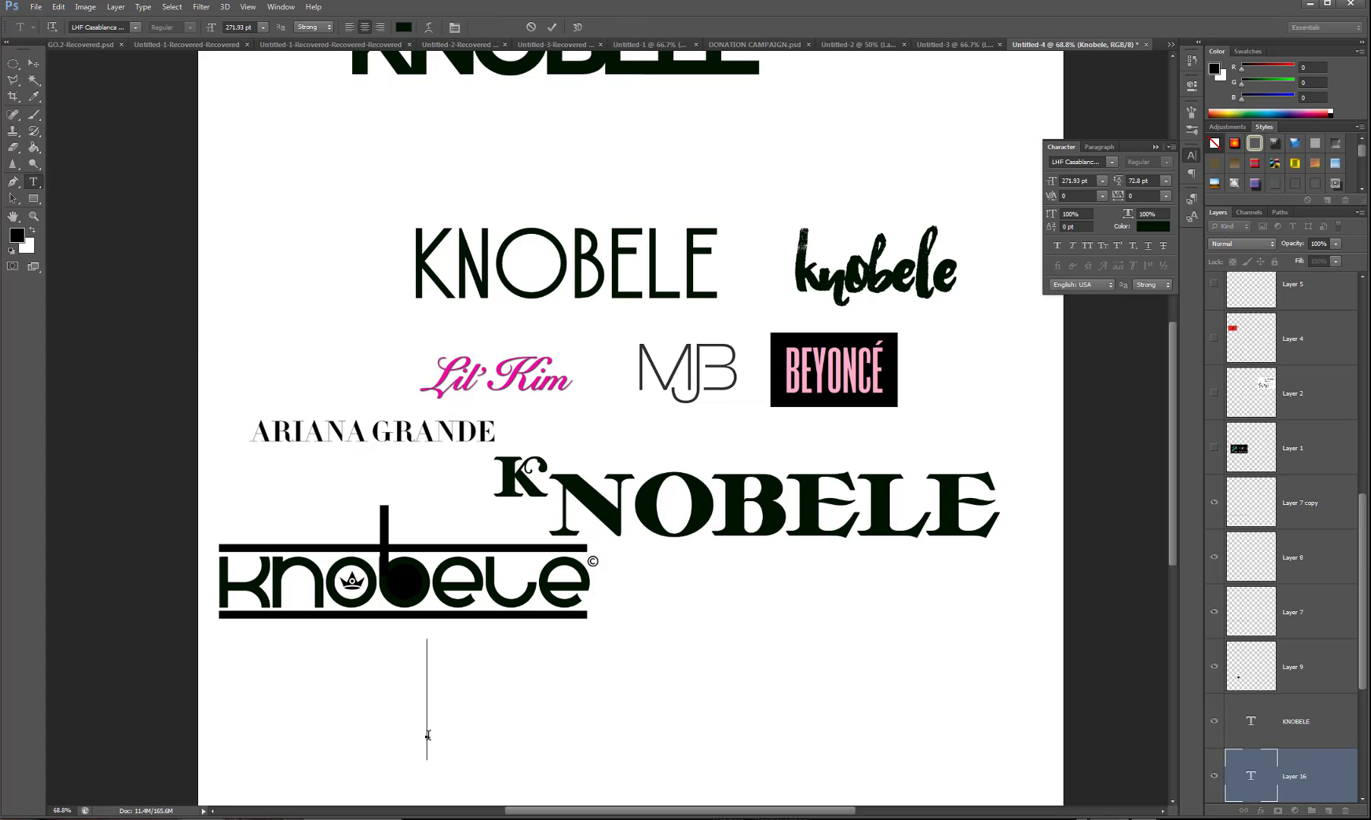
text(Kno)
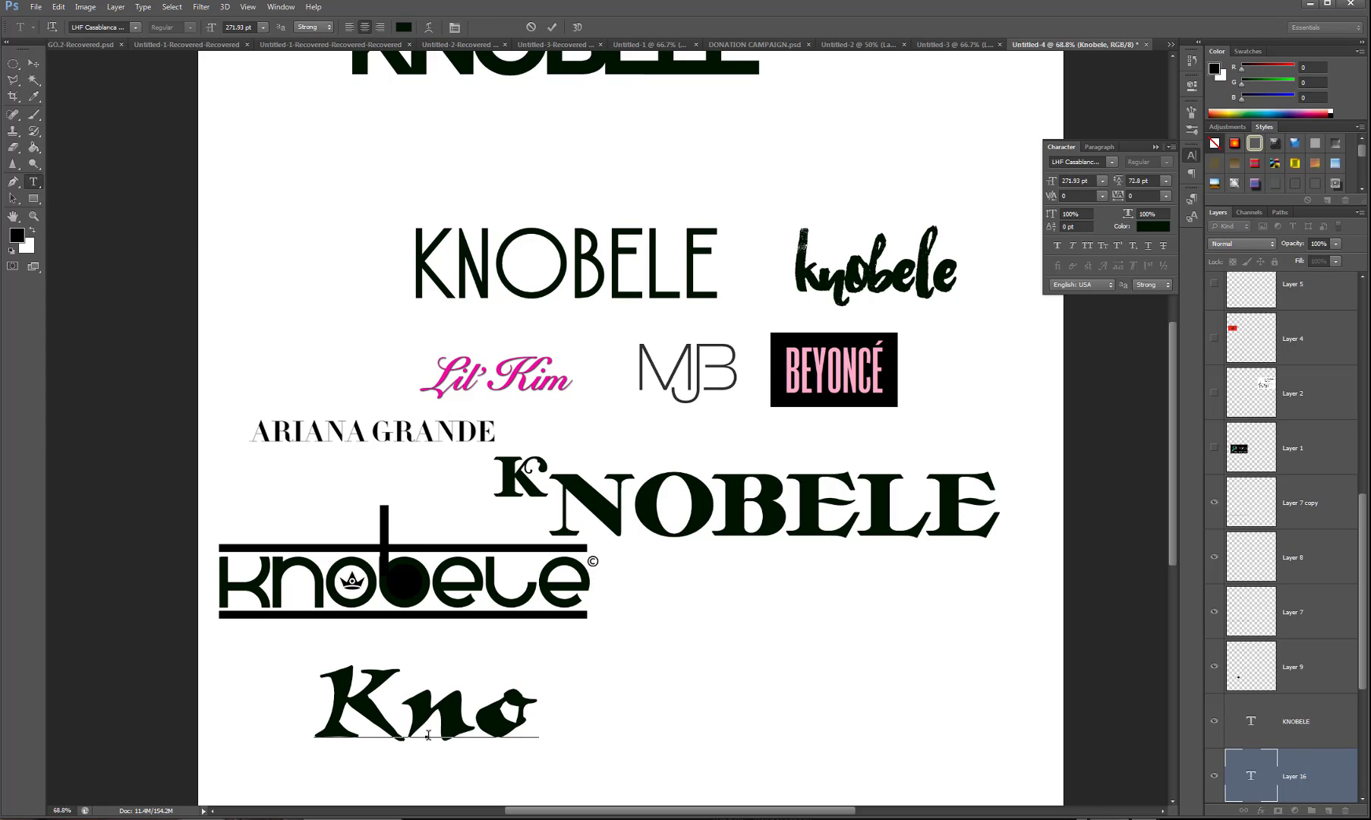
text(oble)
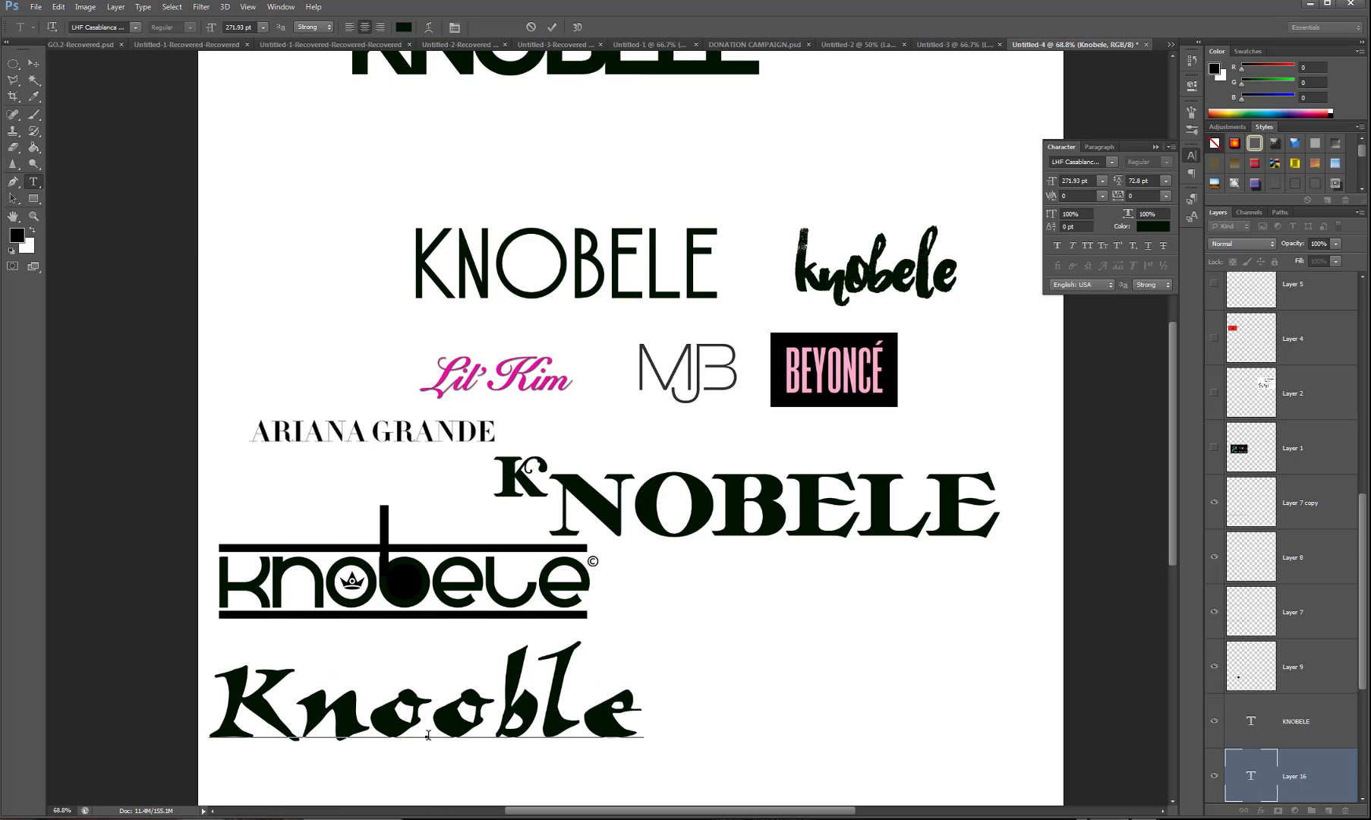
key(BackSpace)
key(BackSpace)
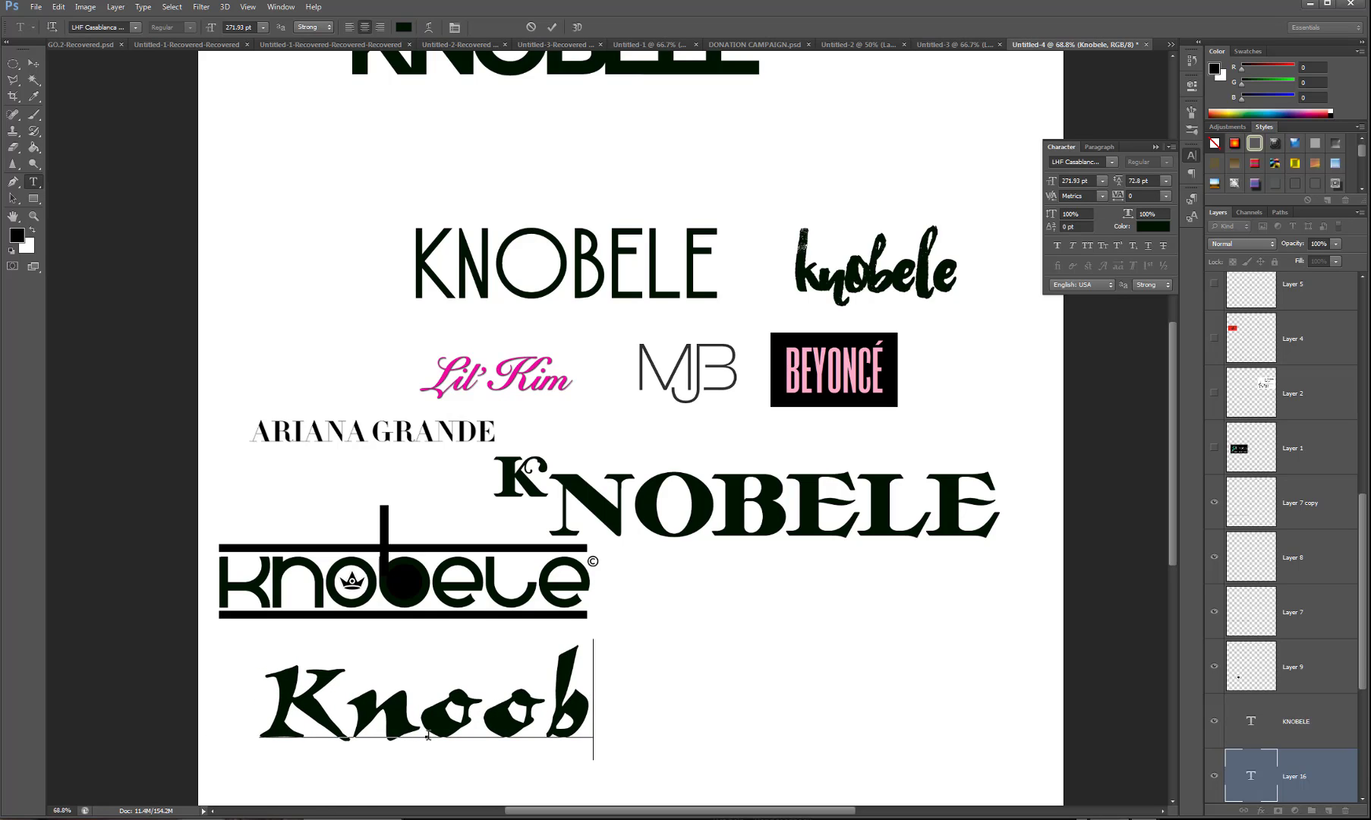
text(ele)
click(34, 64)
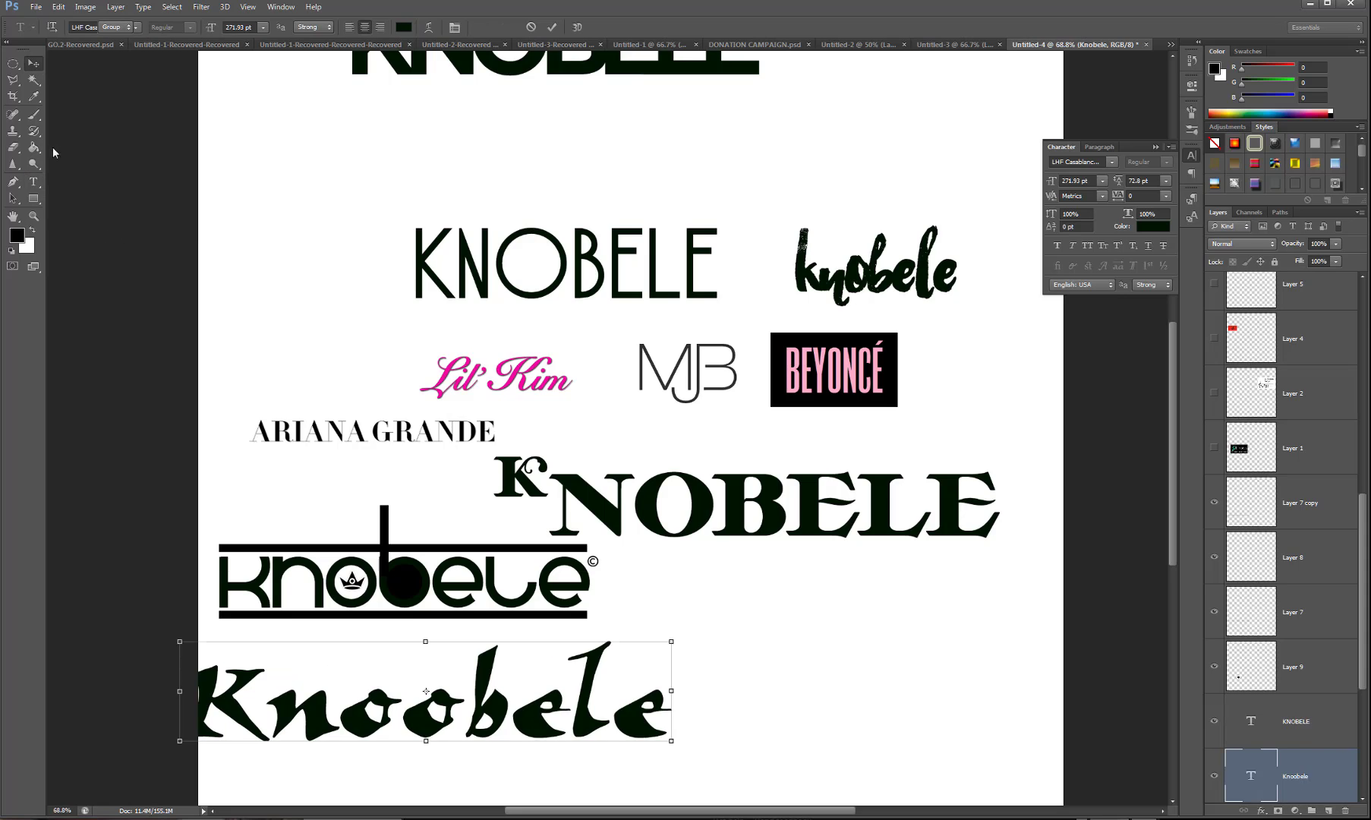
Move the new script word fully onto the canvas and delete its extra o so it reads Knobele.
drag(514, 712, 694, 699)
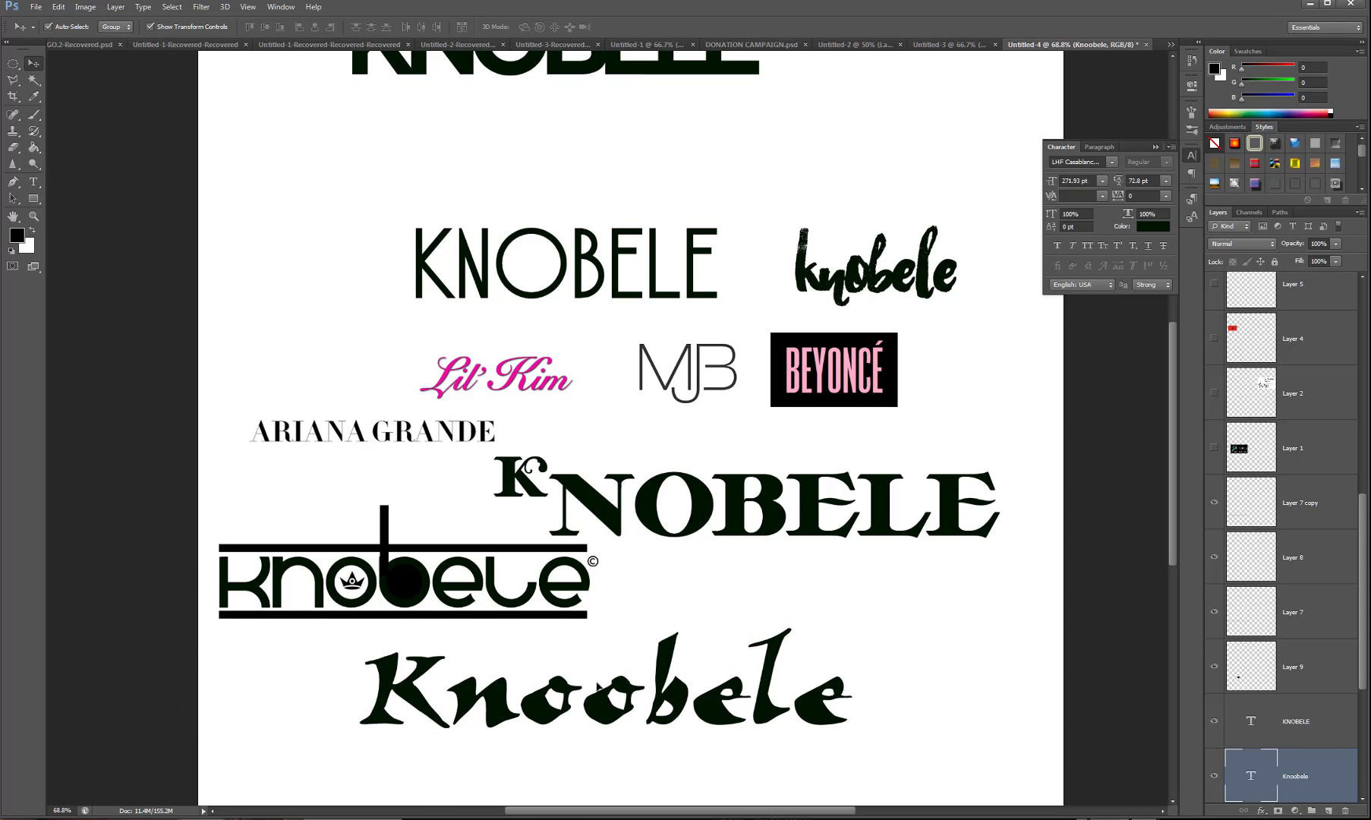
click(34, 183)
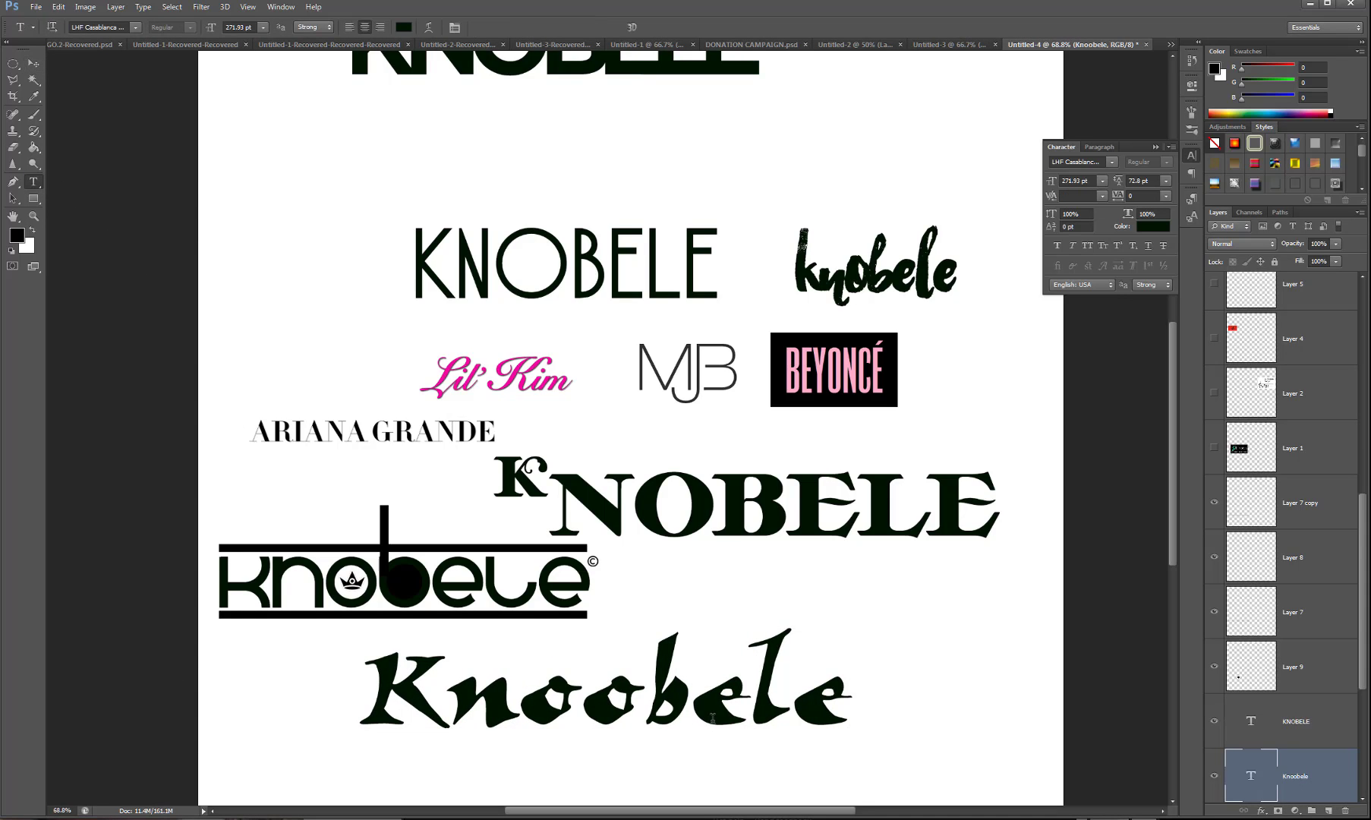
click(643, 696)
key(BackSpace)
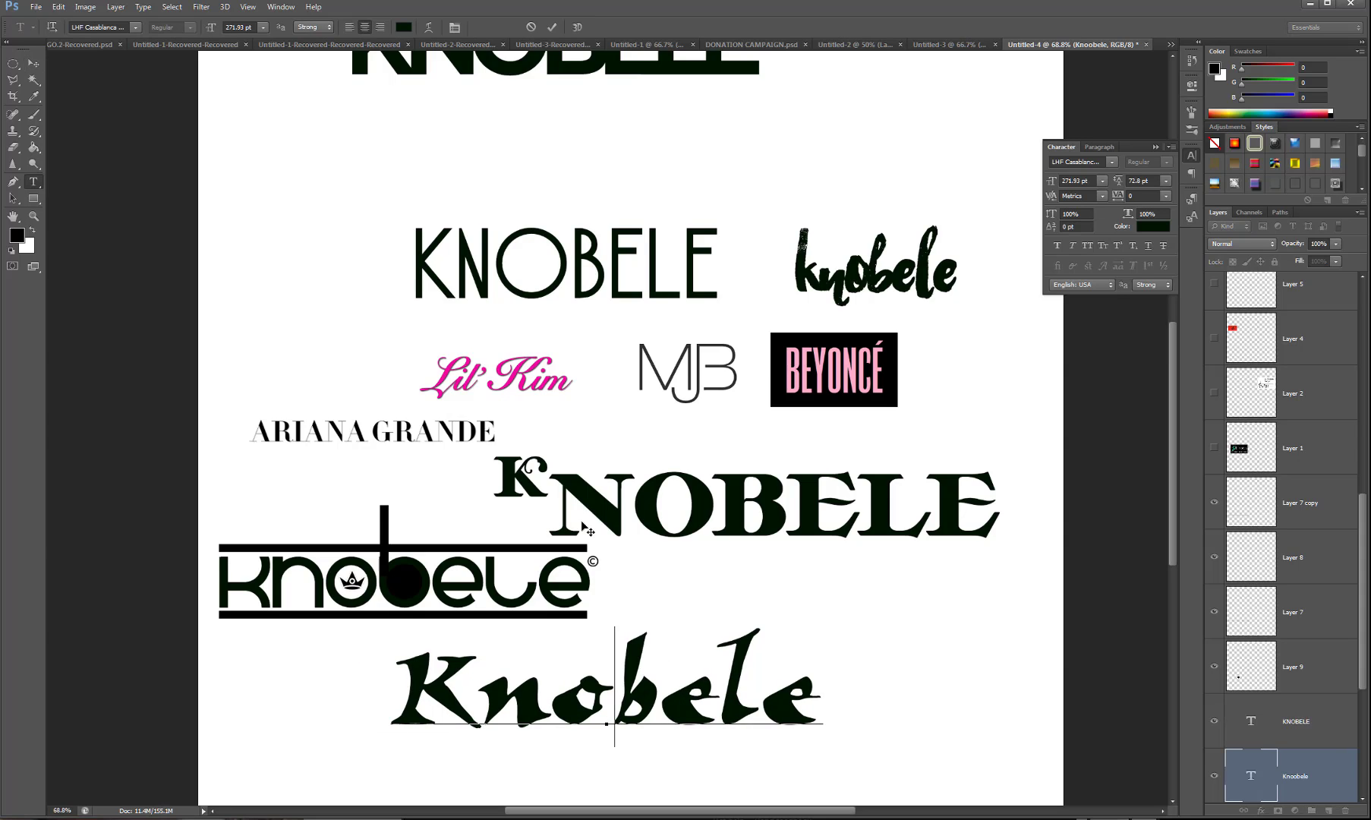
Select the whole new Knobele word and set its font to LHF Casablanca.
drag(391, 709, 1024, 727)
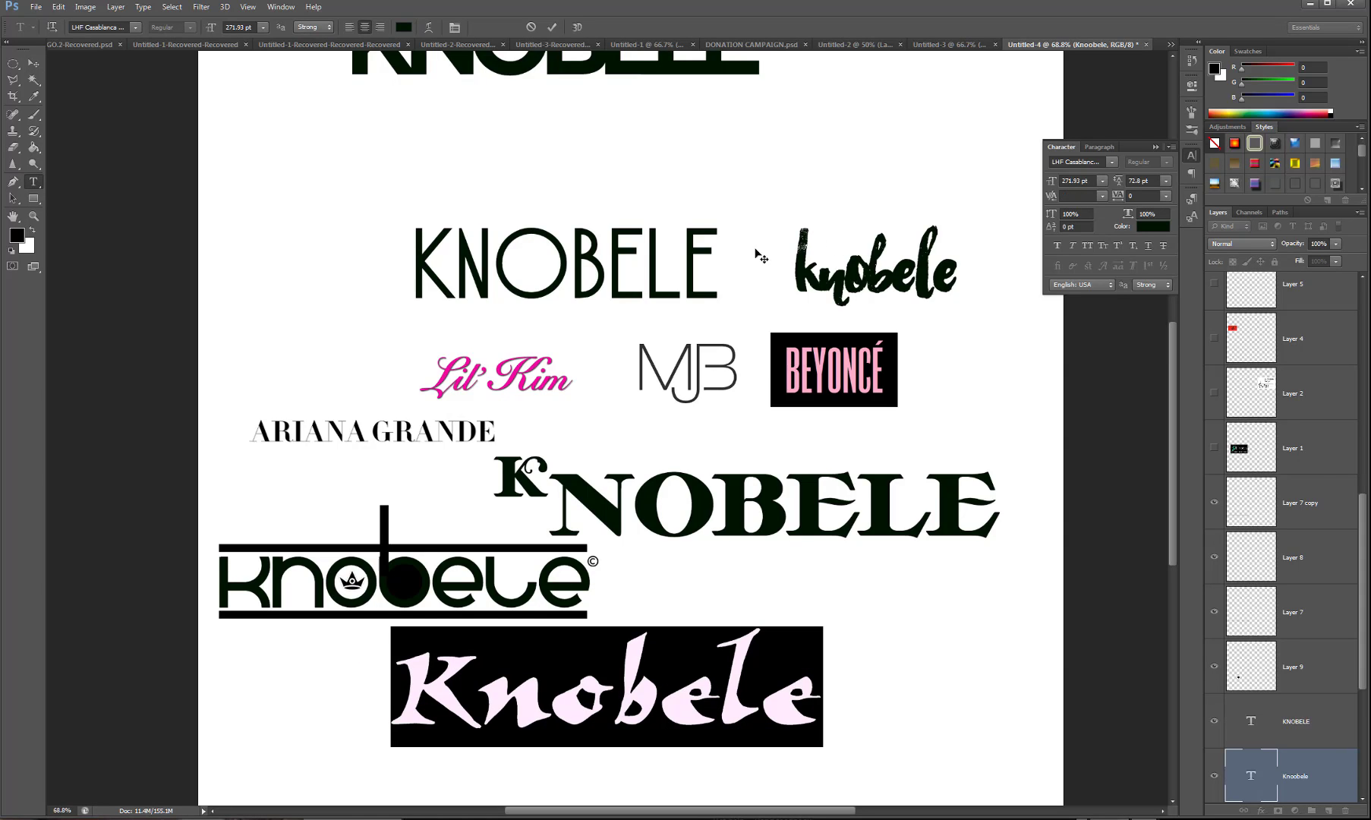
click(137, 29)
click(209, 89)
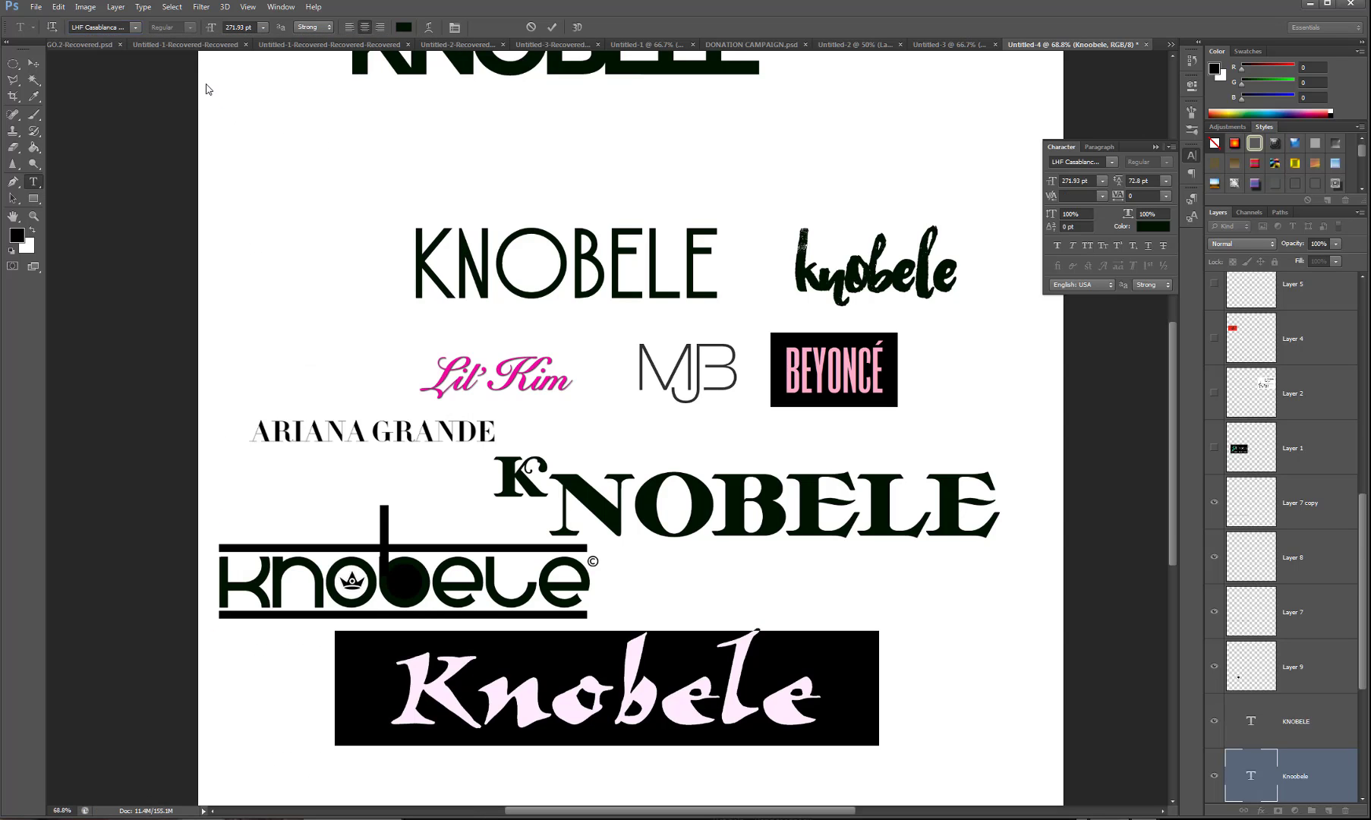
Reduce the letters after the K in the new word to 189.93 pt, keeping the K large.
click(507, 704)
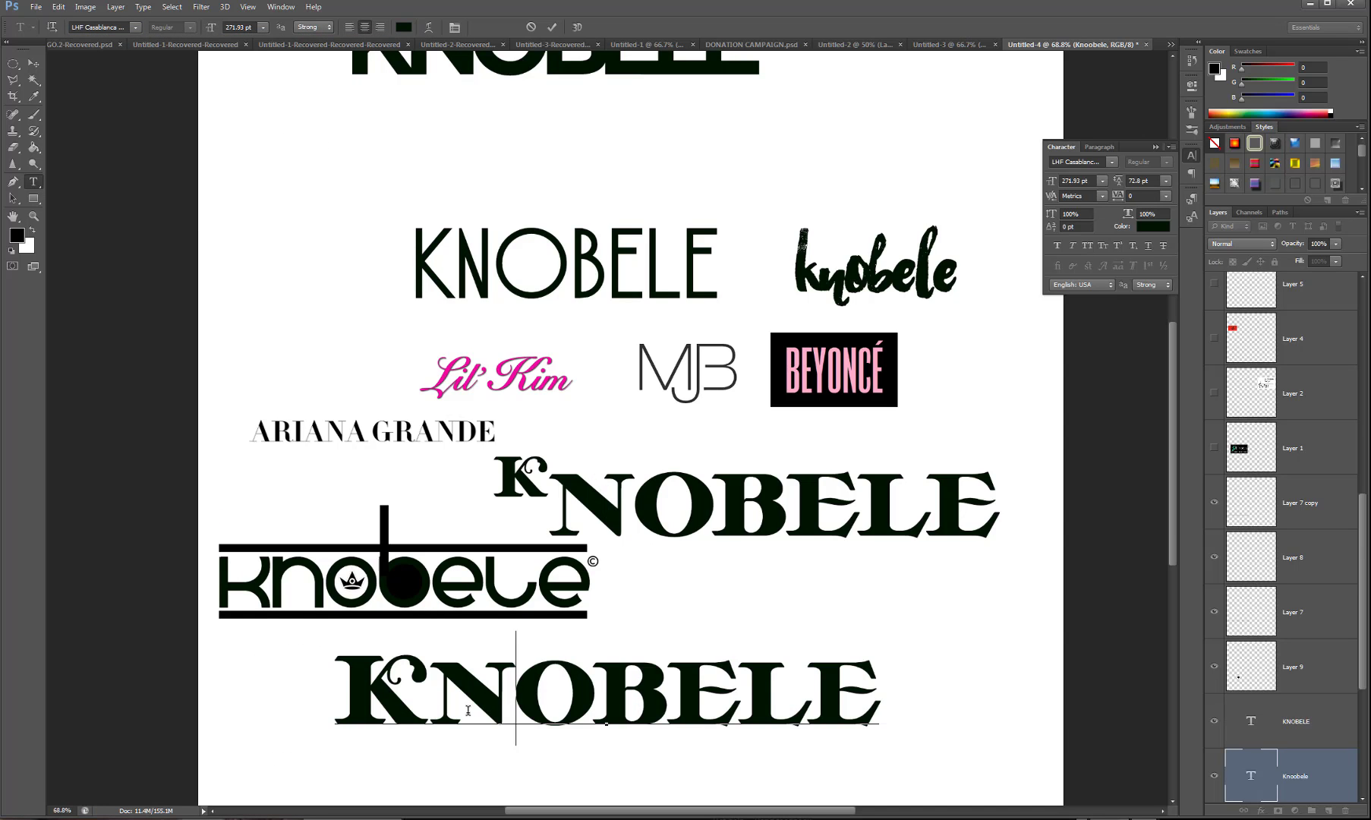
drag(435, 694, 1058, 732)
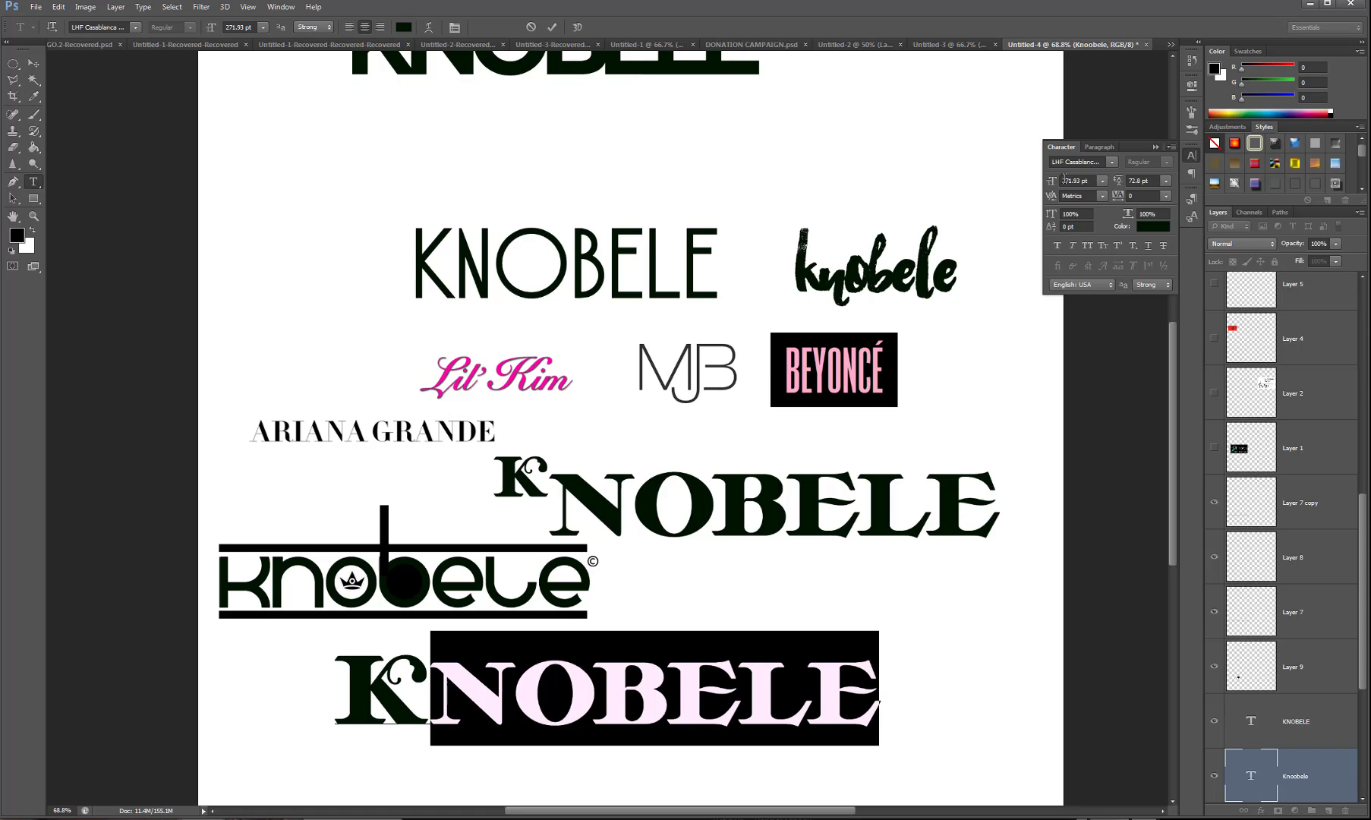
drag(1052, 184, 1001, 210)
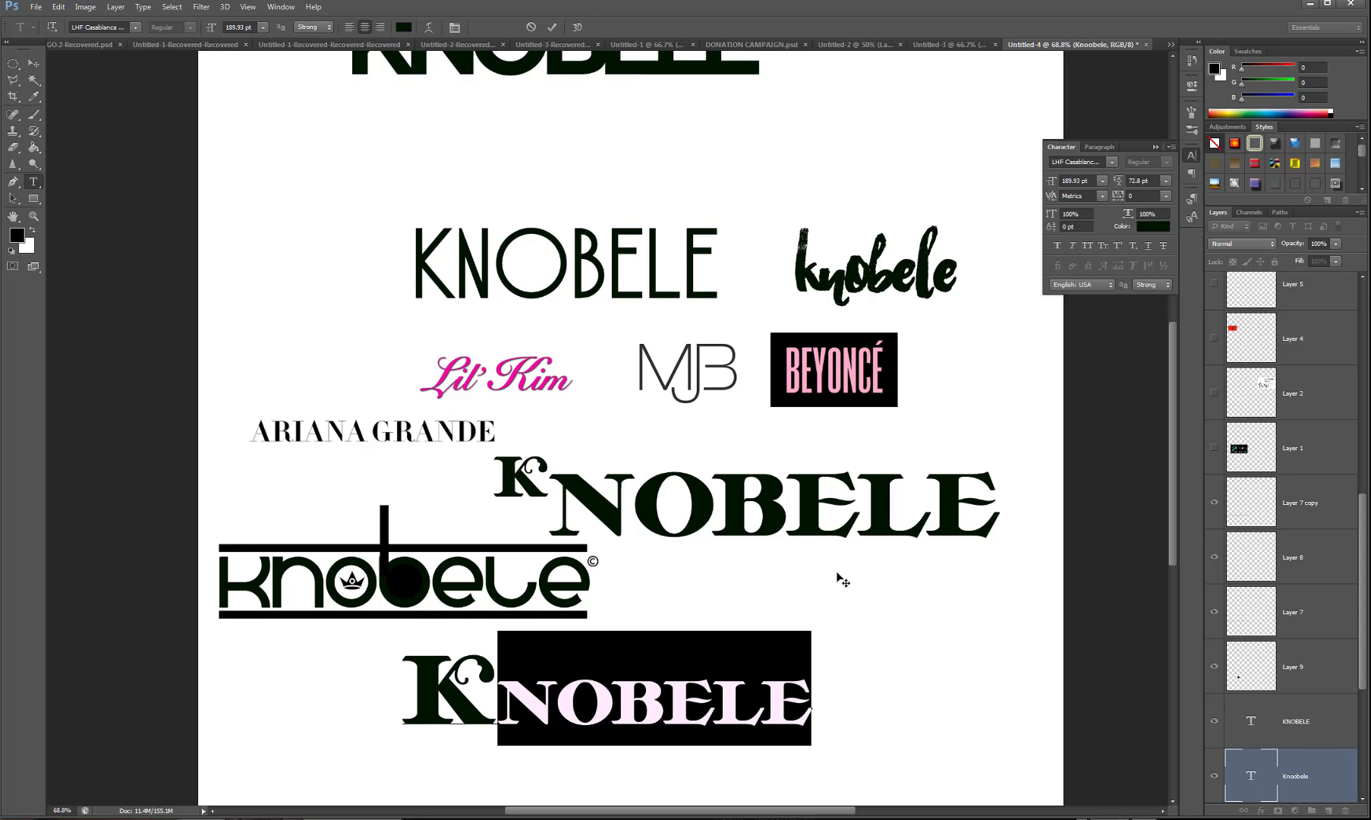
click(697, 731)
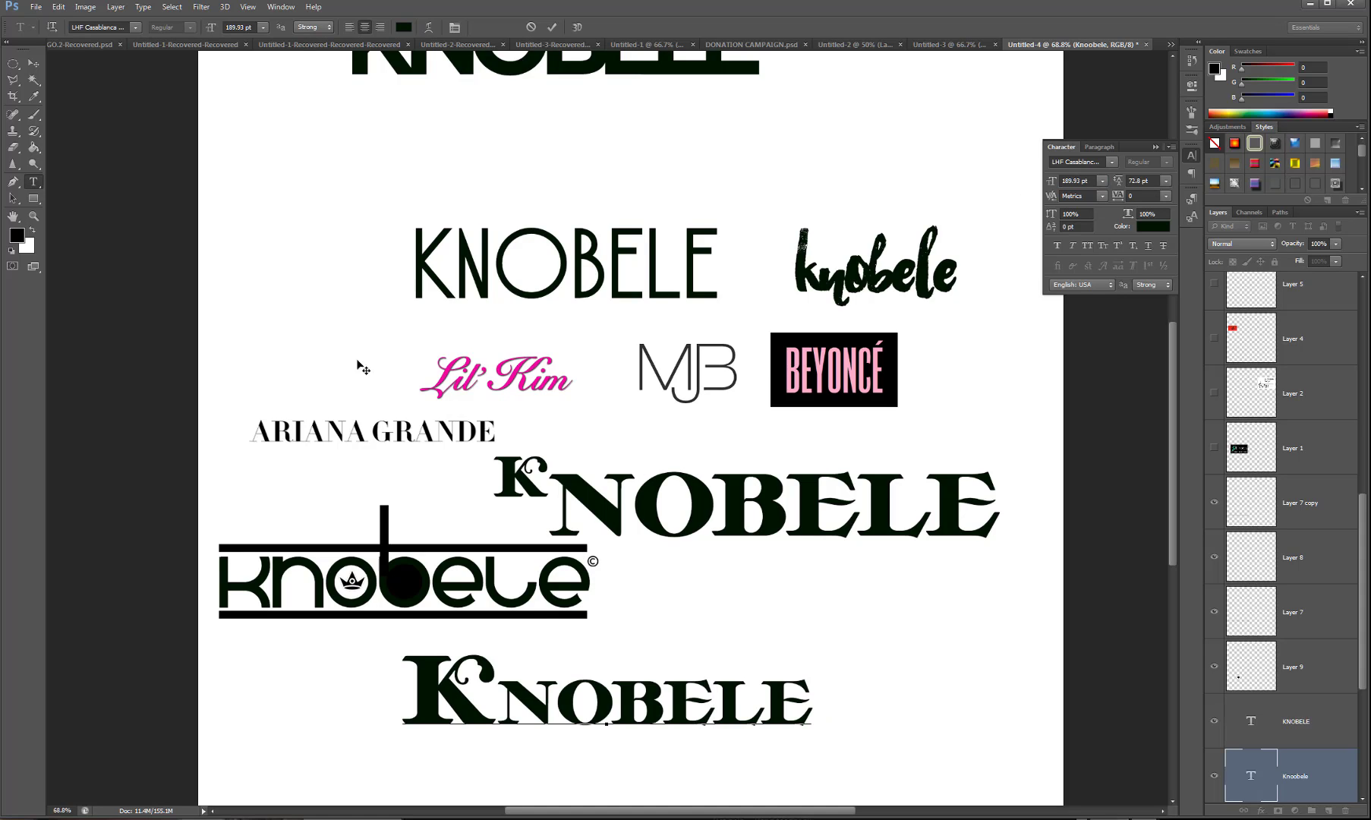
Delete the older KNOBELE word with the small K and move the new one toward the canvas's lower right.
click(34, 63)
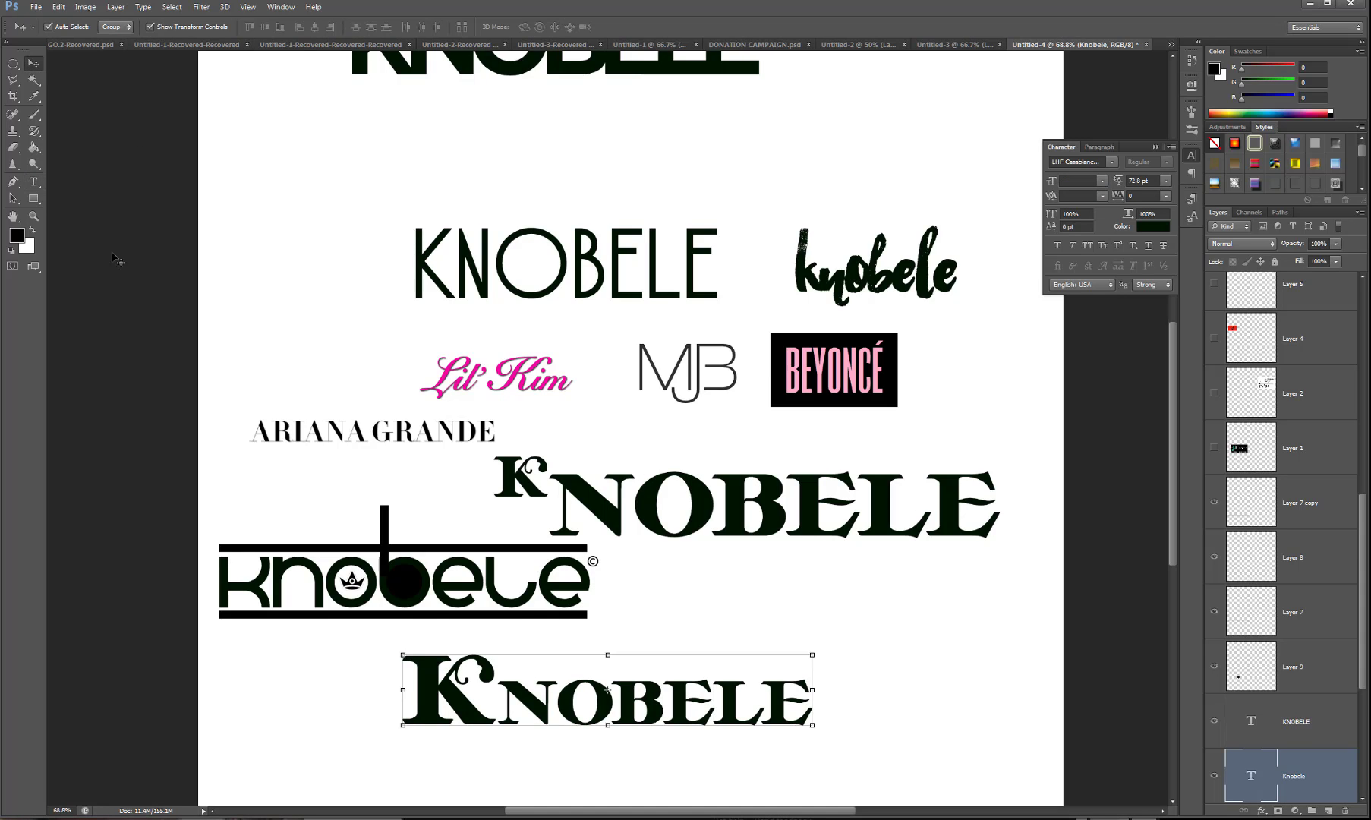
click(730, 483)
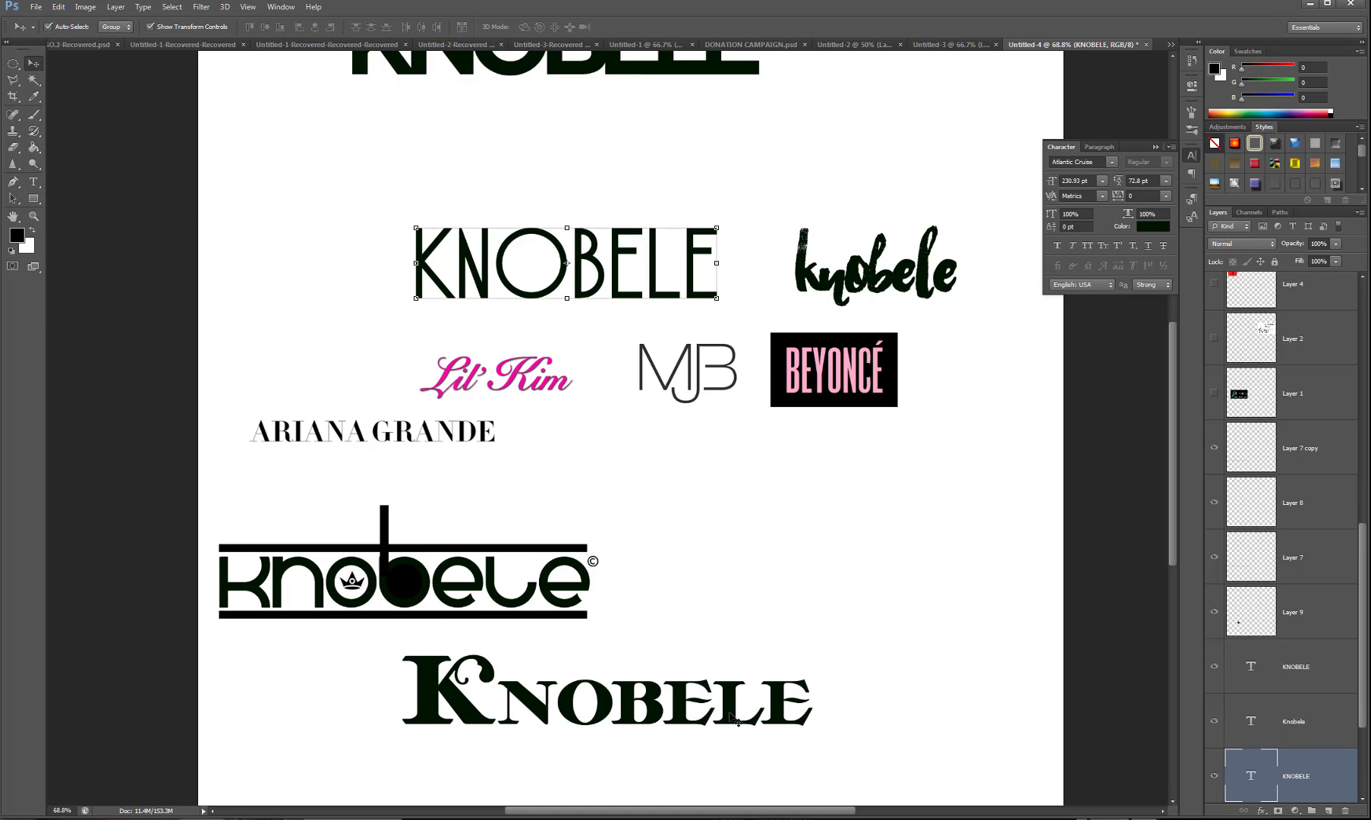
drag(736, 719, 886, 703)
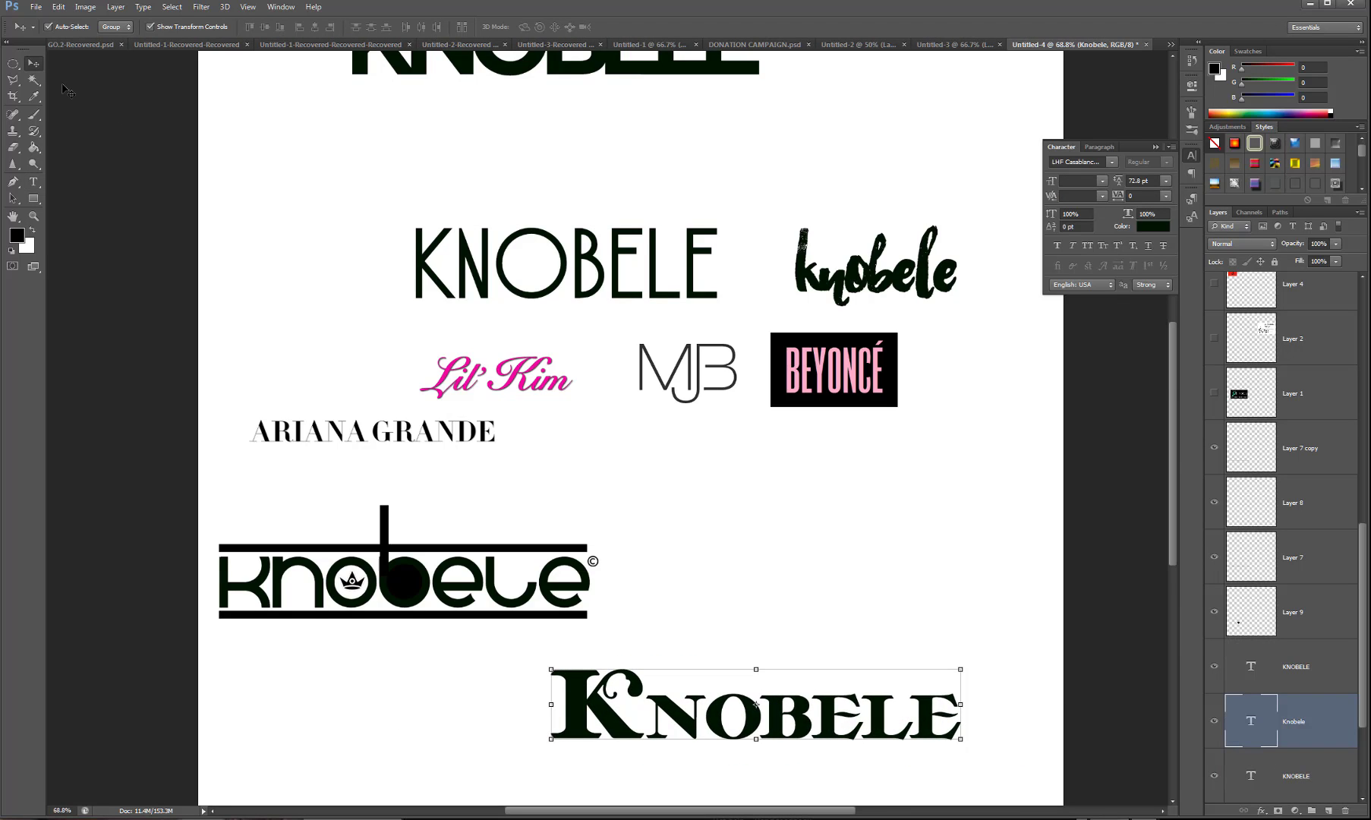
Select the large K, switch to Character Map and compare the LHF Casablanca, LHF Casablanca BETA and LHF Charlotte glyphs.
click(33, 181)
drag(552, 675, 646, 702)
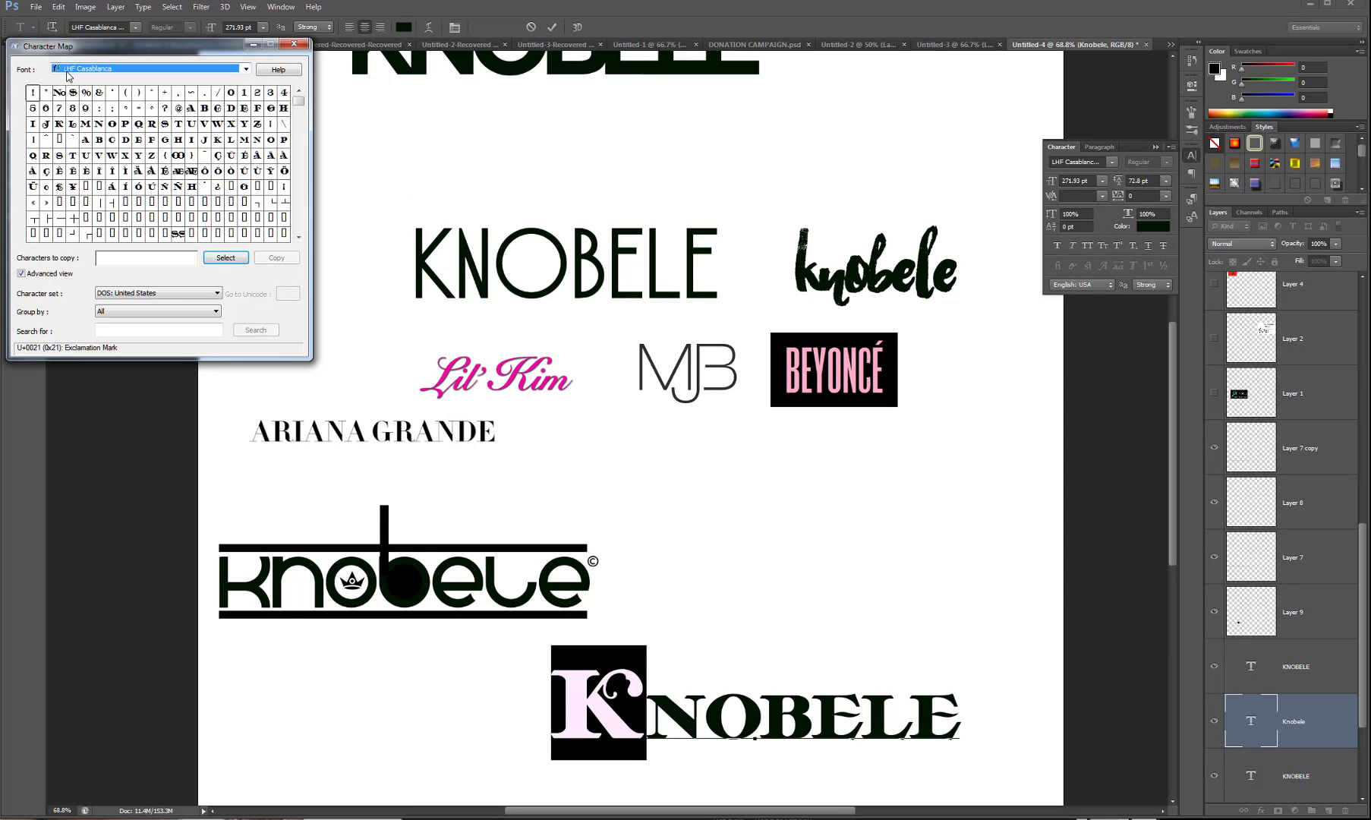
drag(91, 56, 466, 84)
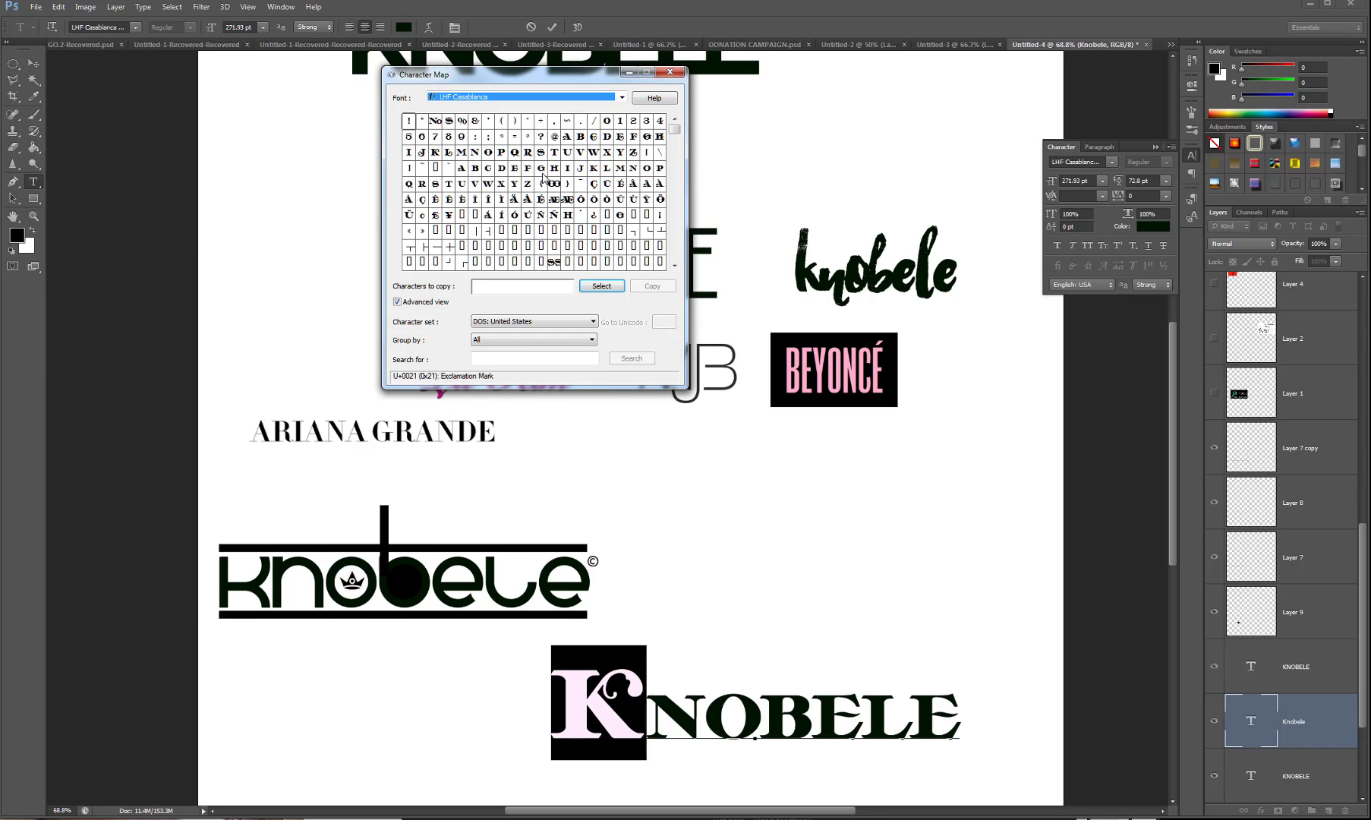
key(Down)
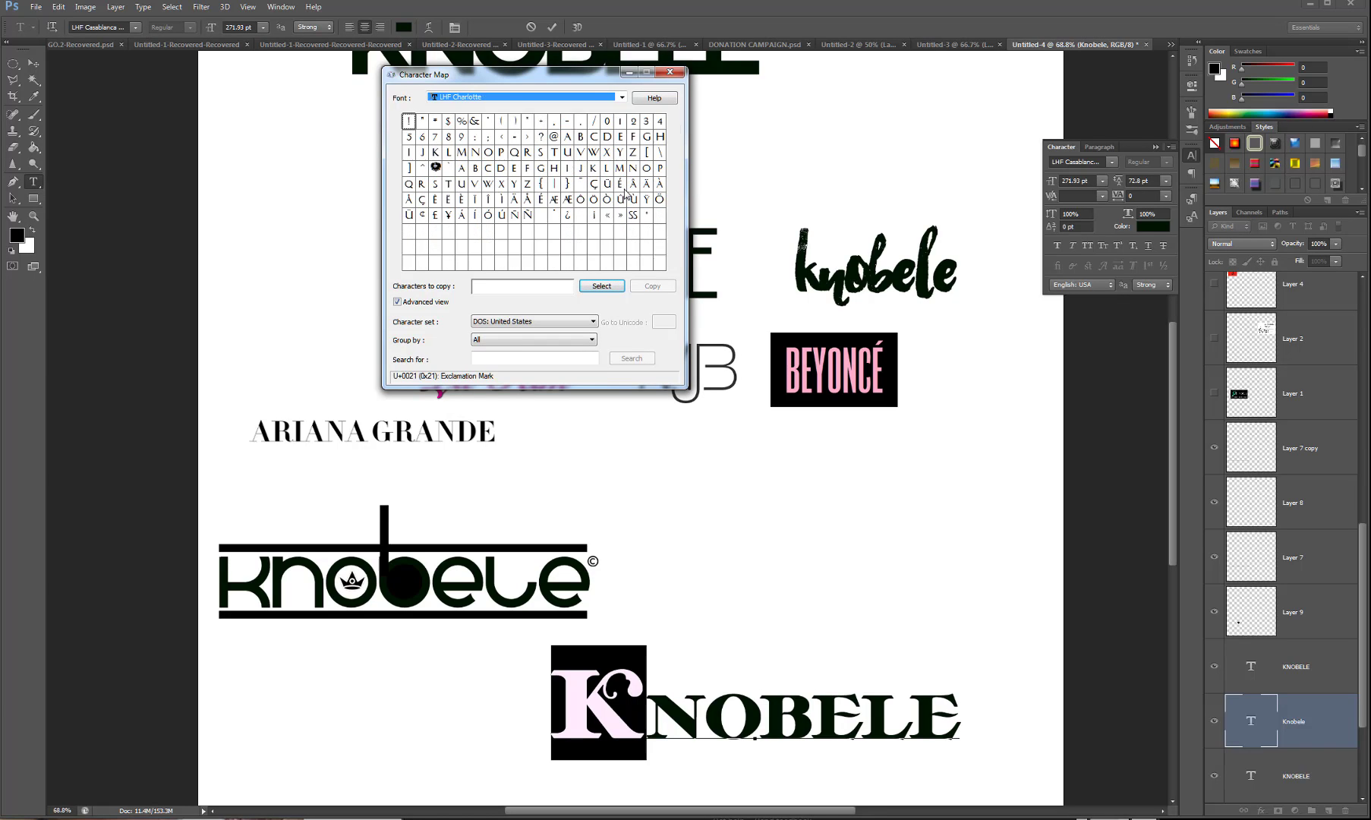
key(Up)
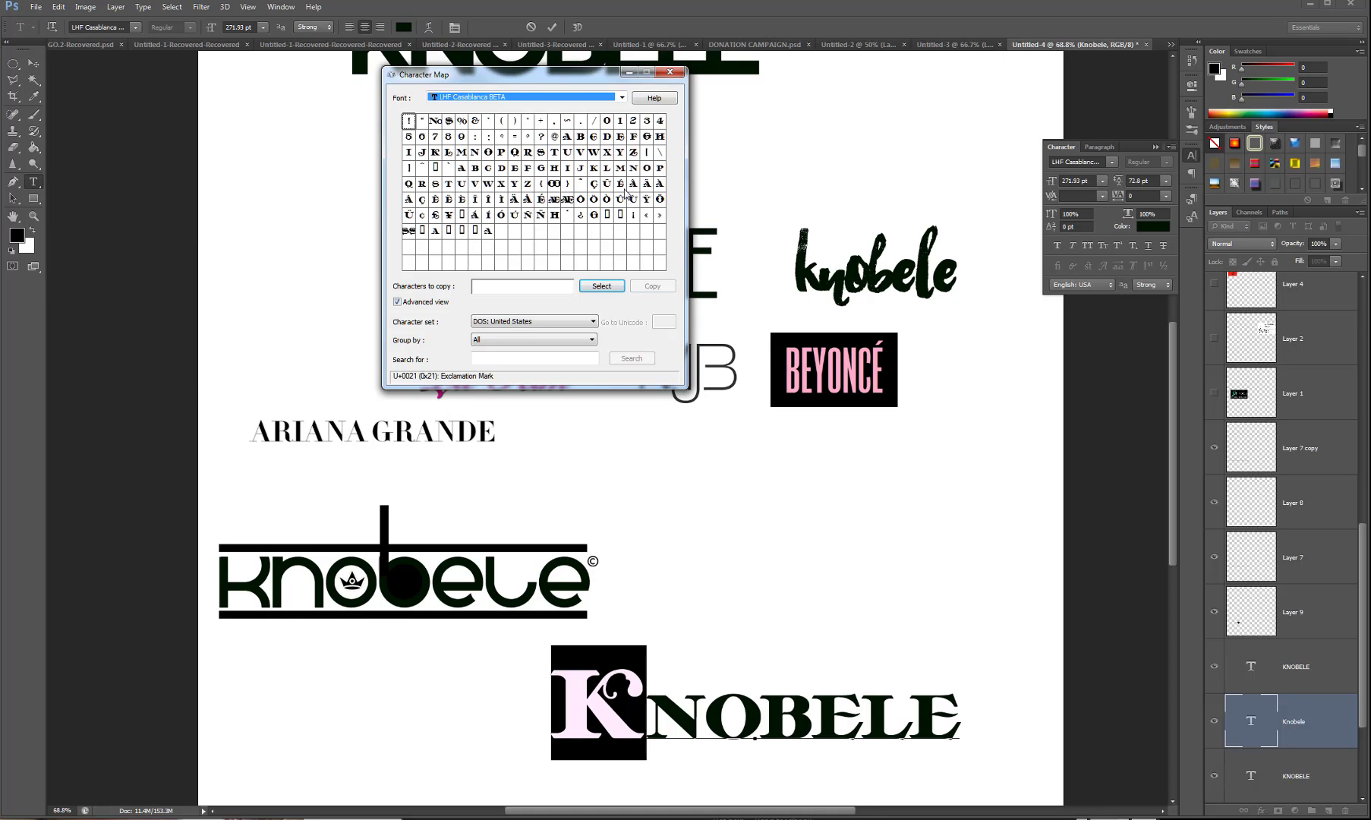
key(Up)
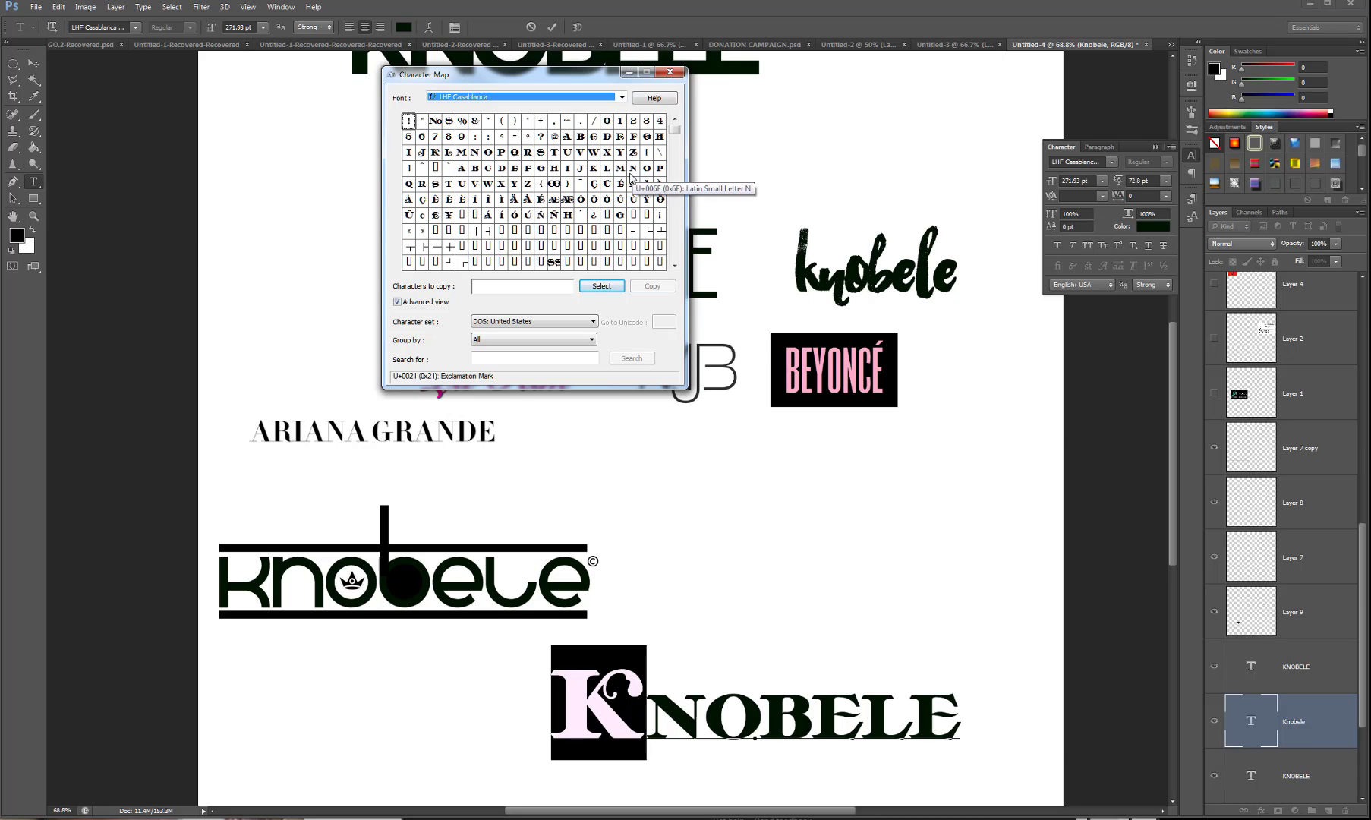
Show LHF Casablanca BETA in Character Map and preview its capital K, the alternate A under Superscript Two and capital E.
click(622, 97)
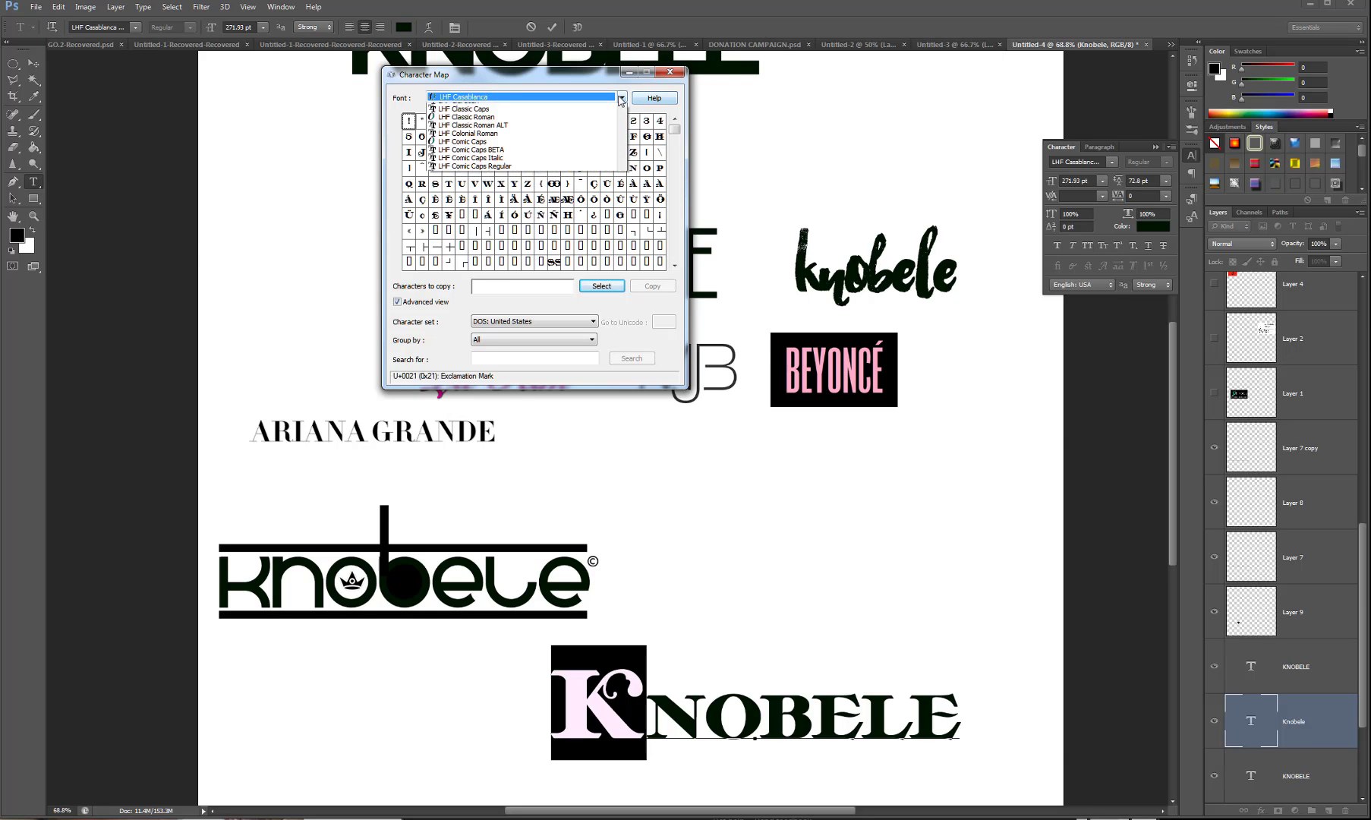
click(483, 116)
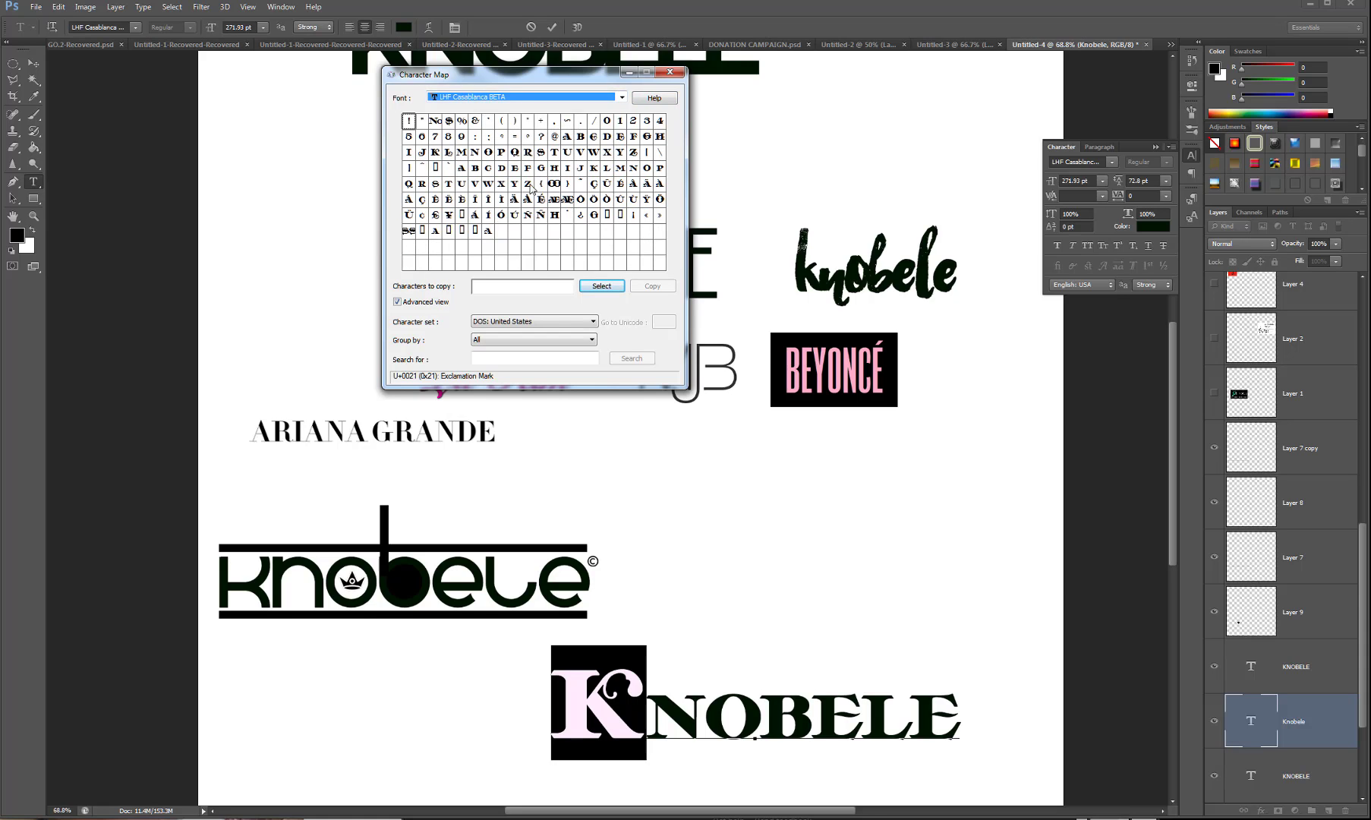
click(439, 154)
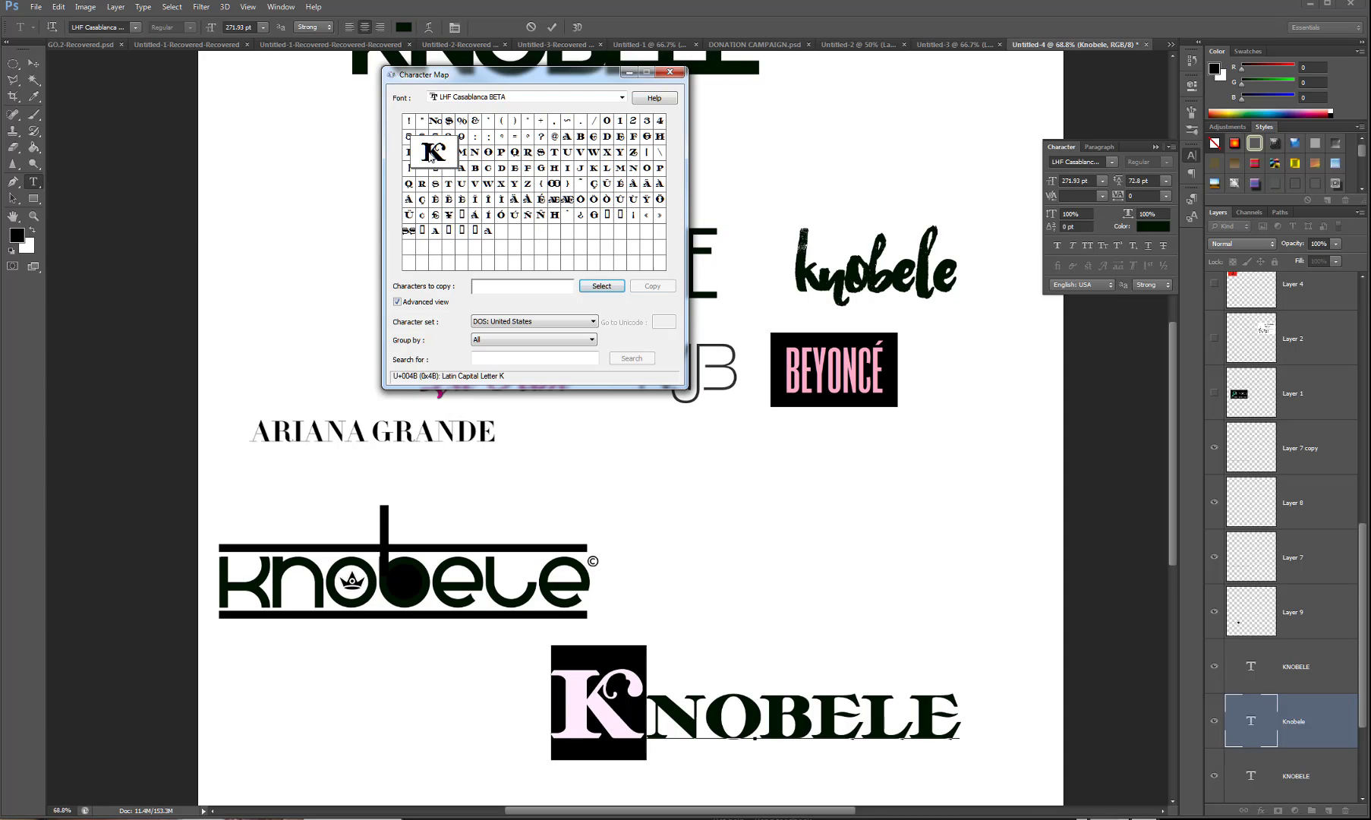
click(489, 233)
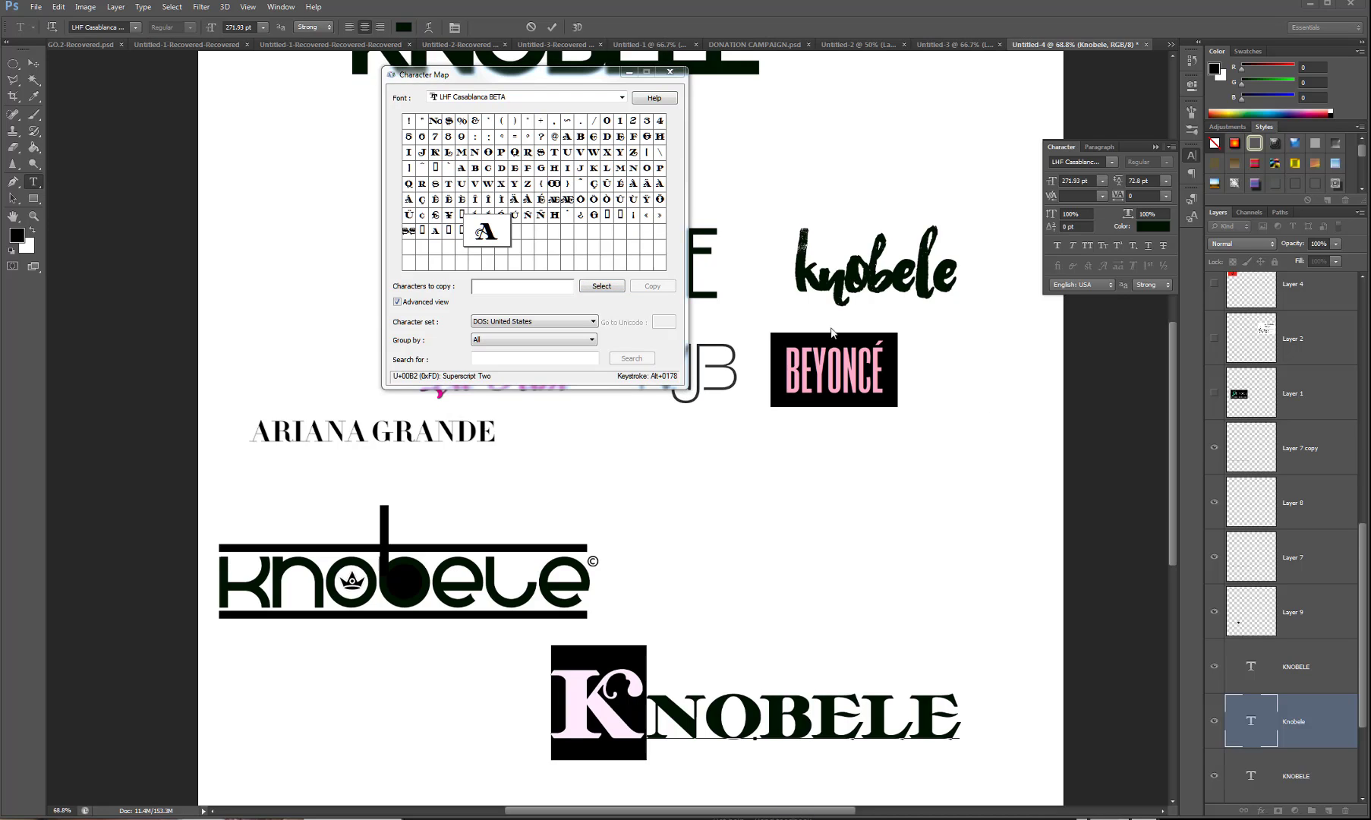
click(621, 138)
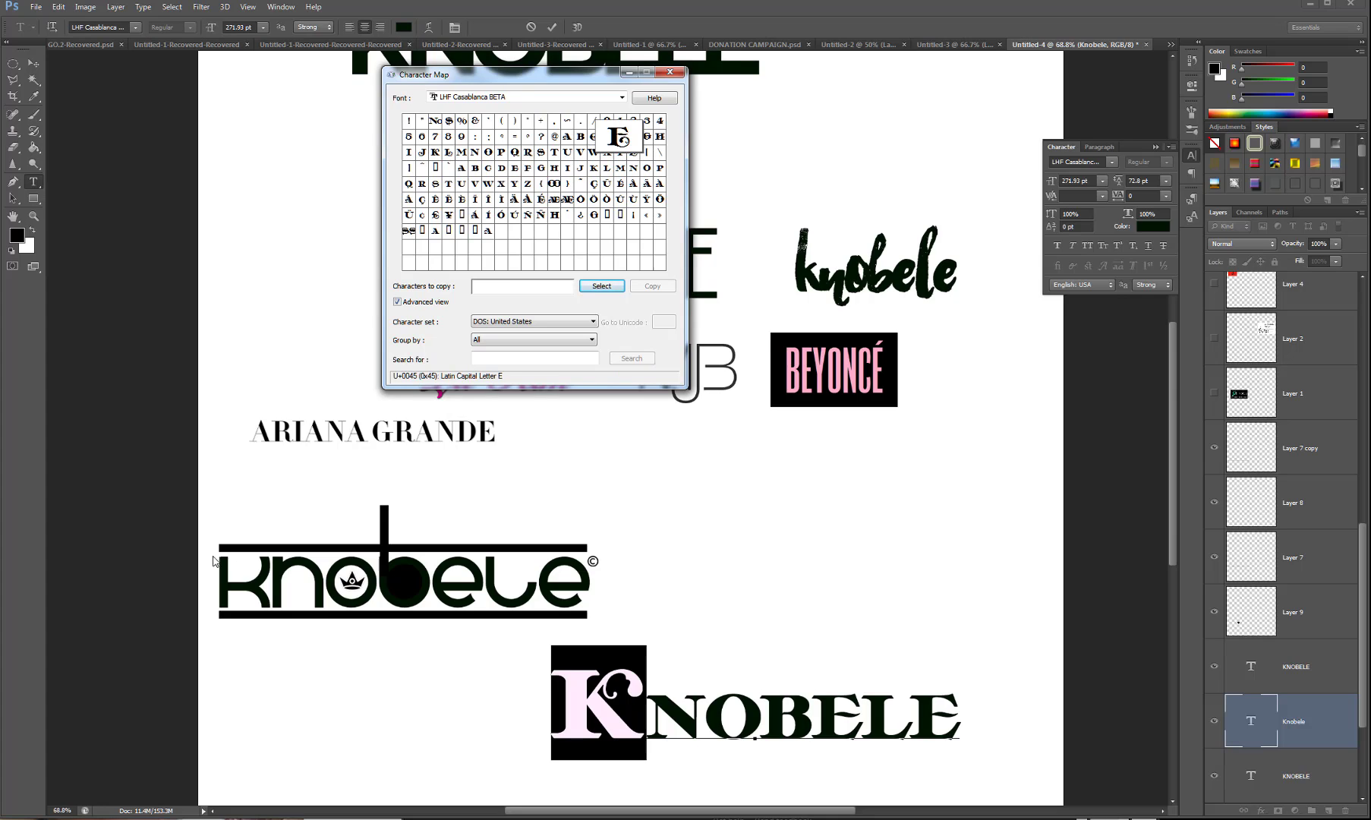
click(750, 652)
drag(909, 699, 954, 704)
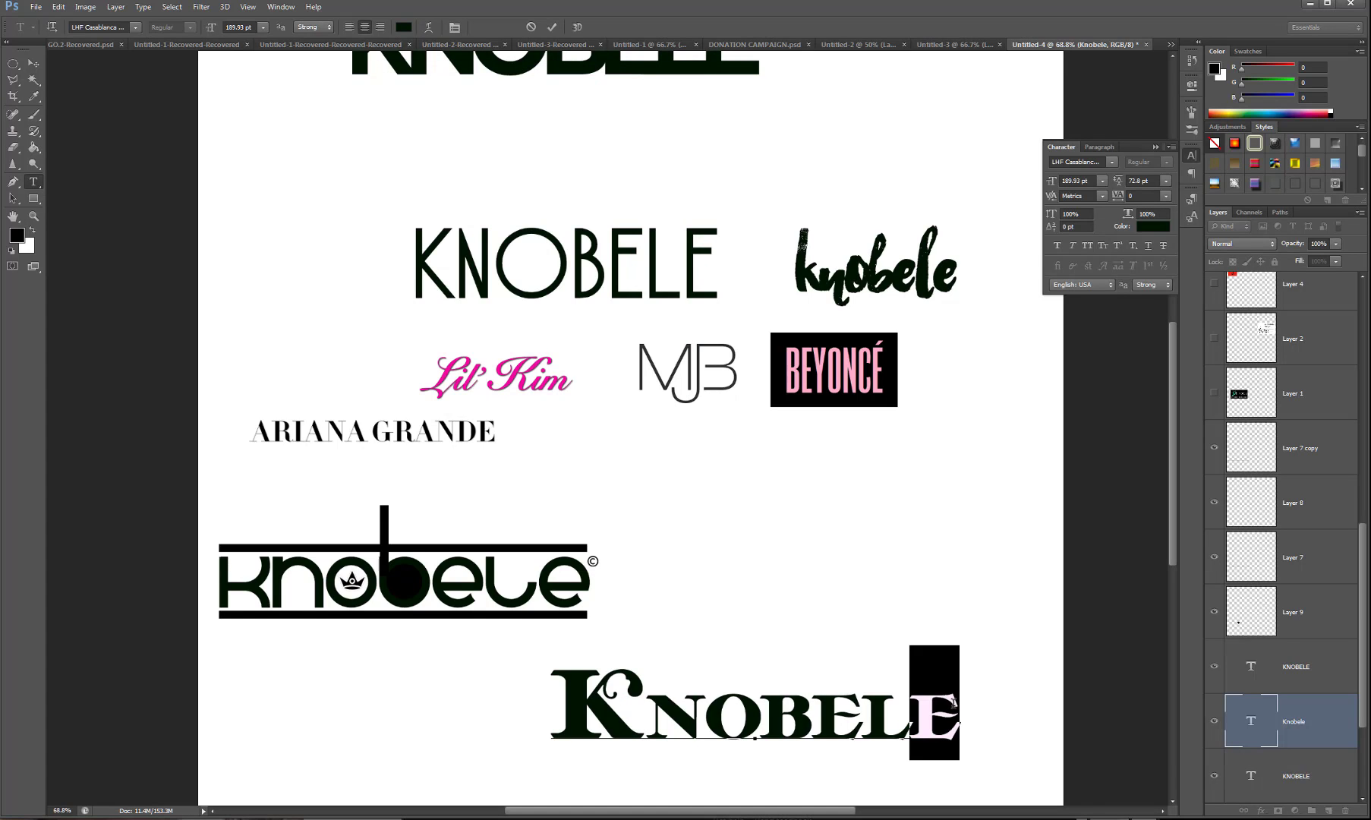
key(ctrl+v)
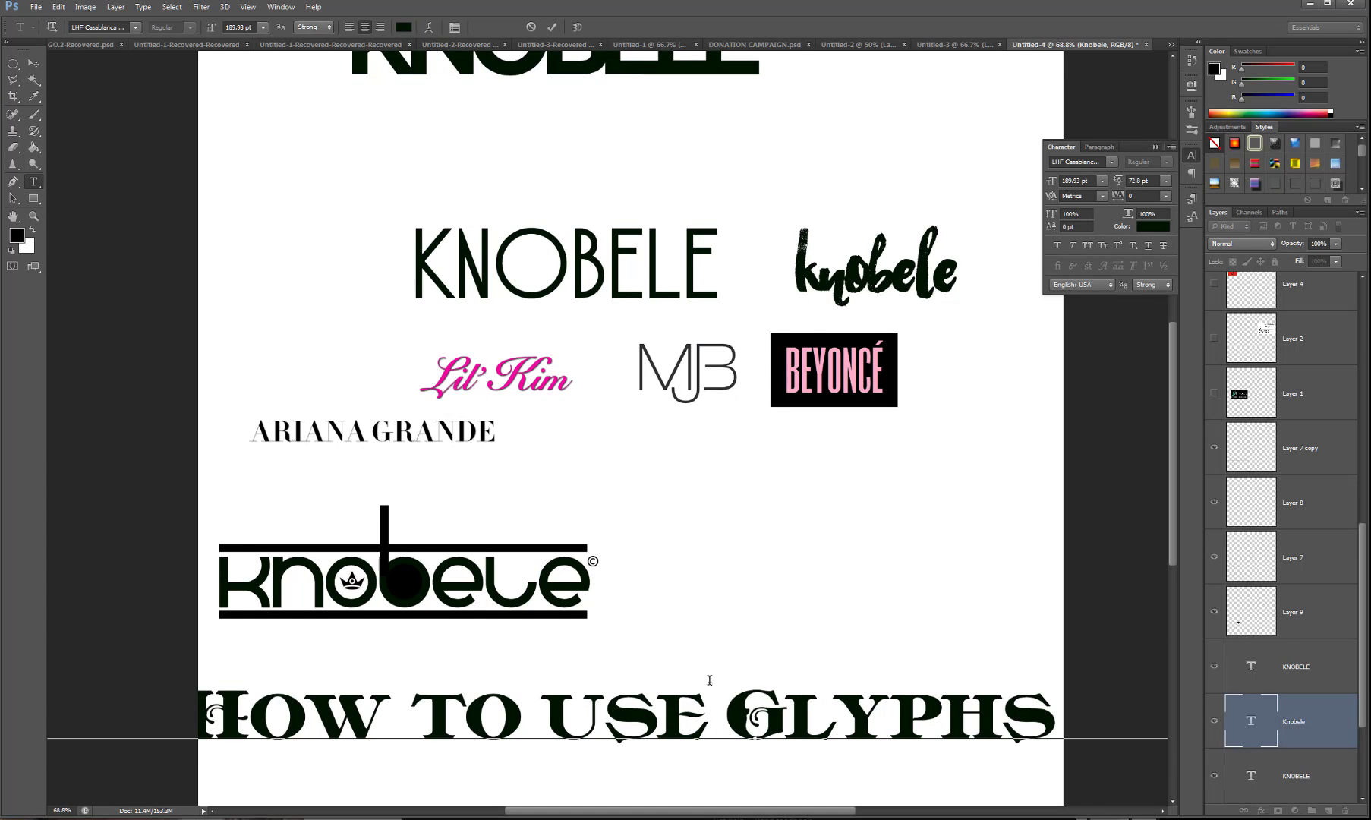
scroll(709, 680, down, 2)
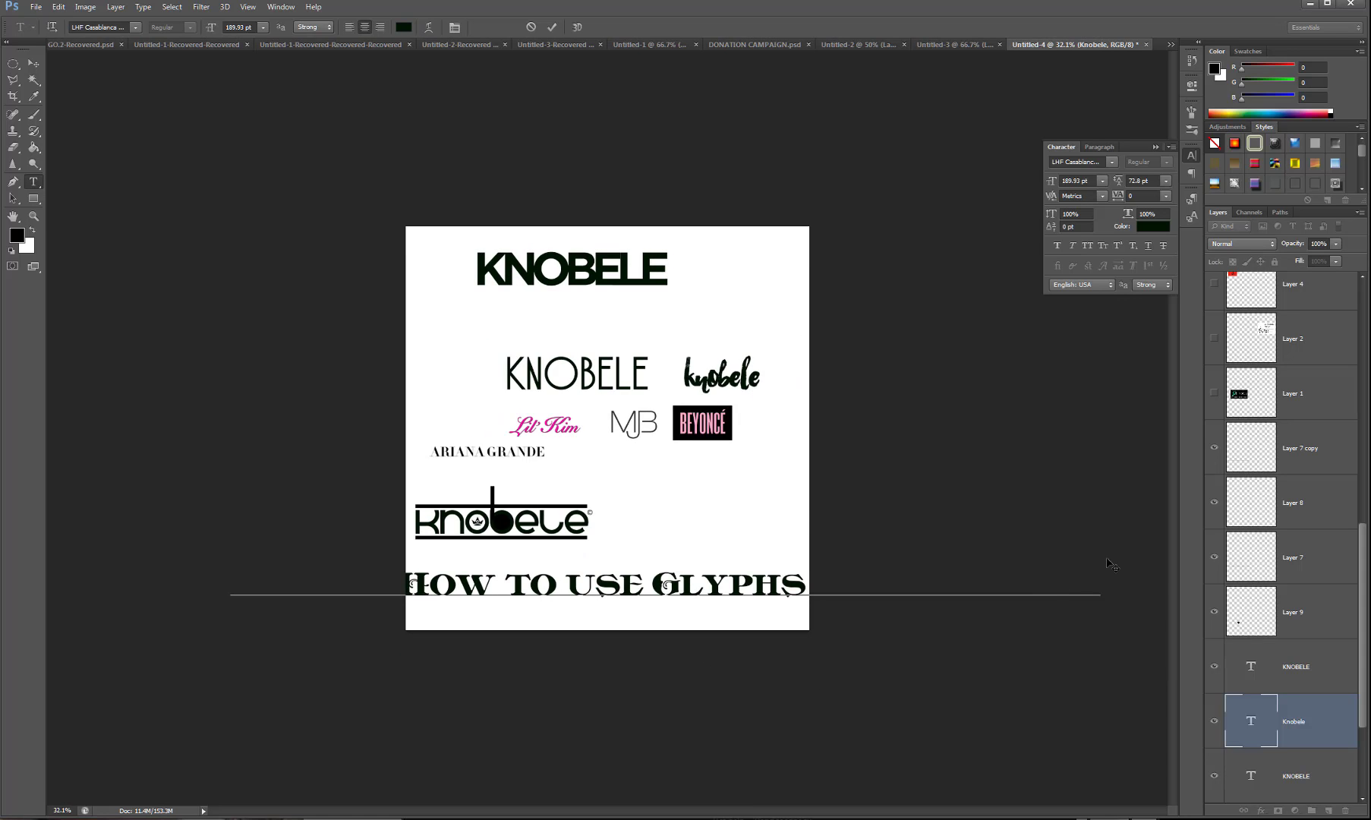
key(ctrl+z)
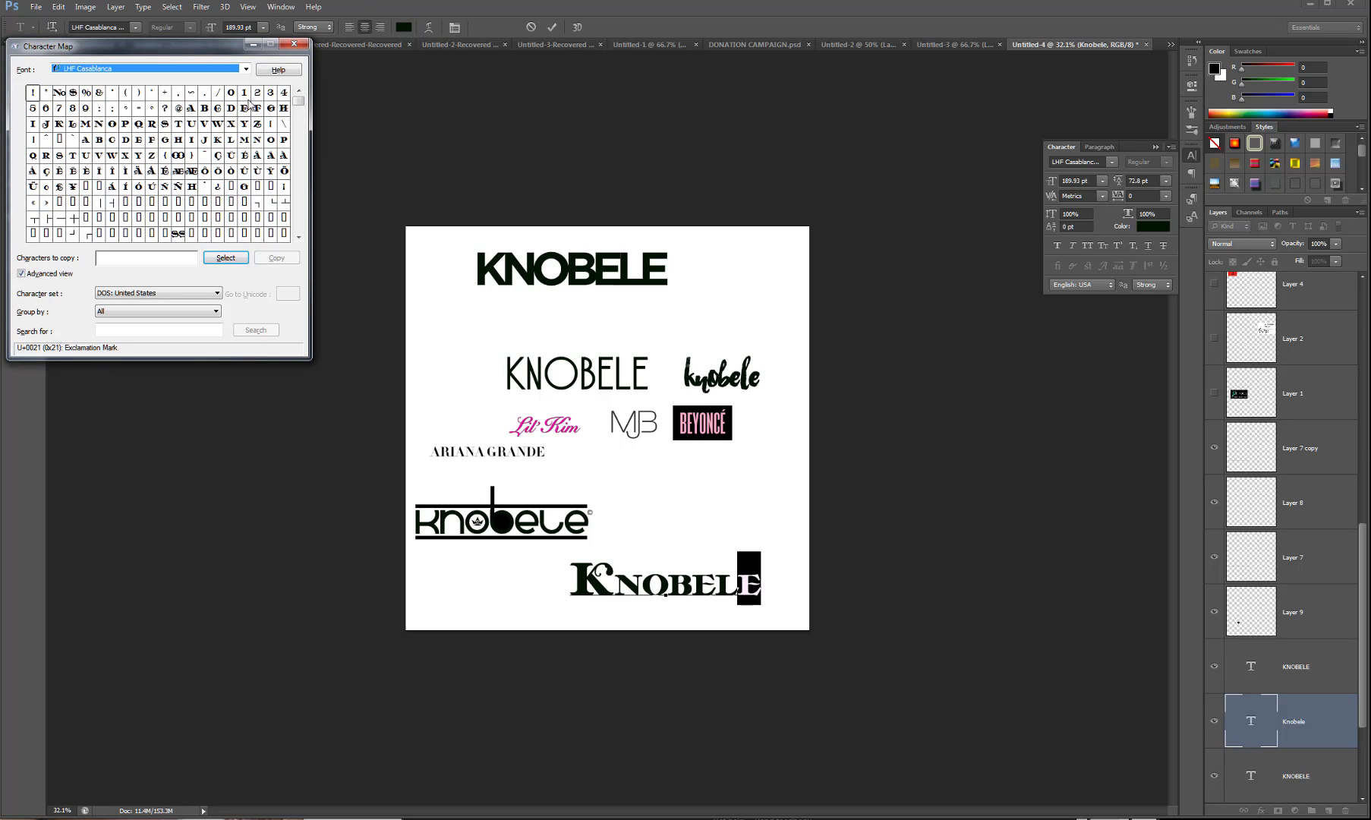
Copy the swash capital E of LHF Casablanca from Character Map and paste it over the last E of the large-K word.
click(244, 108)
click(230, 259)
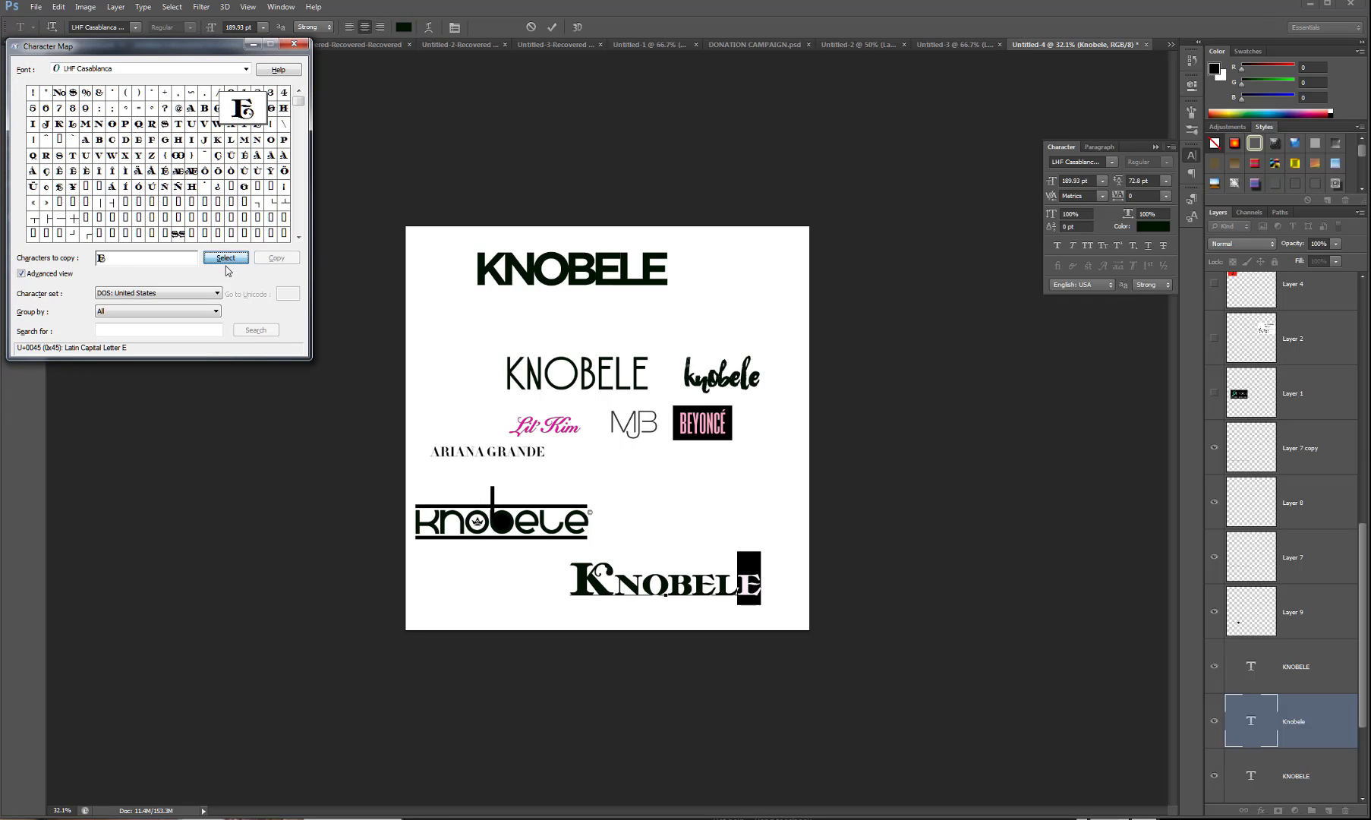
click(271, 261)
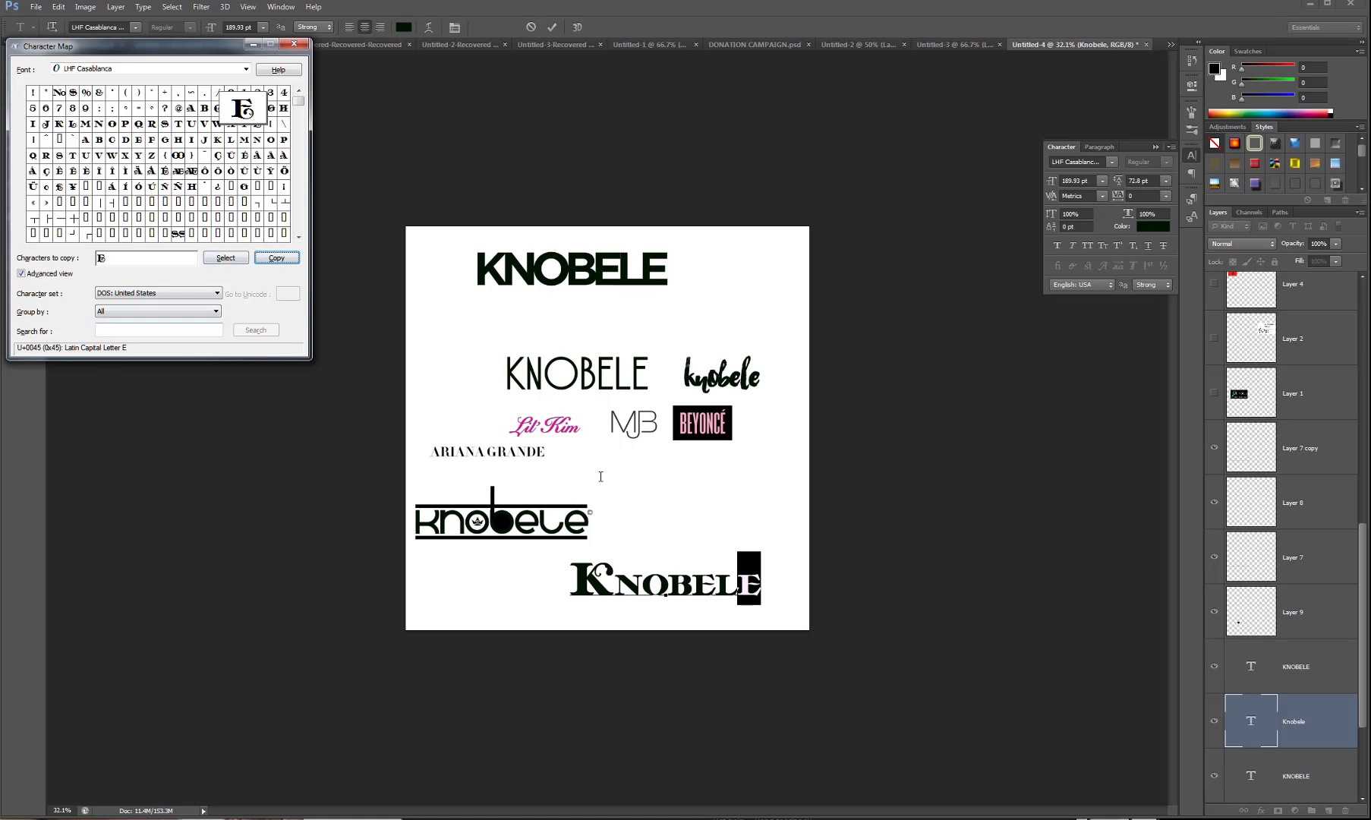
key(alt+Tab)
key(ctrl+v)
key(ctrl+a)
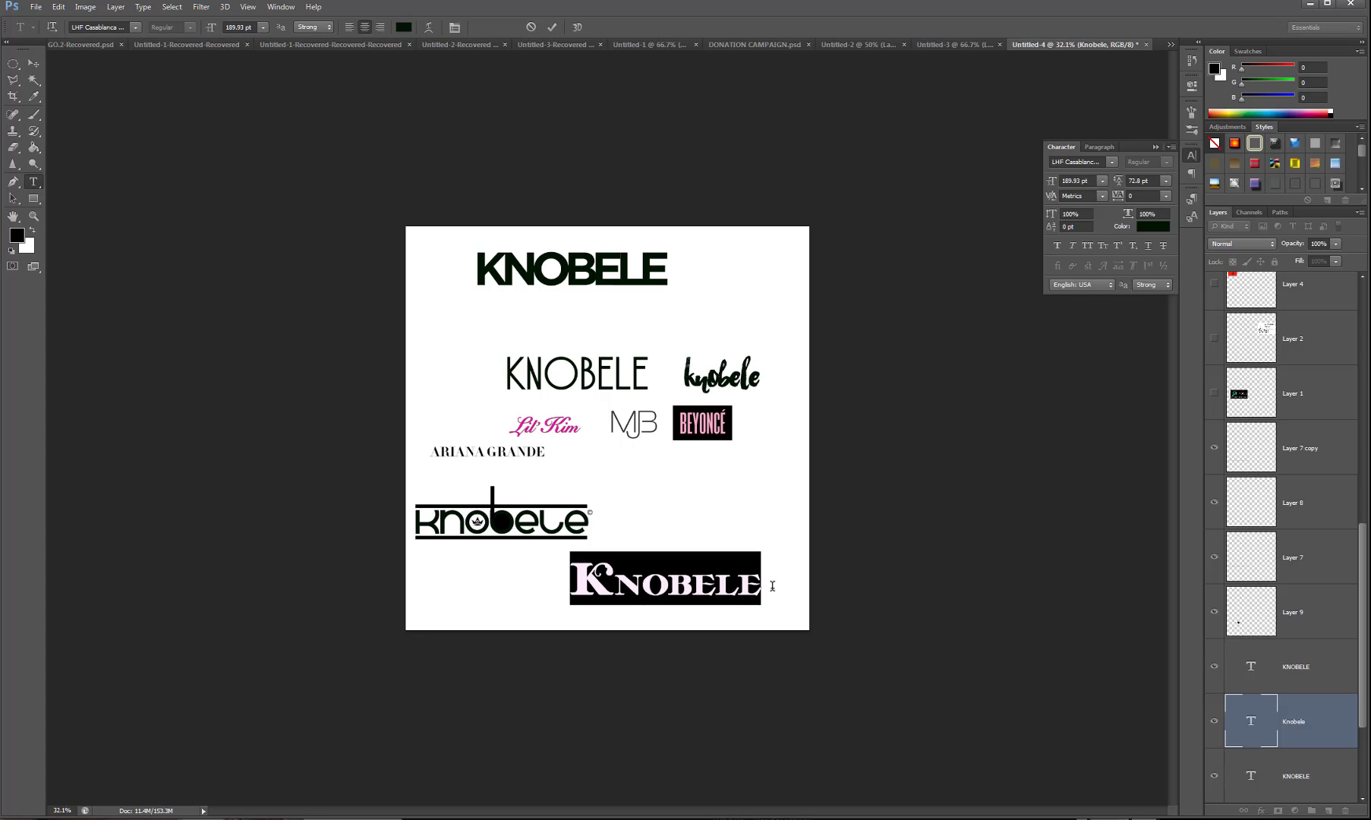
click(737, 583)
drag(757, 585, 762, 586)
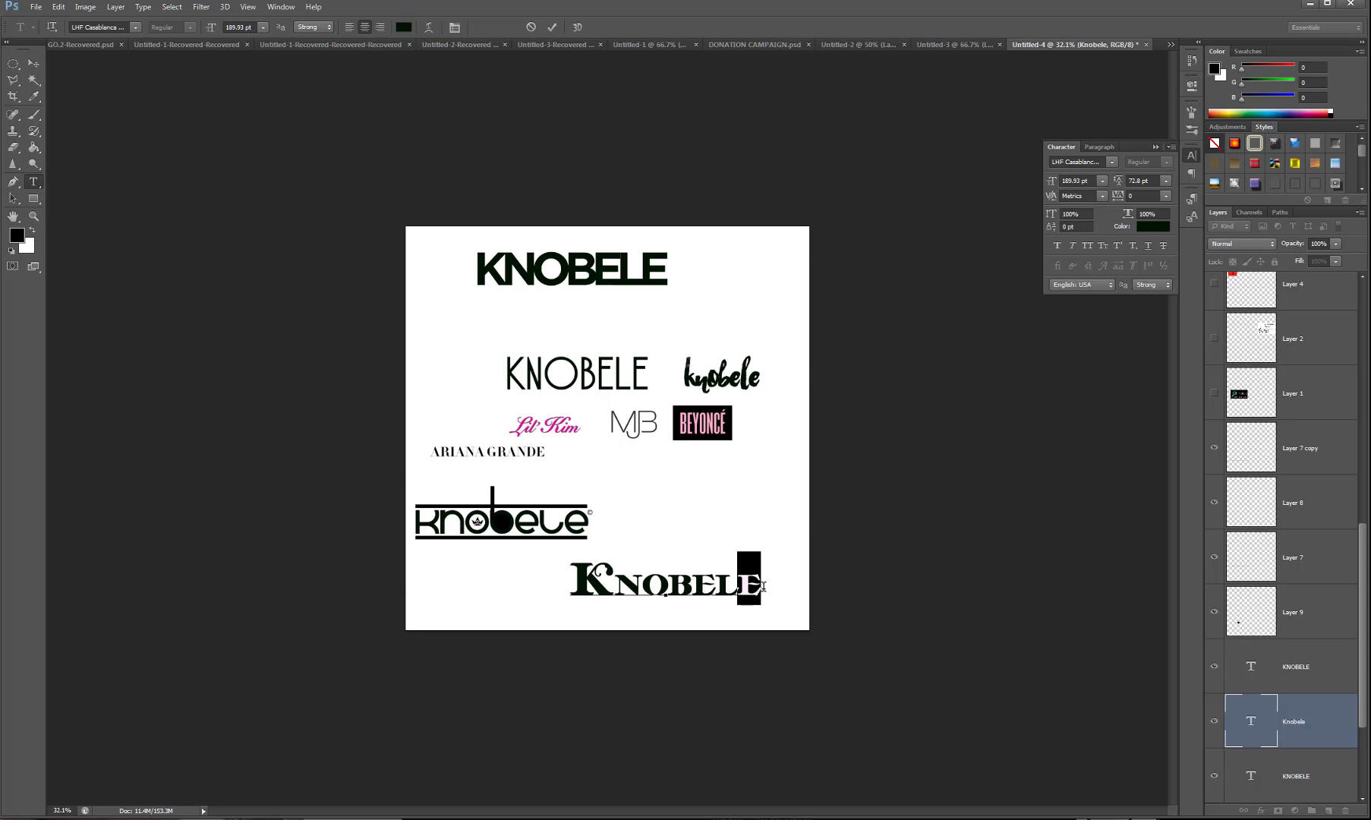
key(ctrl+v)
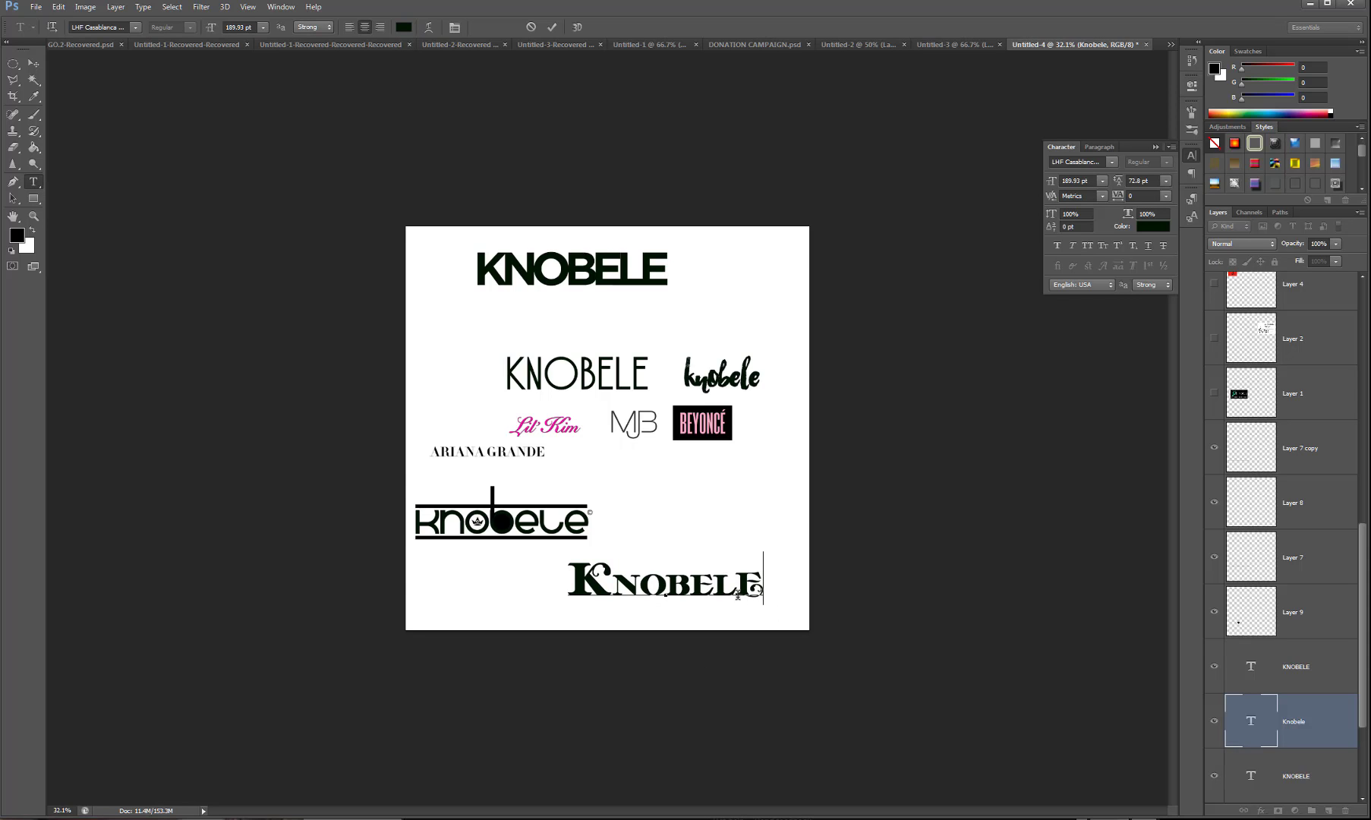
scroll(761, 602, up, 2)
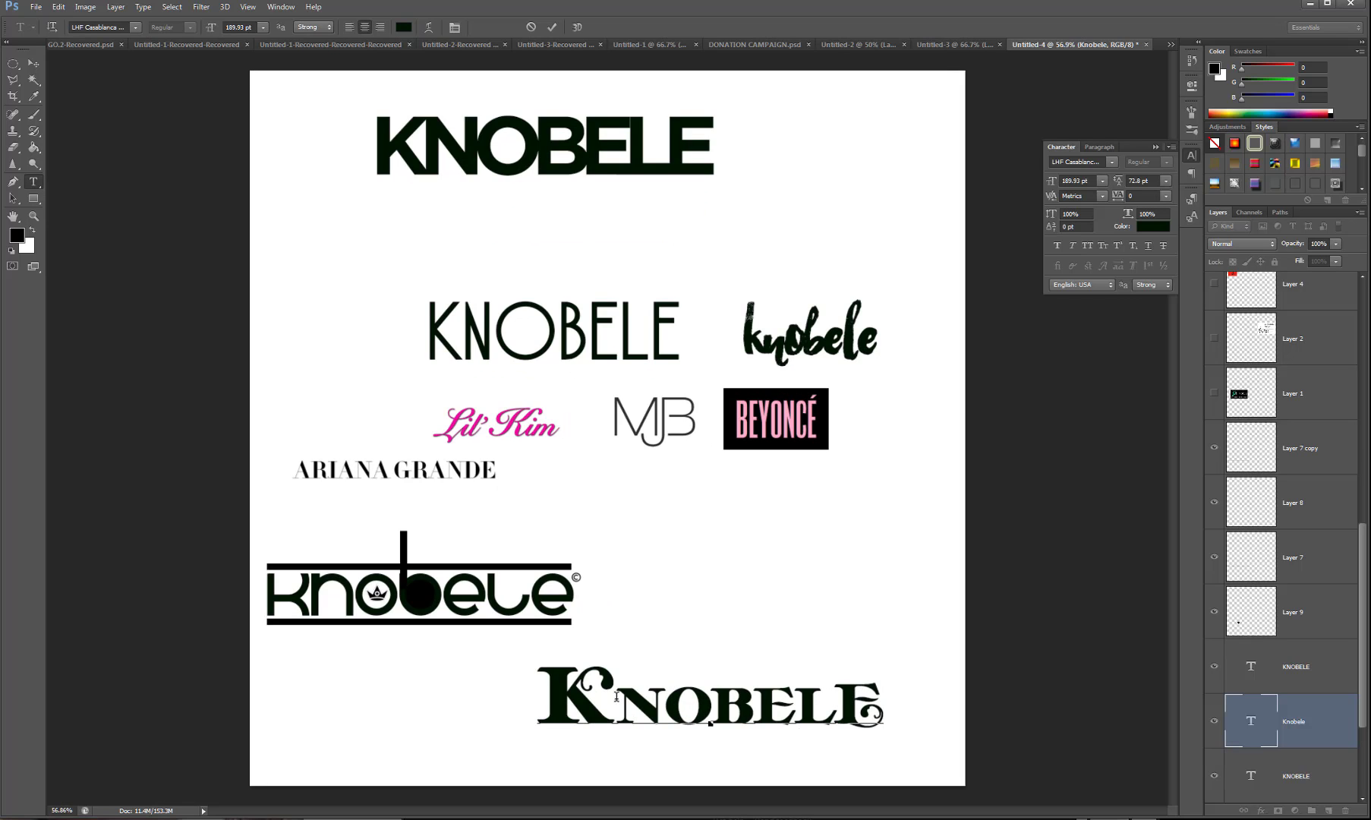
Commit the swash word, browse the LHF fonts and try LHF Lakeside on it.
drag(616, 697, 471, 702)
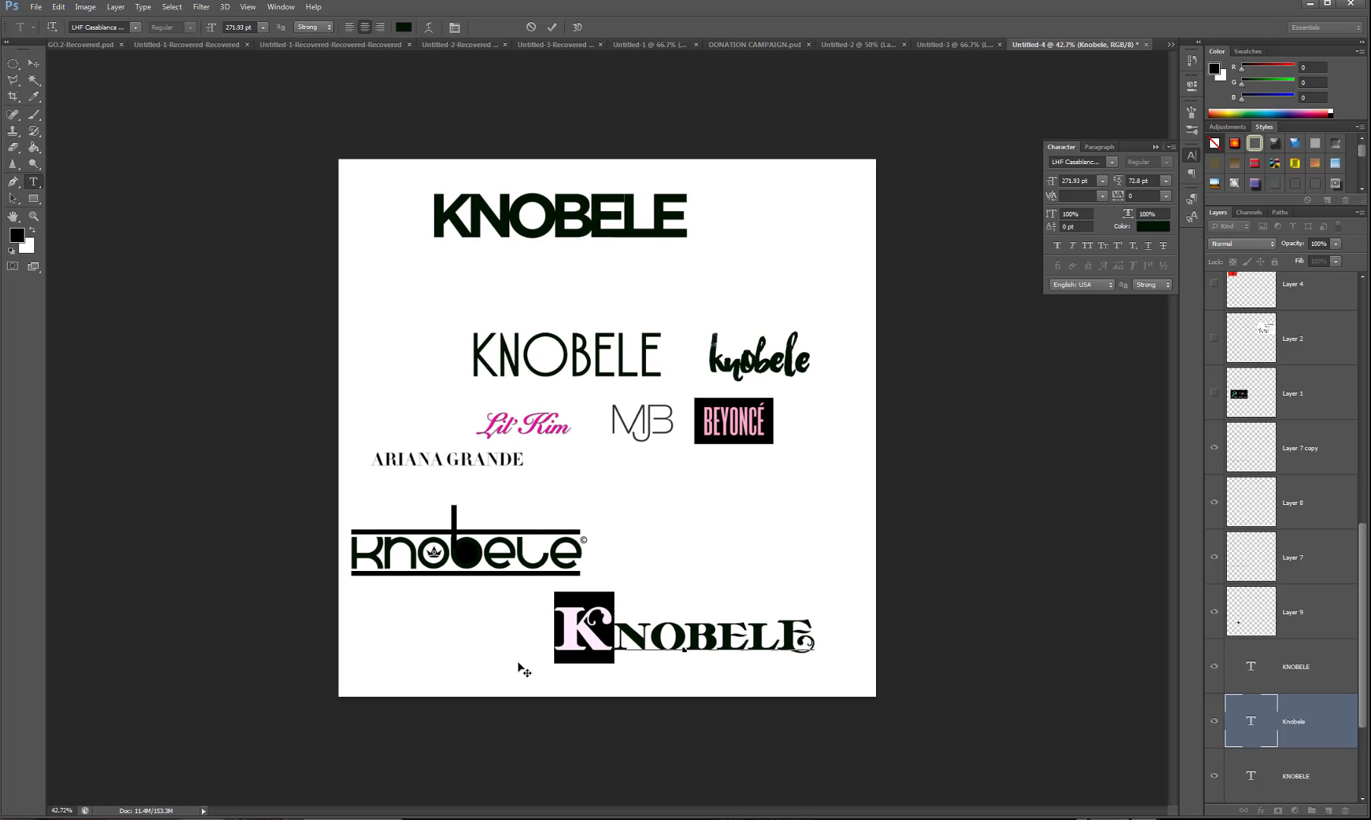
scroll(523, 665, down, 1)
click(34, 63)
click(33, 181)
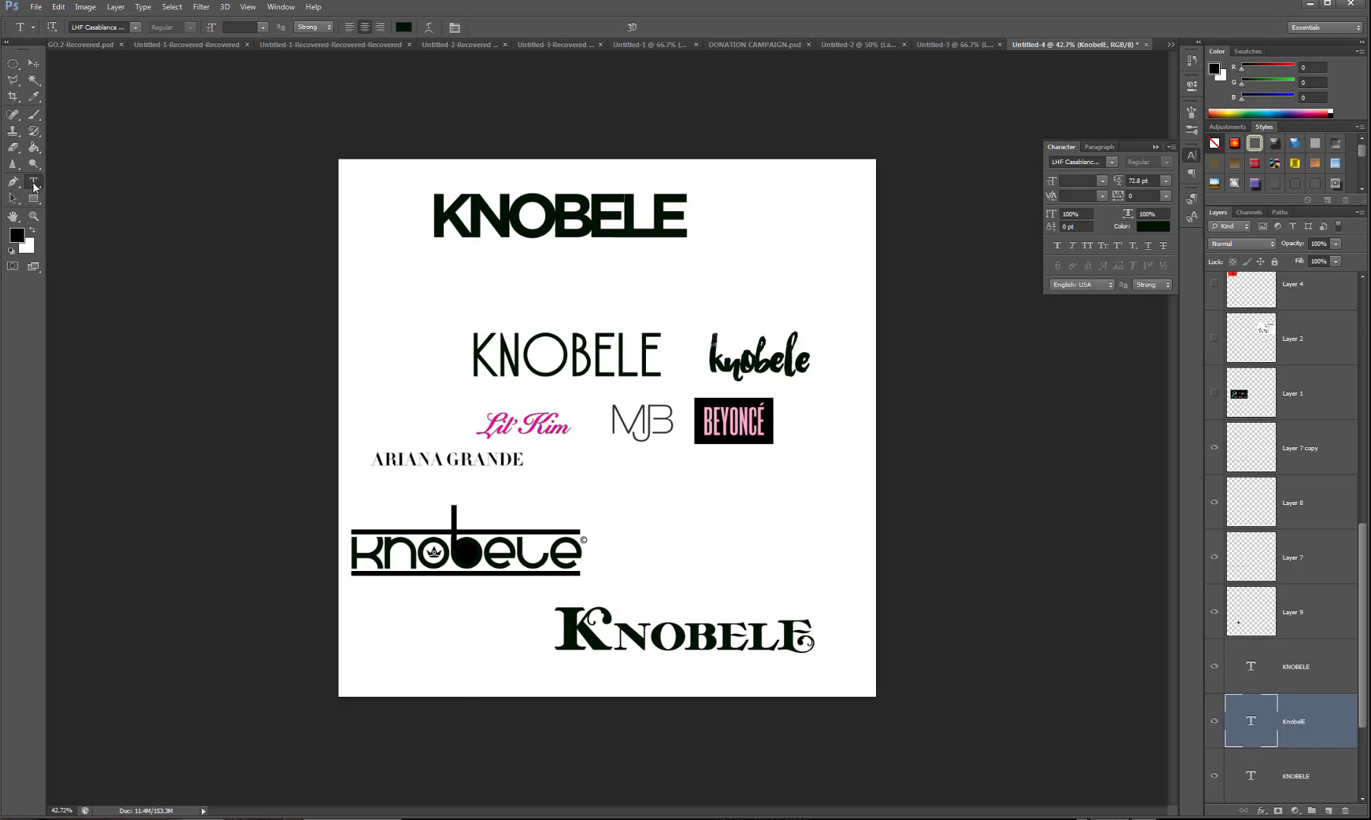
click(137, 29)
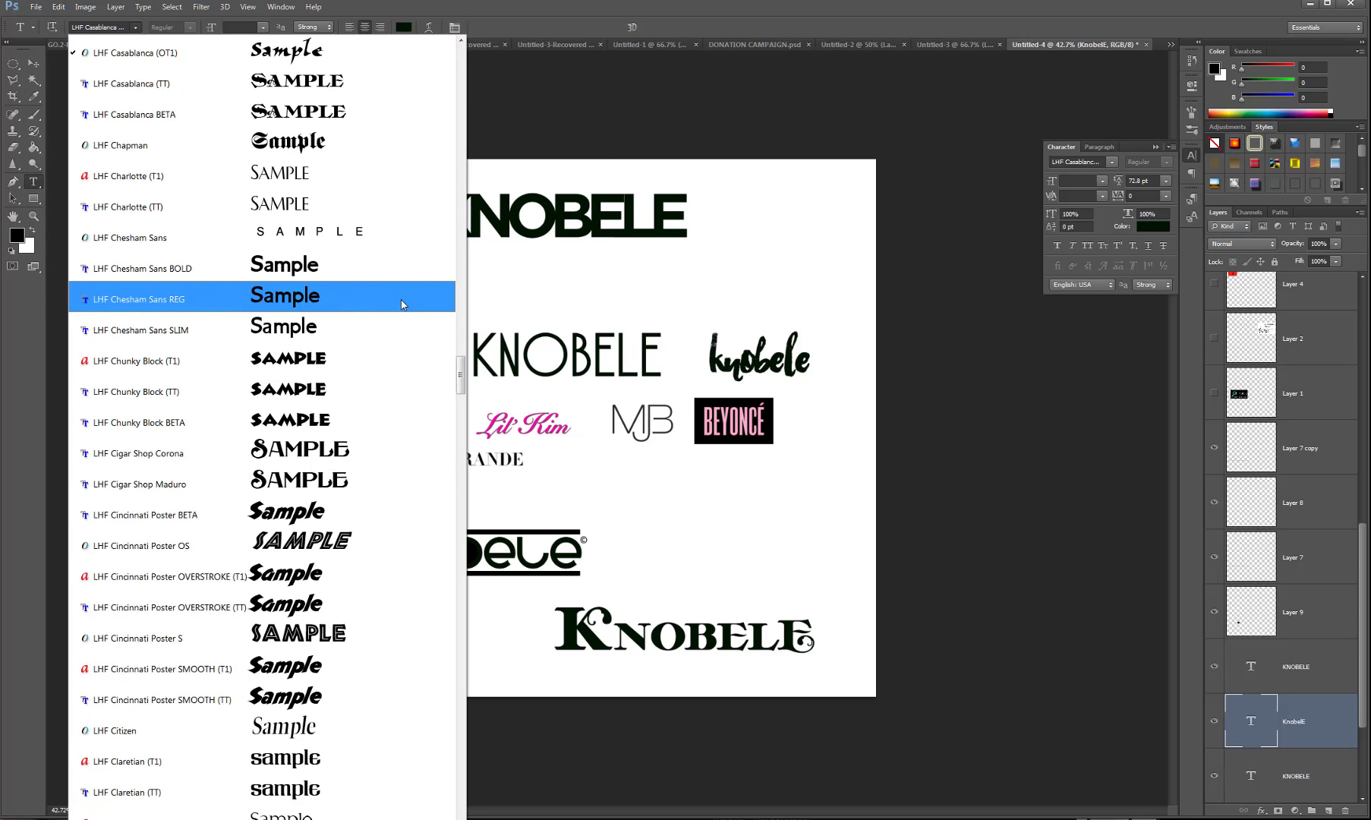
scroll(303, 493, down, 5)
scroll(280, 535, down, 7)
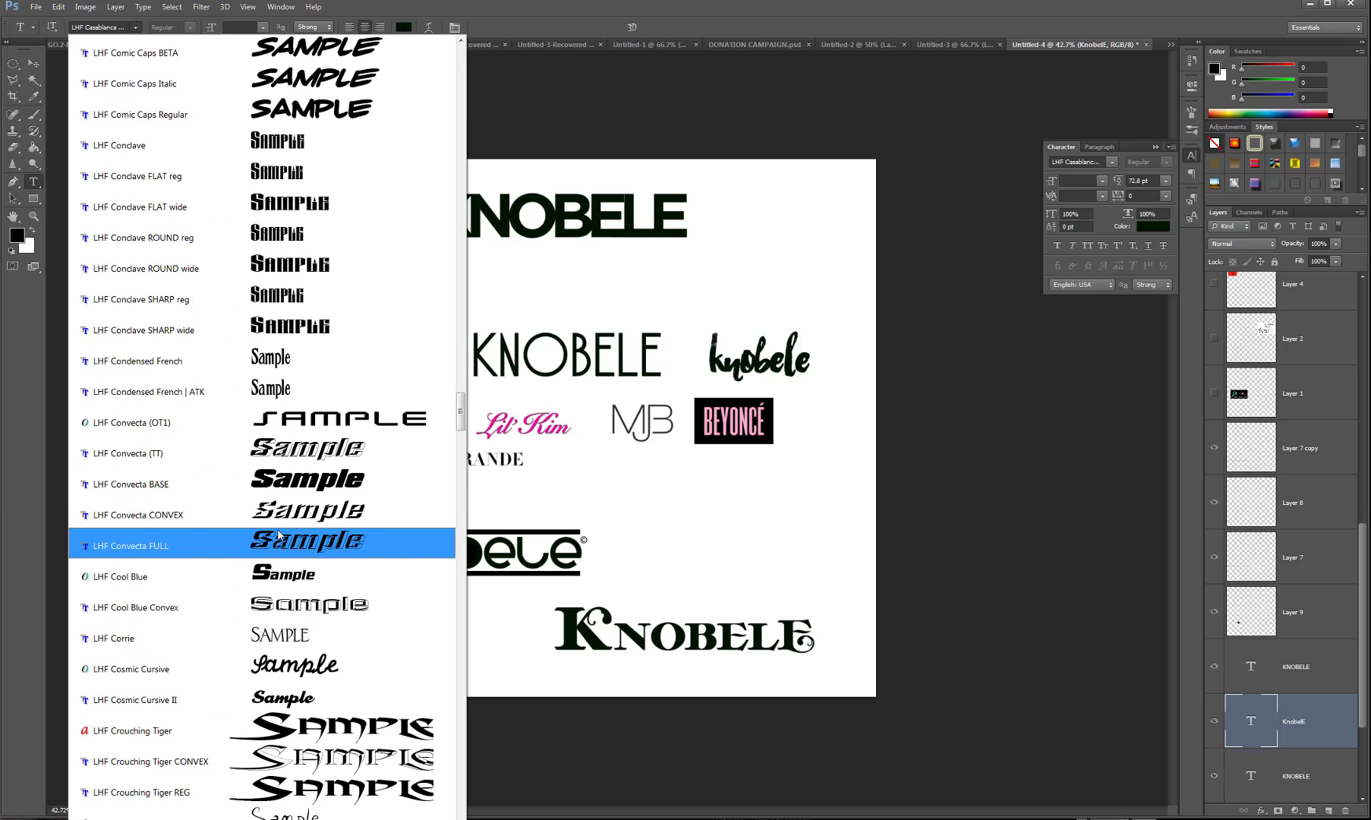
scroll(278, 534, down, 6)
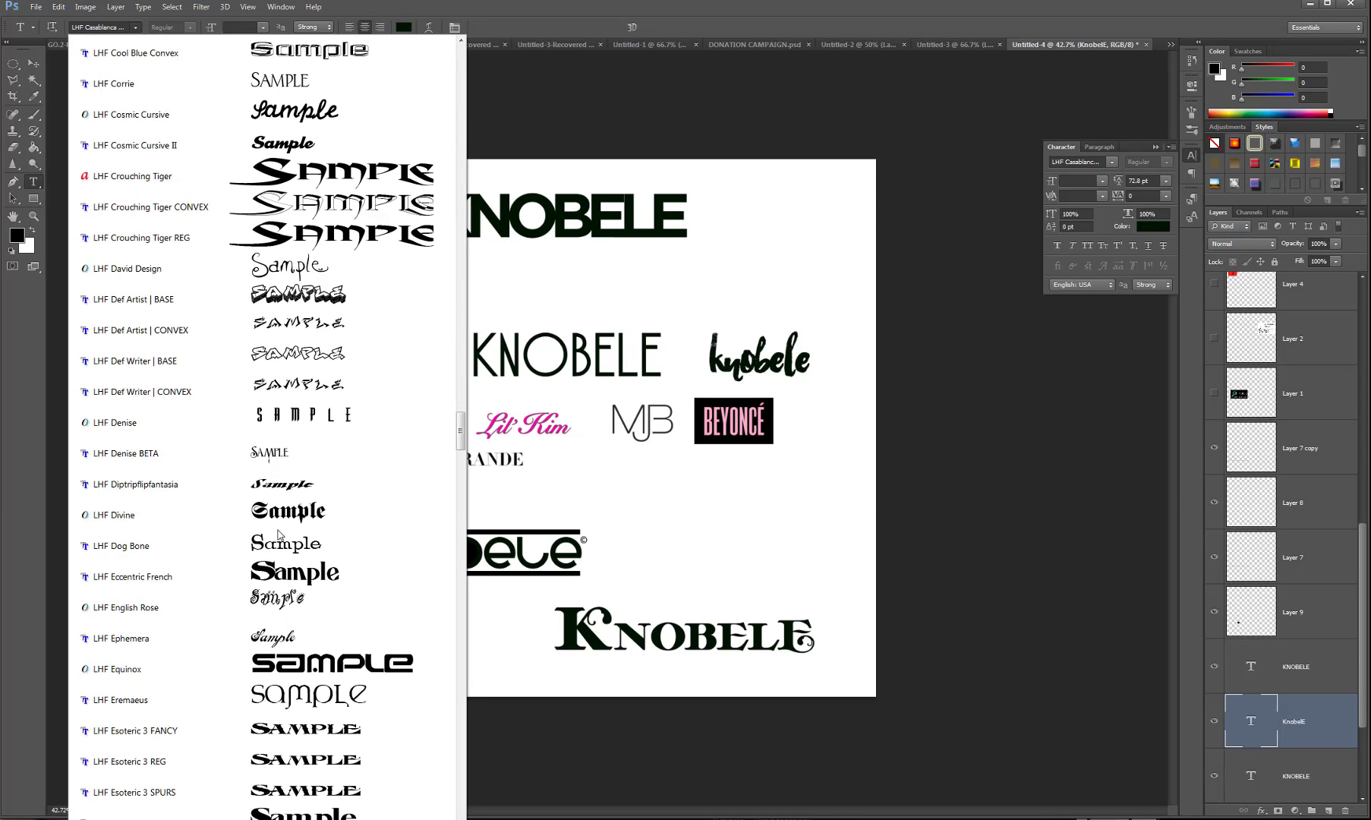
scroll(278, 535, down, 4)
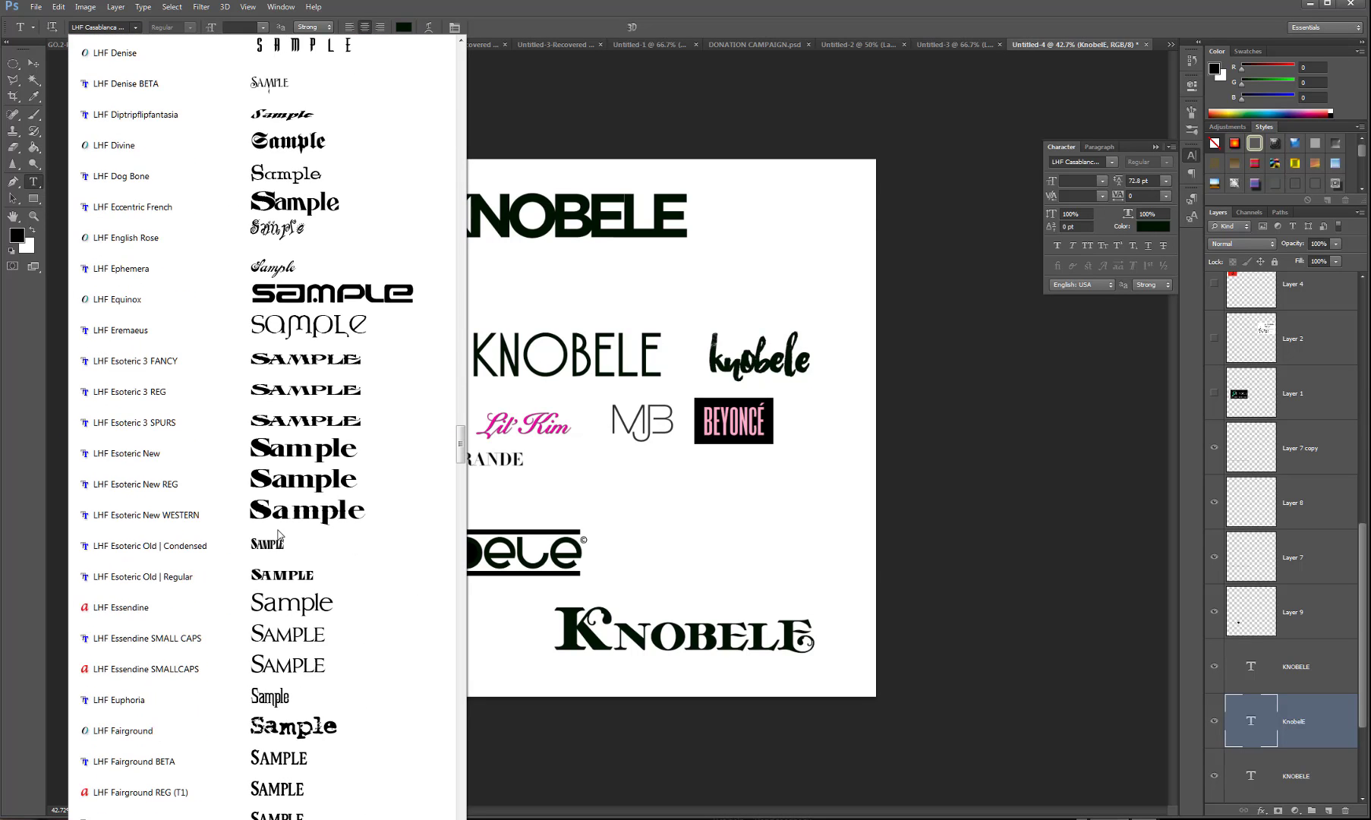
scroll(278, 534, down, 10)
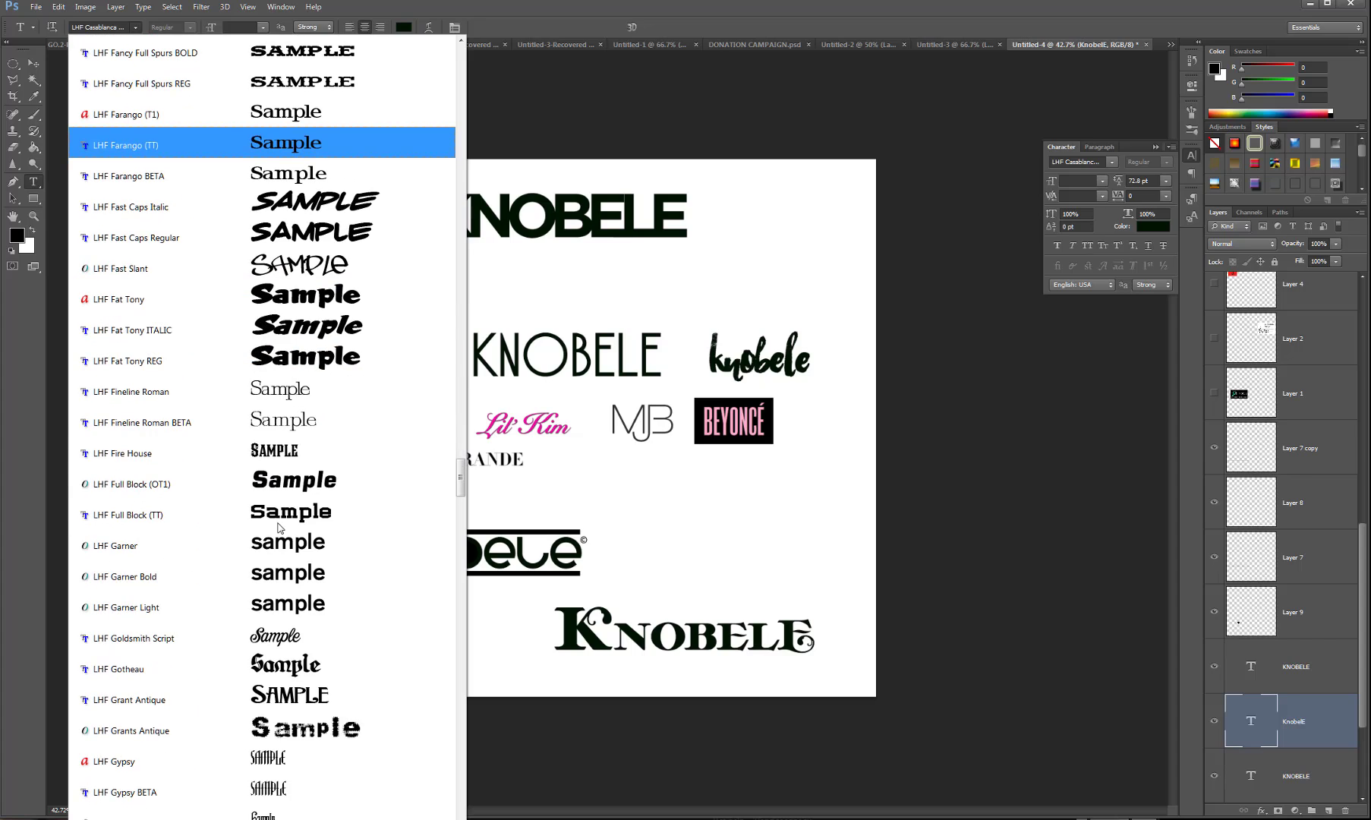
click(404, 785)
Try alternate character options on the word's K and another LHF font from further down the list.
click(135, 27)
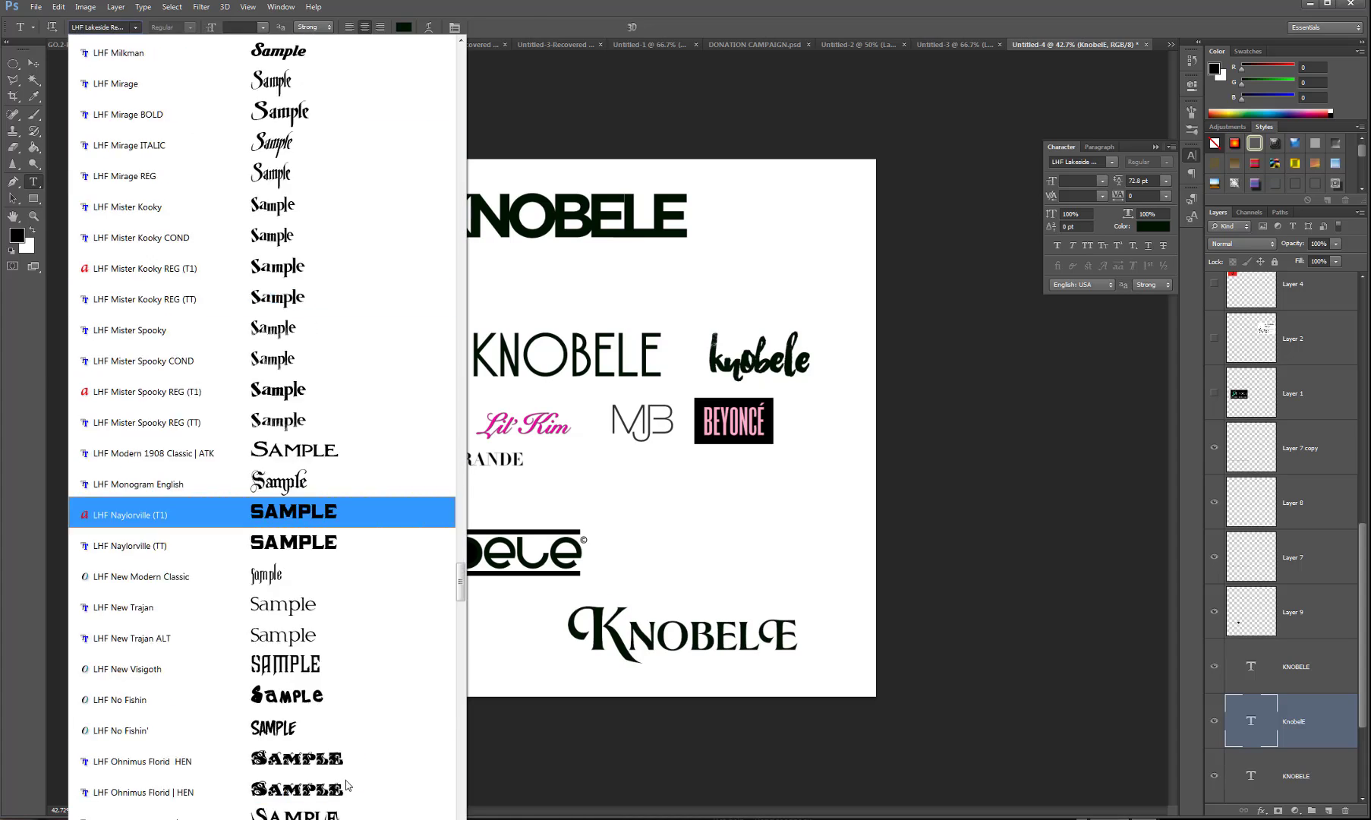
scroll(346, 786, down, 20)
mouse_move(591, 638)
mouse_down()
mouse_move(631, 638)
mouse_move(501, 638)
mouse_up()
click(1119, 271)
click(1030, 340)
click(1167, 246)
click(135, 27)
scroll(328, 508, down, 20)
click(303, 487)
Select the whole word and try LHF Sarah Script on it.
key(ctrl+a)
click(135, 27)
scroll(328, 564, down, 10)
scroll(328, 564, down, 10)
click(322, 422)
click(135, 27)
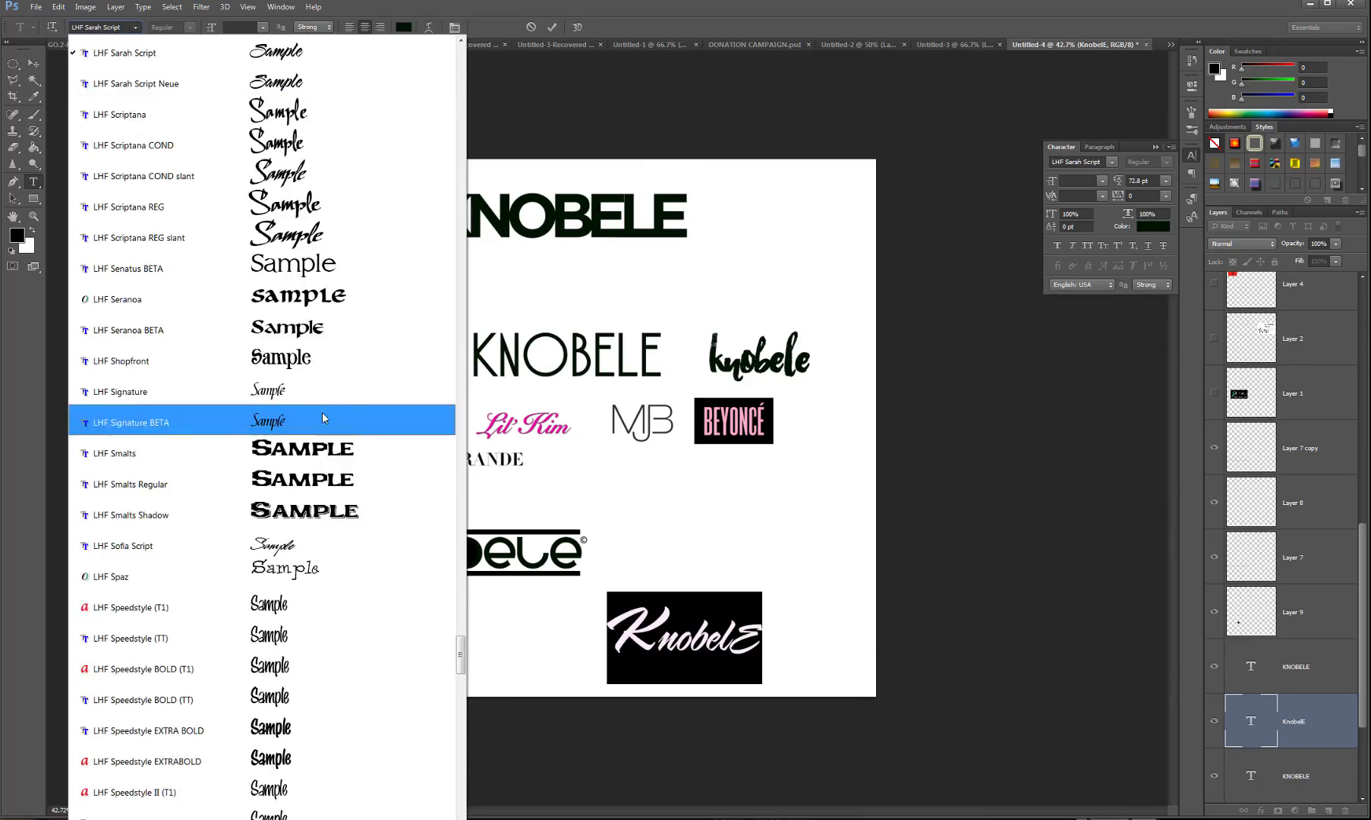
Set the word in Suisemord and scale its all-caps version near the foot of the canvas to about 63%.
click(135, 28)
scroll(327, 113, down, 20)
click(326, 113)
click(34, 64)
drag(728, 645, 633, 299)
drag(729, 626, 679, 636)
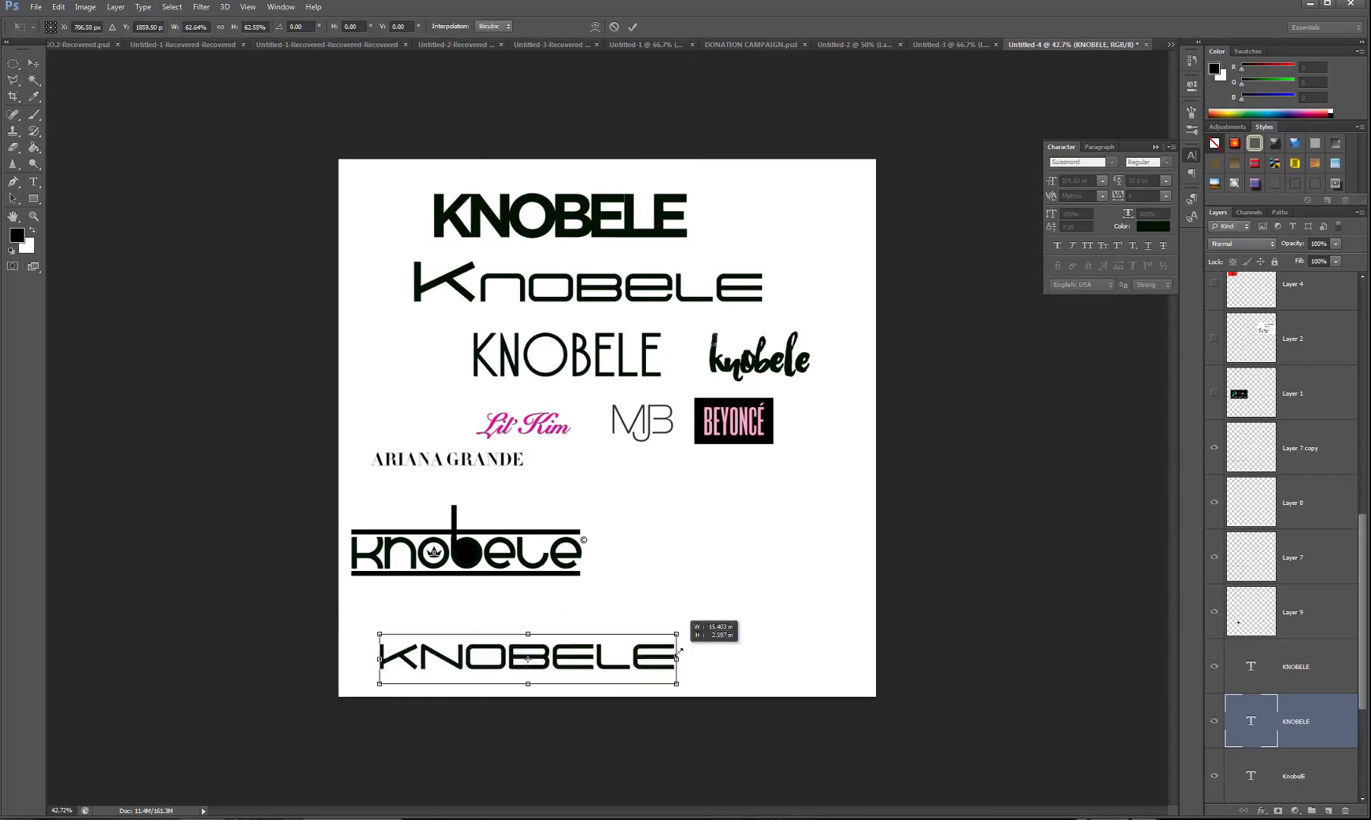
Rearrange the thin and wide KNOBELE words and the MJB, Lil' Kim and Ariana Grande references around the canvas.
drag(574, 354, 454, 273)
drag(575, 651, 575, 342)
drag(643, 422, 661, 278)
drag(523, 425, 789, 392)
drag(447, 459, 448, 637)
Look through the web icon results, paste in a fleur-de-lis and place it in front of the wide KNOBELE.
scroll(839, 494, down, 20)
drag(530, 485, 274, 486)
scroll(839, 494, down, 20)
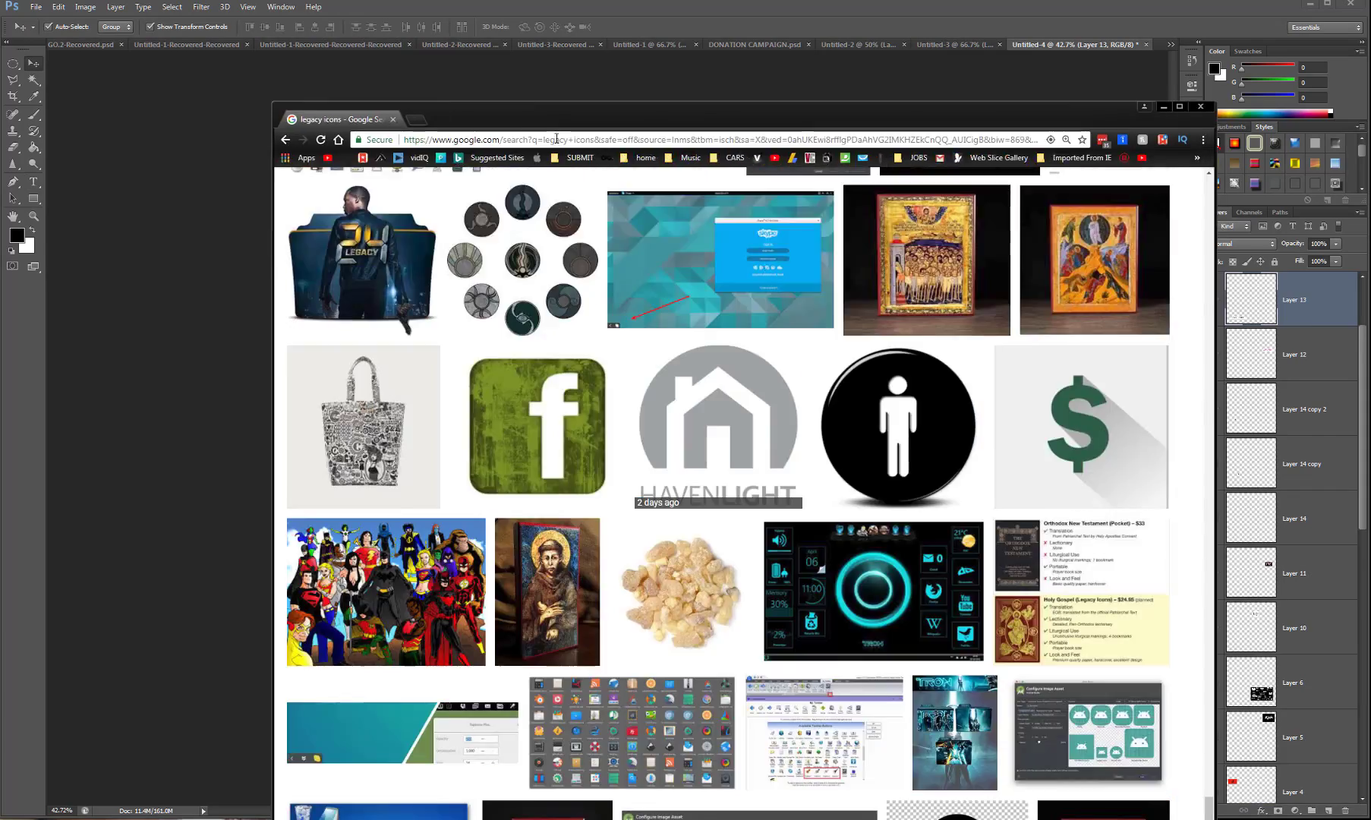
key(ctrl+v)
drag(526, 354, 547, 422)
mouse_move(609, 428)
mouse_down()
mouse_move(507, 386)
mouse_move(376, 420)
mouse_up()
Duplicate the bar of the knobele logo and stretch it under the fleur-de-lis and the wide KNOBELE.
drag(1303, 721, 1329, 811)
key(shift+Up)
key(shift+Up)
key(shift+Up)
scroll(531, 456, up, 2)
drag(493, 540, 497, 449)
drag(575, 449, 714, 449)
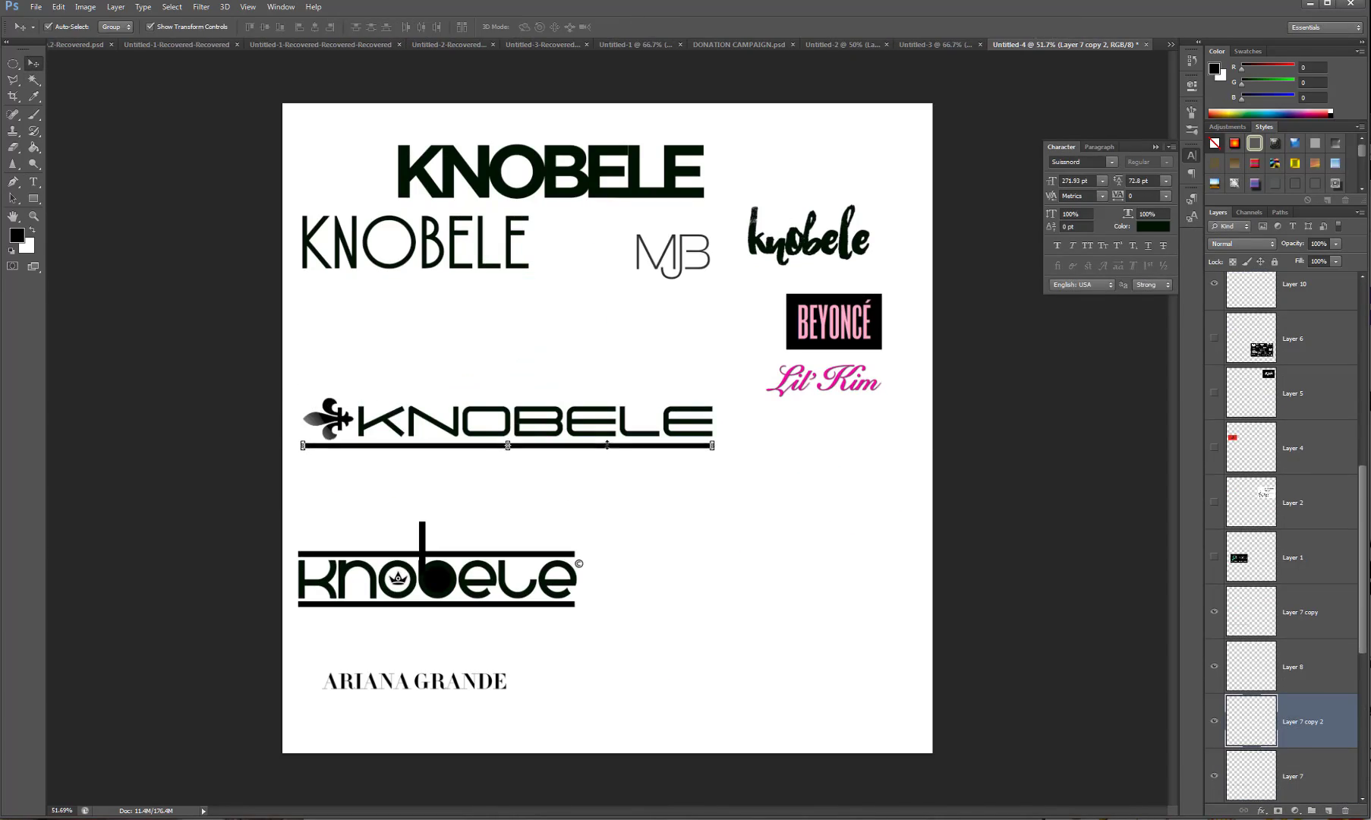
Copy the bar above the wide KNOBELE, widen both bars and place a second fleur-de-lis after the word.
drag(1303, 721, 1329, 811)
drag(508, 450, 508, 399)
drag(714, 444, 744, 444)
drag(324, 420, 724, 421)
Cut away the vertical stems of both Es in the wide KNOBELE, leaving only their horizontal strokes.
click(523, 422)
drag(548, 405, 560, 448)
key(Delete)
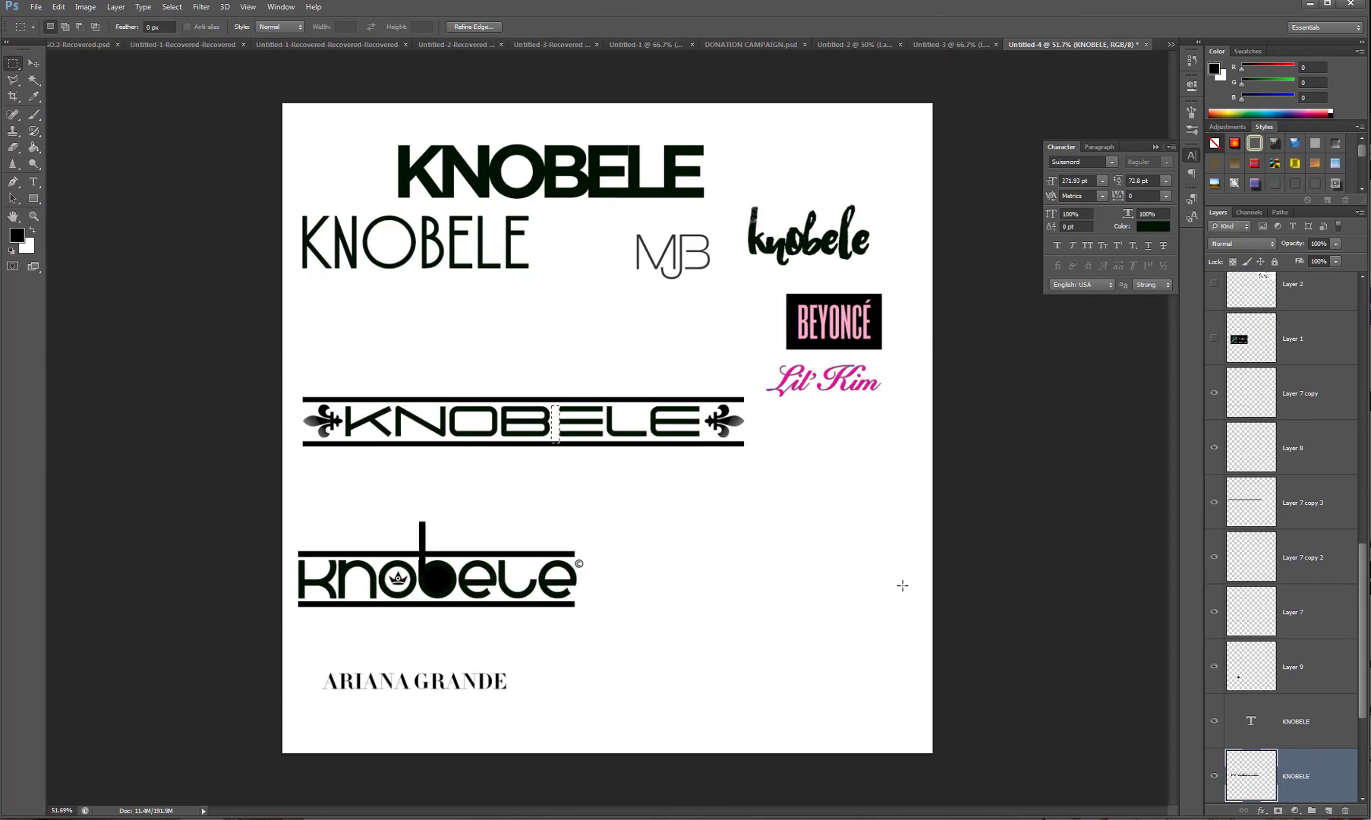
scroll(636, 435, up, 3)
drag(652, 367, 668, 447)
key(Delete)
scroll(636, 435, down, 4)
Identify the wide logo's bars by toggling layer visibility and move Layer 7 copy 3 down toward the logo's other layers.
click(695, 422)
click(1212, 355)
click(1212, 355)
drag(1294, 300, 1319, 392)
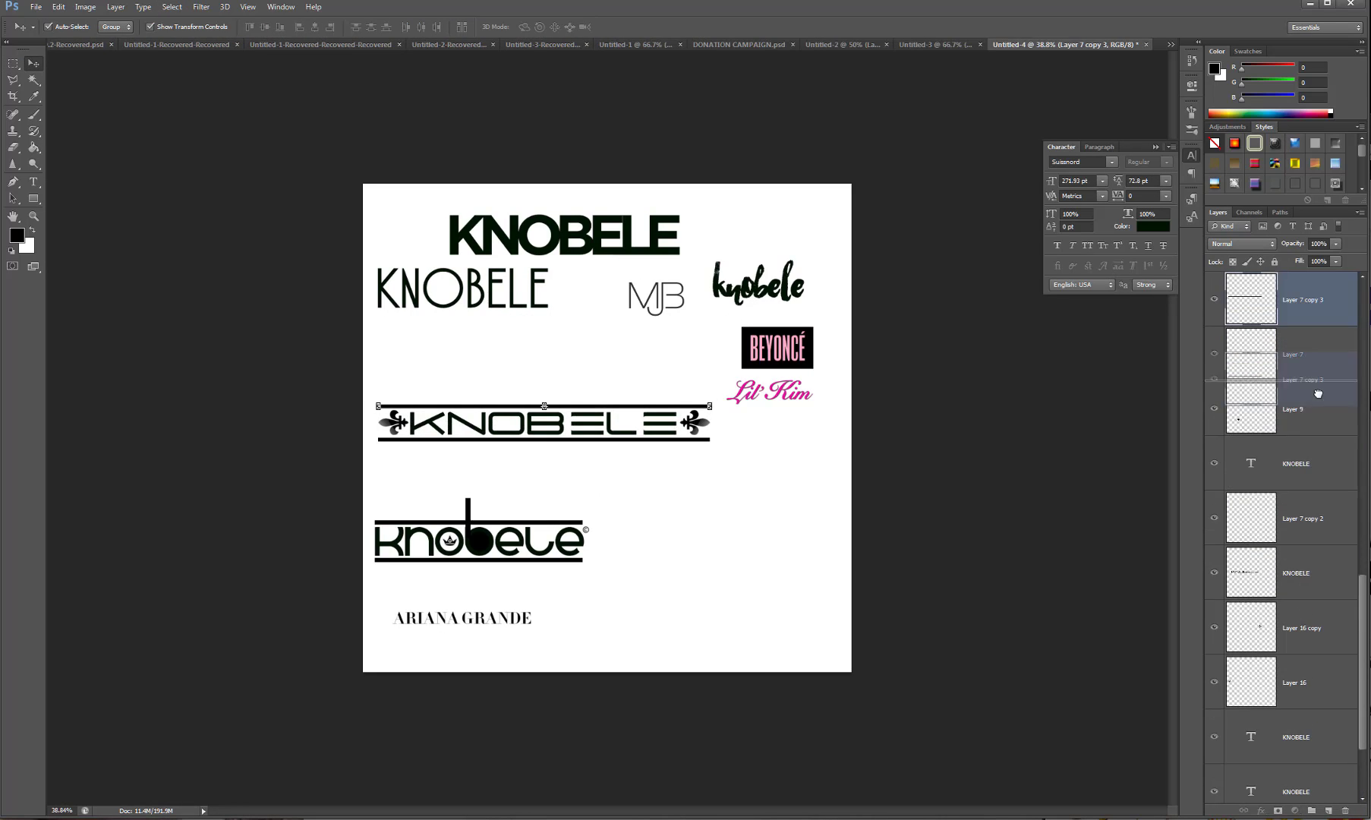
Centre the framed wide KNOBELE and the bold KNOBELE on the canvas and move the brush-script knobele down beside the barred logo.
drag(545, 423, 618, 460)
drag(564, 235, 619, 392)
drag(758, 283, 803, 570)
Try the Adequate font on the thin word in the upper part of the canvas.
click(33, 182)
double_click(463, 288)
click(36, 66)
click(136, 27)
drag(566, 347, 716, 342)
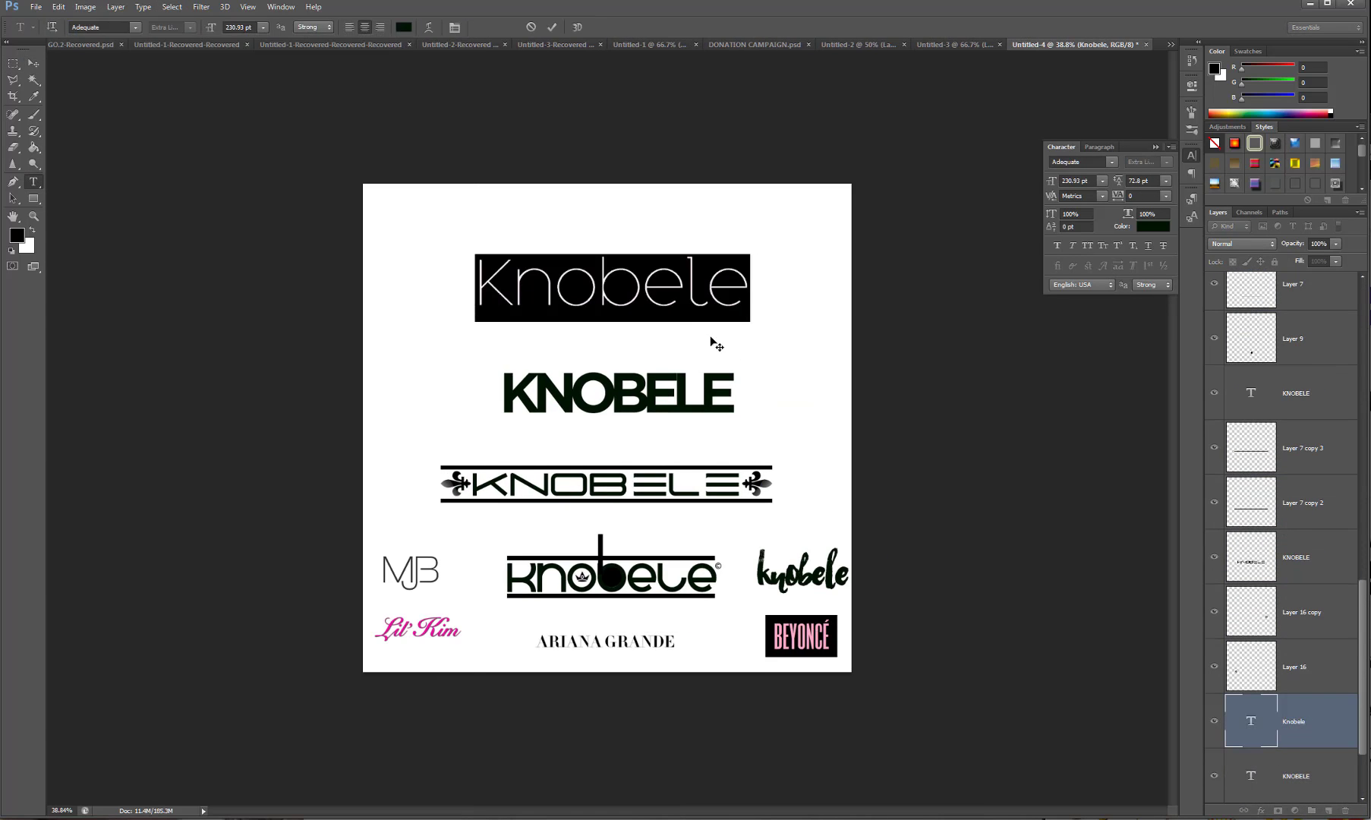
Raise the thin word slightly and reposition the bold KNOBELE above the framed wide logo.
click(33, 64)
drag(613, 287, 618, 264)
drag(619, 393, 608, 379)
Move the crown from the o into the solid bowl of the b in the barred knobele logo.
click(802, 570)
drag(582, 577, 611, 577)
scroll(611, 456, up, 5)
scroll(768, 733, down, 4)
Set the uppermost word in all-caps Antipasto with a tracking of 360.
click(34, 182)
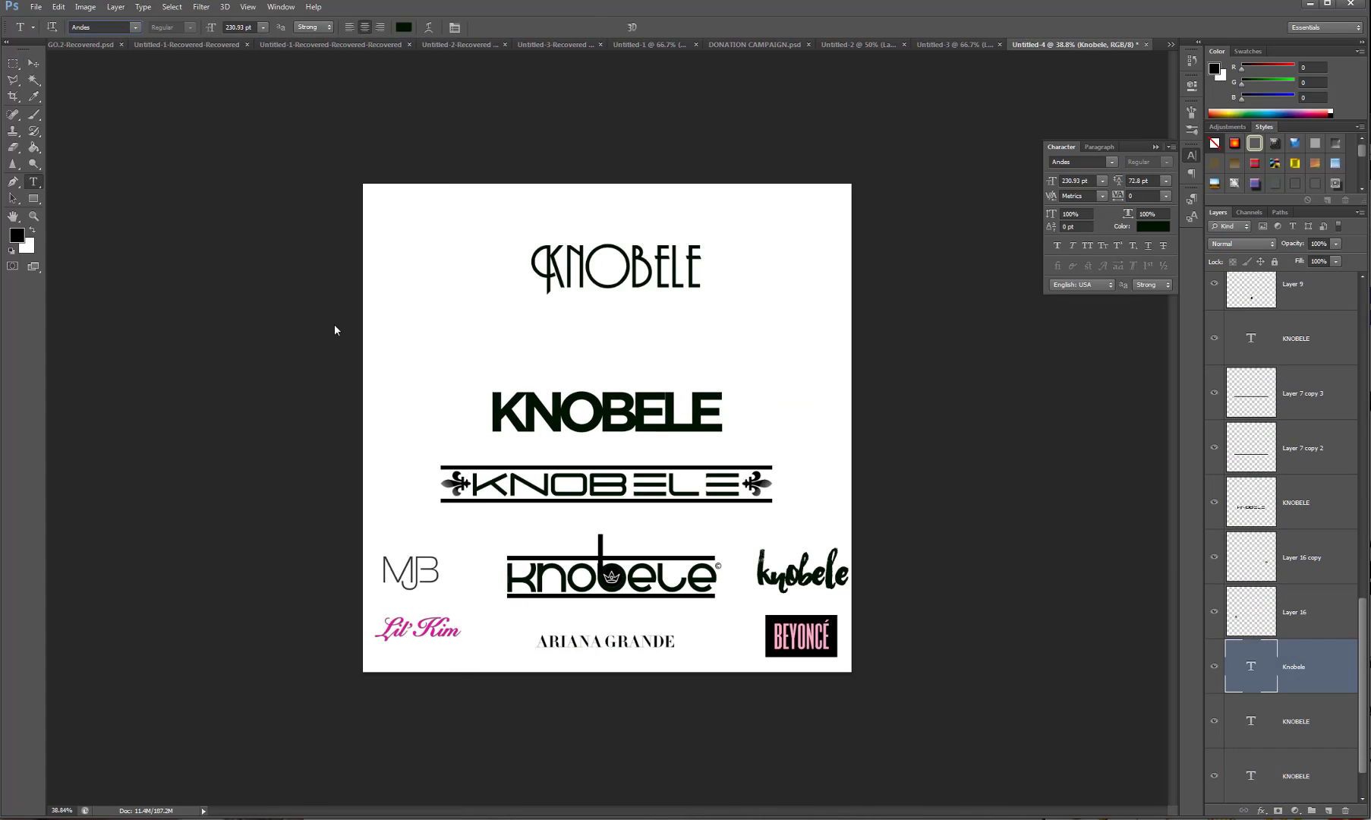
click(136, 27)
click(33, 64)
Place an upright fleur-de-lis copy inside the O of the spaced KNOBELE and a copyright sign copy after its last E.
drag(458, 481, 554, 285)
scroll(554, 285, up, 4)
drag(545, 176, 542, 179)
scroll(542, 179, down, 4)
drag(723, 575, 771, 266)
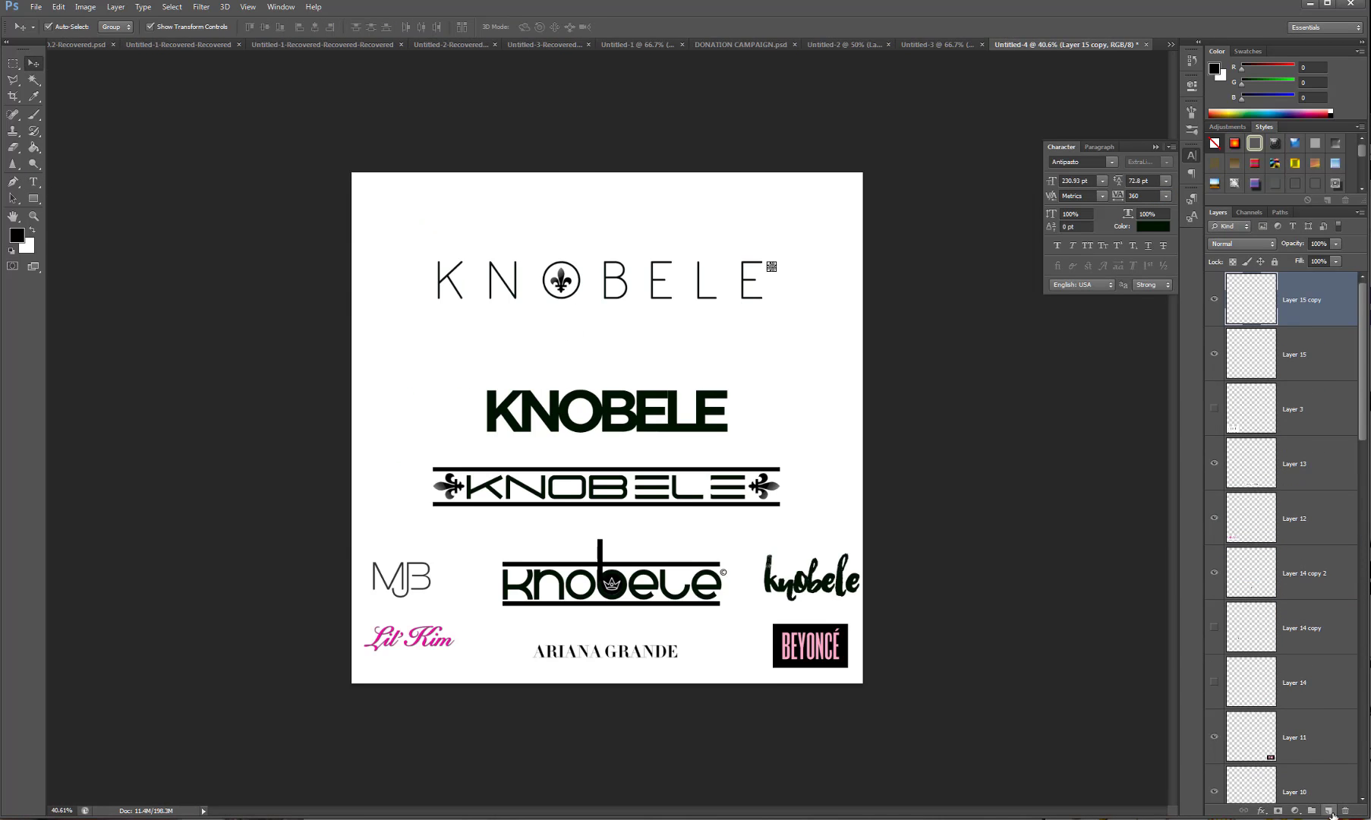
Fill a black bar under the spaced KNOBELE on a new layer and copy it above the word.
click(1329, 811)
drag(438, 305, 776, 323)
click(33, 148)
click(607, 313)
click(34, 64)
drag(605, 301, 605, 227)
Split the upper bar with a thin white stripe on a new layer and copy the stripe onto the lower bar.
click(1328, 811)
drag(408, 233, 810, 227)
click(33, 148)
scroll(529, 140, up, 4)
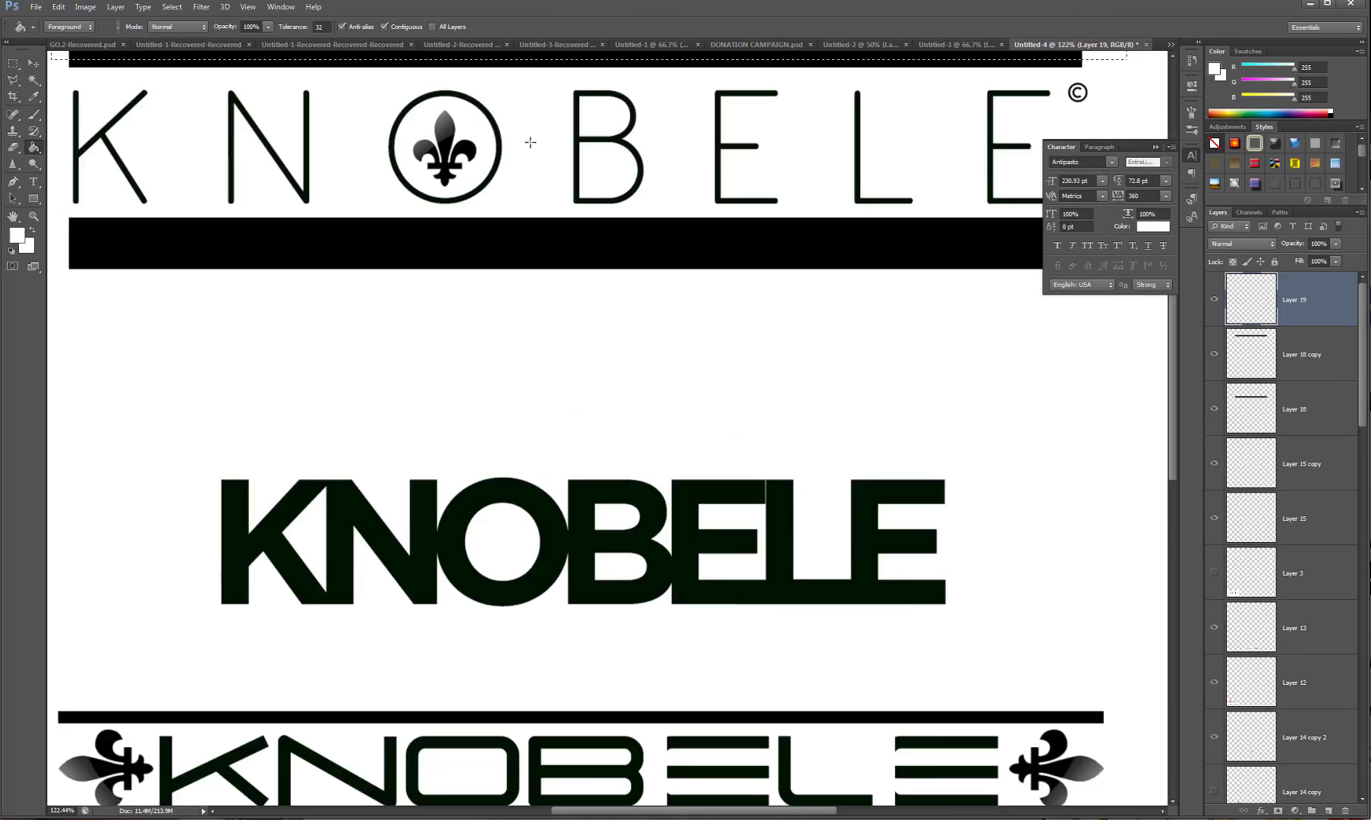
scroll(529, 141, down, 4)
drag(683, 254, 683, 309)
click(683, 246)
Align the bold KNOBELE beneath the spaced logo and place the round crown icon from the royal icons results in its O.
drag(706, 394, 656, 351)
click(778, 328)
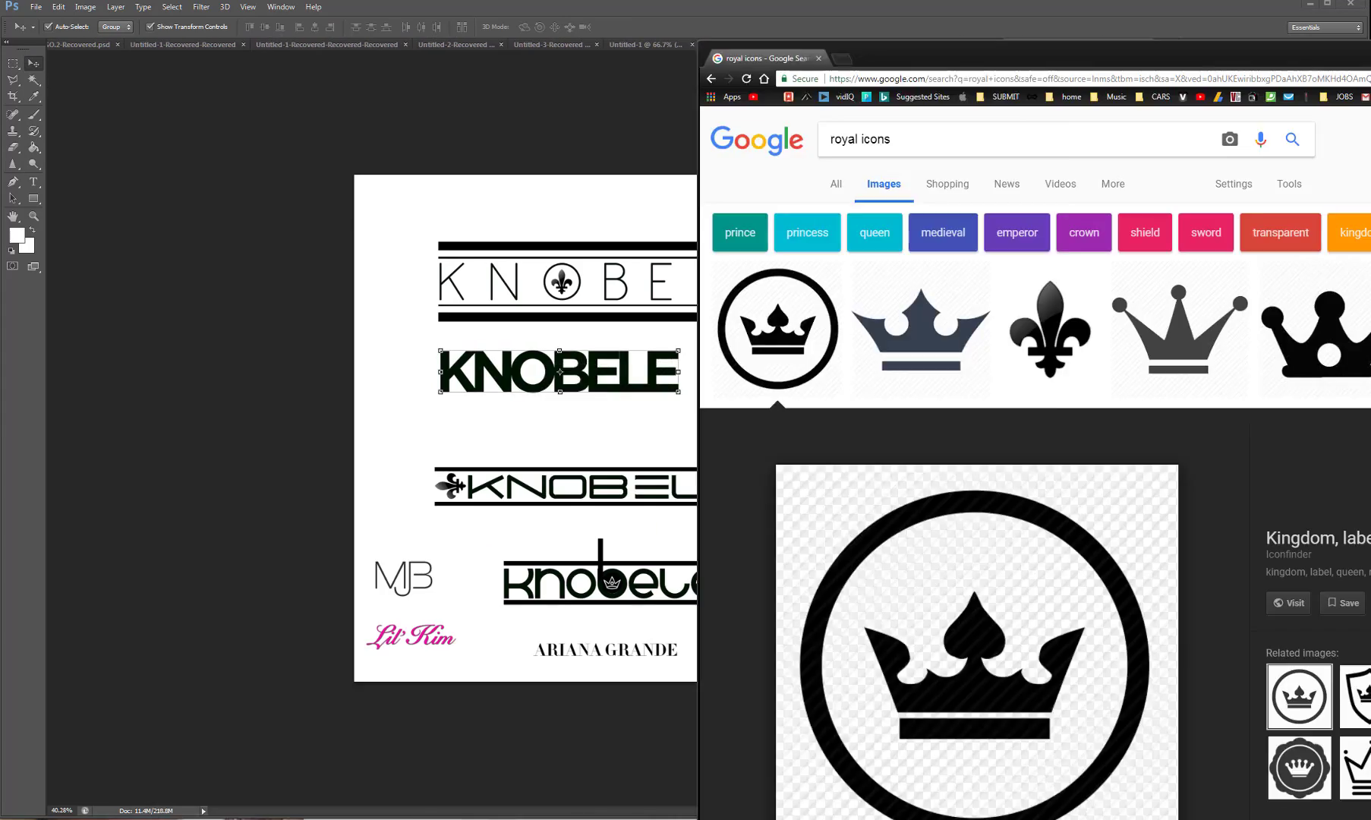
drag(973, 636, 486, 342)
drag(600, 445, 505, 361)
Break the stems of the Es in the bold KNOBELE with white strips on a new layer, copied across both letters.
scroll(479, 336, up, 4)
right_click(605, 306)
click(1328, 811)
click(34, 65)
drag(560, 463, 1088, 461)
drag(1088, 461, 1087, 313)
scroll(1010, 643, down, 5)
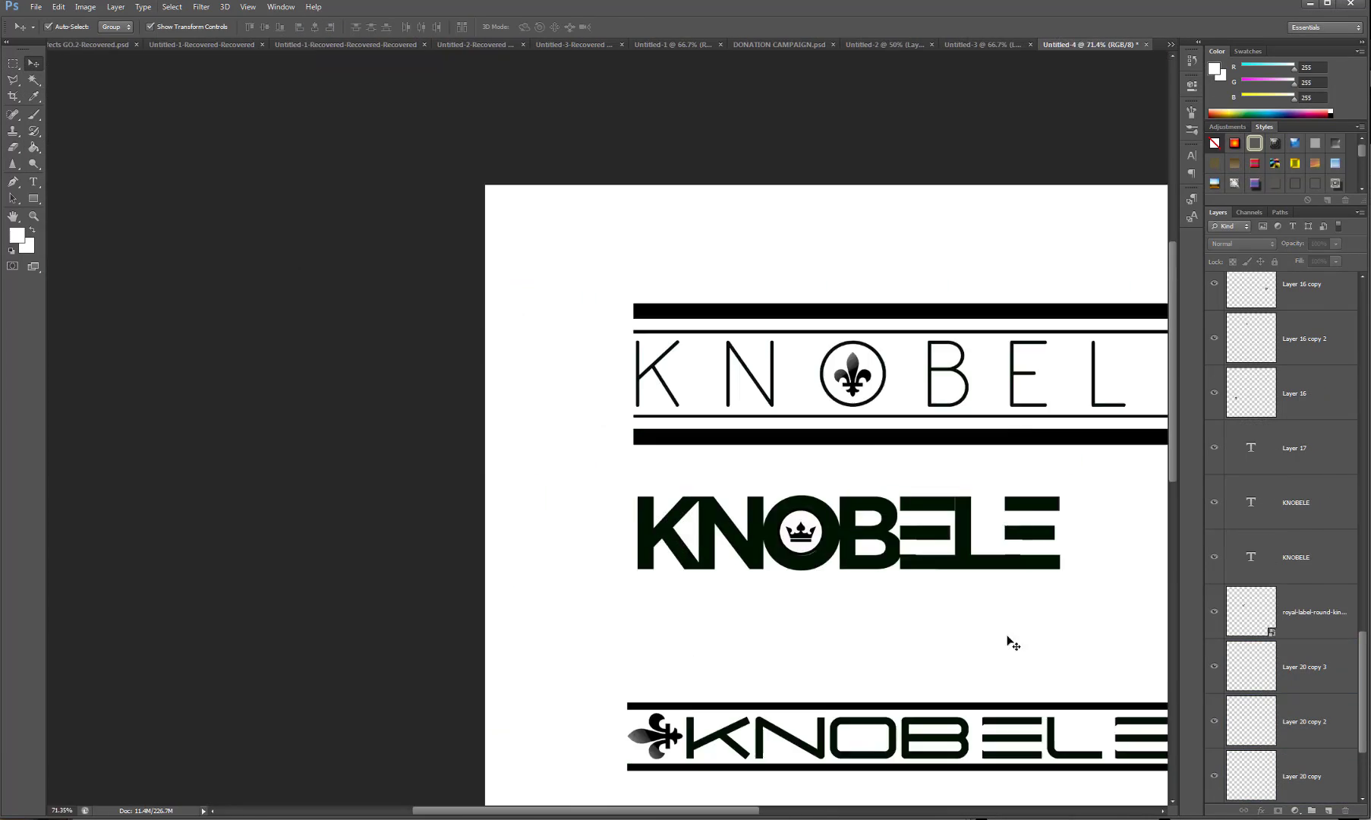
Cut the L's stem in the bold KNOBELE onto its own layer and shift it away from the first E.
scroll(446, 328, up, 4)
click(446, 328)
drag(448, 303, 448, 312)
scroll(757, 472, down, 3)
click(758, 472)
drag(740, 357, 773, 510)
key(ctrl+shift+j)
drag(757, 436, 786, 436)
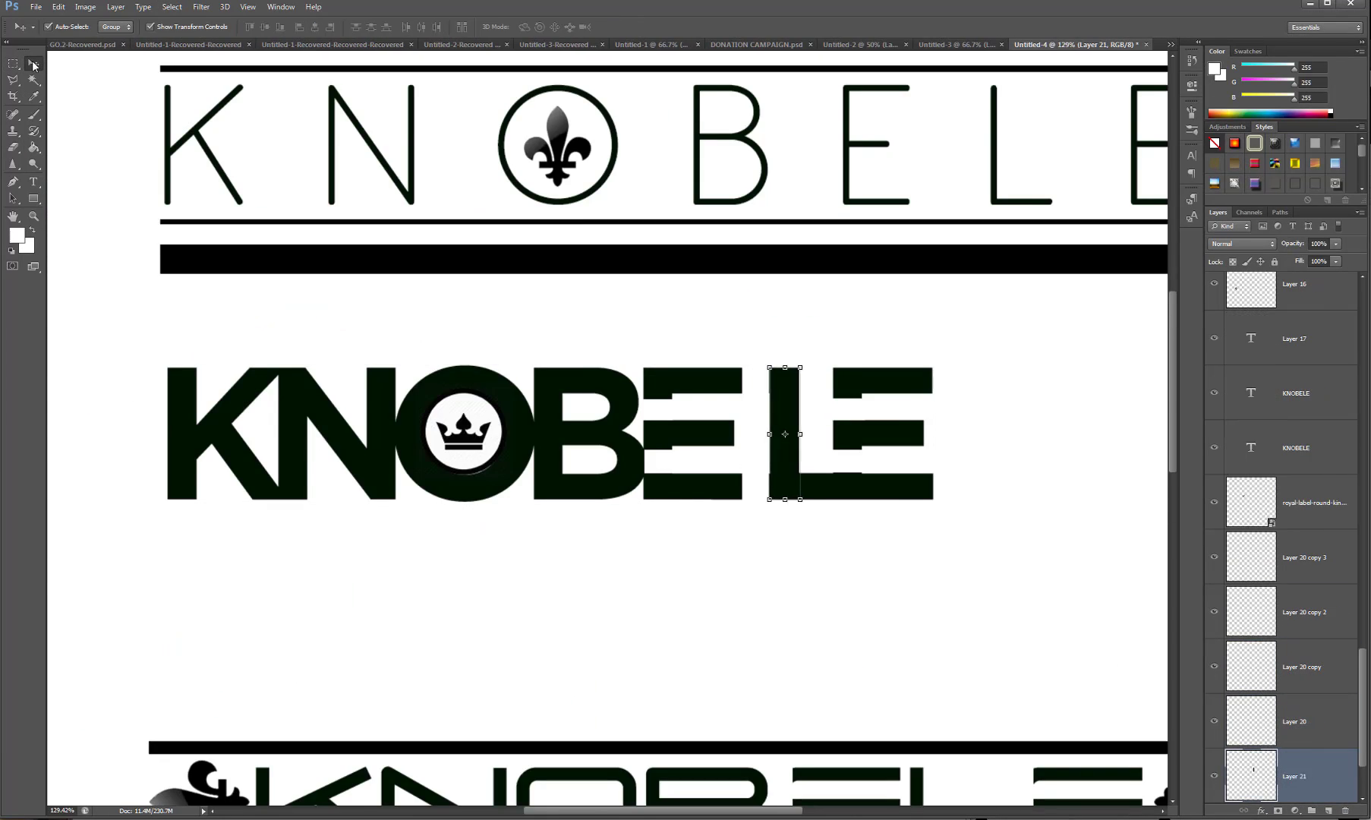
Fine-tune the spacing around the L of the bold KNOBELE by shifting the selected part slightly left.
scroll(778, 422, up, 4)
drag(716, 267, 762, 630)
scroll(979, 471, up, 5)
drag(767, 303, 753, 303)
scroll(789, 393, down, 8)
scroll(469, 441, up, 8)
Turn the bold KNOBELE's K into a music note by extending its stem downward and adding a black oval at the foot.
click(1328, 810)
click(17, 236)
mouse_move(238, 232)
mouse_down()
mouse_move(276, 389)
mouse_move(340, 330)
mouse_move(380, 373)
mouse_move(347, 373)
mouse_up()
click(994, 251)
scroll(586, 460, down, 3)
key(Return)
scroll(394, 456, down, 7)
click(395, 456)
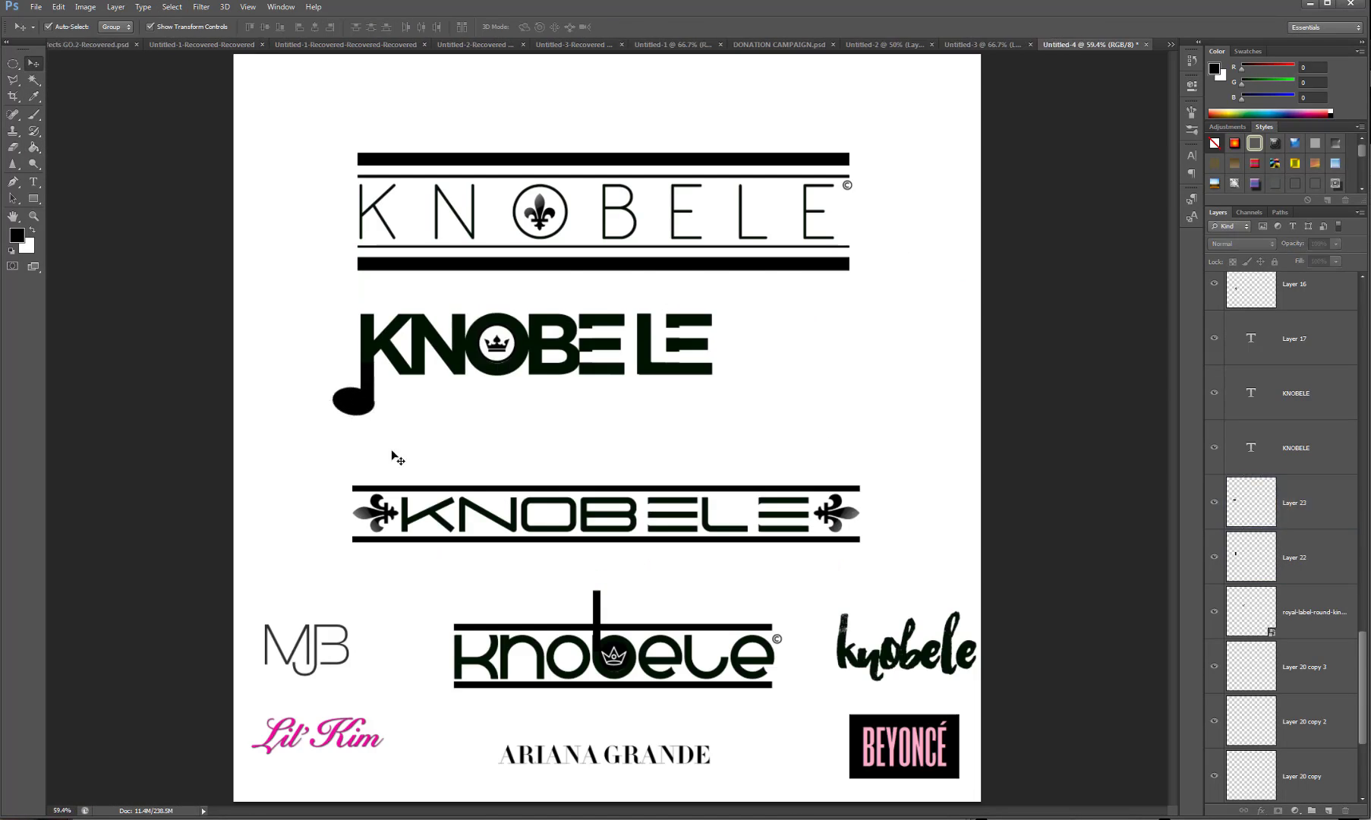
Add a new KNOBELE text layer and position it on the canvas.
scroll(756, 383, down, 2)
text(KNOBELE)
scroll(733, 359, up, 4)
drag(497, 403, 732, 427)
Browse the royal crown icons on Iconfinder in the web browser and place the princess crown in the logo document.
key(alt+Tab)
scroll(970, 336, down, 5)
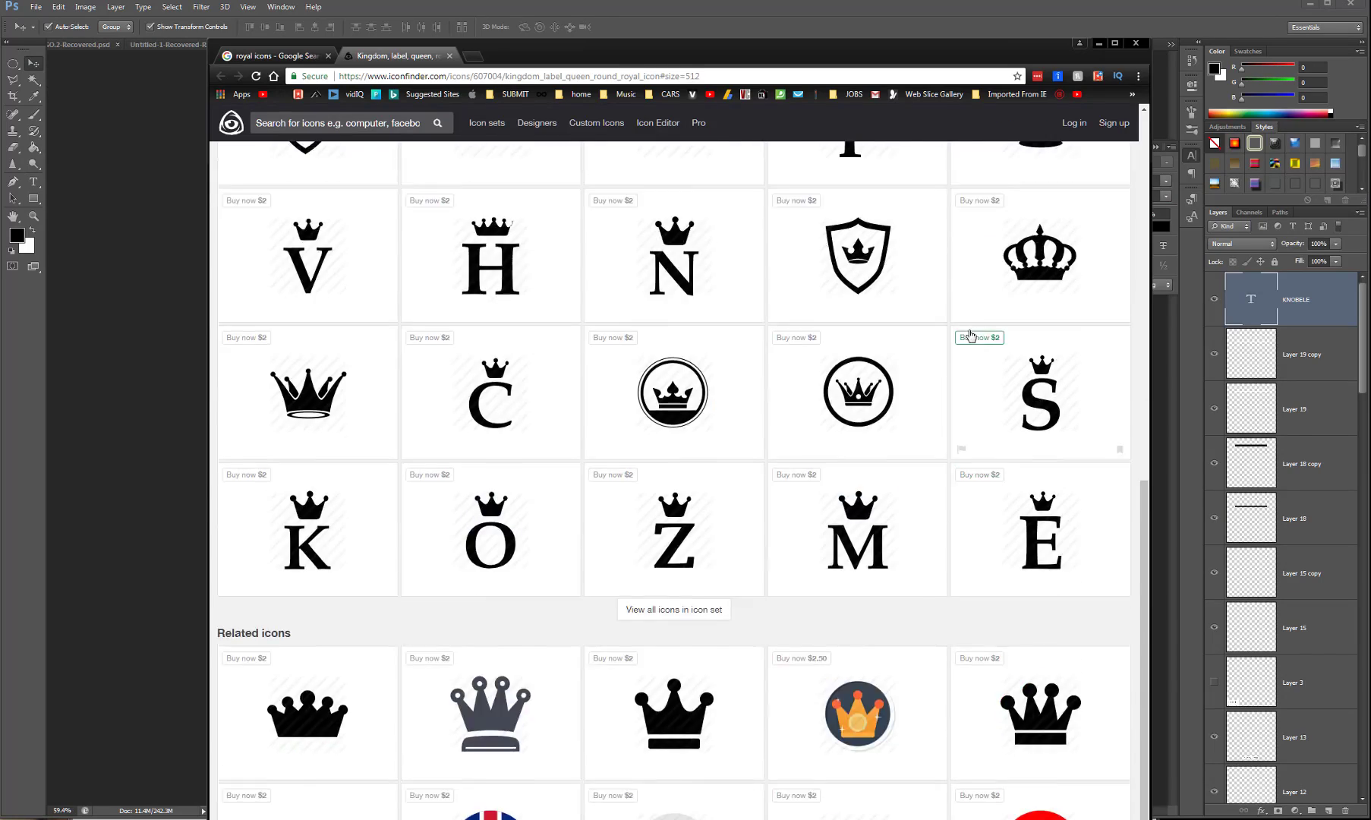
drag(478, 716, 734, 364)
key(Return)
Shrink the fleur-de-lis KNOBELE, move the barred and bold logos up, and position the new thin KNOBELE beneath the bold one.
mouse_move(334, 479)
mouse_down()
mouse_move(902, 563)
mouse_move(687, 523)
mouse_up()
click(523, 373)
drag(776, 386, 705, 427)
drag(604, 159, 614, 75)
drag(532, 341, 604, 245)
drag(713, 468, 670, 400)
Try the princess crown on the thin KNOBELE by scaling it down and positioning it above the O.
drag(669, 410, 623, 322)
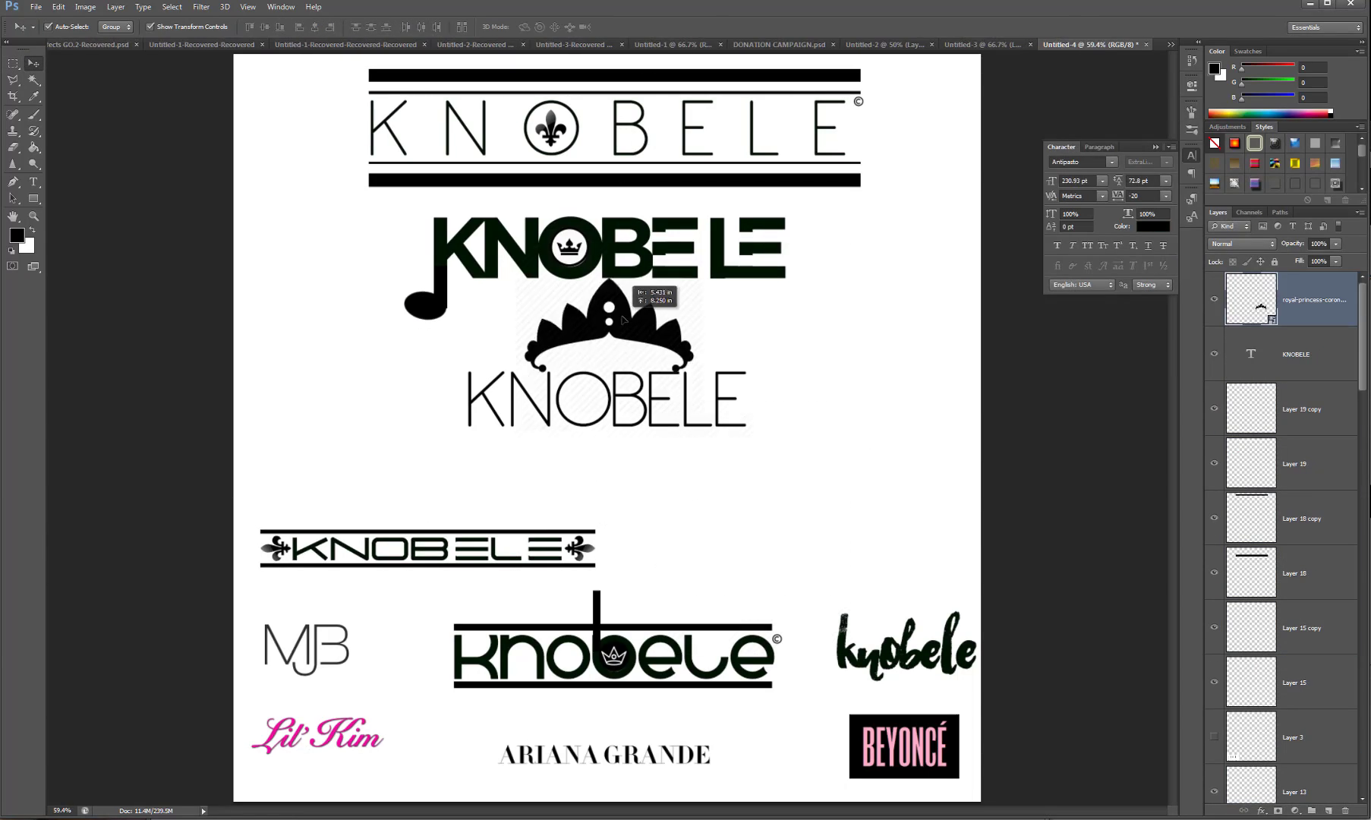
drag(702, 247, 621, 329)
key(Return)
Copy a treble clef image from the web browser's music notes results and paste it into the logo document.
key(alt+Tab)
drag(1075, 145, 1121, 70)
key(alt+Tab)
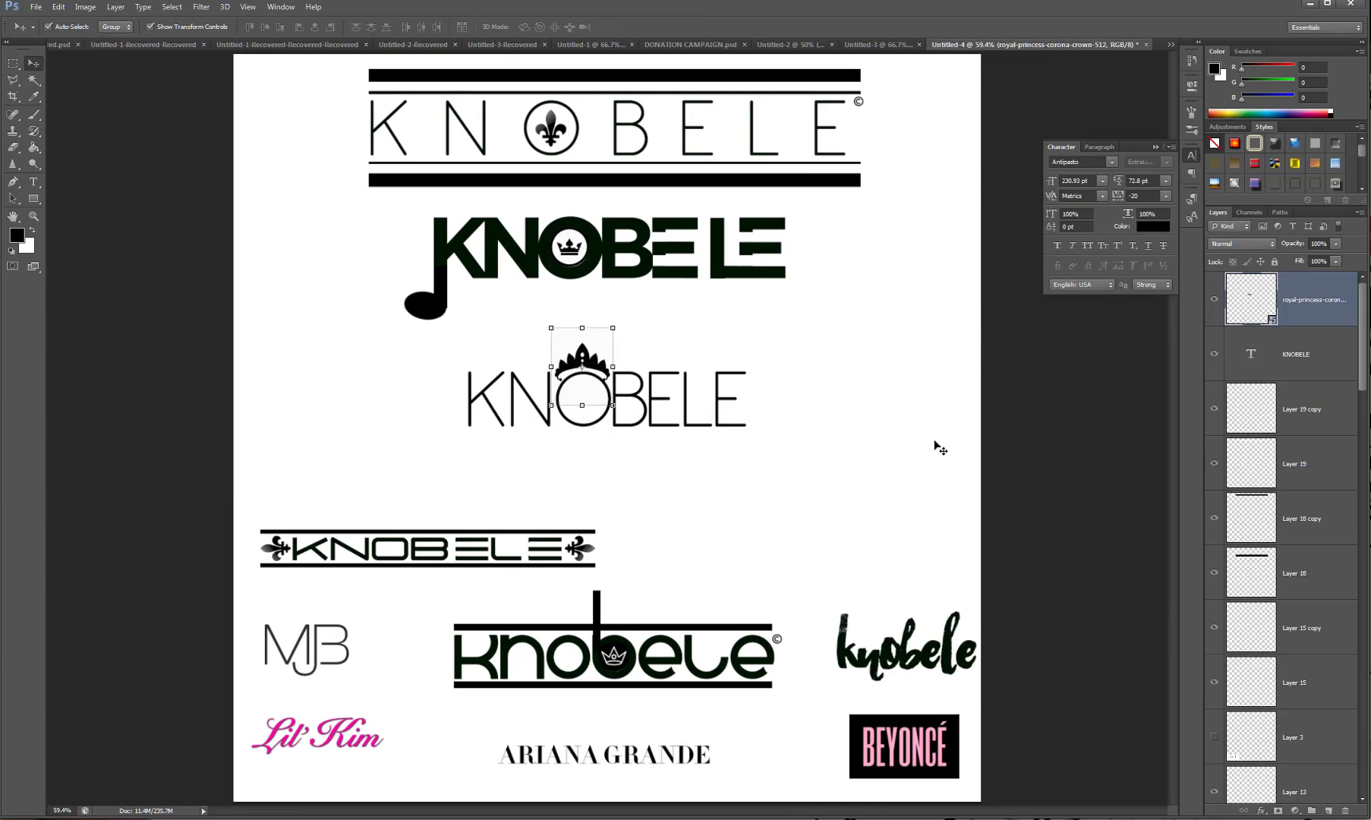
key(alt+Tab)
click(1056, 645)
right_click(966, 566)
click(994, 692)
key(ctrl+v)
Scale the treble clef over the thin KNOBELE's O, rotate it about 7° counterclockwise, and move the crown aside.
drag(610, 422, 714, 423)
drag(760, 312, 766, 314)
drag(716, 403, 587, 362)
drag(629, 492, 646, 476)
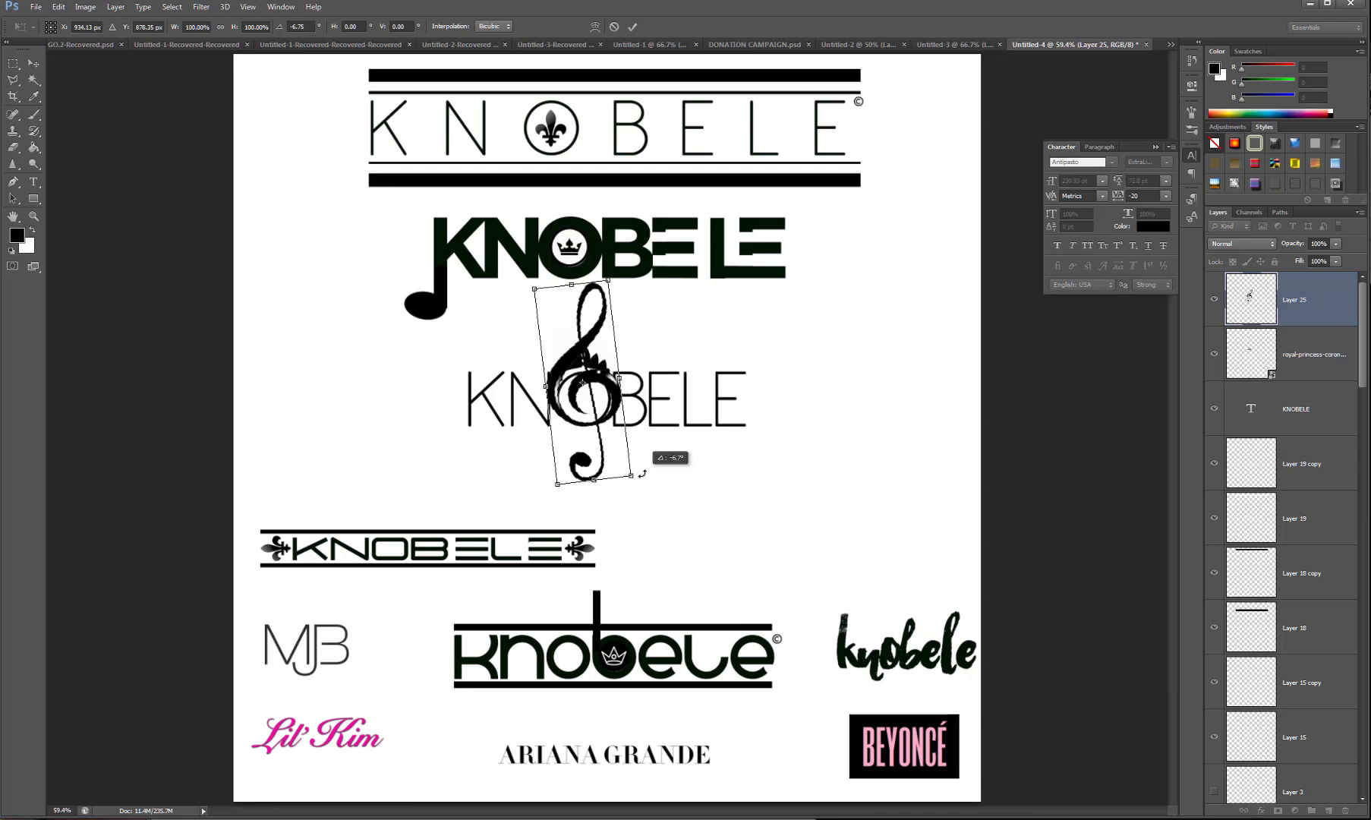
key(Return)
drag(583, 364, 813, 561)
Add a slanted black accent mark after the thin KNOBELE's final E by filling a narrow rectangle and cutting its edge diagonally.
scroll(605, 456, up, 4)
drag(939, 615, 662, 288)
scroll(608, 425, down, 5)
click(213, 304)
scroll(737, 402, up, 9)
drag(713, 174, 759, 315)
click(759, 154)
click(823, 417)
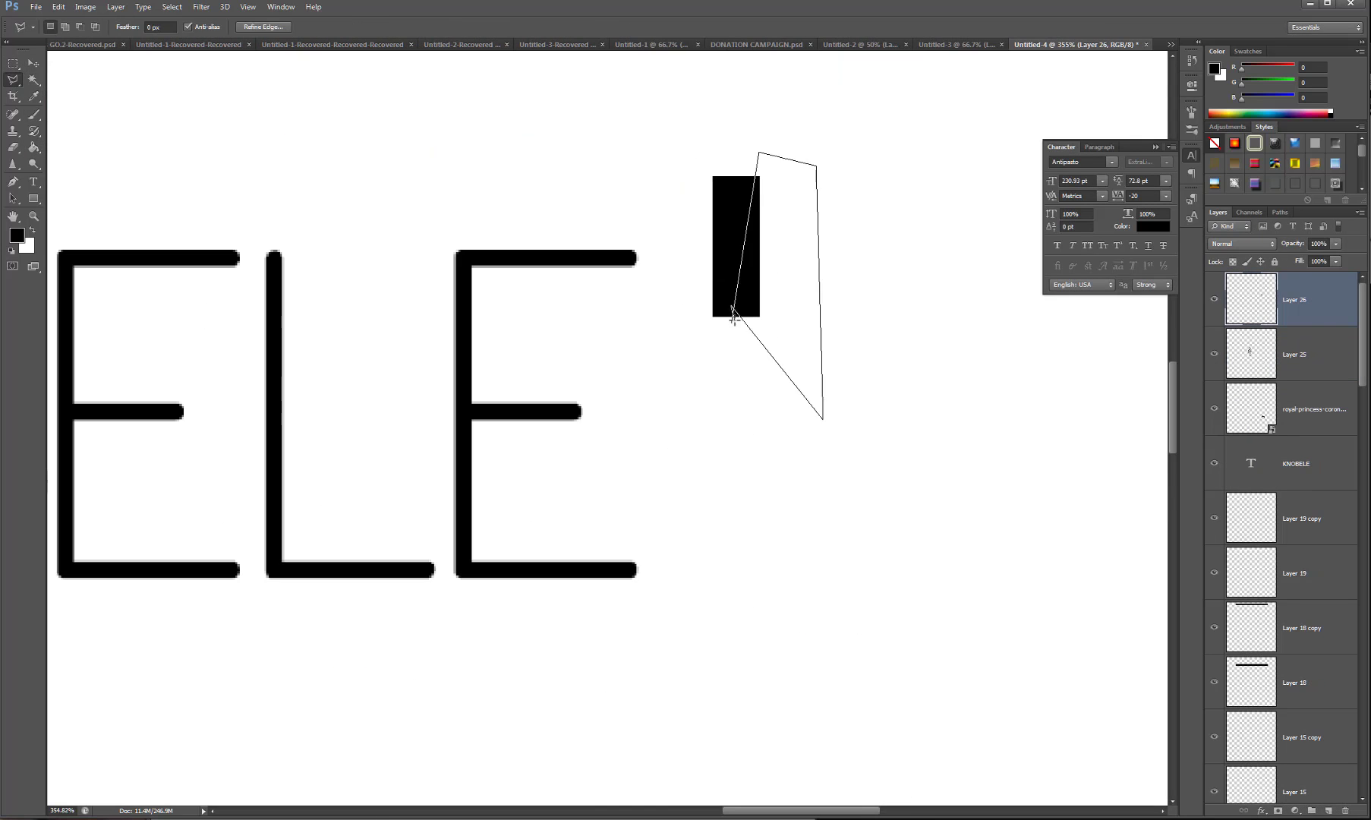
key(Delete)
scroll(763, 395, down, 9)
scroll(680, 508, down, 4)
scroll(725, 445, up, 2)
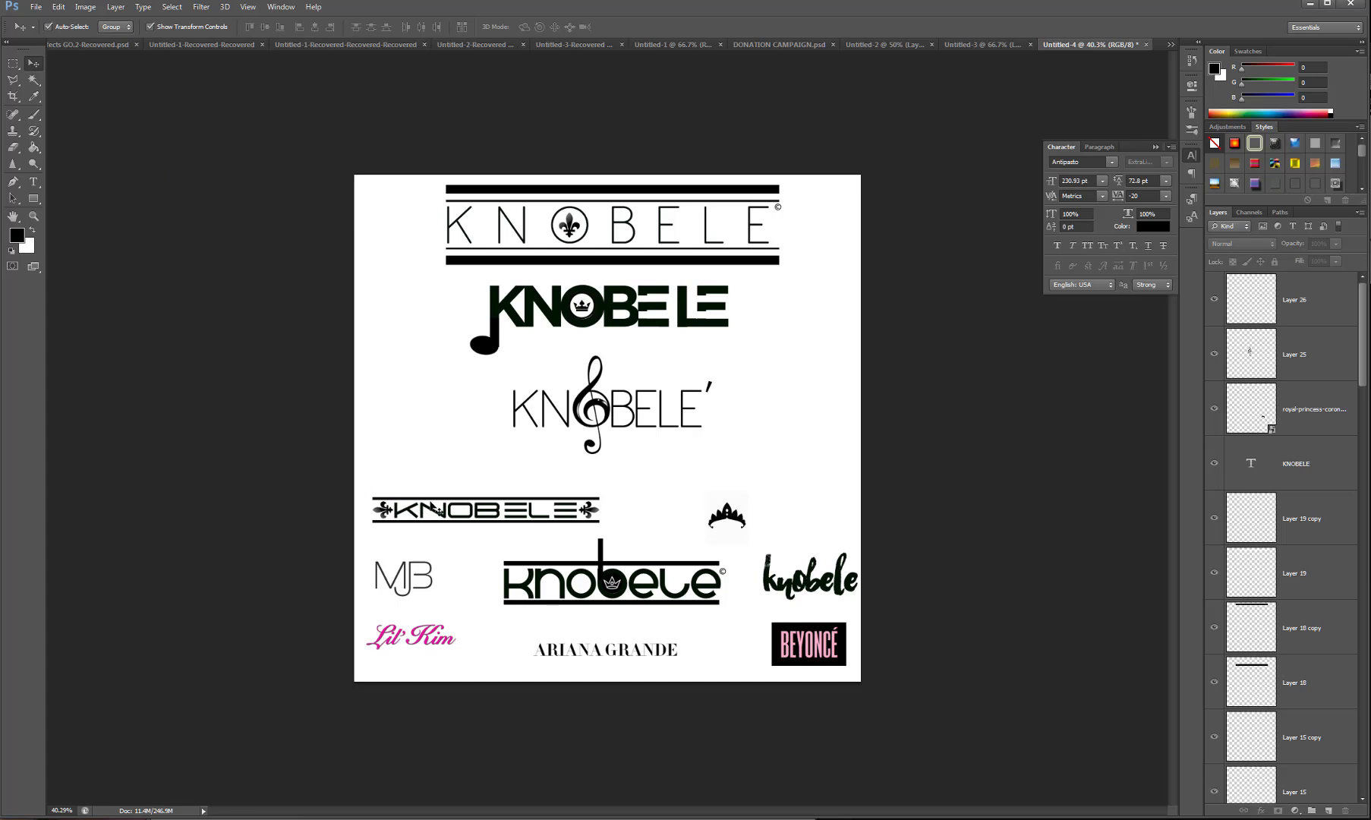
Move the small fleur-de-lis KNOBELE with its bars to the centre, below the treble-clef version.
click(34, 79)
click(32, 66)
click(366, 490)
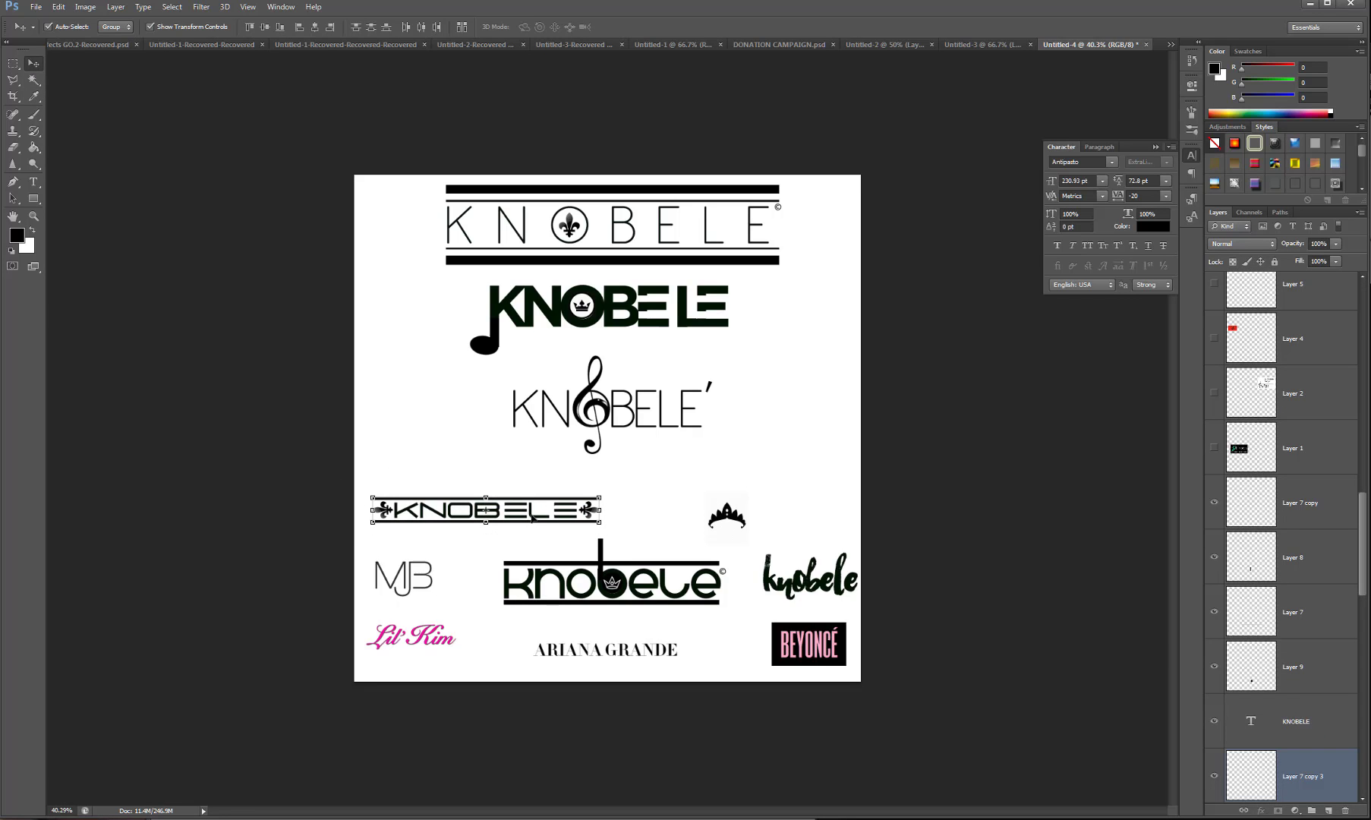
drag(532, 518, 660, 497)
click(733, 516)
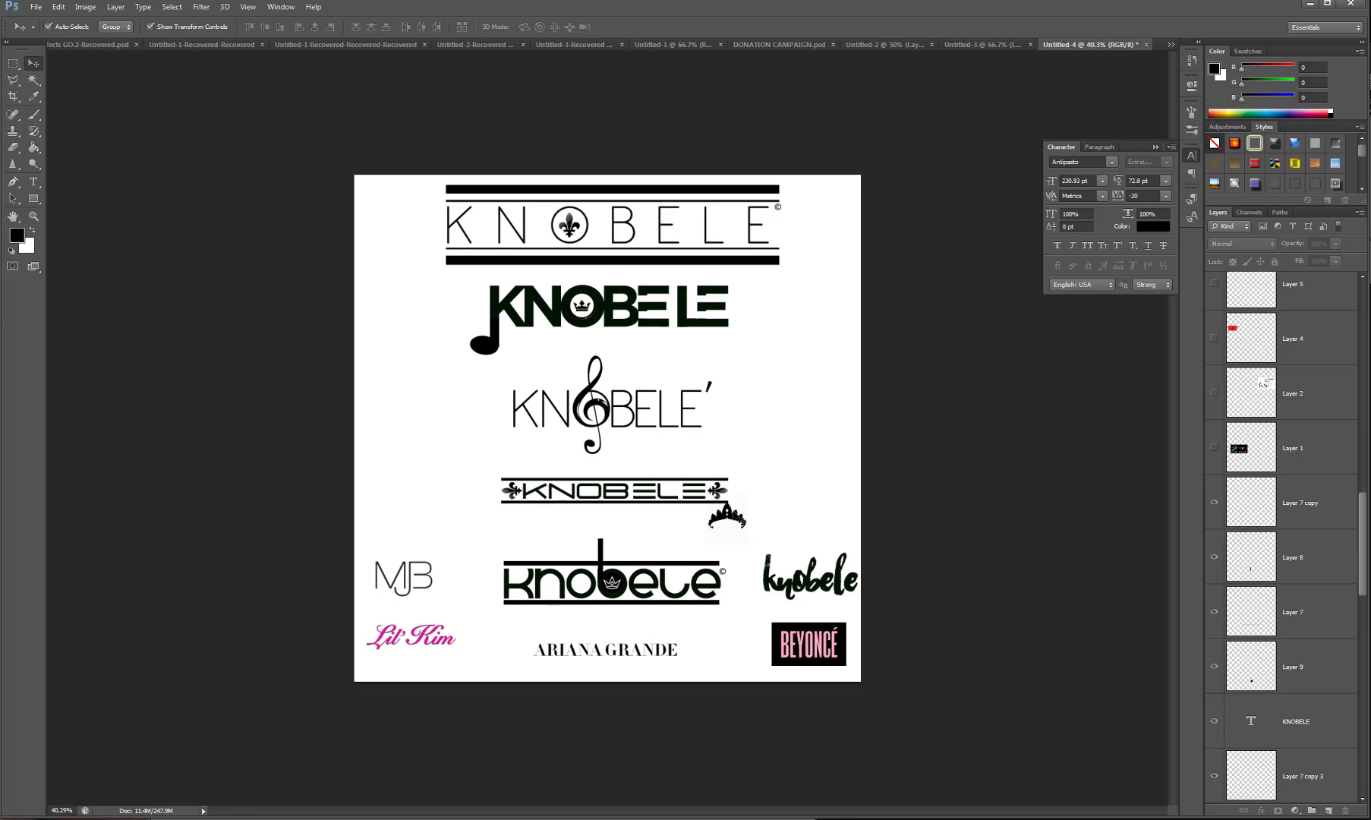
Delete the leftover princess crown from the canvas and clear the layer selection.
click(734, 521)
drag(733, 521, 388, 285)
key(Delete)
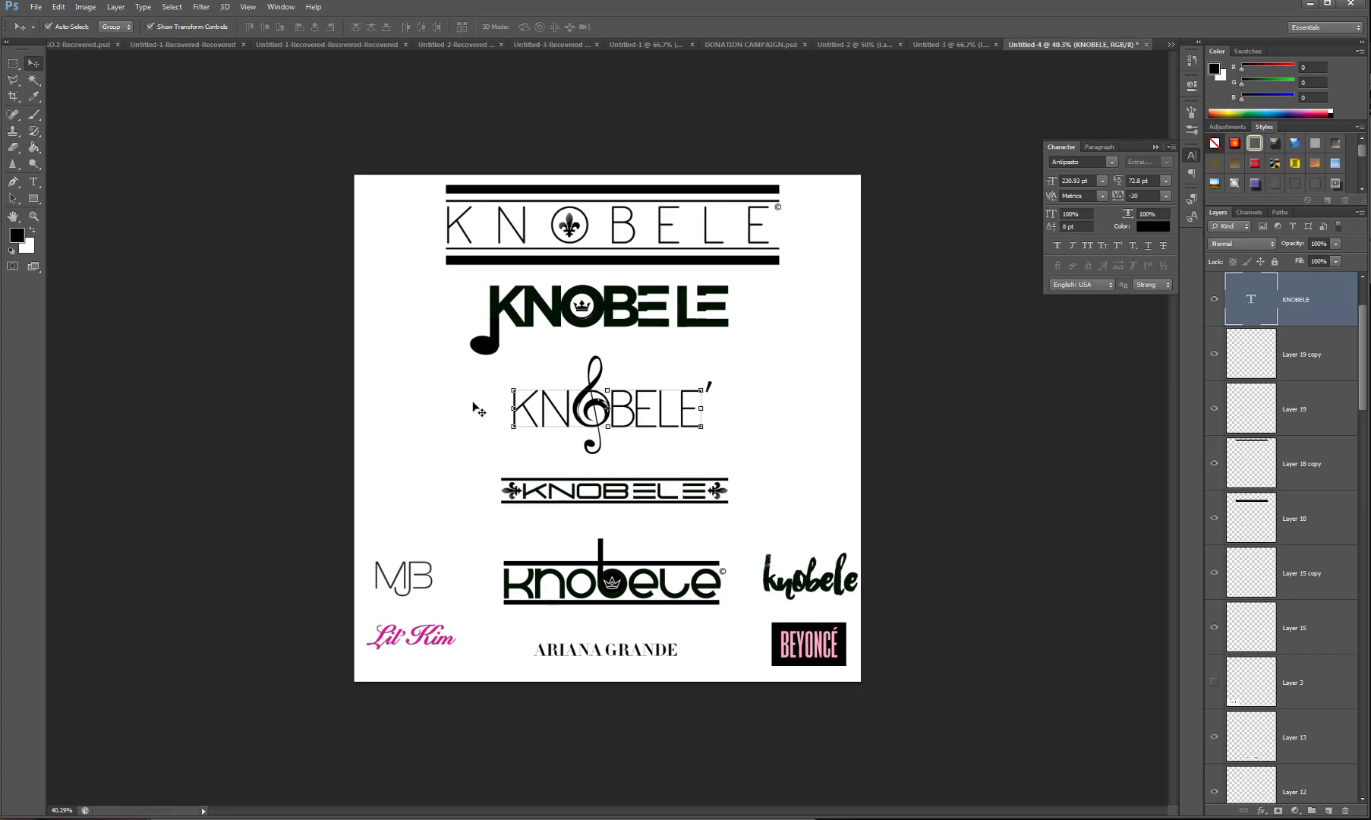
click(776, 461)
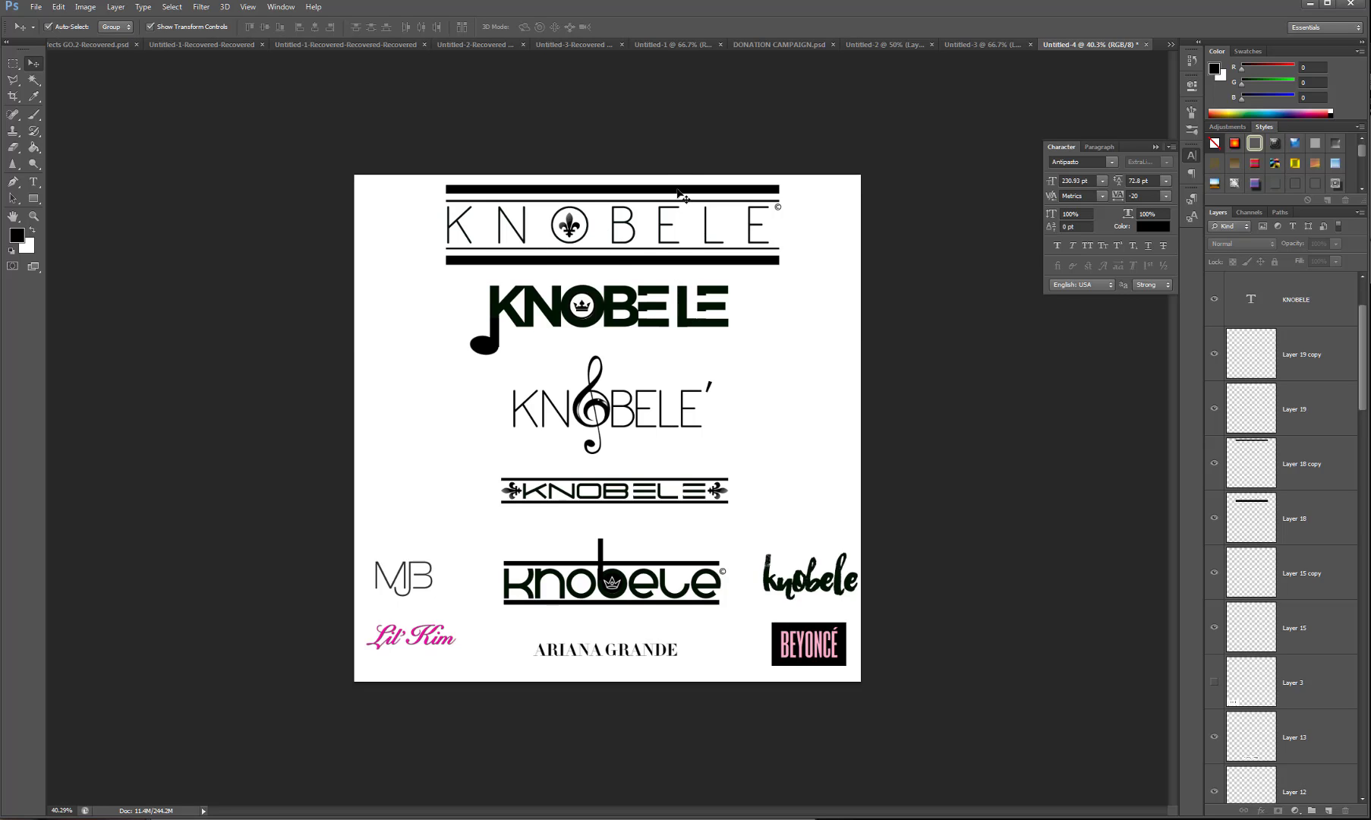
Preview the top KNOBELE logo without its upper bars by hiding their layer briefly, then restore them.
click(614, 194)
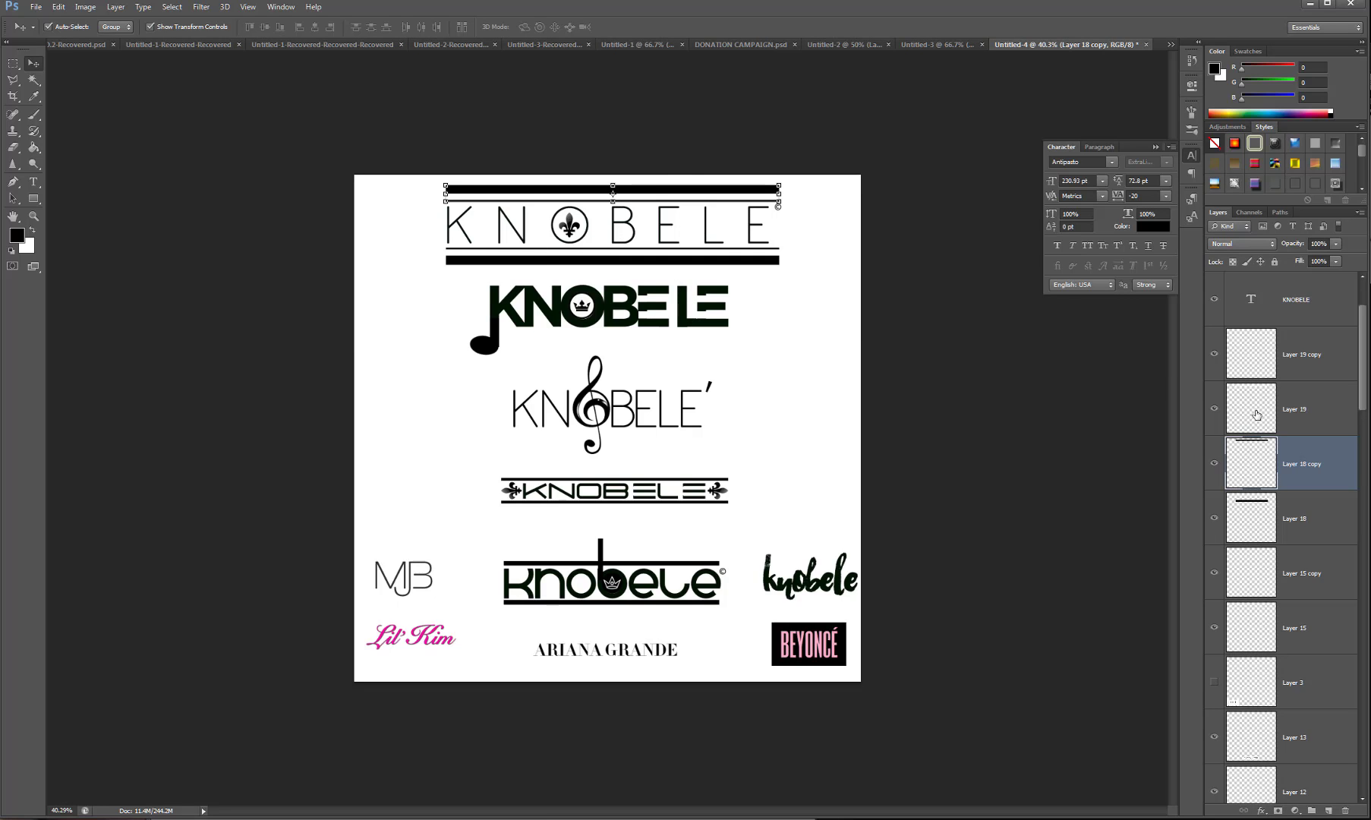
click(1216, 464)
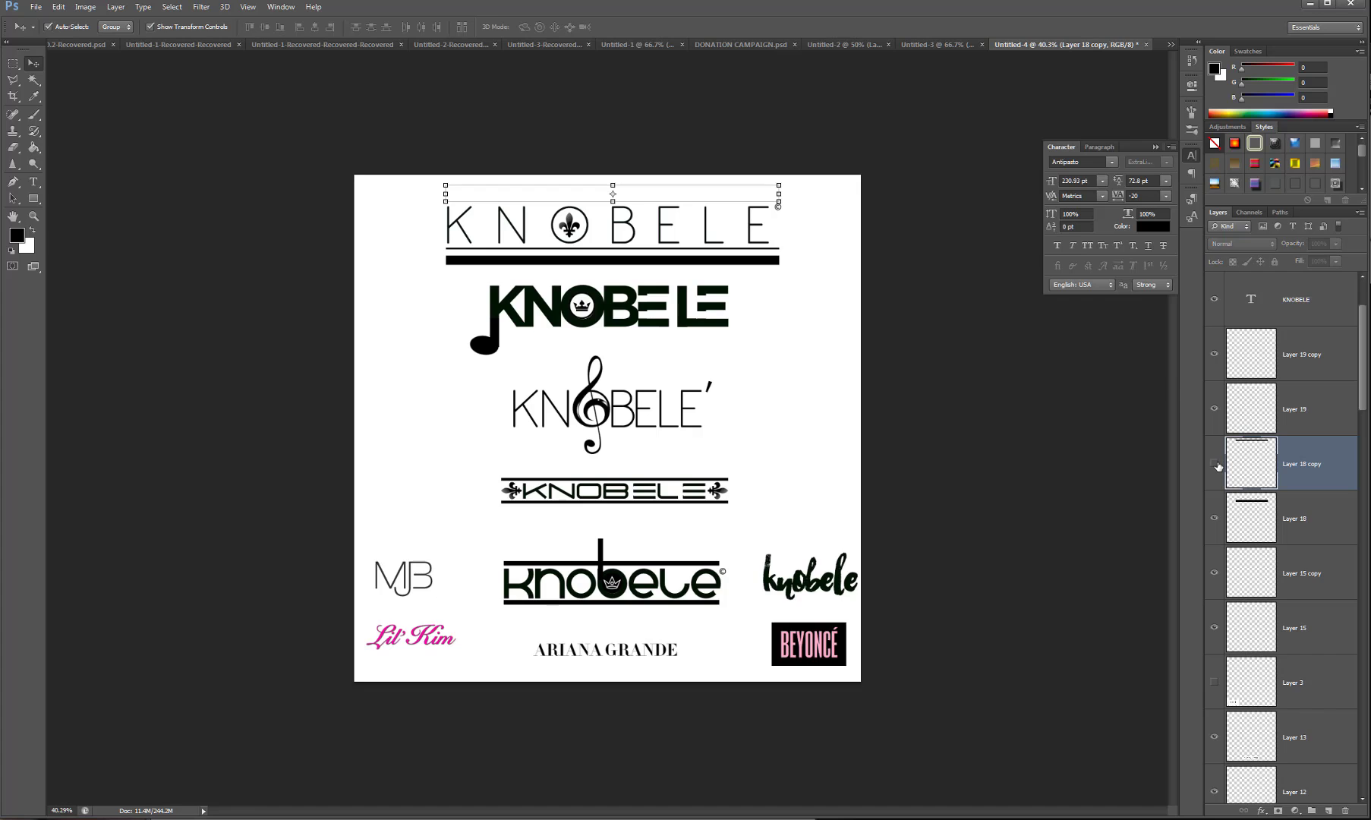
click(1216, 464)
click(803, 297)
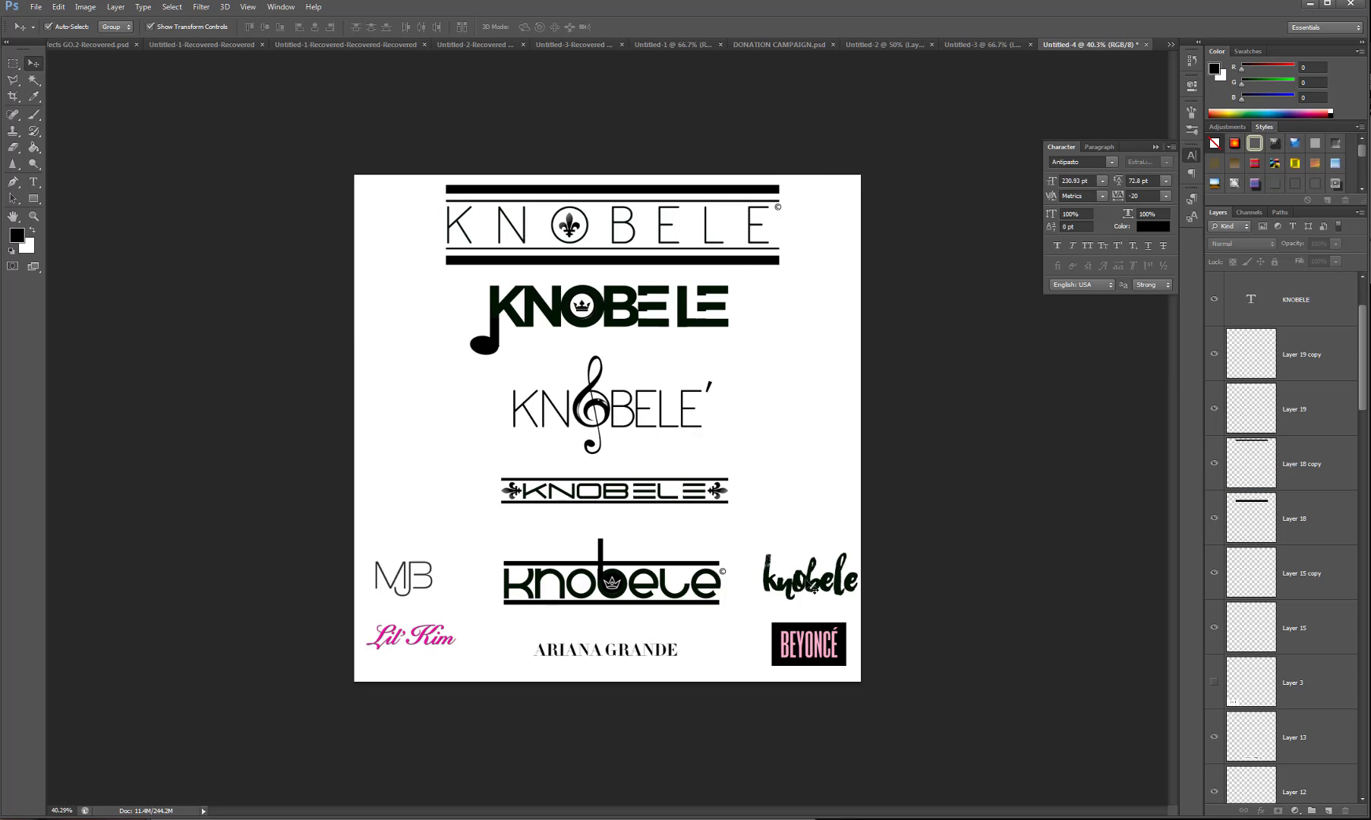
Arrange the script knobele and MJB logos left of the central designs, and the Beyoncé and Lil' Kim logos right.
drag(819, 591, 436, 415)
click(809, 643)
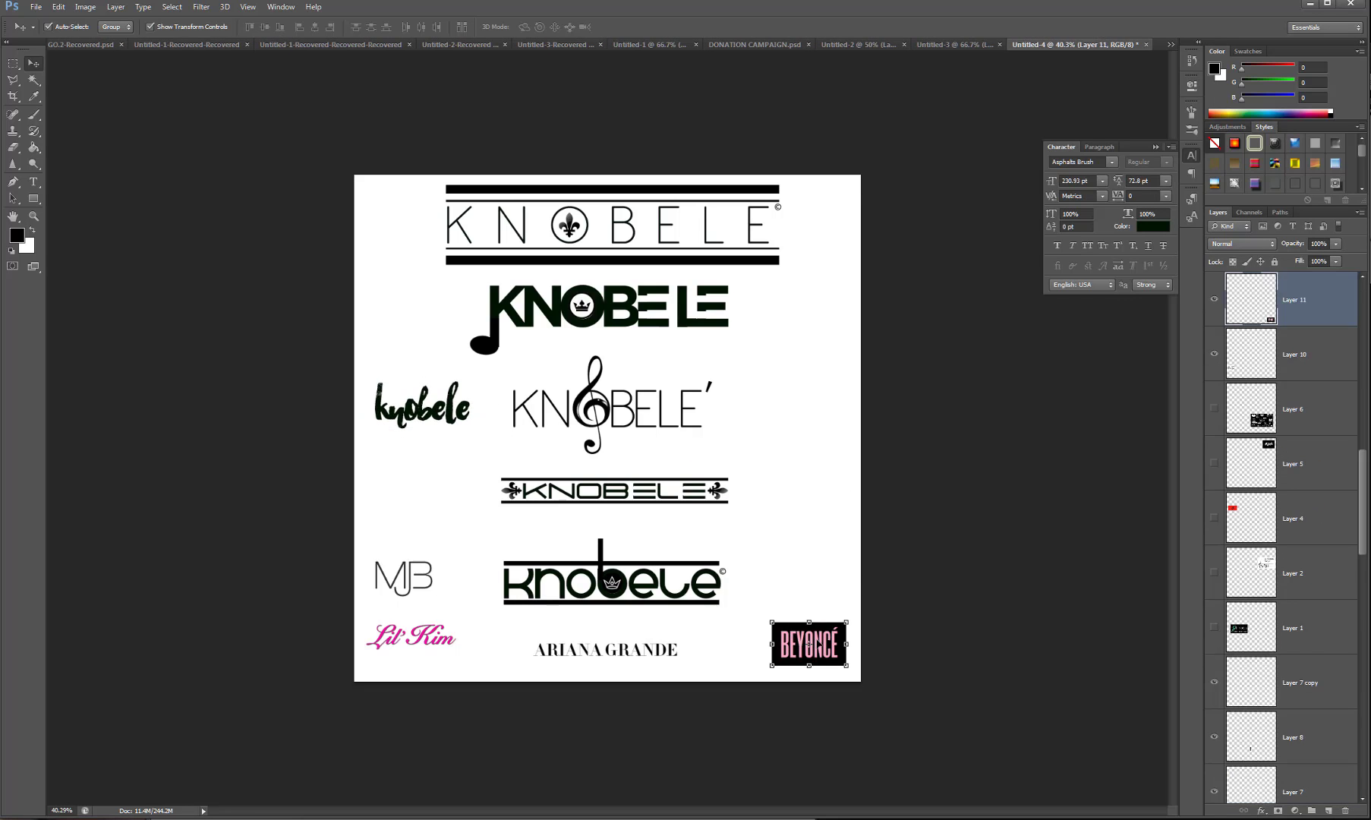
drag(829, 581, 821, 333)
drag(400, 575, 416, 515)
click(448, 638)
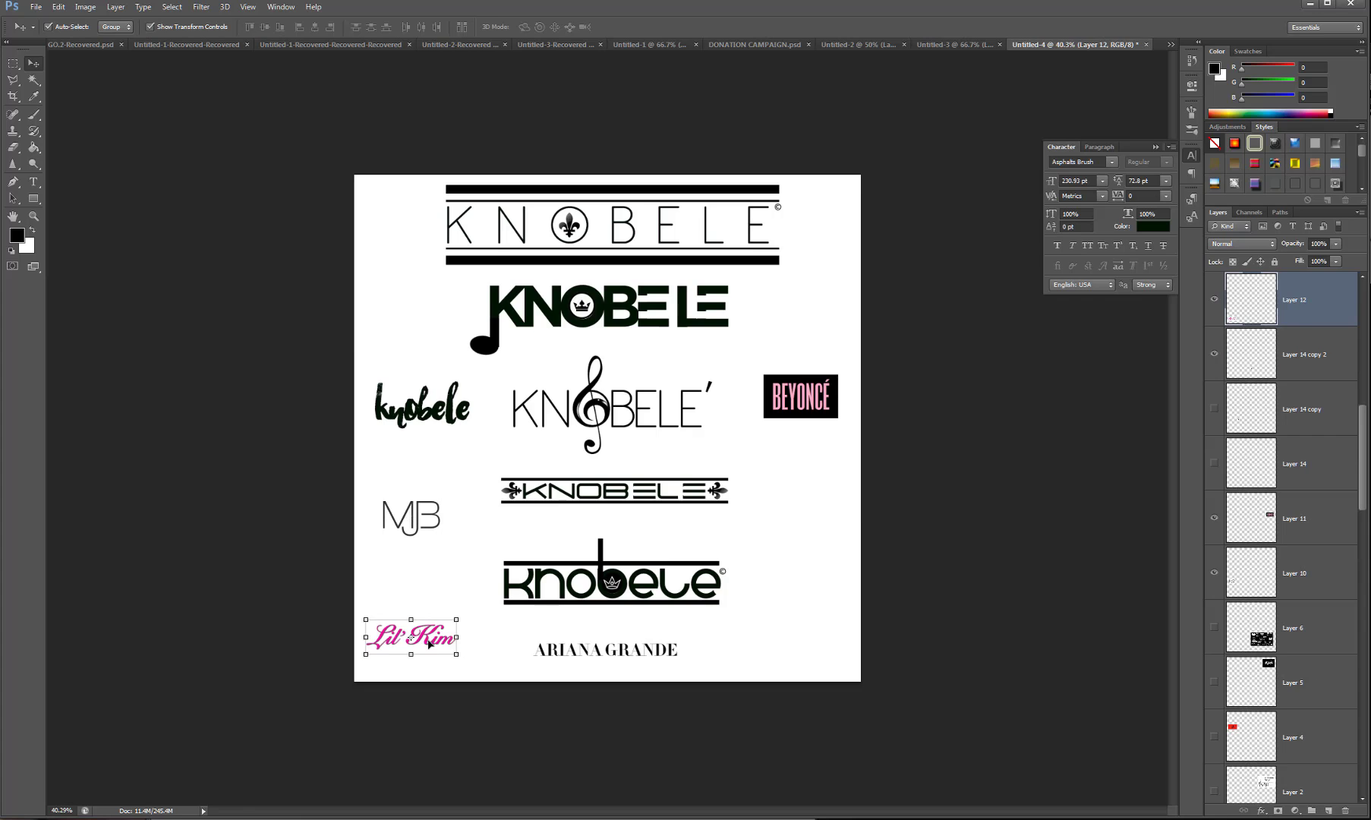
drag(464, 637, 851, 535)
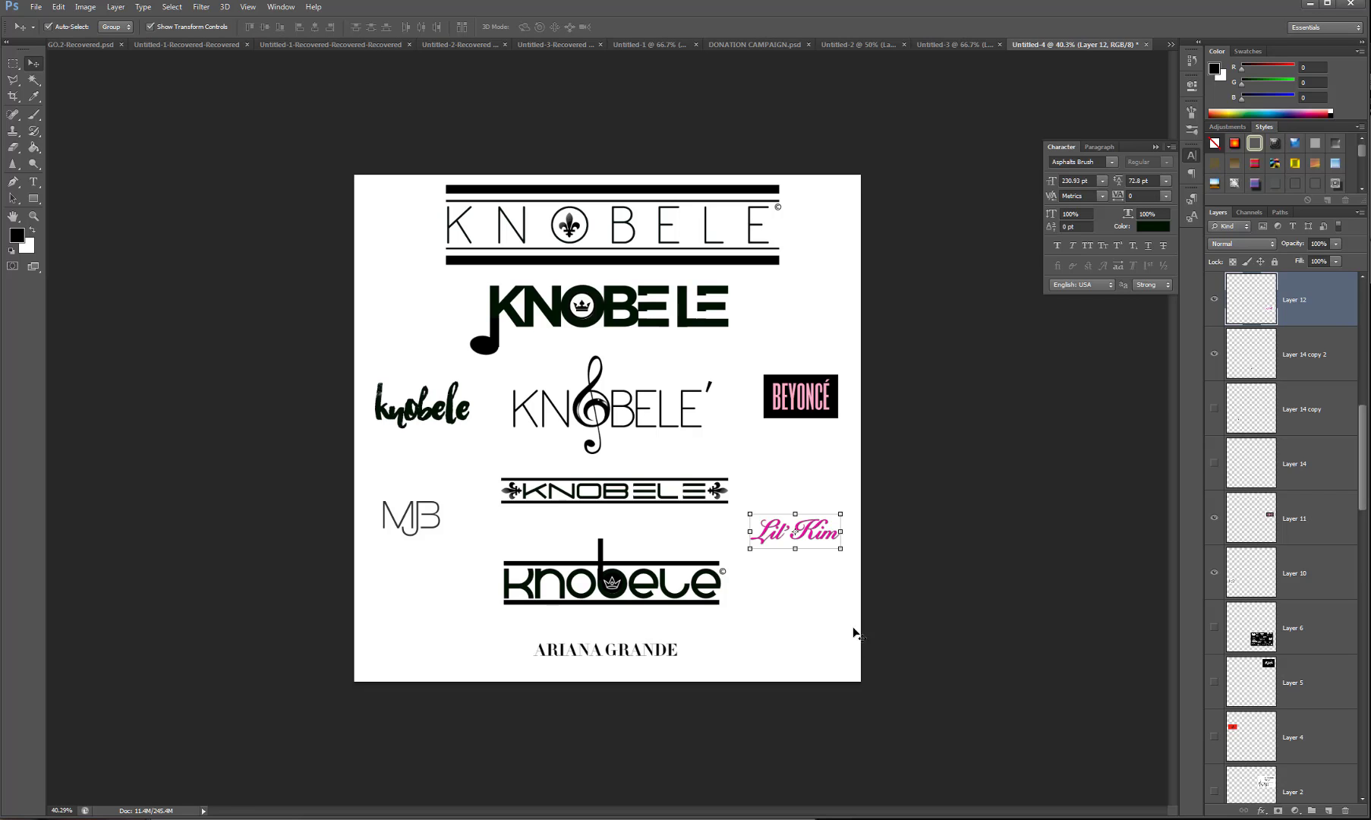
key(alt+Tab)
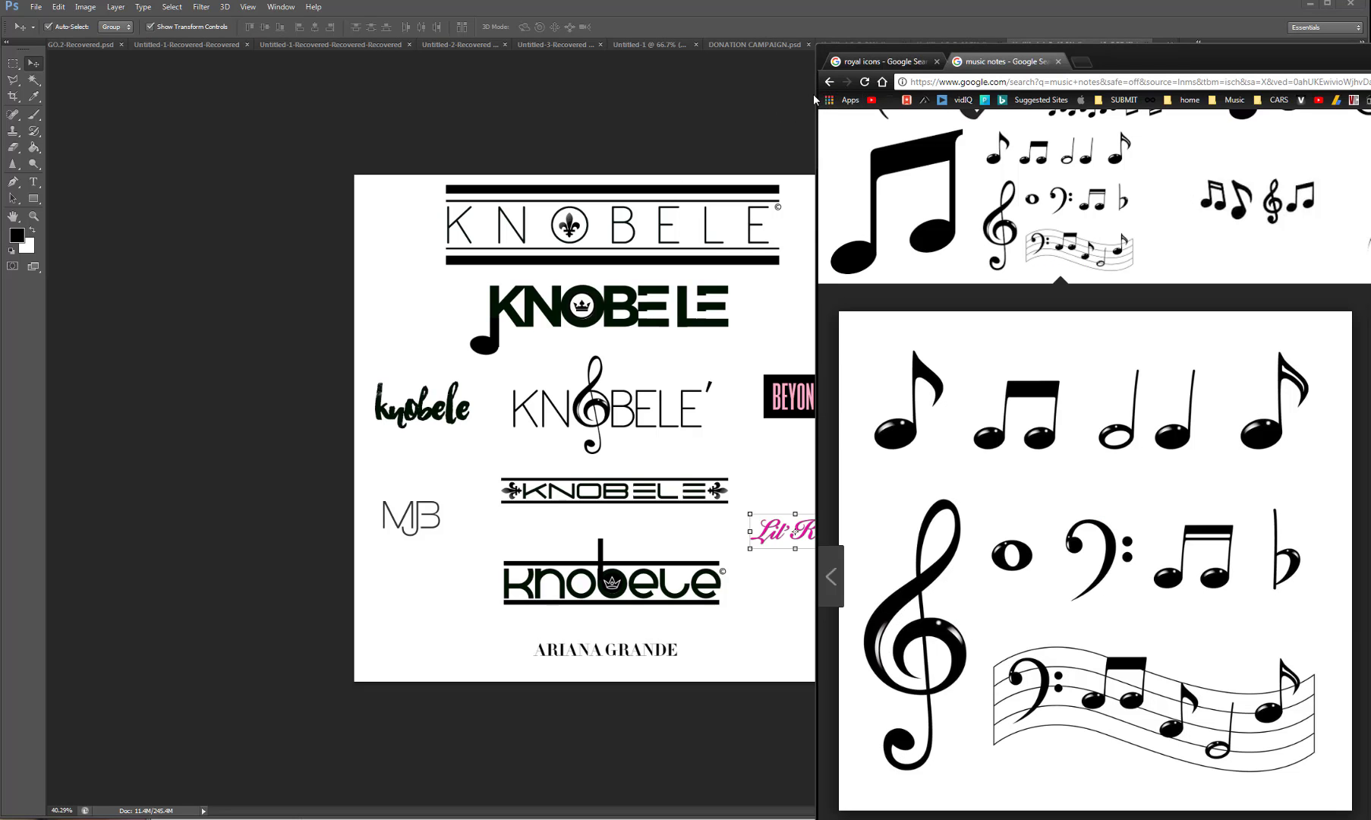
drag(813, 97, 911, 97)
key(alt+Tab)
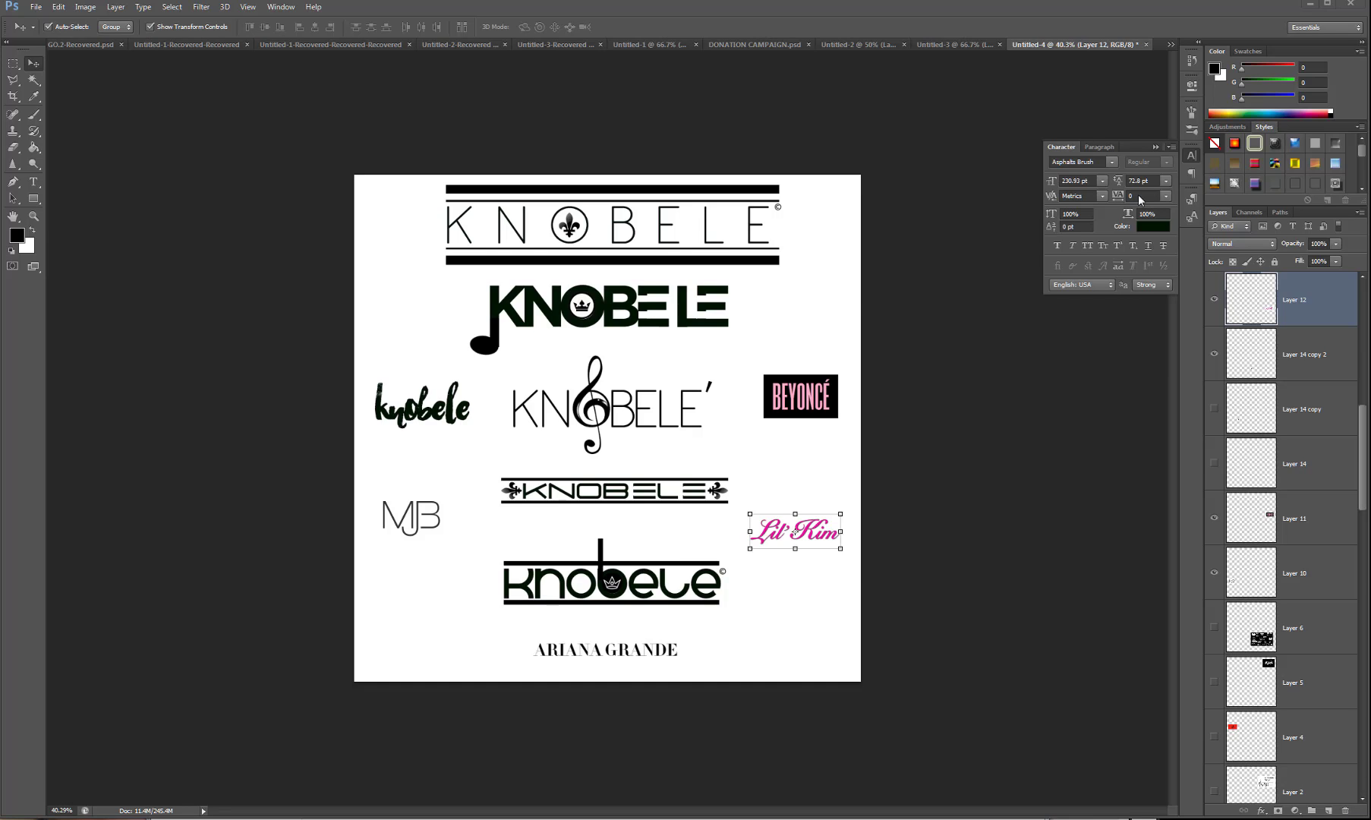
Collapse the floating Character settings to clear the workspace and look further down the layer list.
click(1155, 147)
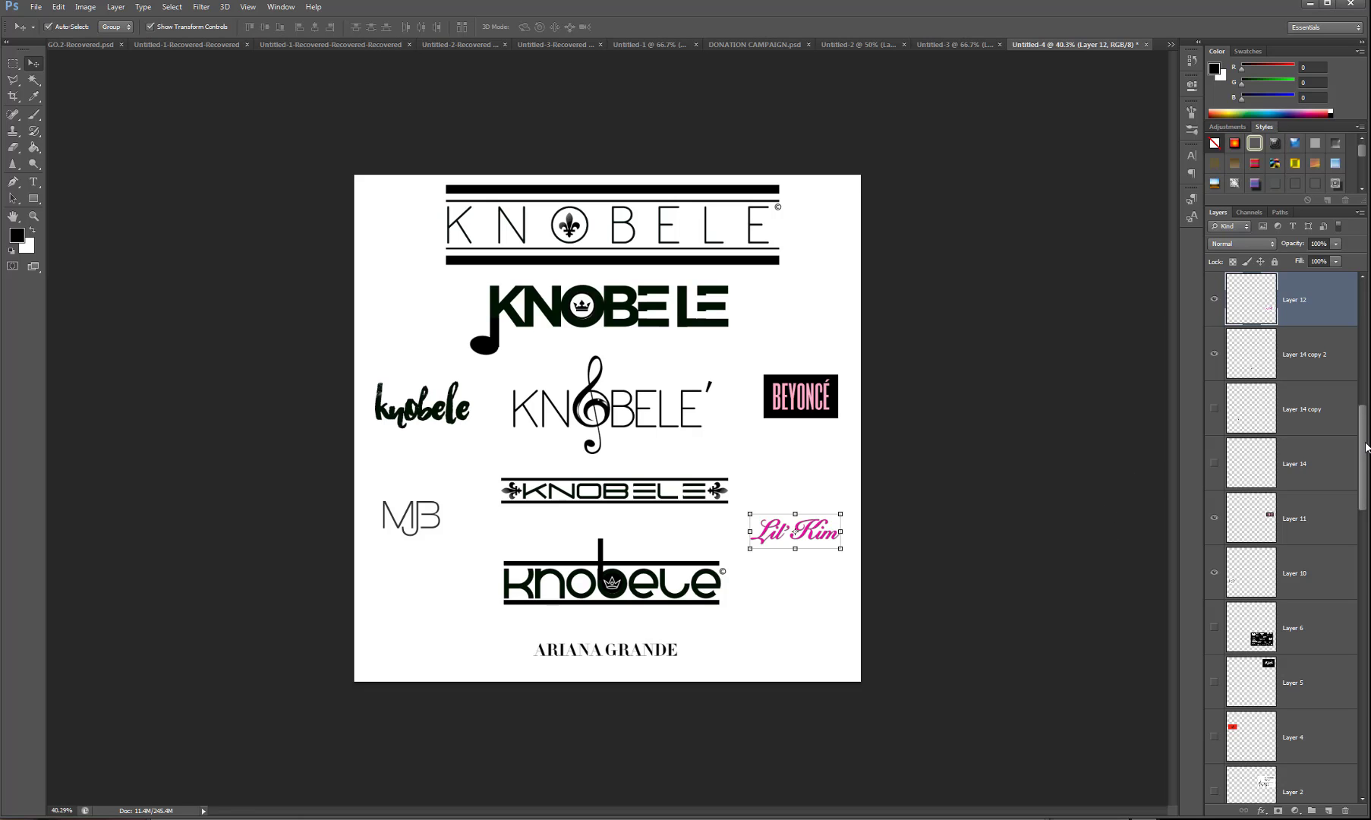
mouse_move(1366, 448)
mouse_down()
mouse_move(1366, 388)
mouse_move(1353, 454)
mouse_up()
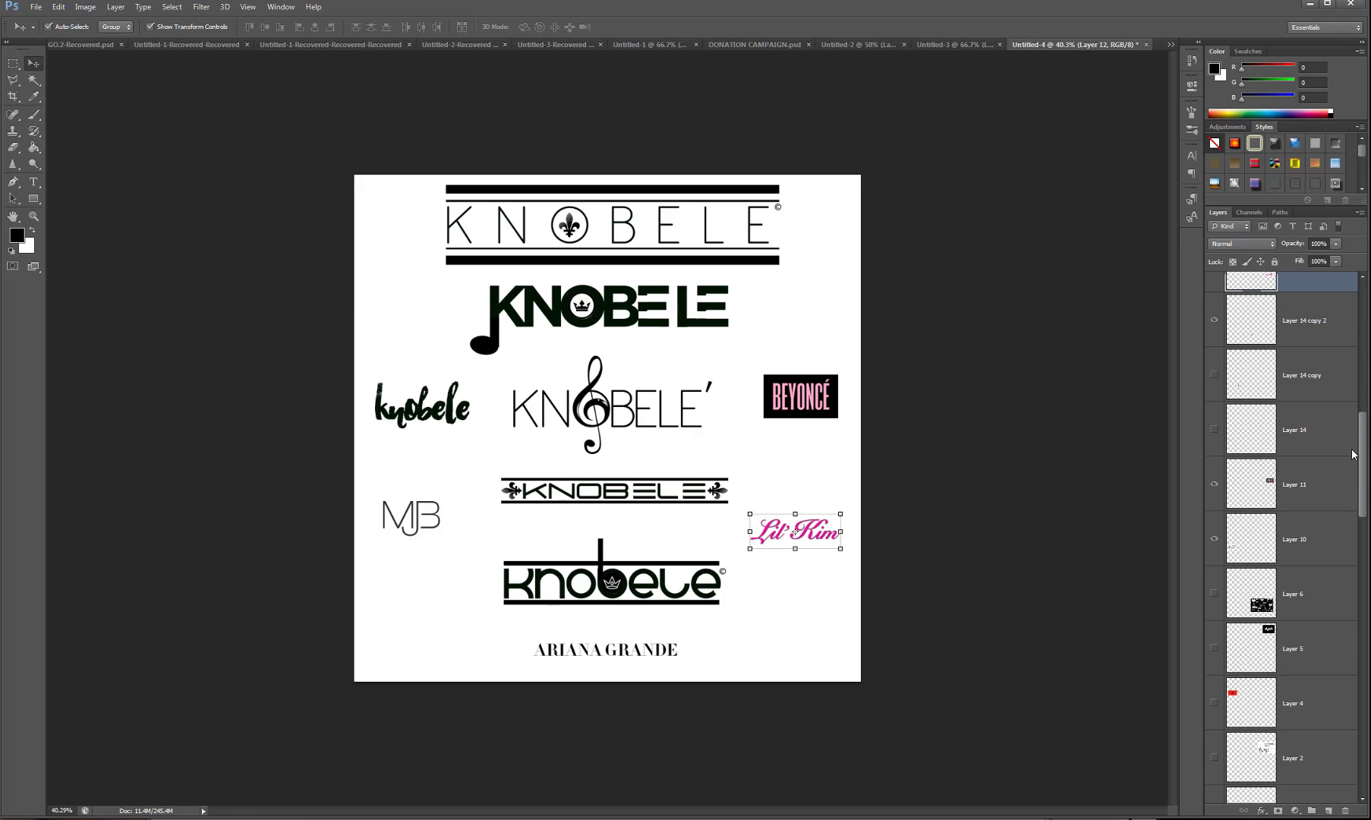